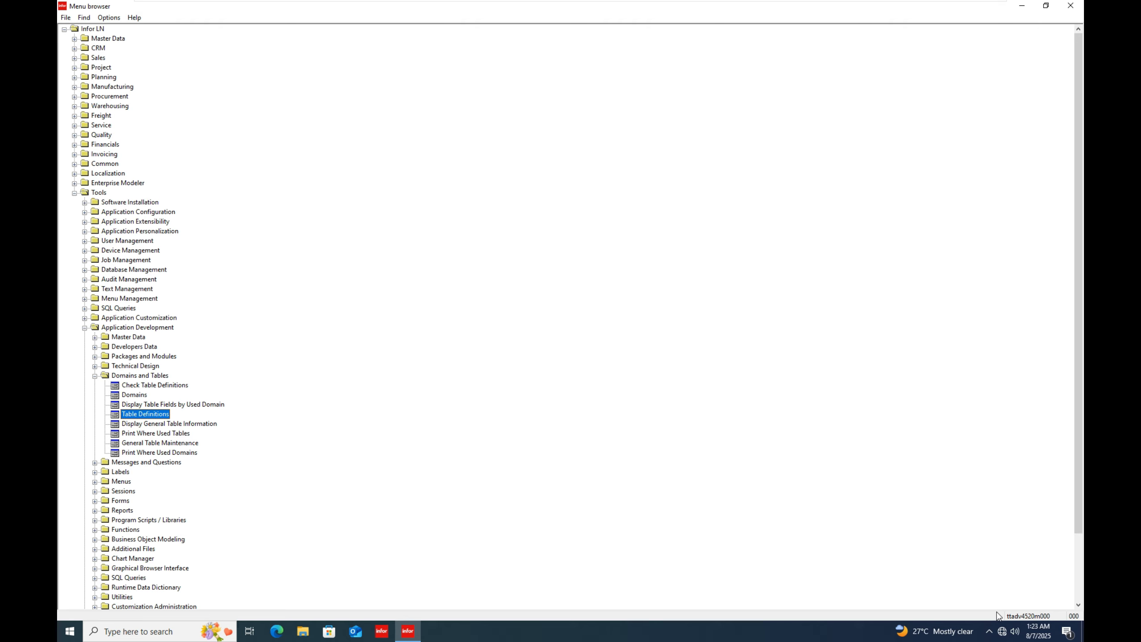
# - Collapse and re-expand the Application Development folder so its subfolders are closed, and select the Technical Design folder
pyautogui.press('Up')
pyautogui.press('Up')
pyautogui.press('Up')
pyautogui.press('Up')
pyautogui.press('Up')
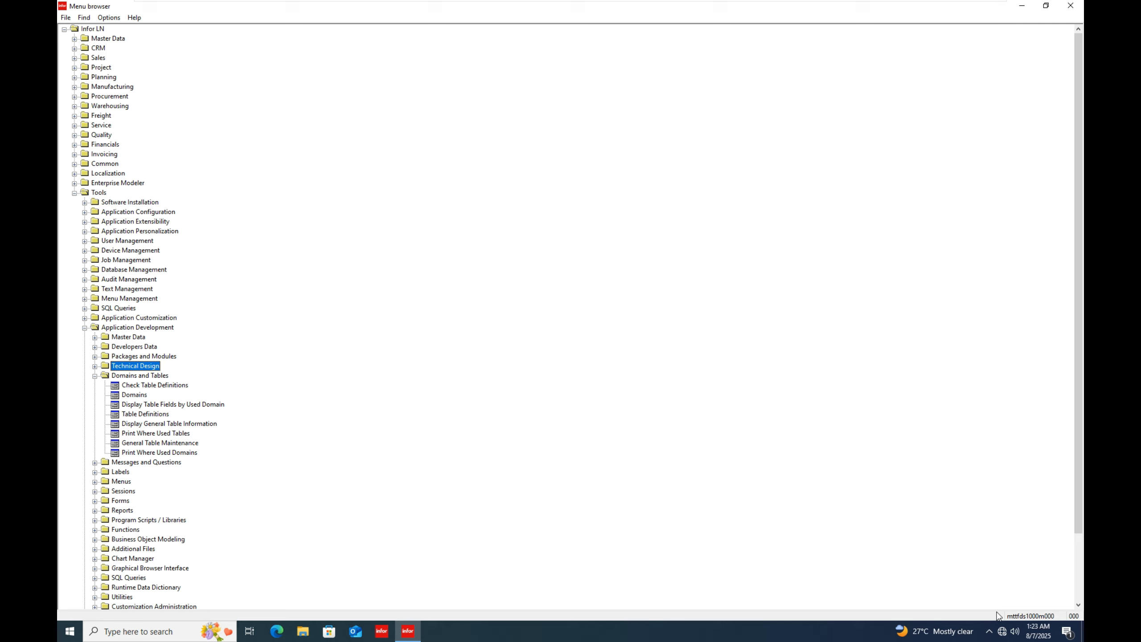
pyautogui.press('Left')
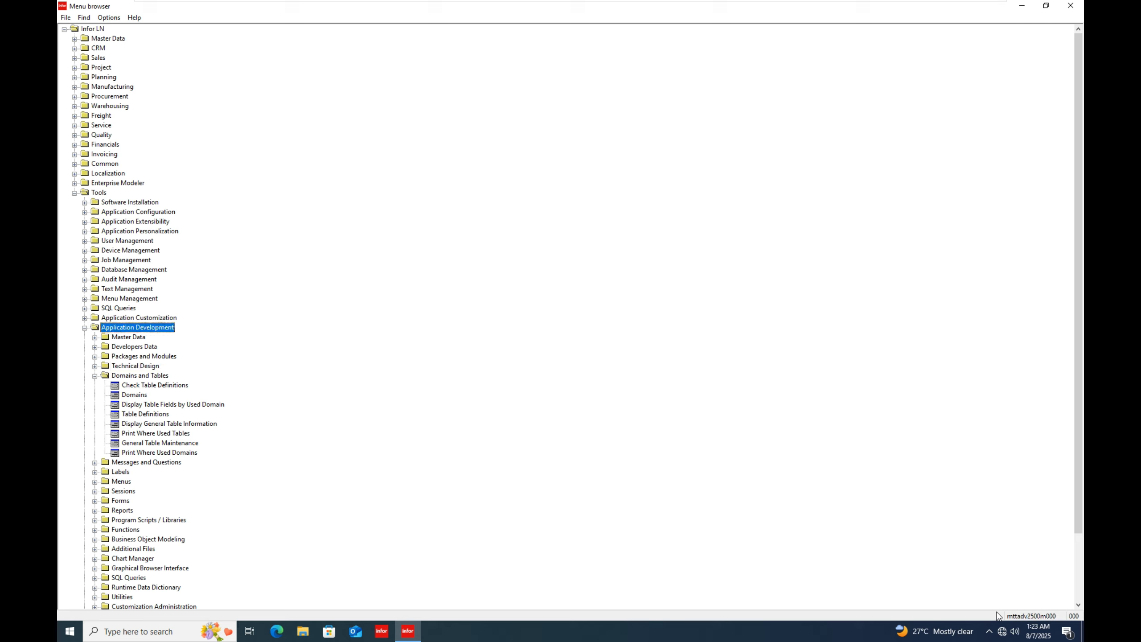
pyautogui.press('Left')
pyautogui.press('Up')
pyautogui.press('Up')
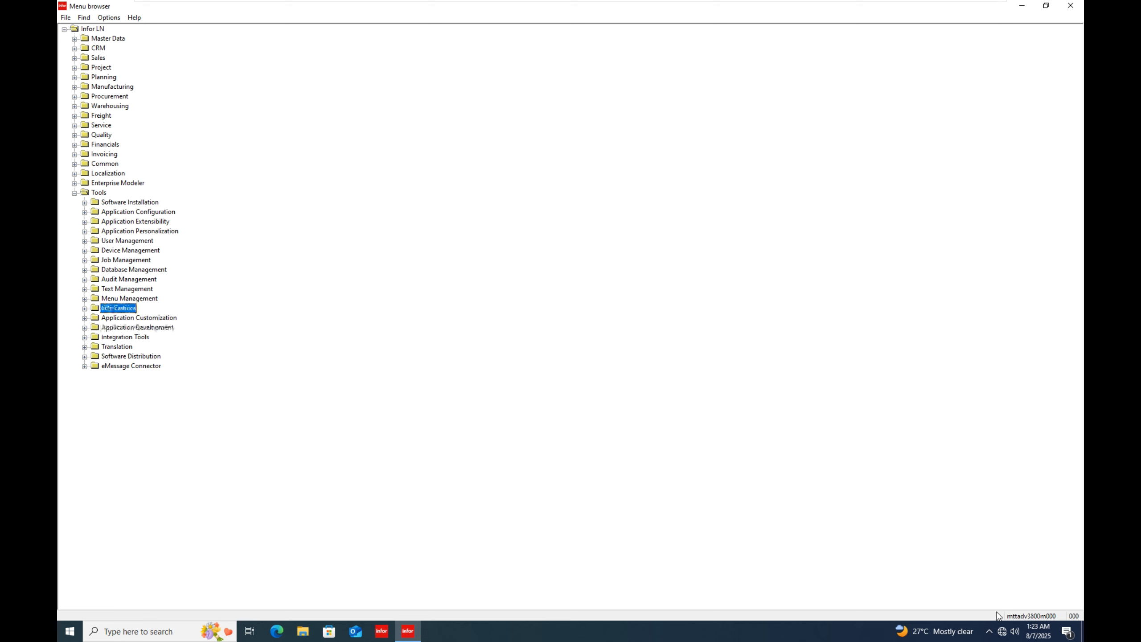
pyautogui.press('Down')
pyautogui.press('Down')
pyautogui.press('Right')
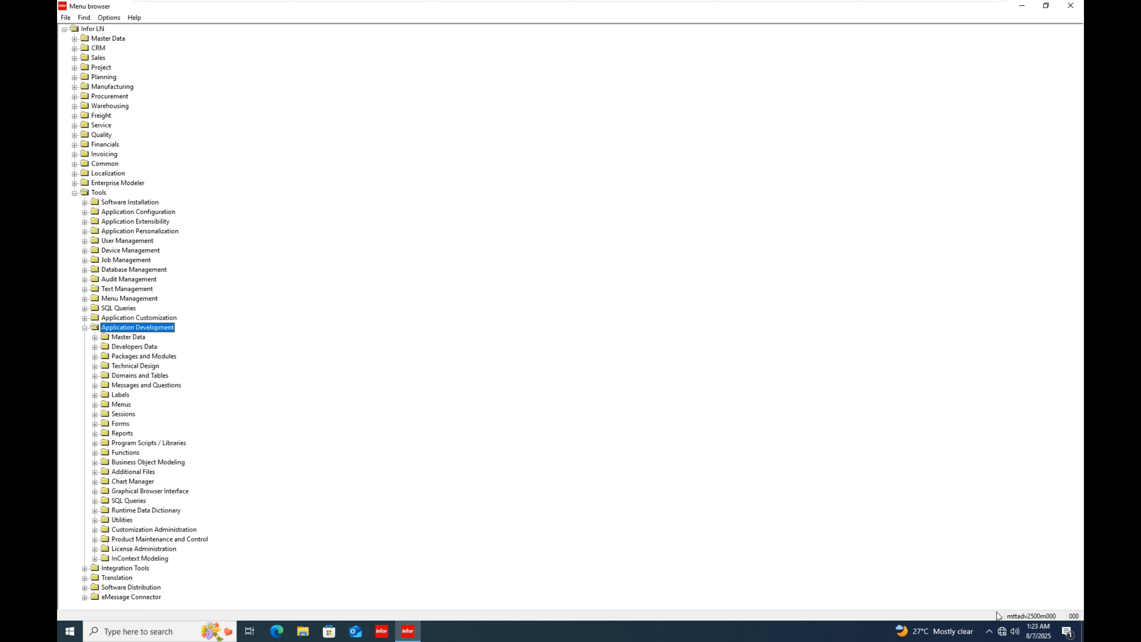
pyautogui.press('Down')
pyautogui.press('Down')
pyautogui.press('Down')
pyautogui.press('Down')
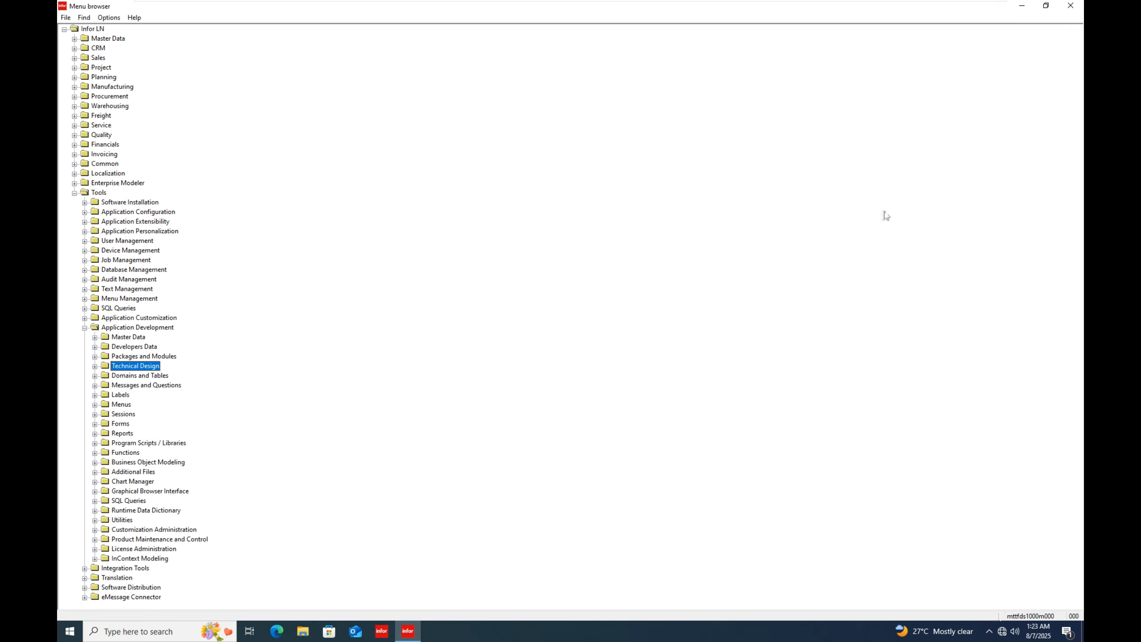
pyautogui.click(109, 17)
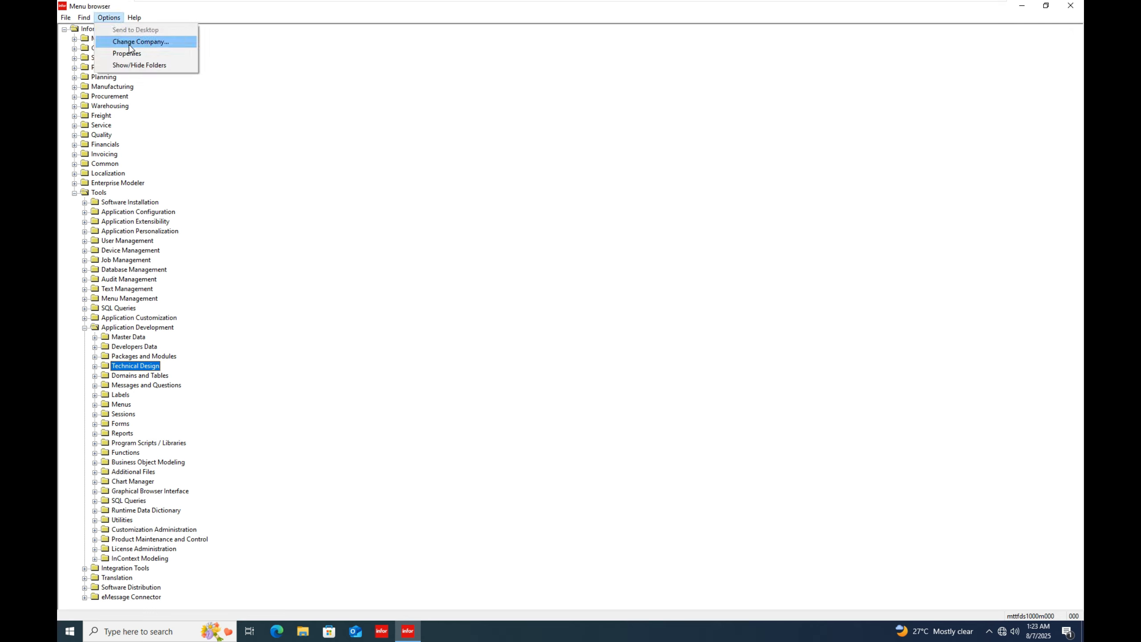
pyautogui.moveTo(80, 19)
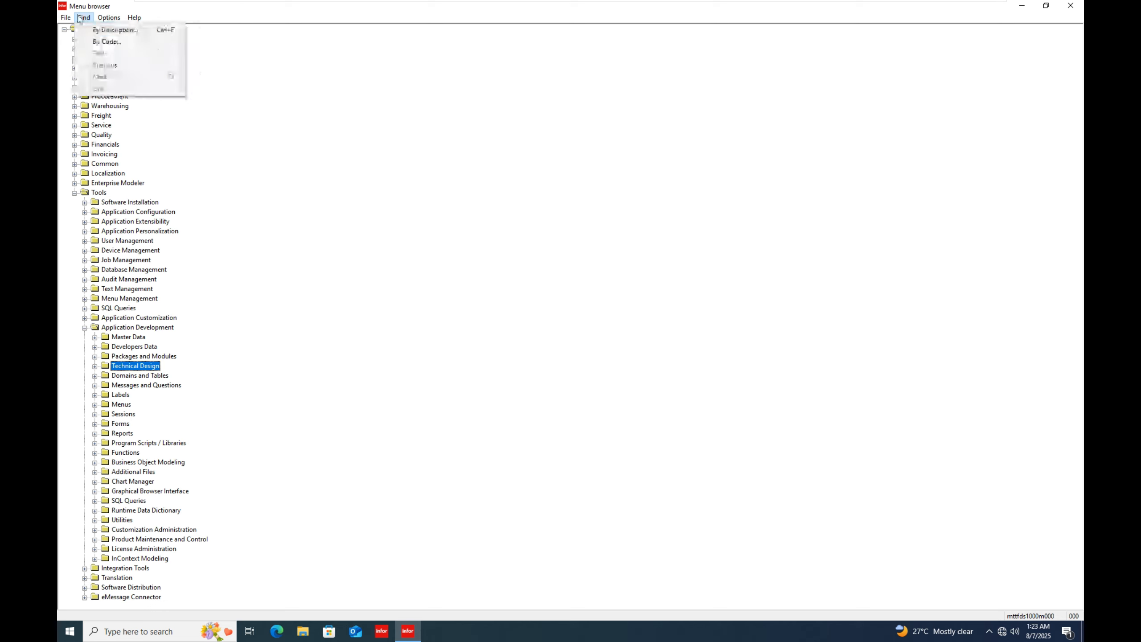
pyautogui.moveTo(134, 17)
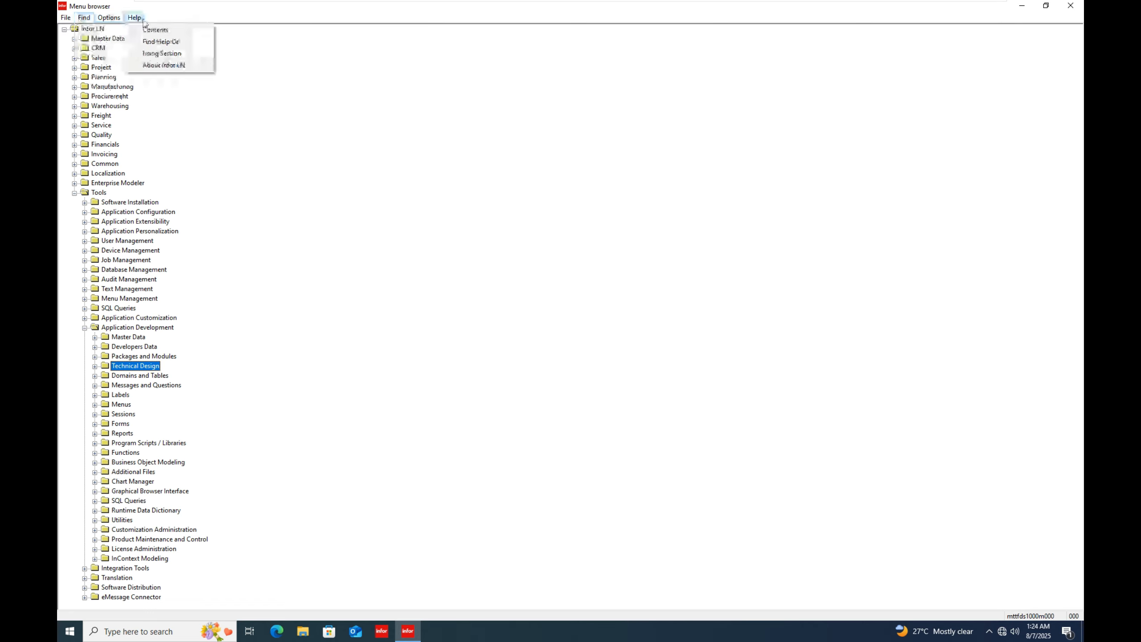
pyautogui.click(115, 20)
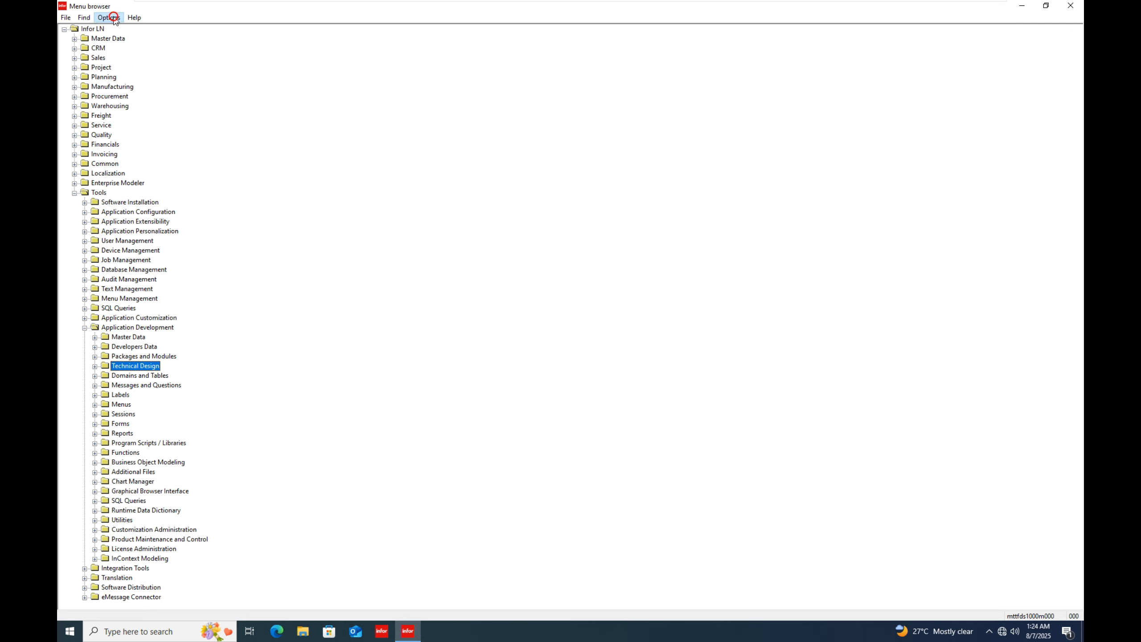
# - Check which companies can be picked in the Change Company lookup list, keeping company 0 selected
pyautogui.click(115, 20)
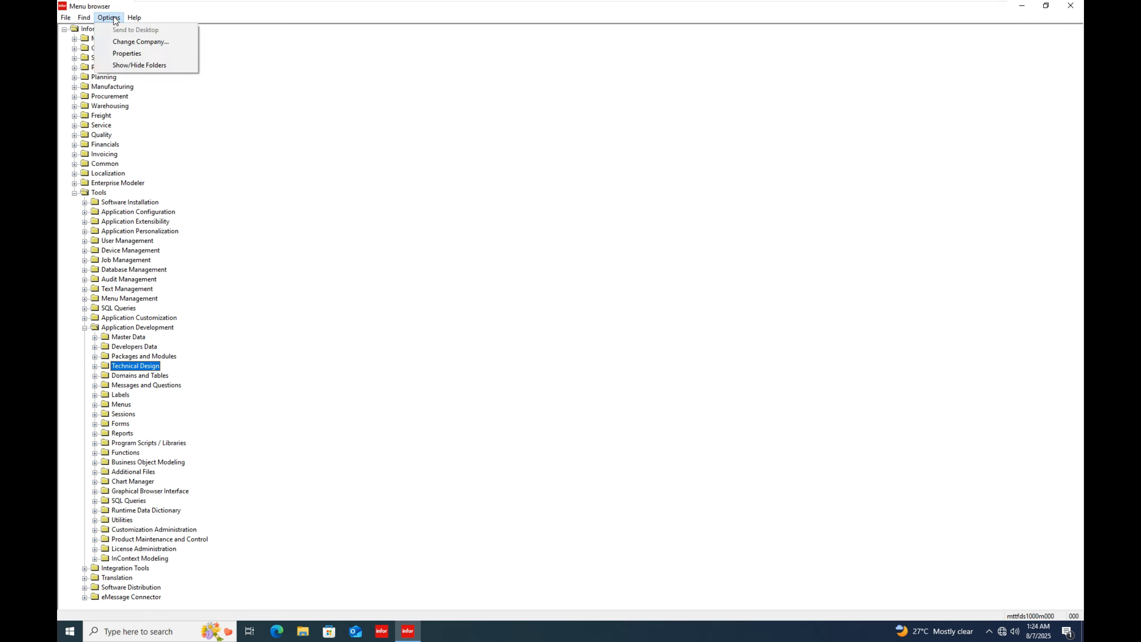
pyautogui.click(154, 40)
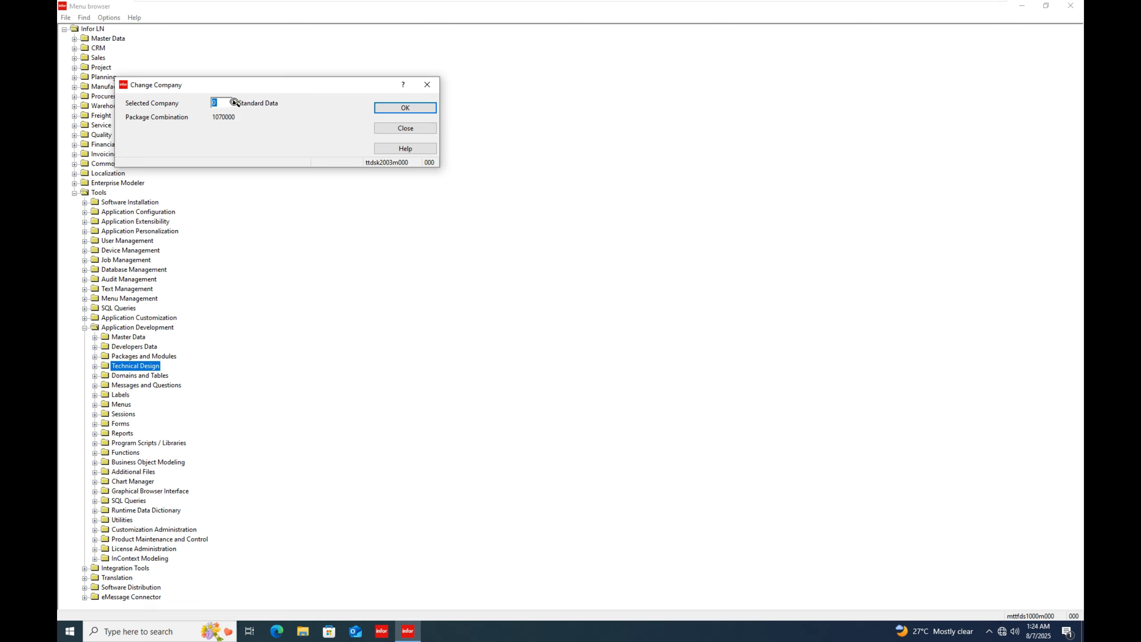
pyautogui.click(234, 102)
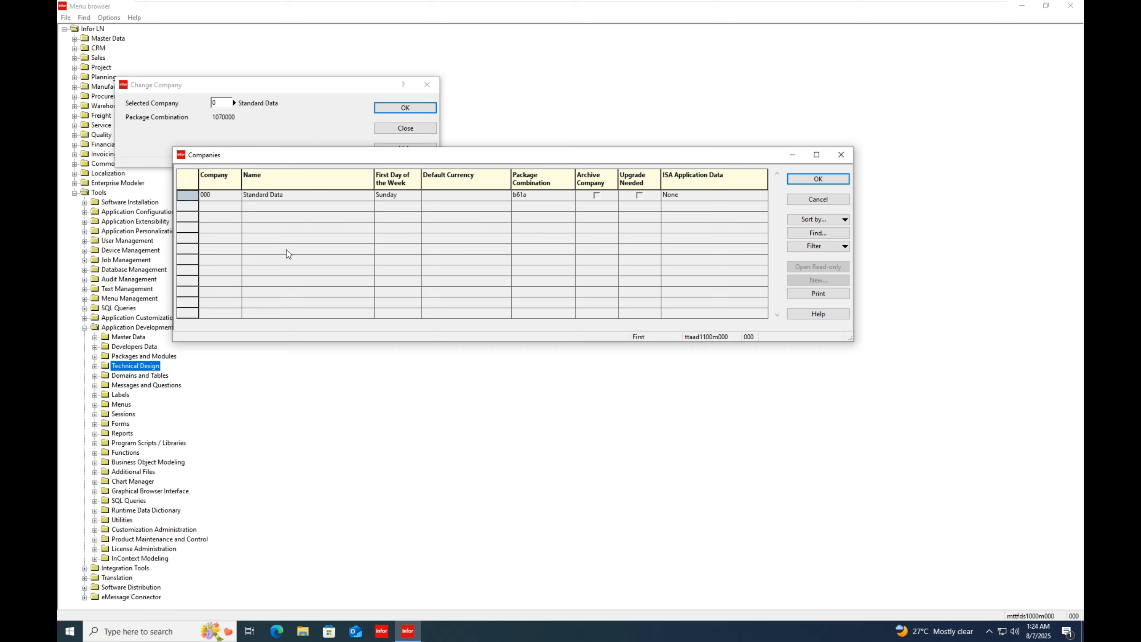
pyautogui.click(288, 254)
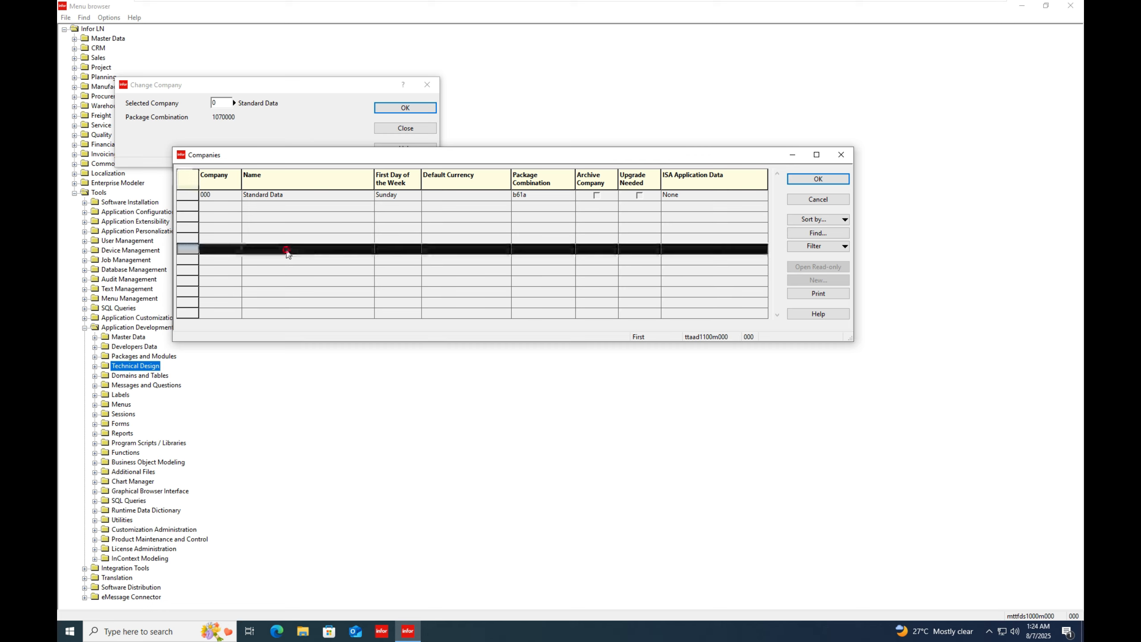
pyautogui.click(252, 231)
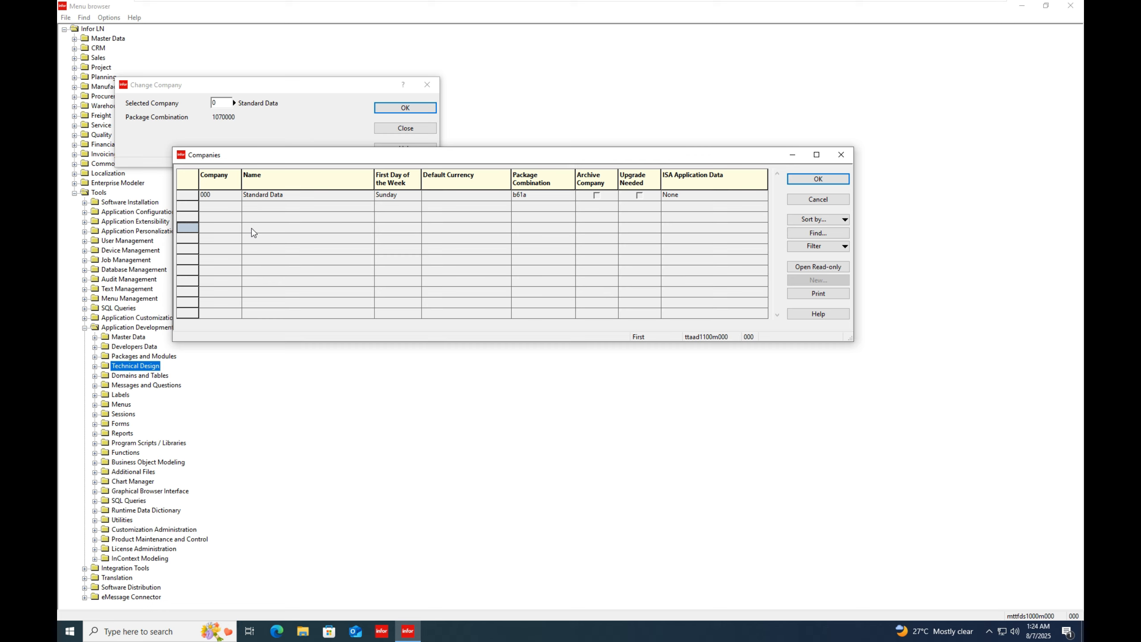
pyautogui.click(192, 208)
pyautogui.moveTo(389, 183); pyautogui.dragTo(280, 250)
pyautogui.click(280, 250)
pyautogui.click(816, 179)
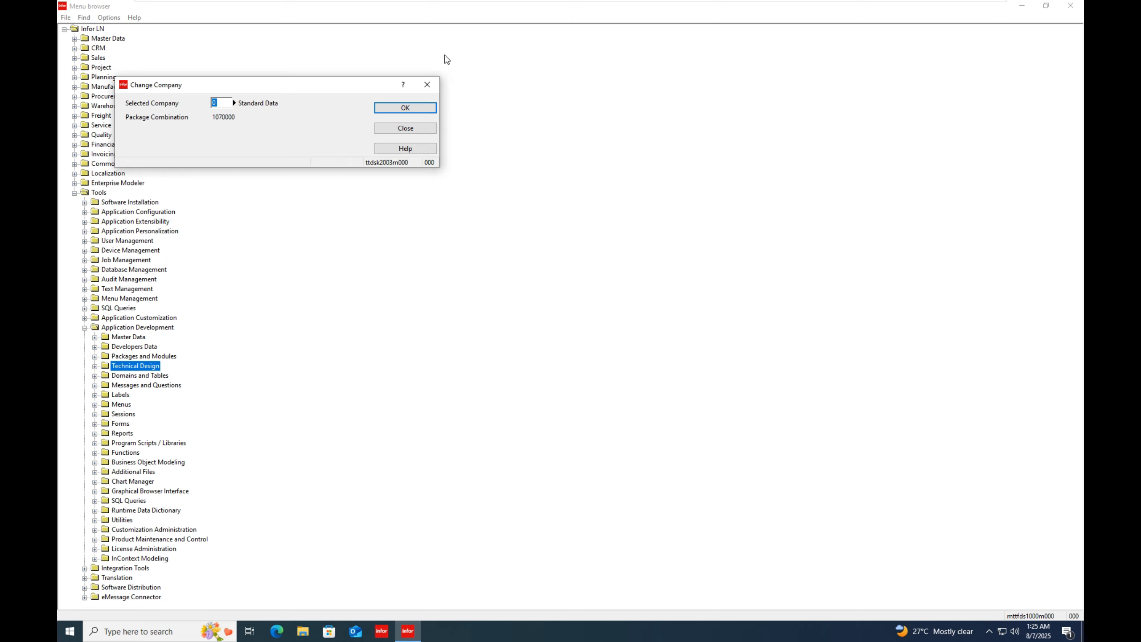
pyautogui.click(405, 107)
# - Run the session ttaad1100m000 in overview mode to examine the defined companies, and close it
pyautogui.click(61, 17)
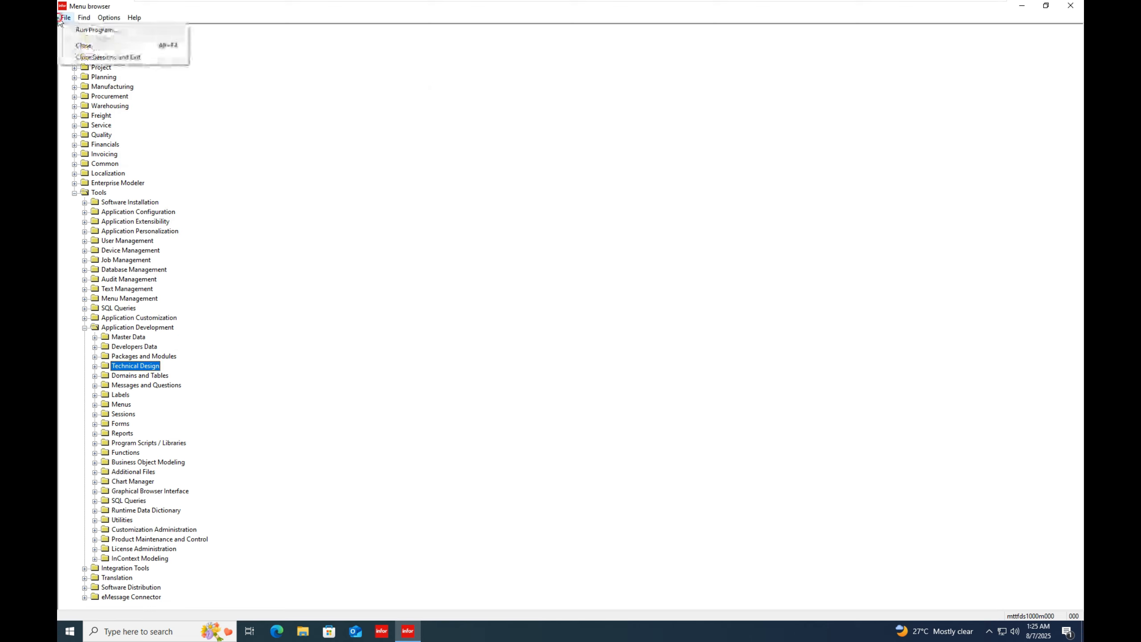
pyautogui.click(79, 32)
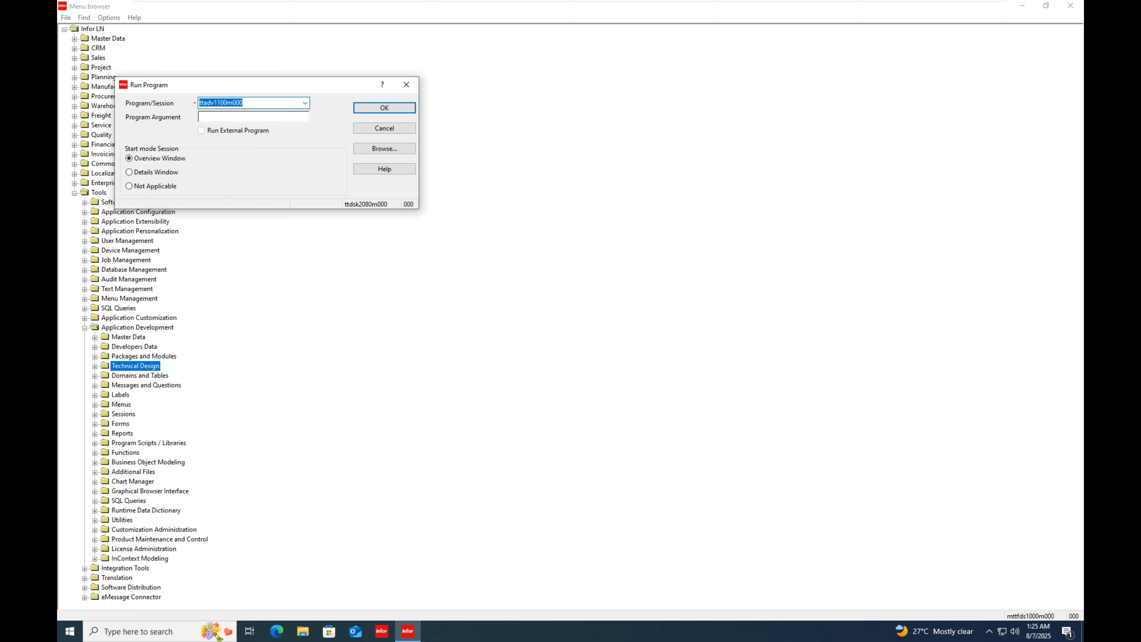
pyautogui.write('ttaad1100m000')
pyautogui.press('Return')
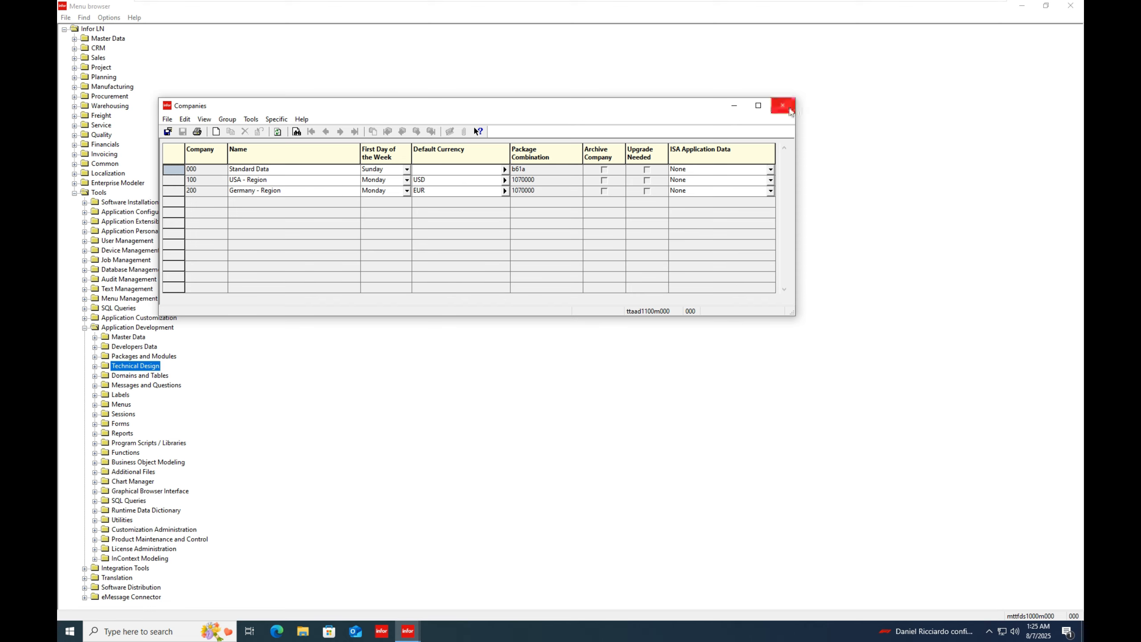
pyautogui.click(791, 110)
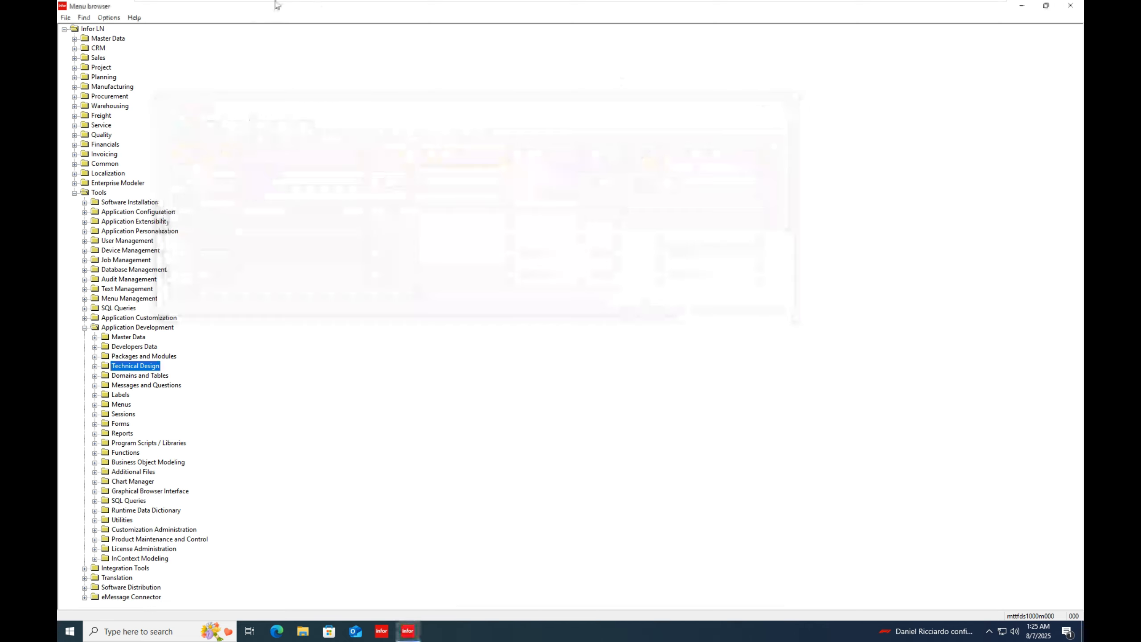
# - Look through the companies offered in the Change Company lookup again and cancel without changing the company
pyautogui.click(103, 18)
pyautogui.click(151, 41)
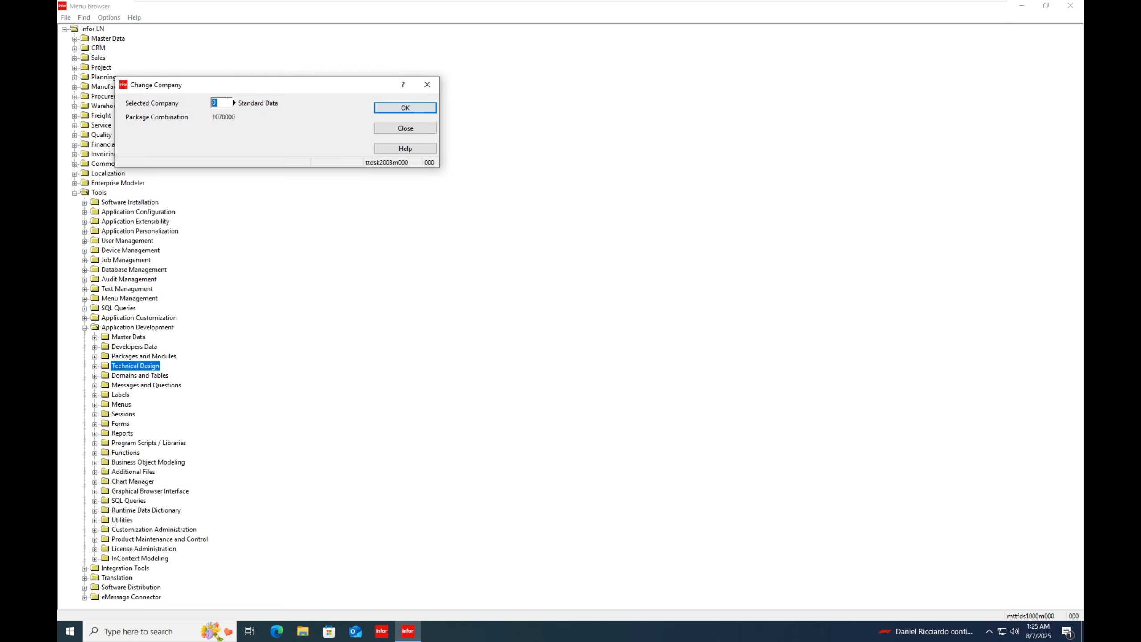
pyautogui.click(231, 103)
pyautogui.scroll(-1, 383, 280)
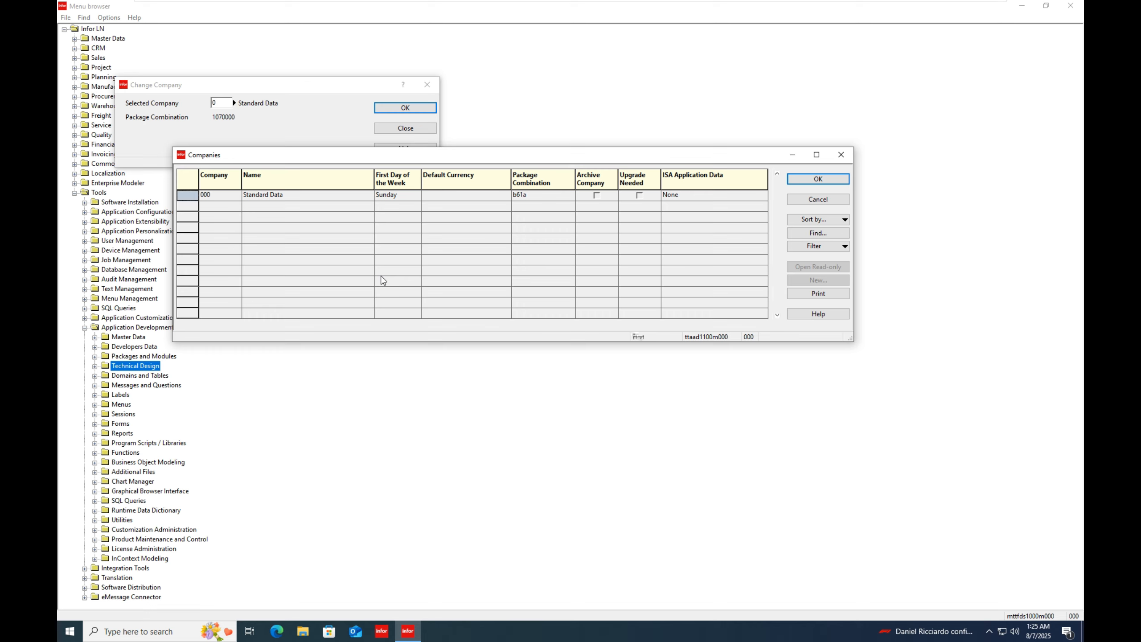
pyautogui.scroll(1, 383, 281)
pyautogui.press('Escape')
pyautogui.press('Escape')
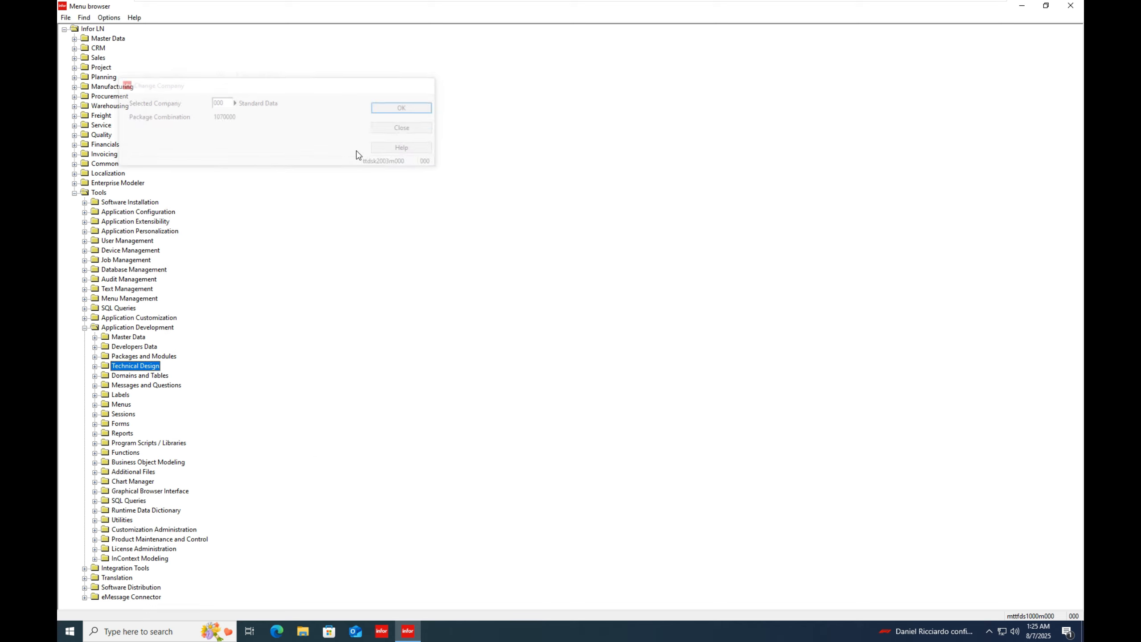
pyautogui.click(65, 17)
pyautogui.click(95, 30)
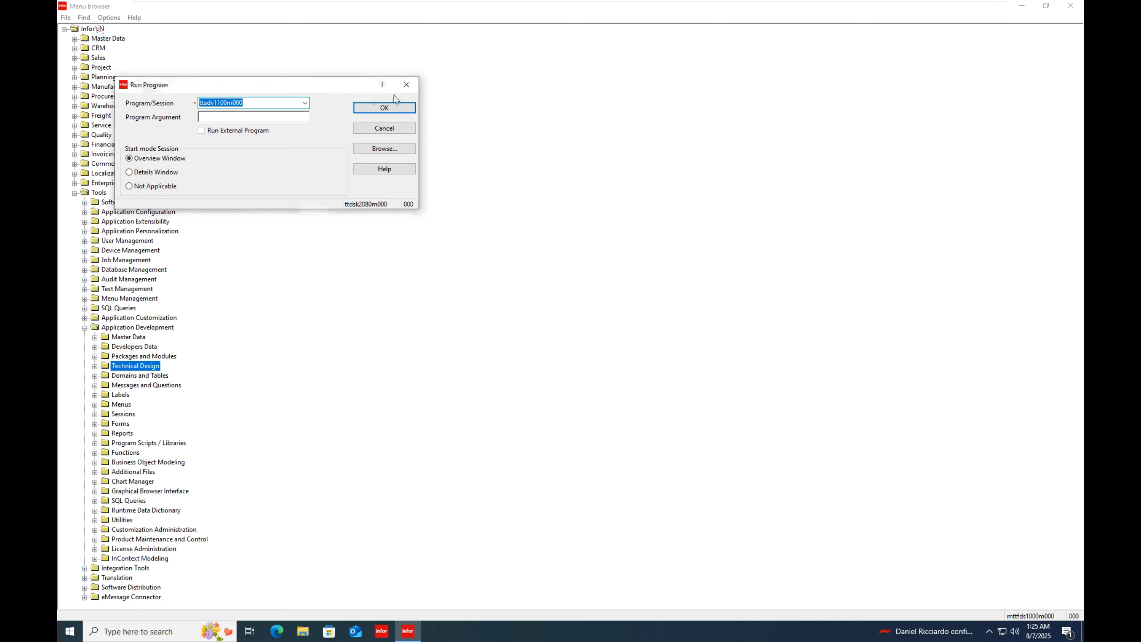
pyautogui.click(409, 107)
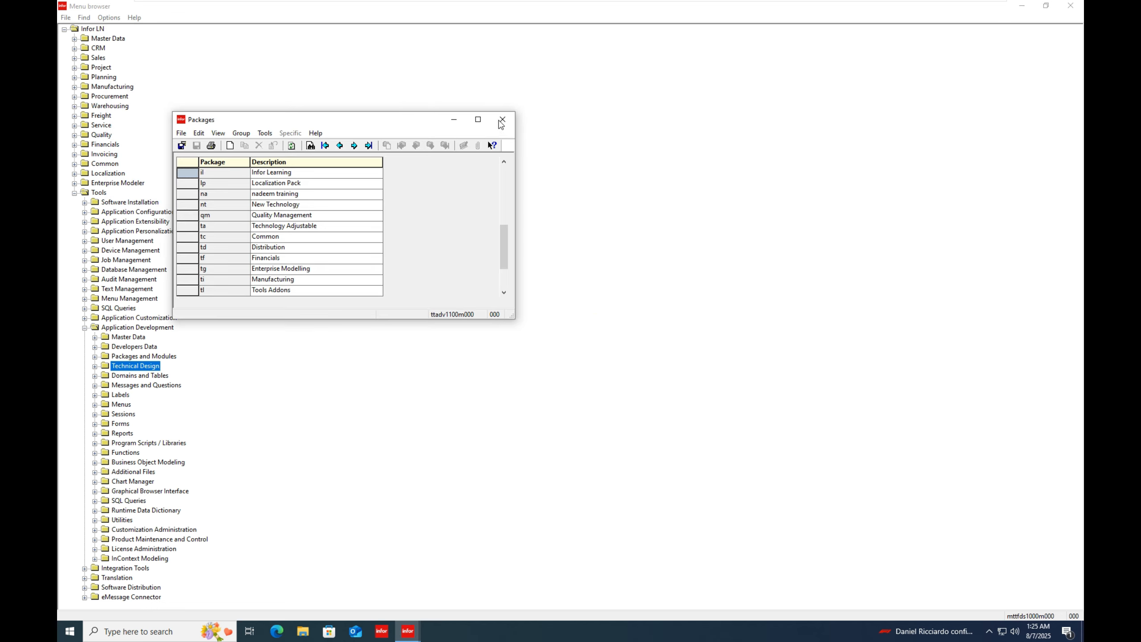
pyautogui.click(504, 119)
# - Reopen the Companies session by running ttaad1100m000 from the previously run programs
pyautogui.click(65, 17)
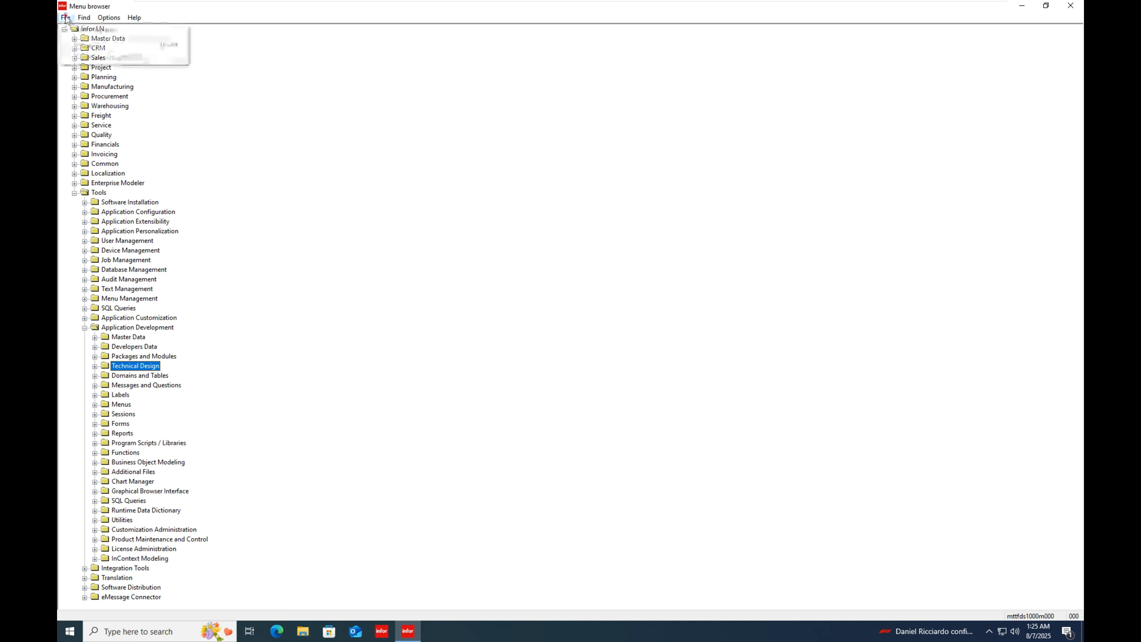
pyautogui.click(82, 31)
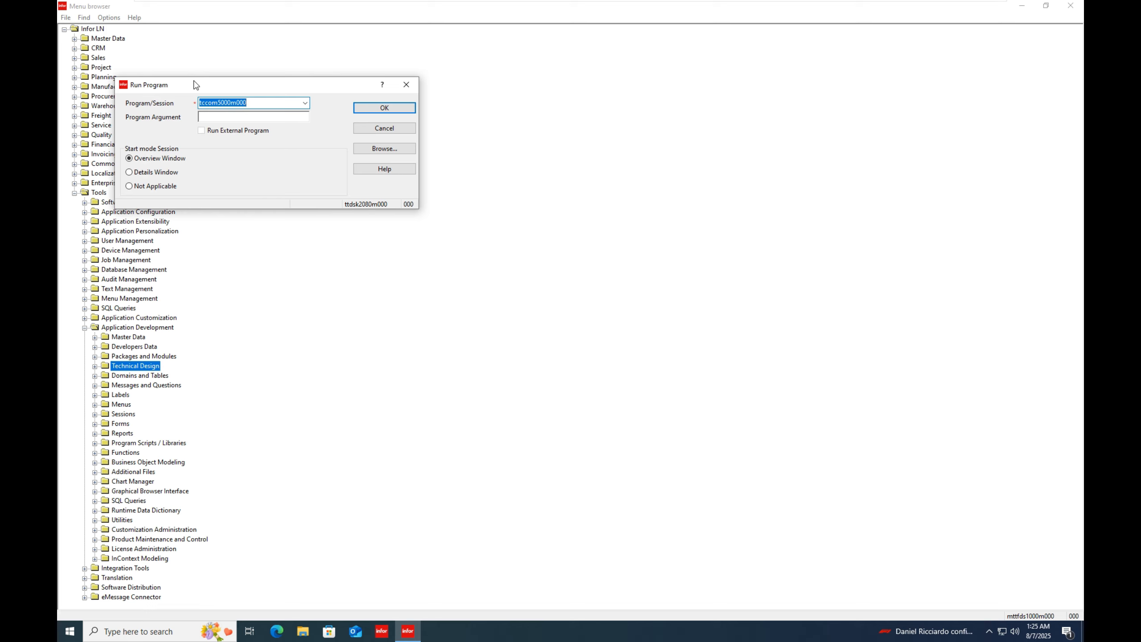
pyautogui.press('Down')
pyautogui.press('Down')
pyautogui.press('Up')
pyautogui.press('Return')
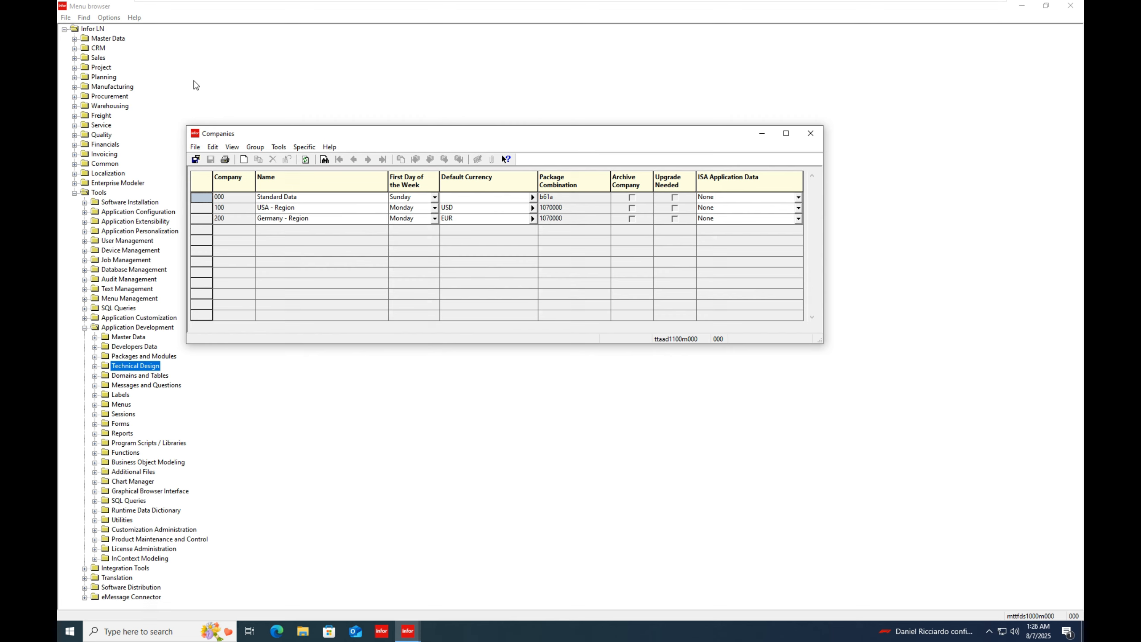
# - Convert the company data to runtime, acknowledge the result, and close the Companies session
pyautogui.click(304, 147)
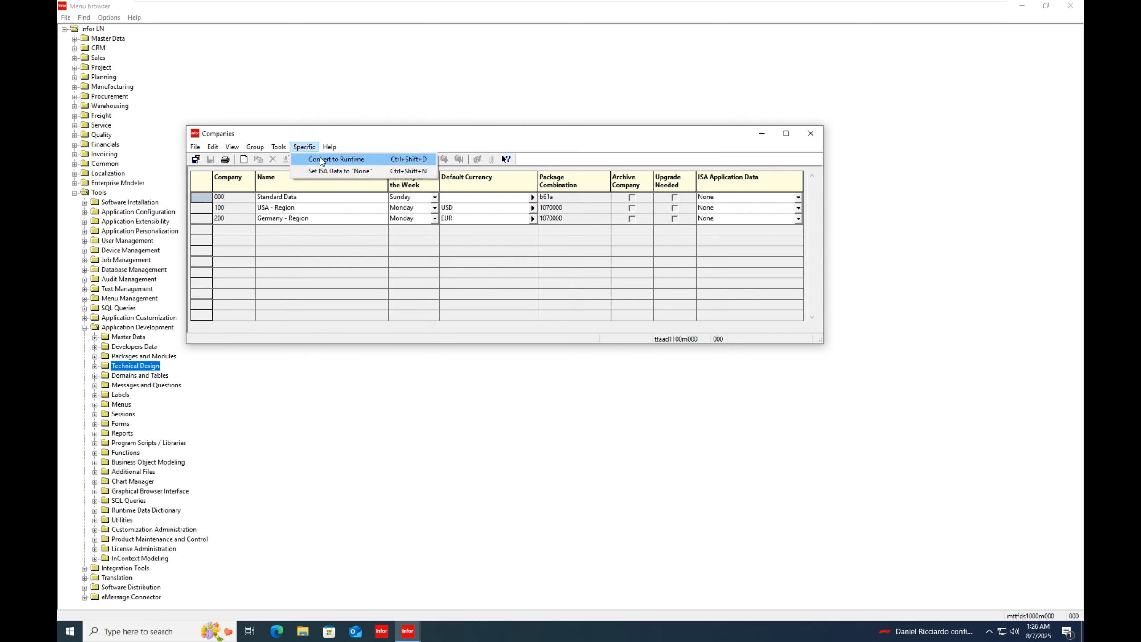
pyautogui.click(322, 159)
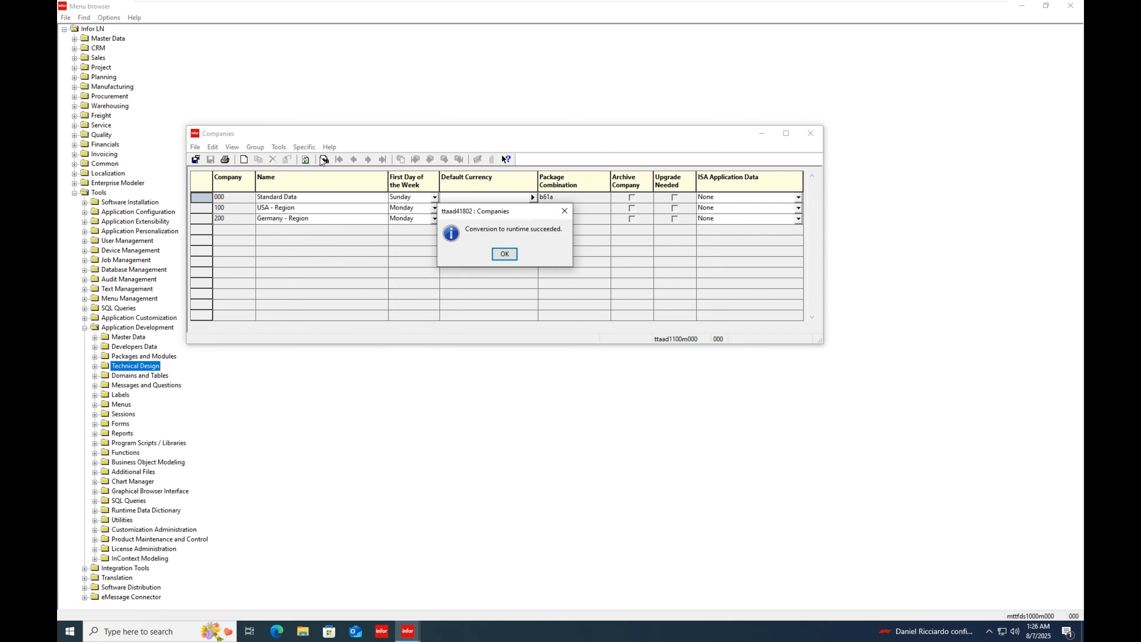
pyautogui.press('Return')
pyautogui.click(323, 160)
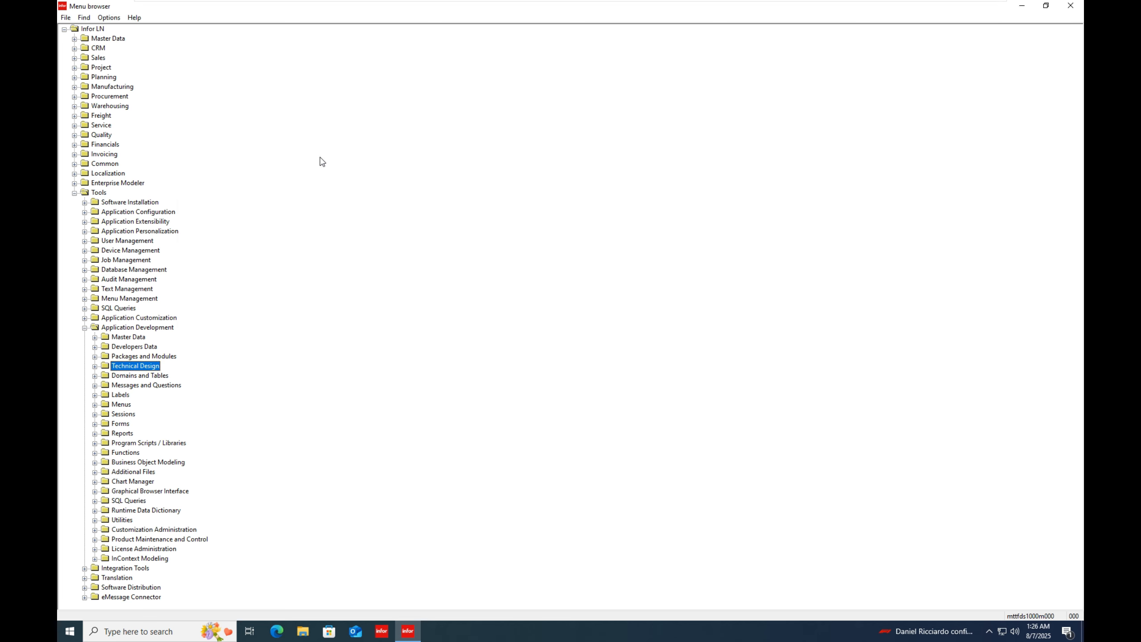
# - Restart the Infor LN menu browser from its desktop shortcut and maximize its window
pyautogui.hotkey('alt', 'F4')
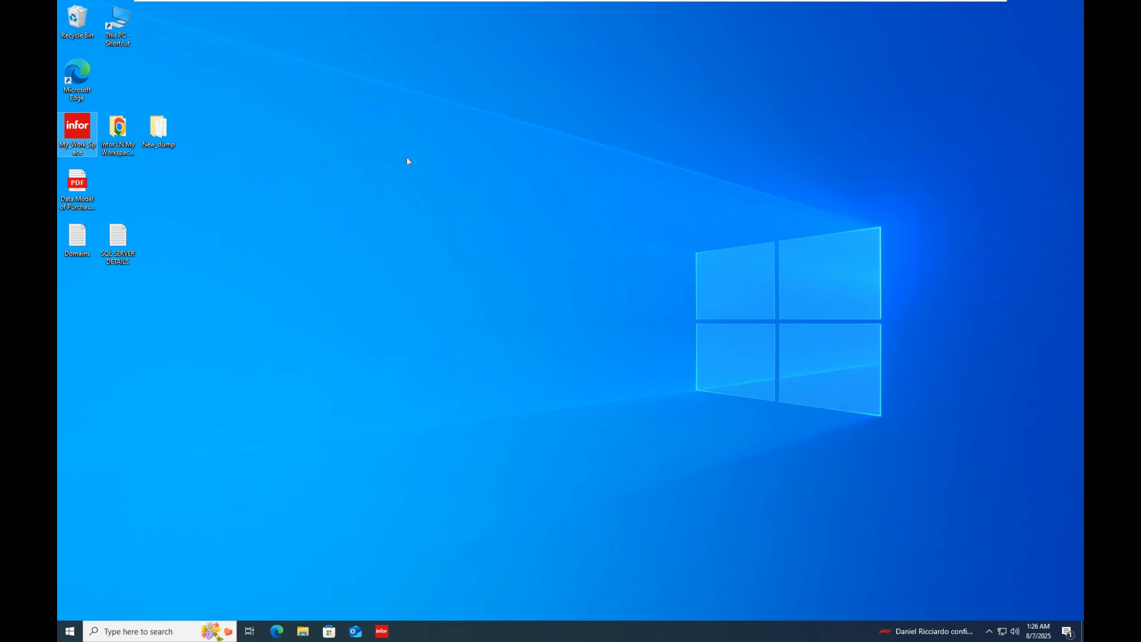
pyautogui.rightClick(403, 154)
pyautogui.click(433, 184)
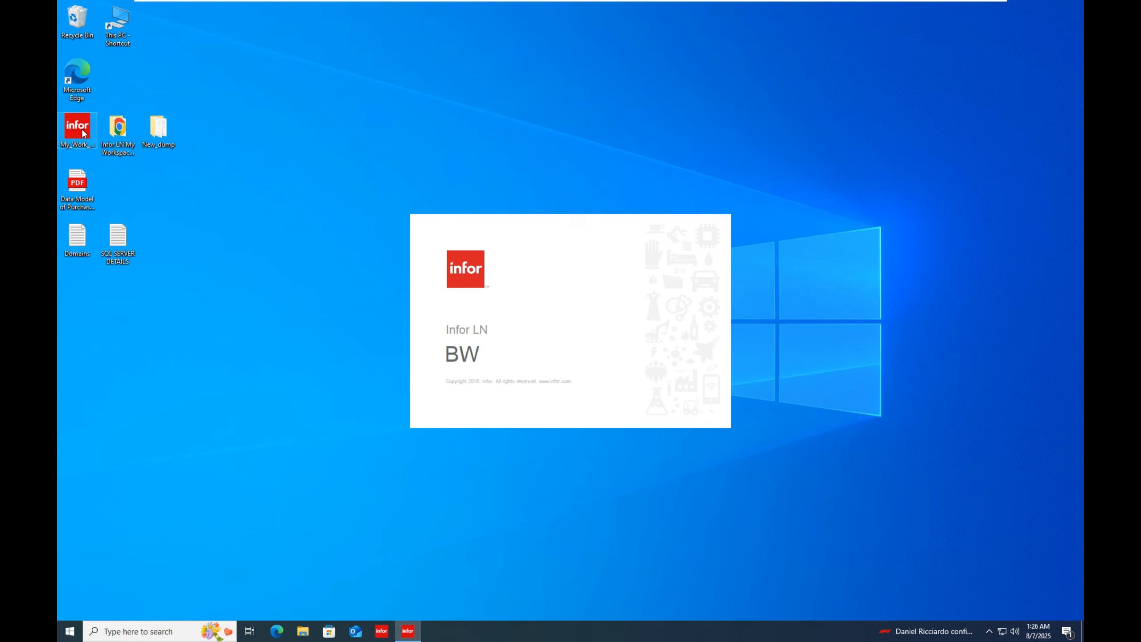
pyautogui.press('Return')
pyautogui.press('Return')
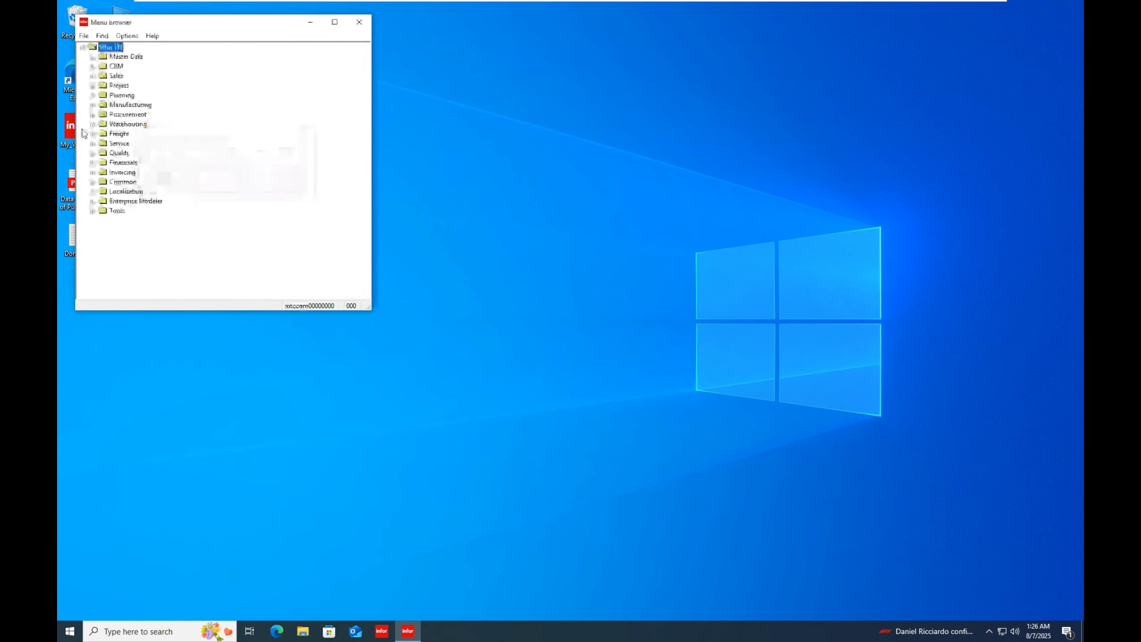
pyautogui.press('super+Up')
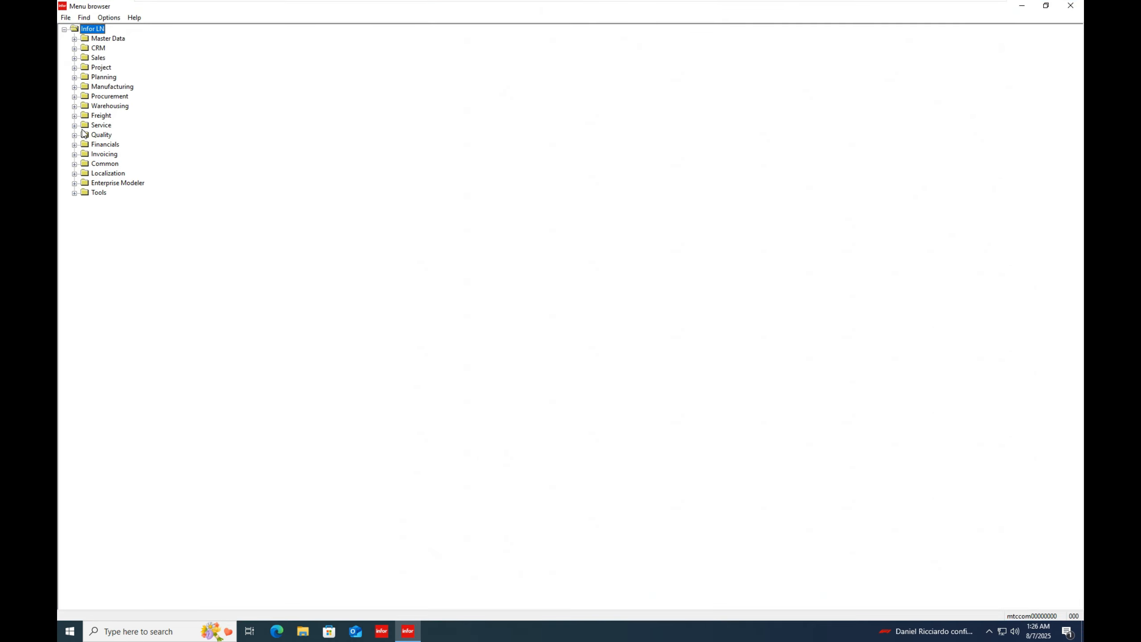
# - Check the companies offered in the Change Company lookup, and try to change the current company to 100
pyautogui.click(108, 18)
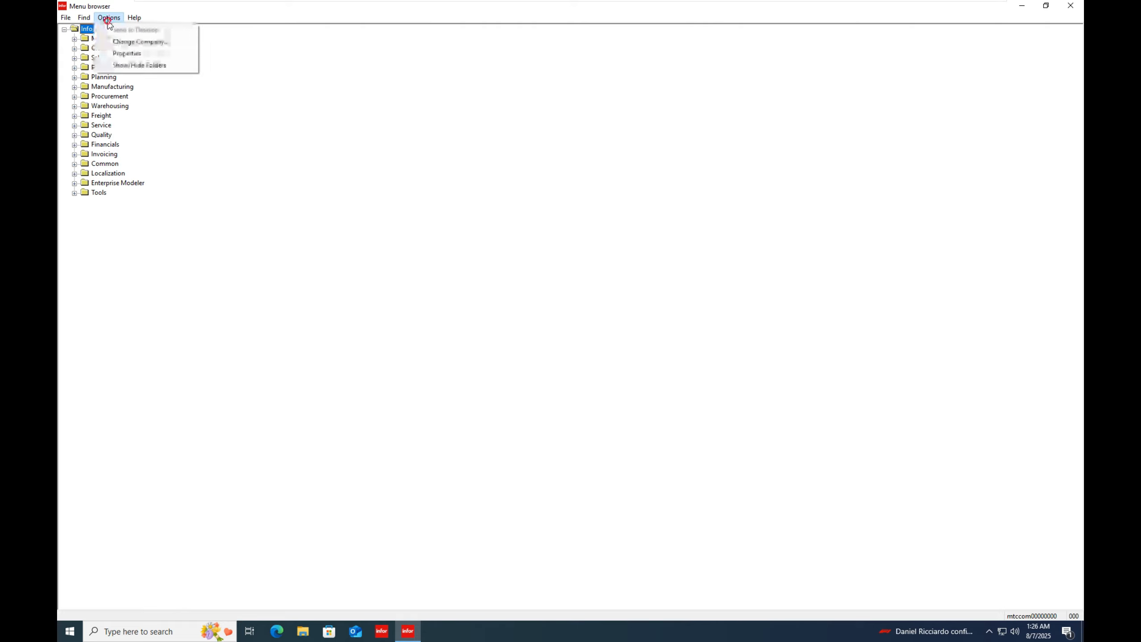
pyautogui.click(126, 42)
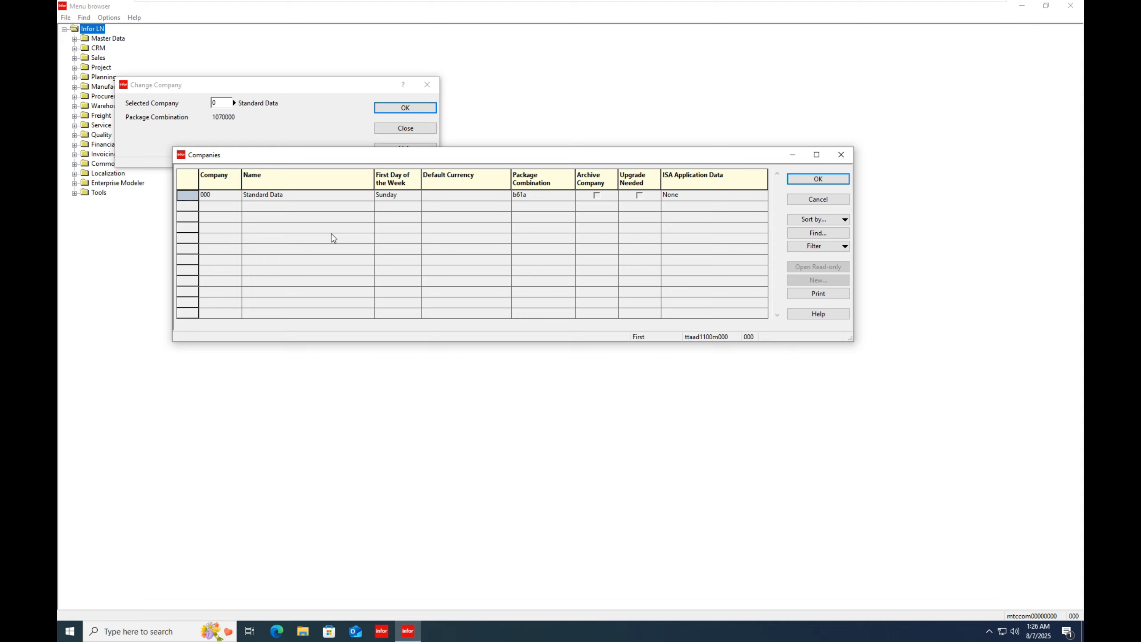
pyautogui.click(841, 154)
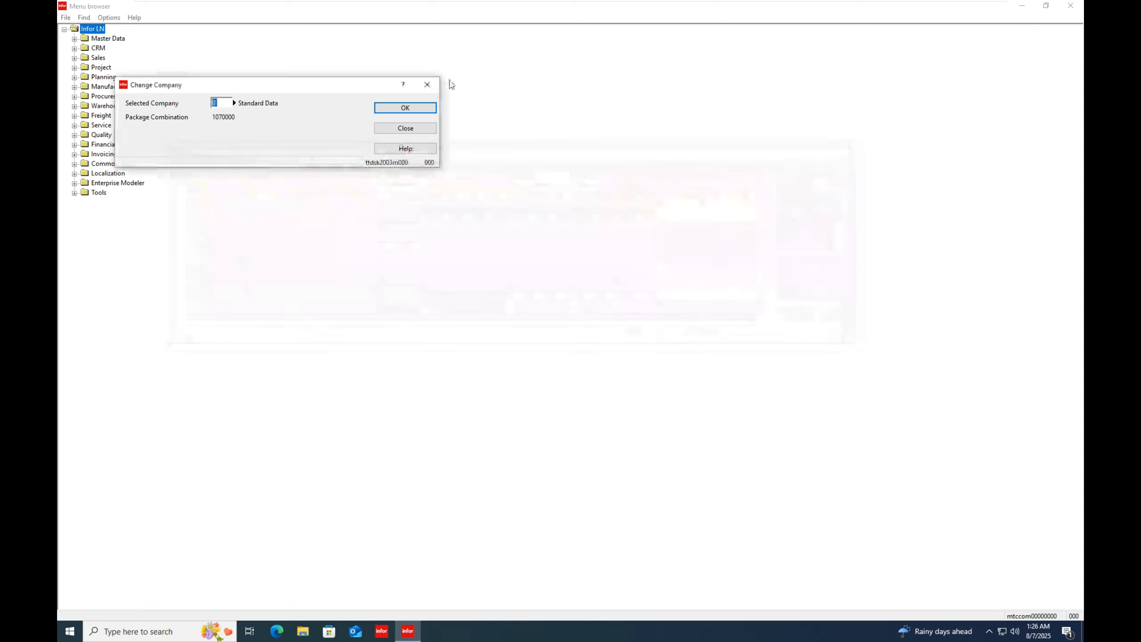
pyautogui.write('100')
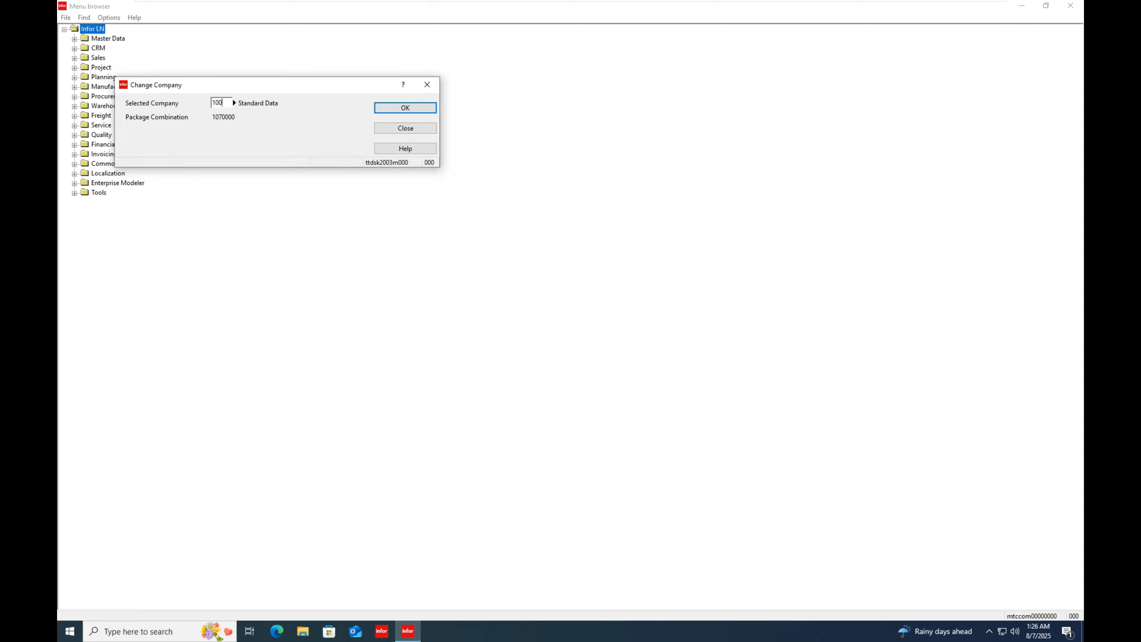
pyautogui.press('Return')
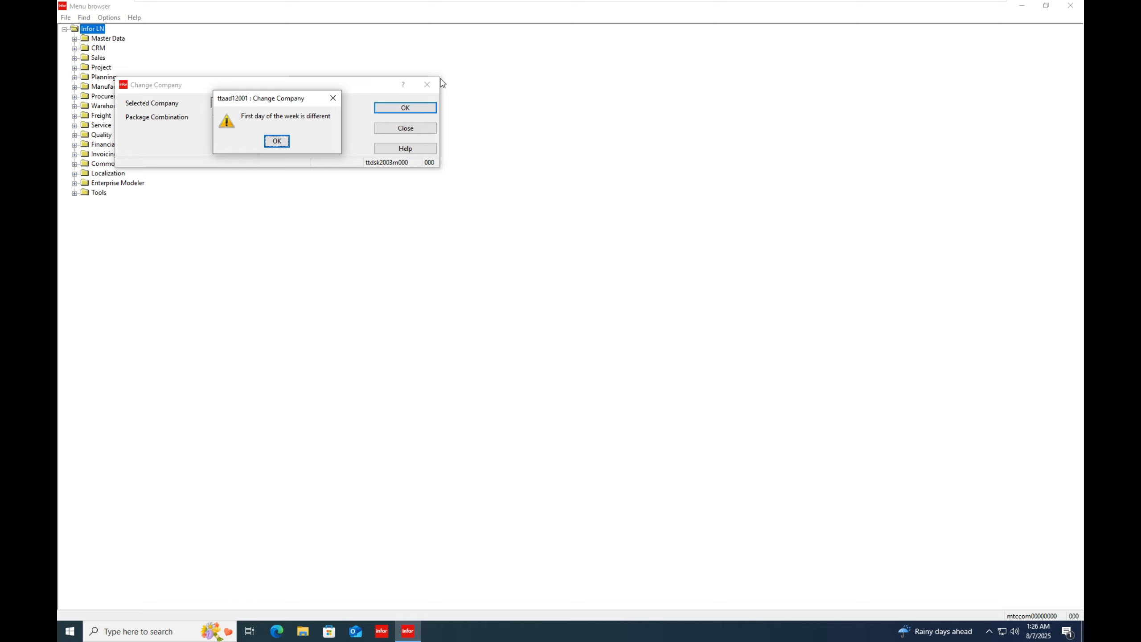
pyautogui.press('Return')
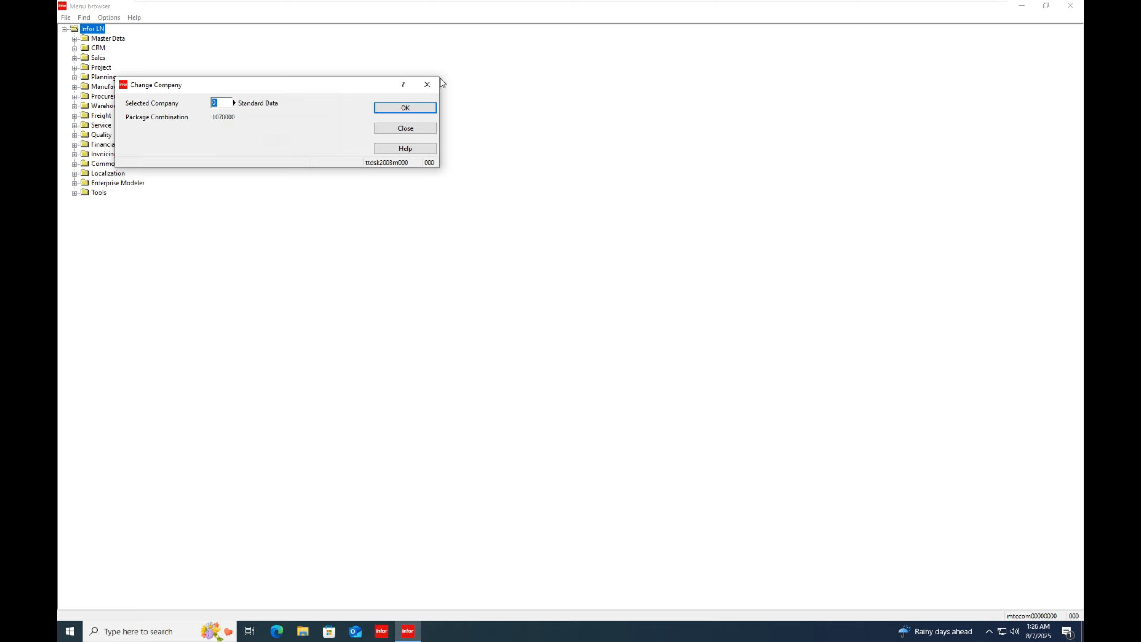
pyautogui.press('Return')
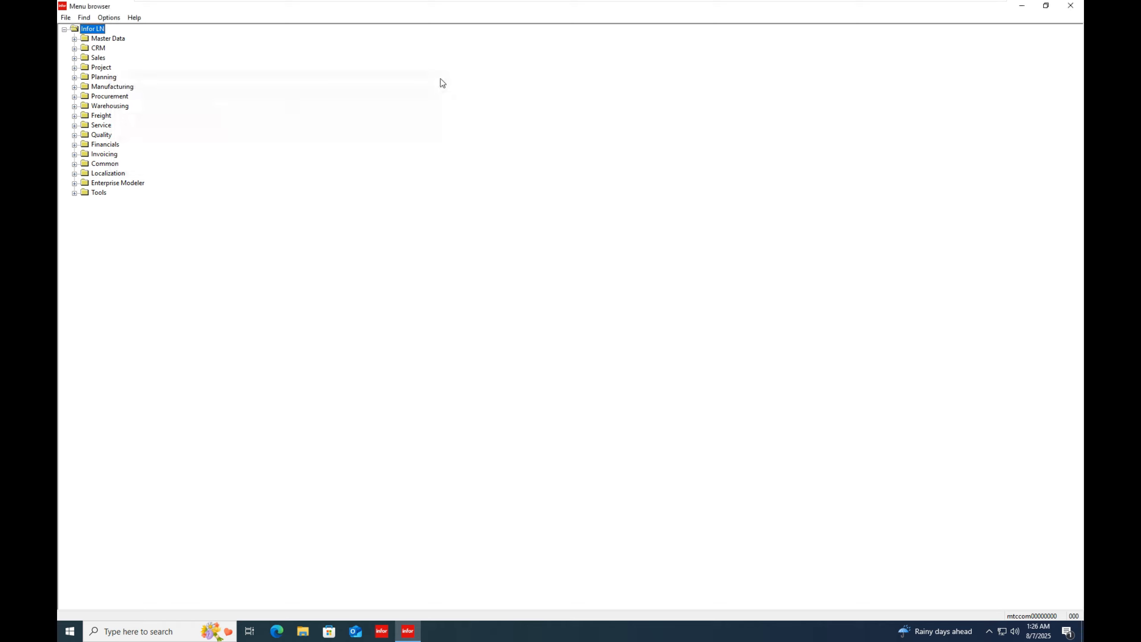
# - Expand the Tools folder in the menu tree and look through its Application Configuration and User Management folders
pyautogui.press('Down')
pyautogui.press('Down')
pyautogui.press('Down')
pyautogui.press('Down')
pyautogui.press('Down')
pyautogui.press('Down')
pyautogui.press('Down')
pyautogui.press('Down')
pyautogui.press('Down')
pyautogui.press('Down')
pyautogui.press('Down')
pyautogui.press('Down')
pyautogui.press('Down')
pyautogui.press('Down')
pyautogui.press('Down')
pyautogui.press('Down')
pyautogui.press('Down')
pyautogui.press('Right')
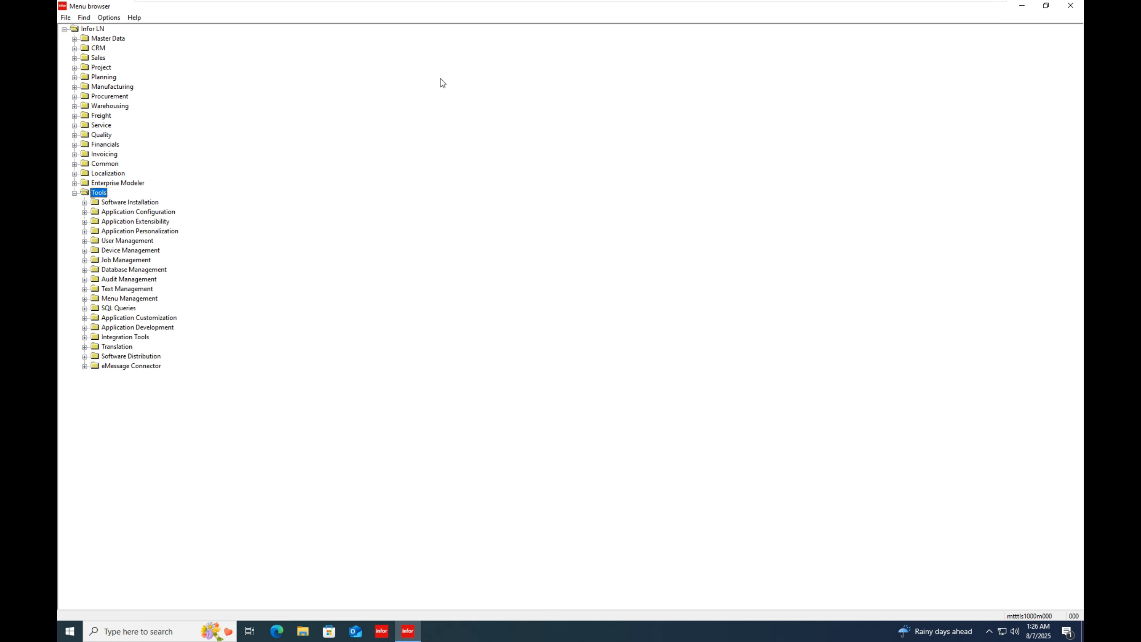
pyautogui.press('Down')
pyautogui.press('Down')
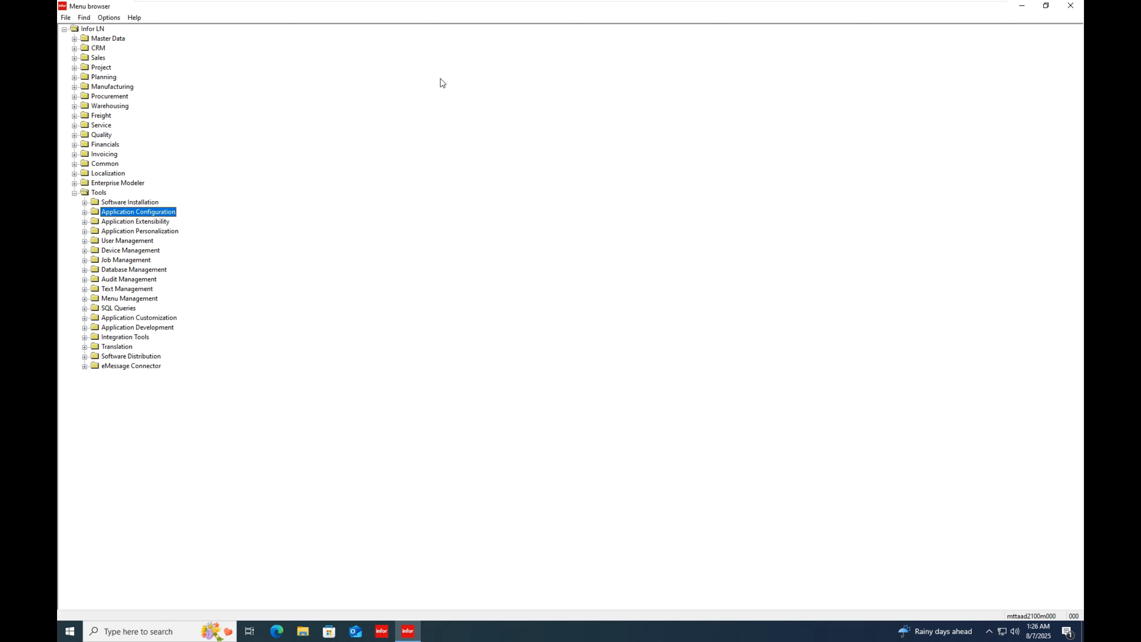
pyautogui.press('Right')
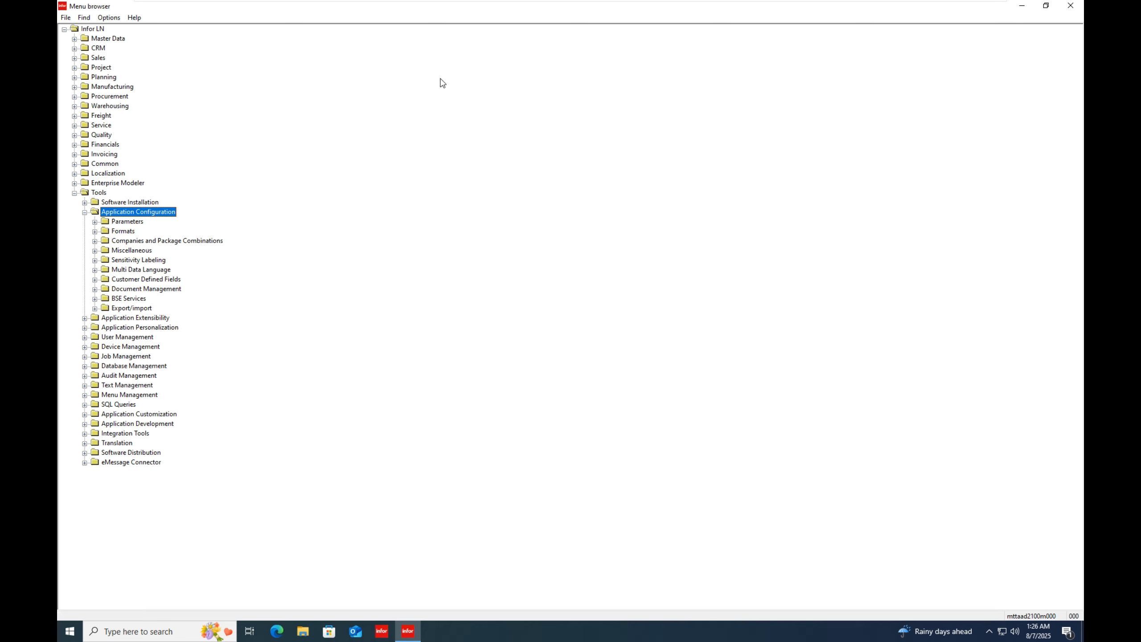
pyautogui.press('Left')
pyautogui.press('Down')
pyautogui.press('Down')
pyautogui.press('Down')
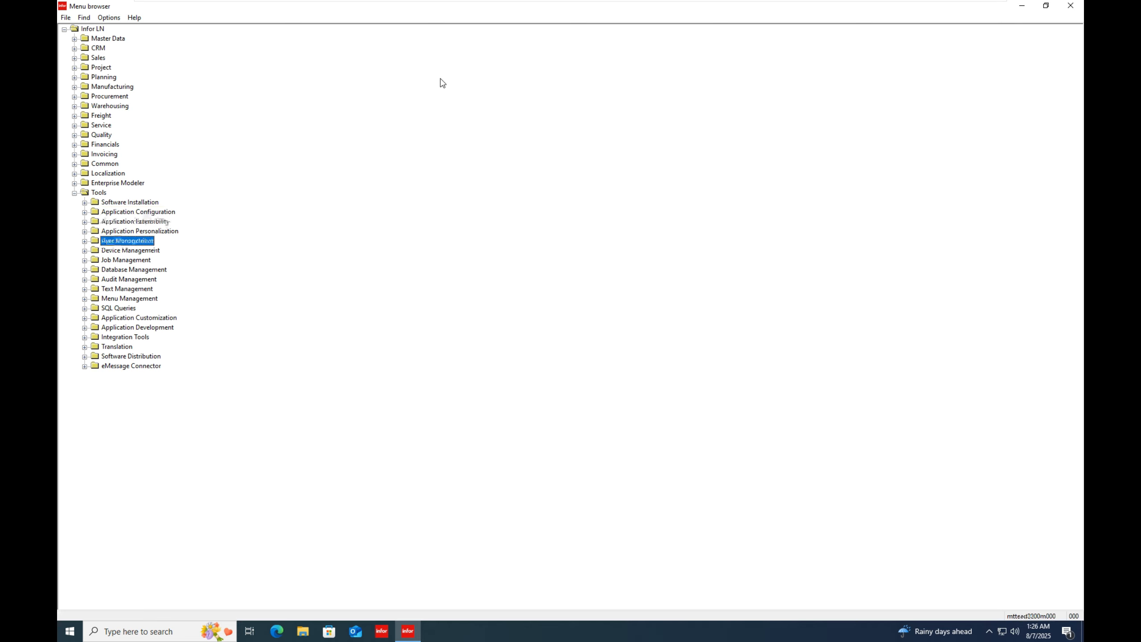
pyautogui.press('Right')
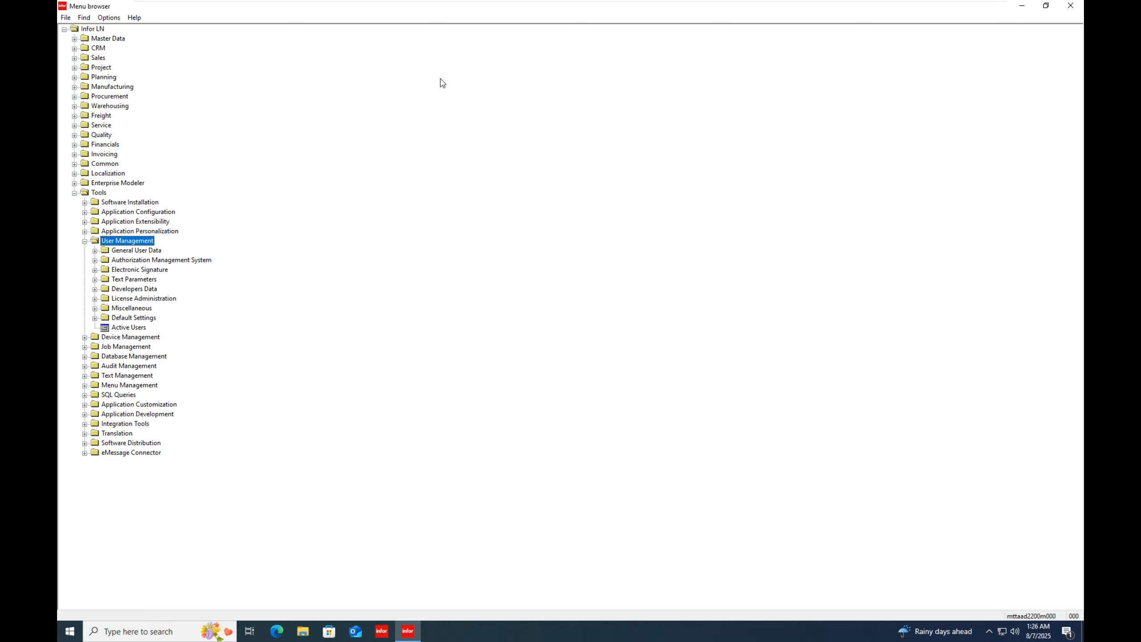
# - Collapse User Management and look through the Device Management and Job Management folders under Tools
pyautogui.press('Left')
pyautogui.press('Down')
pyautogui.press('Right')
pyautogui.press('Down')
pyautogui.press('Down')
pyautogui.press('Left')
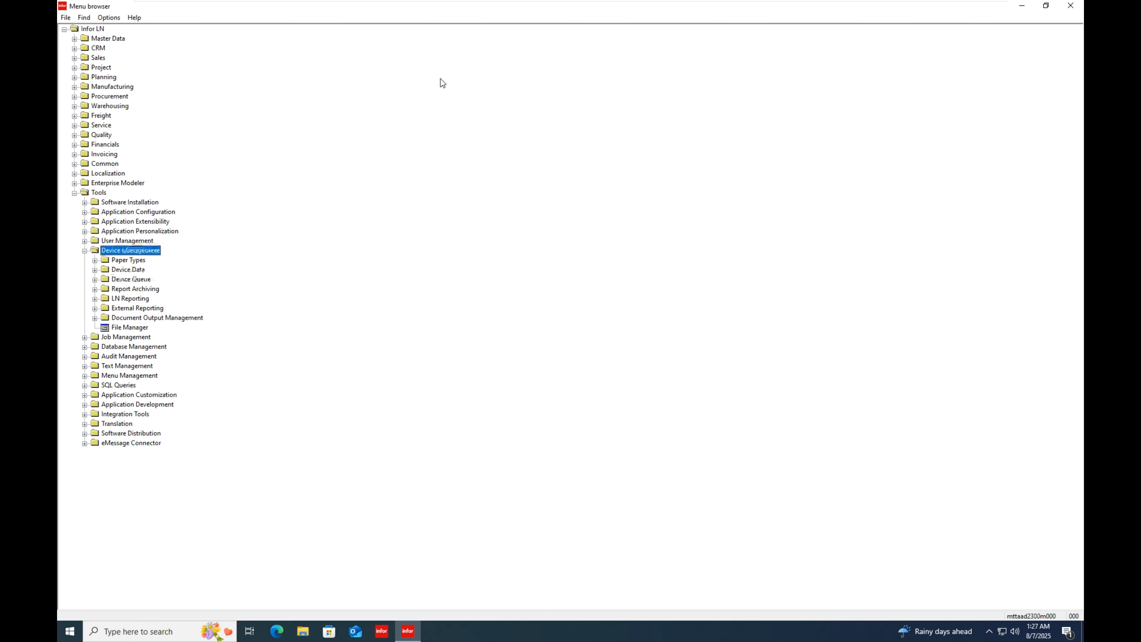
pyautogui.press('Left')
# - Examine the Database Management folder and the sessions in its Miscellaneous subfolder, and collapse both
pyautogui.press('Down')
pyautogui.press('Right')
pyautogui.press('Left')
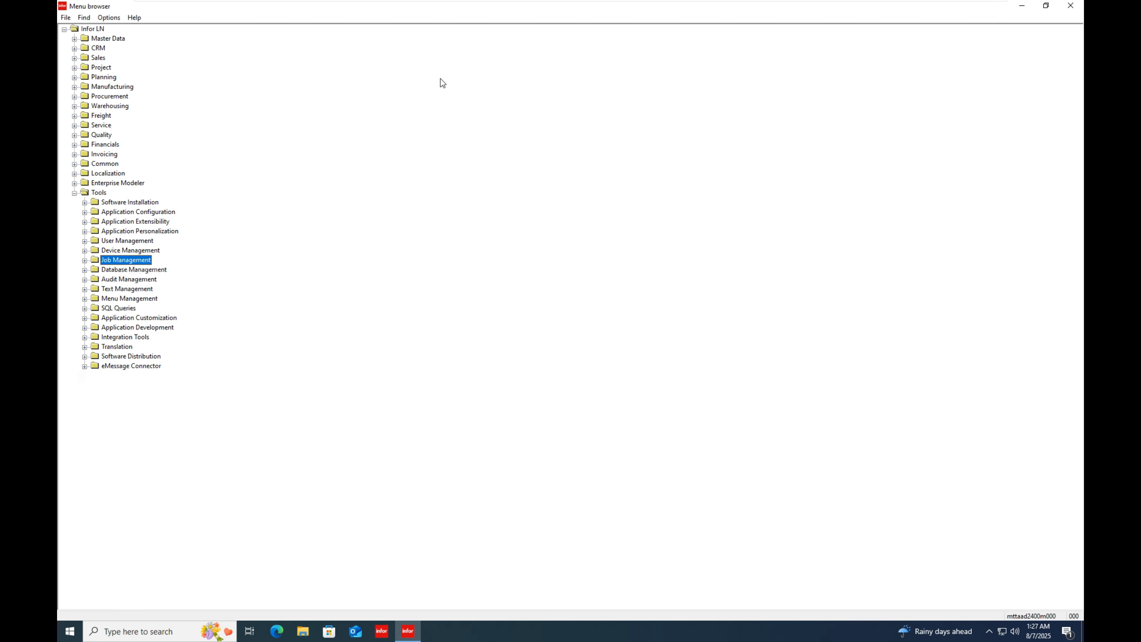
pyautogui.press('Down')
pyautogui.press('Right')
pyautogui.press('Down')
pyautogui.press('Down')
pyautogui.press('Down')
pyautogui.press('Down')
pyautogui.press('Down')
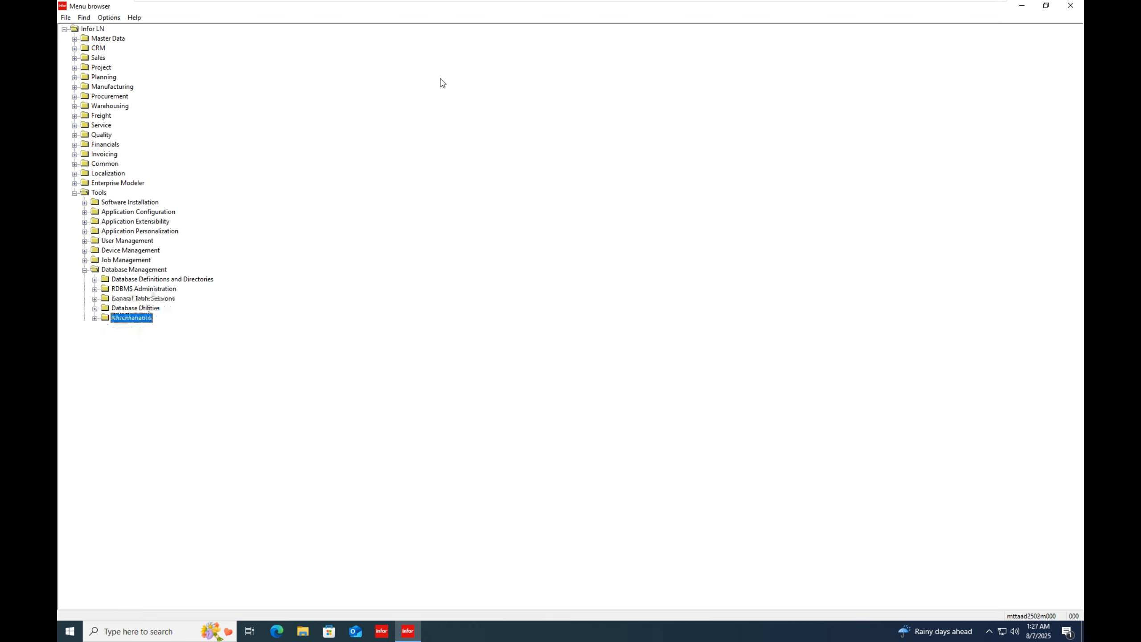
pyautogui.press('Right')
pyautogui.press('Down')
pyautogui.press('Down')
pyautogui.press('Down')
pyautogui.press('Down')
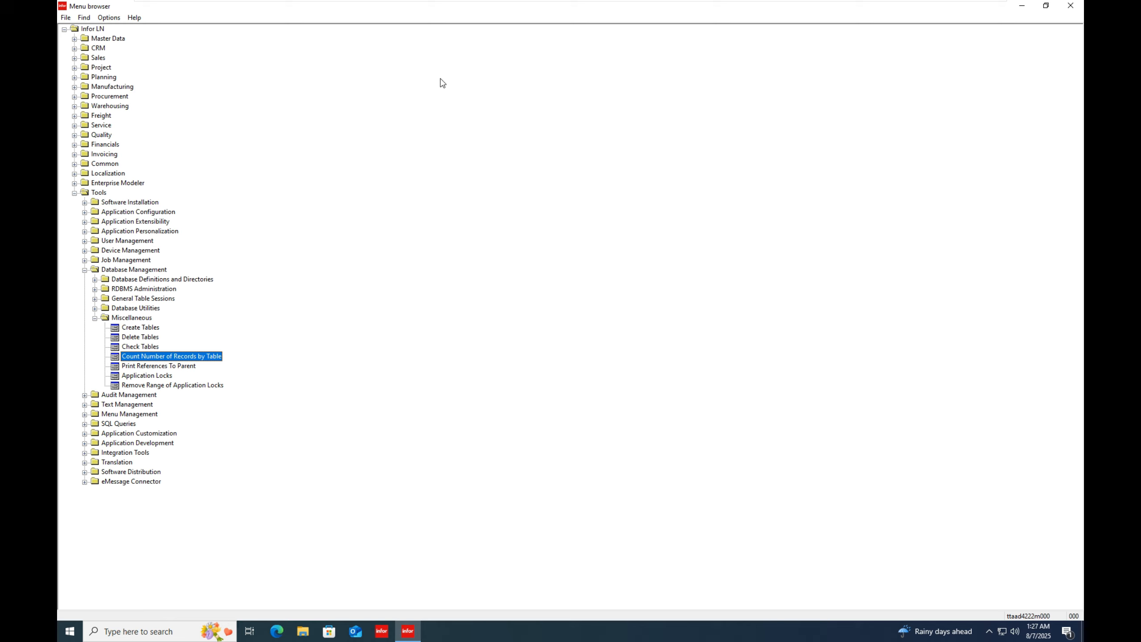
pyautogui.press('Left')
pyautogui.press('Left')
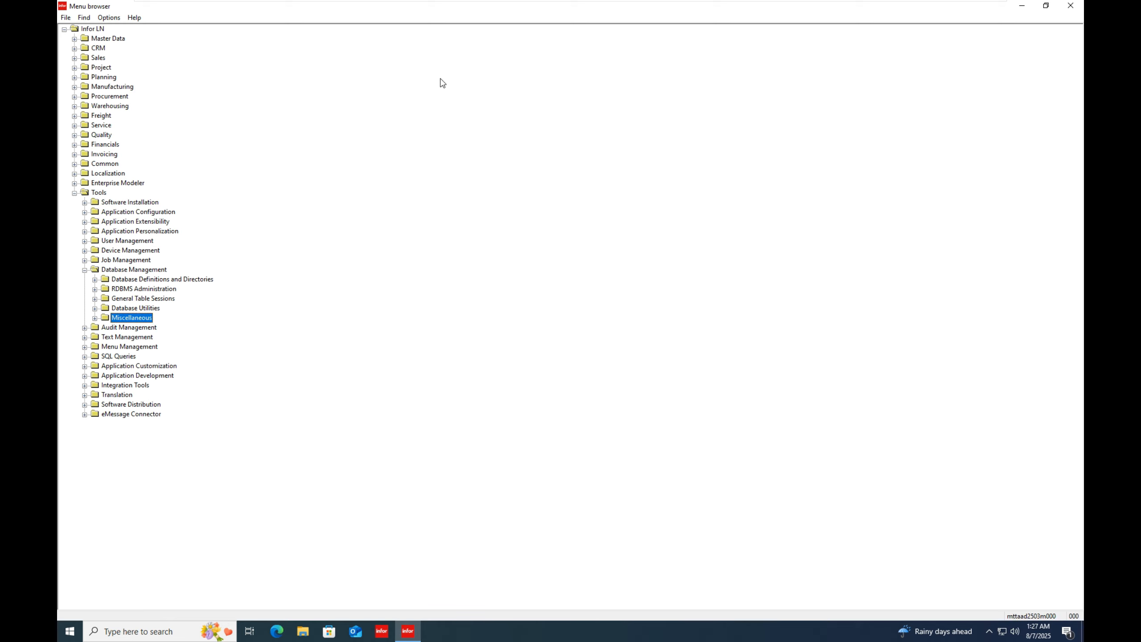
pyautogui.press('Left')
# - Look through the Audit Management and Menu Management folders under Tools, collapsing each one
pyautogui.press('Left')
pyautogui.press('Down')
pyautogui.press('Right')
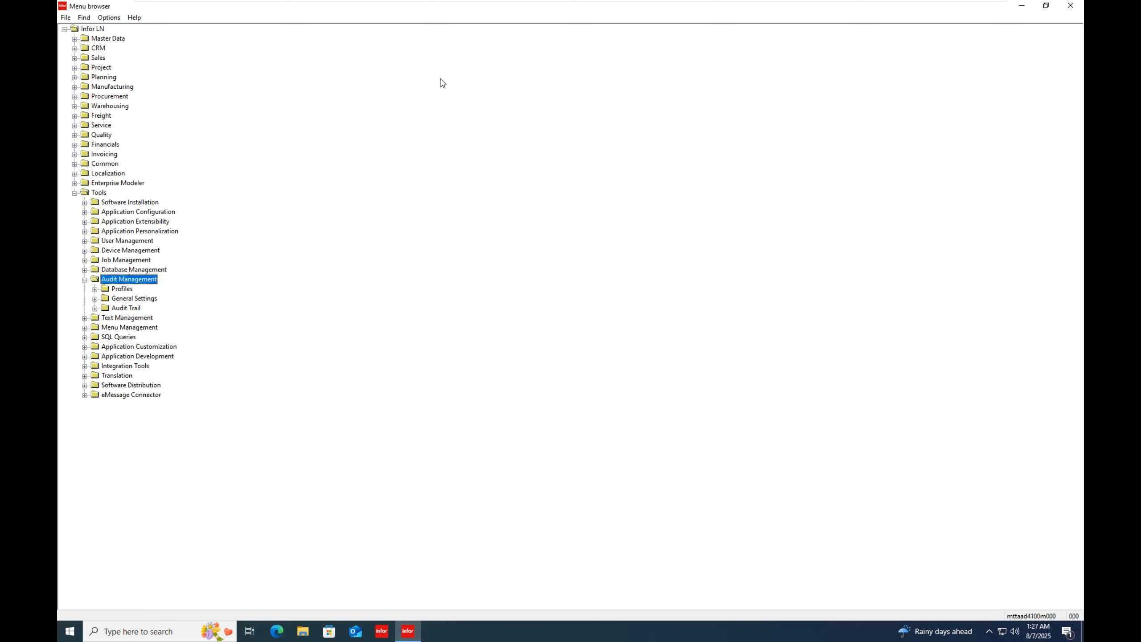
pyautogui.press('Left')
pyautogui.press('Down')
pyautogui.press('Down')
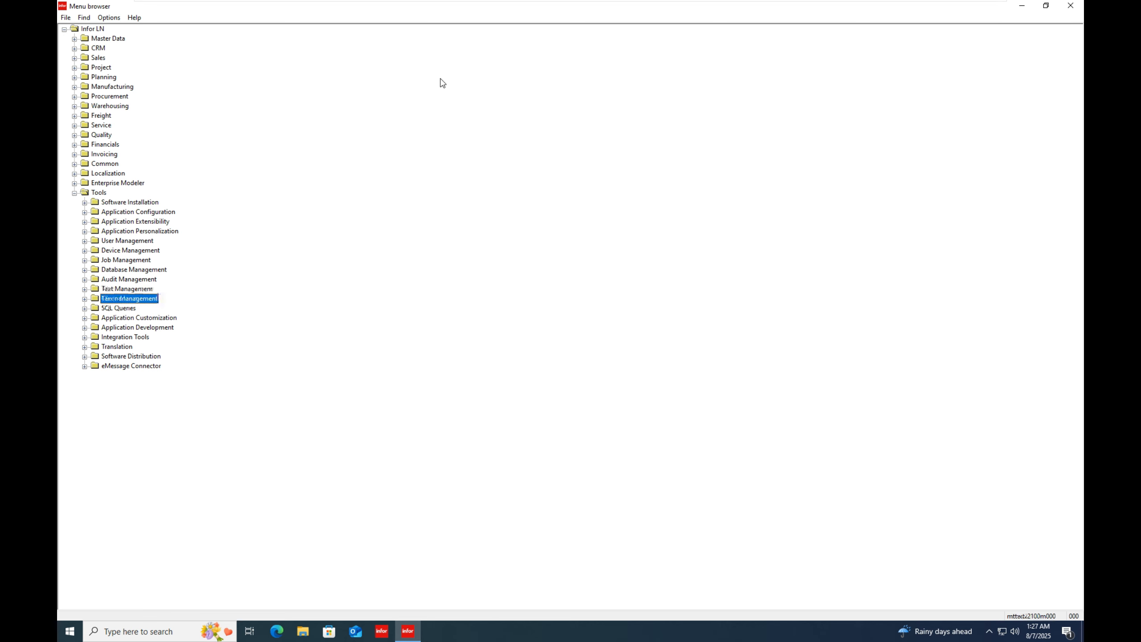
pyautogui.press('Right')
pyautogui.press('Left')
# - Check the Change Current Package VRC of User session under Application Customization, Developers Data, and close it without changes
pyautogui.press('Down')
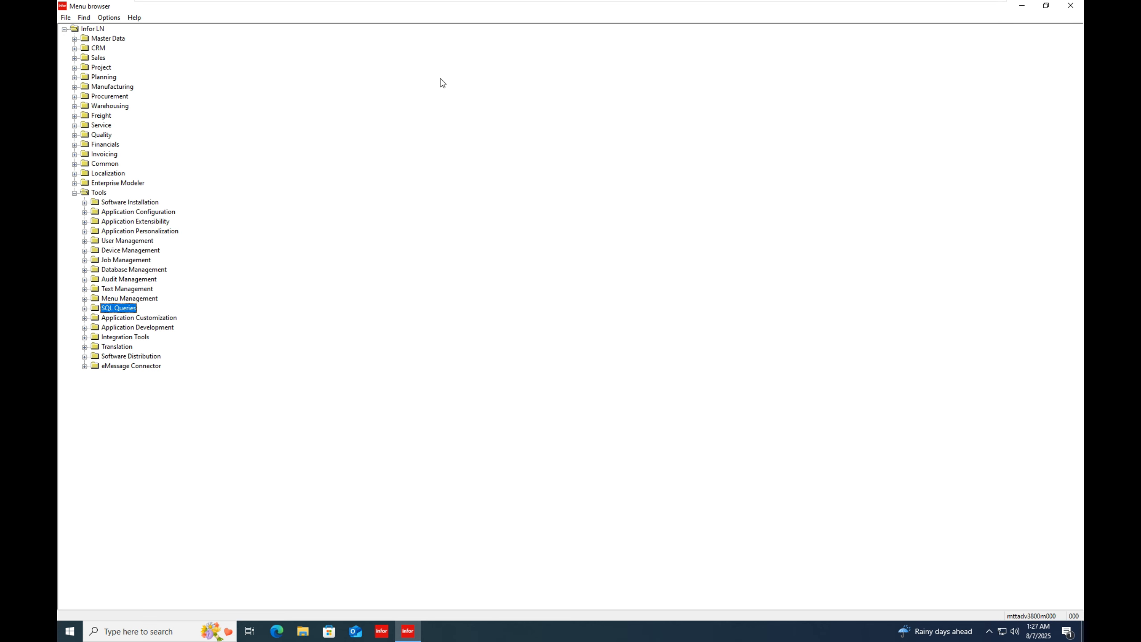
pyautogui.press('Down')
pyautogui.press('Down')
pyautogui.press('Up')
pyautogui.press('Right')
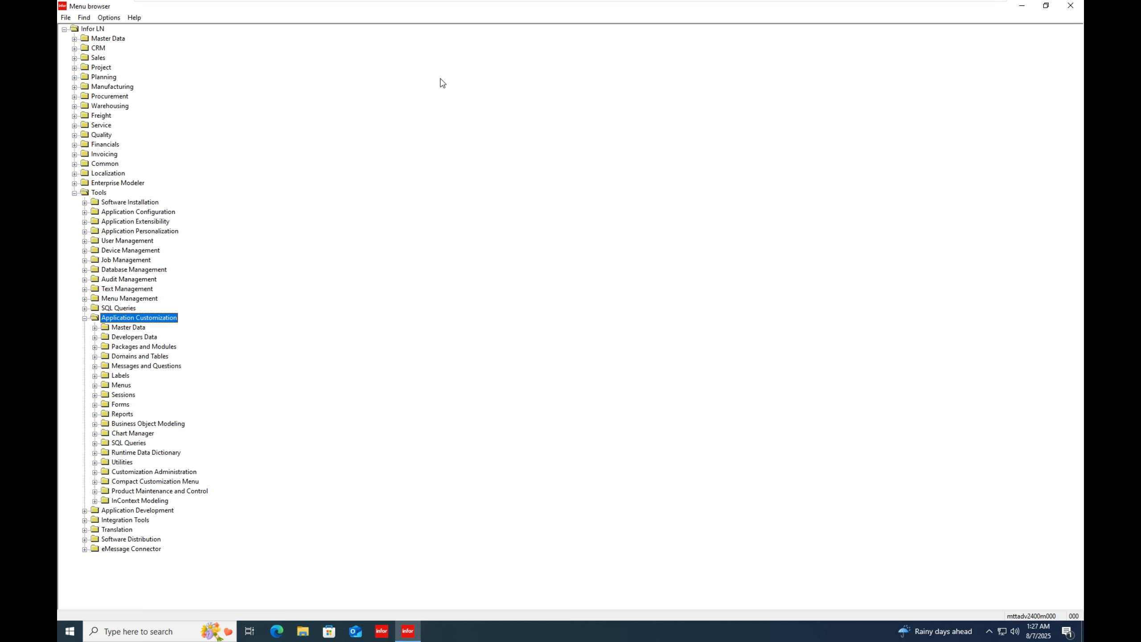
pyautogui.press('Down')
pyautogui.press('Right')
pyautogui.press('Down')
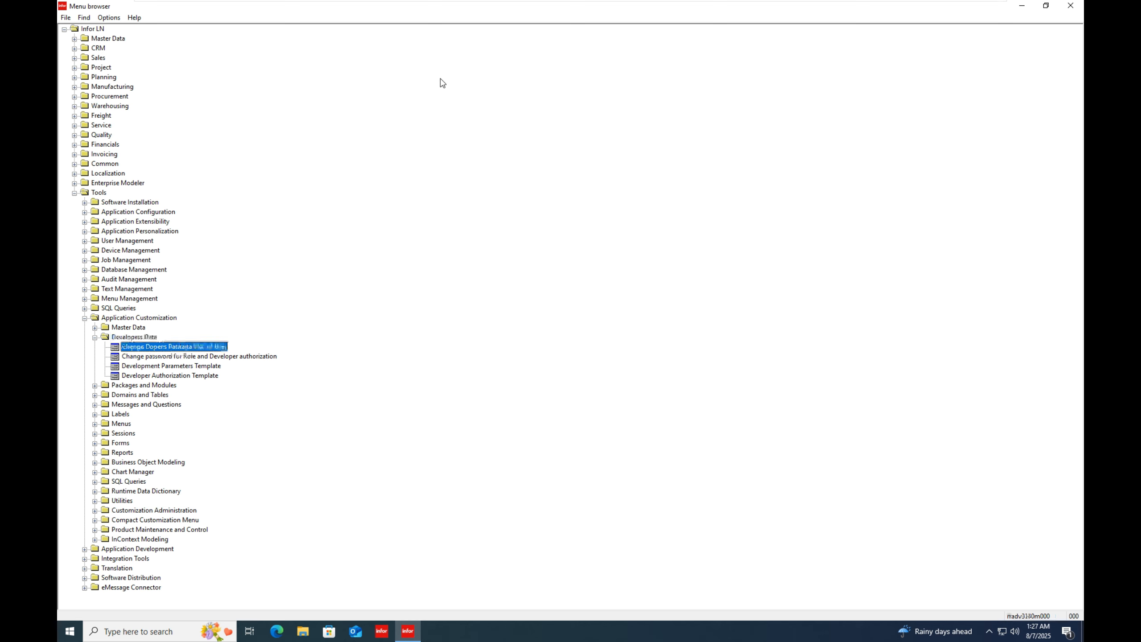
pyautogui.press('Down')
pyautogui.press('Up')
pyautogui.press('Return')
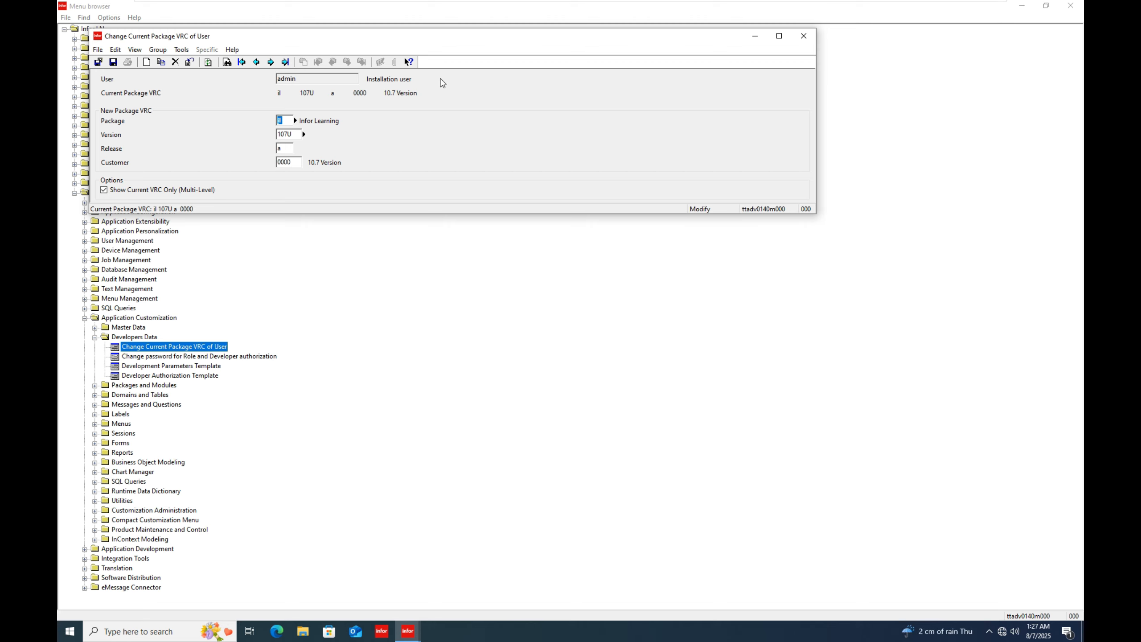
pyautogui.press('Escape')
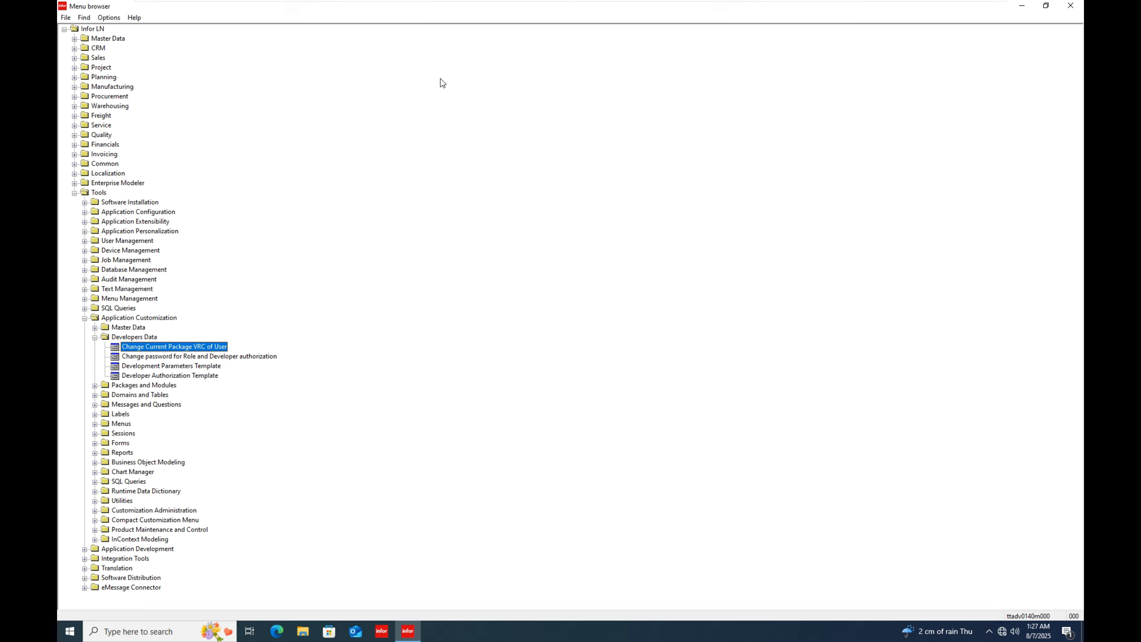
# - Collapse the Application Customization folder and expand the Application Development folder under Tools
pyautogui.press('Down')
pyautogui.press('Down')
pyautogui.press('Down')
pyautogui.press('Down')
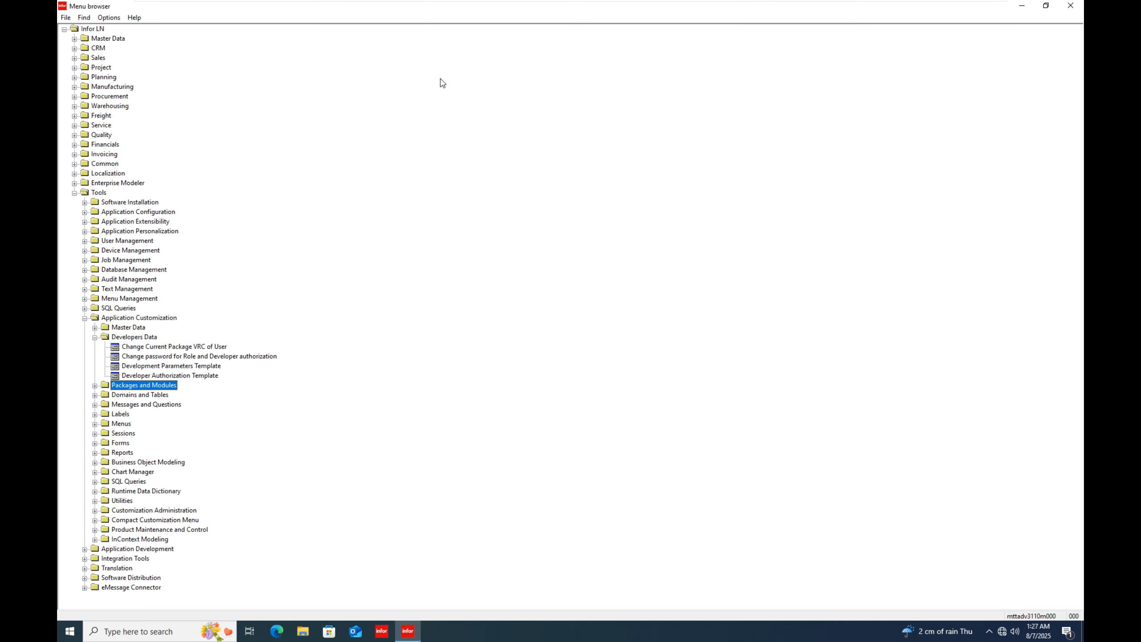
pyautogui.press('Left')
pyautogui.press('Left')
pyautogui.press('Down')
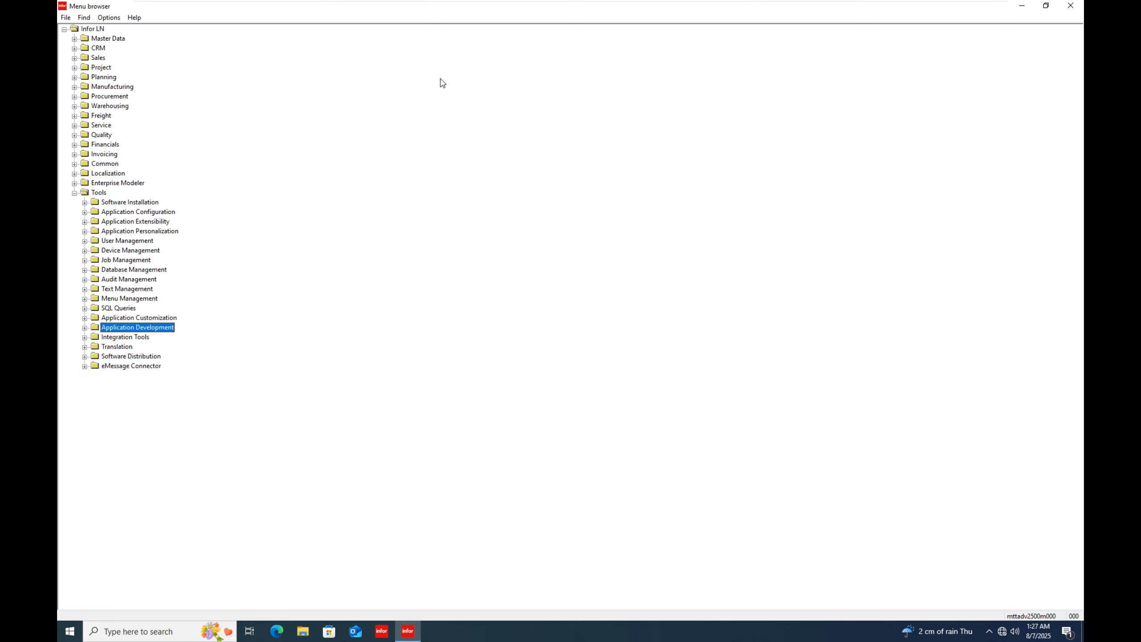
pyautogui.press('Right')
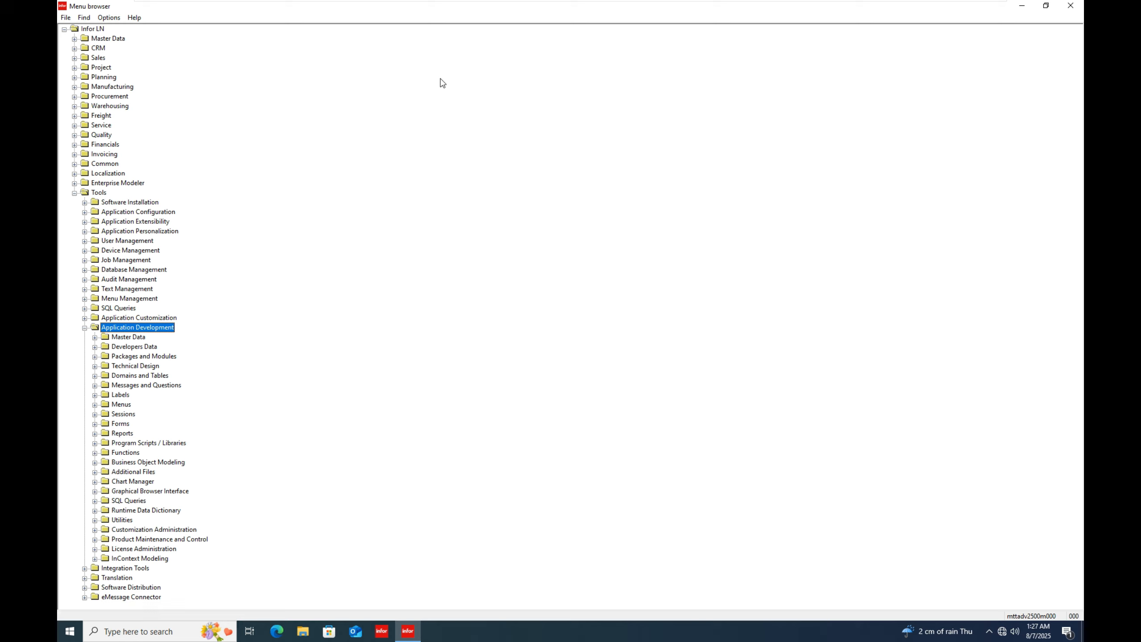
# - Expand the Domains and Tables folder under Application Development
pyautogui.press('Down')
pyautogui.press('Down')
pyautogui.press('Down')
pyautogui.press('Down')
pyautogui.press('Down')
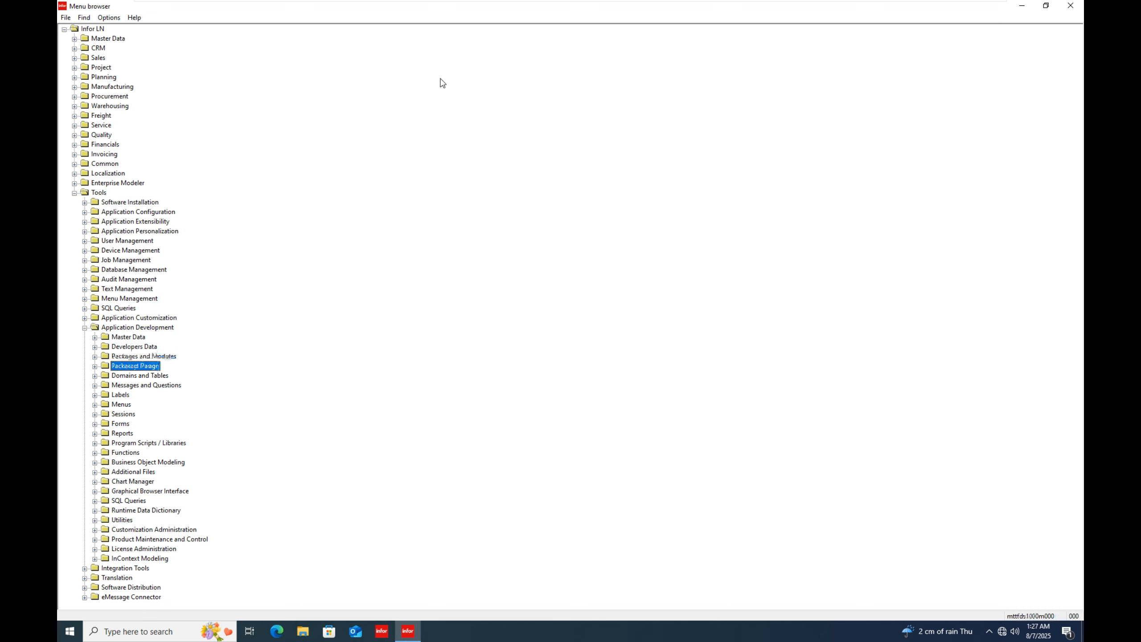
pyautogui.press('Up')
pyautogui.press('Up')
pyautogui.press('Up')
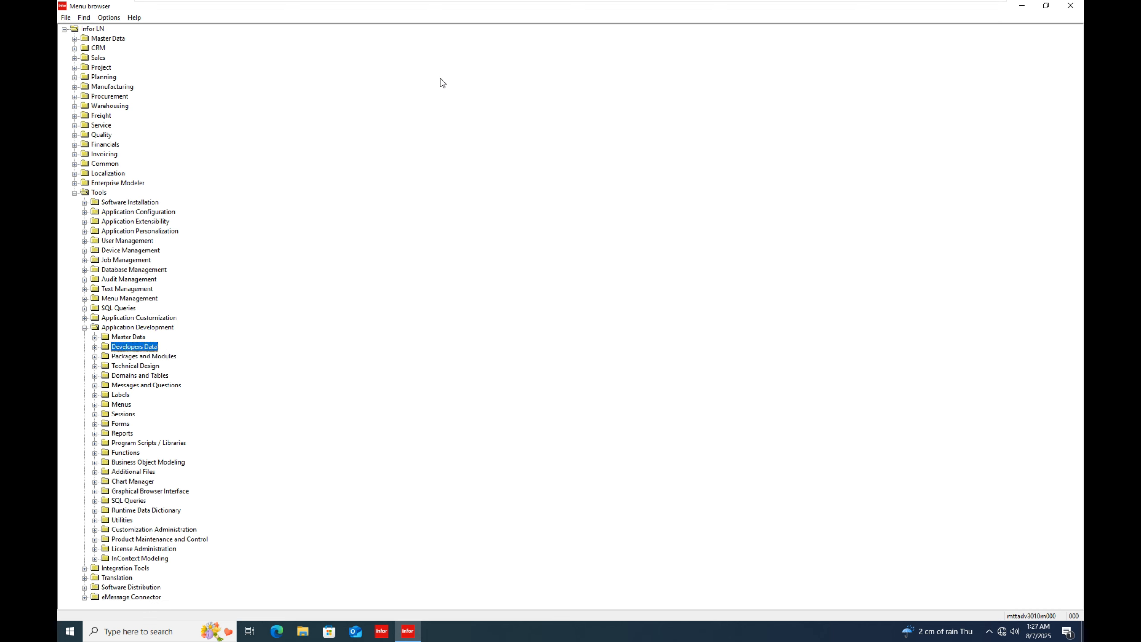
pyautogui.press('Down')
pyautogui.press('Down')
pyautogui.press('Down')
pyautogui.press('Right')
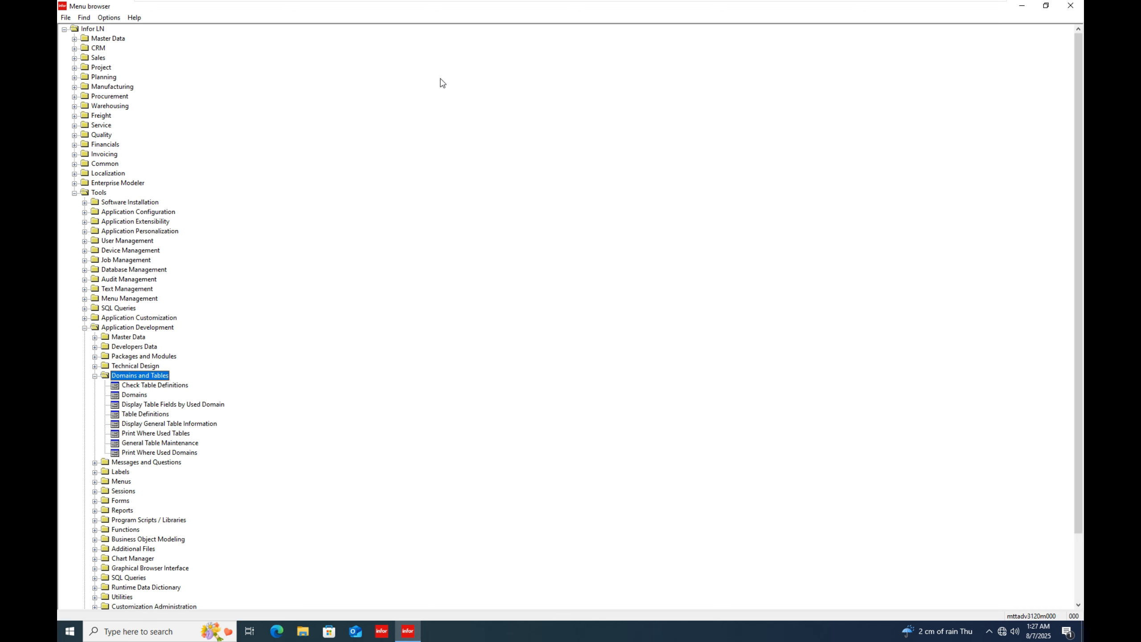
# - Open the Table Definitions session from Domains and Tables and refresh its list
pyautogui.press('Down')
pyautogui.press('Down')
pyautogui.press('Down')
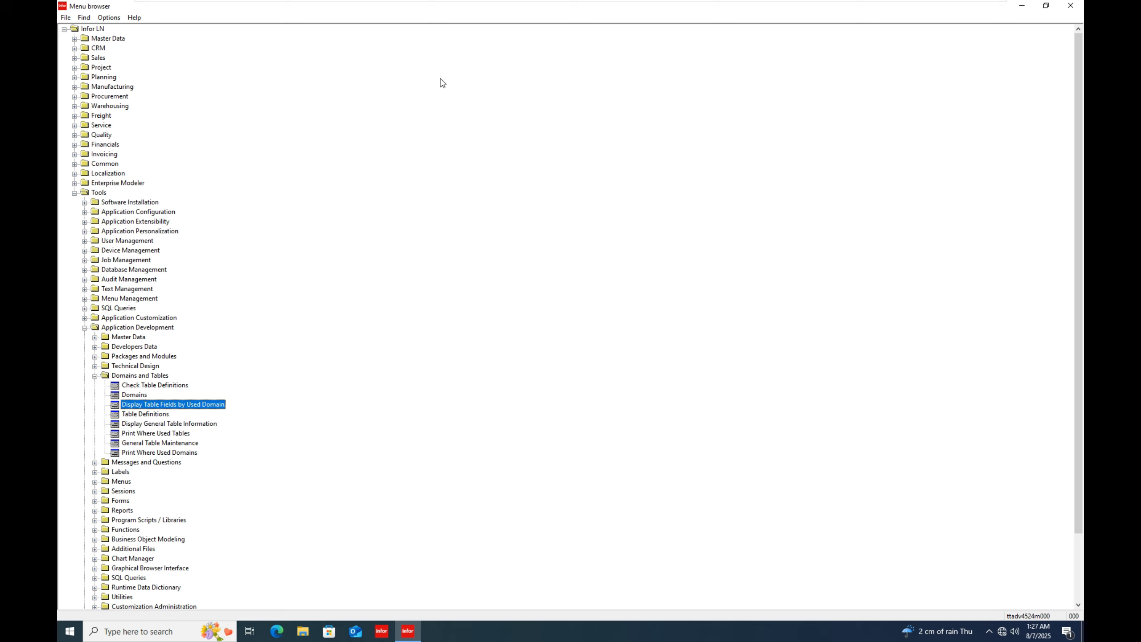
pyautogui.press('Left')
pyautogui.press('Down')
pyautogui.press('Down')
pyautogui.press('Down')
pyautogui.press('Down')
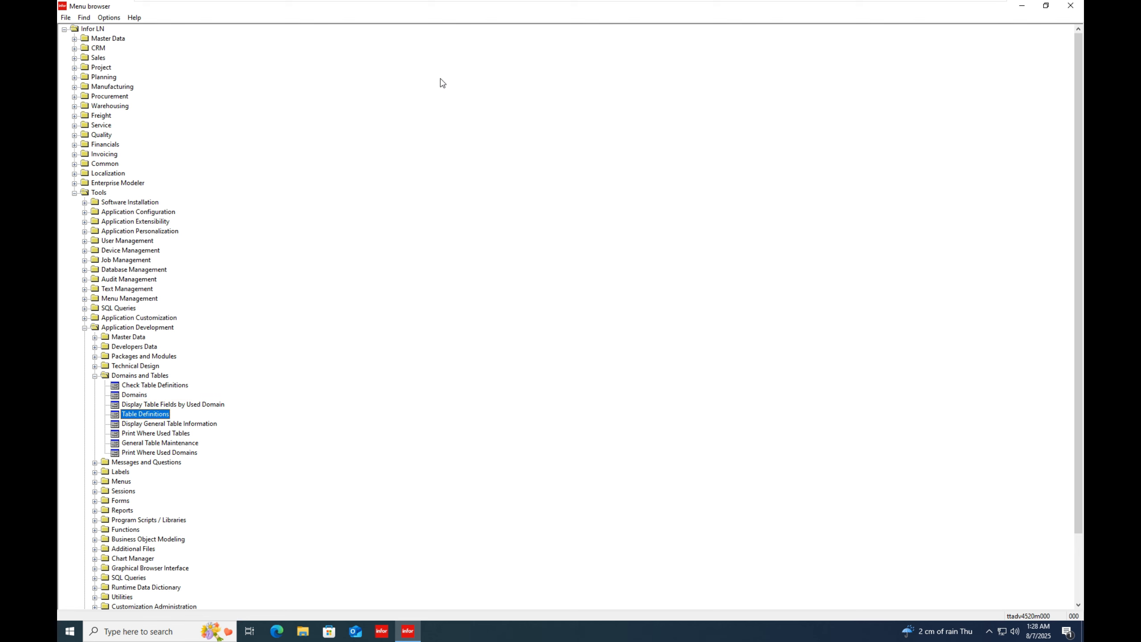
pyautogui.press('Return')
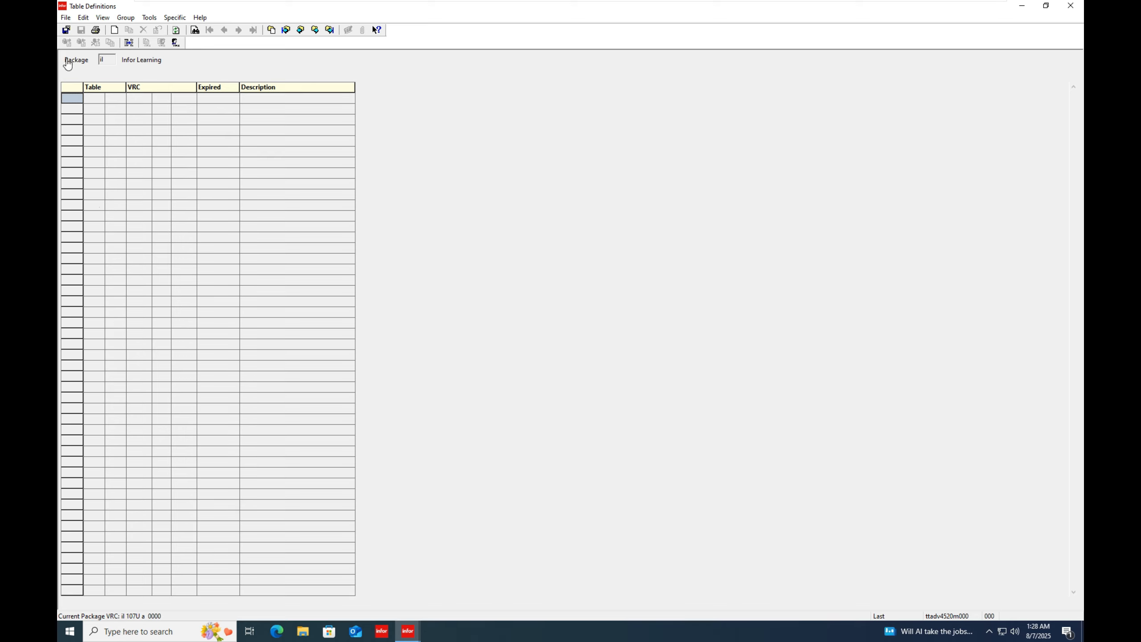
pyautogui.click(176, 30)
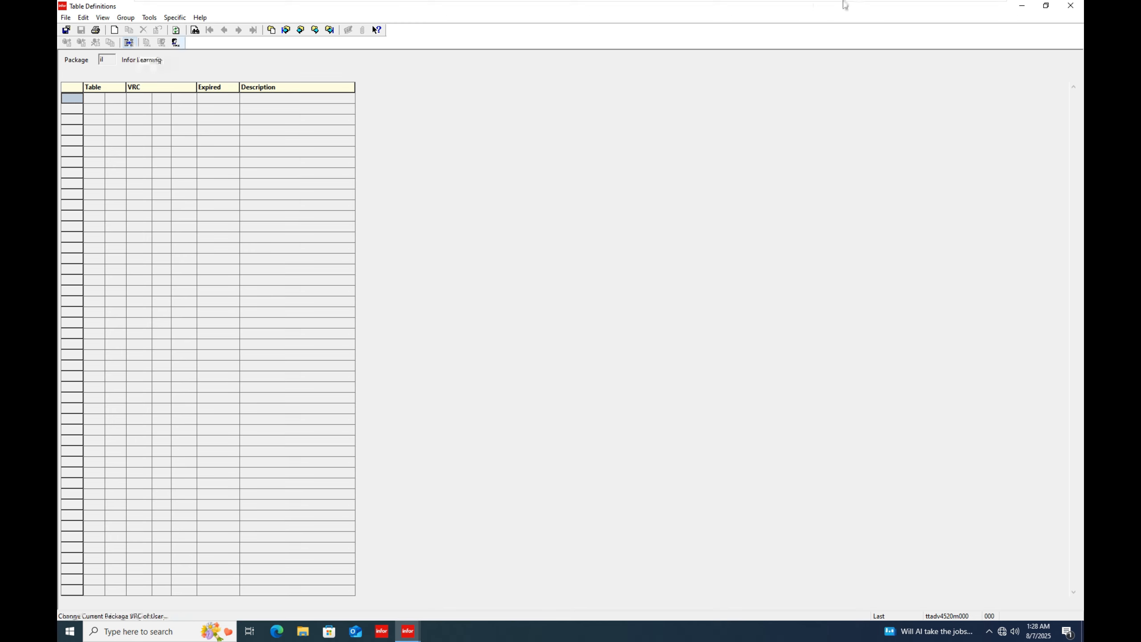
pyautogui.moveTo(843, 3)
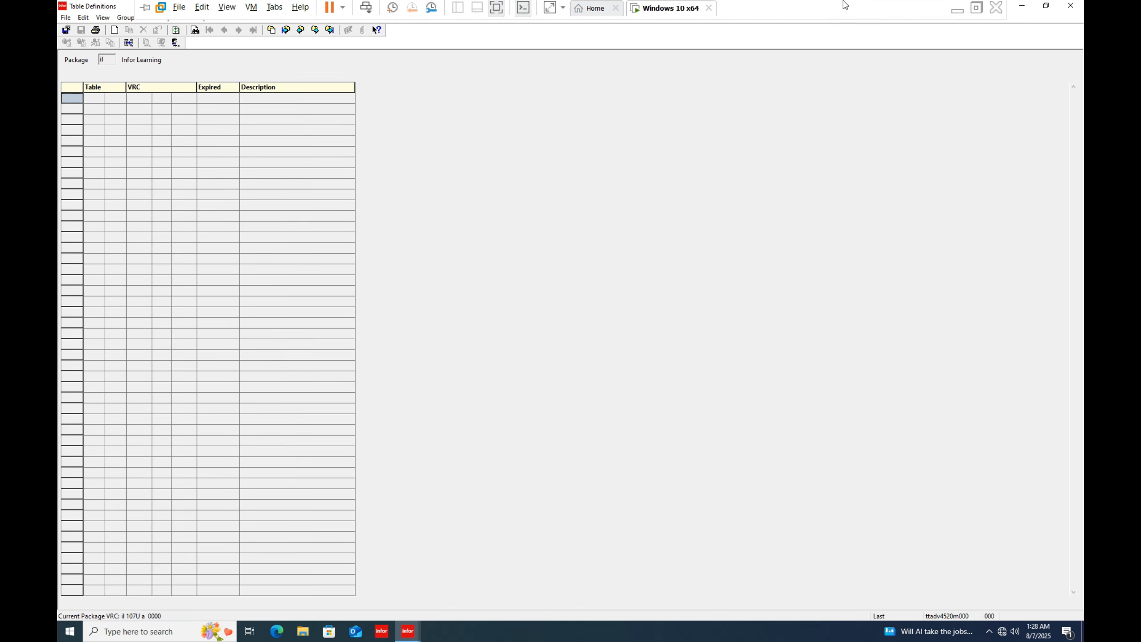
# - Minimize the Table Definitions window and open the Data Model of Purchase Order Entry System PDF from the desktop at its table definitions
pyautogui.click(1026, 7)
pyautogui.click(1028, 8)
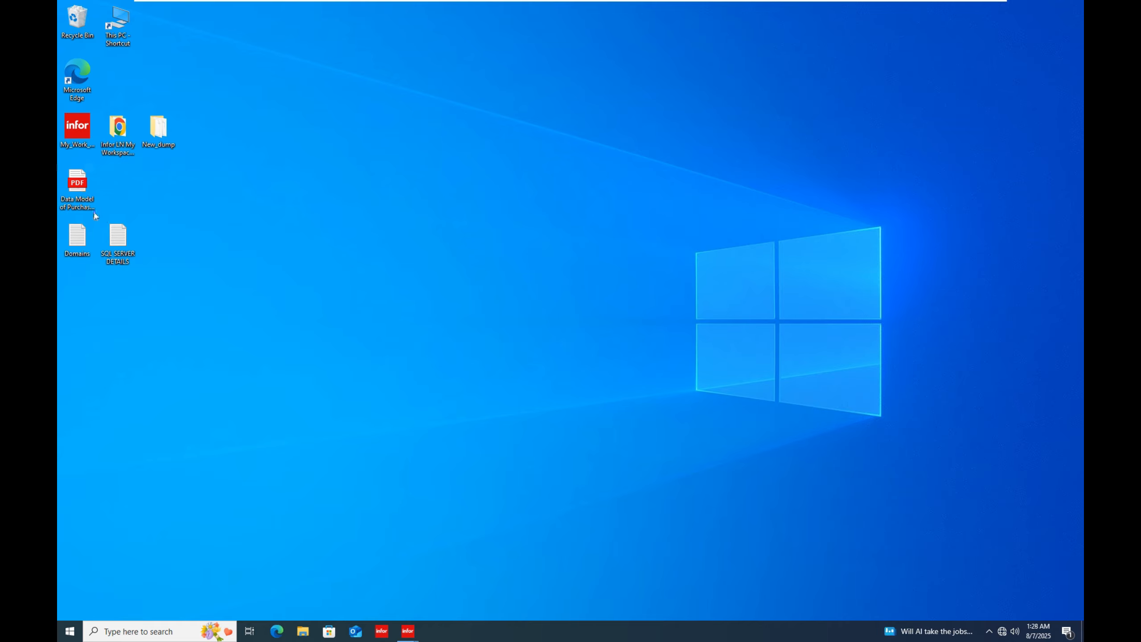
pyautogui.doubleClick(85, 206)
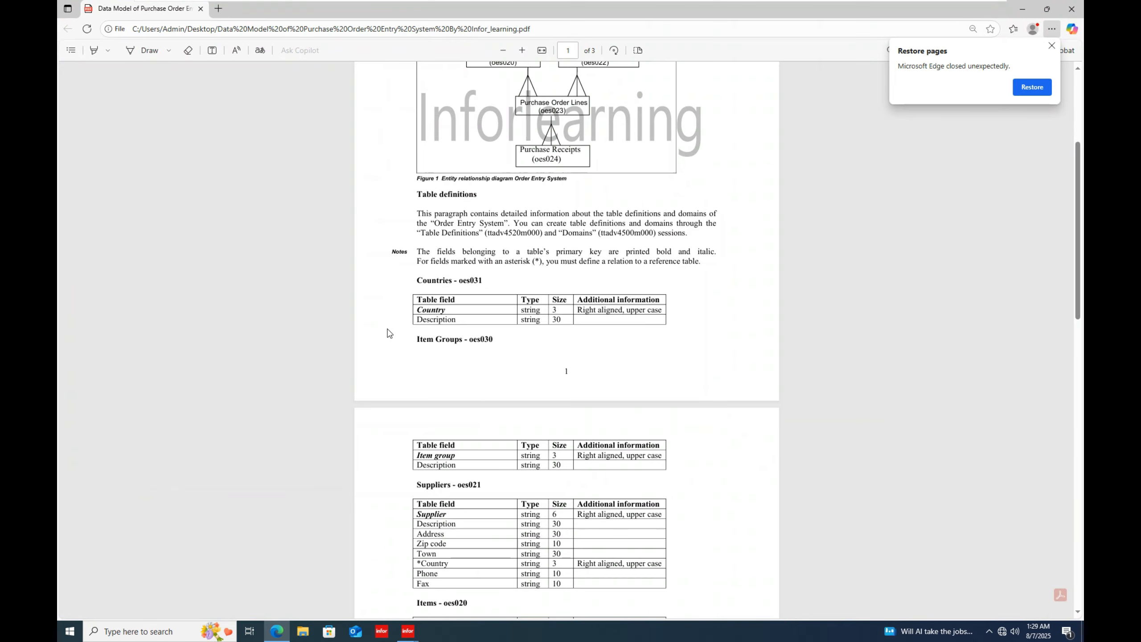
pyautogui.scroll(5, 390, 333)
pyautogui.scroll(-8, 390, 332)
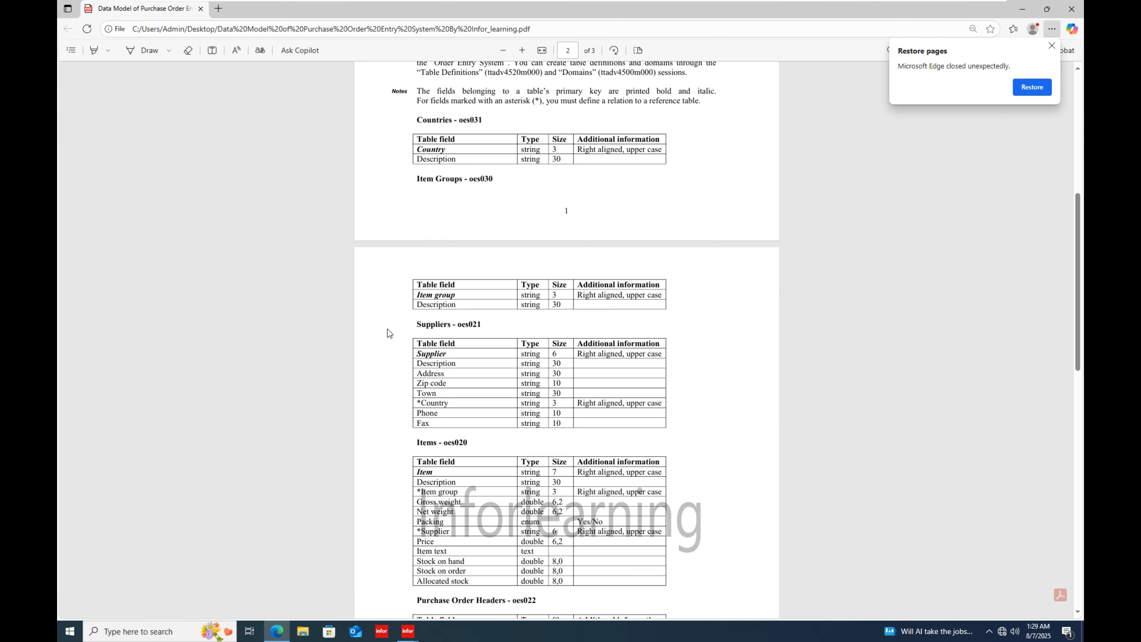
pyautogui.scroll(1, 389, 332)
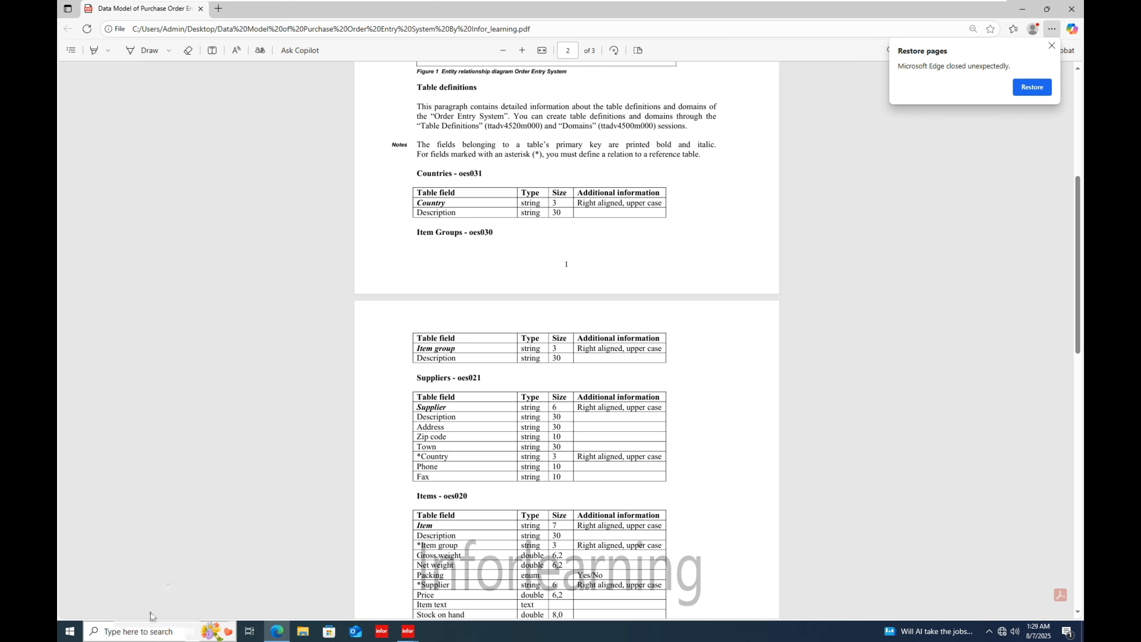
# - Start a blank Notepad document and minimize it to return to the data model PDF
pyautogui.click(134, 630)
pyautogui.write('note')
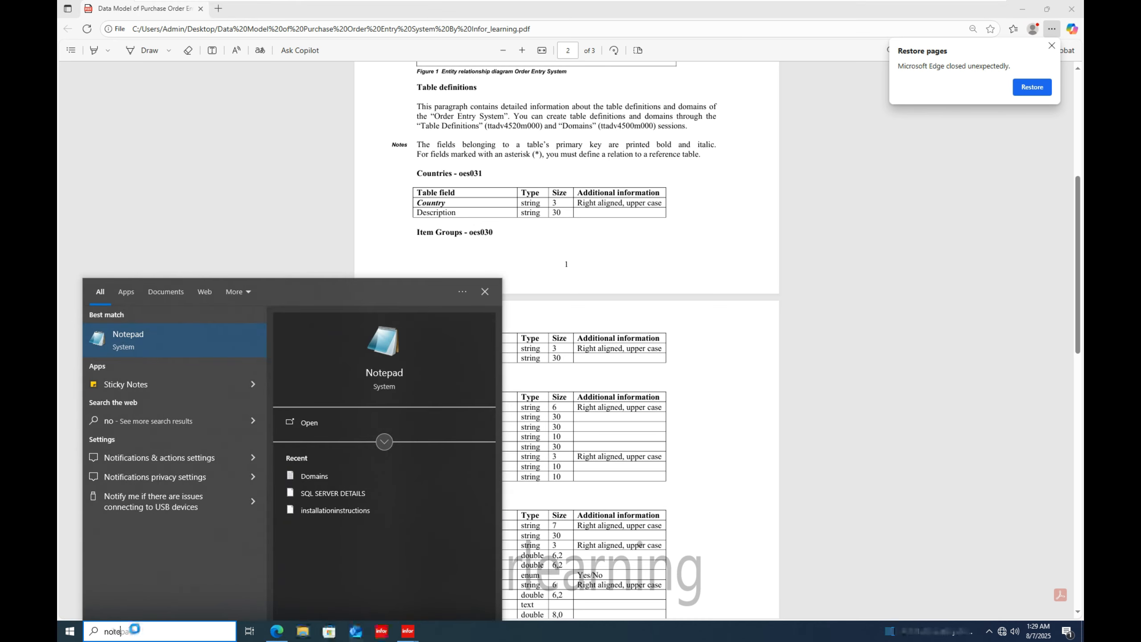
pyautogui.press('Return')
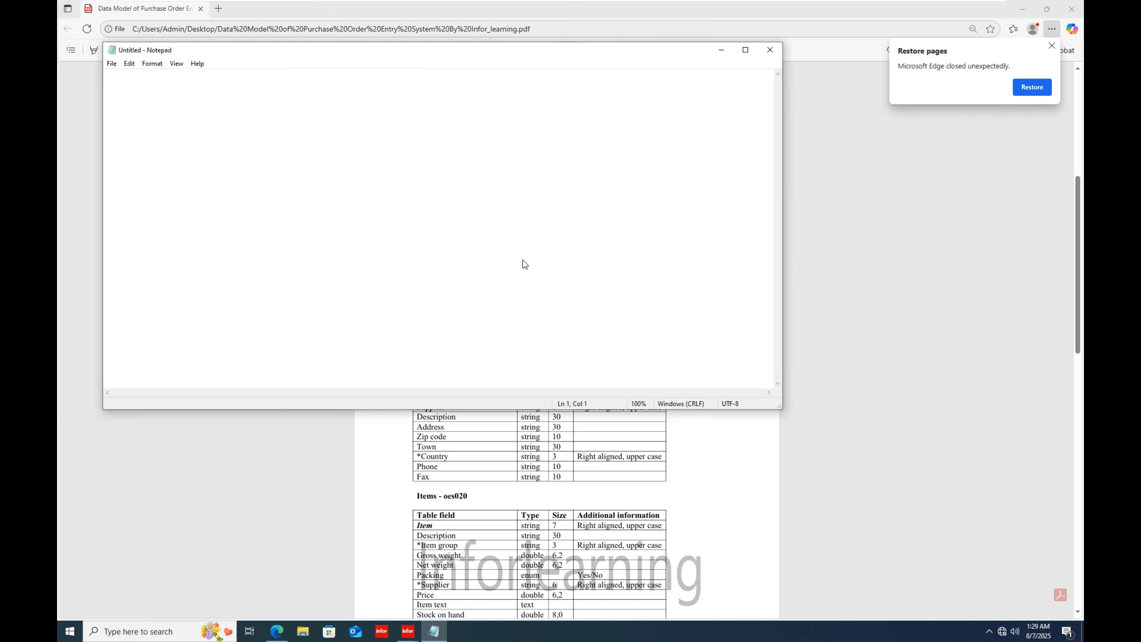
pyautogui.click(721, 50)
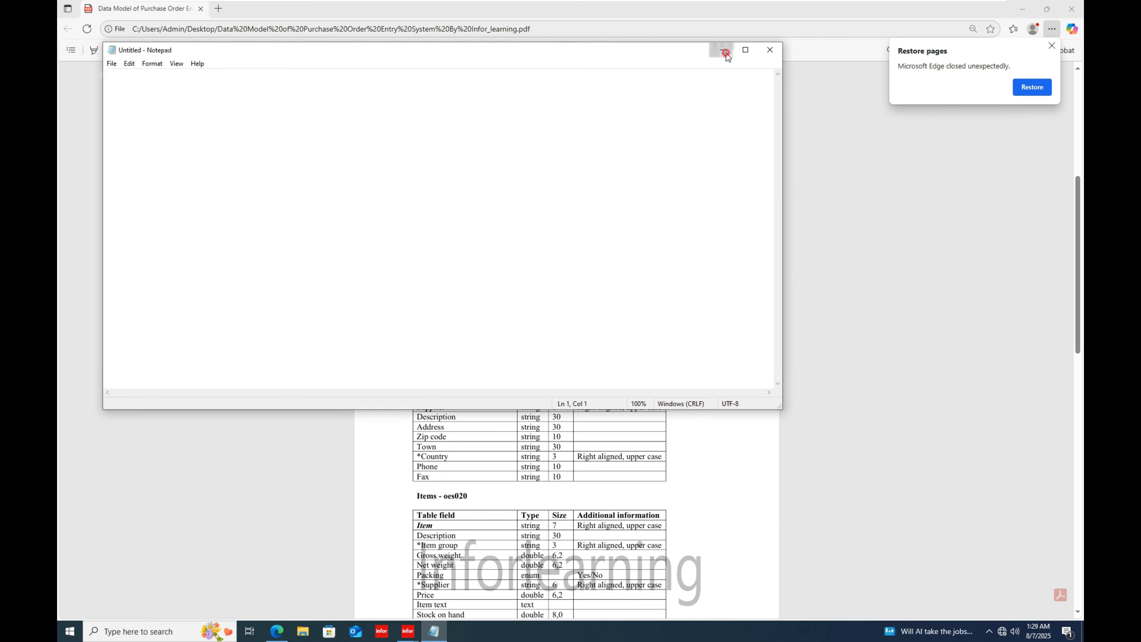
# - Review the data model PDF from the entity relationship diagram through the Purchase Receipts table
pyautogui.scroll(3, 576, 348)
pyautogui.scroll(-18, 576, 349)
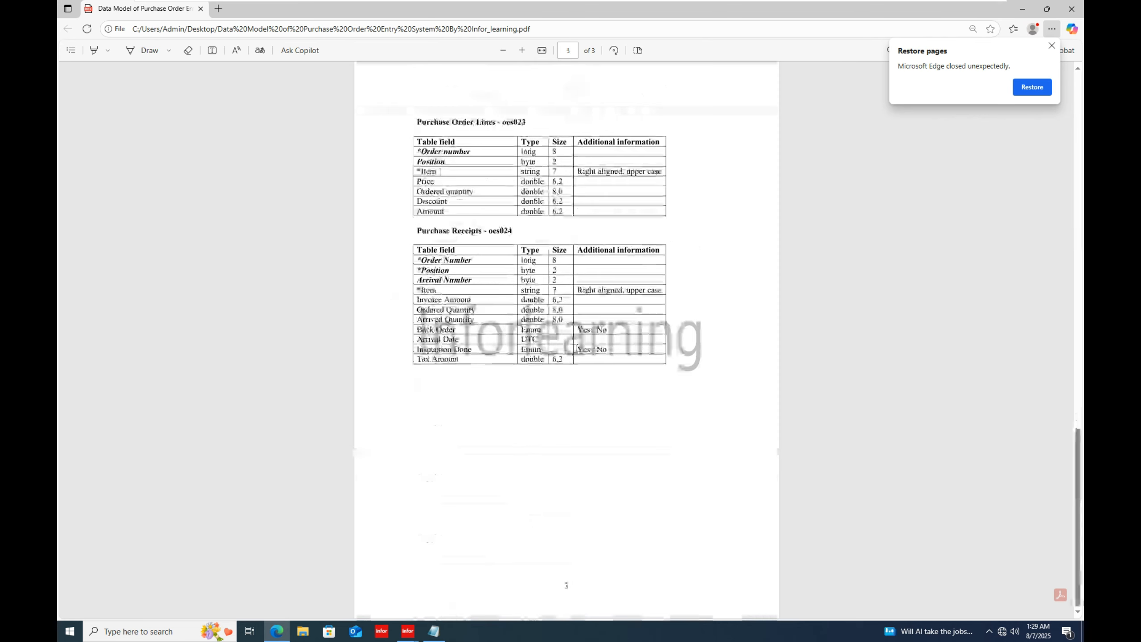
pyautogui.scroll(20, 576, 348)
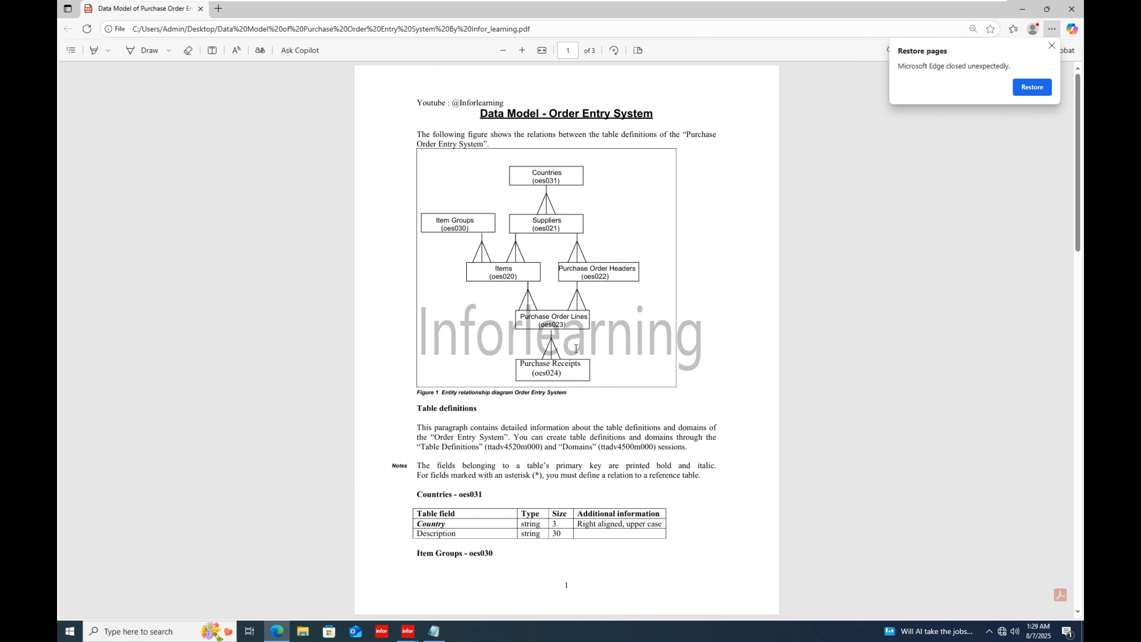
pyautogui.scroll(-18, 576, 349)
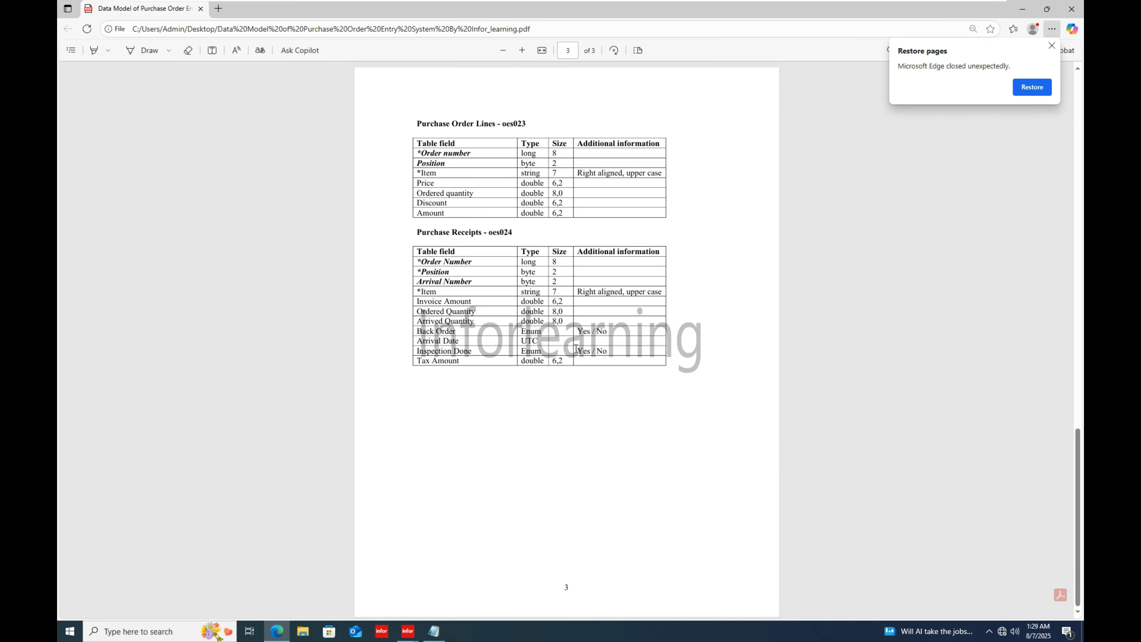
pyautogui.scroll(9, 576, 349)
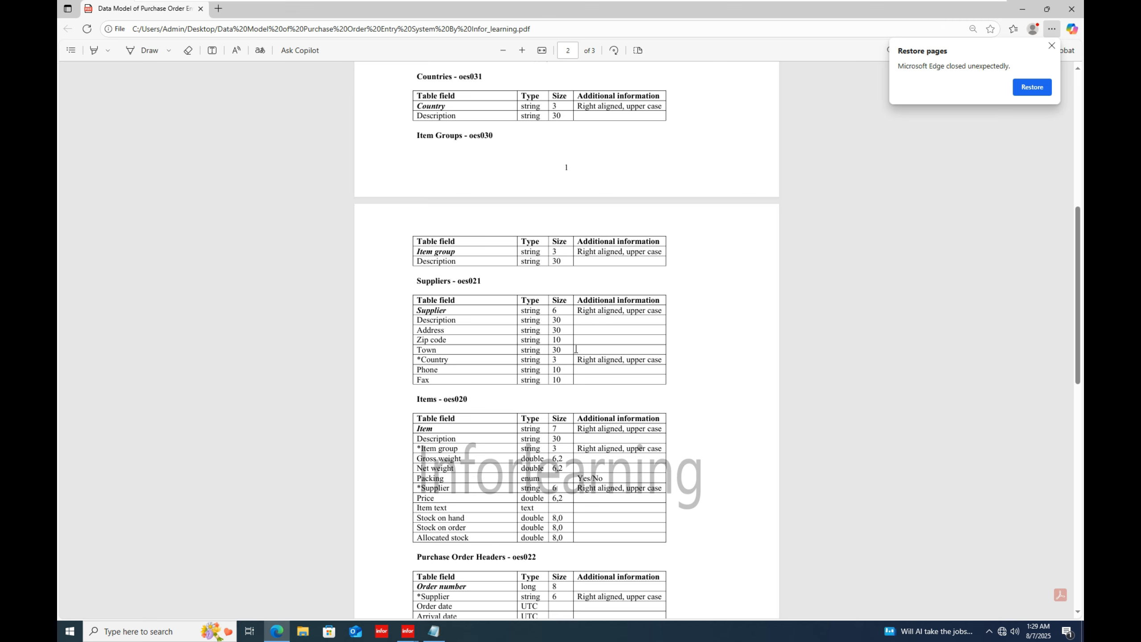
# - Bring back the blank Notepad window and reposition it so the table headings on the PDF pages remain readable above it
pyautogui.click(448, 635)
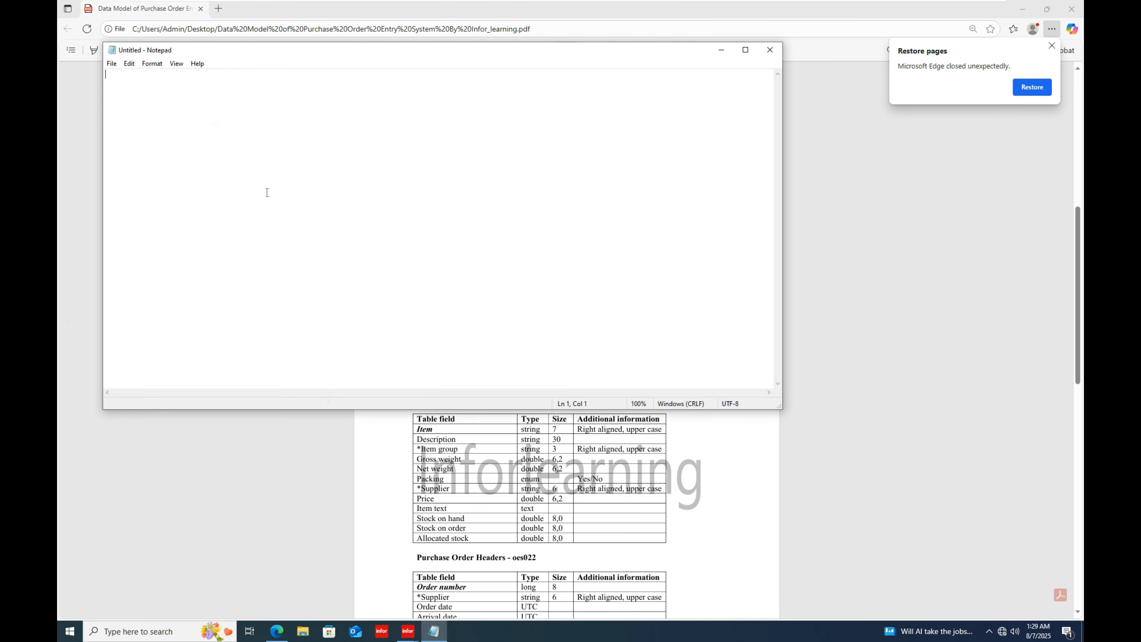
pyautogui.click(546, 50)
pyautogui.moveTo(546, 50); pyautogui.dragTo(790, 170)
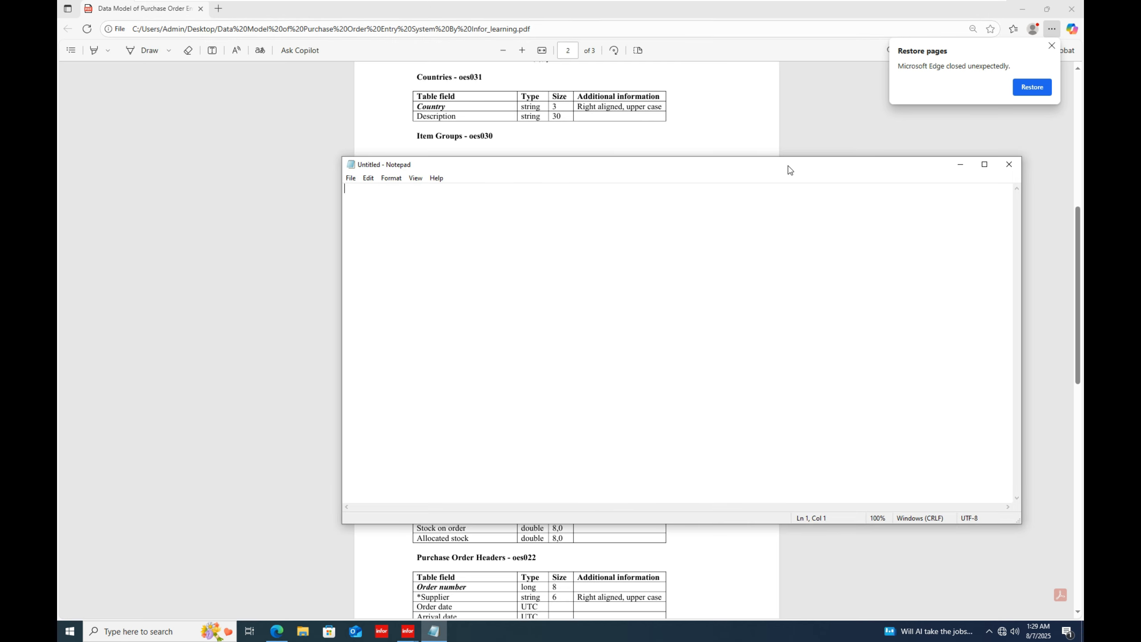
pyautogui.moveTo(790, 170); pyautogui.dragTo(790, 168)
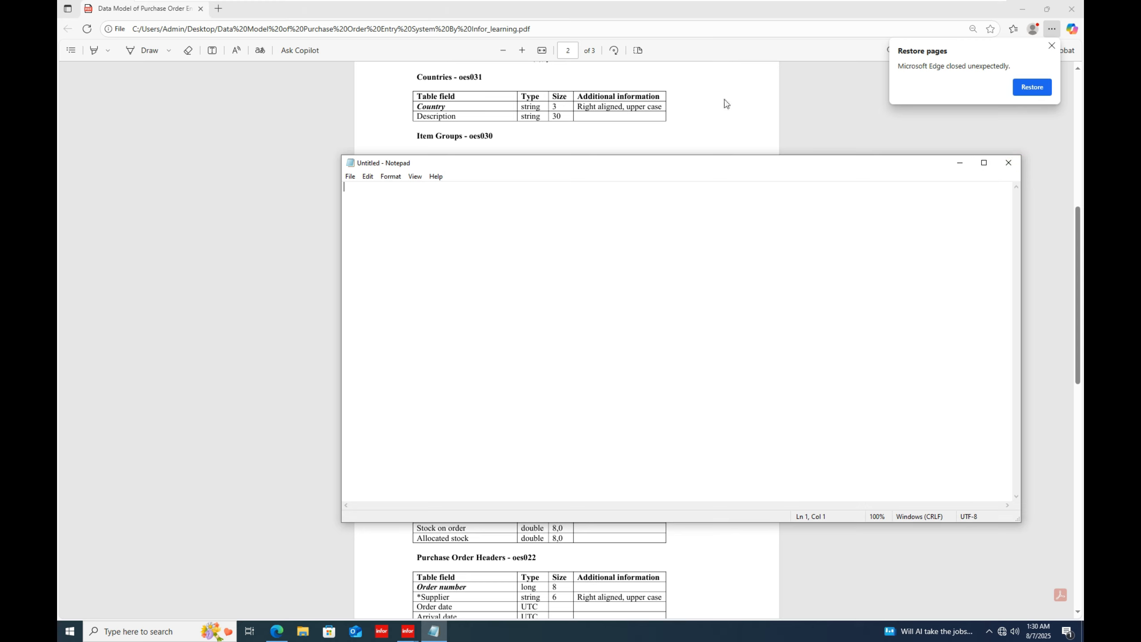
pyautogui.scroll(3, 728, 104)
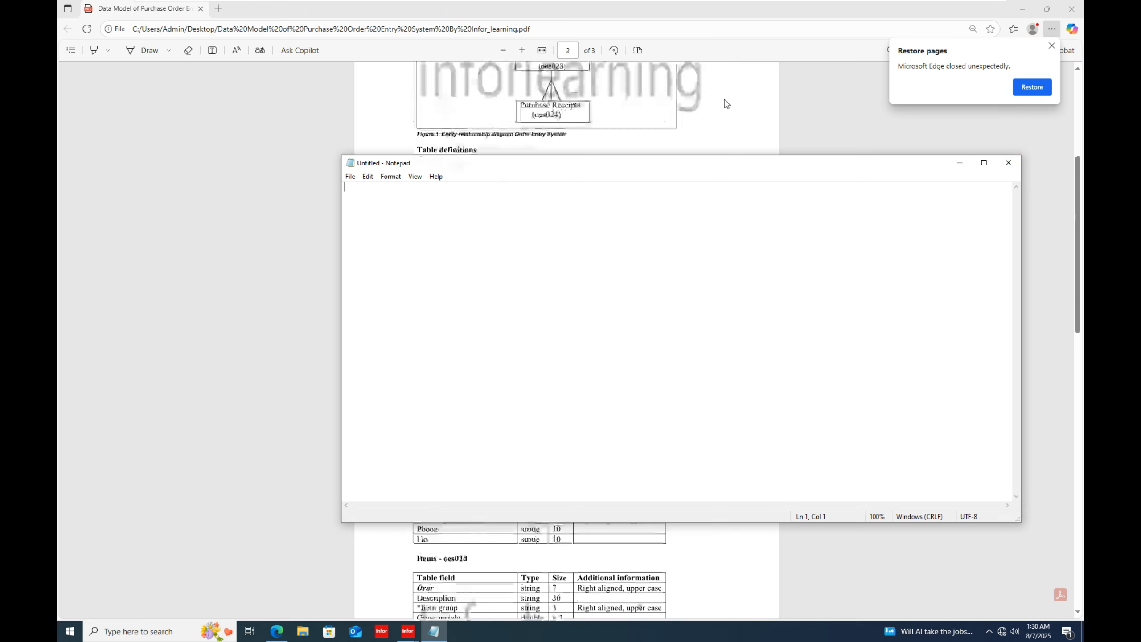
pyautogui.scroll(-3, 727, 104)
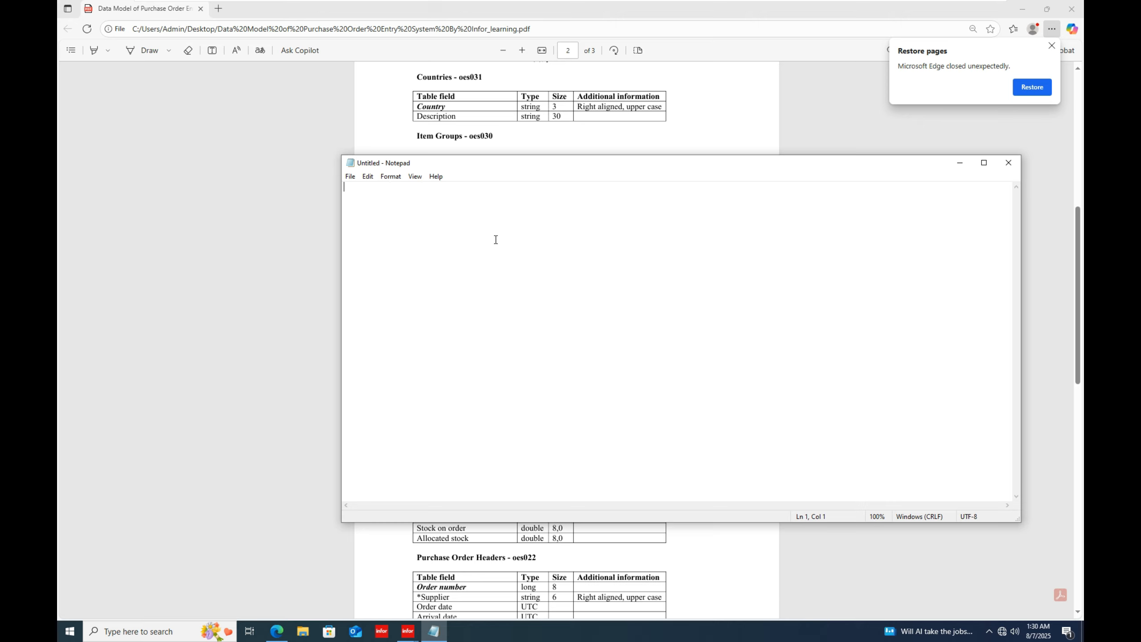
# - List the table names "Countries" and "Item Group" on separate lines in the Notepad document
pyautogui.write('C')
pyautogui.write('ountries')
pyautogui.press('Return')
pyautogui.write('U')
pyautogui.press('BackSpace')
pyautogui.write('Item Groyup')
pyautogui.press('Return')
pyautogui.press('BackSpace')
pyautogui.press('BackSpace')
pyautogui.press('BackSpace')
pyautogui.press('BackSpace')
pyautogui.press('BackSpace')
pyautogui.write('oup')
pyautogui.press('Return')
# - Add "Item" and "Purchase Ordder Headers" on separate lines below Item Group, following the order of the PDF's tables
pyautogui.scroll(-9, 534, 138)
pyautogui.scroll(3, 535, 138)
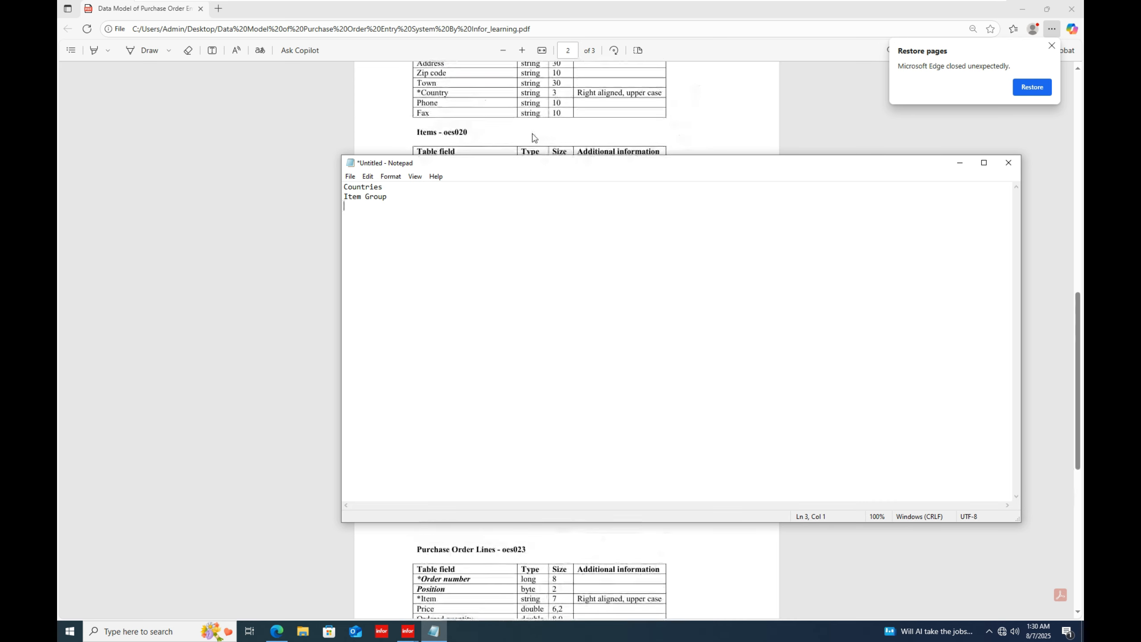
pyautogui.write('Item')
pyautogui.scroll(-3, 537, 109)
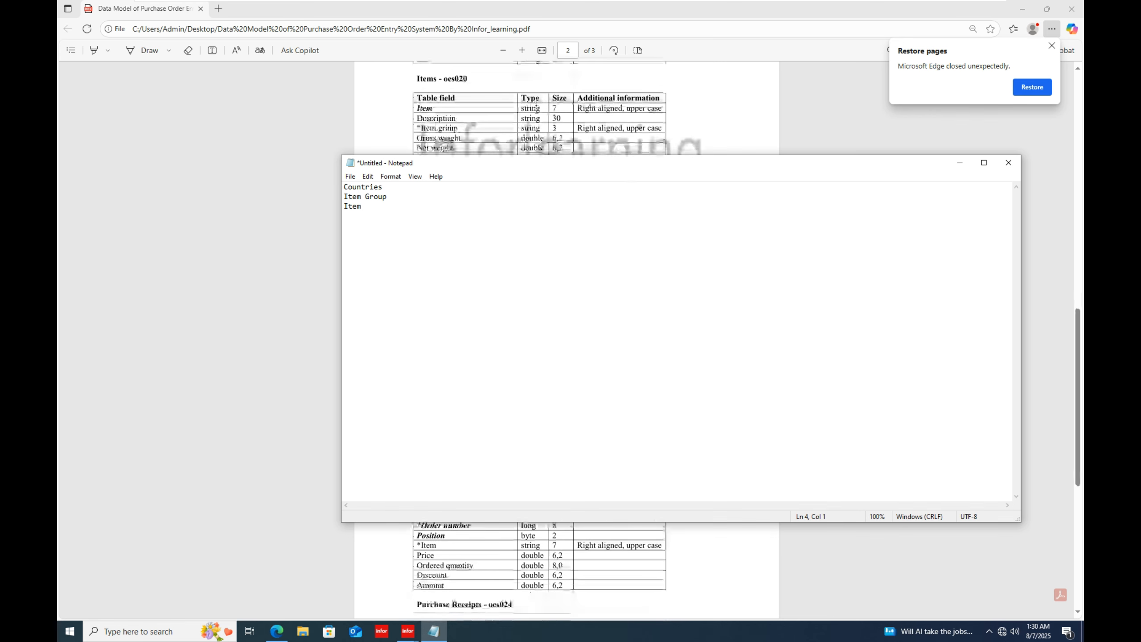
pyautogui.scroll(-6, 537, 110)
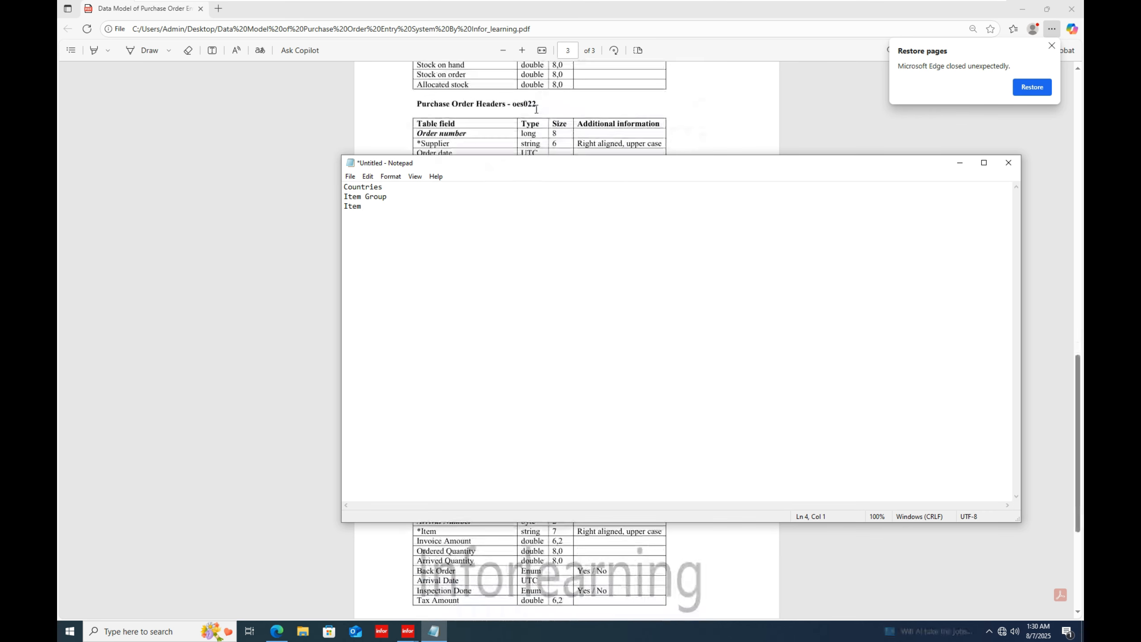
pyautogui.write('Purchase O')
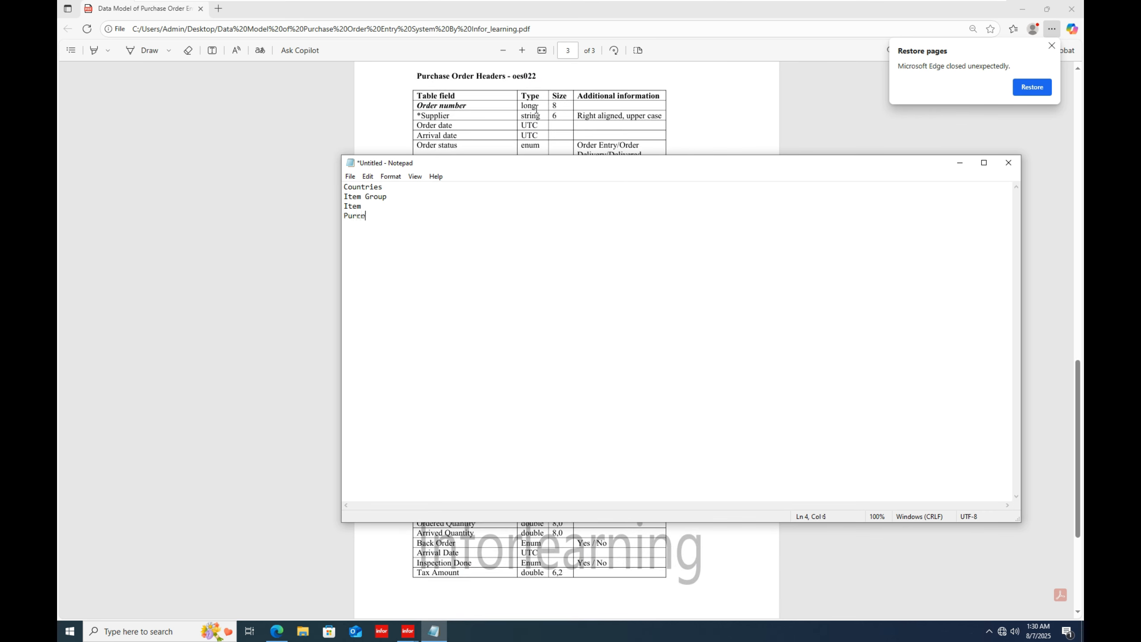
pyautogui.write('rdder Headers')
pyautogui.scroll(-10, 533, 94)
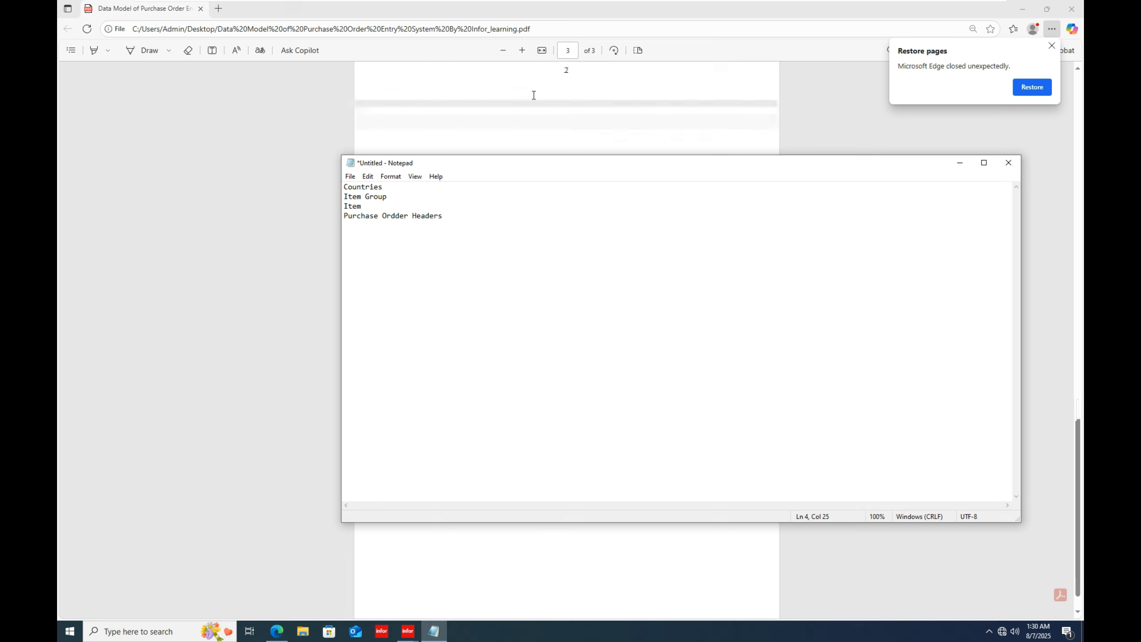
# - Add "Purchase Order Lines" on its own line without a leading space, followed by a line reading "Receipts"
pyautogui.write('s Purch')
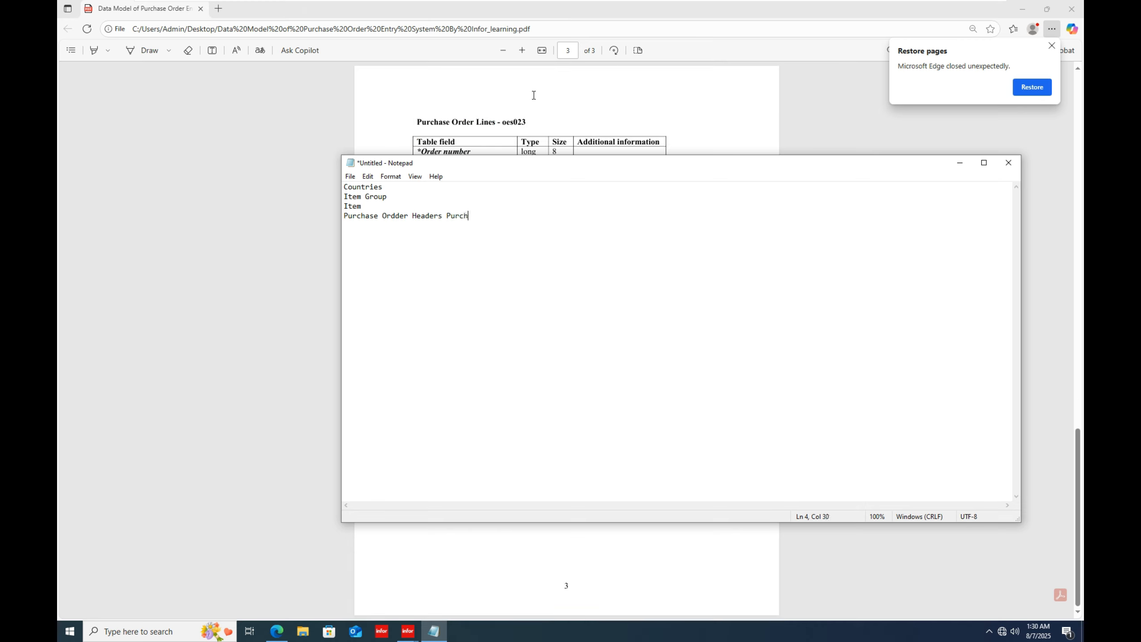
pyautogui.write('ase Order Lines')
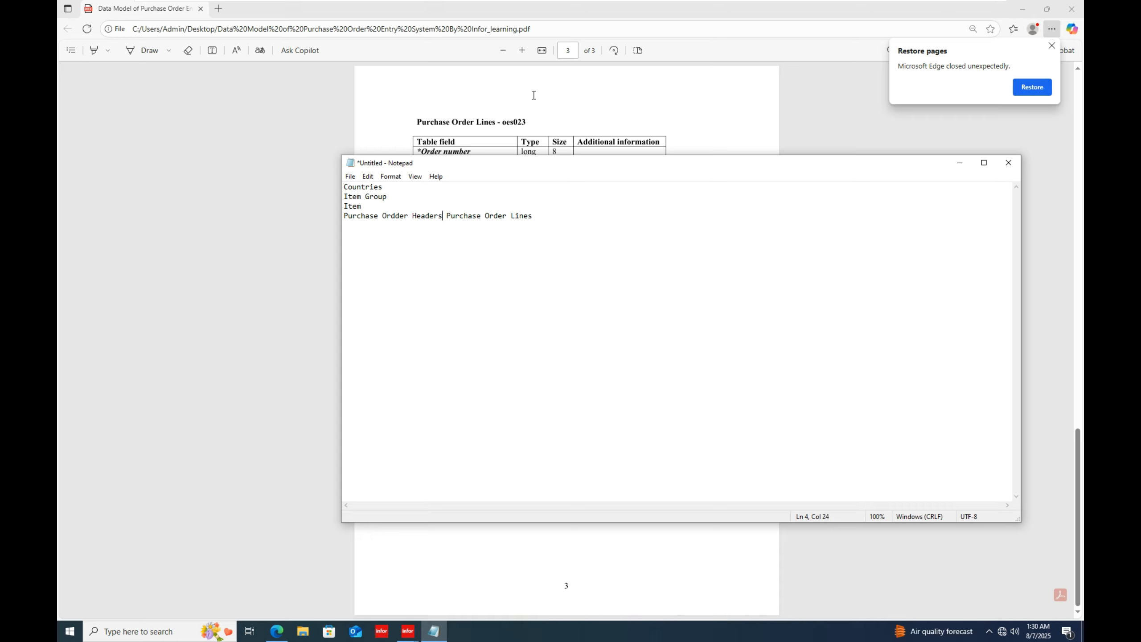
pyautogui.press('Return')
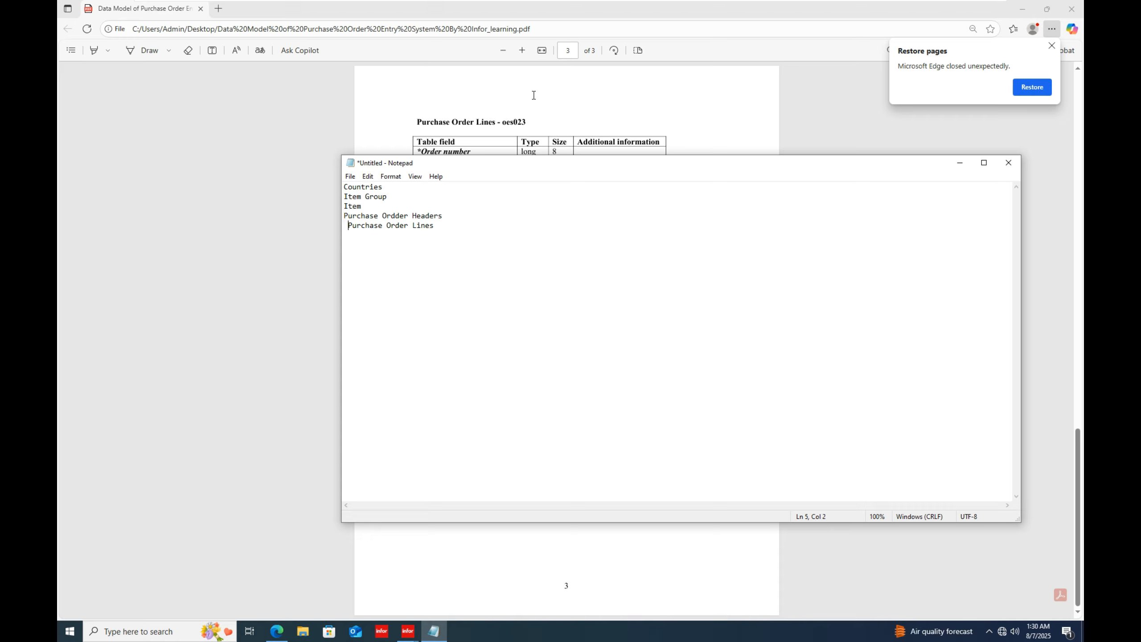
pyautogui.press('BackSpace')
pyautogui.write('Receipts')
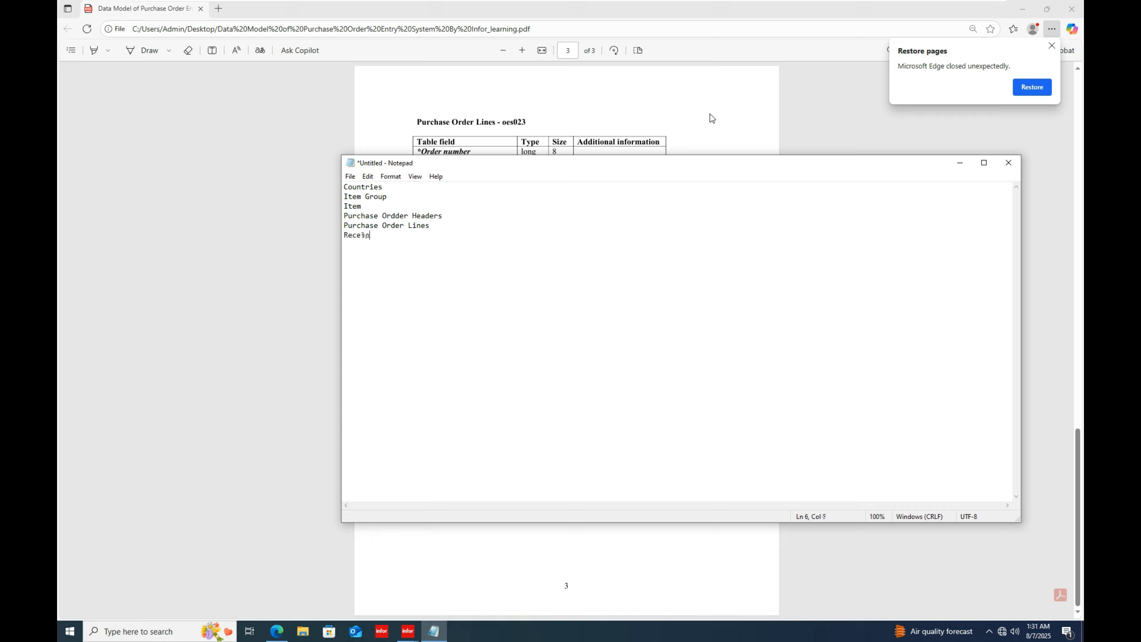
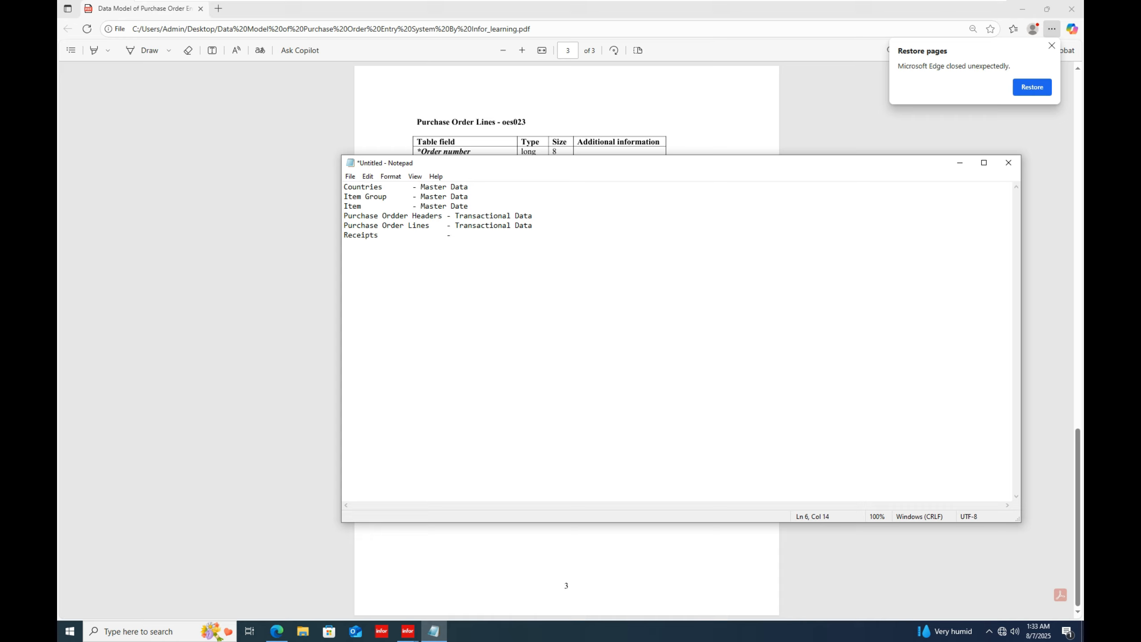
# - Complete the Receipts line with the label "Transactional Data"
pyautogui.write('ransactional Data')
pyautogui.press('Return')
pyautogui.moveTo(533, 242); pyautogui.dragTo(307, 219)
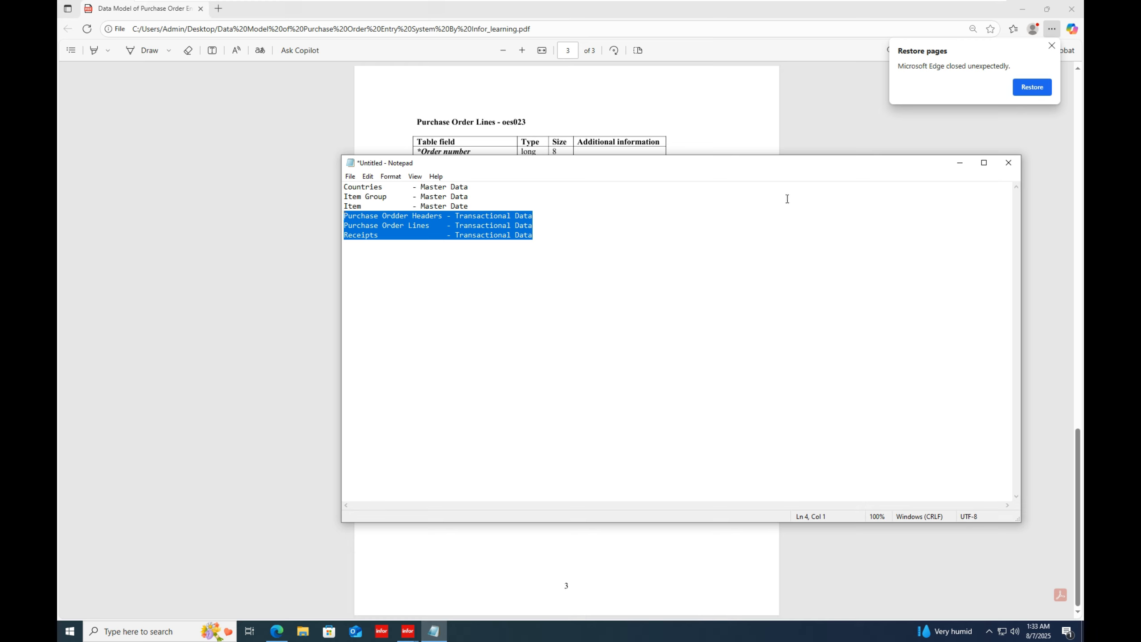
pyautogui.click(671, 218)
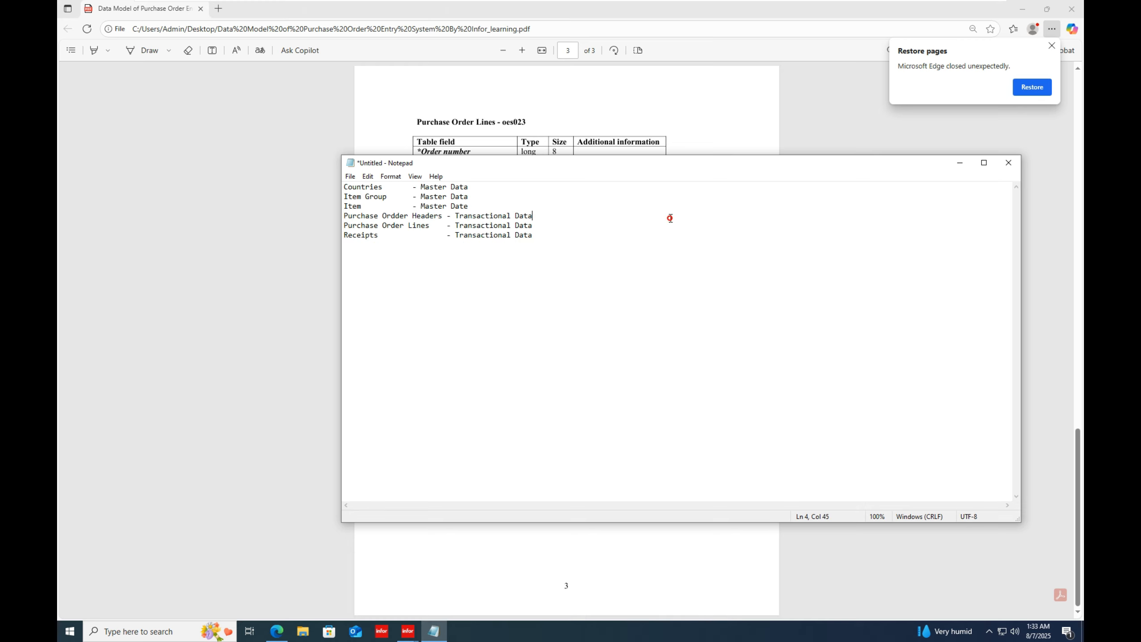
# - Separate the master data tables from the transactional tables with two blank lines after the Item line
pyautogui.click(500, 204)
pyautogui.press('Return')
pyautogui.press('Return')
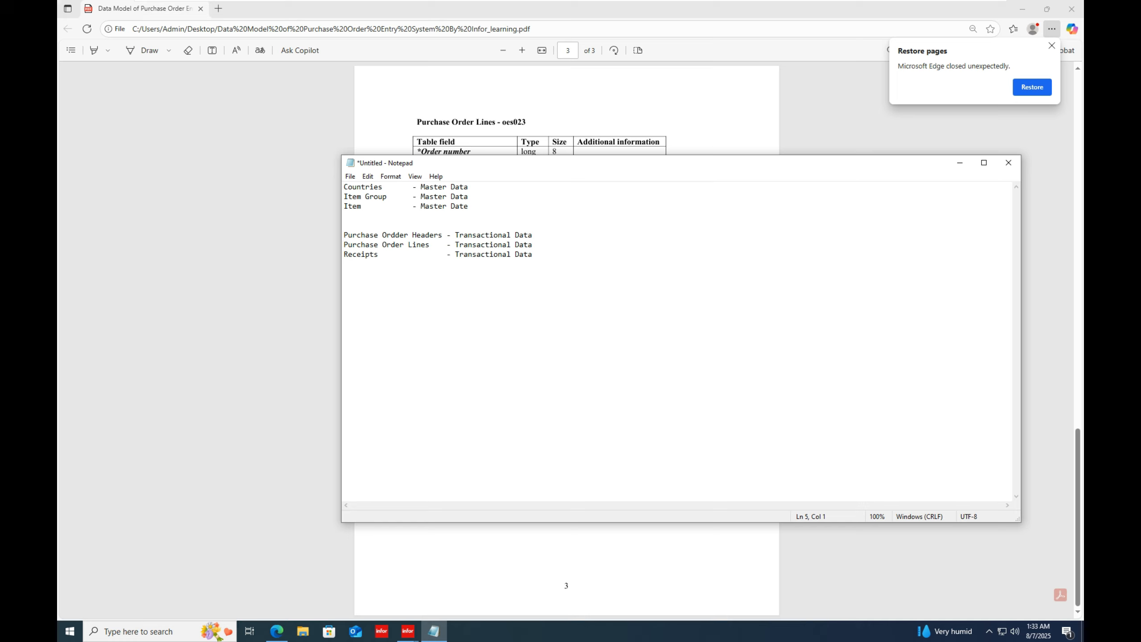
pyautogui.moveTo(473, 201); pyautogui.dragTo(288, 185)
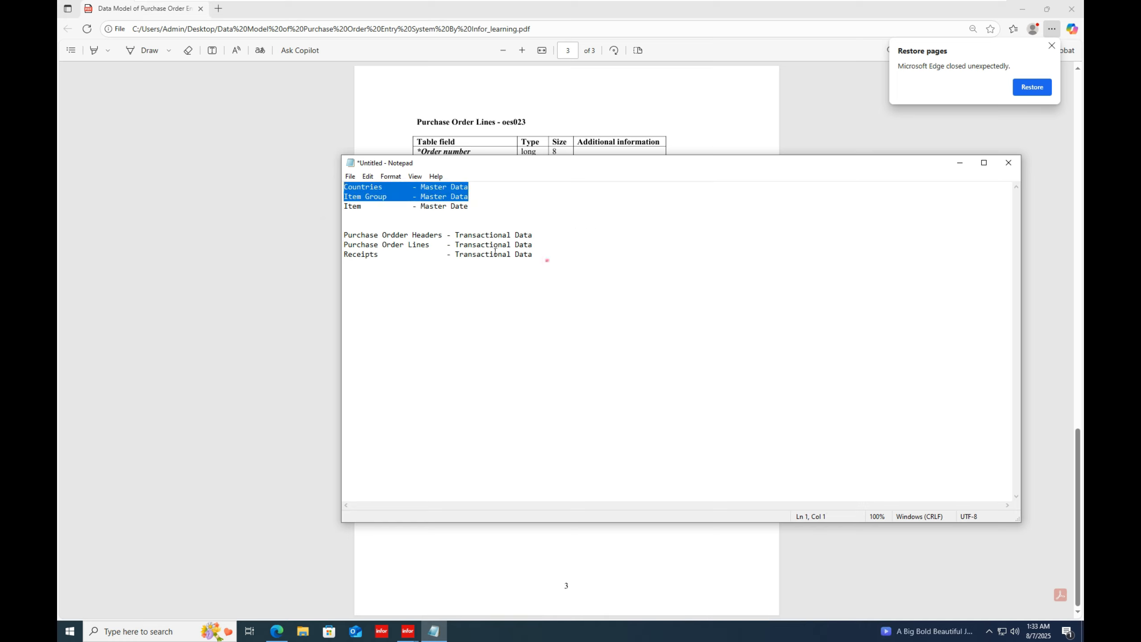
pyautogui.moveTo(550, 260); pyautogui.dragTo(271, 228)
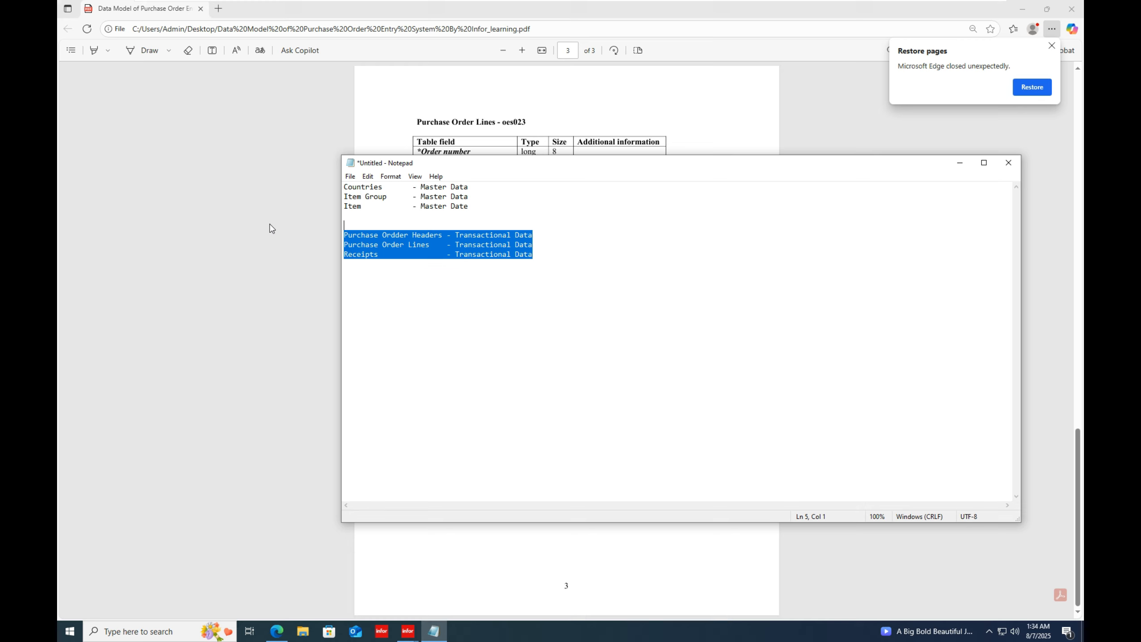
# - Add "PUR", "INV" and "T" on separate lines below the Receipts line, leaving two blank lines between
pyautogui.press('Down')
pyautogui.press('Down')
pyautogui.press('Down')
pyautogui.press('Down')
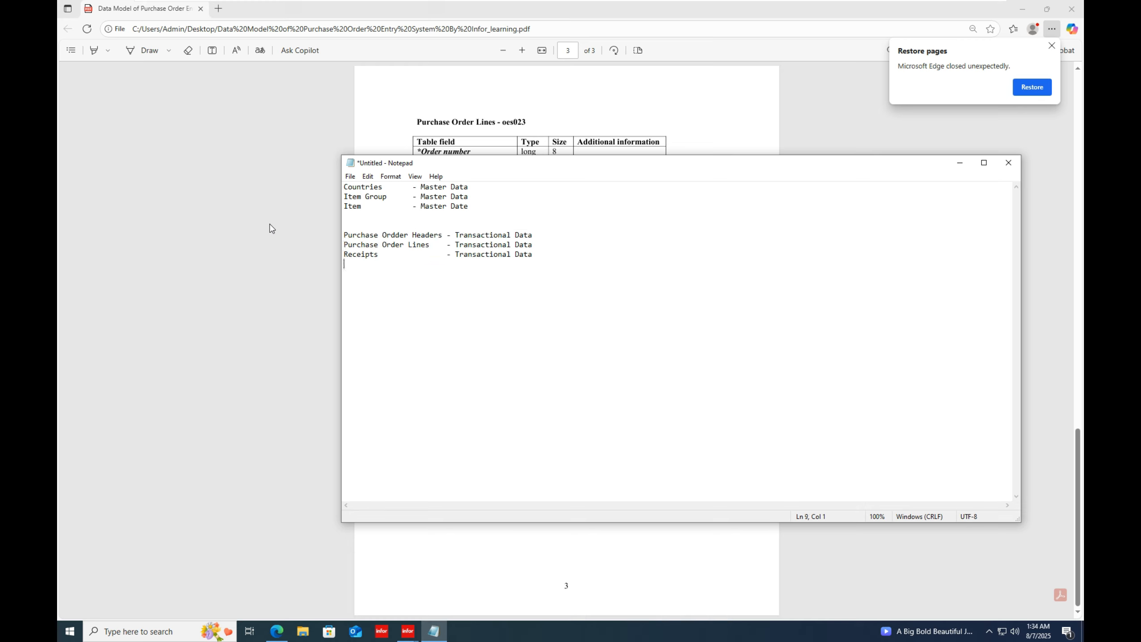
pyautogui.press('Down')
pyautogui.write('PUR INV TRE')
pyautogui.press('BackSpace')
pyautogui.press('BackSpace')
# - Minimize Notepad and the PDF browser, switch to Infor LN, and close Table Definitions to return to the Menu browser
pyautogui.click(958, 163)
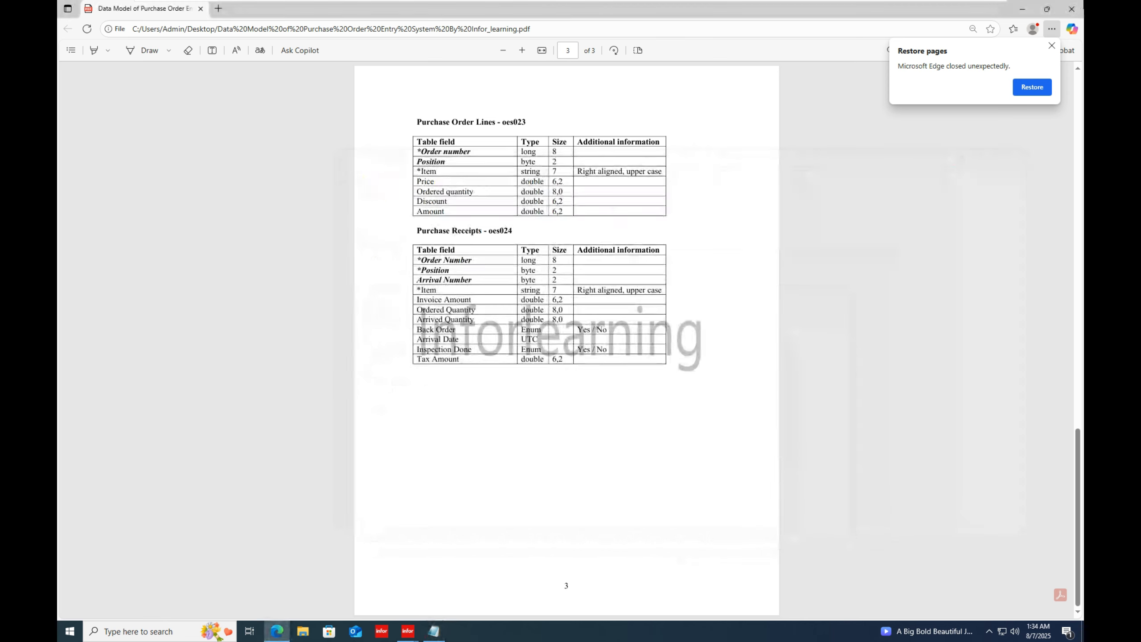
pyautogui.click(1023, 9)
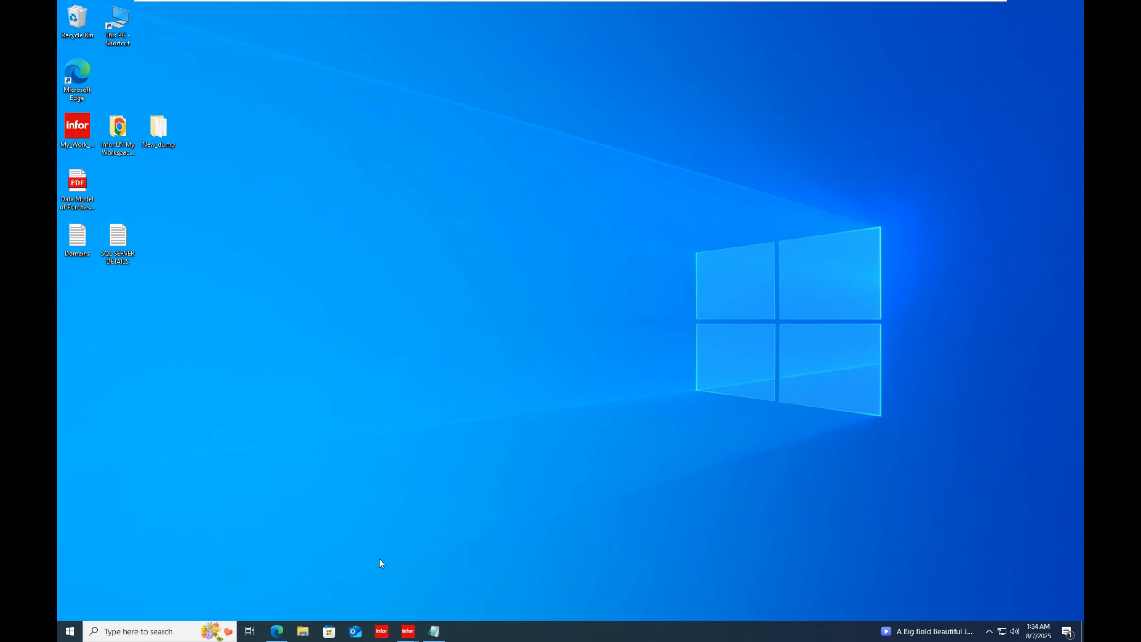
pyautogui.click(408, 630)
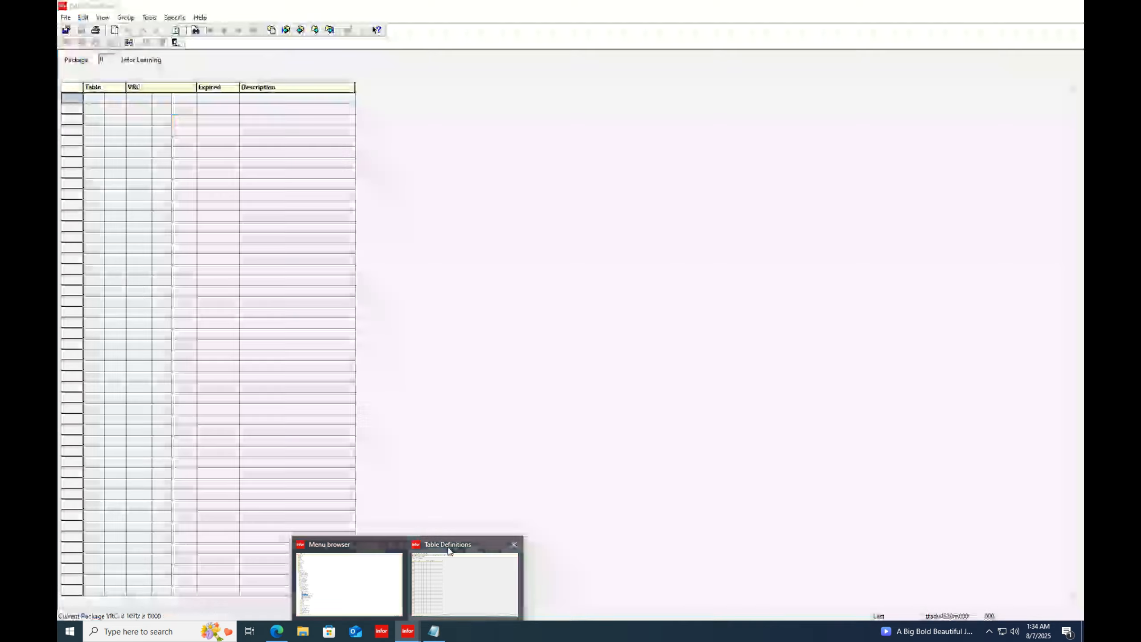
pyautogui.click(451, 551)
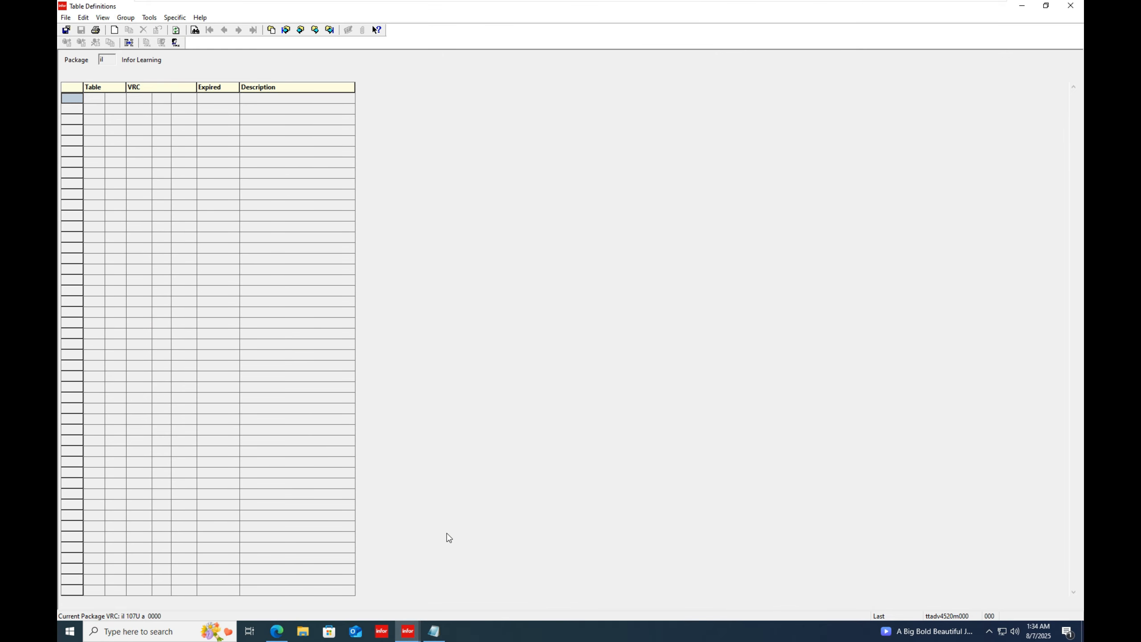
pyautogui.hotkey('alt', 'F4')
pyautogui.click(408, 631)
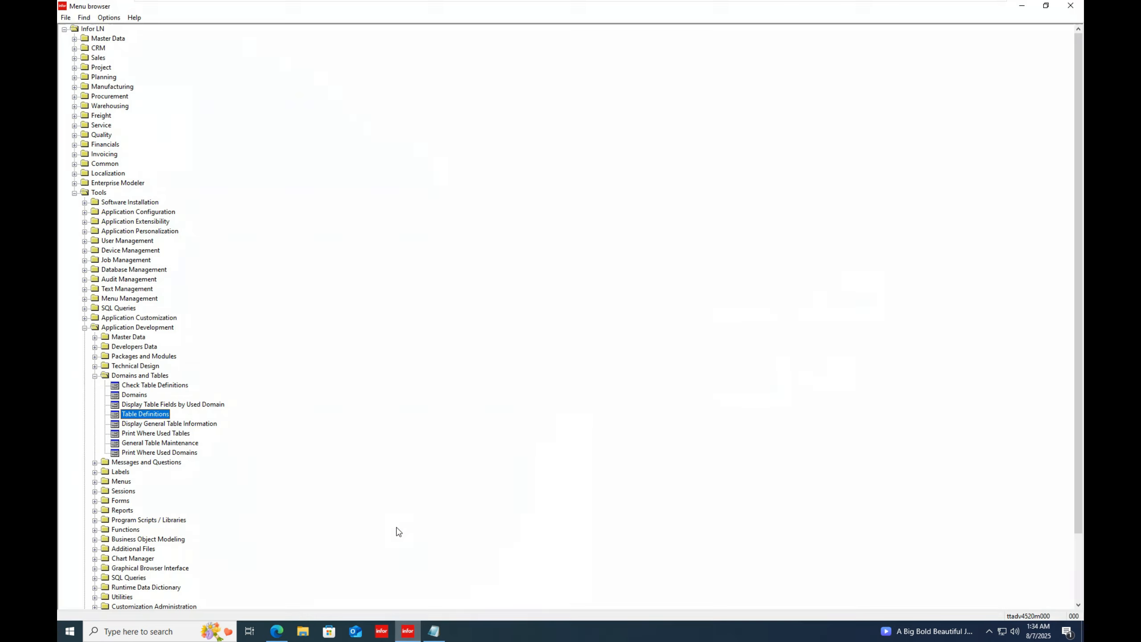
# - Collapse Domains and Tables and open the Modules session from Packages and Modules
pyautogui.press('Left')
pyautogui.press('Left')
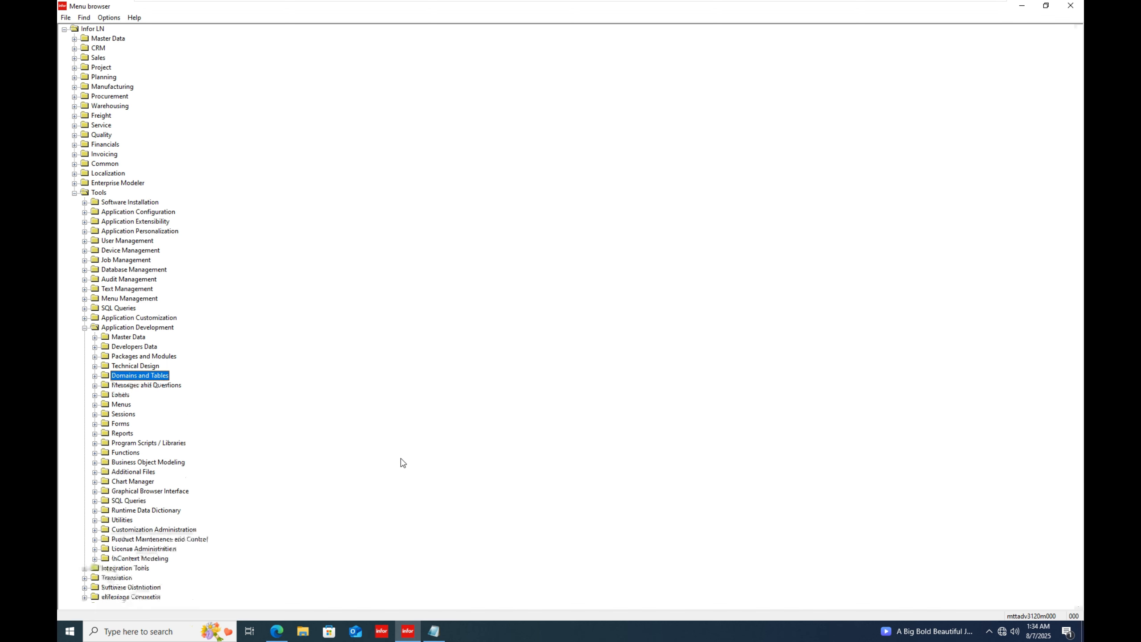
pyautogui.press('Up')
pyautogui.press('Up')
pyautogui.press('Right')
pyautogui.press('Down')
pyautogui.press('Down')
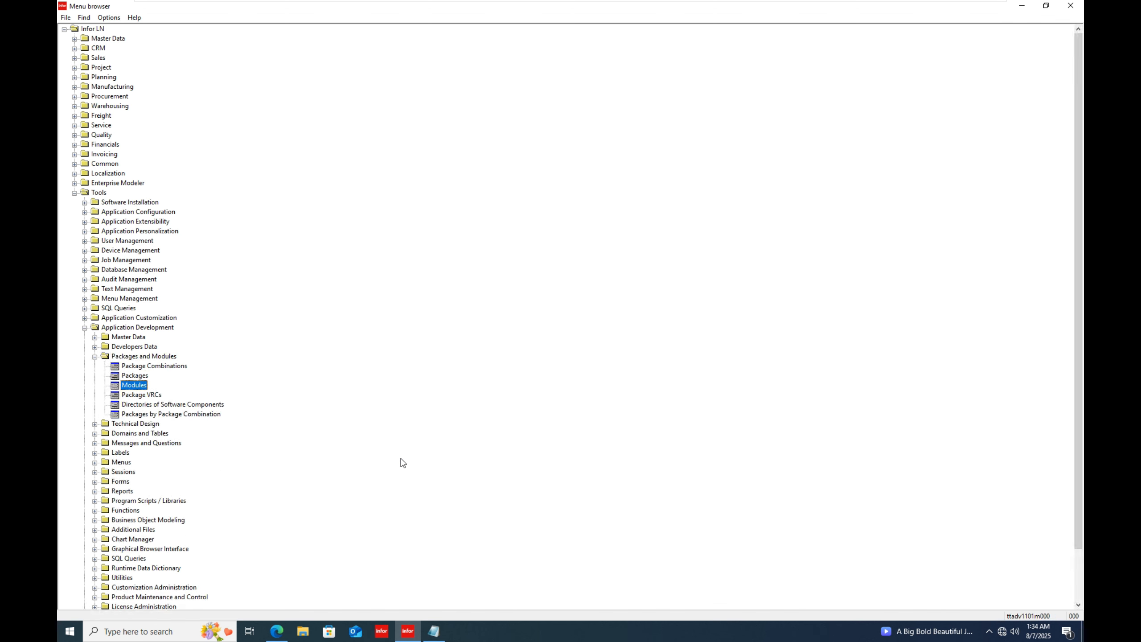
pyautogui.press('Return')
pyautogui.press('Down')
pyautogui.press('Down')
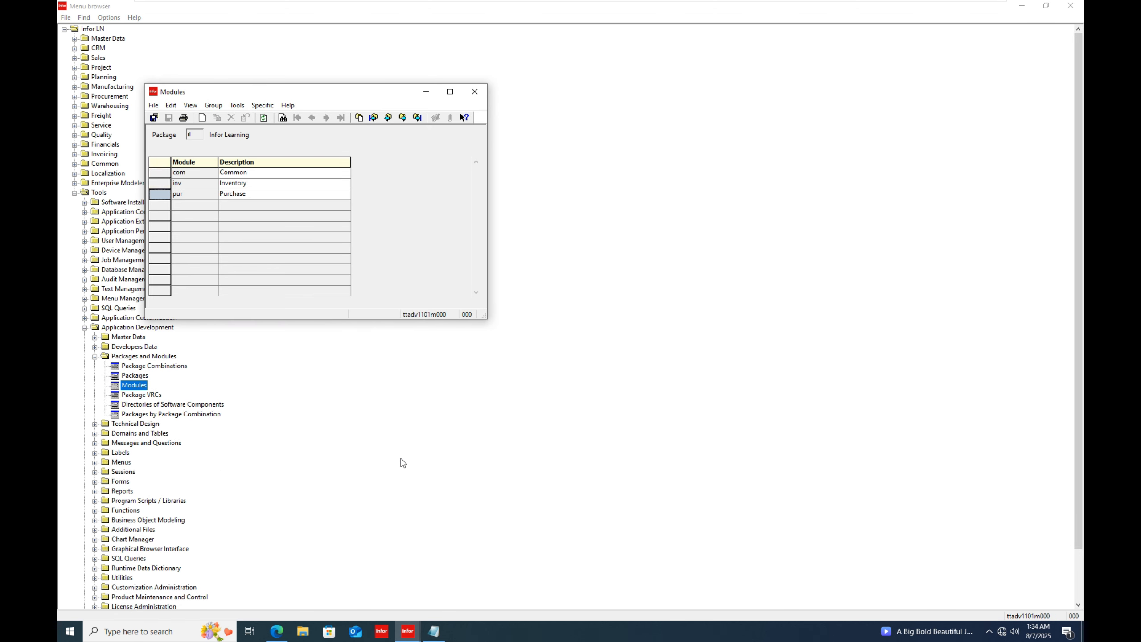
# - Examine the module codes and descriptions listed for the Infor Learning package
pyautogui.press('Up')
pyautogui.press('Up')
pyautogui.press('Down')
pyautogui.press('Down')
pyautogui.press('Up')
pyautogui.press('Up')
pyautogui.press('Down')
pyautogui.press('Tab')
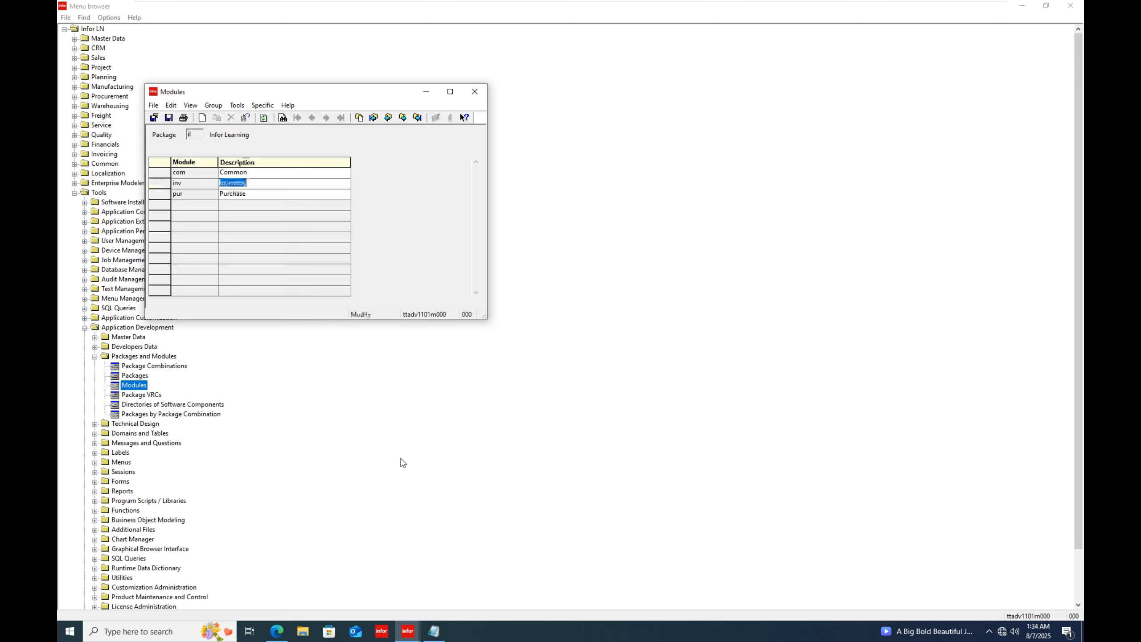
pyautogui.press('Tab')
pyautogui.press('Home')
# - In Notepad, append "- Common" to the Countries line and "- Pur" to the Purchase Ordder Headers line
pyautogui.click(435, 631)
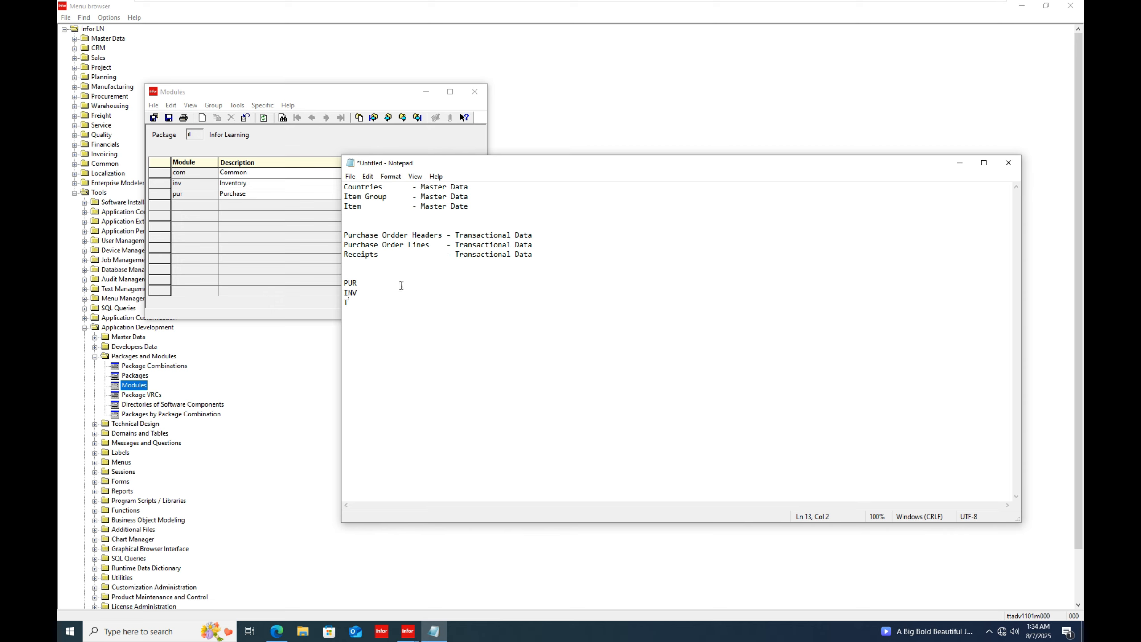
pyautogui.click(402, 286)
pyautogui.click(482, 187)
pyautogui.write('- Common')
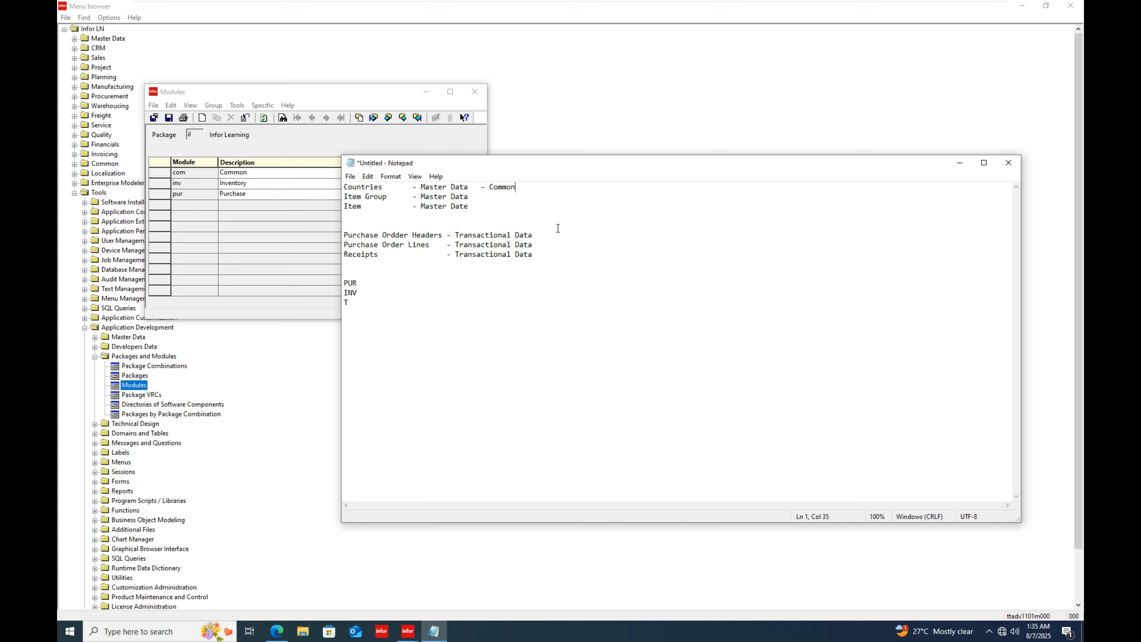
pyautogui.click(555, 235)
pyautogui.write('- Pur')
# - Write the line "Warehouse INV moudle" between the Receipts line and the PUR line
pyautogui.click(481, 283)
pyautogui.press('Up')
pyautogui.press('Return')
pyautogui.press('Return')
pyautogui.write('Warehouse')
pyautogui.press('BackSpace')
pyautogui.press('BackSpace')
pyautogui.press('Down')
pyautogui.press('Up')
pyautogui.click(439, 277)
pyautogui.write('INV')
pyautogui.write(' mopo')
pyautogui.write('le')
# - Move the "Warehouse INV moudle" line beneath the Item line, with a blank line above it
pyautogui.hotkey('shift', 'Left')
pyautogui.hotkey('shift', 'Left')
pyautogui.hotkey('shift', 'Left')
pyautogui.hotkey('shift', 'Left')
pyautogui.hotkey('shift', 'Left')
pyautogui.hotkey('shift', 'Left')
pyautogui.hotkey('shift', 'Left')
pyautogui.hotkey('shift', 'Left')
pyautogui.hotkey('shift', 'Left')
pyautogui.hotkey('shift', 'Left')
pyautogui.hotkey('shift', 'Left')
pyautogui.hotkey('shift', 'Left')
pyautogui.hotkey('shift', 'Left')
pyautogui.hotkey('shift', 'Left')
pyautogui.hotkey('shift', 'Left')
pyautogui.hotkey('shift', 'Left')
pyautogui.hotkey('shift', 'Left')
pyautogui.hotkey('shift', 'Left')
pyautogui.hotkey('shift', 'Left')
pyautogui.hotkey('shift', 'Left')
pyautogui.hotkey('ctrl', 'c')
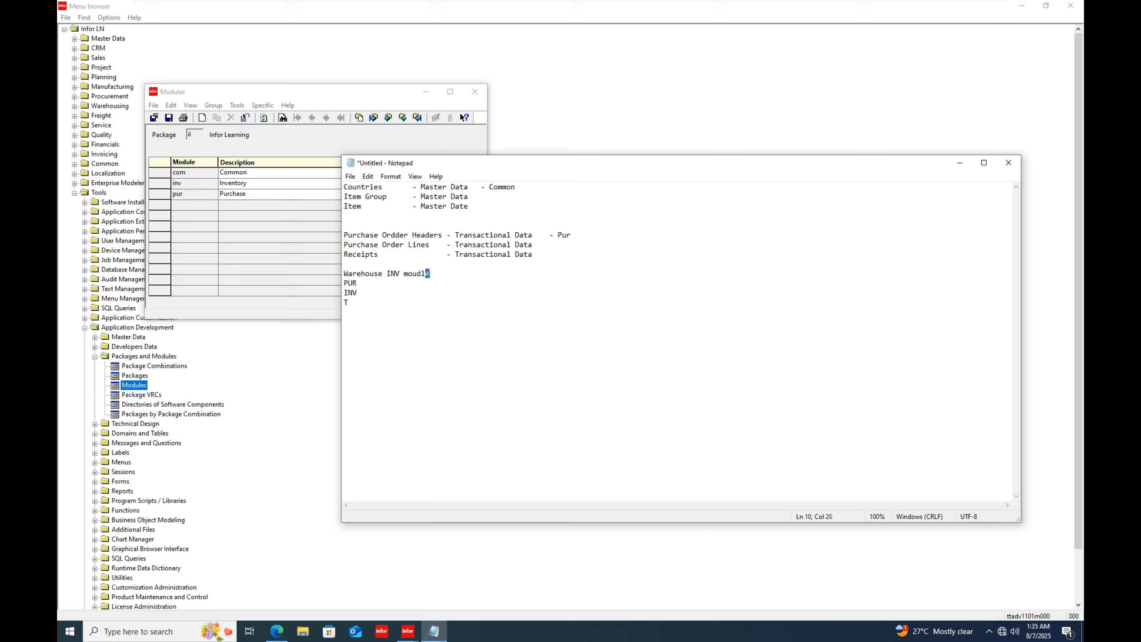
pyautogui.press('BackSpace')
pyautogui.press('Up')
pyautogui.press('Up')
pyautogui.press('Up')
pyautogui.press('Up')
pyautogui.press('Up')
pyautogui.hotkey('ctrl', 'v')
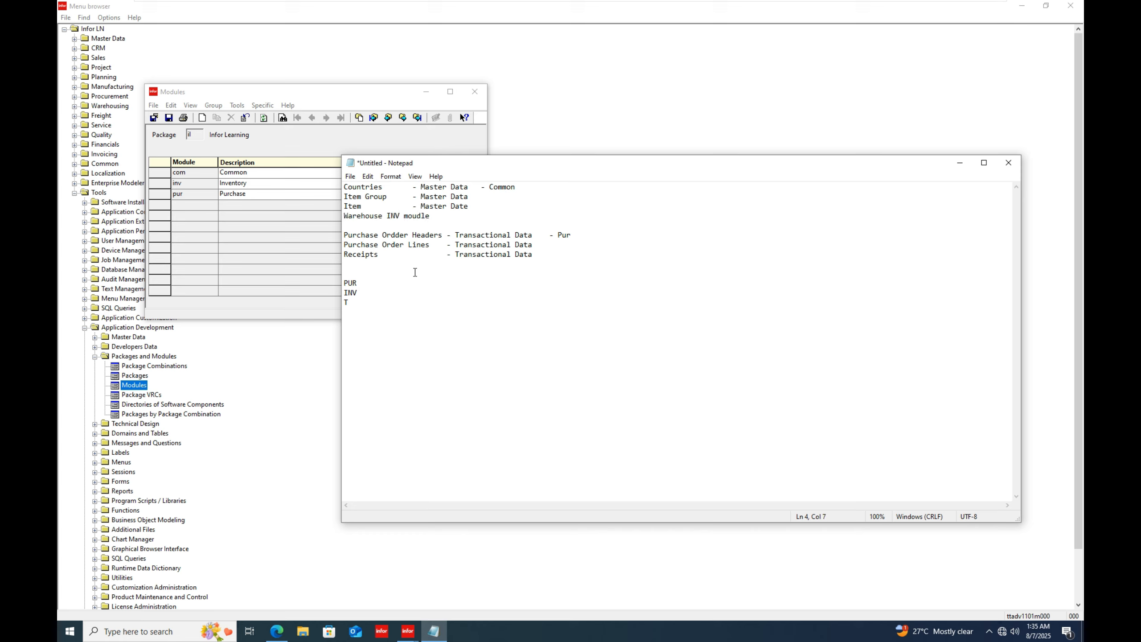
pyautogui.press('Return')
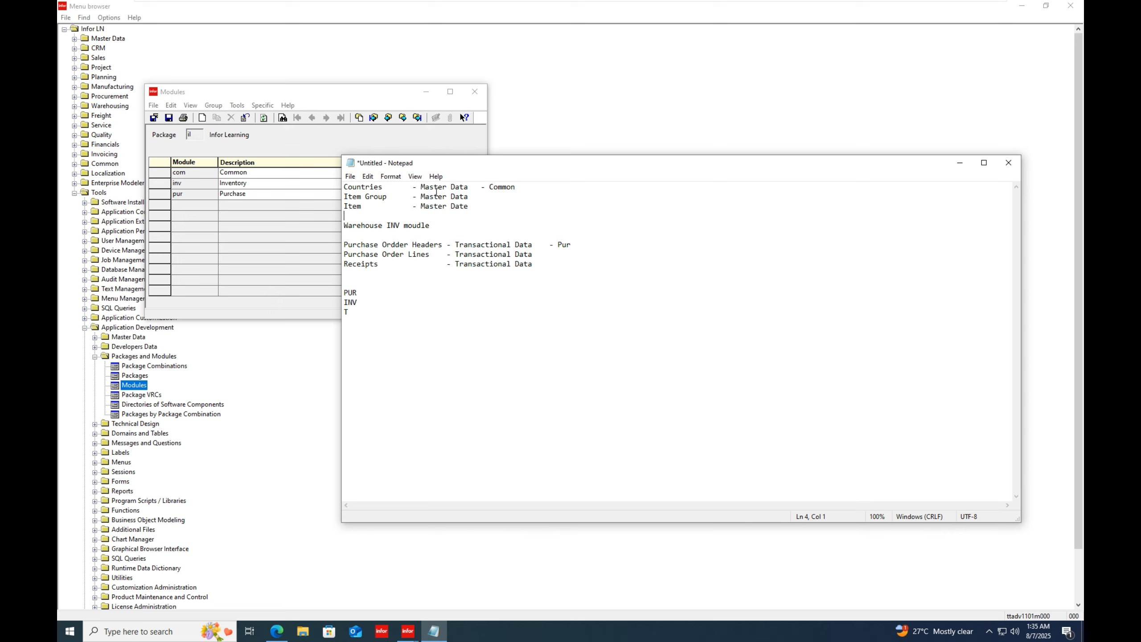
# - Replace the word "Transactional" in the Receipts line with "ivn"
pyautogui.click(435, 229)
pyautogui.moveTo(435, 229); pyautogui.dragTo(343, 226)
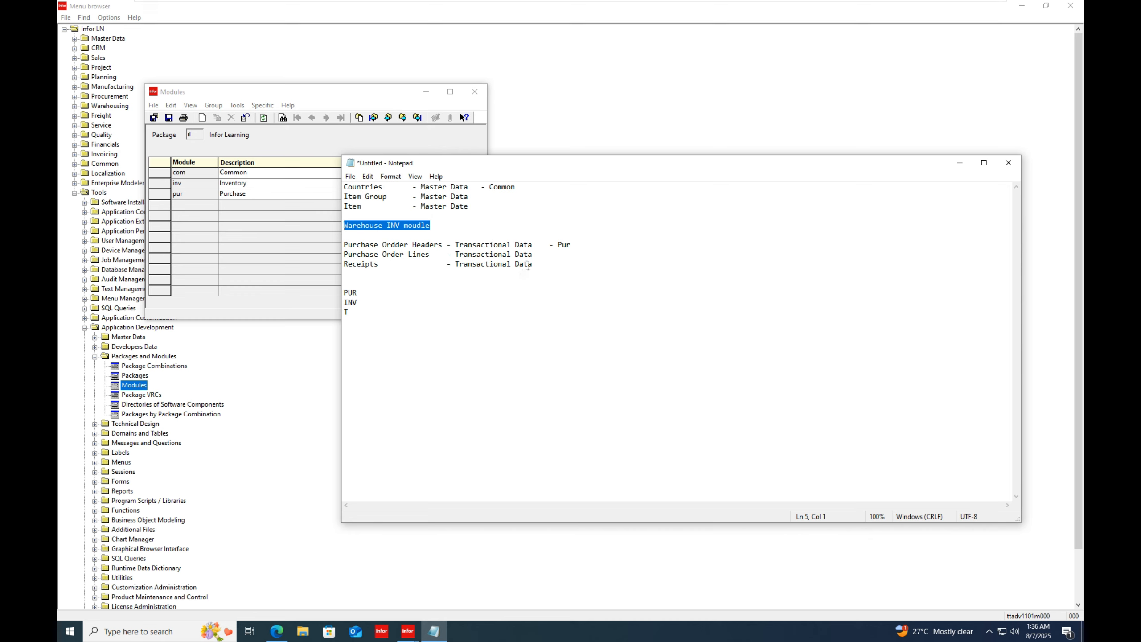
pyautogui.doubleClick(510, 263)
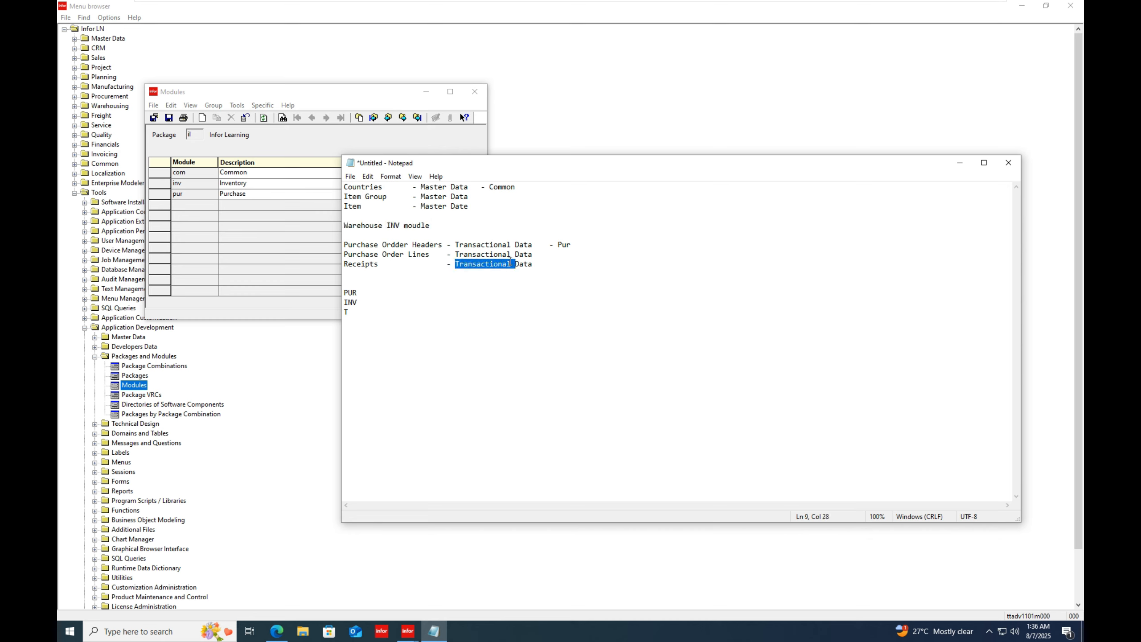
pyautogui.write('i')
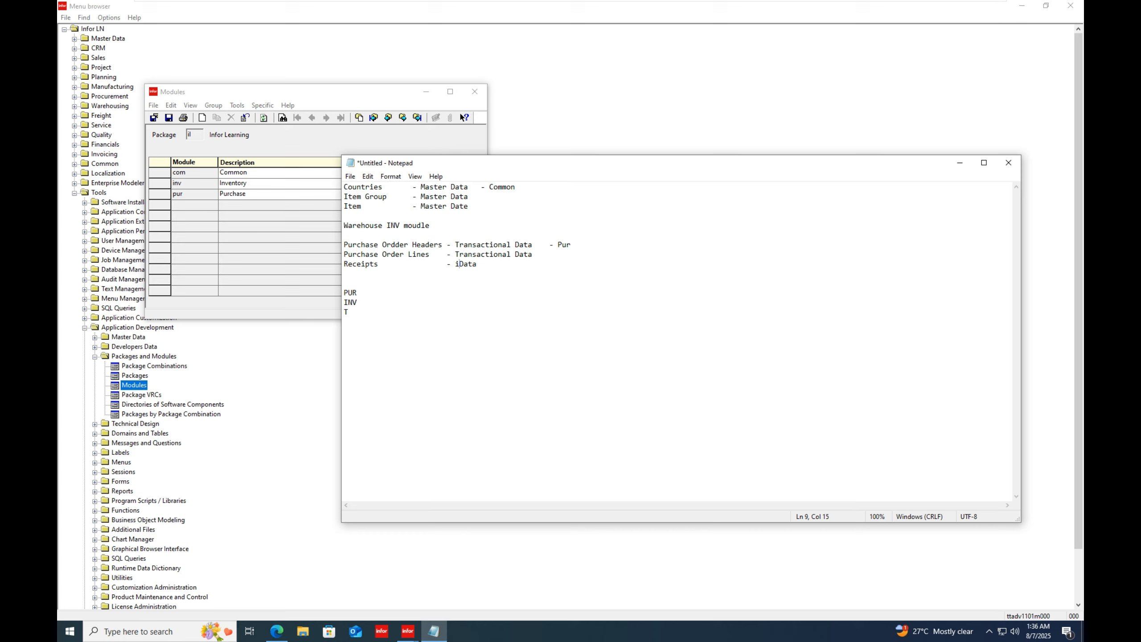
pyautogui.write('vn')
# - Put away the Modules and Notepad windows and collapse the Packages and Modules folder in the Menu browser
pyautogui.click(424, 96)
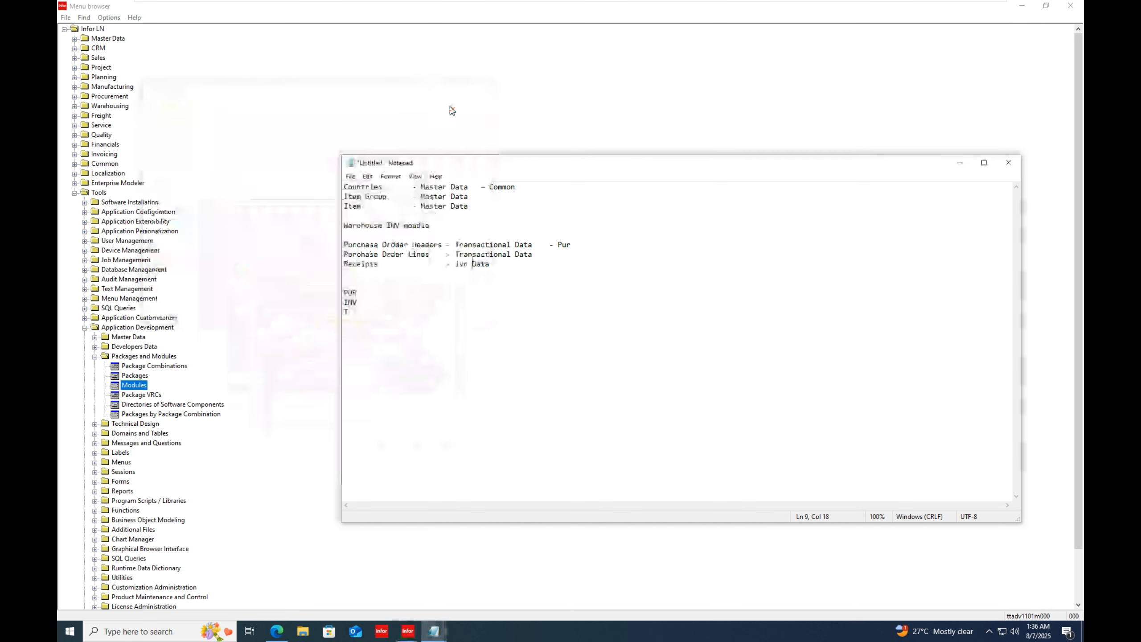
pyautogui.click(961, 165)
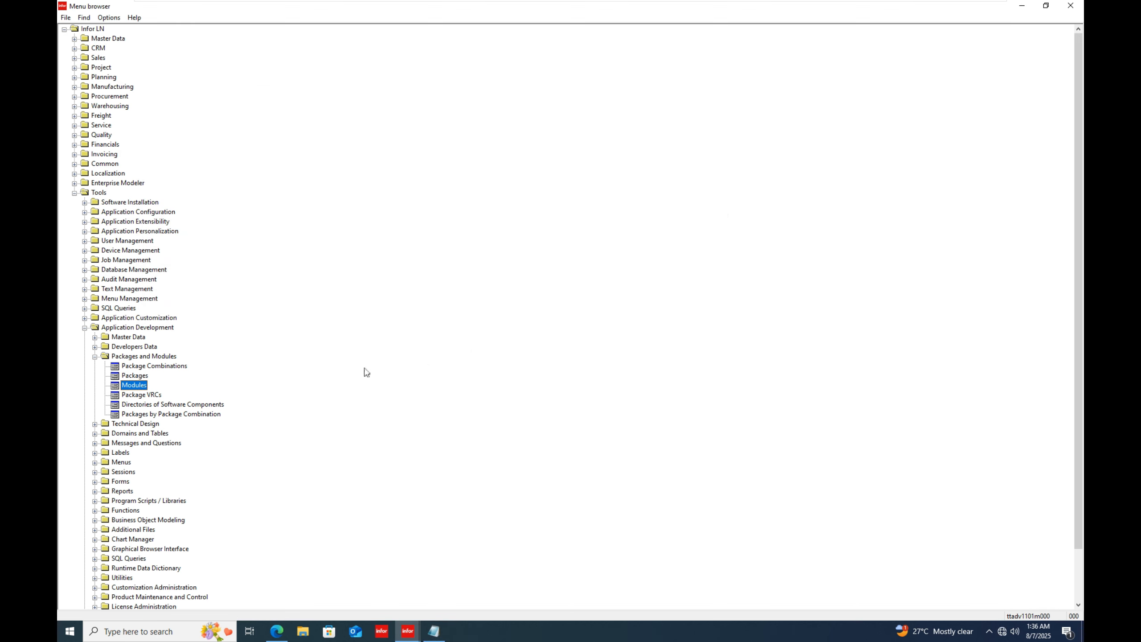
pyautogui.press('Left')
pyautogui.press('Left')
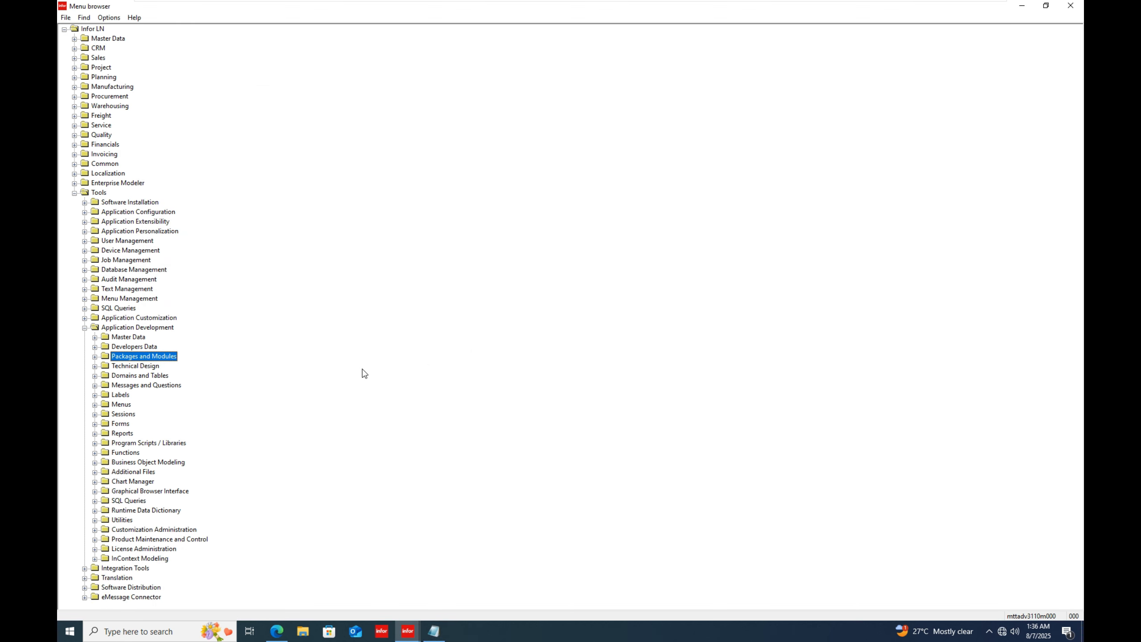
# - Open the Table Definitions session from Domains and Tables and maximize its window
pyautogui.press('Up')
pyautogui.press('Up')
pyautogui.press('Up')
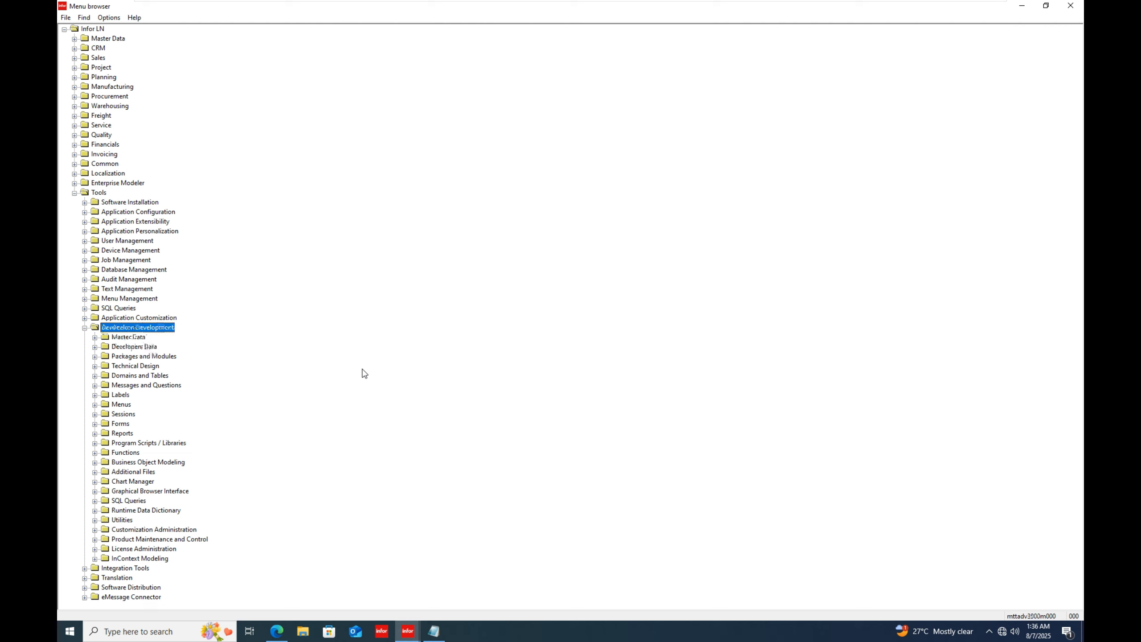
pyautogui.press('Down')
pyautogui.press('Down')
pyautogui.press('Down')
pyautogui.press('Down')
pyautogui.press('Down')
pyautogui.press('Down')
pyautogui.press('Down')
pyautogui.press('Down')
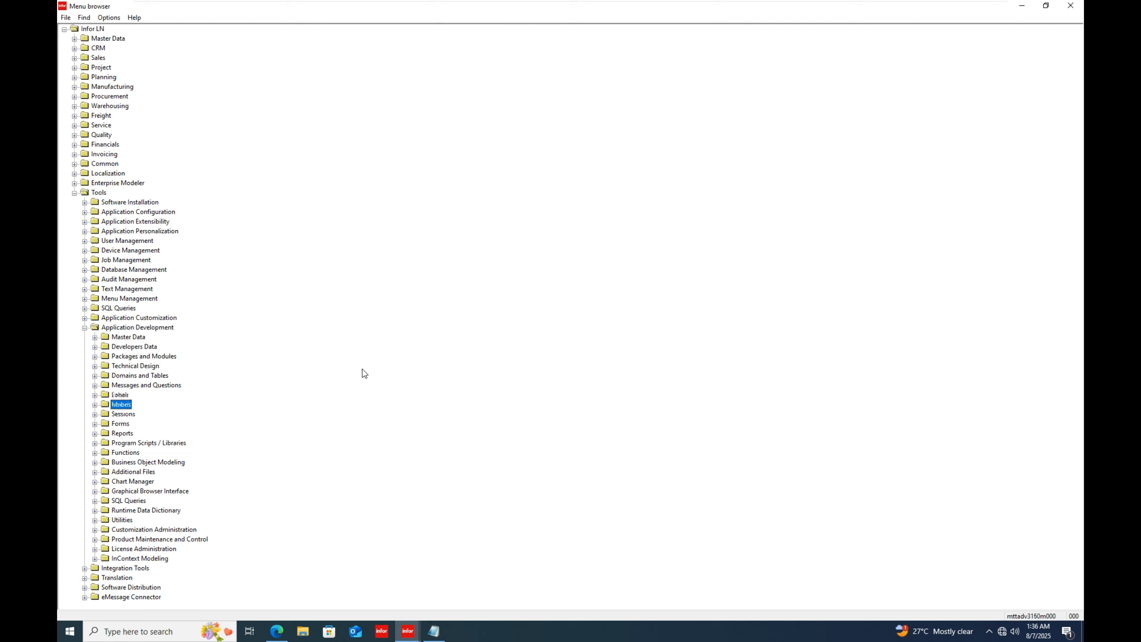
pyautogui.press('Up')
pyautogui.press('Up')
pyautogui.press('Up')
pyautogui.press('Up')
pyautogui.press('Down')
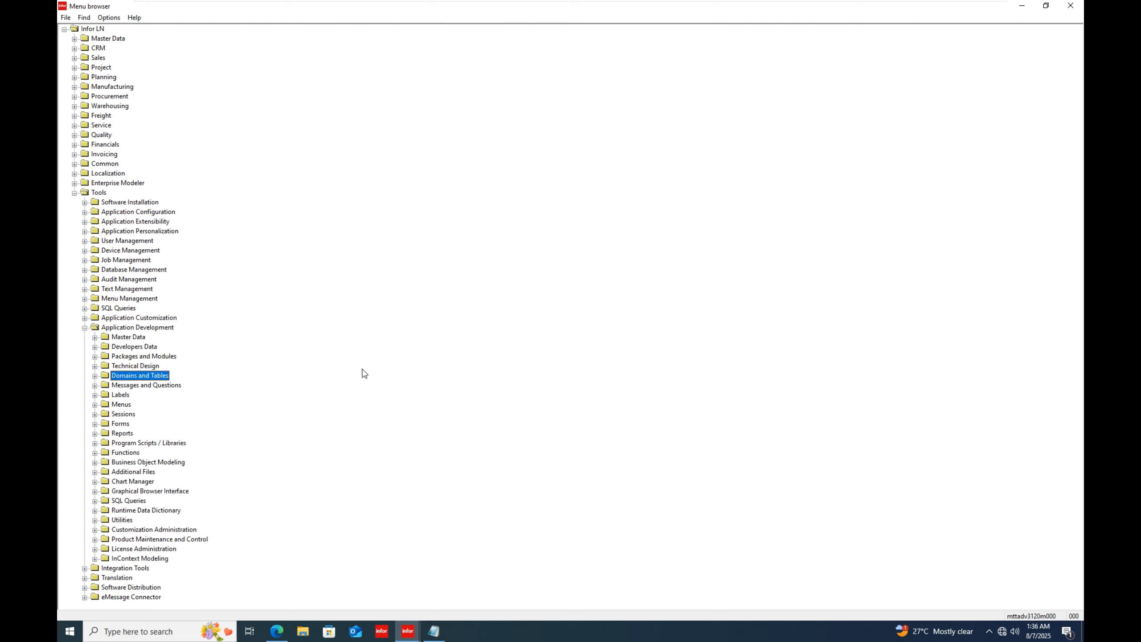
pyautogui.press('Right')
pyautogui.press('Down')
pyautogui.press('Down')
pyautogui.press('Down')
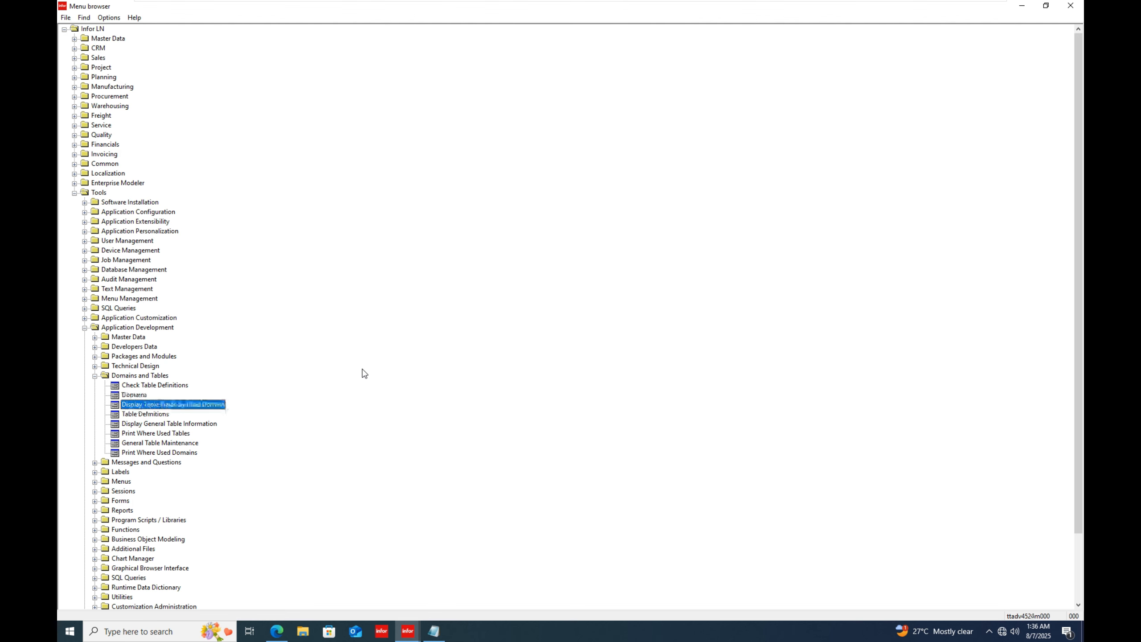
pyautogui.press('Down')
pyautogui.press('Return')
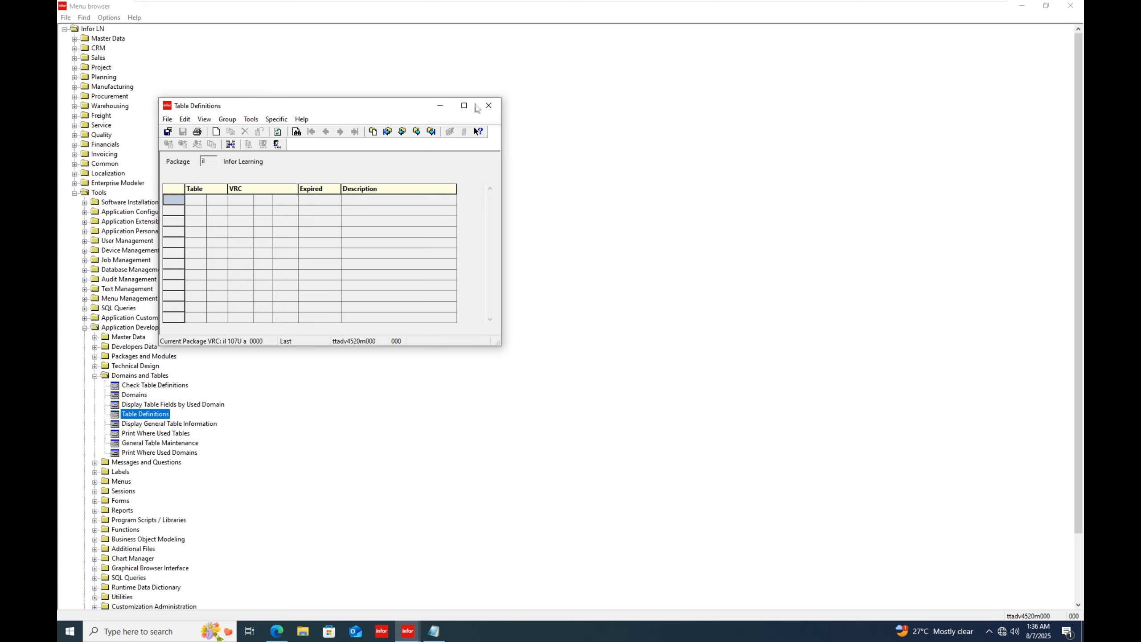
pyautogui.click(474, 109)
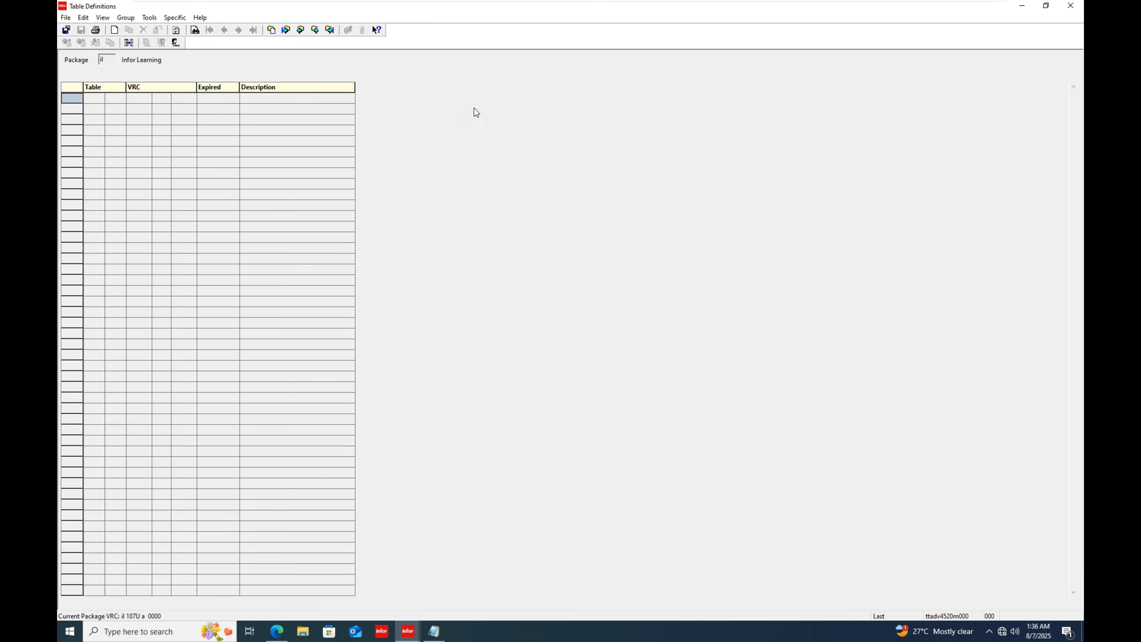
# - Consult the table list in Notepad and start a new table definition in Infor LN for the com module
pyautogui.click(433, 631)
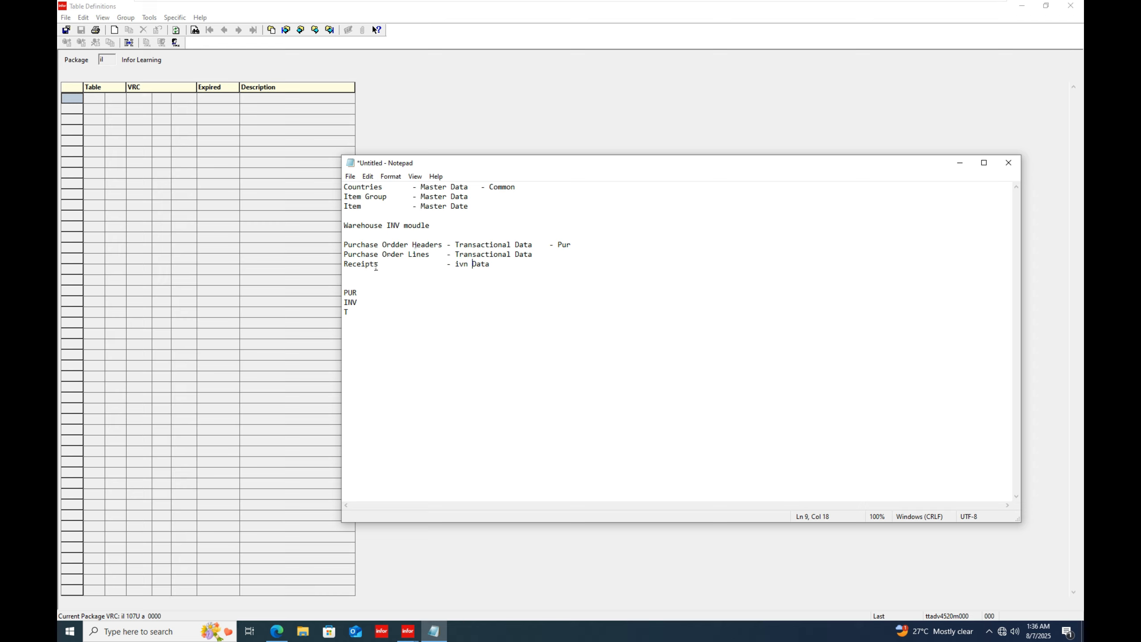
pyautogui.click(967, 164)
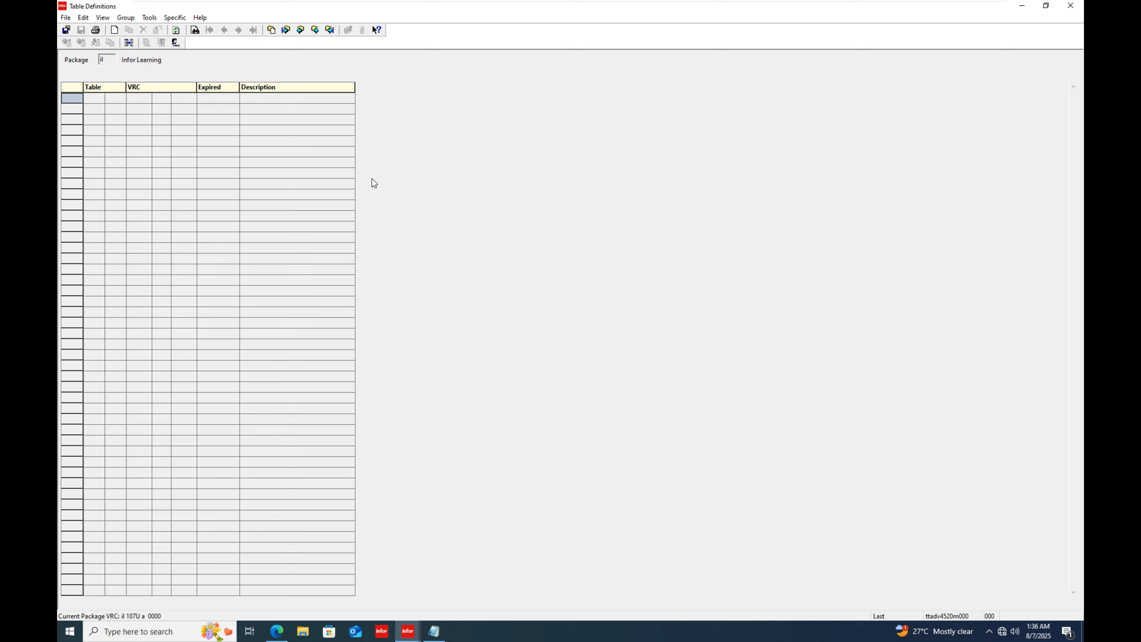
pyautogui.hotkey('ctrl', 'n')
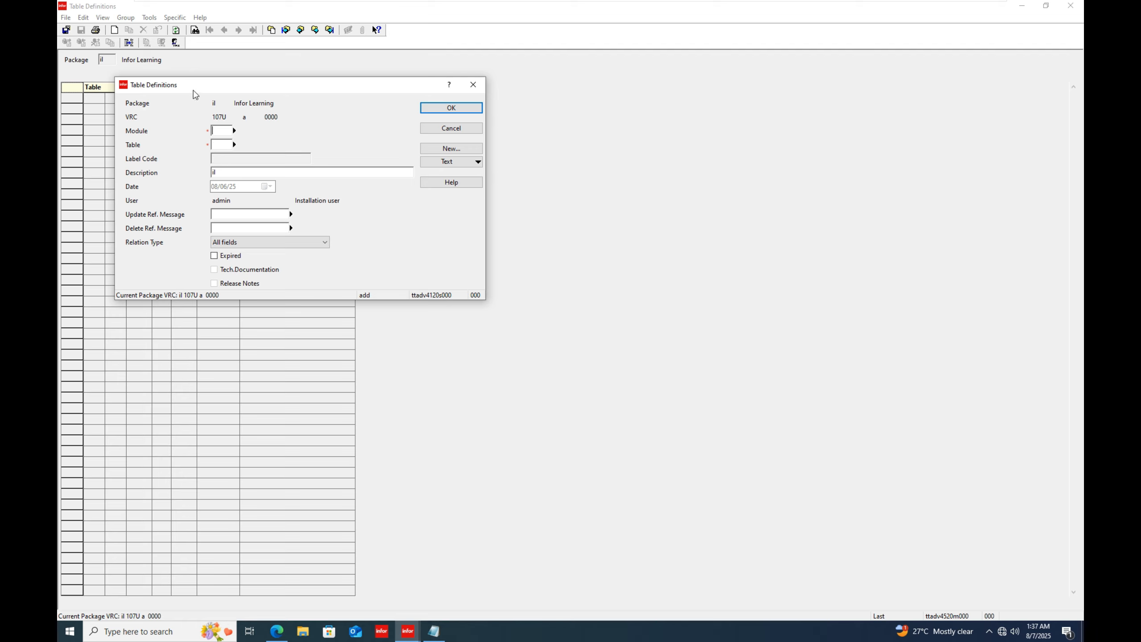
pyautogui.doubleClick(222, 131)
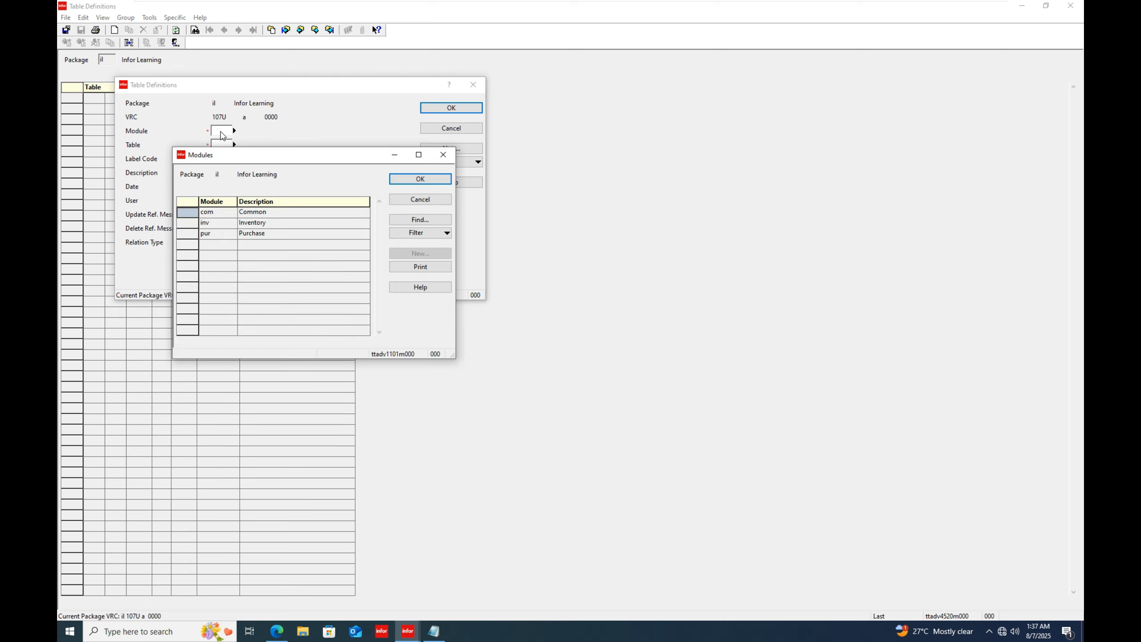
pyautogui.press('Return')
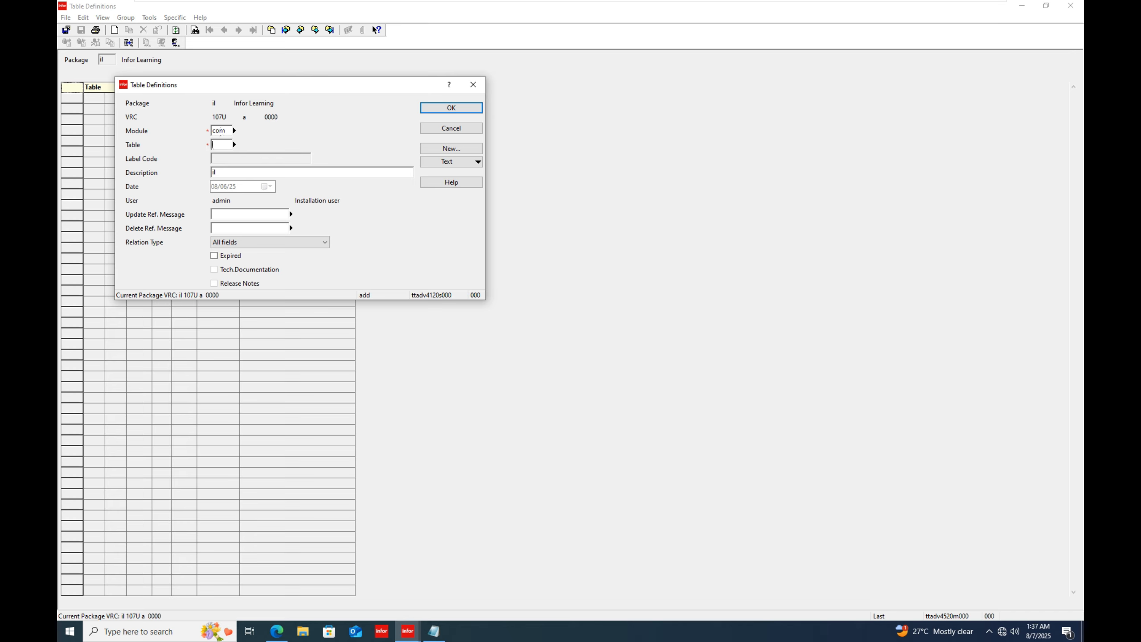
pyautogui.doubleClick(221, 131)
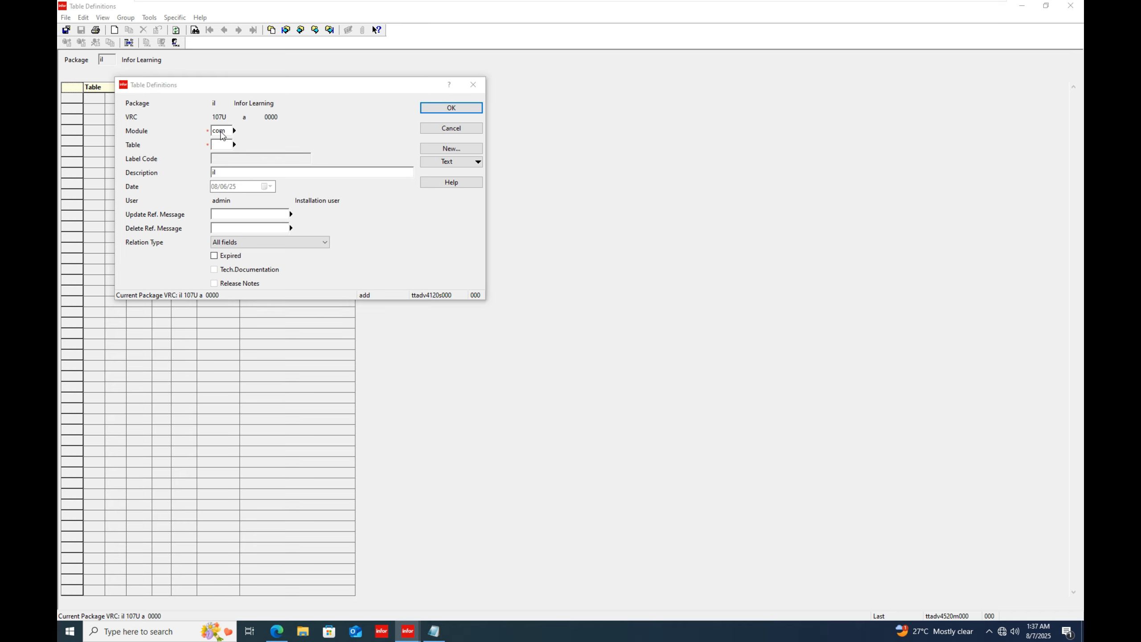
pyautogui.click(217, 148)
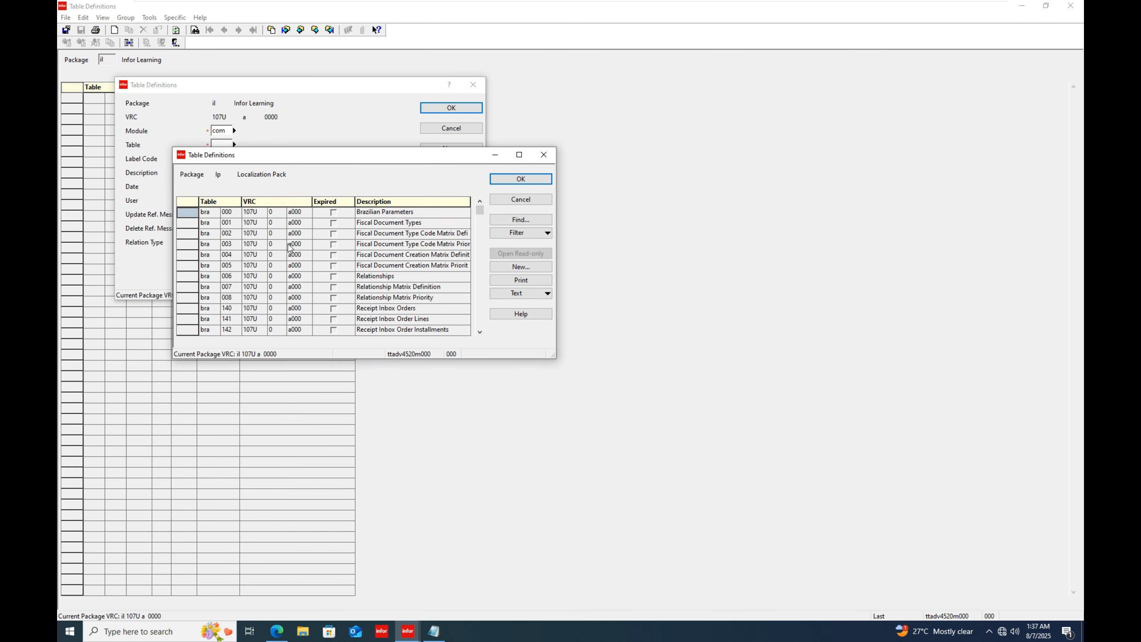
pyautogui.press('Escape')
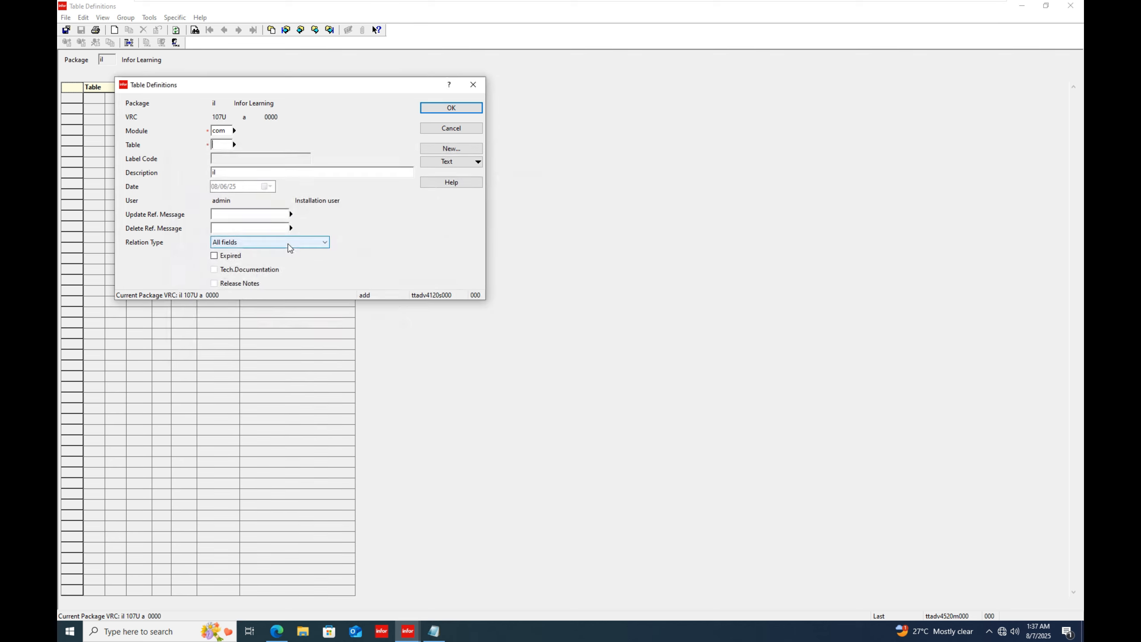
# - Give the new table definition the table number 001 and the description "Countries"
pyautogui.write('001')
pyautogui.press('Tab')
pyautogui.write('Coubntries')
pyautogui.press('BackSpace')
pyautogui.press('BackSpace')
pyautogui.press('BackSpace')
pyautogui.press('BackSpace')
pyautogui.press('BackSpace')
pyautogui.press('BackSpace')
pyautogui.press('BackSpace')
pyautogui.press('BackSpace')
pyautogui.press('BackSpace')
pyautogui.write('ountries')
pyautogui.hotkey('ctrl', 'b')
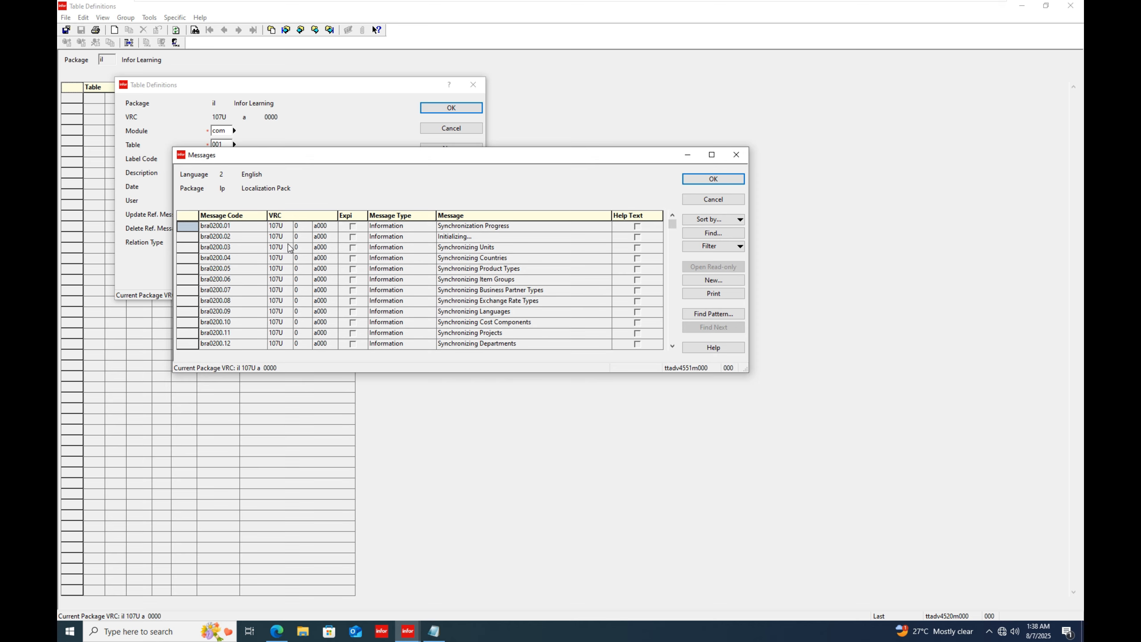
pyautogui.press('Escape')
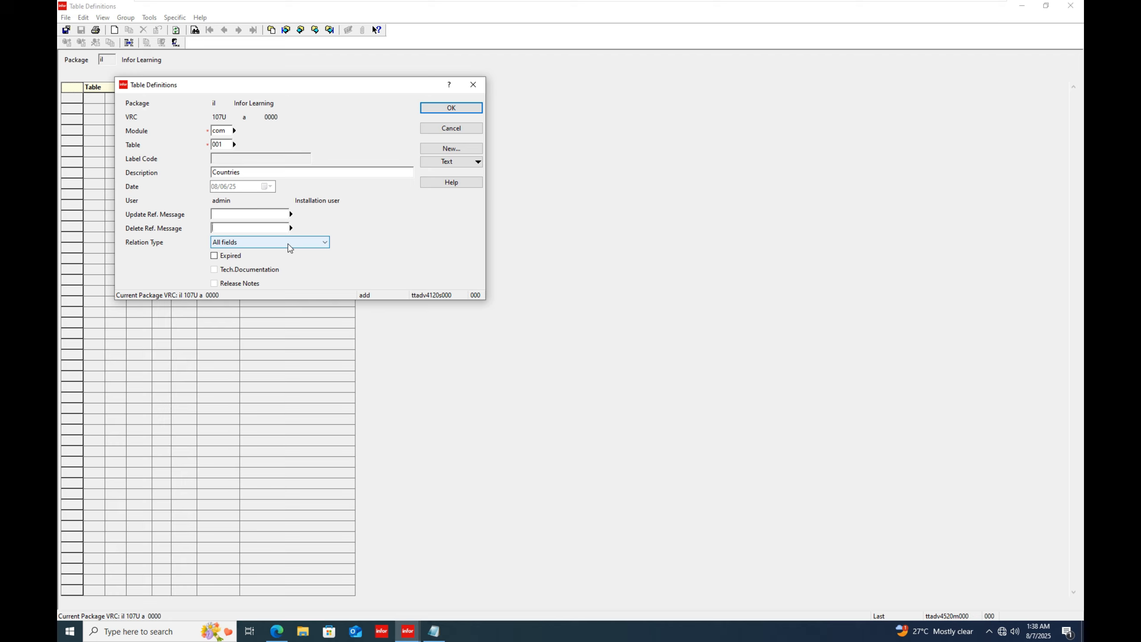
# - Set the Countries table's relation type to No relations and save the definition
pyautogui.click(284, 249)
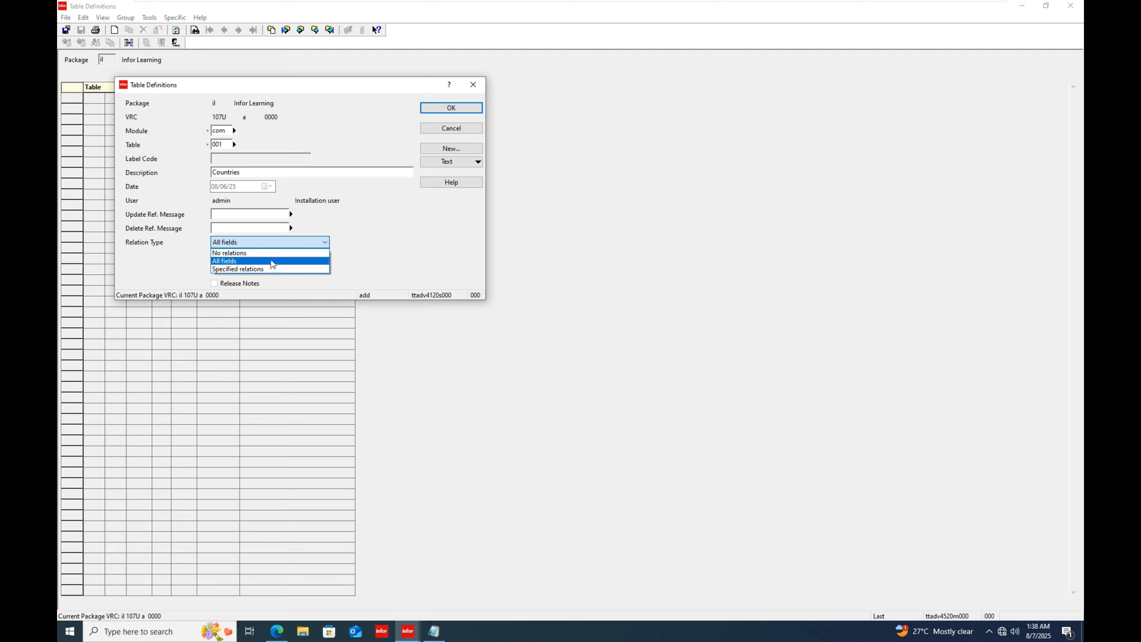
pyautogui.click(280, 254)
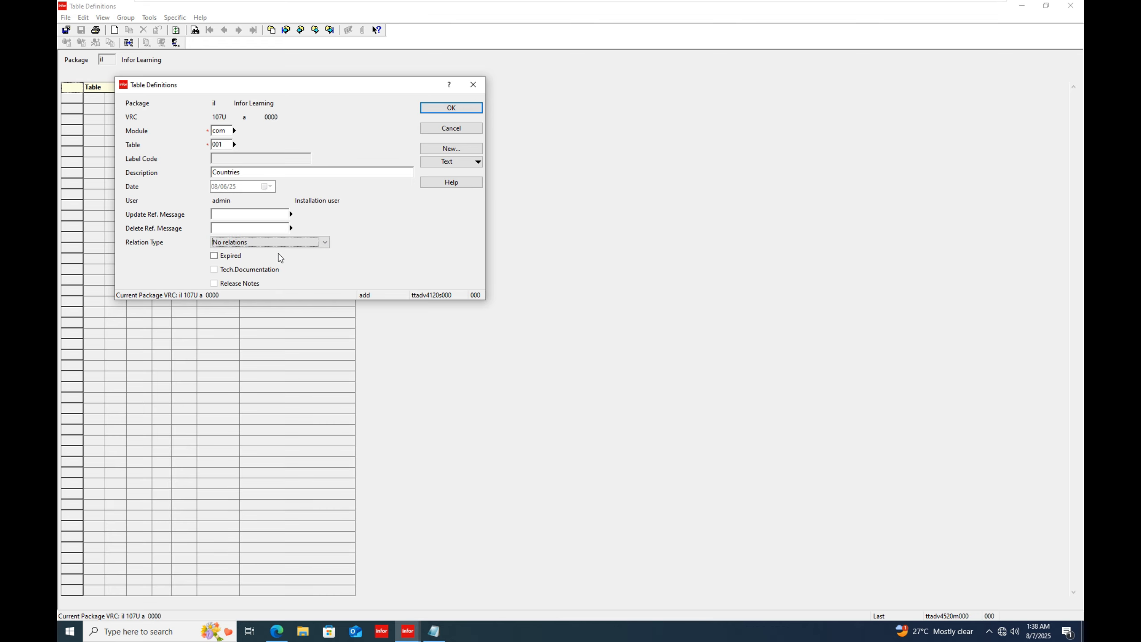
pyautogui.click(299, 242)
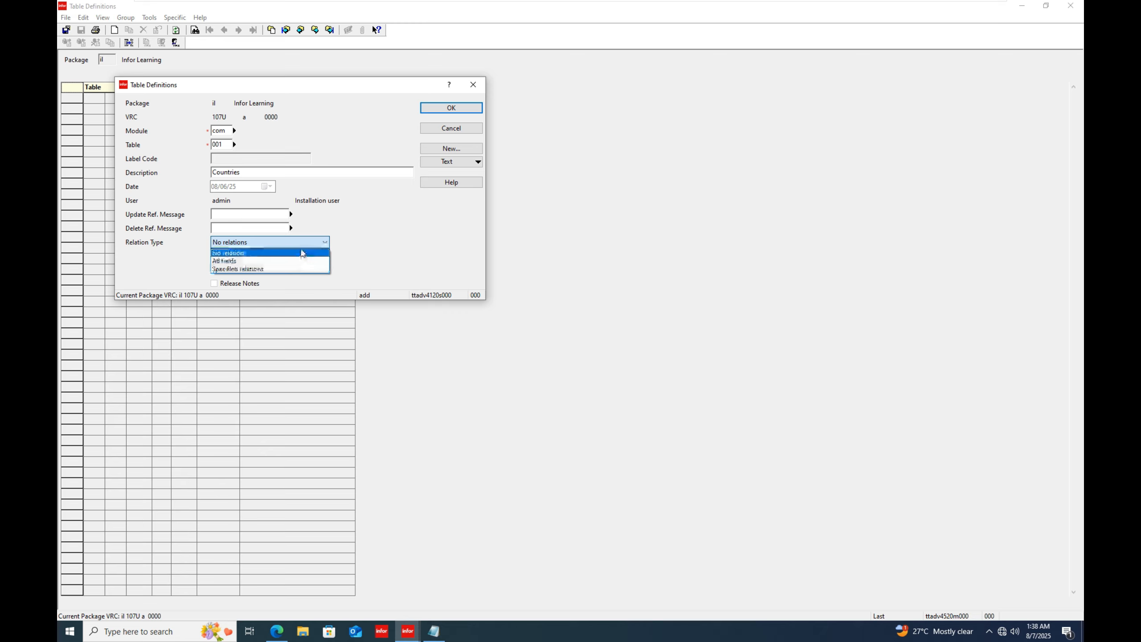
pyautogui.click(301, 250)
pyautogui.click(322, 252)
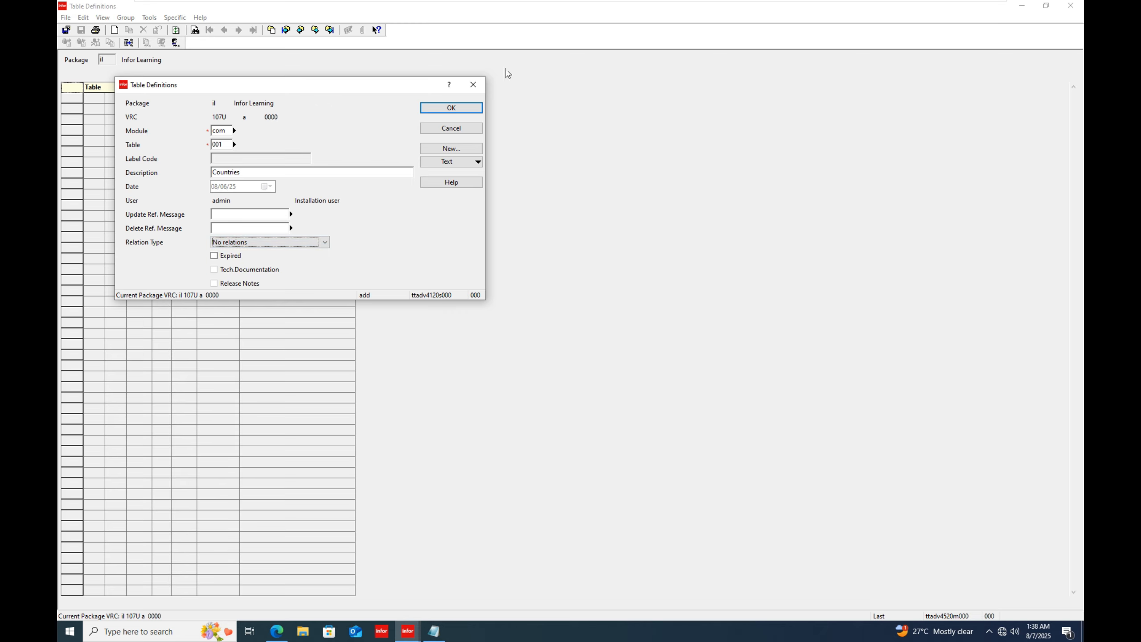
pyautogui.click(451, 108)
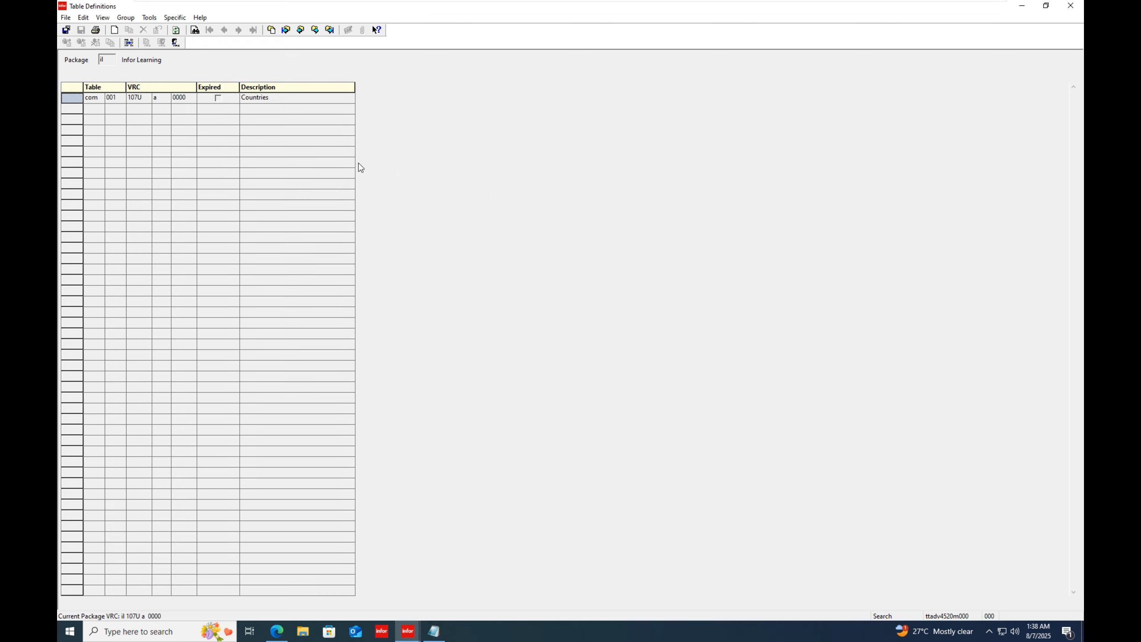
# - Open the Countries table definition at full size to examine its table fields, and close it again
pyautogui.doubleClick(271, 103)
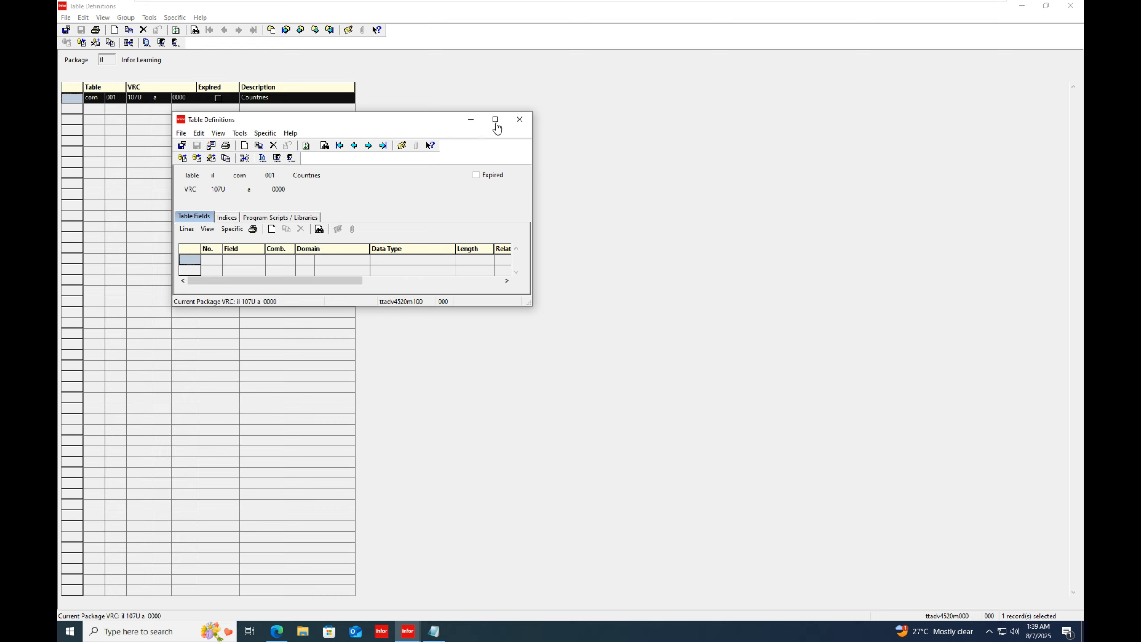
pyautogui.click(496, 124)
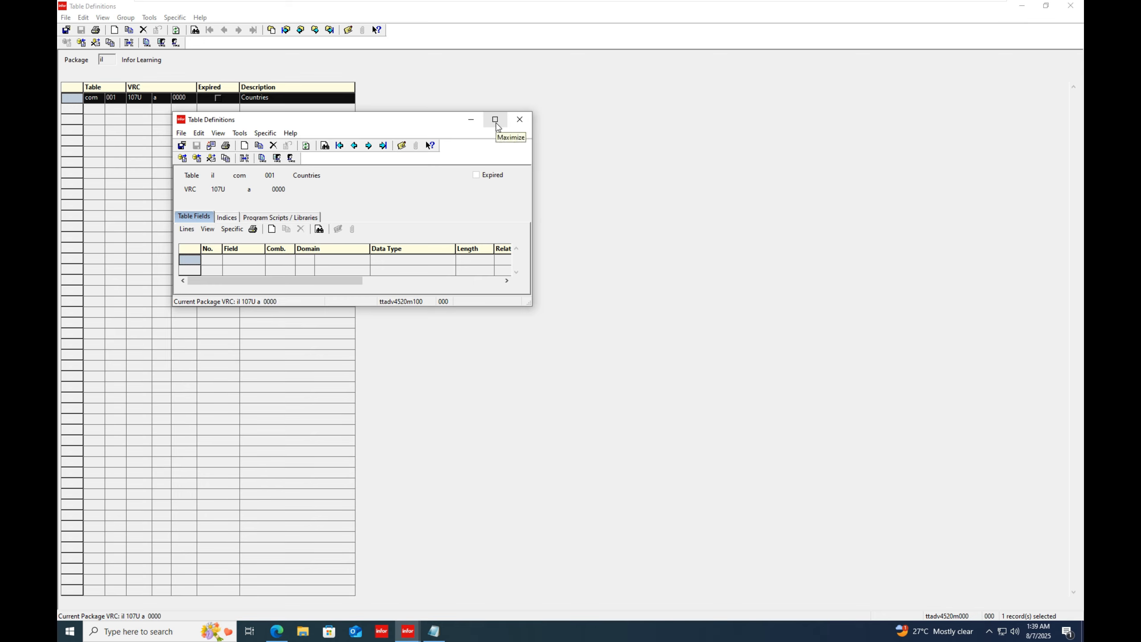
pyautogui.click(496, 124)
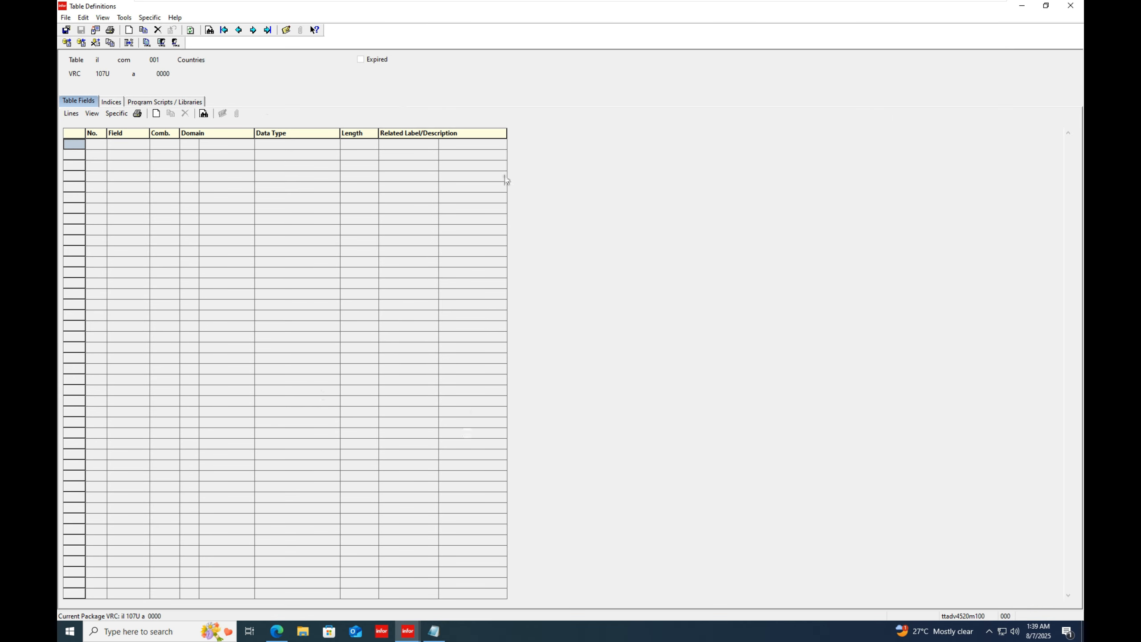
pyautogui.click(464, 295)
pyautogui.press('Escape')
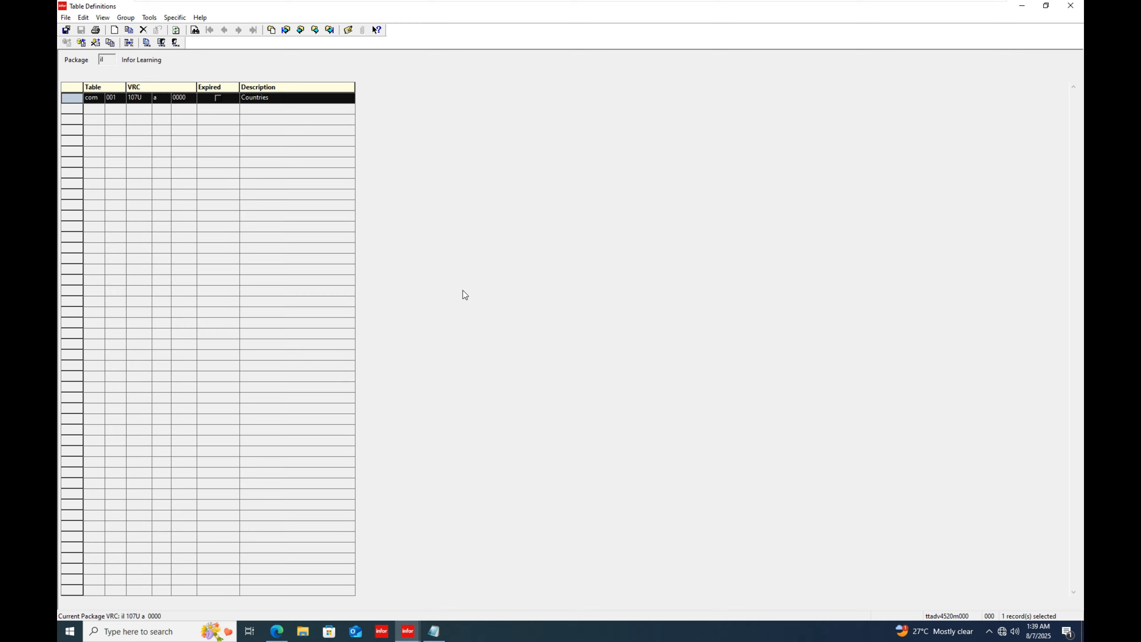
# - Check the Notepad list and start a new table definition with module com and table number 002
pyautogui.hotkey('ctrl', 'n')
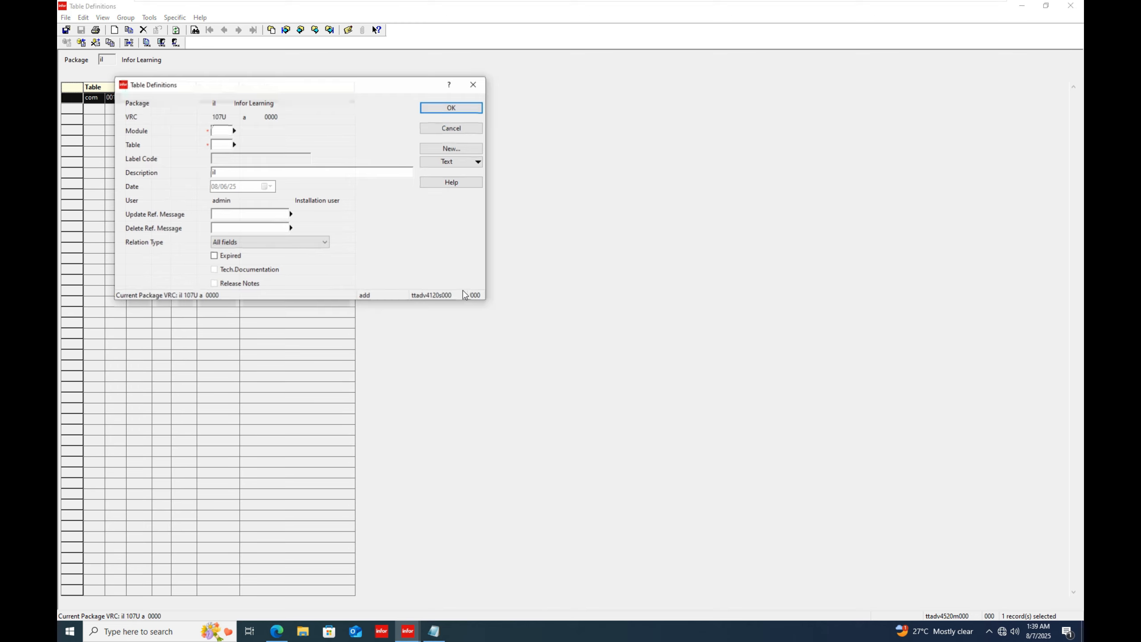
pyautogui.click(434, 631)
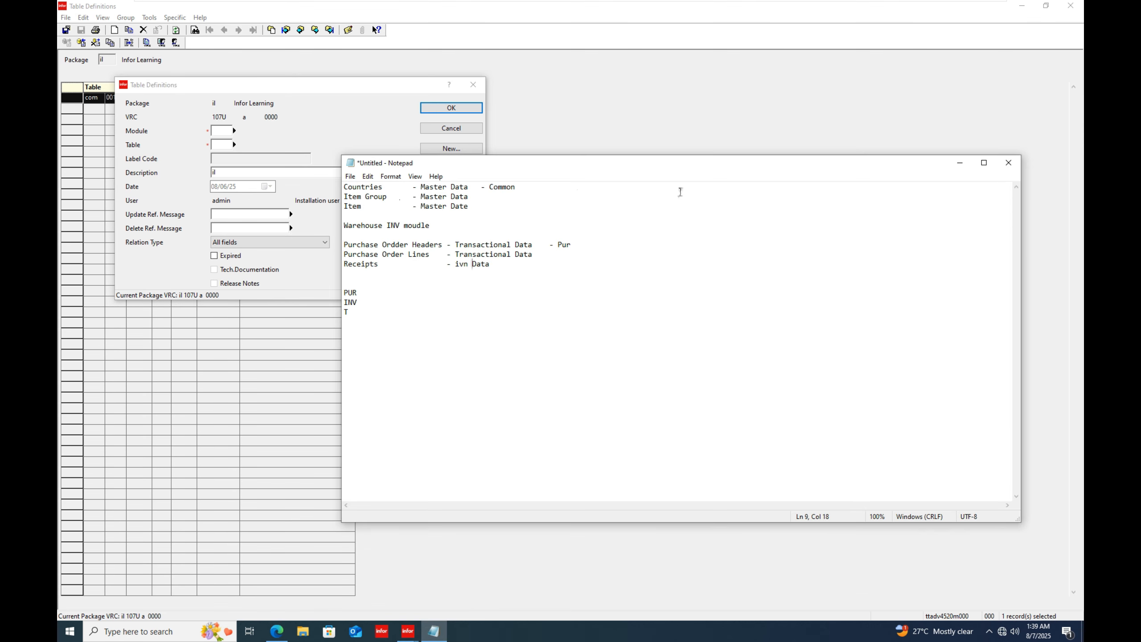
pyautogui.click(960, 163)
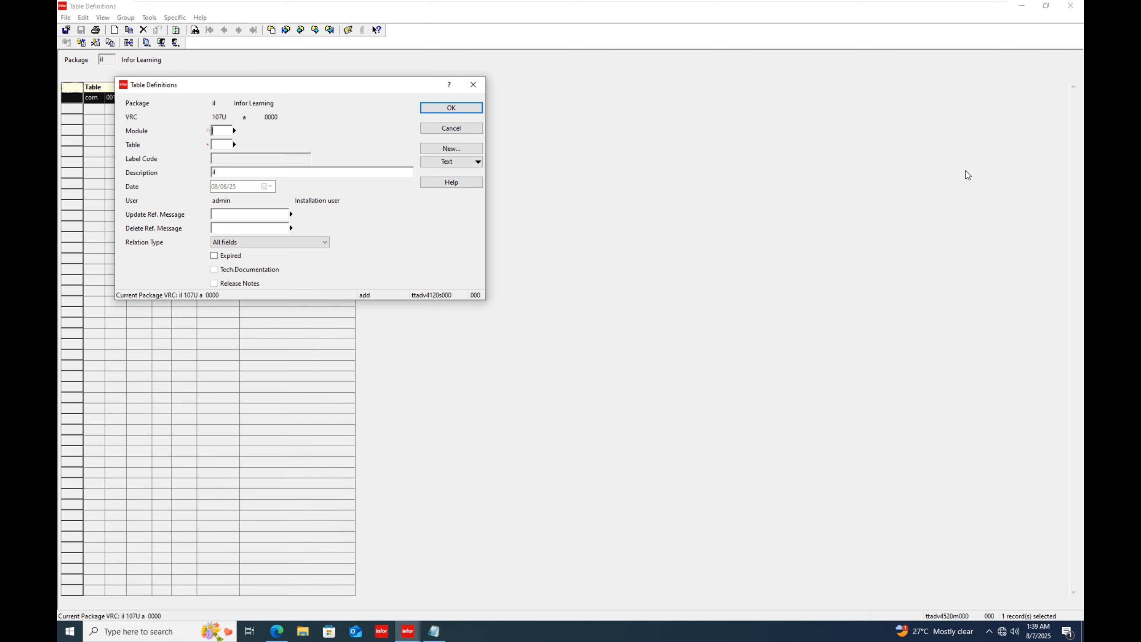
pyautogui.write('com')
pyautogui.press('Tab')
pyautogui.write('002')
# - Describe table com 002 as "Item Group" and save the definition
pyautogui.press('Tab')
pyautogui.write('Itenm')
pyautogui.press('BackSpace')
pyautogui.press('BackSpace')
pyautogui.write('m Group')
pyautogui.hotkey('ctrl', 's')
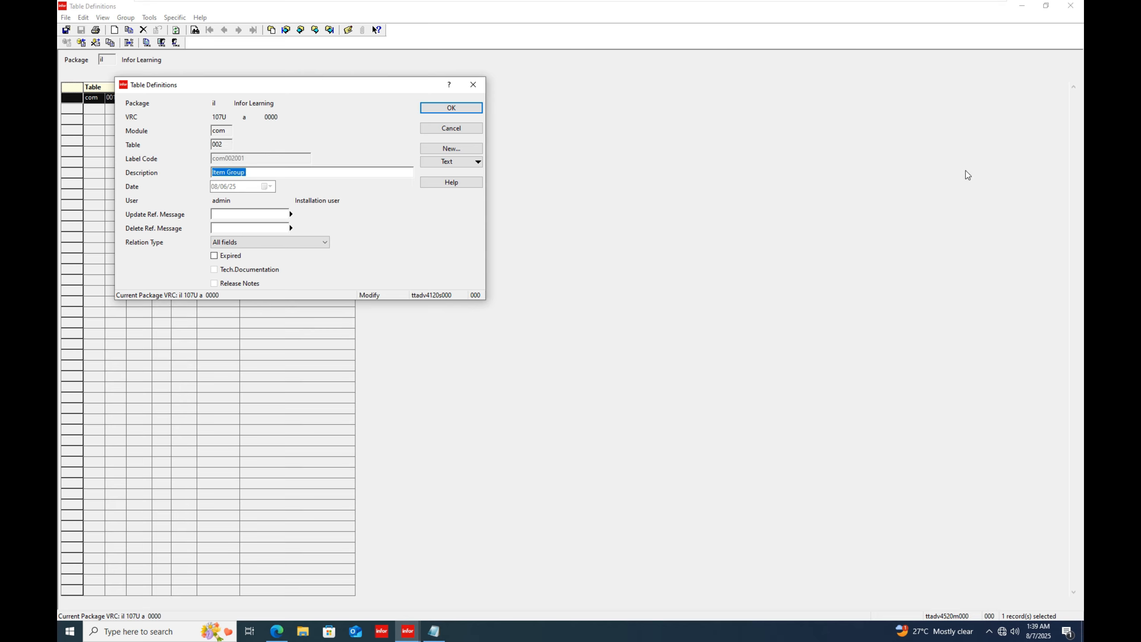
pyautogui.press('Return')
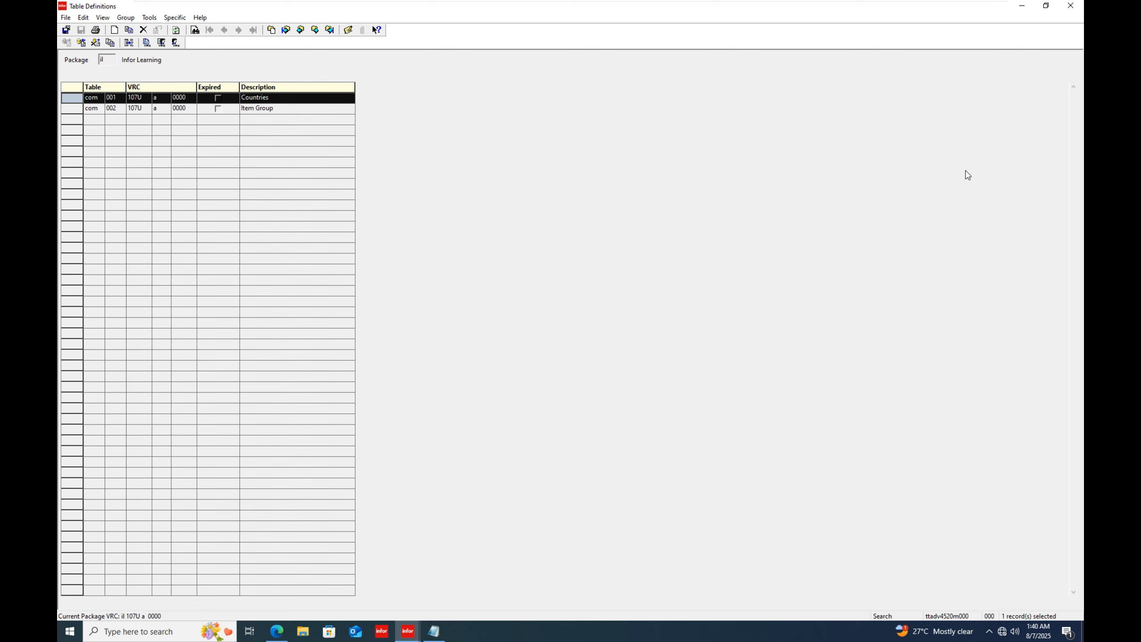
# - Create a table definition in module com with table number 003 and the description "Items"
pyautogui.hotkey('ctrl', 'n')
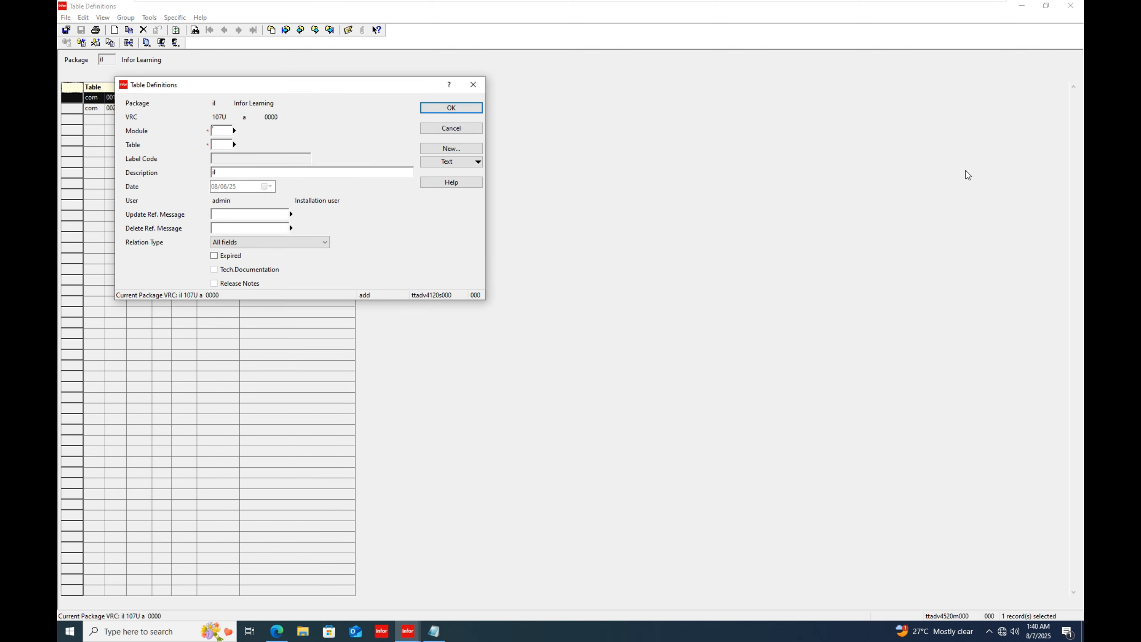
pyautogui.write('com')
pyautogui.press('Tab')
pyautogui.write('003')
pyautogui.press('Tab')
pyautogui.write('It')
pyautogui.press('Return')
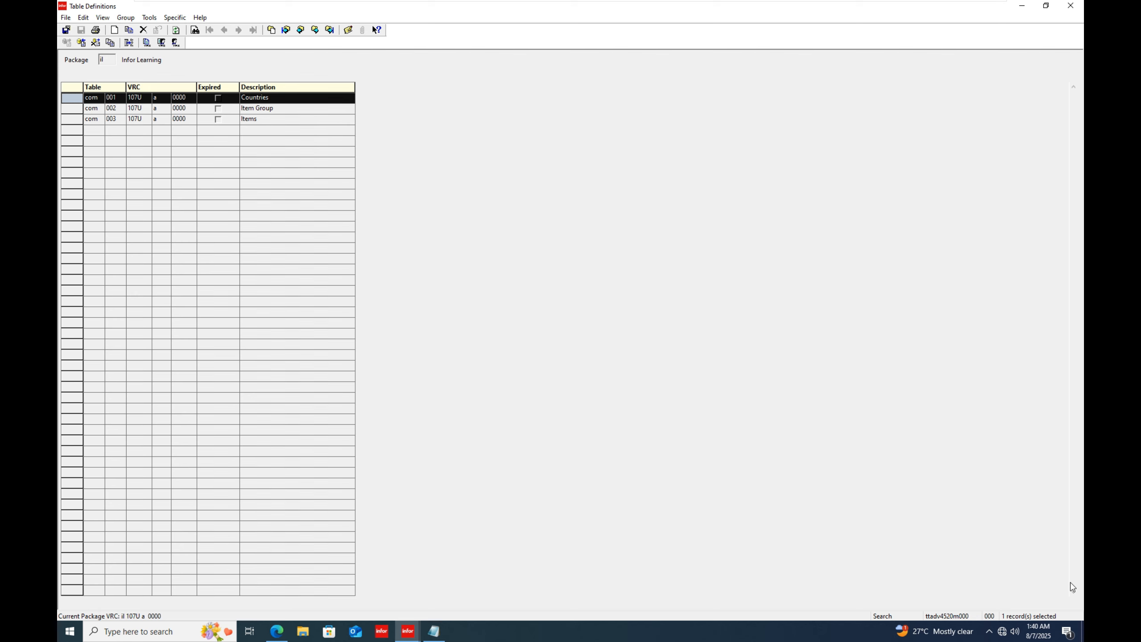
# - Start another table definition, and in Notepad move the Receipts line directly beneath the "Warehouse INV moudle" line
pyautogui.hotkey('ctrl', 'n')
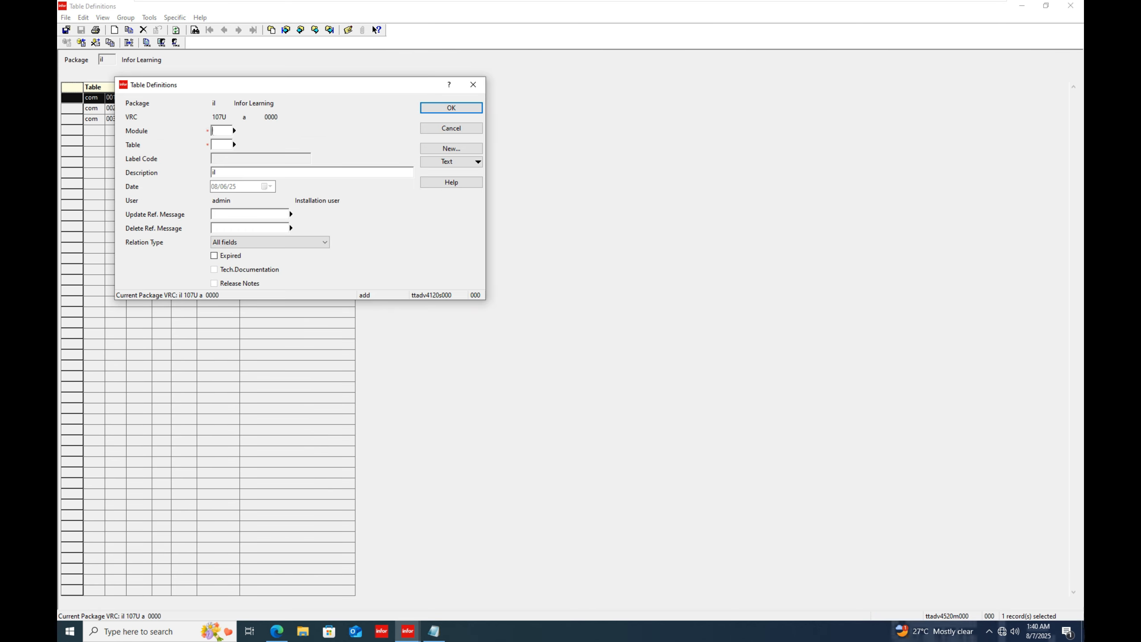
pyautogui.click(434, 629)
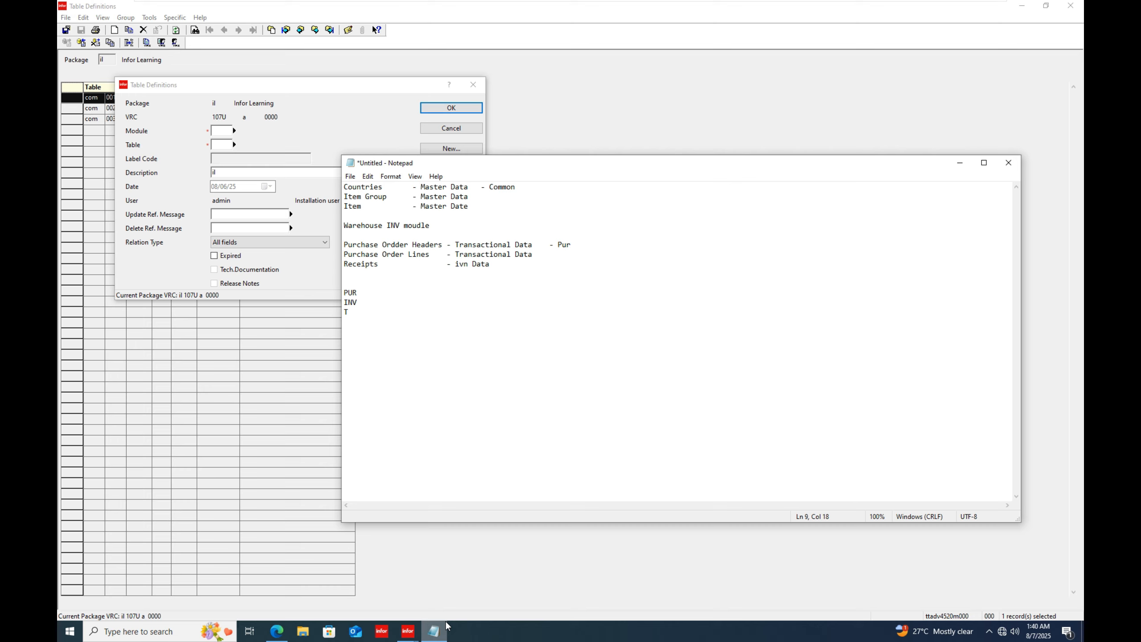
pyautogui.click(445, 223)
pyautogui.moveTo(444, 224); pyautogui.dragTo(353, 215)
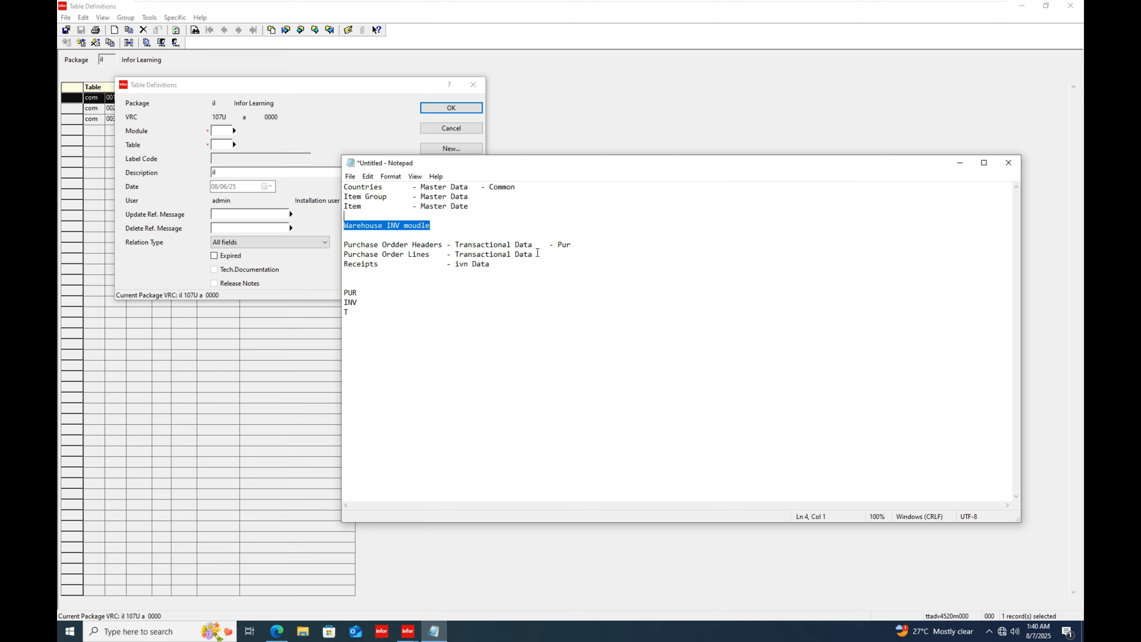
pyautogui.click(513, 260)
pyautogui.moveTo(513, 261); pyautogui.dragTo(340, 265)
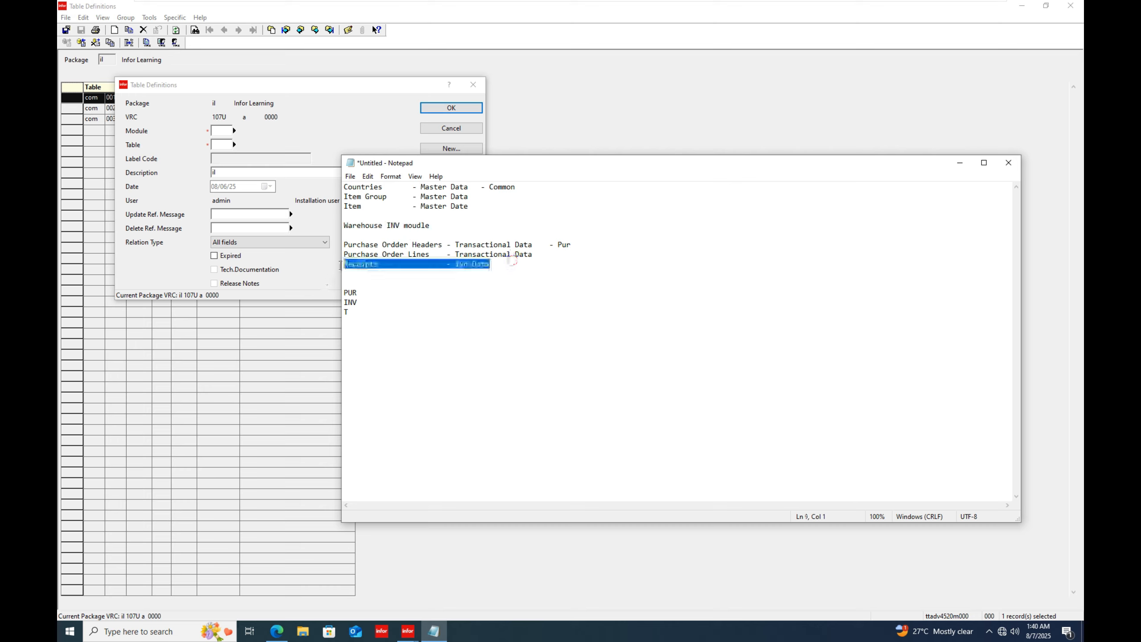
pyautogui.press('Delete')
pyautogui.click(456, 221)
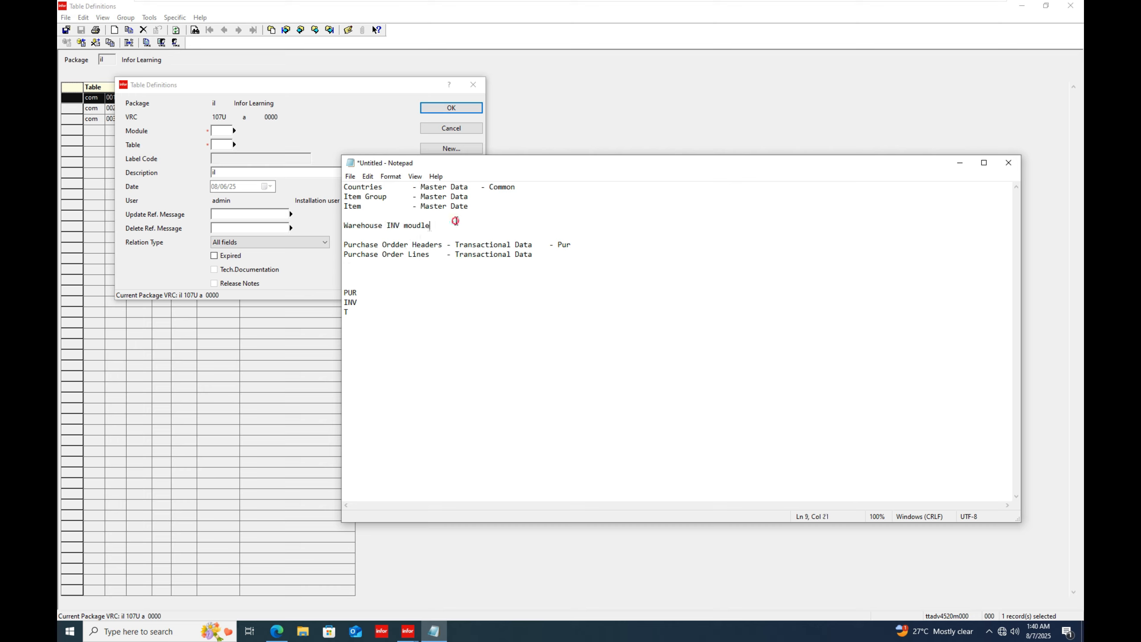
pyautogui.hotkey('ctrl', 'z')
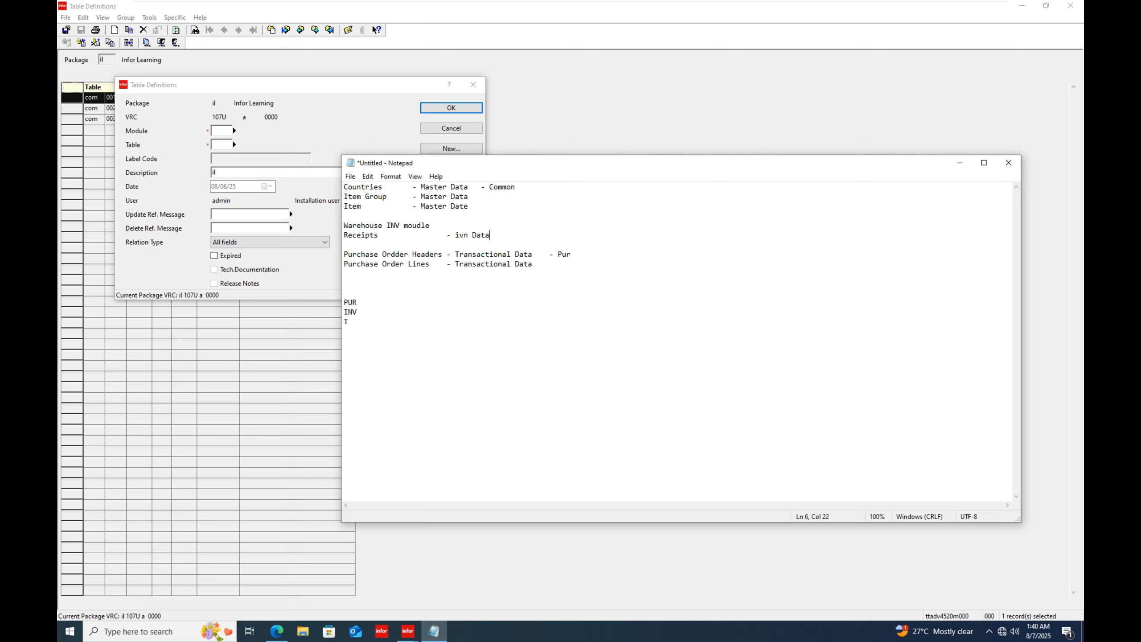
# - Review the purchase order lines and the warehouse group in the Notepad list, and return to the Infor LN table definition
pyautogui.click(545, 261)
pyautogui.moveTo(545, 260); pyautogui.dragTo(341, 255)
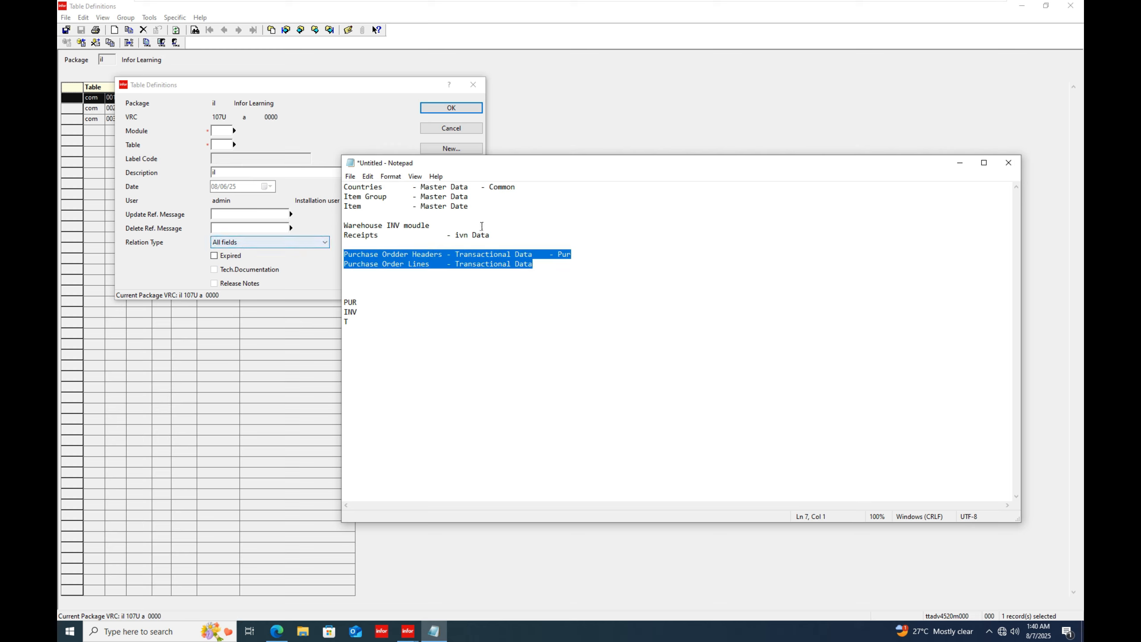
pyautogui.doubleClick(507, 234)
pyautogui.moveTo(507, 234); pyautogui.dragTo(323, 222)
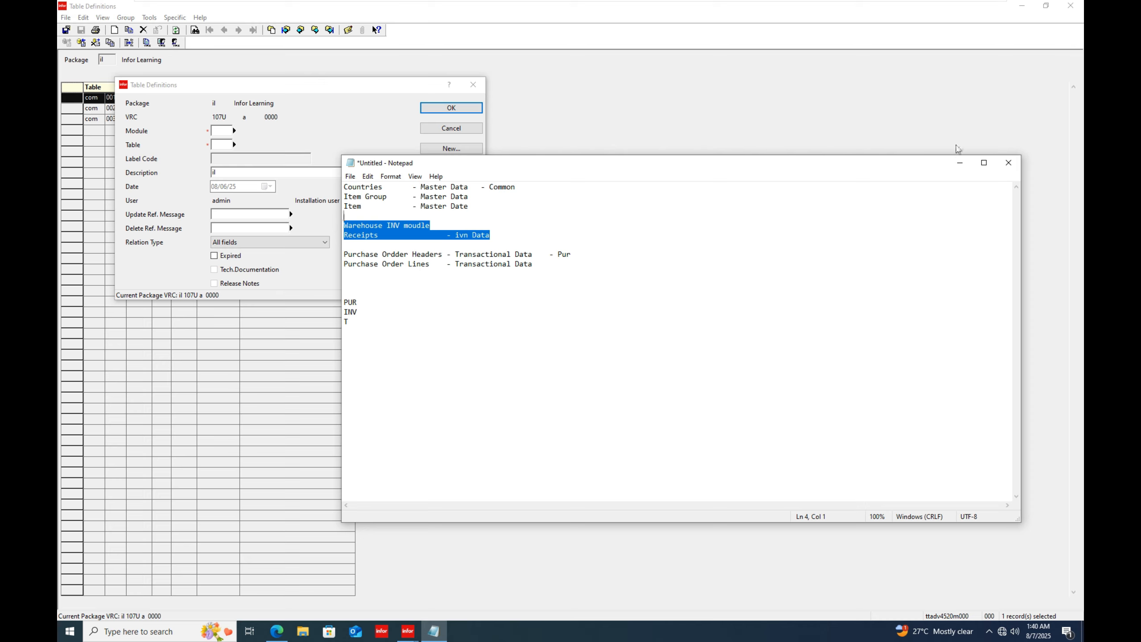
pyautogui.click(960, 163)
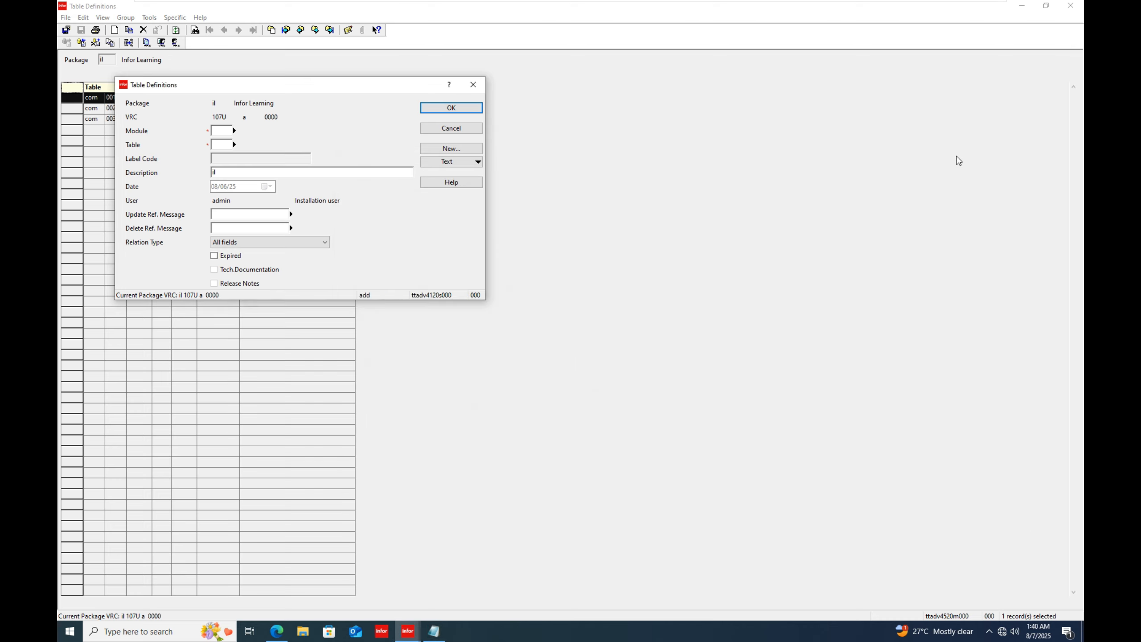
# - Create and save a table definition in module inv with table number 001 and the description "Warehouse"
pyautogui.write('inv')
pyautogui.press('Tab')
pyautogui.moveTo(399, 85); pyautogui.dragTo(472, 170)
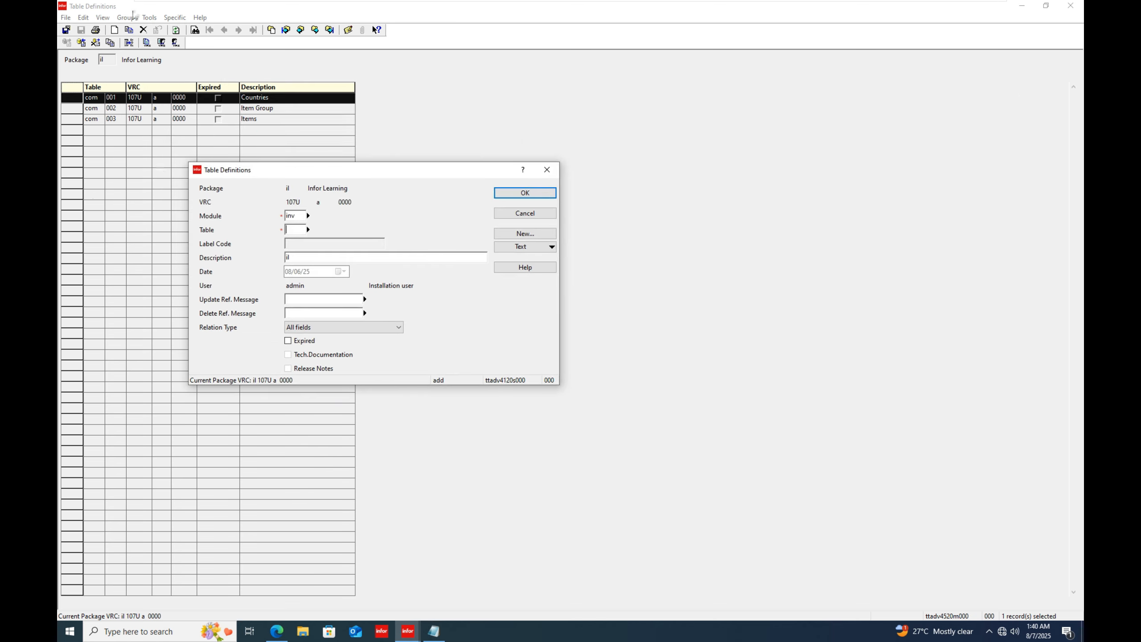
pyautogui.write('004')
pyautogui.press('Tab')
pyautogui.hotkey('shift', 'Tab')
pyautogui.press('BackSpace')
pyautogui.write('001')
pyautogui.press('Tab')
pyautogui.write('Warehouse')
pyautogui.hotkey('ctrl', 's')
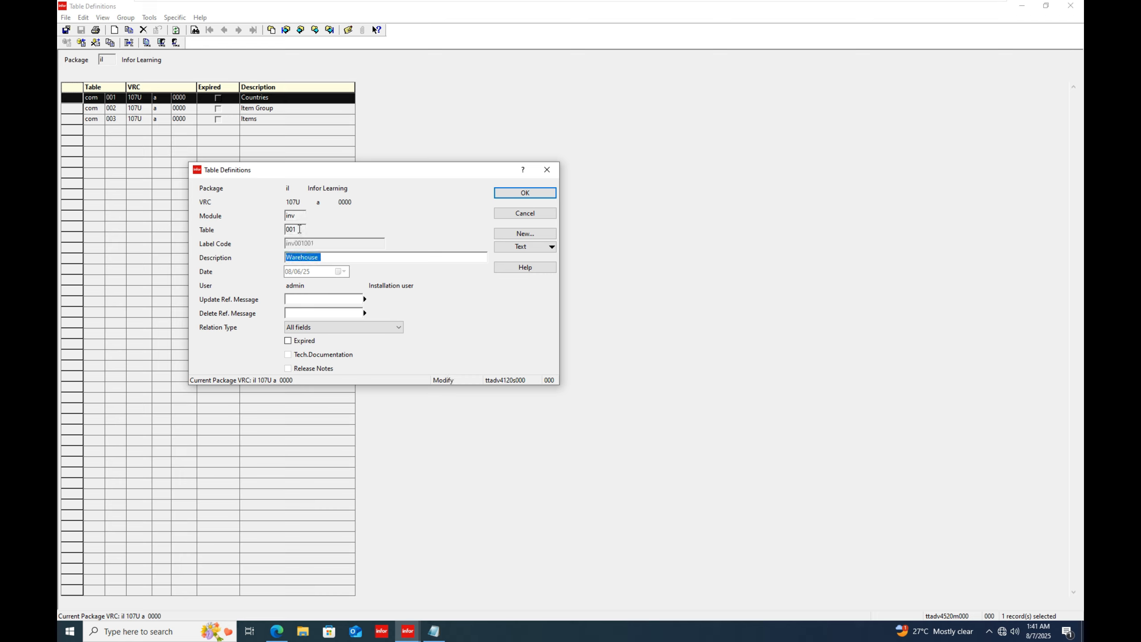
# - Add a table definition in module inv with number 002 and description "Receipts", save it and return to the table list
pyautogui.hotkey('ctrl', 'n')
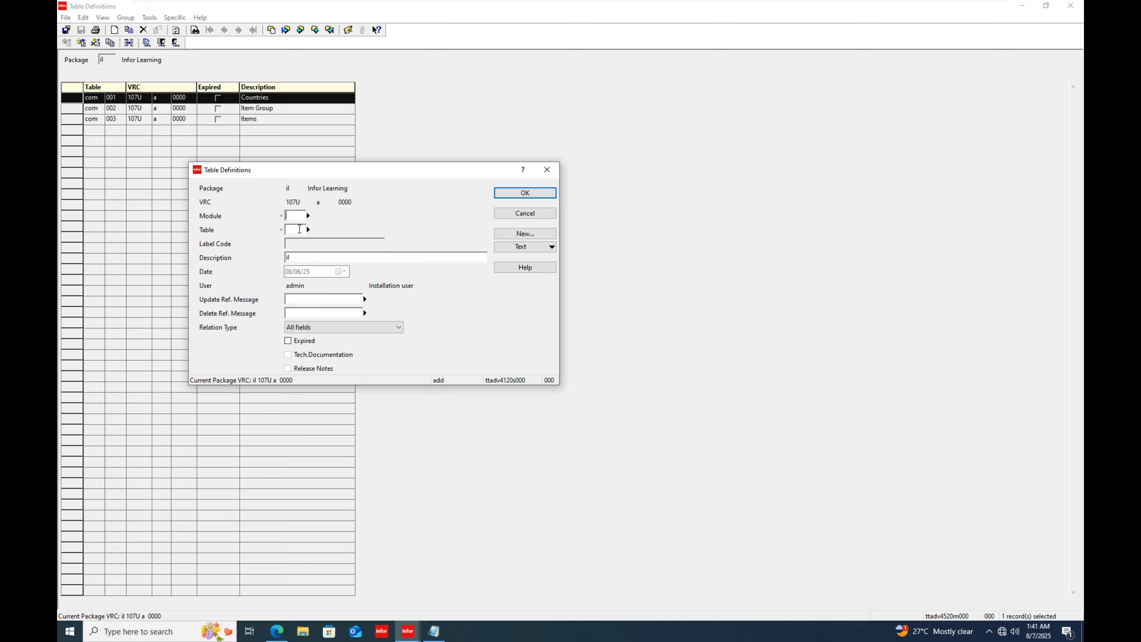
pyautogui.write('inv')
pyautogui.write('002')
pyautogui.write('Rece')
pyautogui.write('ipts')
pyautogui.hotkey('ctrl', 's')
pyautogui.press('Return')
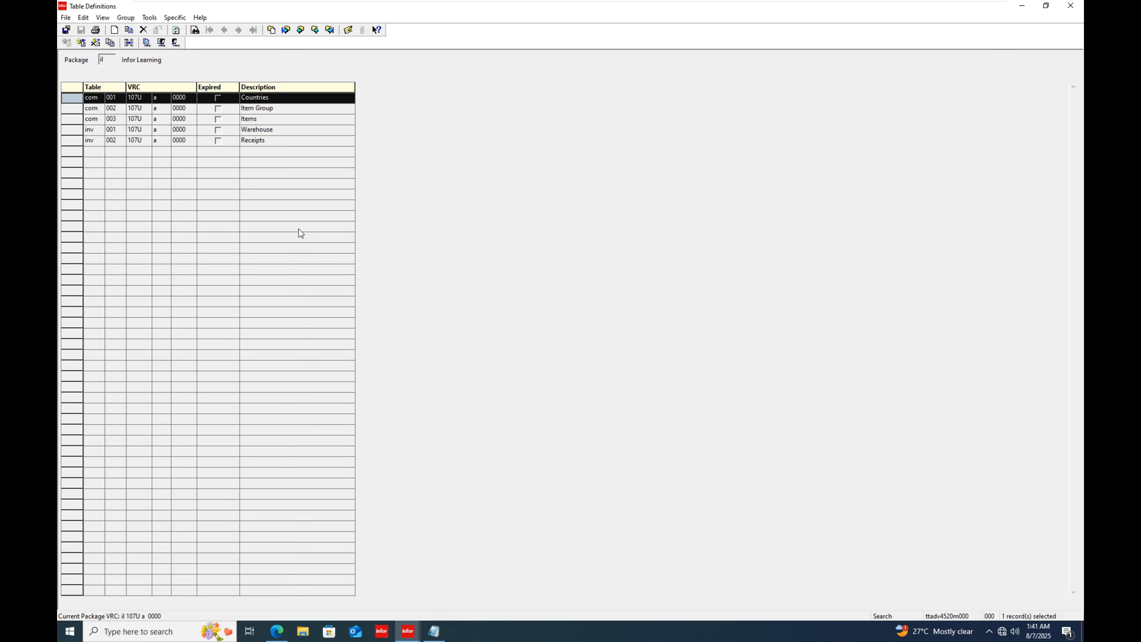
# - Create and save a table definition in module pur with table number 001 and the description "Purchase Order Header"
pyautogui.hotkey('ctrl', 'n')
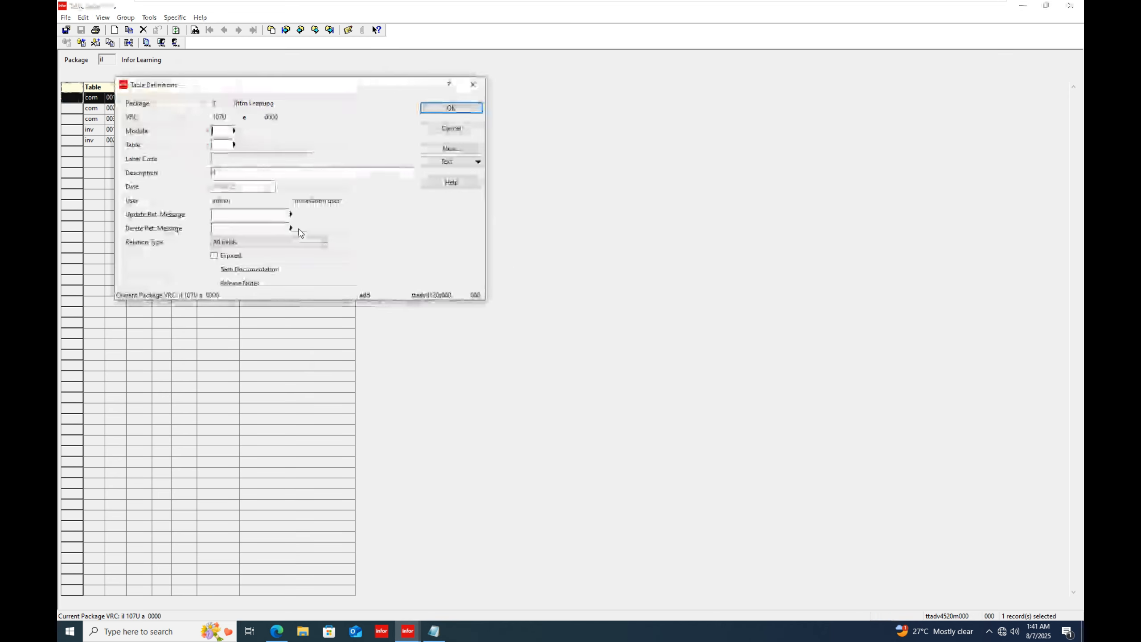
pyautogui.write('pur')
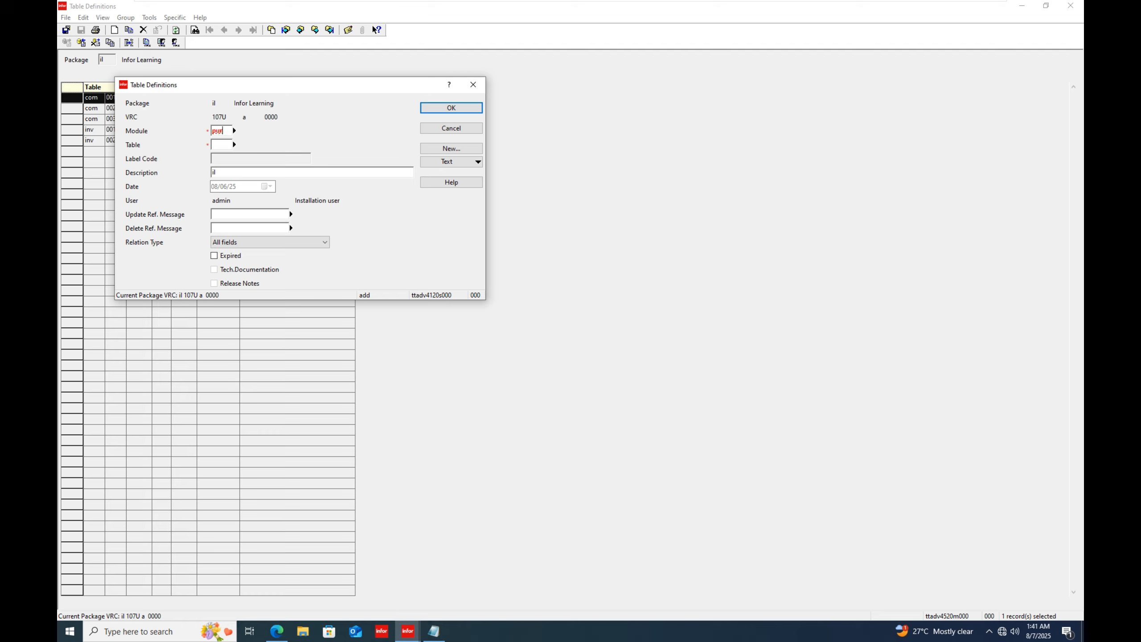
pyautogui.press('Tab')
pyautogui.write('00')
pyautogui.write('3')
pyautogui.press('Tab')
pyautogui.write('Purchase Order Header')
pyautogui.hotkey('ctrl', 's')
# - Add a table definition in module pur with number 002 and description "Purchase Order Lines", save it and return to the table list
pyautogui.hotkey('ctrl', 'n')
pyautogui.write('pur')
pyautogui.press('Tab')
pyautogui.write('002')
pyautogui.press('Tab')
pyautogui.write('Purchase Order Lines')
pyautogui.hotkey('ctrl', 's')
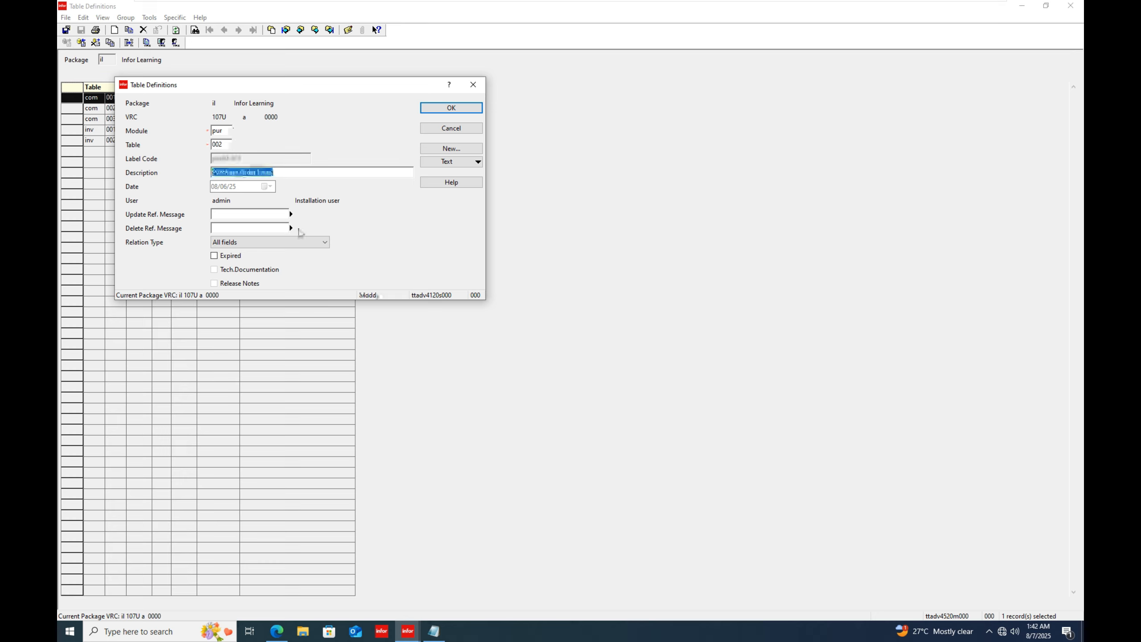
pyautogui.press('Return')
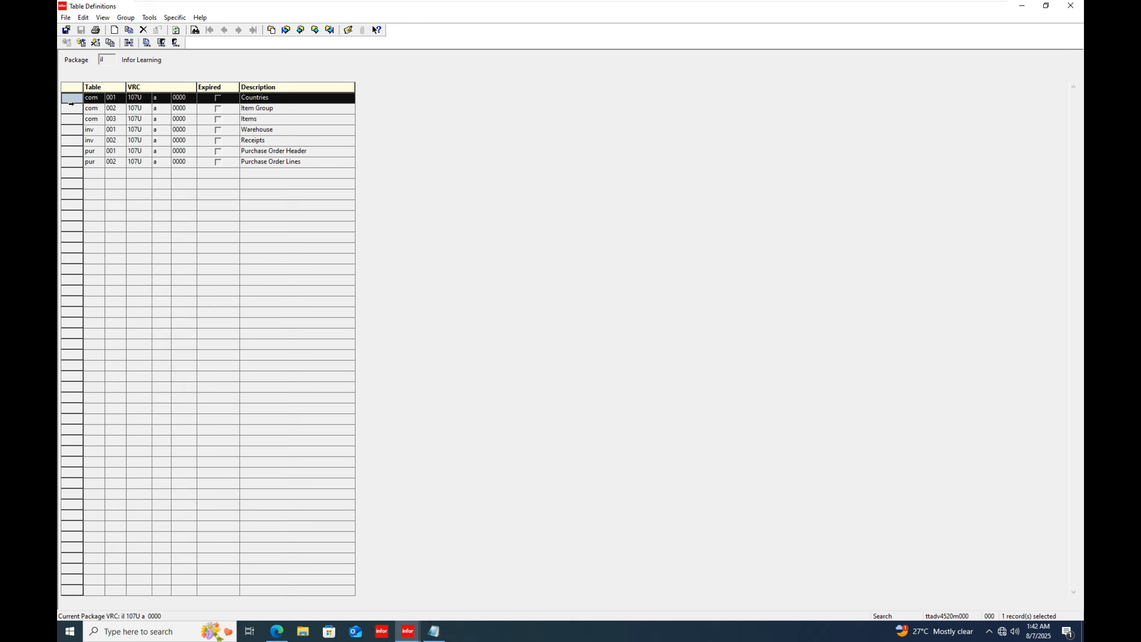
# - Review the created table definitions module by module, highlighting the com, inv and pur rows in turn
pyautogui.hotkey('shift', 'Down')
pyautogui.hotkey('shift', 'Down')
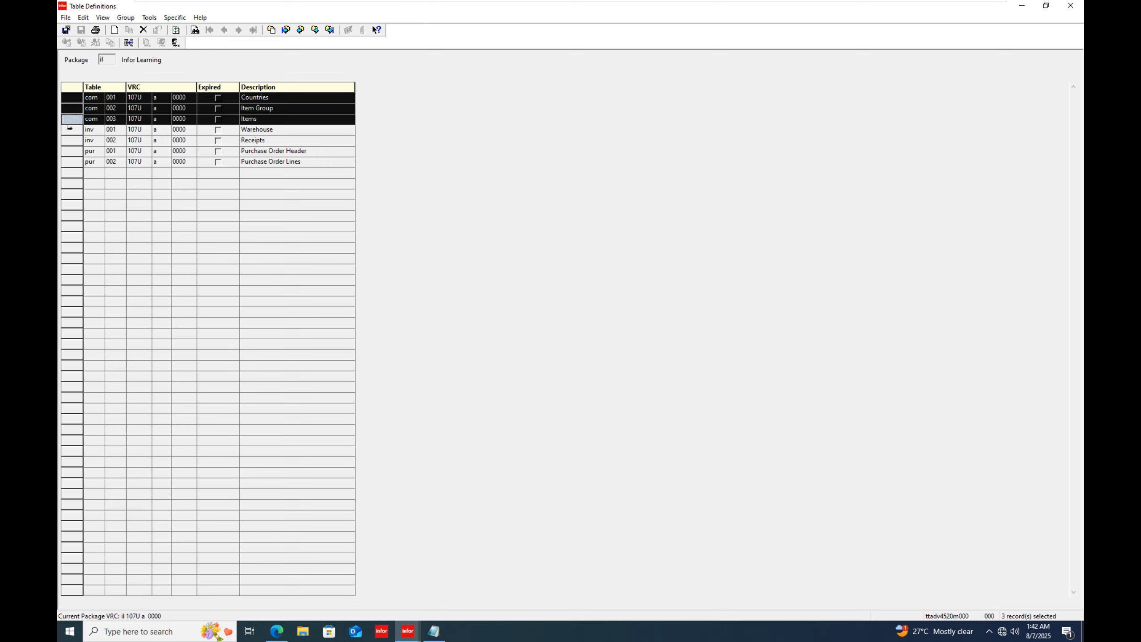
pyautogui.click(68, 131)
pyautogui.hotkey('shift', 'Down')
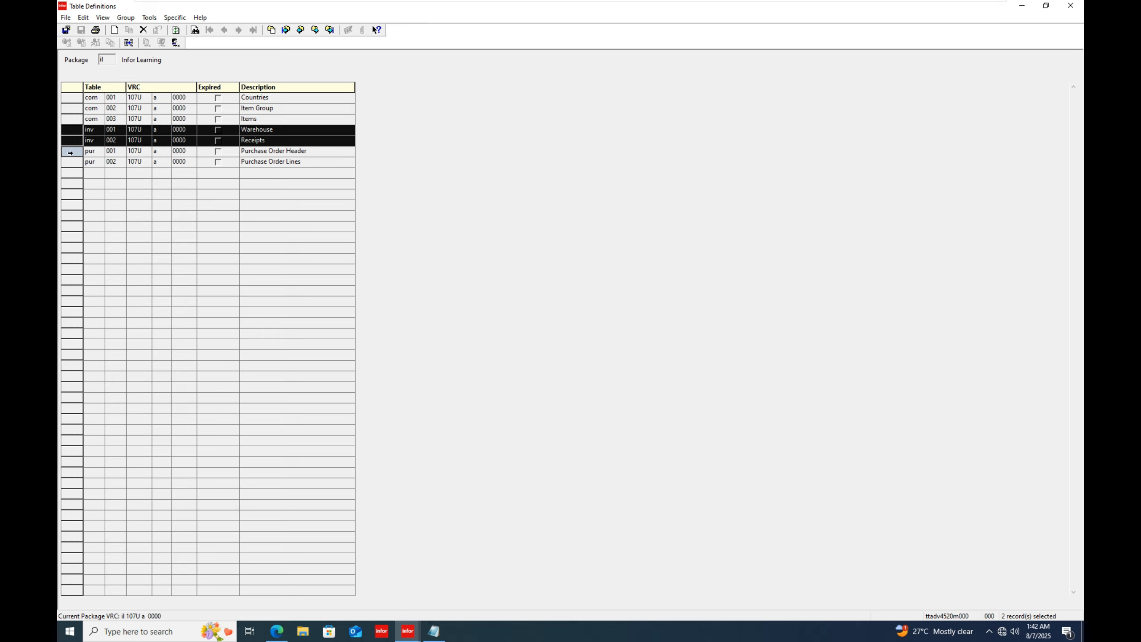
pyautogui.click(70, 153)
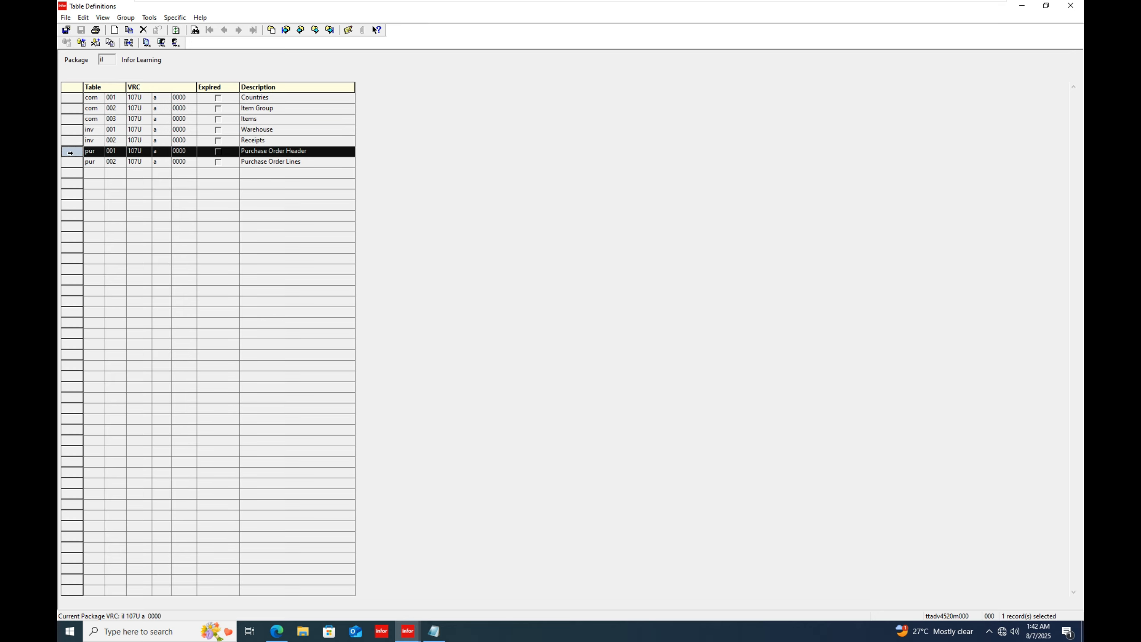
pyautogui.hotkey('shift', 'Down')
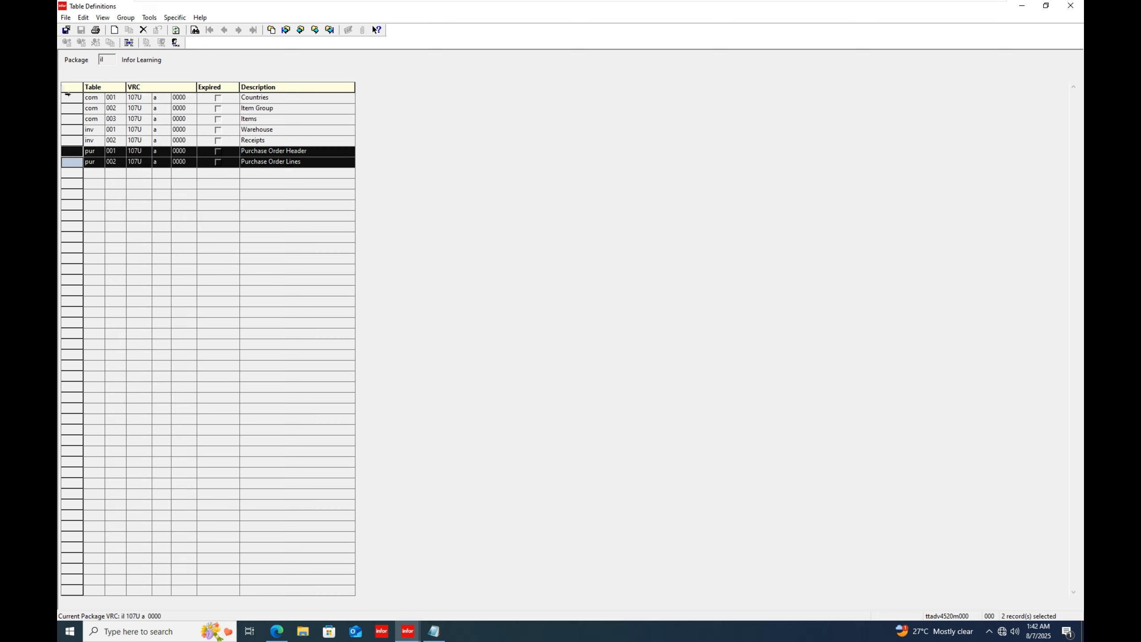
pyautogui.click(67, 96)
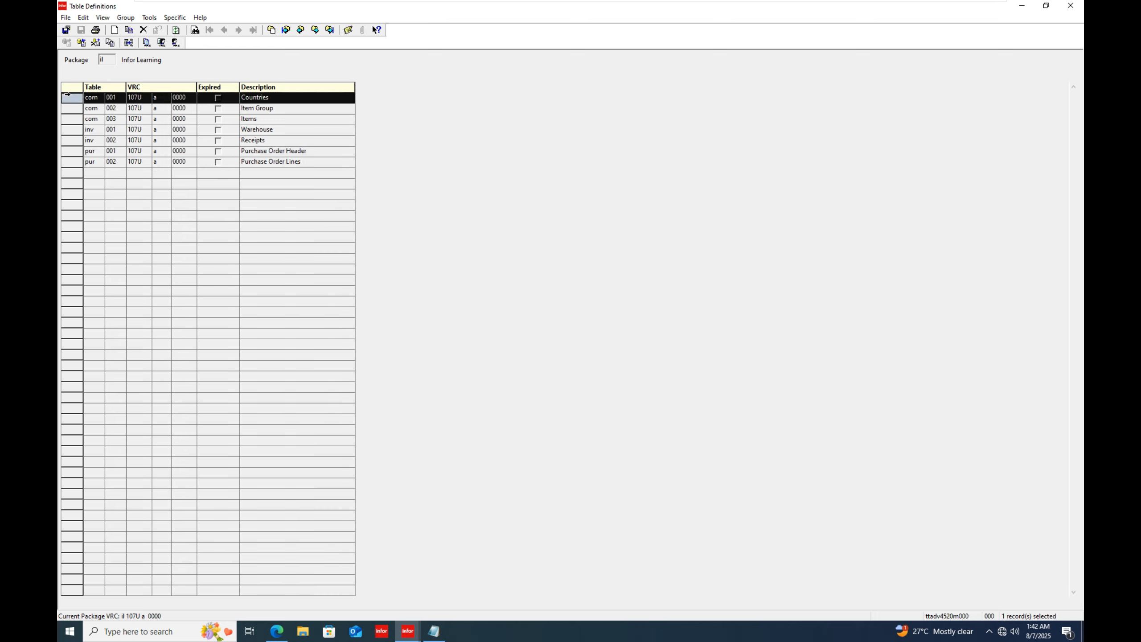
# - Open the details of the Countries table definition com 001 and maximize its window
pyautogui.doubleClick(67, 95)
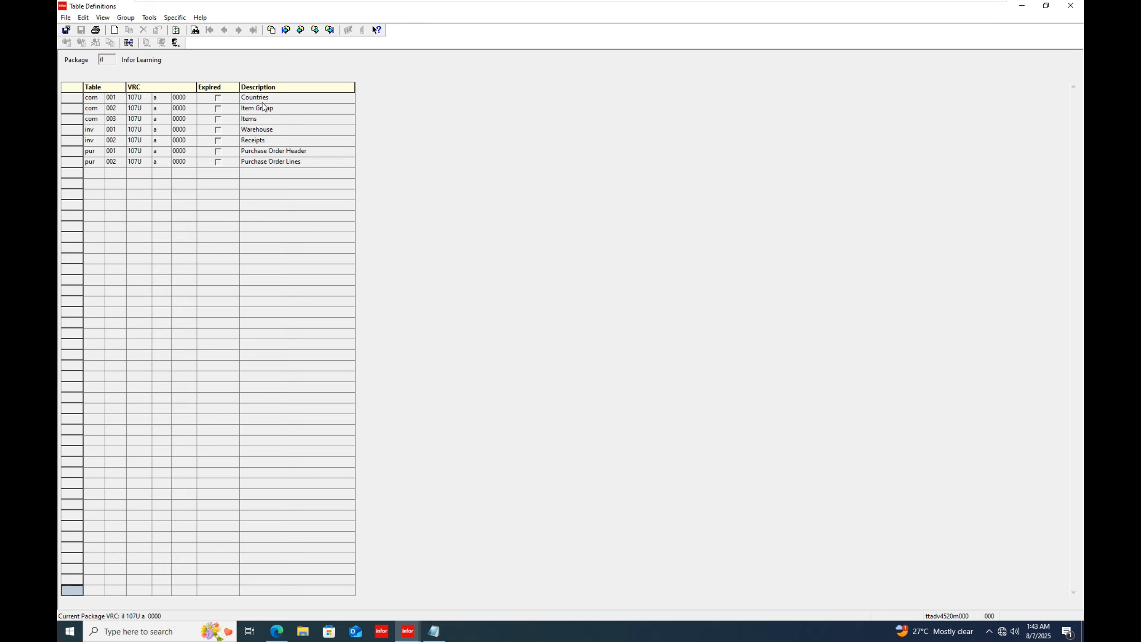
pyautogui.doubleClick(292, 101)
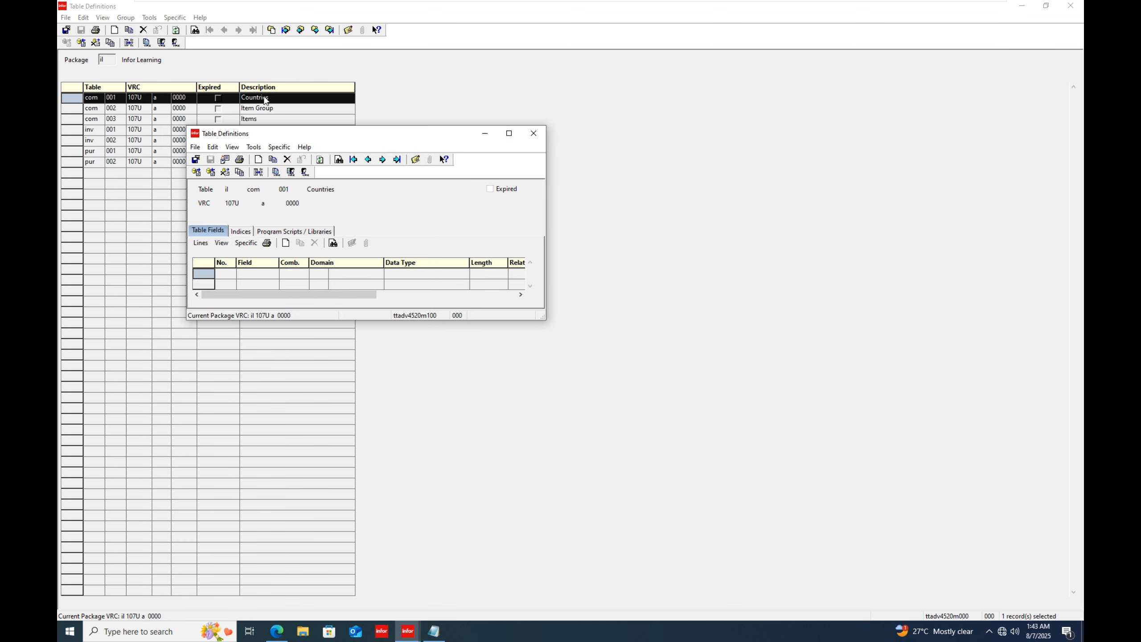
pyautogui.click(508, 136)
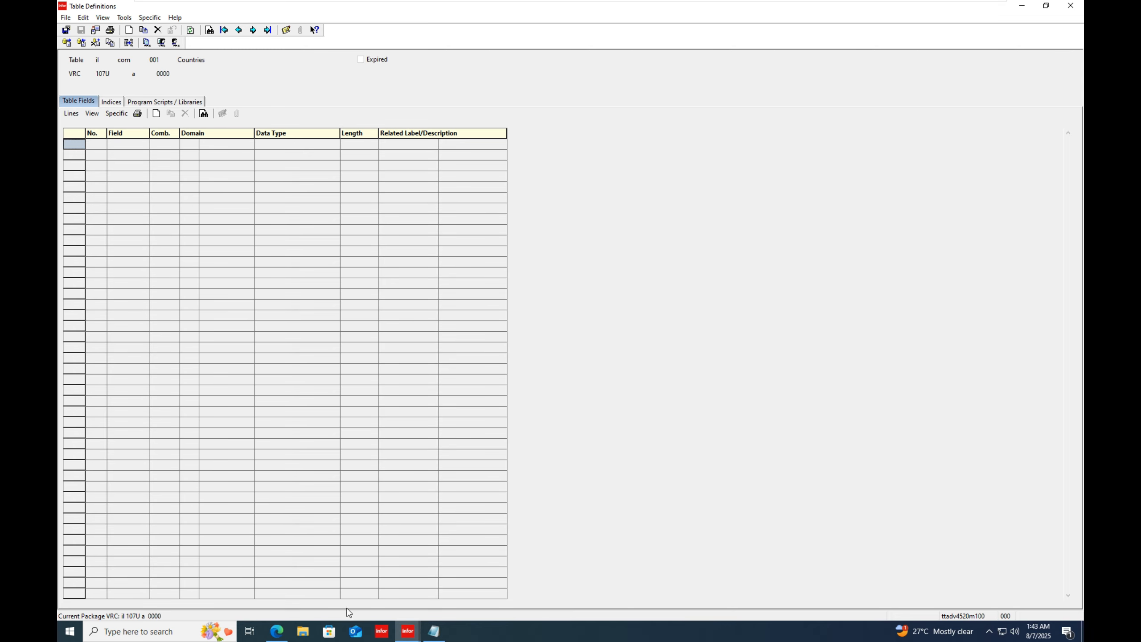
# - Switch to the data model PDF in Edge, check the field names, types and sizes of the Countries table, and return to Infor LN
pyautogui.click(278, 634)
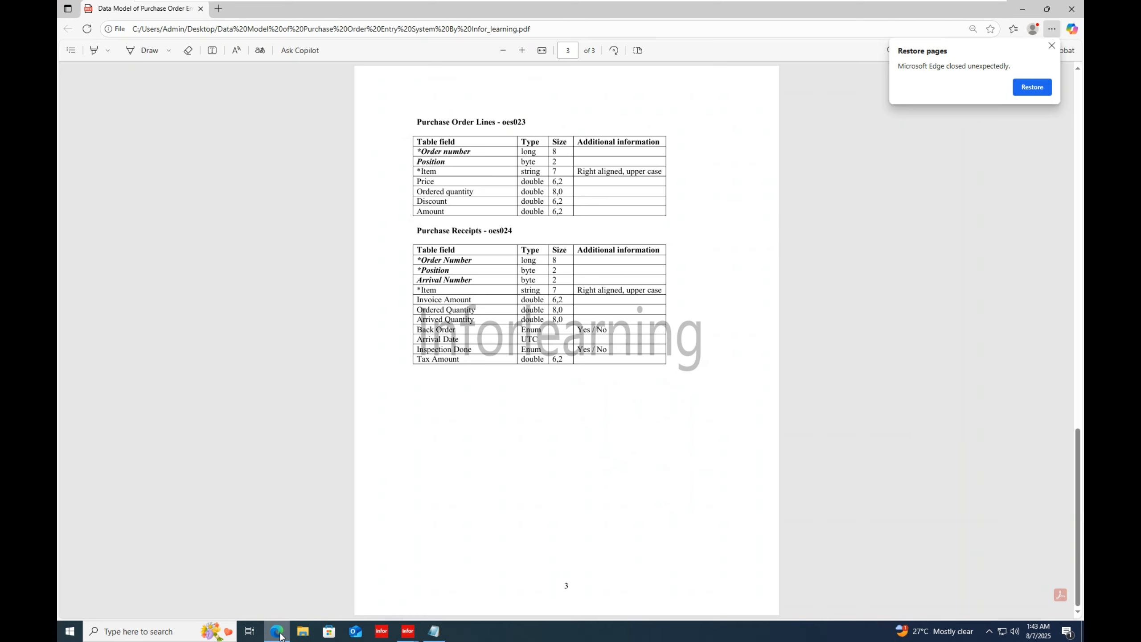
pyautogui.scroll(20, 606, 433)
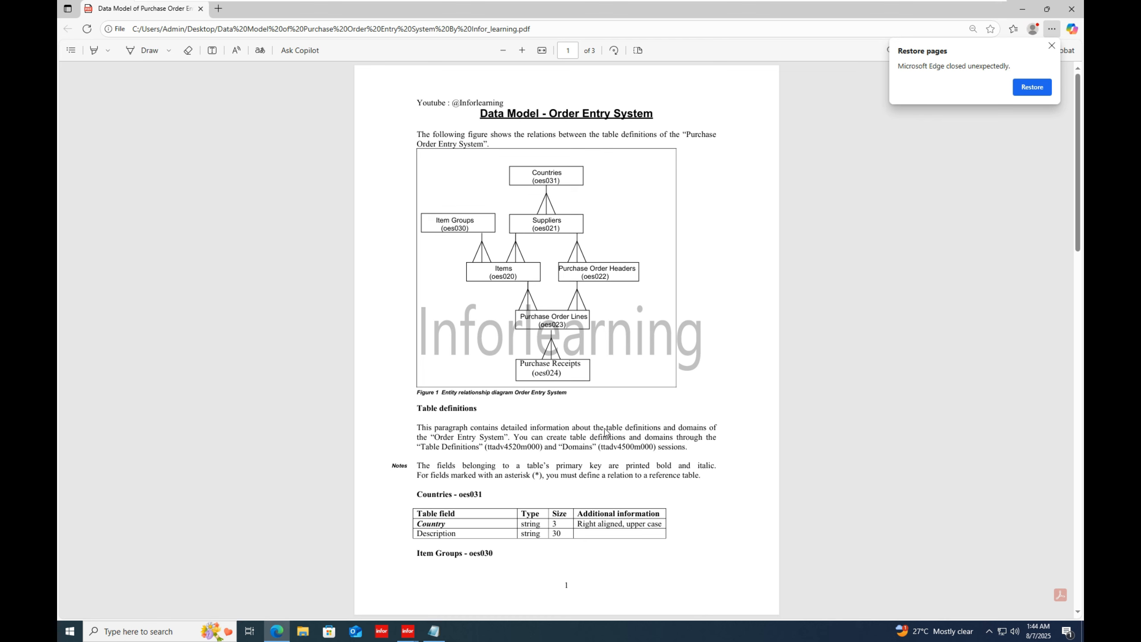
pyautogui.scroll(-5, 605, 432)
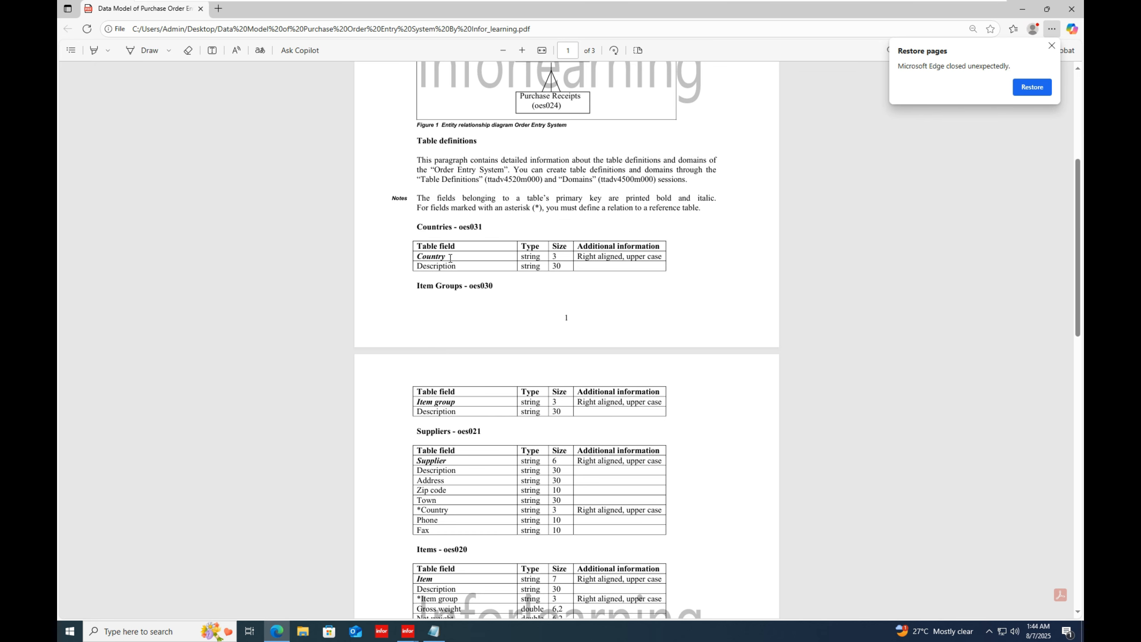
pyautogui.moveTo(450, 259); pyautogui.dragTo(412, 258)
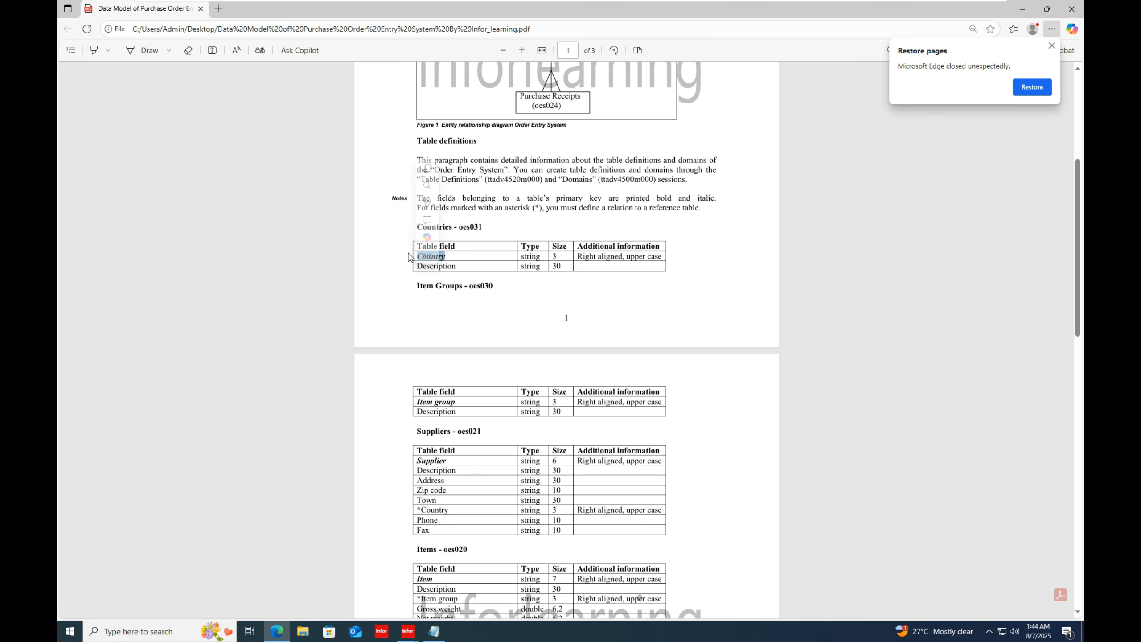
pyautogui.click(530, 258)
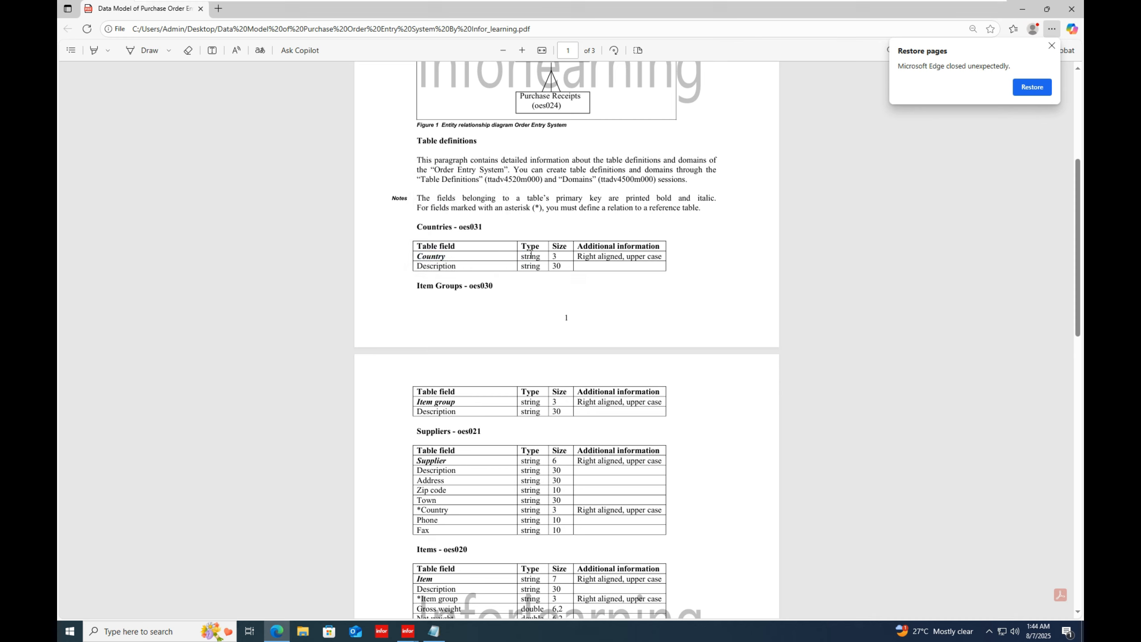
pyautogui.moveTo(530, 255); pyautogui.dragTo(551, 255)
pyautogui.moveTo(565, 257); pyautogui.dragTo(573, 257)
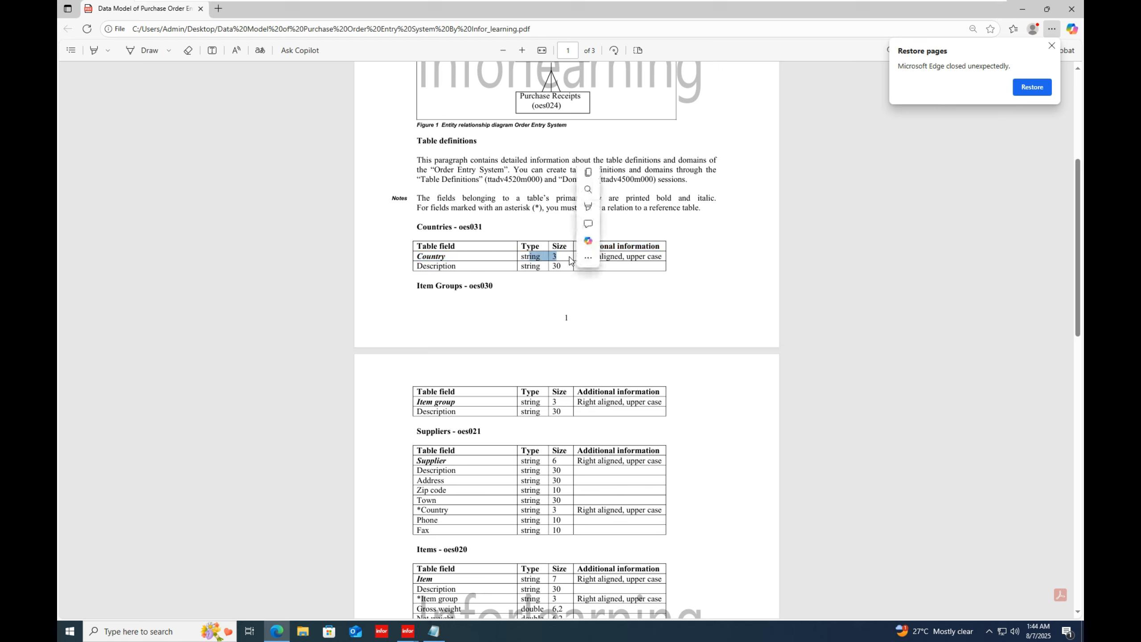
pyautogui.doubleClick(440, 266)
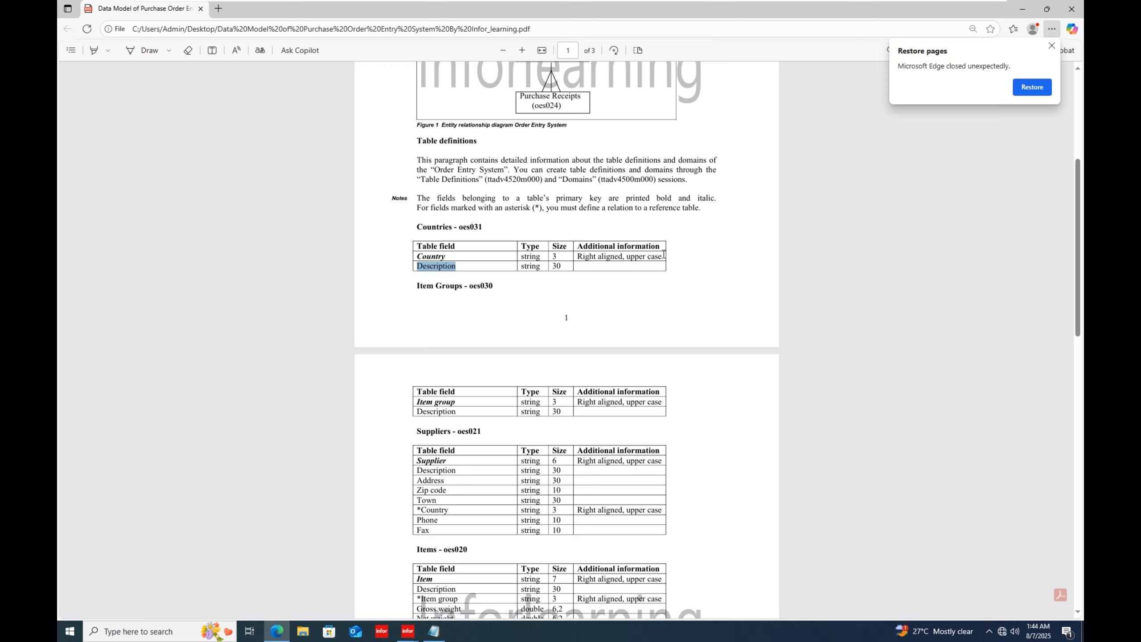
pyautogui.click(1028, 10)
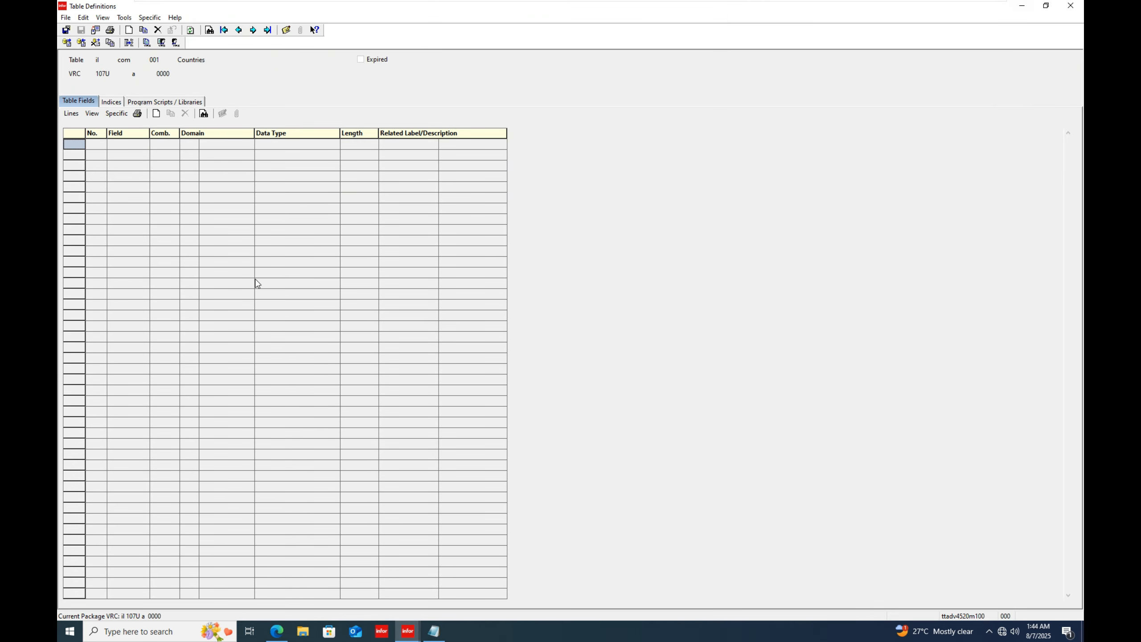
# - Start a new field in the Countries table with the field name cnty and the domain package il
pyautogui.hotkey('ctrl', 'n')
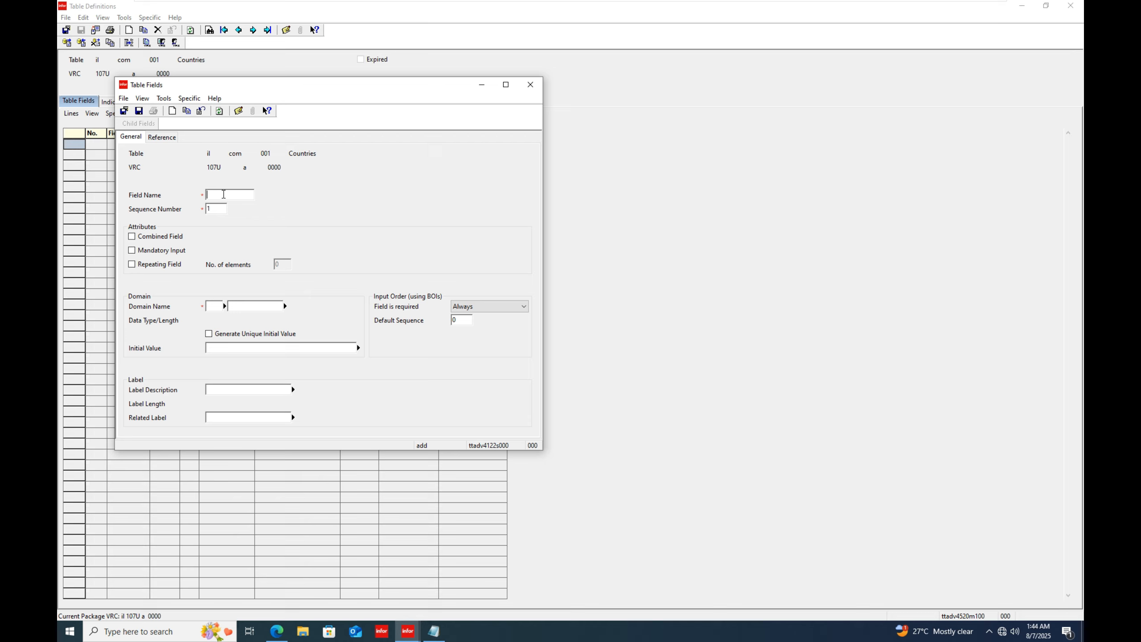
pyautogui.write('cnty')
pyautogui.press('Tab')
pyautogui.press('Tab')
pyautogui.press('Tab')
pyautogui.press('Tab')
pyautogui.click(209, 307)
pyautogui.click(211, 307)
pyautogui.write('il')
pyautogui.press('Tab')
pyautogui.press('Return')
pyautogui.hotkey('ctrl', 'b')
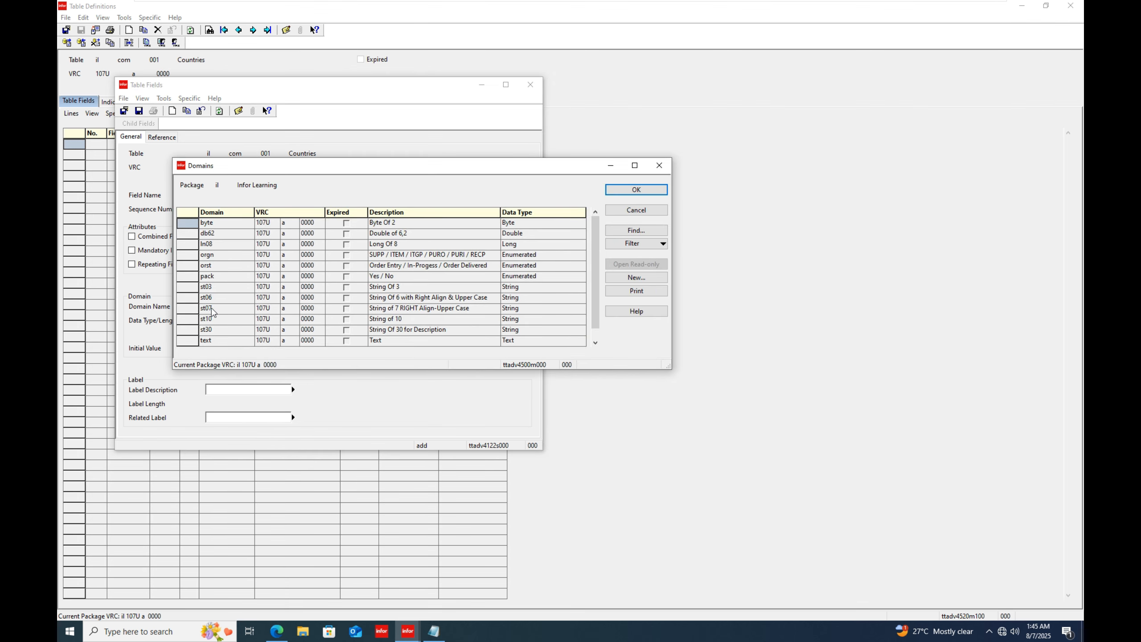
pyautogui.press('Escape')
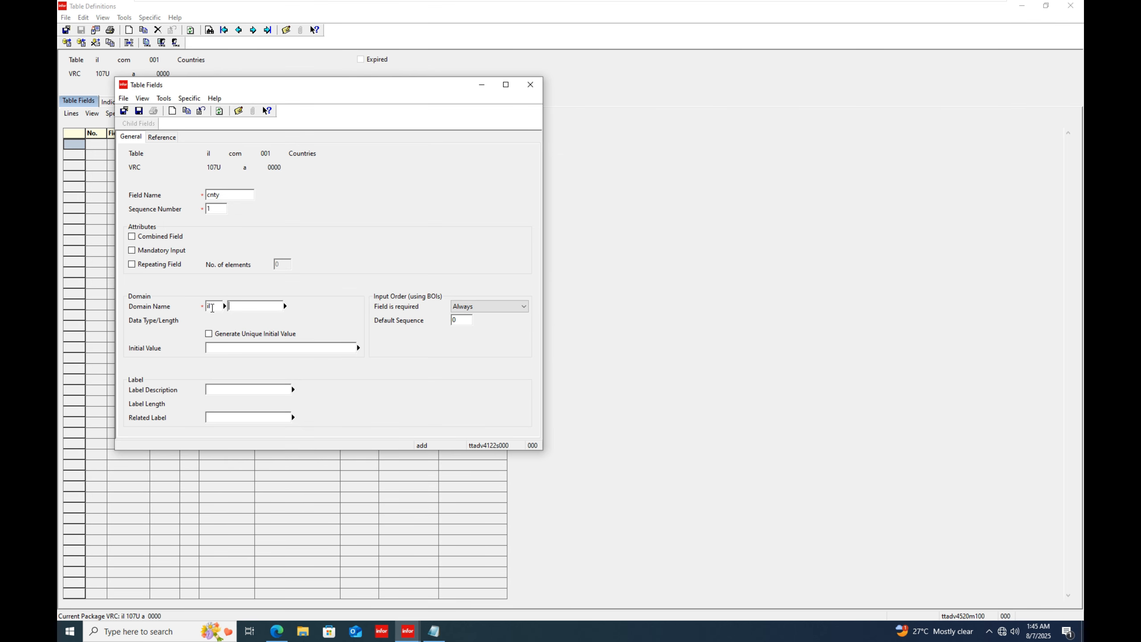
pyautogui.click(212, 308)
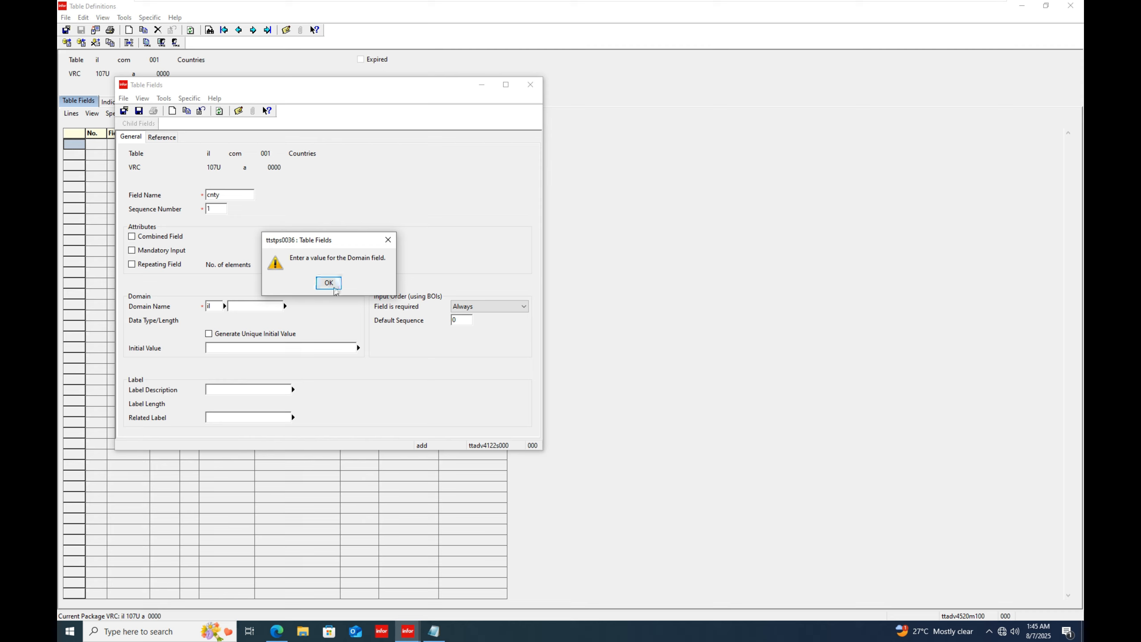
pyautogui.click(333, 285)
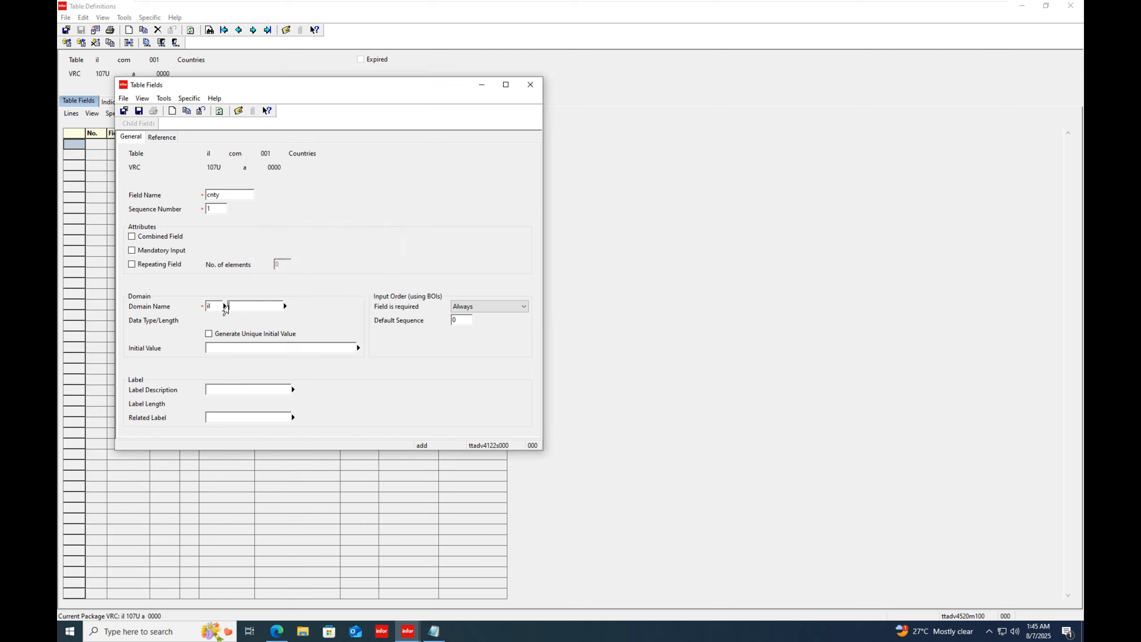
# - Assign the st03 domain, described as "String Of 3", to the cnty field from the list of il domains
pyautogui.write('std')
pyautogui.press('Tab')
pyautogui.press('Return')
pyautogui.click(224, 307)
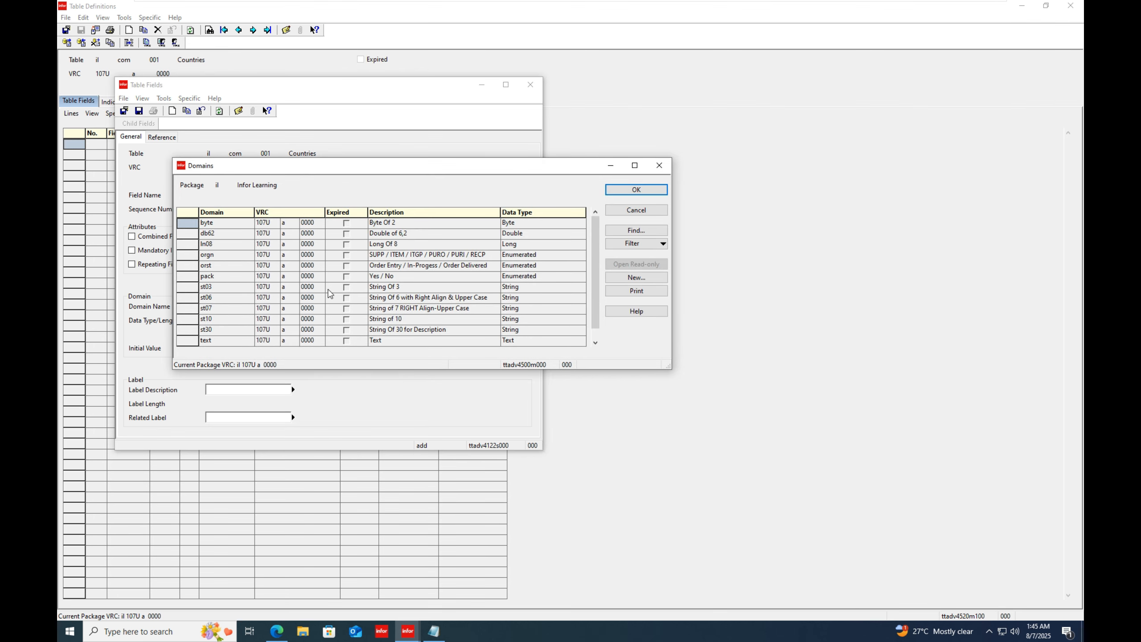
pyautogui.scroll(-1, 300, 300)
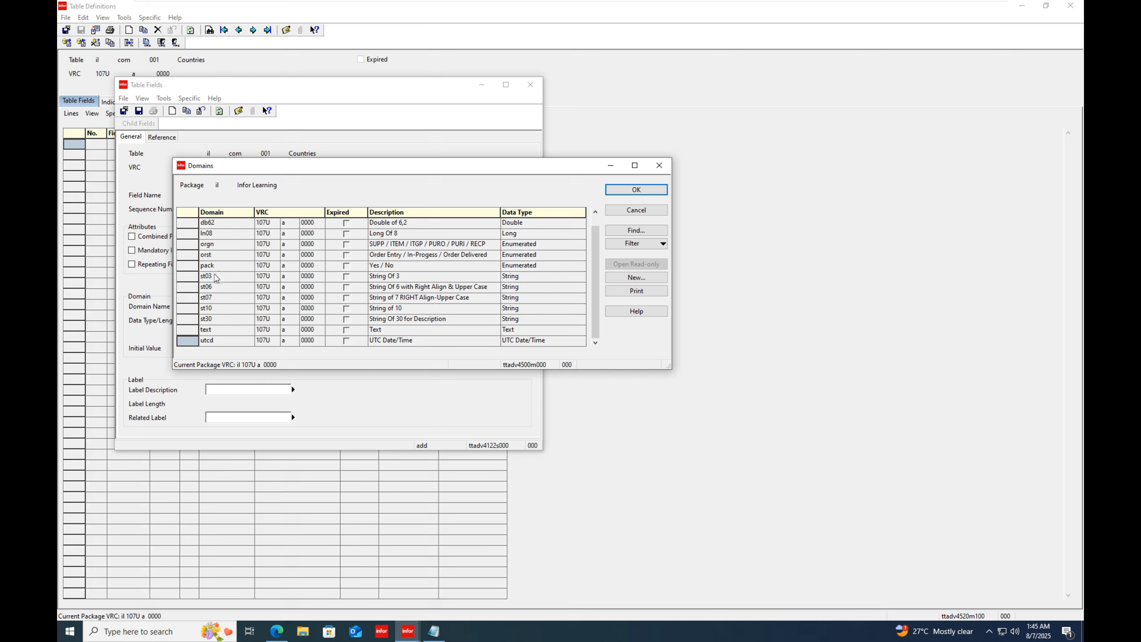
pyautogui.click(216, 276)
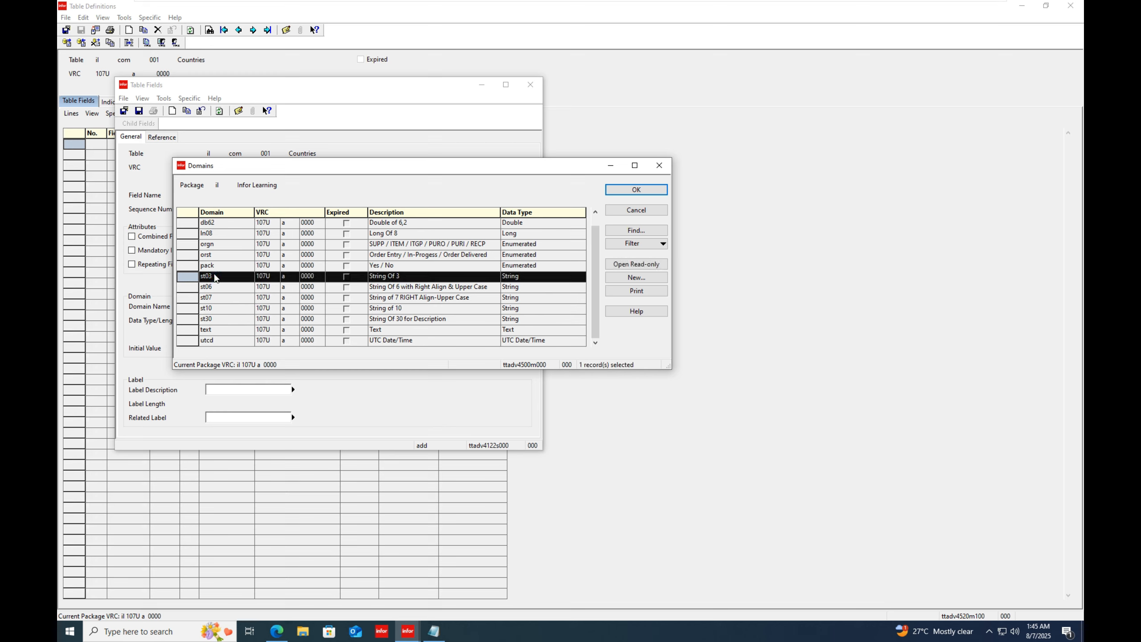
pyautogui.doubleClick(216, 277)
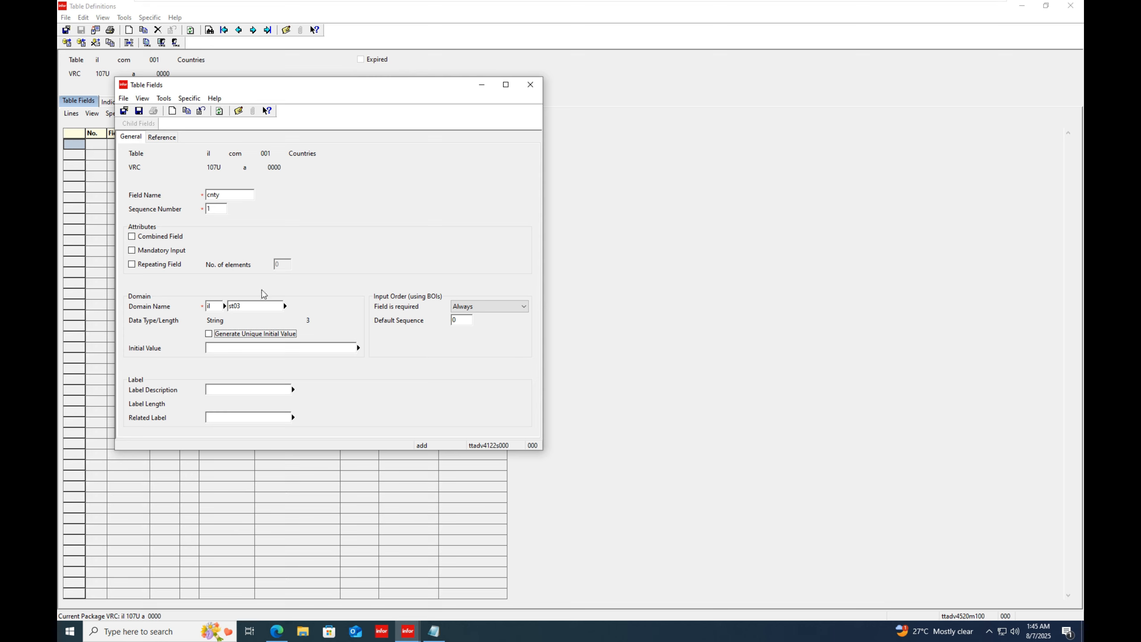
# - Examine the list of il domains available for the cnty field, including their descriptions and data types, and return to the field details
pyautogui.click(266, 306)
pyautogui.doubleClick(266, 306)
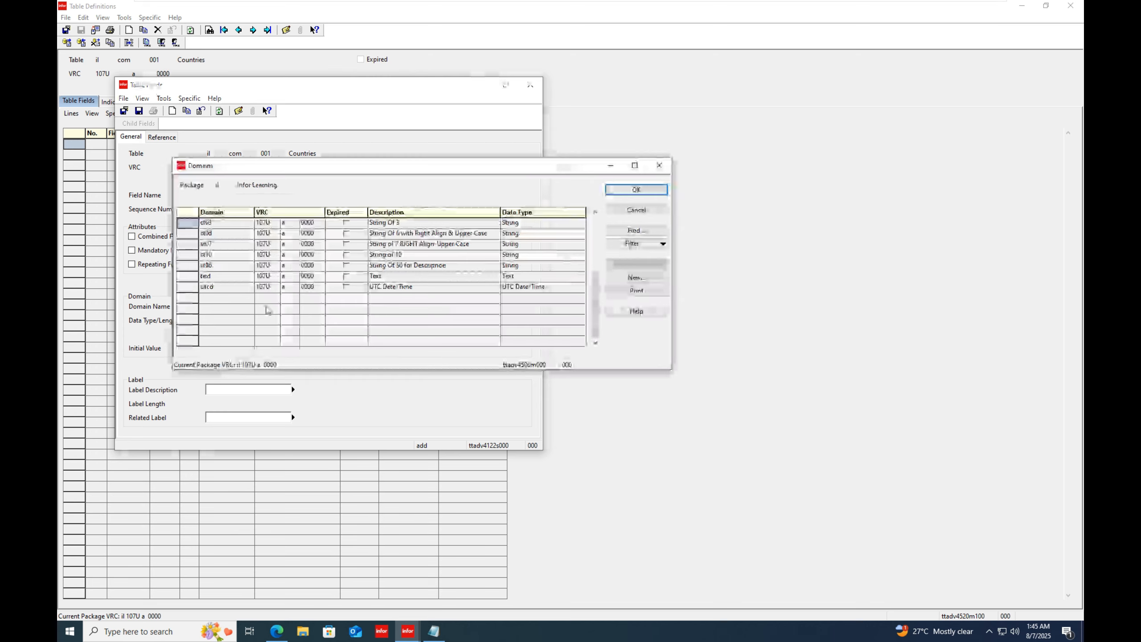
pyautogui.scroll(2, 267, 309)
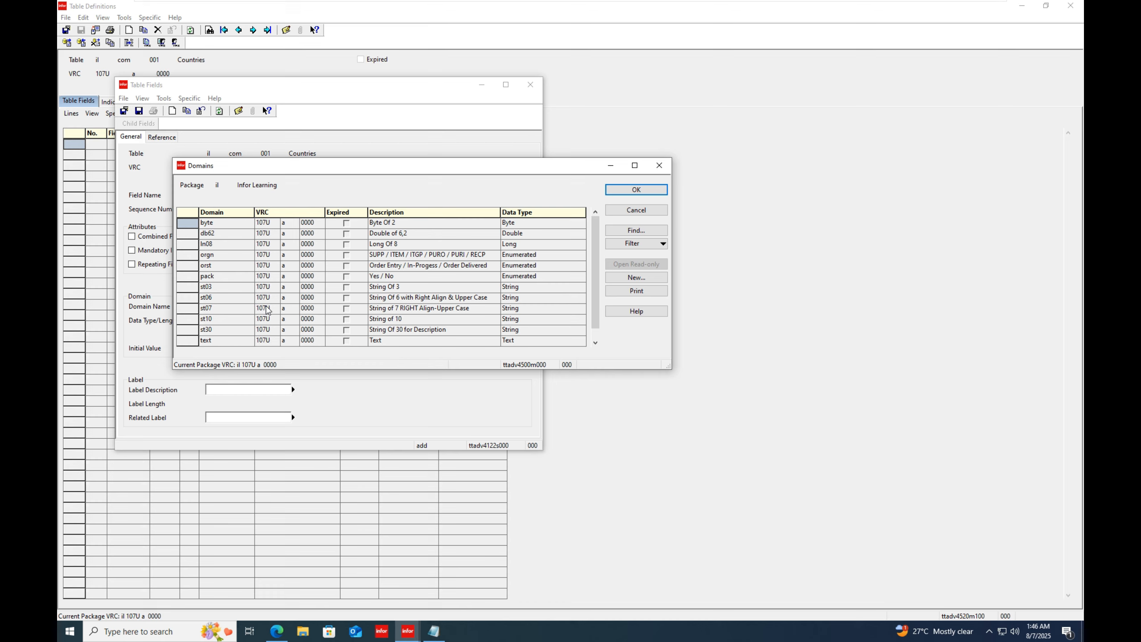
pyautogui.scroll(-1, 267, 310)
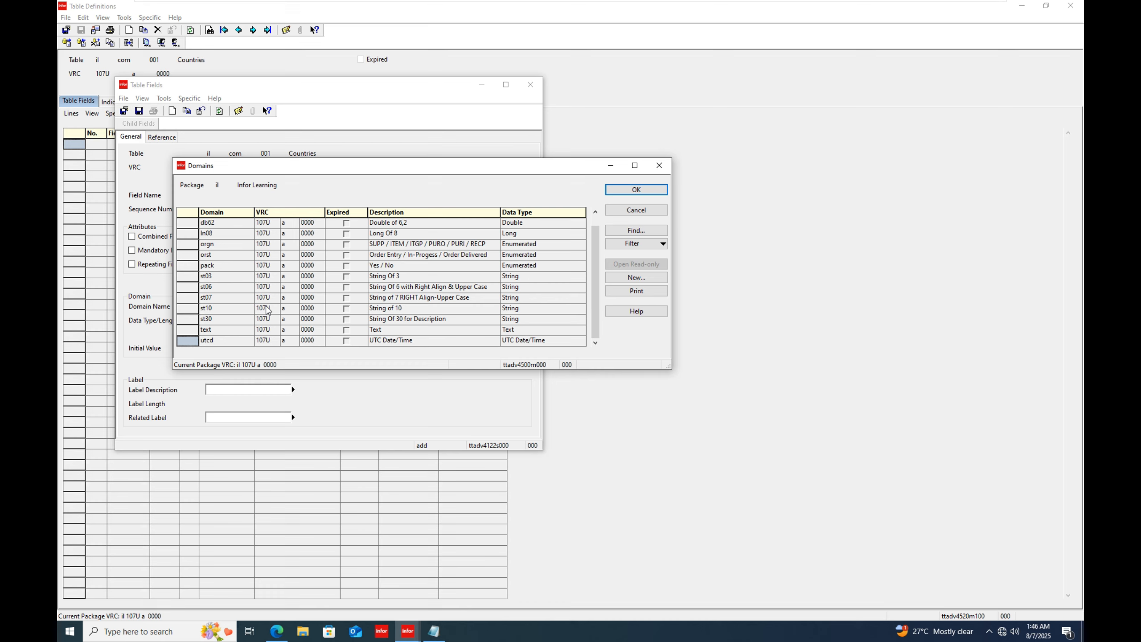
pyautogui.scroll(1, 266, 307)
pyautogui.scroll(-1, 266, 308)
pyautogui.scroll(1, 266, 307)
pyautogui.scroll(-1, 266, 308)
pyautogui.scroll(1, 318, 308)
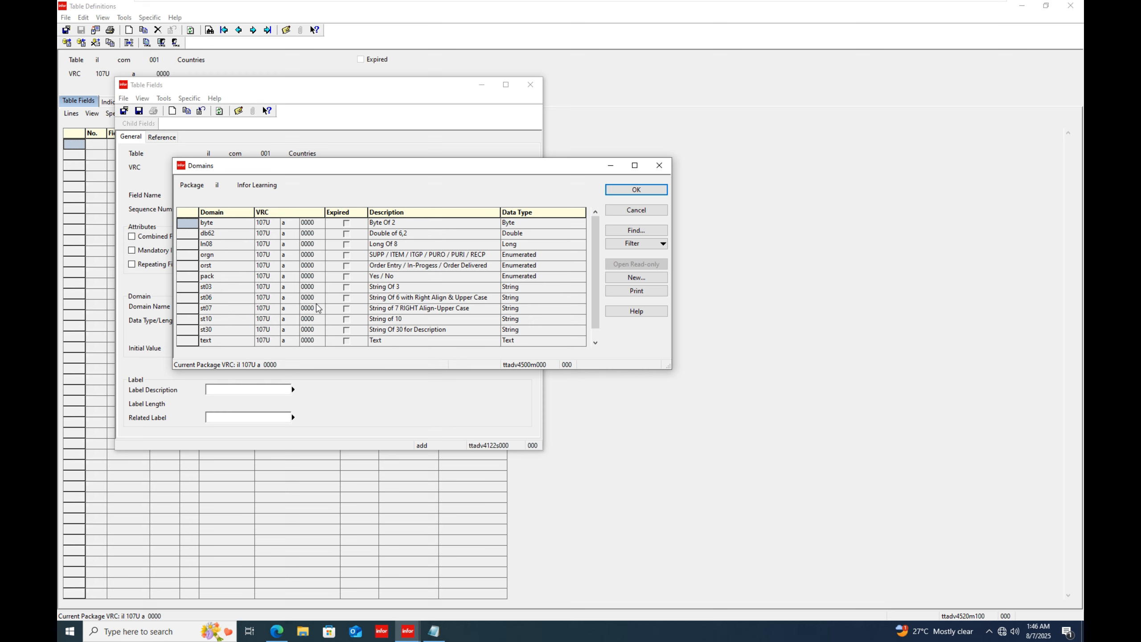
pyautogui.doubleClick(316, 306)
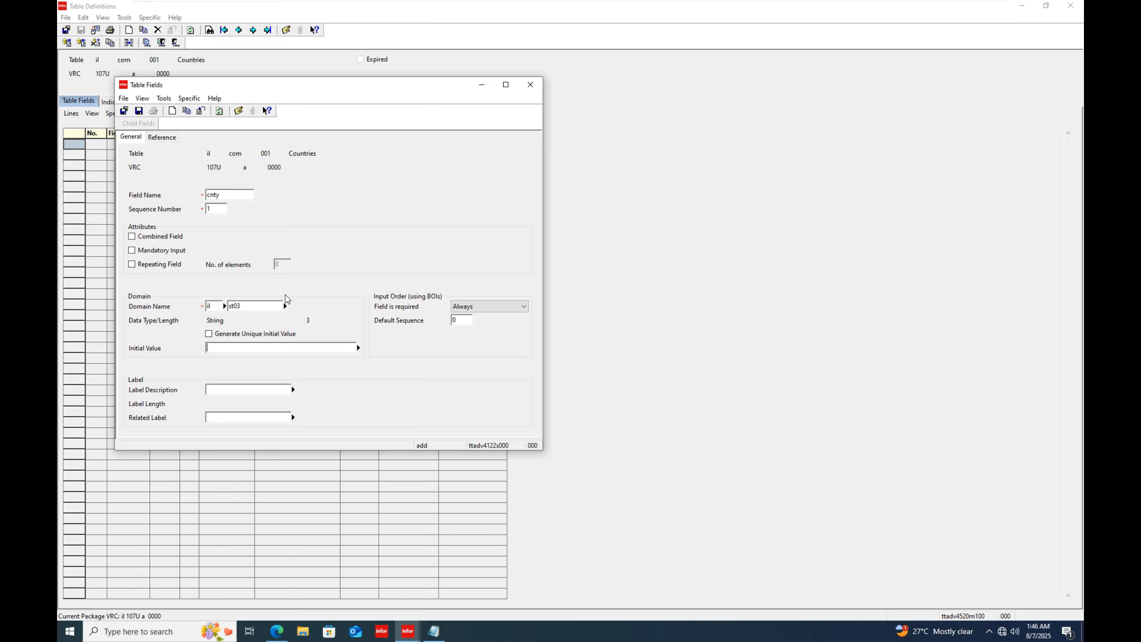
# - Give the cnty field the label description Country, save the field and close its details
pyautogui.press('Tab')
pyautogui.click(245, 348)
pyautogui.press('Tab')
pyautogui.press('Tab')
pyautogui.press('Tab')
pyautogui.write('Country')
pyautogui.hotkey('ctrl', 's')
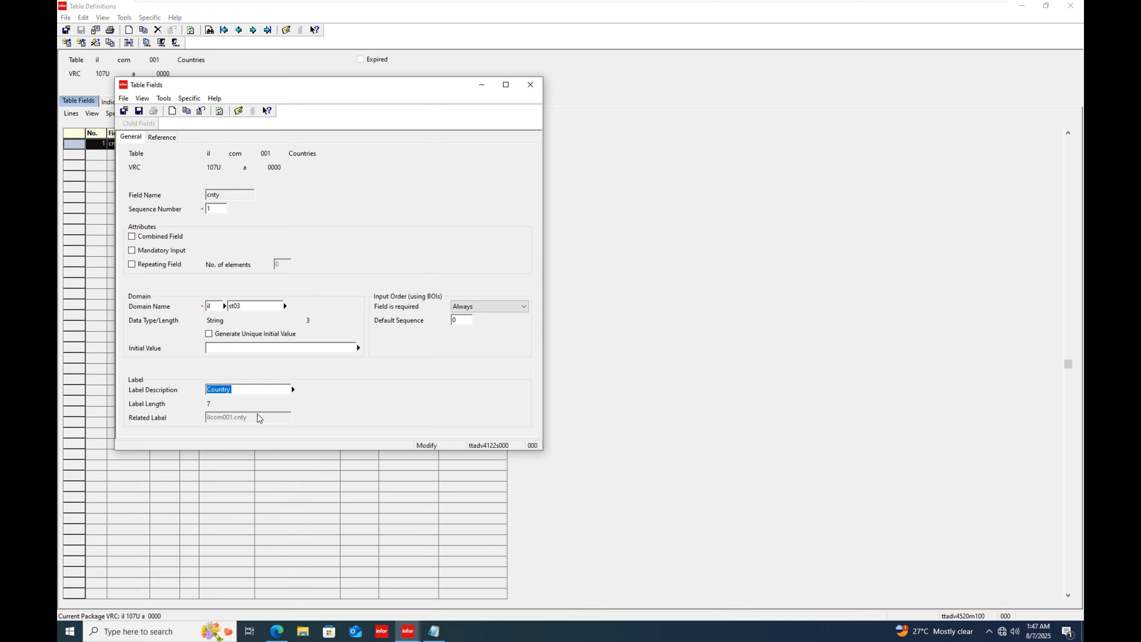
pyautogui.press('Escape')
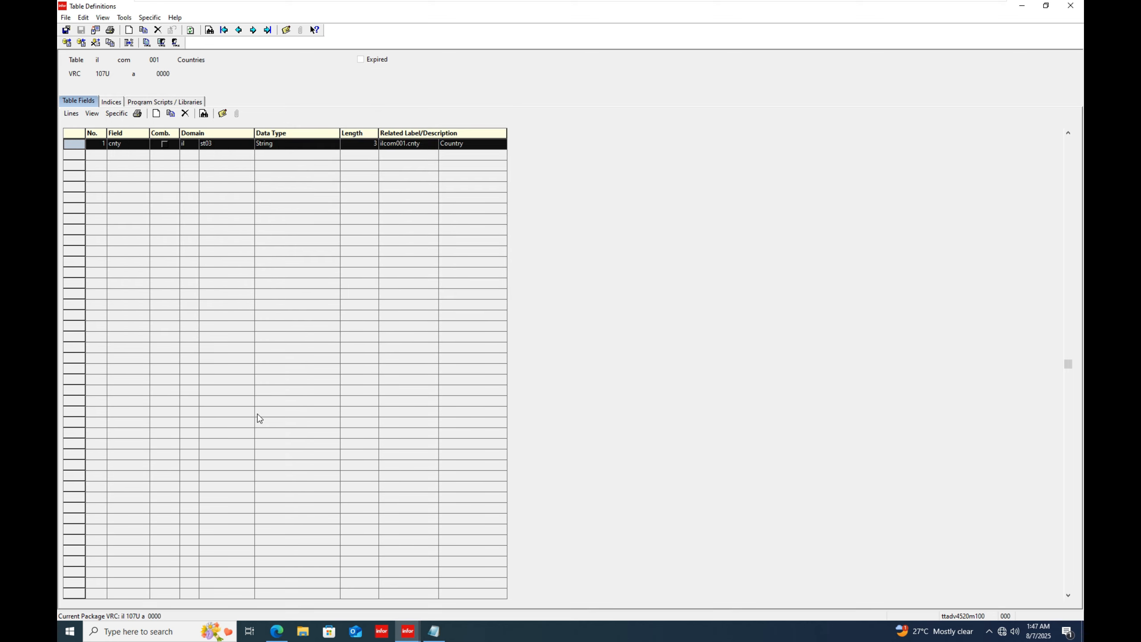
# - Start a second field in the Countries table with the field name desc
pyautogui.hotkey('ctrl', 'n')
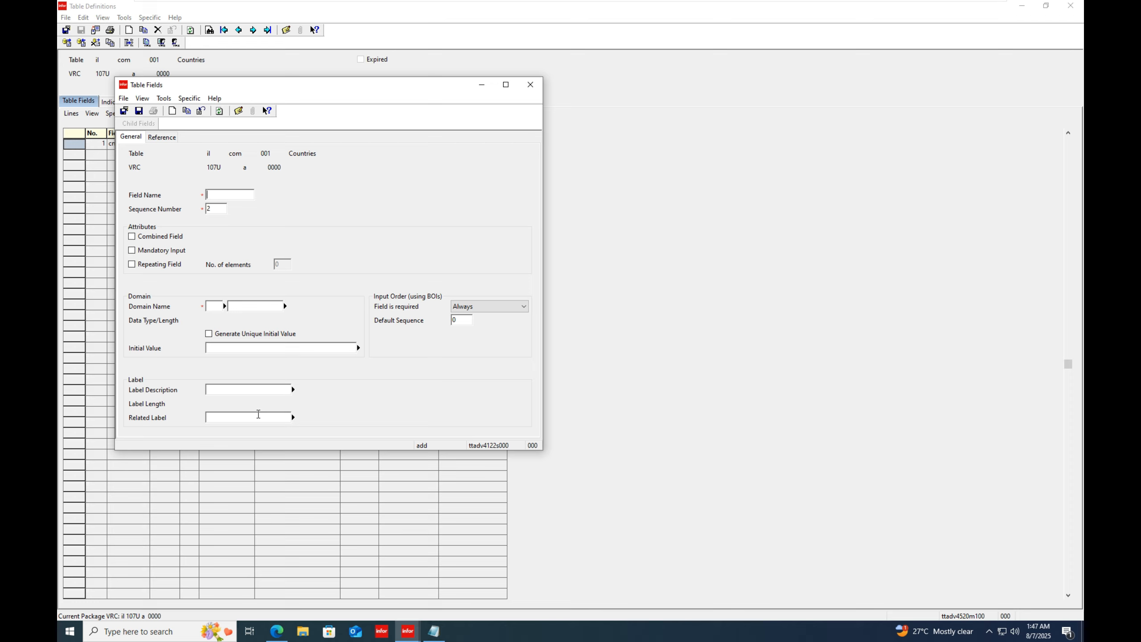
pyautogui.write('desc')
pyautogui.press('Tab')
pyautogui.hotkey('shift', 'Tab')
pyautogui.press('BackSpace')
pyautogui.write('trdjihug')
pyautogui.press('BackSpace')
pyautogui.press('BackSpace')
pyautogui.press('BackSpace')
pyautogui.press('BackSpace')
pyautogui.press('BackSpace')
pyautogui.press('BackSpace')
pyautogui.press('BackSpace')
pyautogui.press('BackSpace')
pyautogui.write('desc')
# - Switch to the Notepad notes, remove the stray T line under INV and make room for a new line below it
pyautogui.click(434, 631)
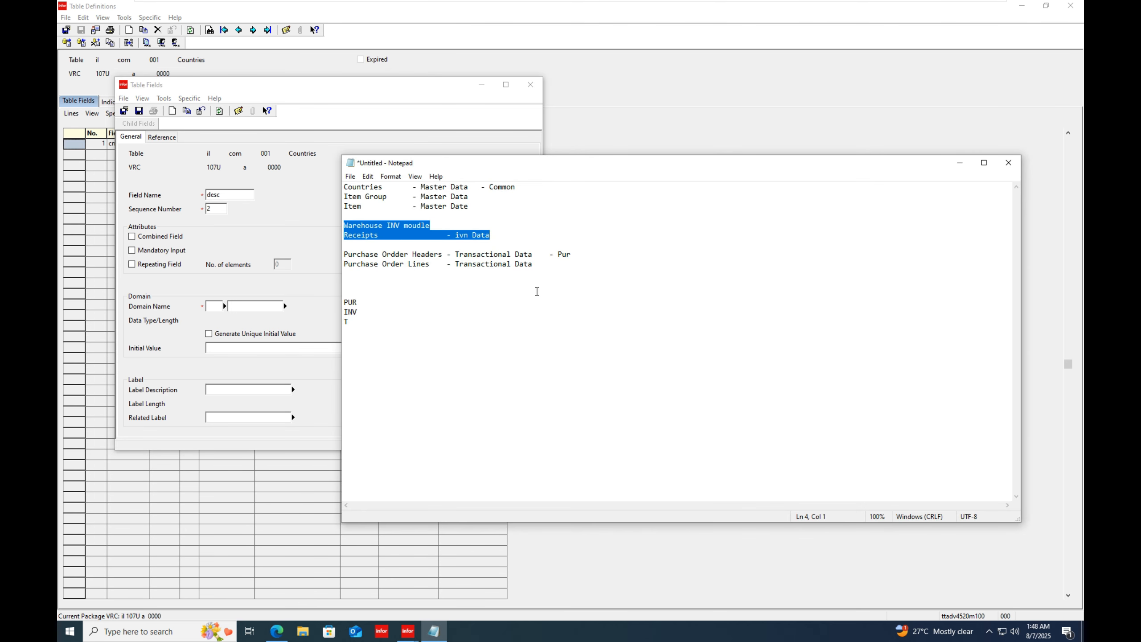
pyautogui.click(433, 299)
pyautogui.press('Return')
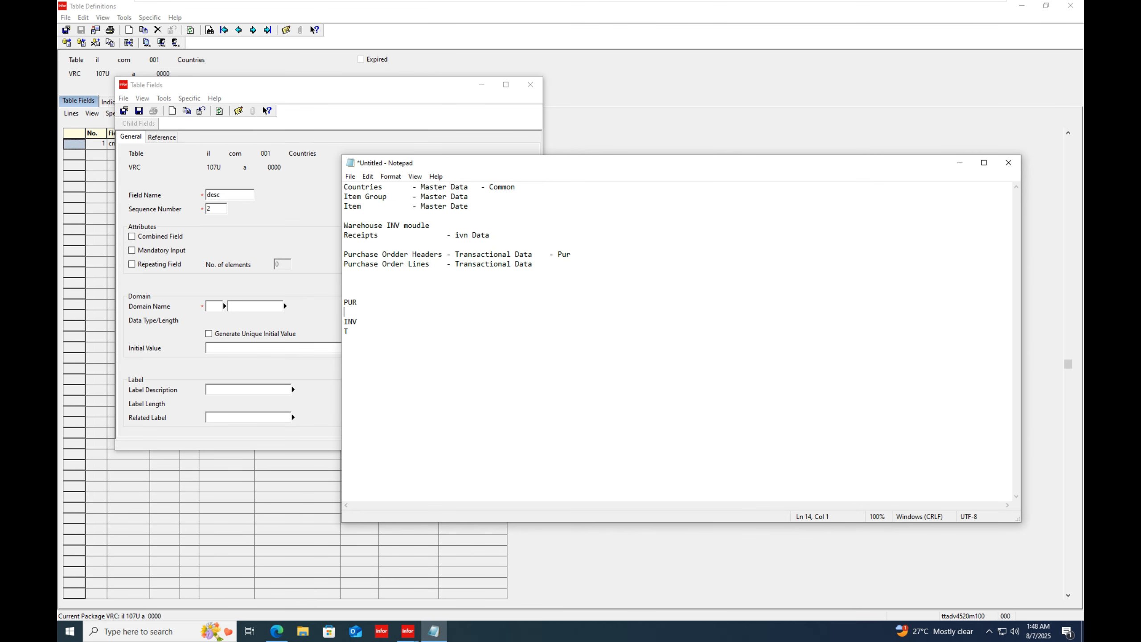
pyautogui.press('BackSpace')
pyautogui.press('Return')
pyautogui.press('Return')
pyautogui.press('BackSpace')
pyautogui.press('BackSpace')
pyautogui.press('BackSpace')
pyautogui.press('Return')
pyautogui.press('Return')
# - Add the note "while defining the table fields 4 characters are required" below the INV line
pyautogui.write('while defining the table')
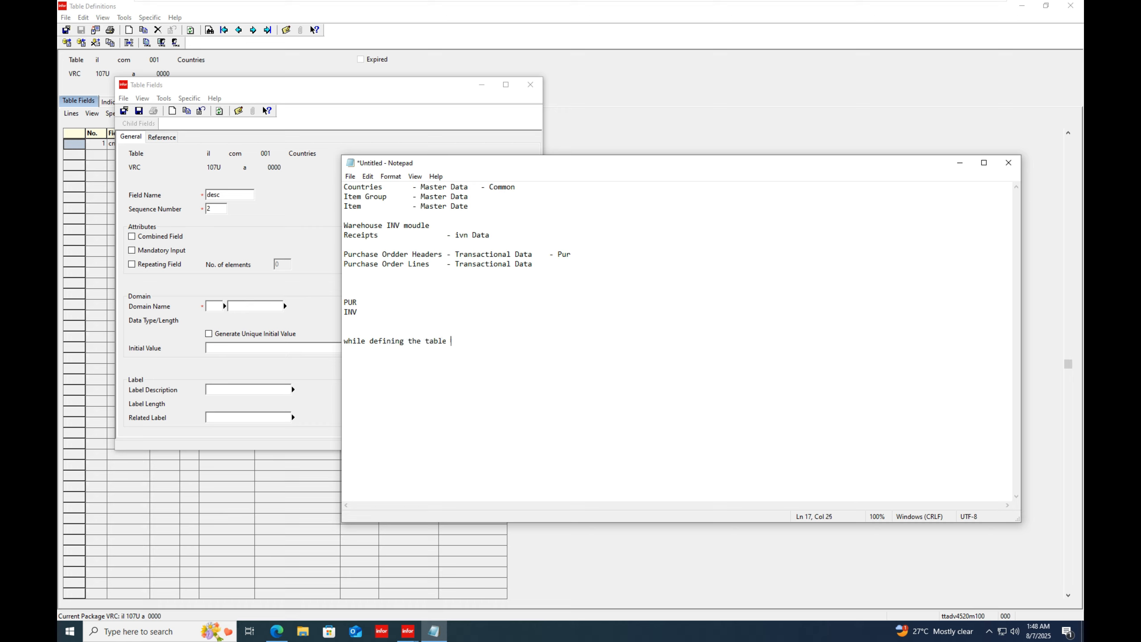
pyautogui.write(' fields ')
pyautogui.write('4')
pyautogui.write(' charac')
pyautogui.write('ters are ')
pyautogui.write('reu')
pyautogui.write('uired')
pyautogui.press('BackSpace')
# - Extend the note with ", avoid long naming of field name" and minimize Notepad to return to the new table field in Infor LN
pyautogui.write(', avoid long n')
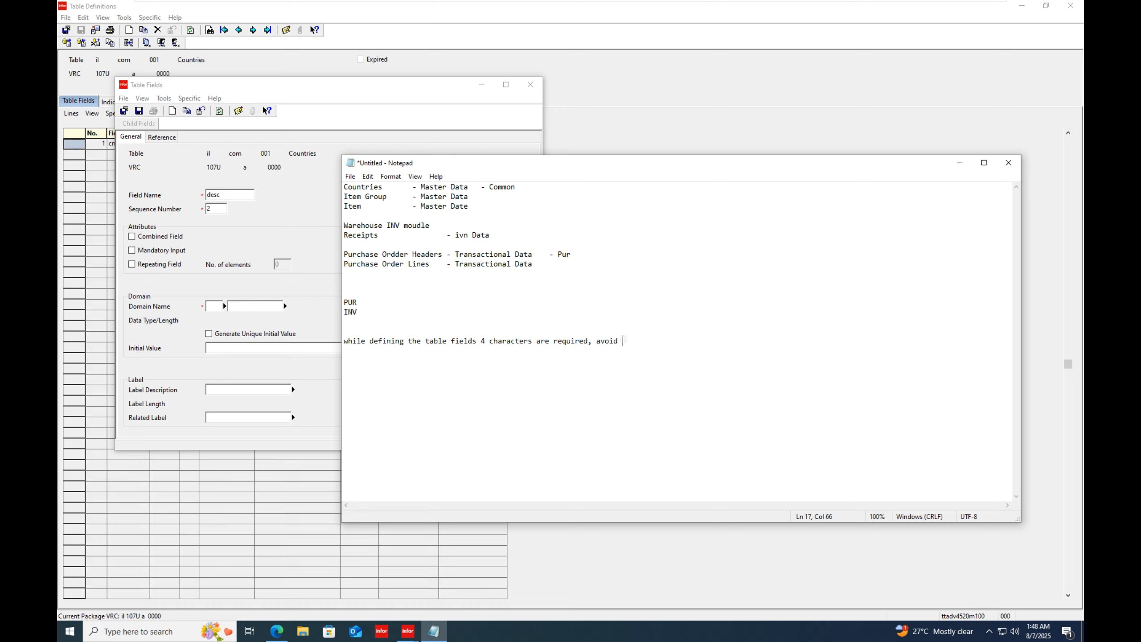
pyautogui.write('ame')
pyautogui.press('BackSpace')
pyautogui.write('ing of fa')
pyautogui.press('BackSpace')
pyautogui.write('ield name')
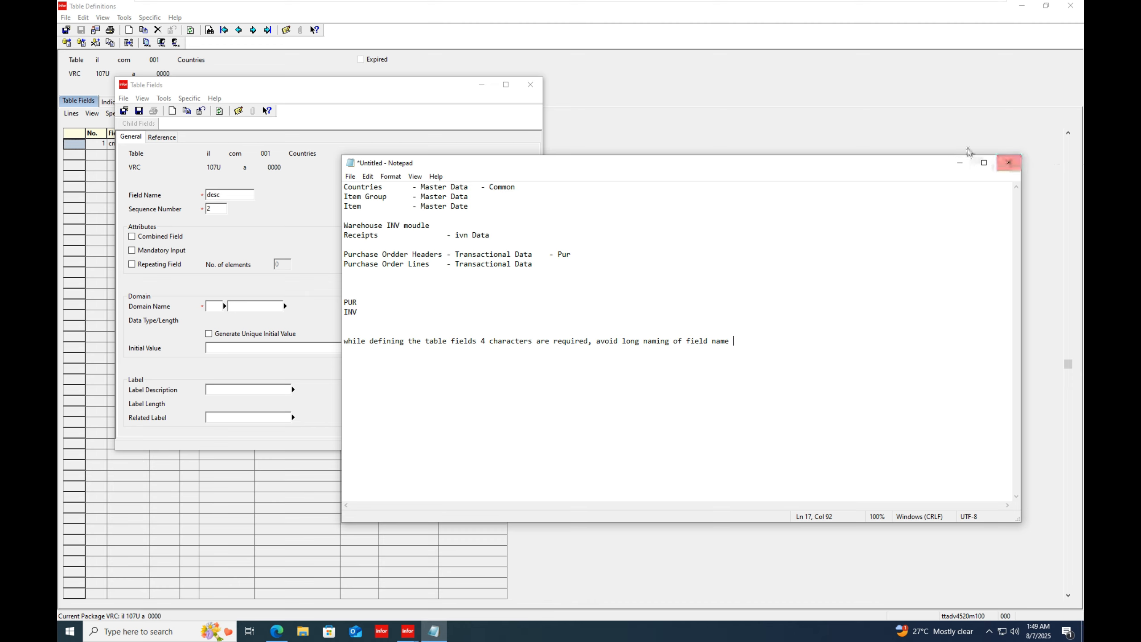
pyautogui.click(960, 164)
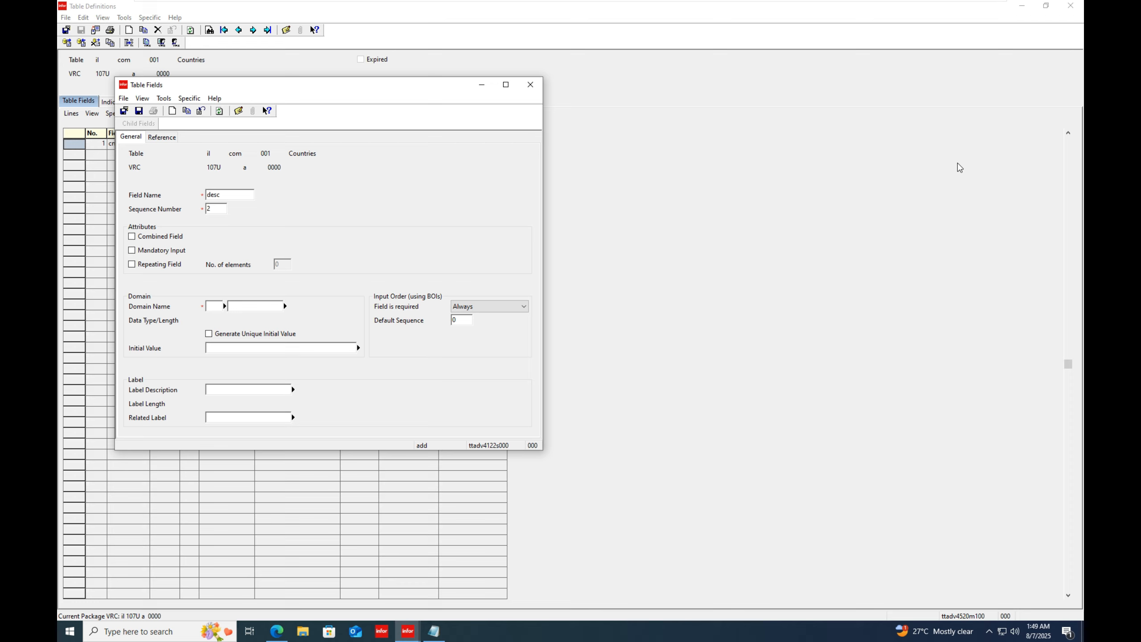
# - Assign the st30 domain of package il to the desc field
pyautogui.press('Tab')
pyautogui.press('Tab')
pyautogui.press('Tab')
pyautogui.press('Tab')
pyautogui.click(213, 305)
pyautogui.write('il')
pyautogui.write('st30')
pyautogui.press('Tab')
pyautogui.press('Tab')
pyautogui.press('Tab')
# - Give the desc field the label description Description, save the field and close its details
pyautogui.click(240, 390)
pyautogui.write('Description')
pyautogui.hotkey('ctrl', 's')
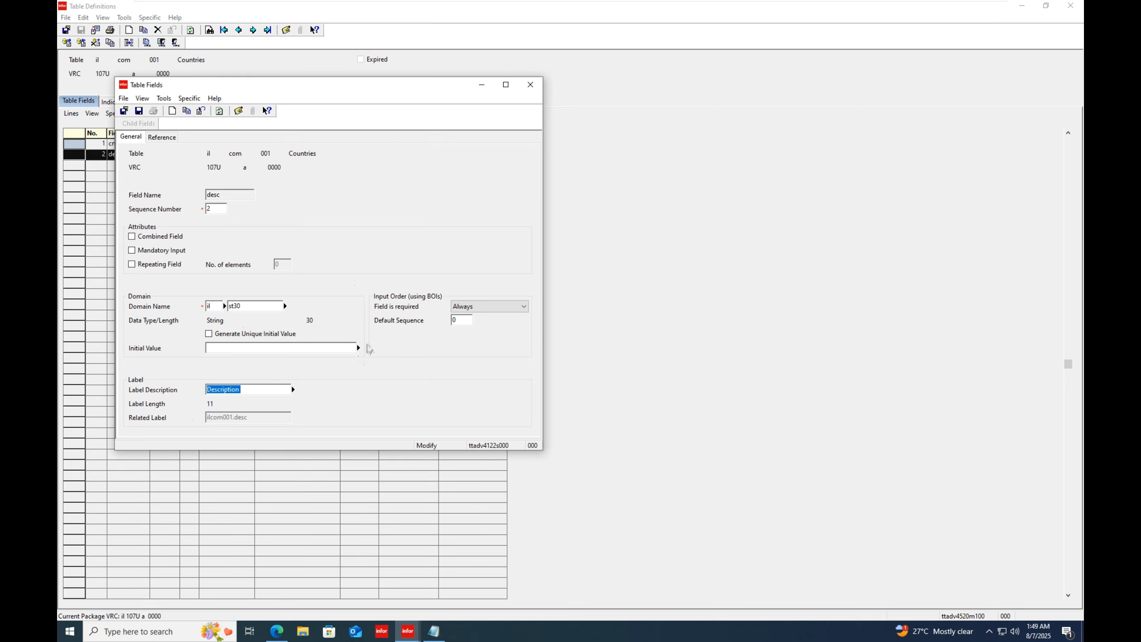
pyautogui.press('Escape')
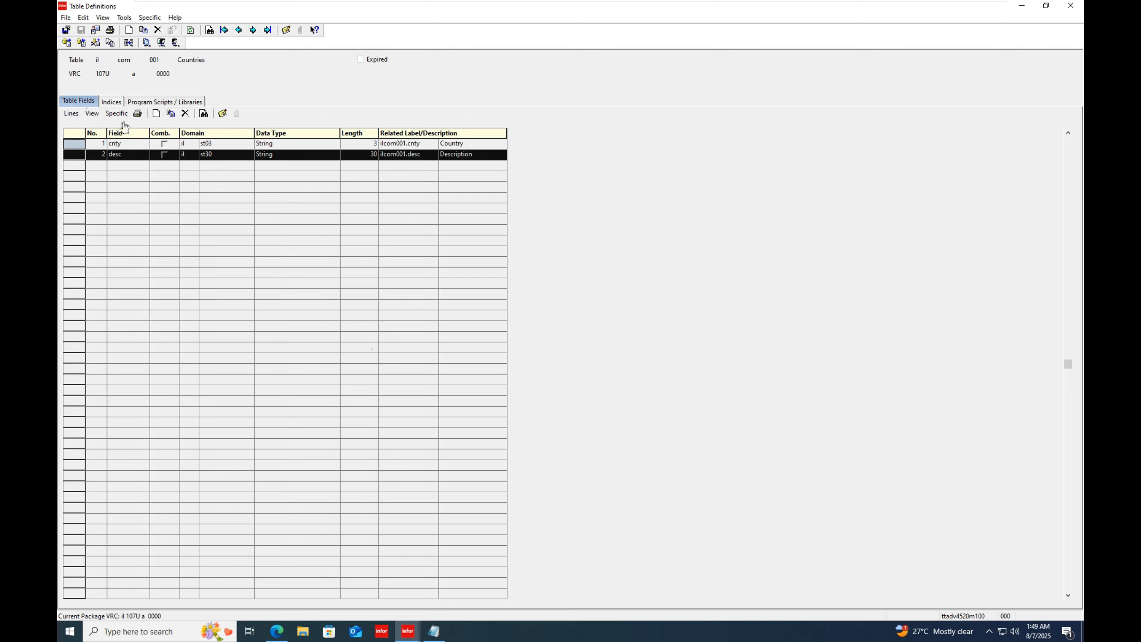
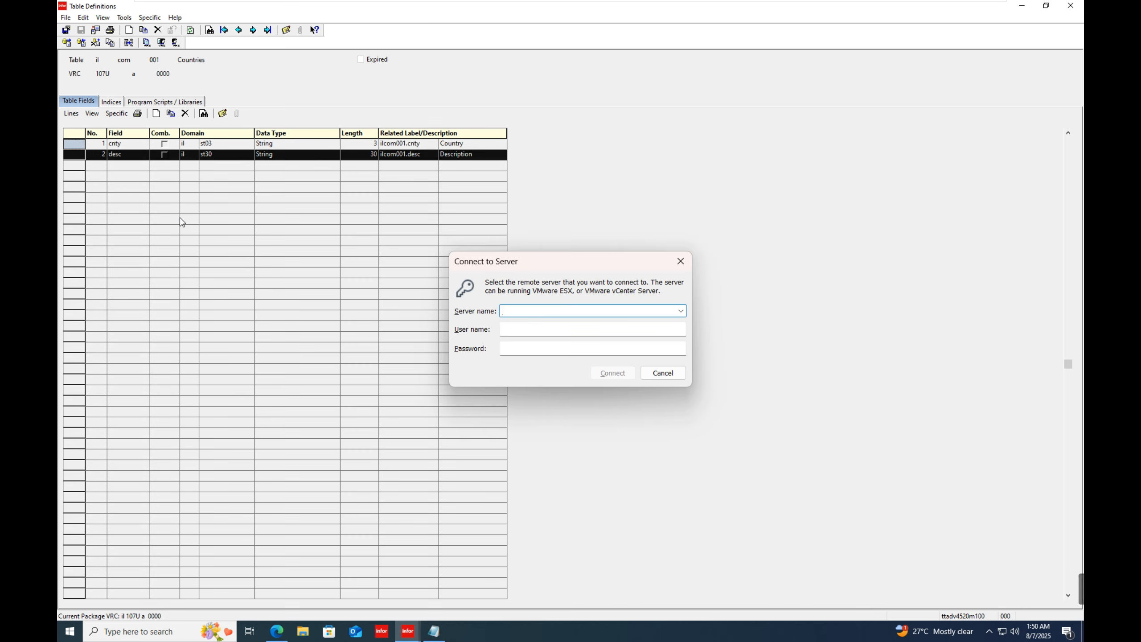
# - Cancel the server connection prompt, close the Countries table definition and reopen it in a maximized window
pyautogui.click(669, 371)
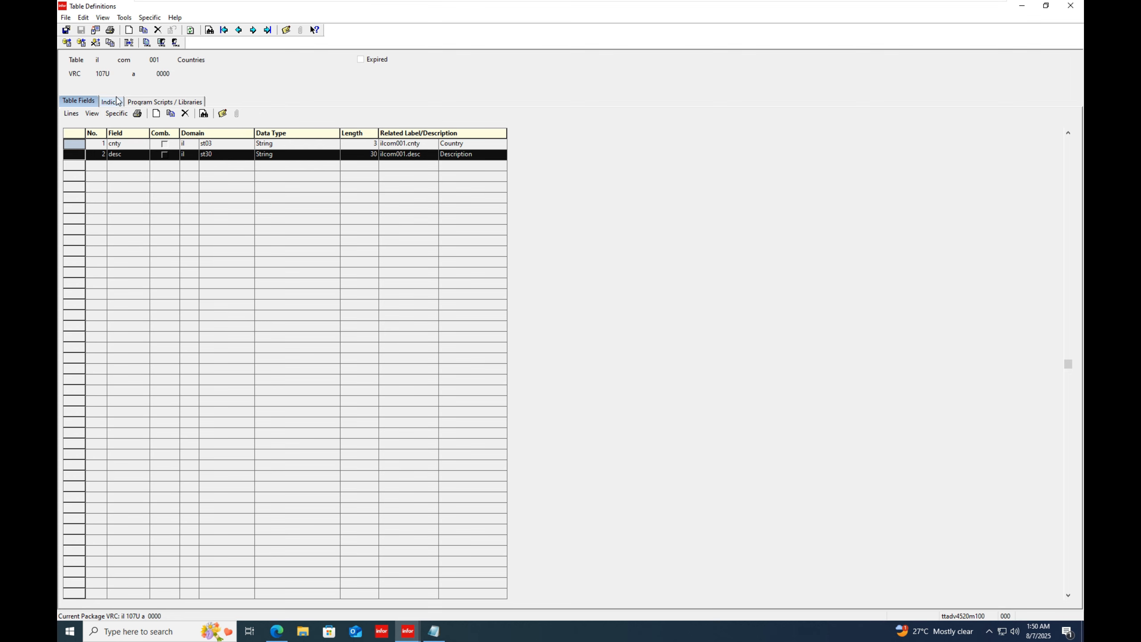
pyautogui.press('Escape')
pyautogui.doubleClick(255, 98)
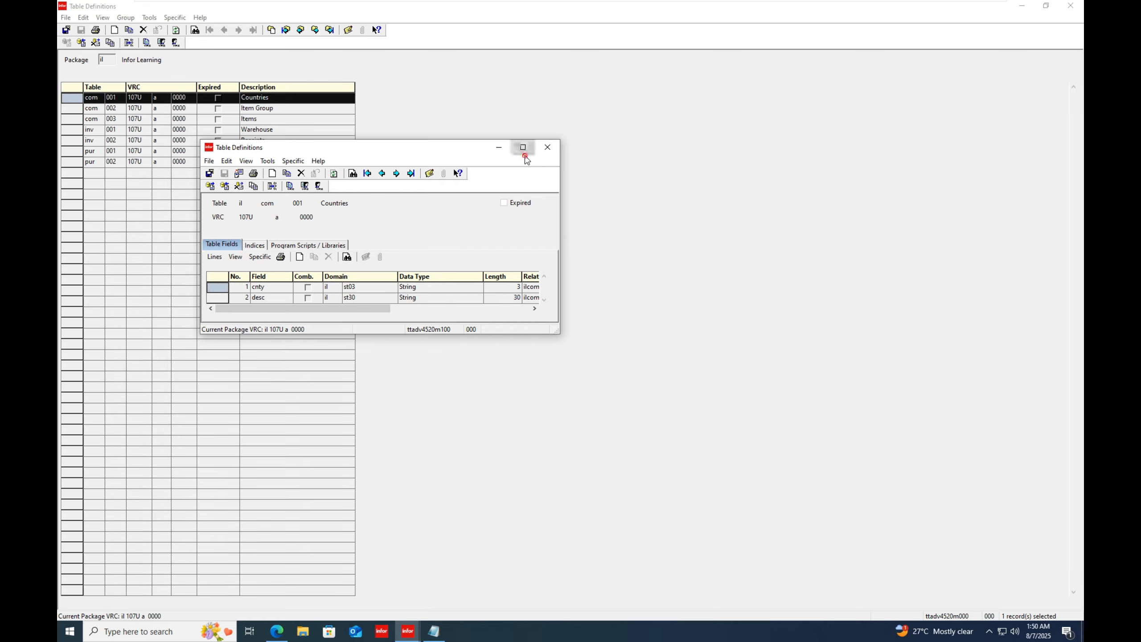
pyautogui.click(523, 147)
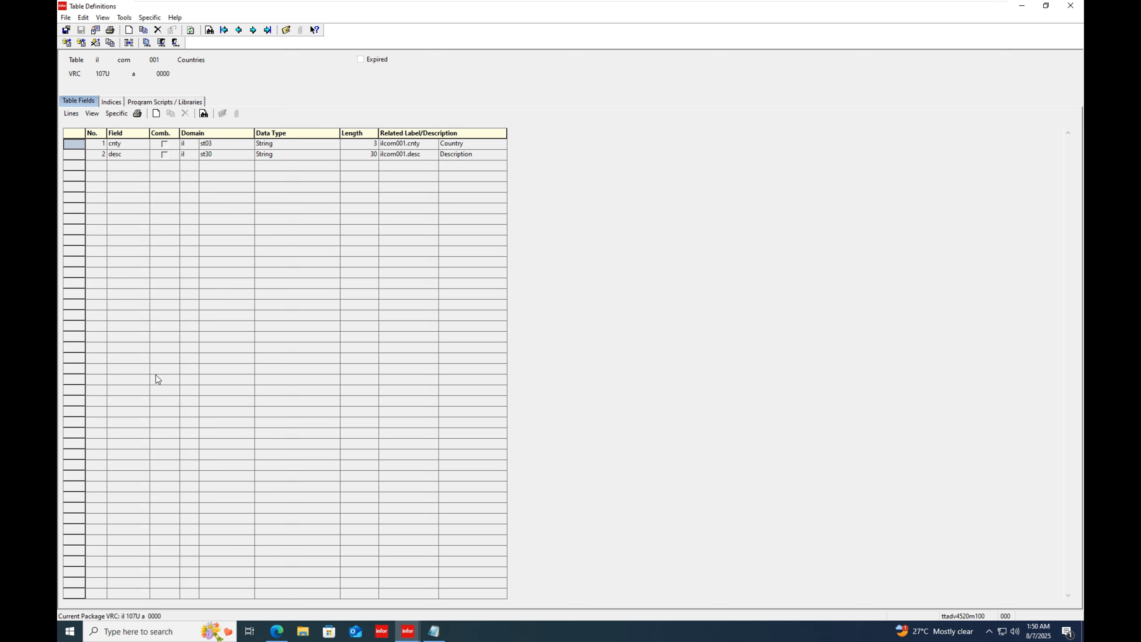
# - Add index 1 to the Countries table with the description Country and cnty as its first index part, save it and close its details
pyautogui.click(116, 102)
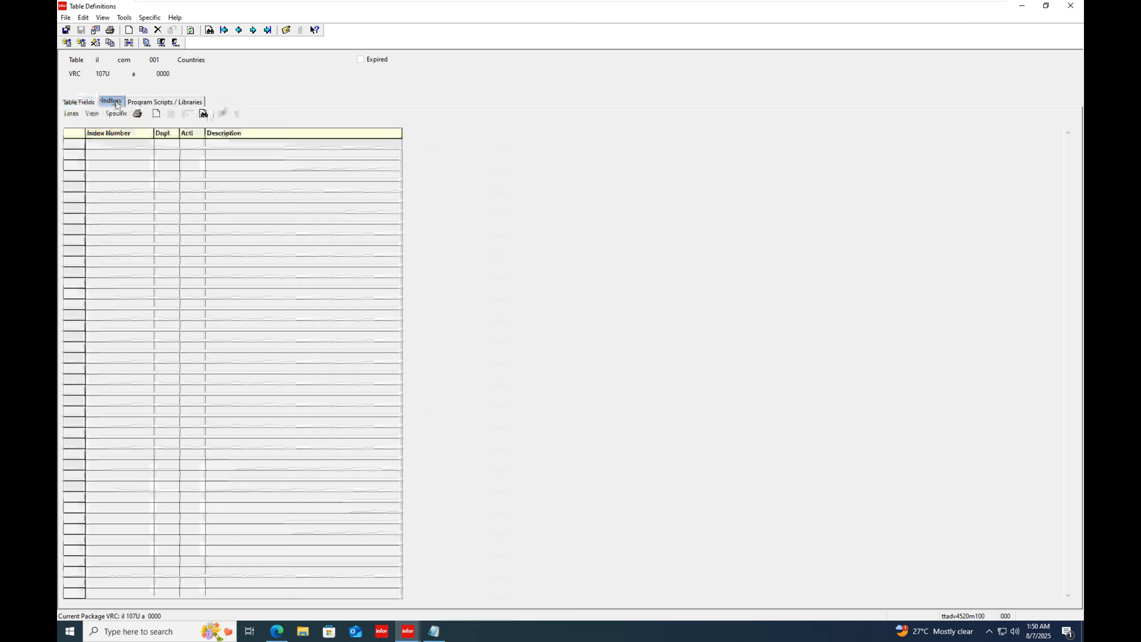
pyautogui.click(74, 104)
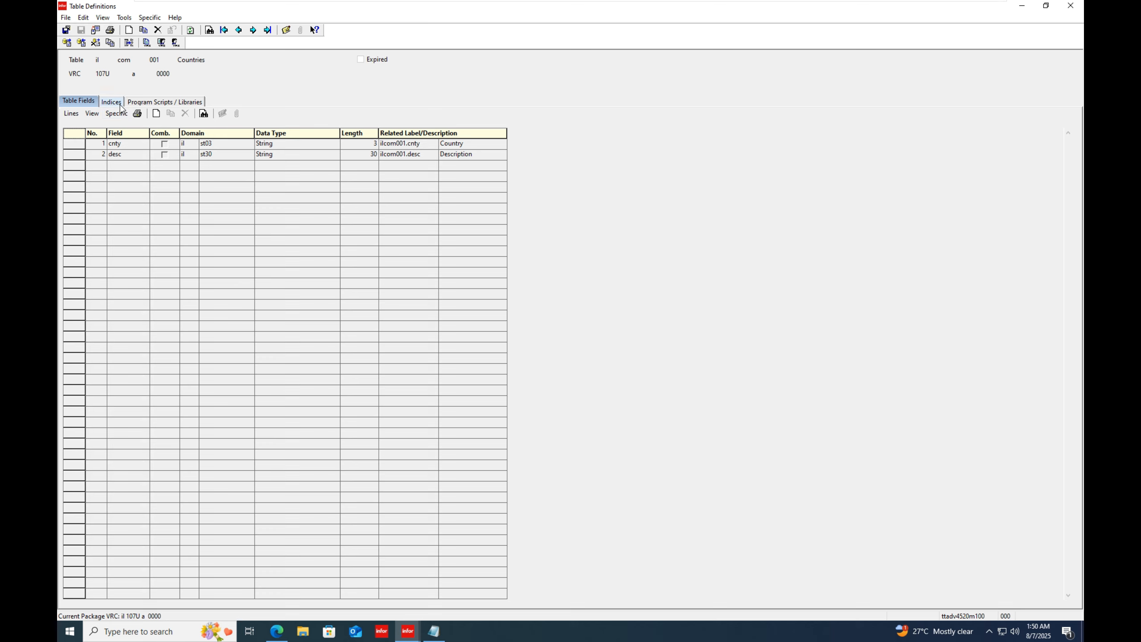
pyautogui.click(121, 104)
pyautogui.click(80, 101)
pyautogui.click(99, 145)
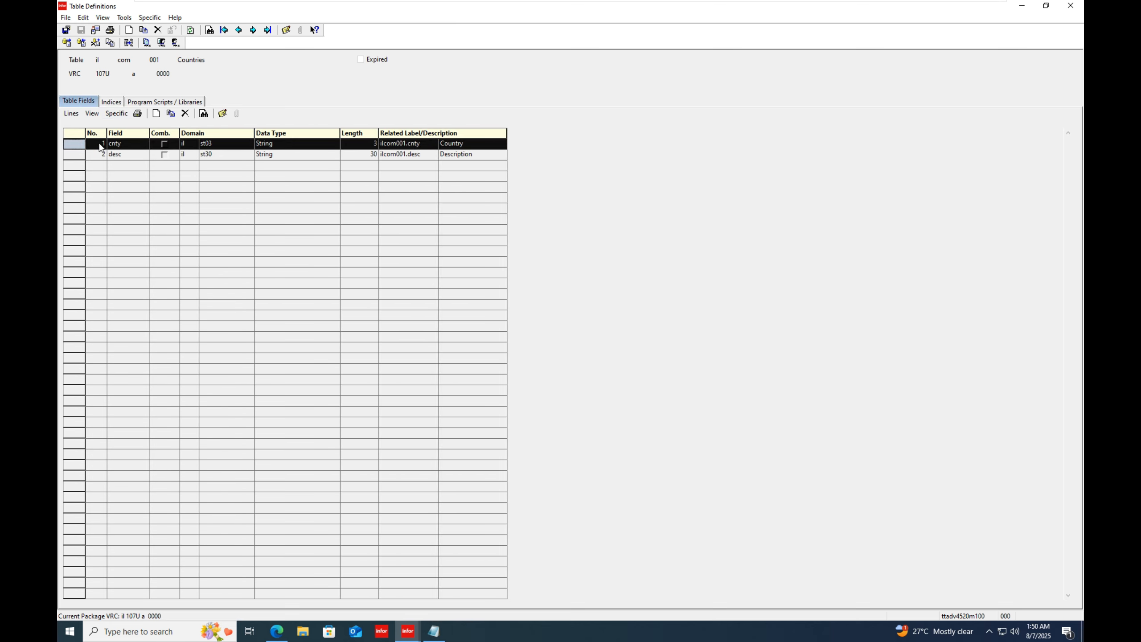
pyautogui.click(113, 104)
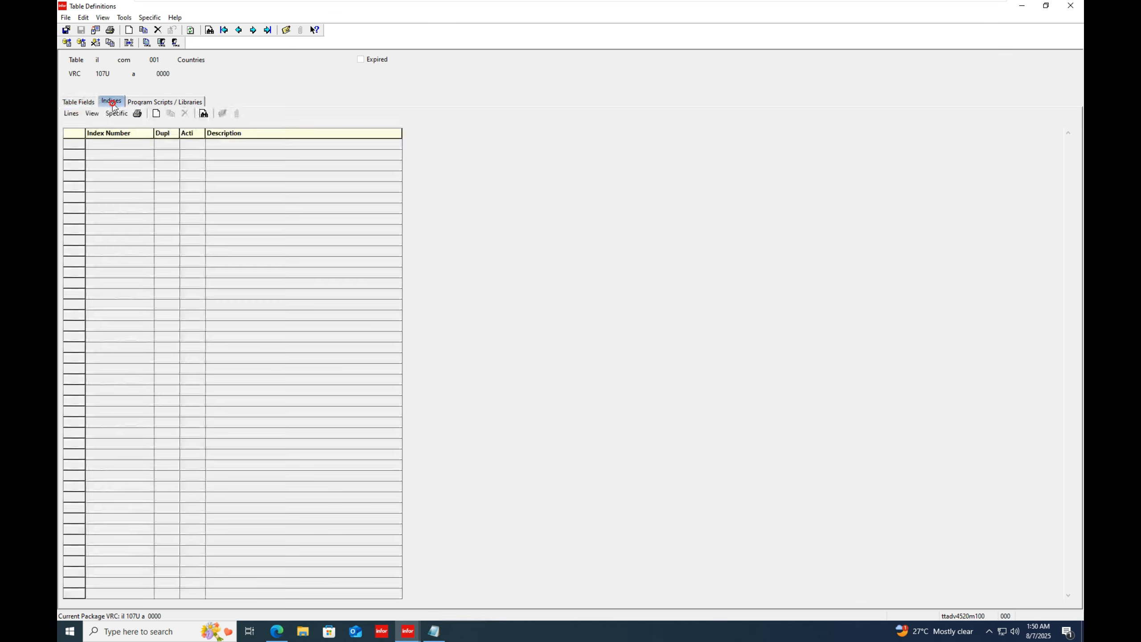
pyautogui.click(122, 178)
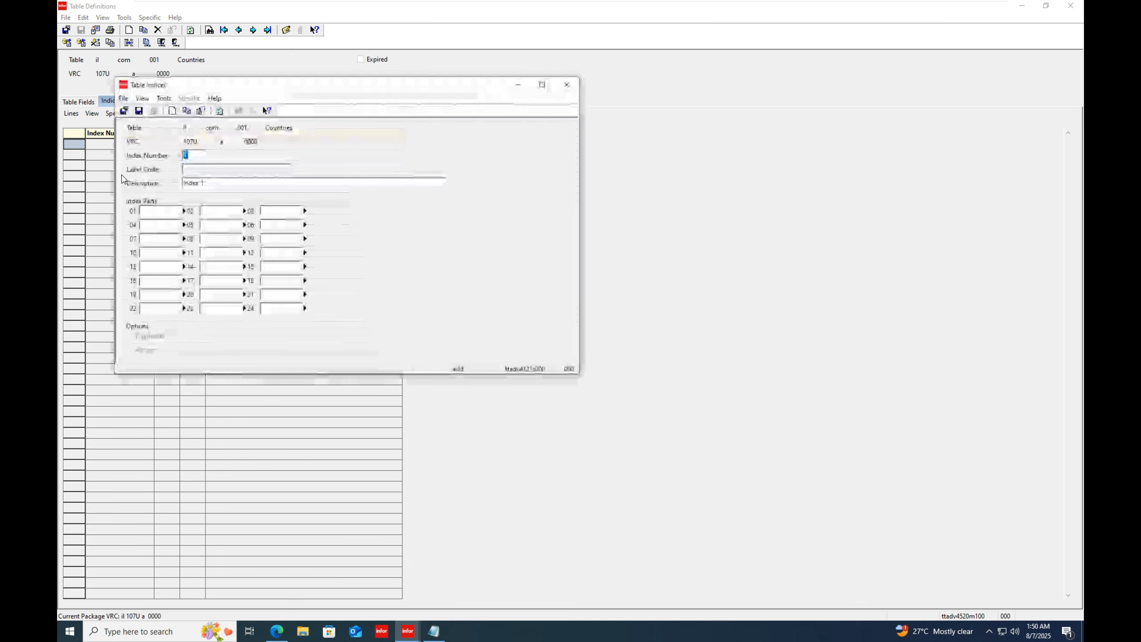
pyautogui.press('Tab')
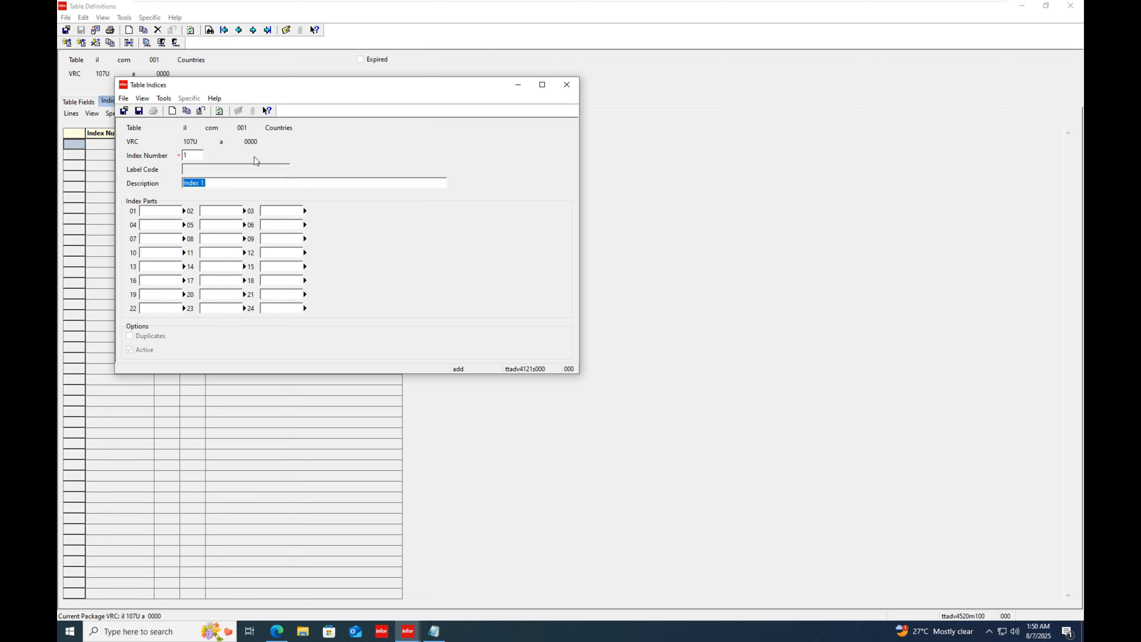
pyautogui.write('Countr')
pyautogui.write('nty')
pyautogui.hotkey('ctrl', 's')
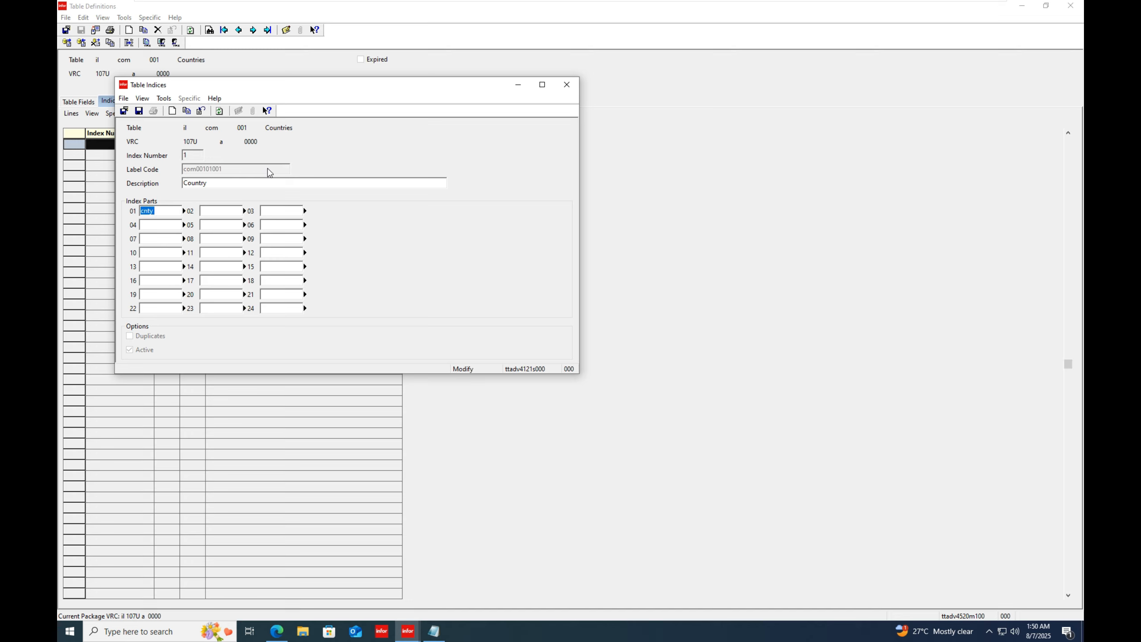
pyautogui.press('Escape')
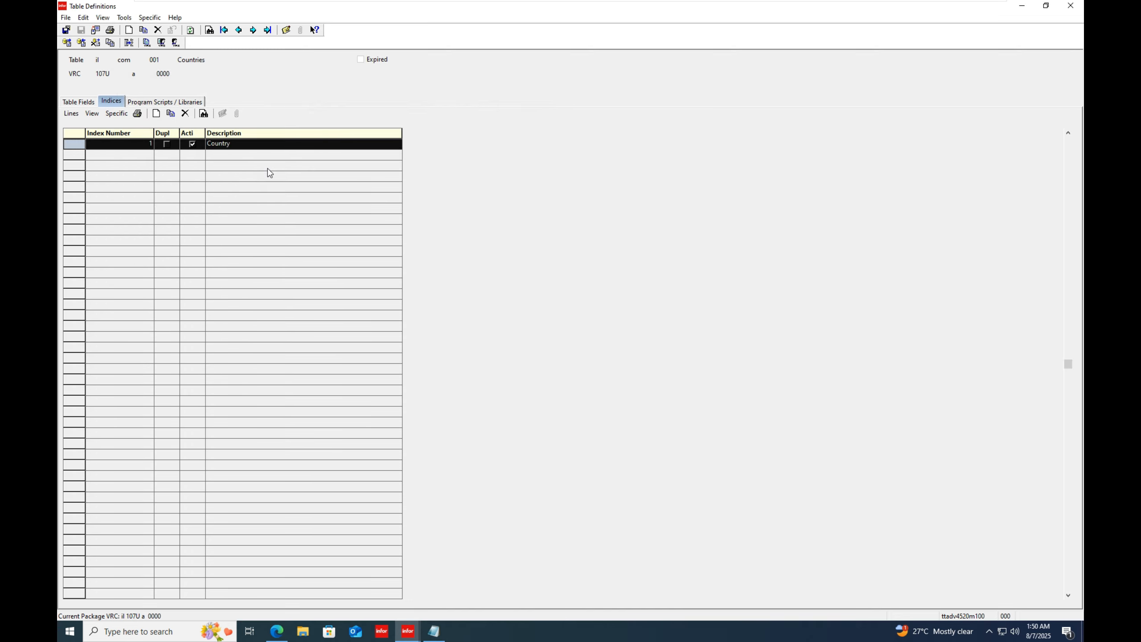
# - Reopen the Country index, try to enter cntr as its second index part, and close the details
pyautogui.press('Return')
pyautogui.press('Tab')
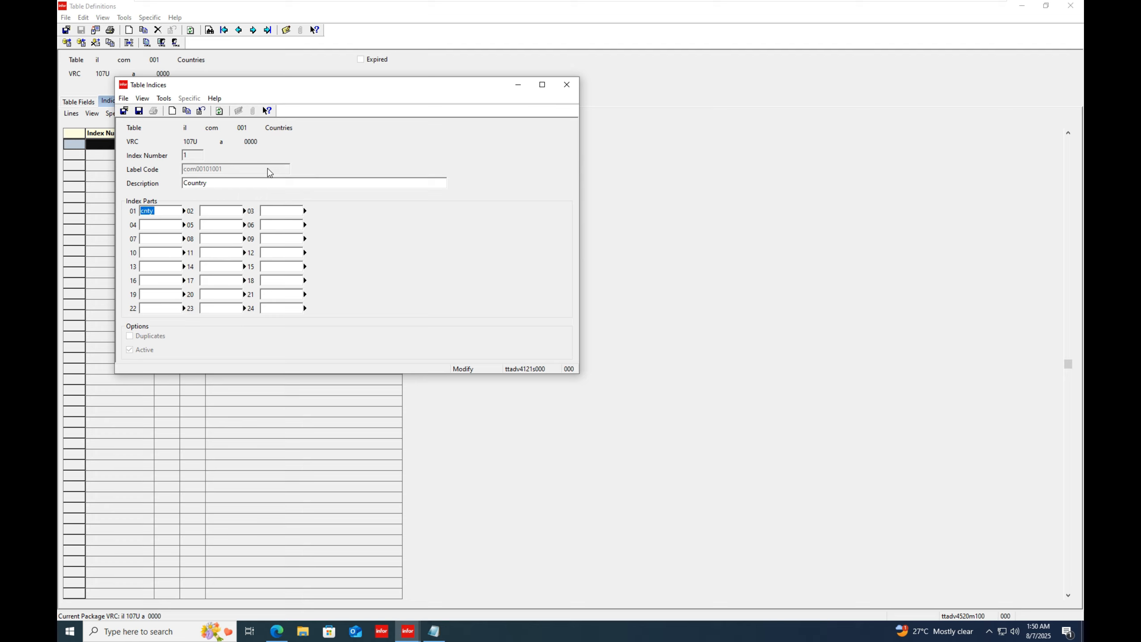
pyautogui.press('Tab')
pyautogui.write('cntr')
pyautogui.press('Tab')
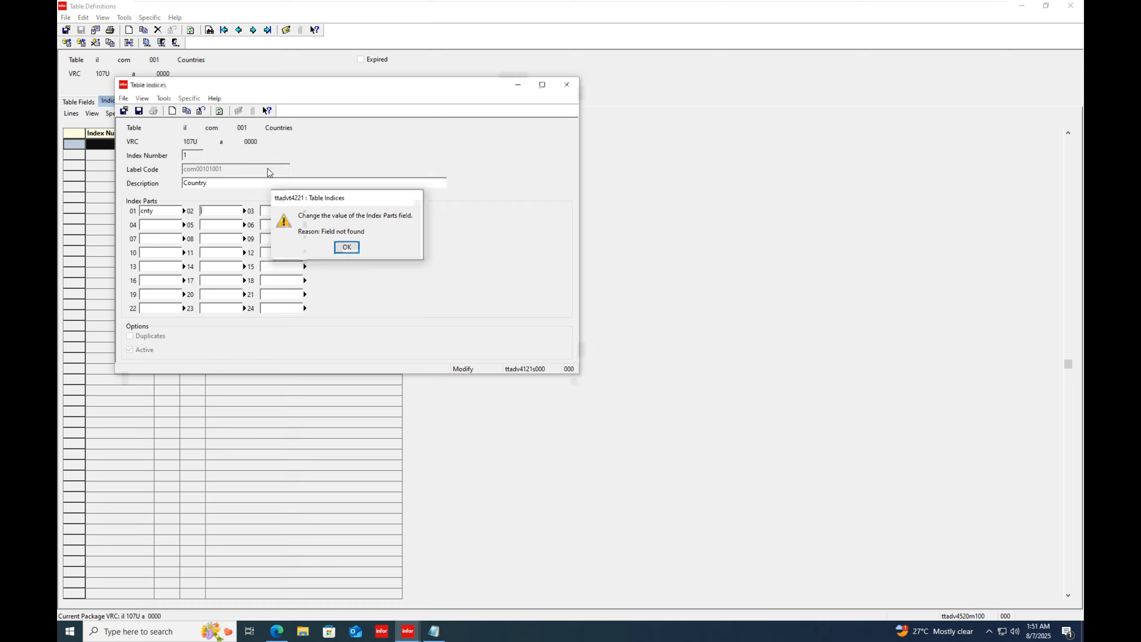
pyautogui.press('Return')
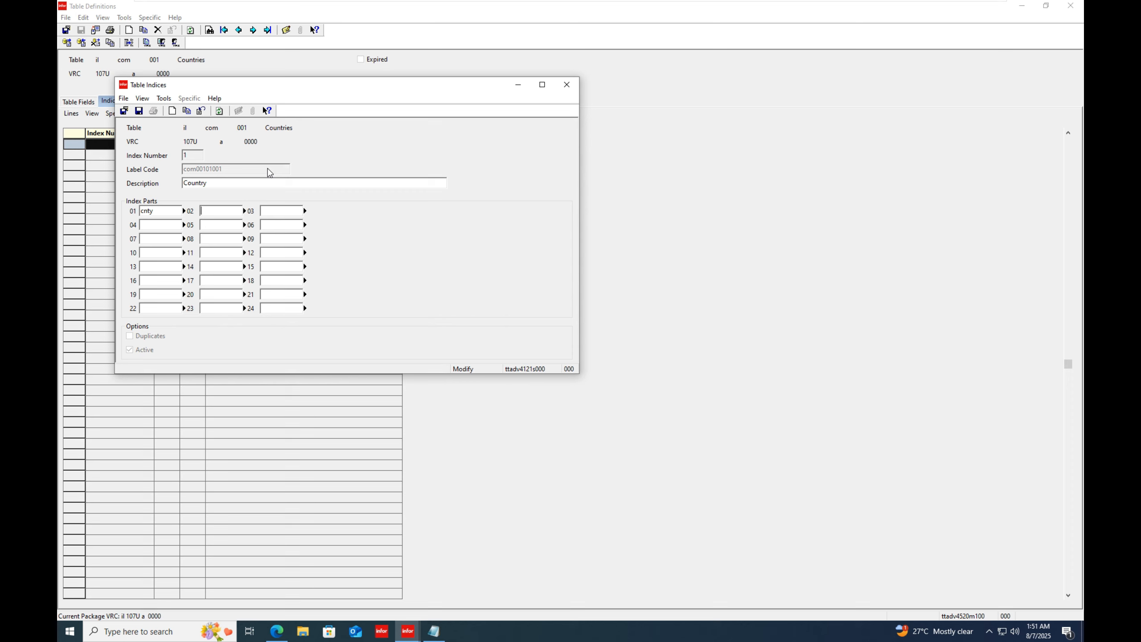
pyautogui.hotkey('alt', 'F4')
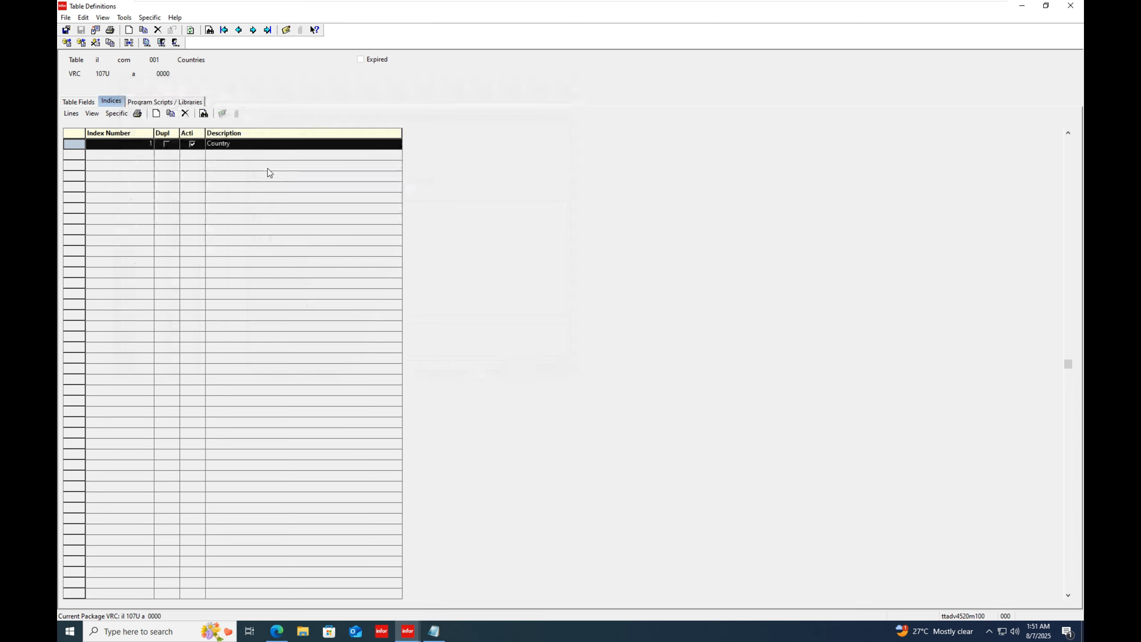
# - Close the Countries table definition and open the Item Group table definition in a maximized window
pyautogui.hotkey('alt', 'F4')
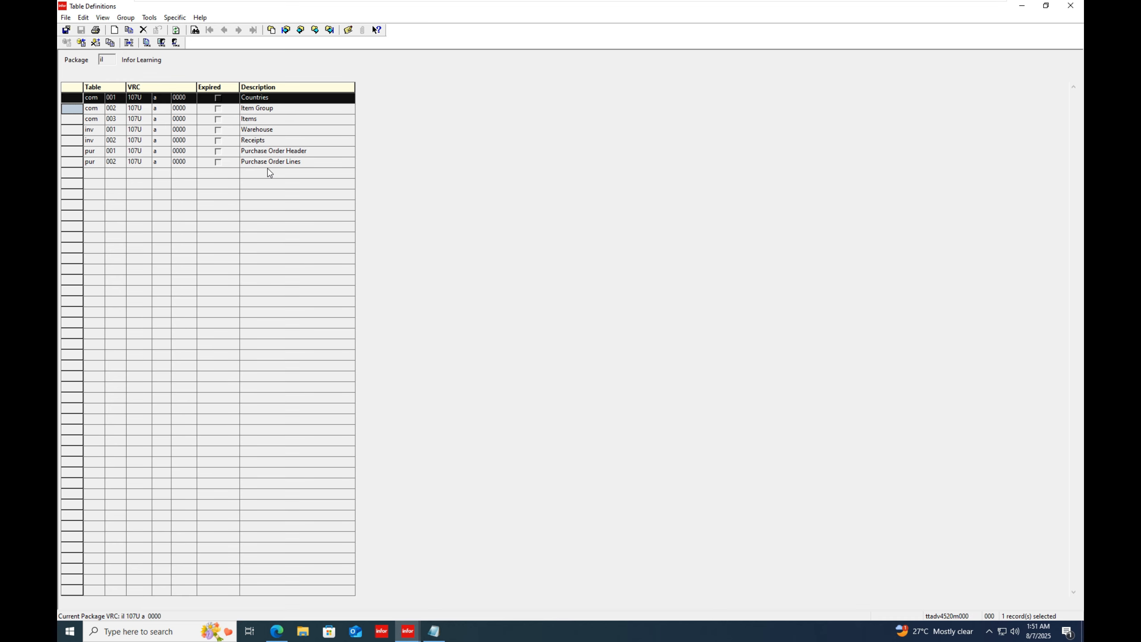
pyautogui.press('Return')
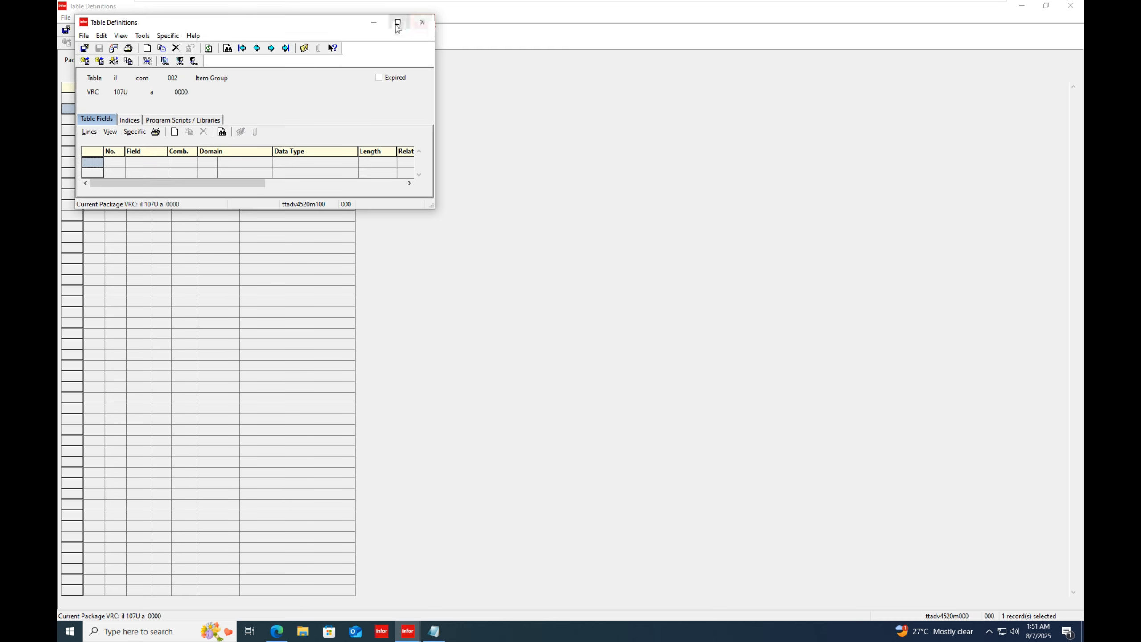
pyautogui.click(397, 22)
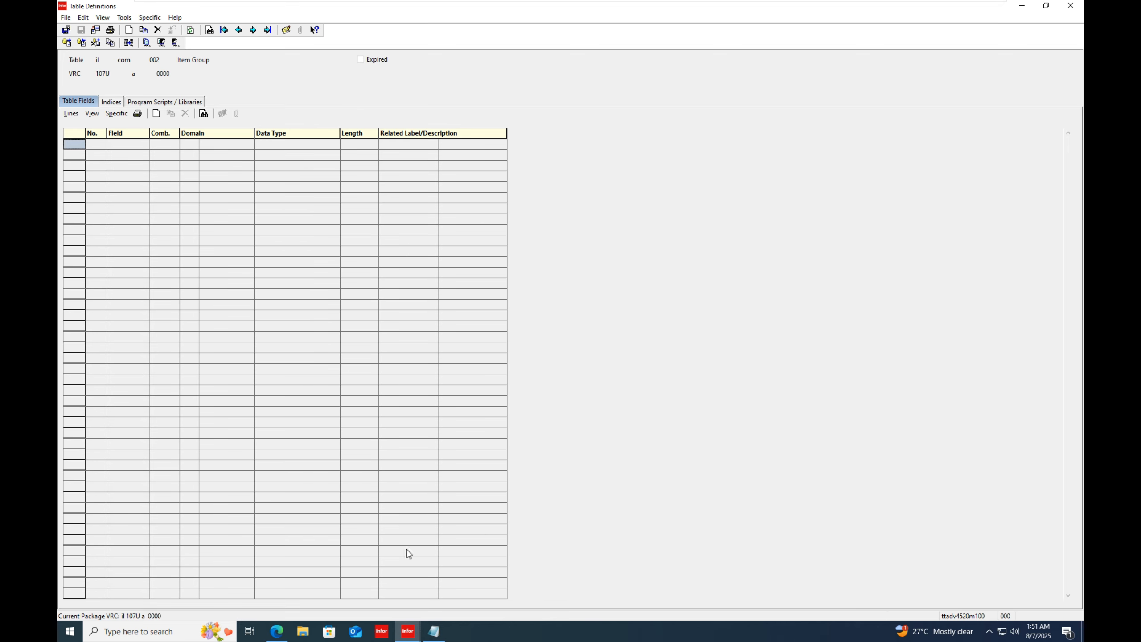
# - Check the Item Groups field definitions in the data model PDF in Edge and return to Infor LN
pyautogui.click(279, 631)
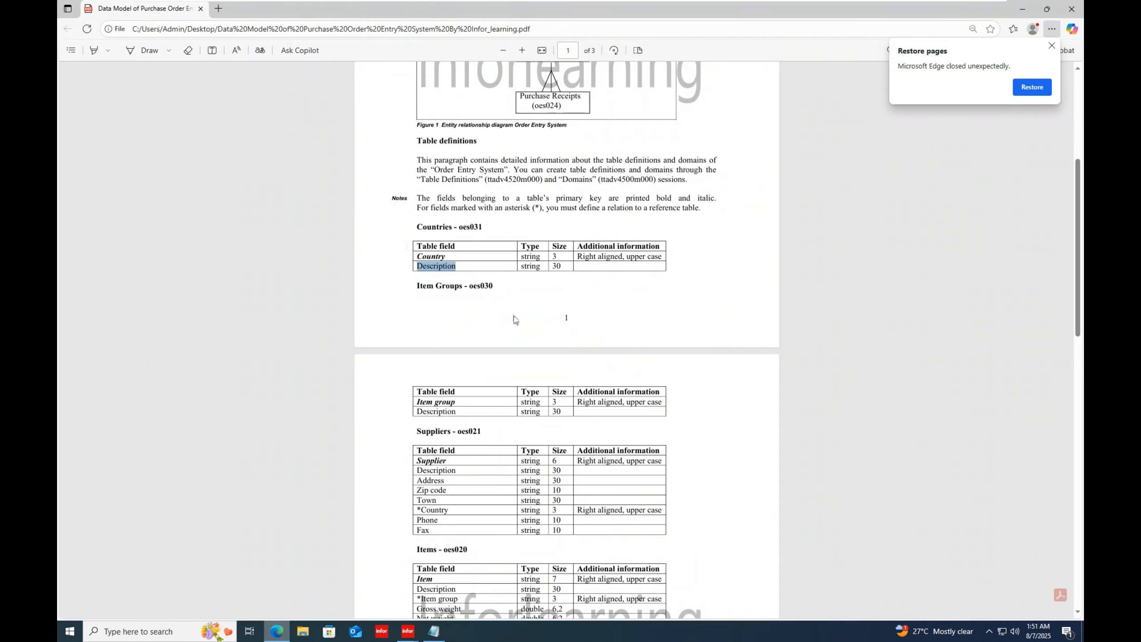
pyautogui.scroll(3, 515, 321)
pyautogui.scroll(-10, 515, 320)
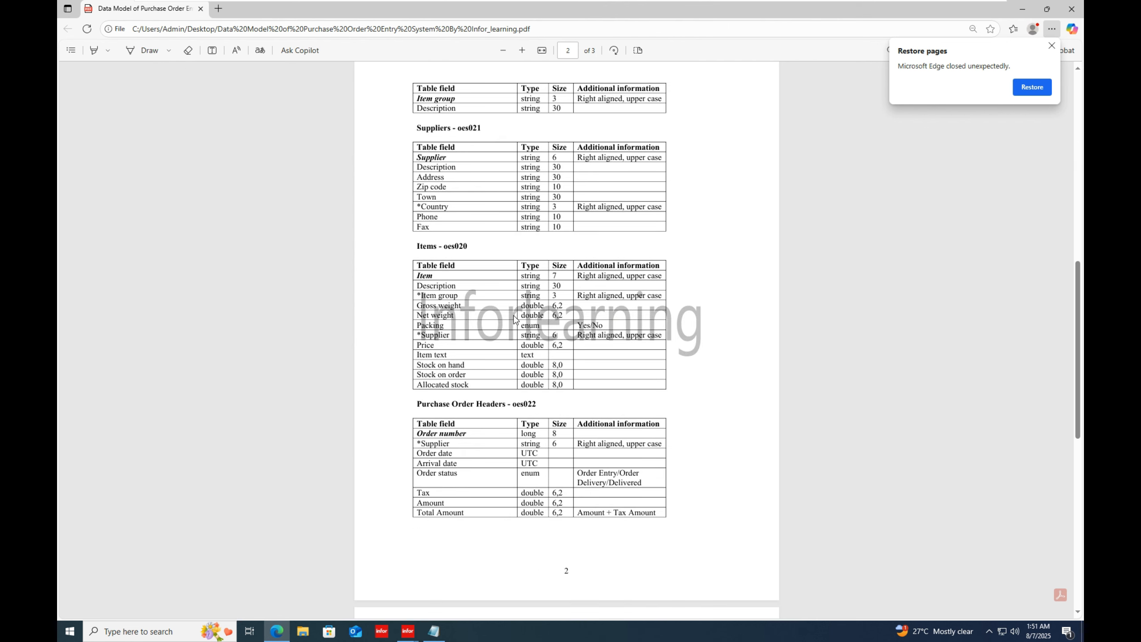
pyautogui.scroll(-1, 515, 320)
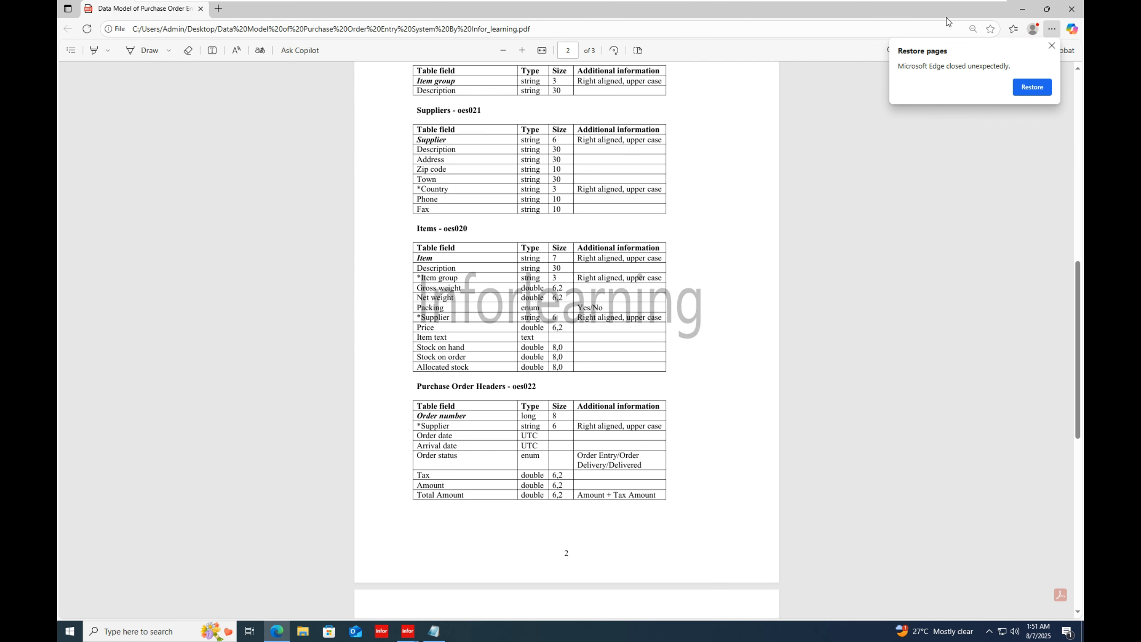
pyautogui.click(1028, 13)
# - Start a new field in the Item Group table and name it item
pyautogui.doubleClick(416, 283)
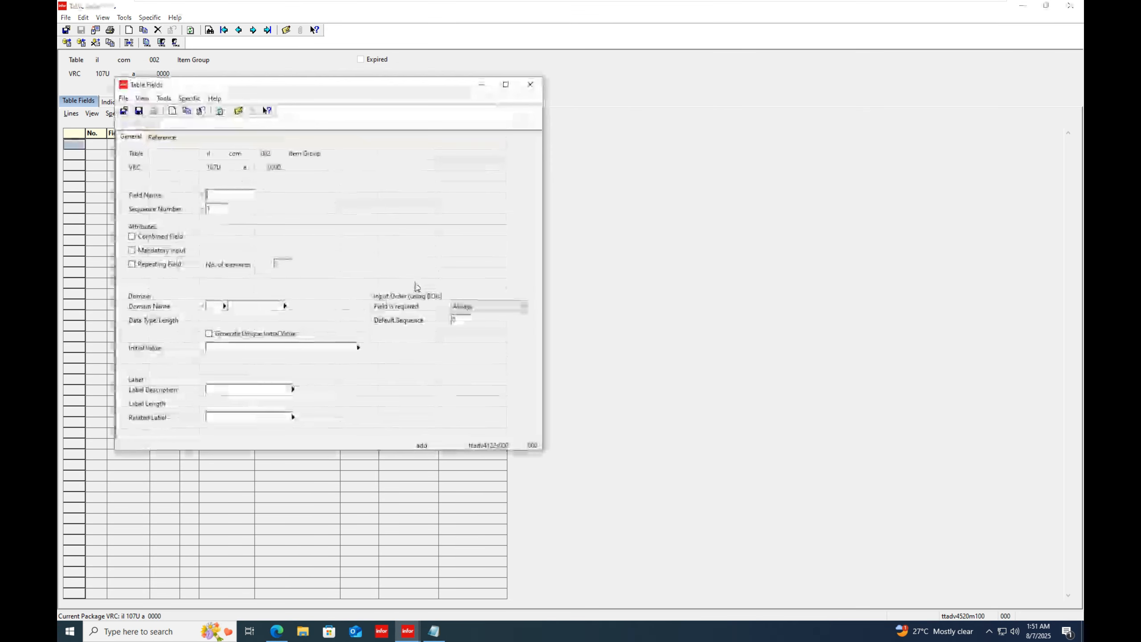
pyautogui.write('item')
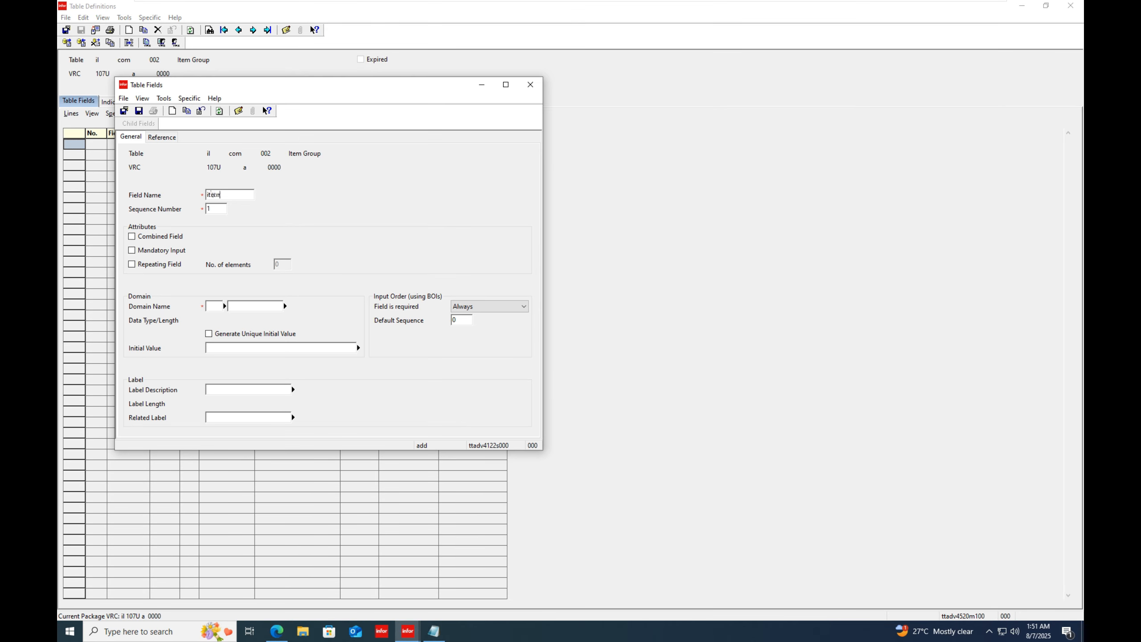
pyautogui.press('Tab')
# - Assign the st03 domain of package il to the new Item Group field
pyautogui.press('Tab')
pyautogui.press('Tab')
pyautogui.press('Tab')
pyautogui.press('Tab')
pyautogui.write('il')
pyautogui.write('st')
pyautogui.write('o3')
pyautogui.press('Tab')
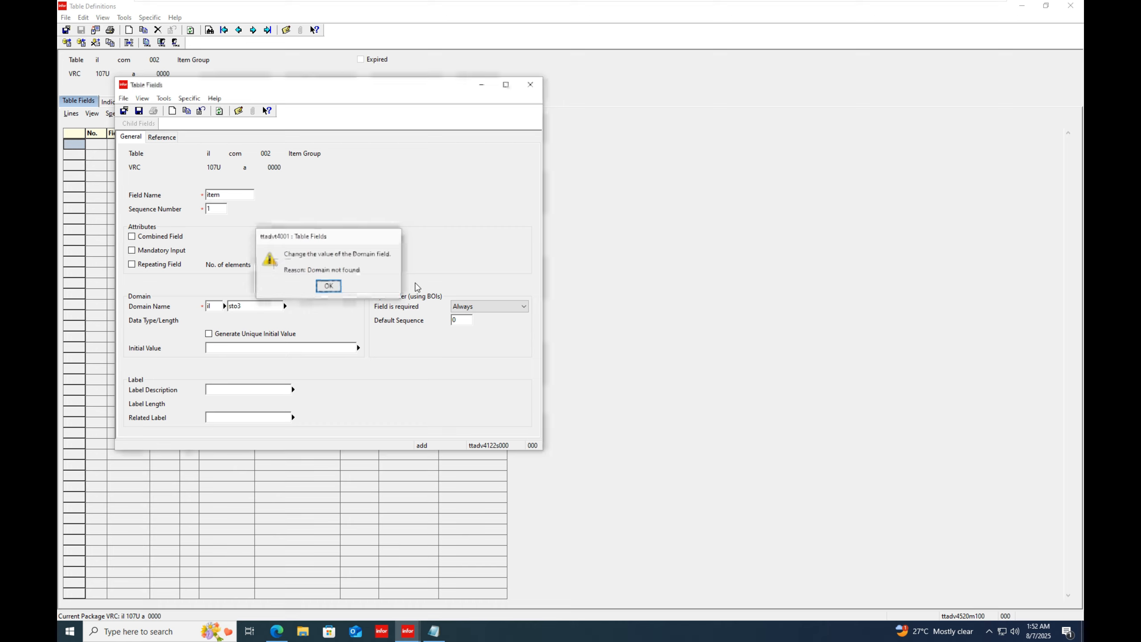
pyautogui.press('Return')
pyautogui.write('st')
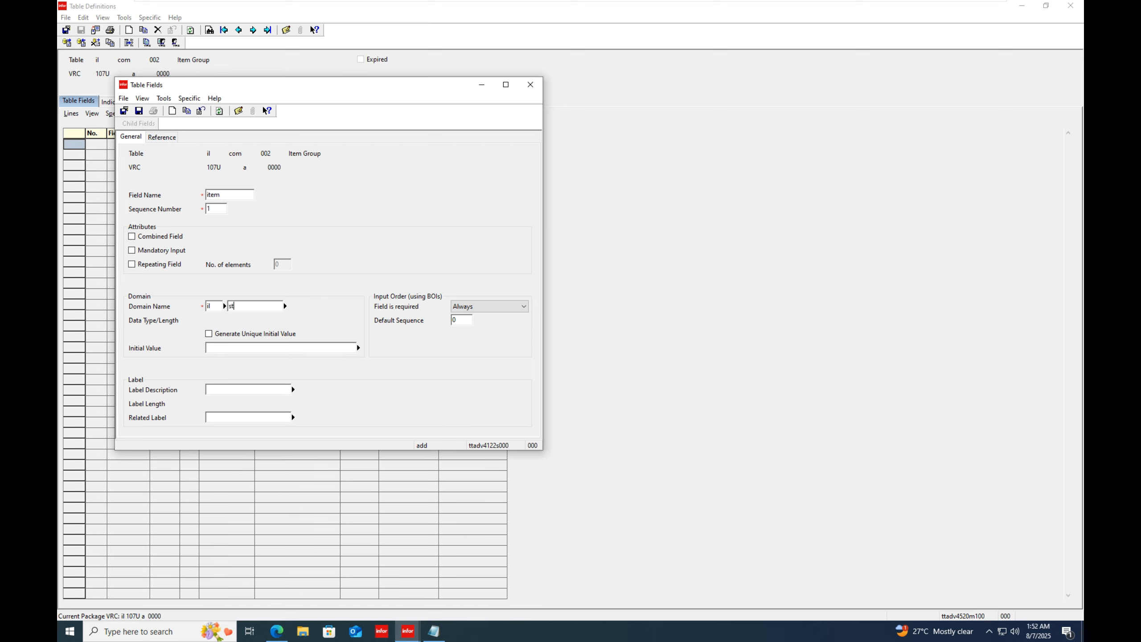
pyautogui.write('03')
pyautogui.press('Tab')
pyautogui.press('Tab')
pyautogui.press('Tab')
pyautogui.press('Tab')
# - Check the field-naming note in Notepad and the Item group field in the data model PDF, and return to the field details
pyautogui.click(435, 631)
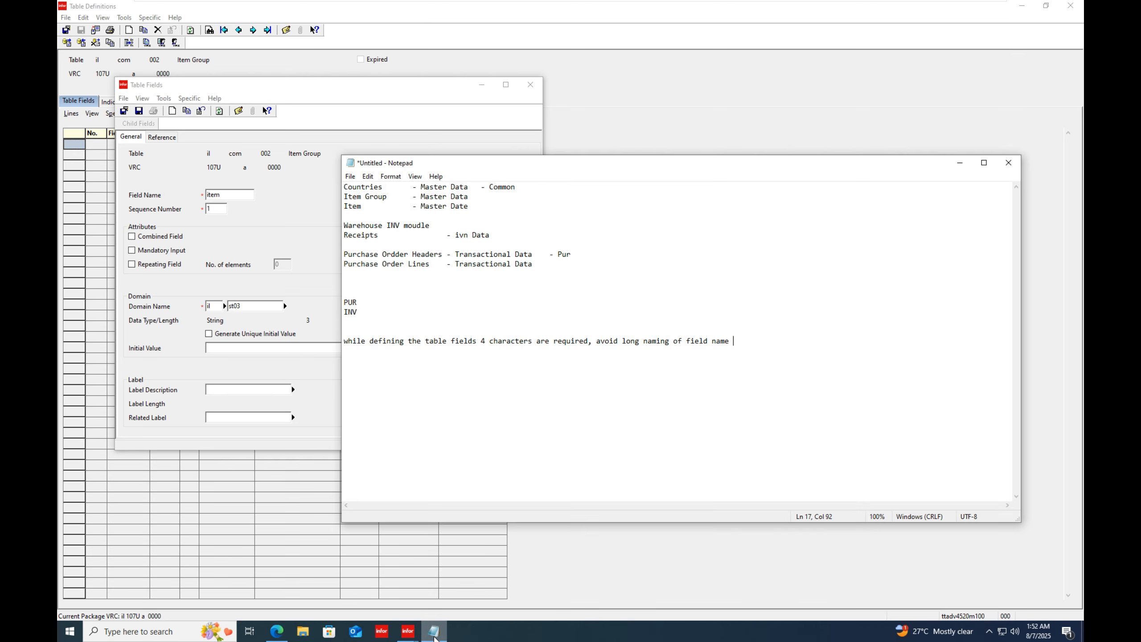
pyautogui.moveTo(435, 640)
pyautogui.mouseDown()
pyautogui.moveTo(356, 638)
pyautogui.moveTo(440, 637)
pyautogui.mouseUp()
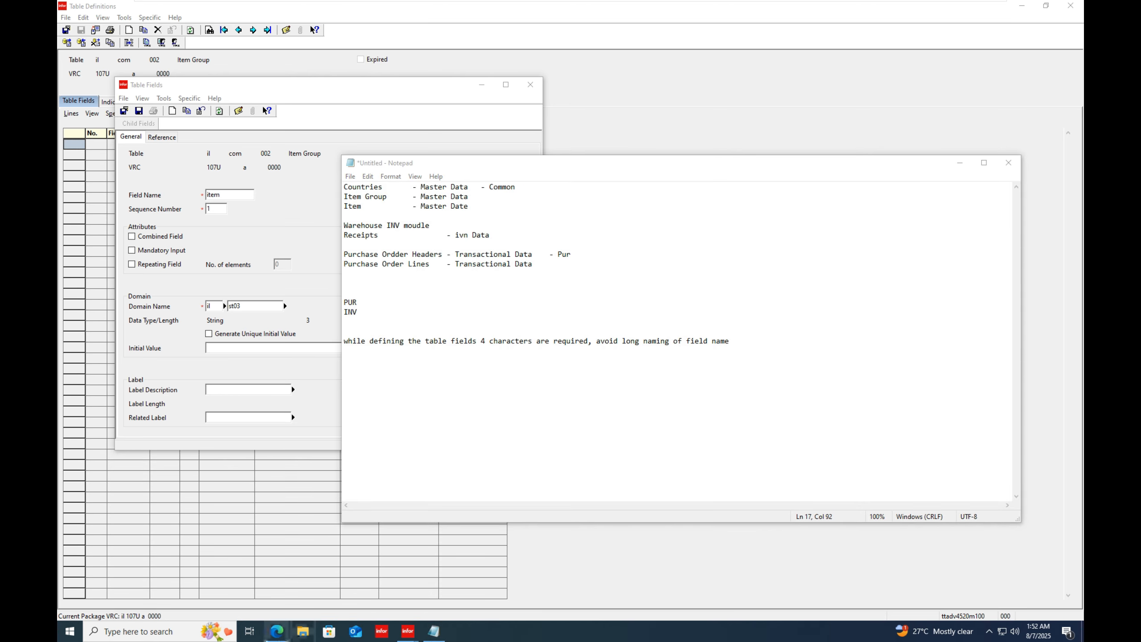
pyautogui.click(278, 639)
pyautogui.scroll(1, 667, 250)
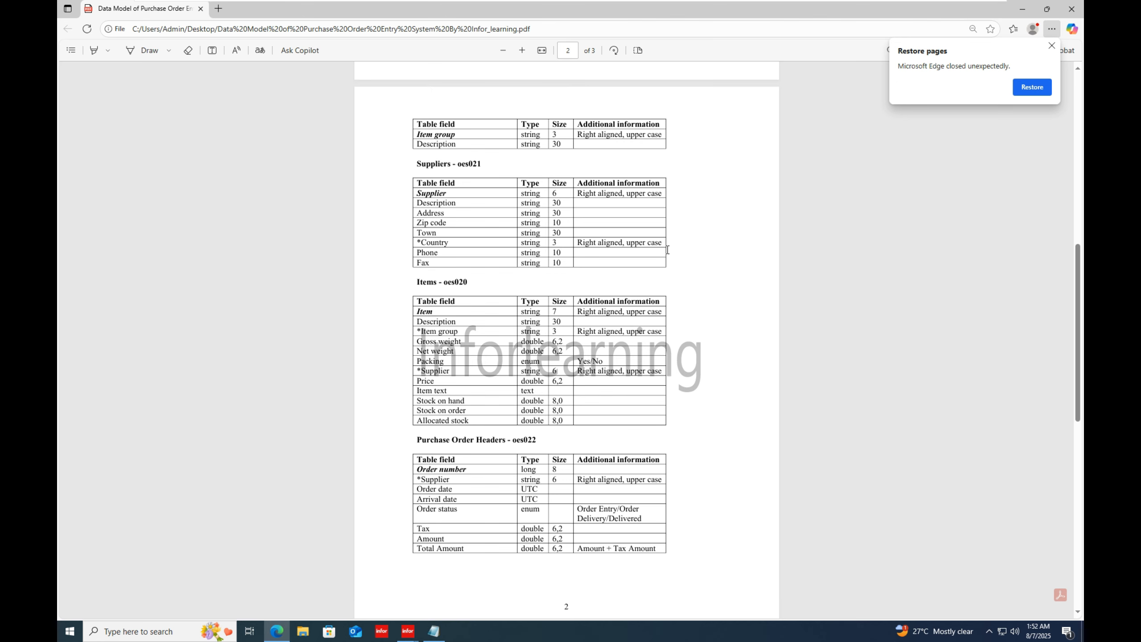
pyautogui.click(1022, 9)
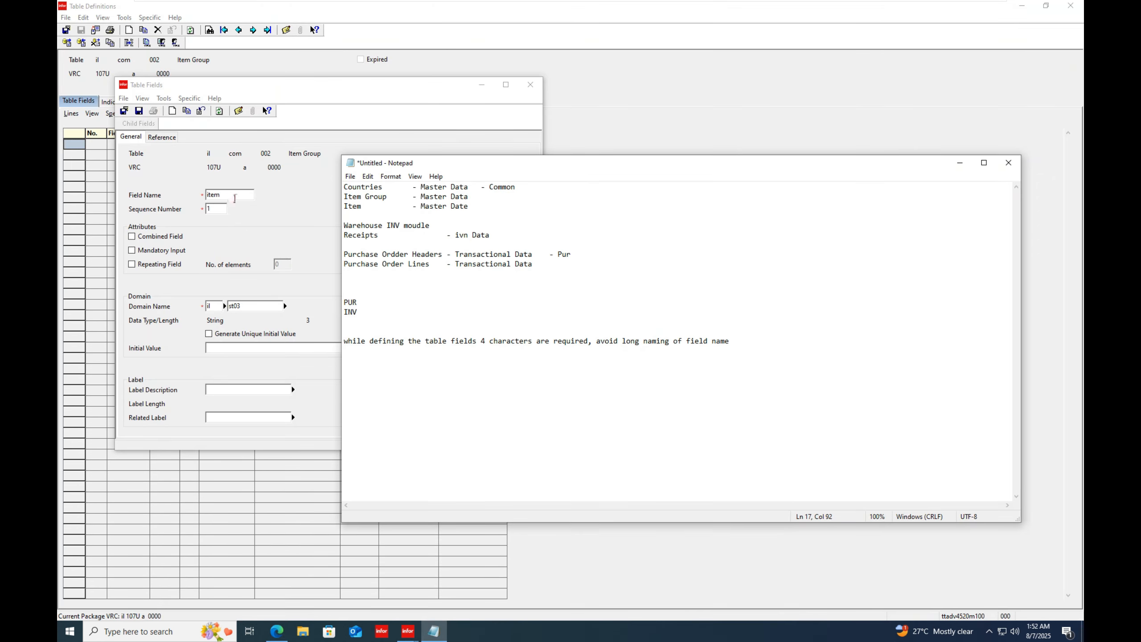
pyautogui.click(960, 162)
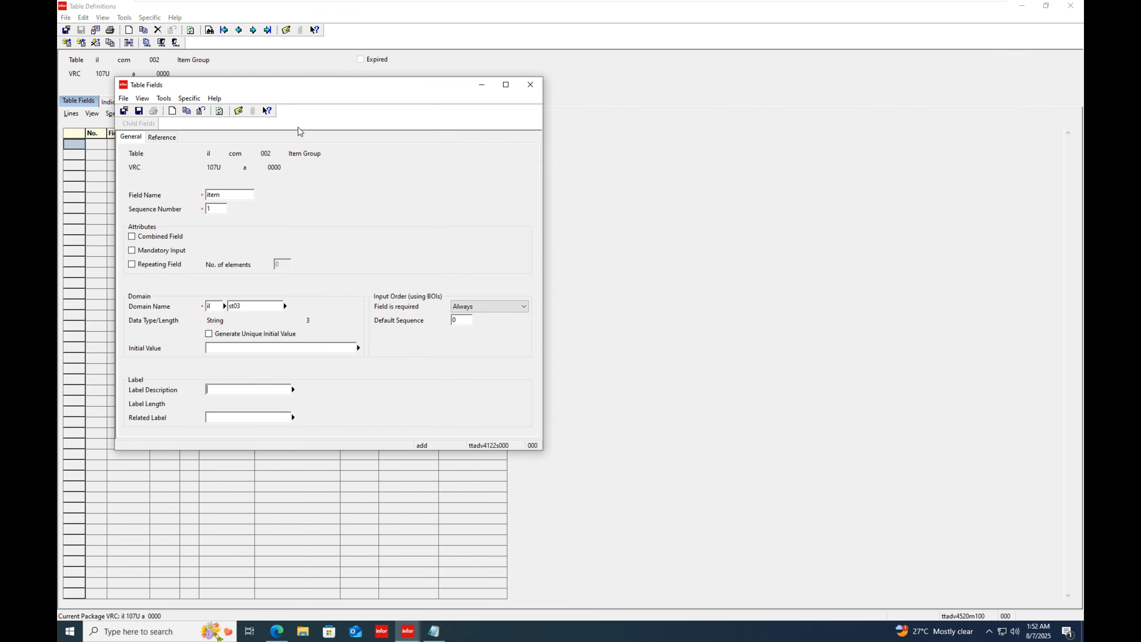
# - Change the new Item Group field's name to itgp
pyautogui.press('BackSpace')
pyautogui.press('BackSpace')
pyautogui.write('gp')
# - Give the itgp field the label description Item Group, save the field and close its details
pyautogui.press('Tab')
pyautogui.press('Tab')
pyautogui.press('Tab')
pyautogui.press('Tab')
pyautogui.press('Tab')
pyautogui.press('Tab')
pyautogui.press('Tab')
pyautogui.press('Tab')
pyautogui.press('Tab')
pyautogui.write('Itewm')
pyautogui.press('BackSpace')
pyautogui.press('BackSpace')
pyautogui.press('BackSpace')
pyautogui.press('BackSpace')
pyautogui.write('em Grou')
pyautogui.press('Tab')
pyautogui.hotkey('ctrl', 's')
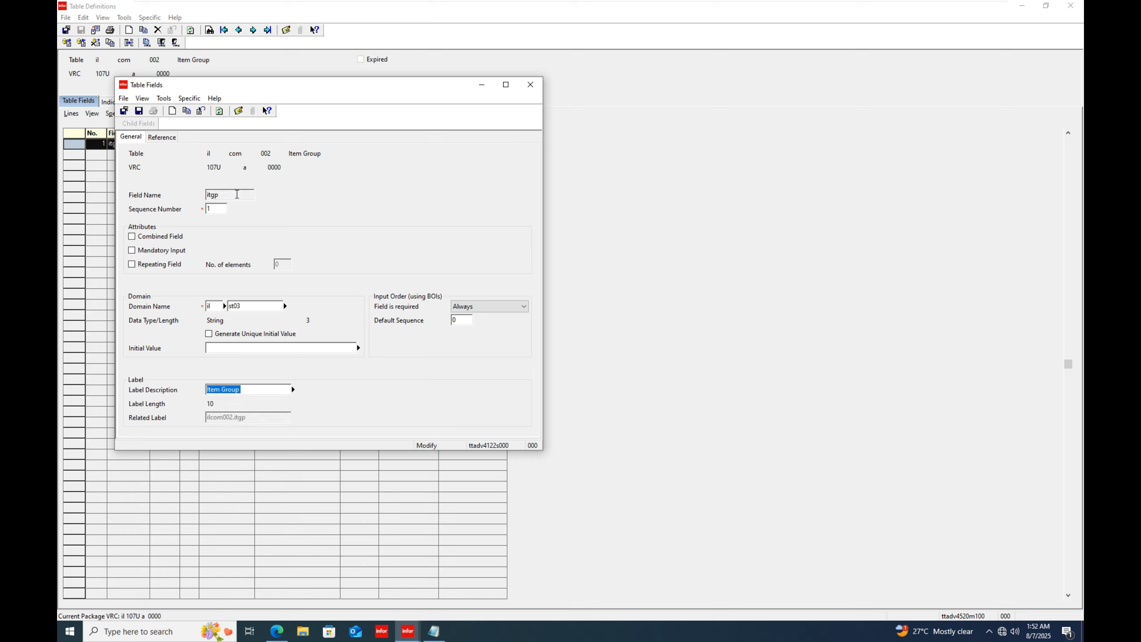
pyautogui.hotkey('alt', 'F4')
# - Start a second field in the Item Group table and name it desc
pyautogui.hotkey('ctrl', 'n')
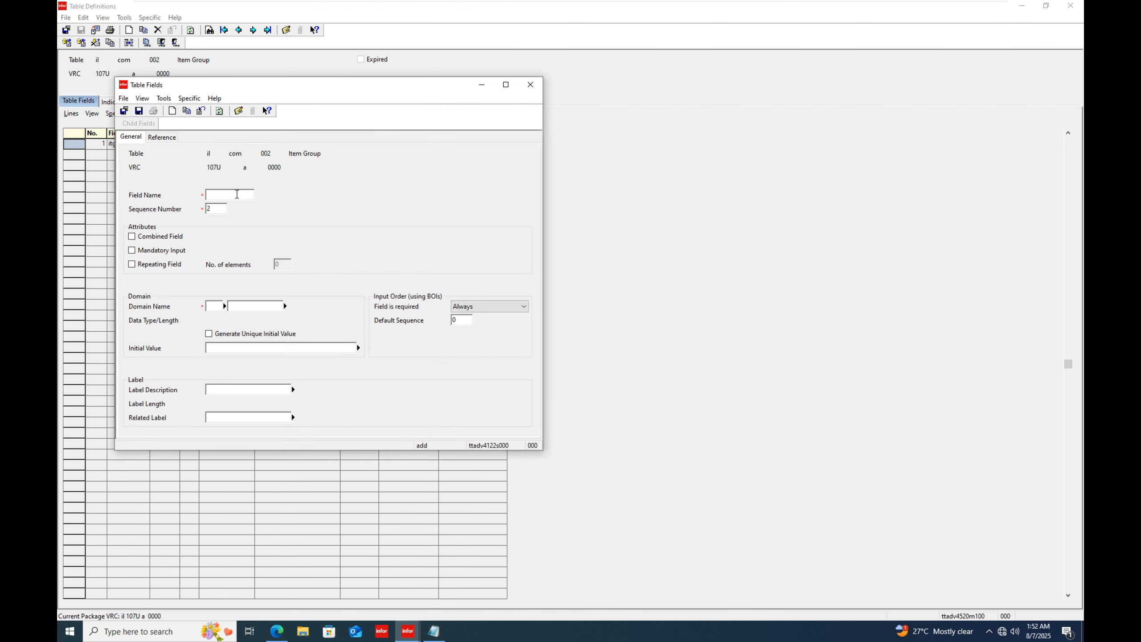
pyautogui.write('desc')
pyautogui.press('Tab')
pyautogui.press('Tab')
pyautogui.press('Tab')
pyautogui.press('Tab')
pyautogui.press('Tab')
pyautogui.press('Tab')
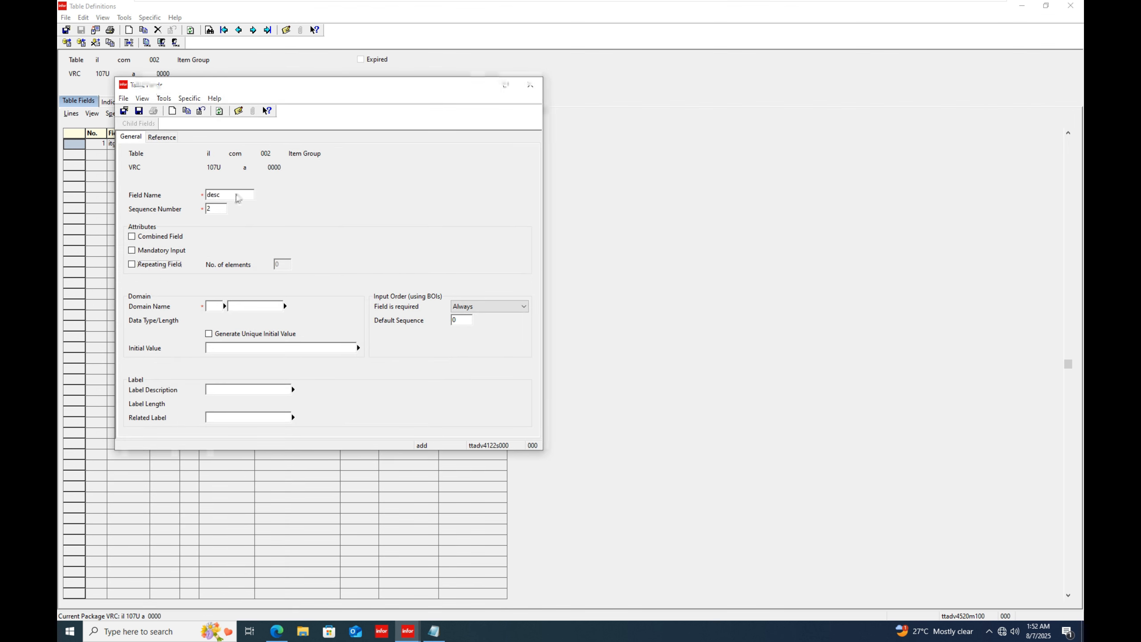
pyautogui.press('Return')
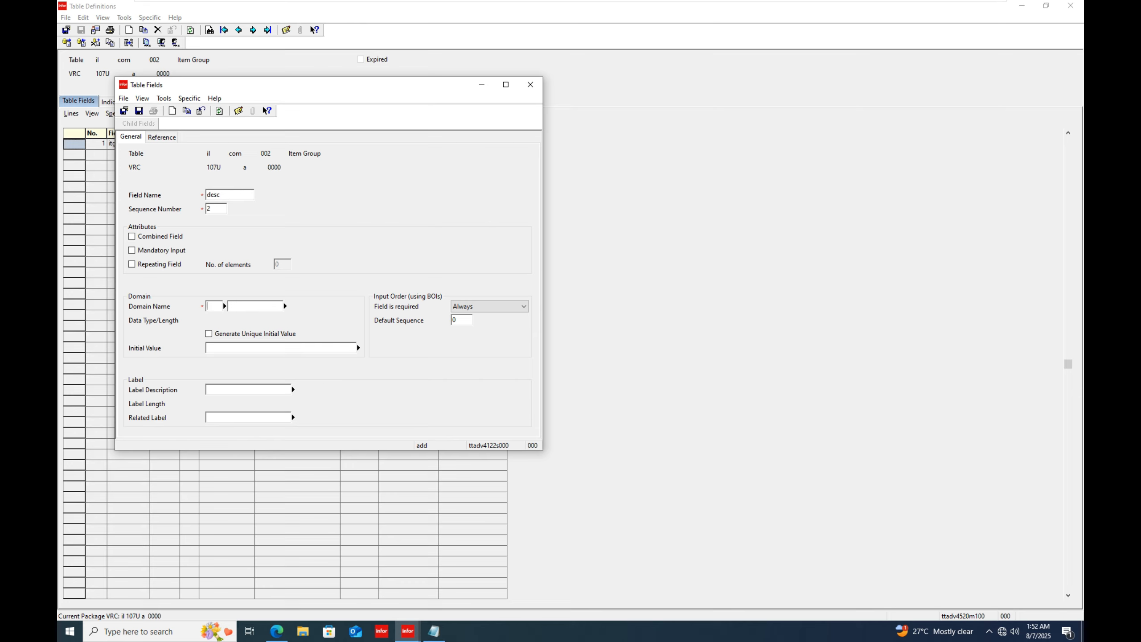
# - Set the desc field's domain to st30 and enter the label description Description
pyautogui.write('str30')
pyautogui.press('Tab')
pyautogui.press('Tab')
pyautogui.write('Description')
pyautogui.press('Tab')
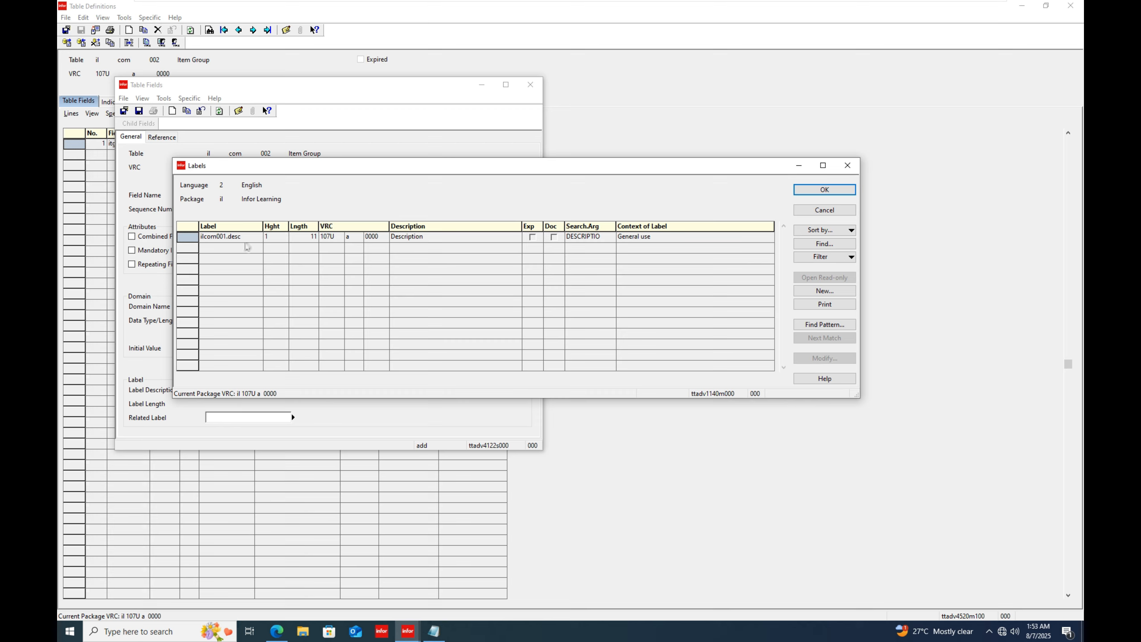
# - Assign the existing label ilcom001.desc to the desc field, save the field and close its details
pyautogui.click(193, 244)
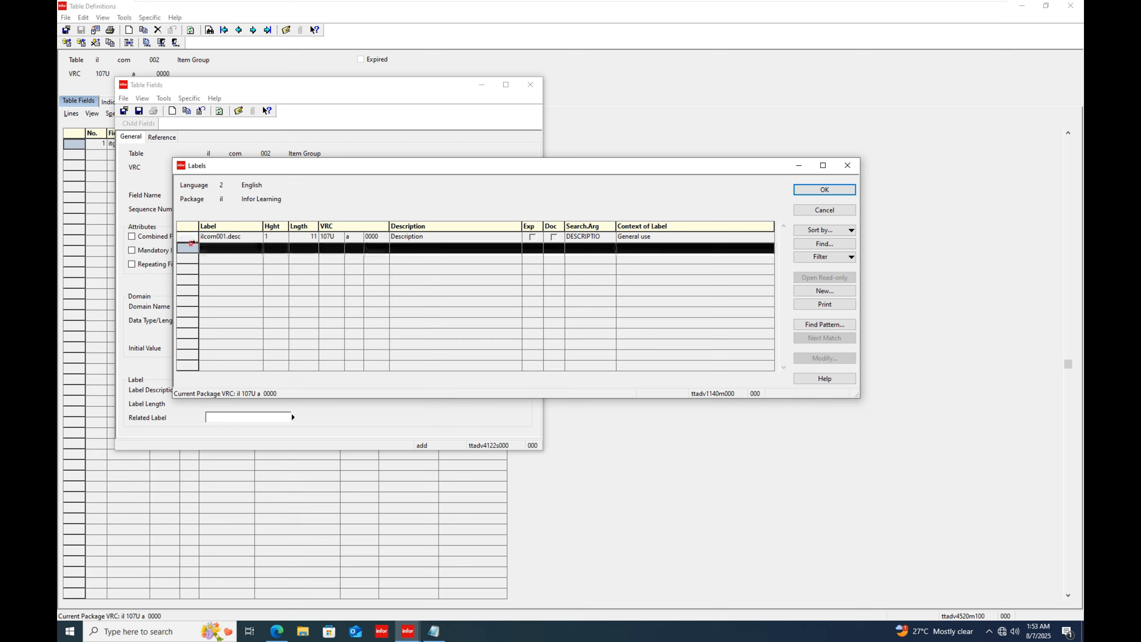
pyautogui.click(189, 239)
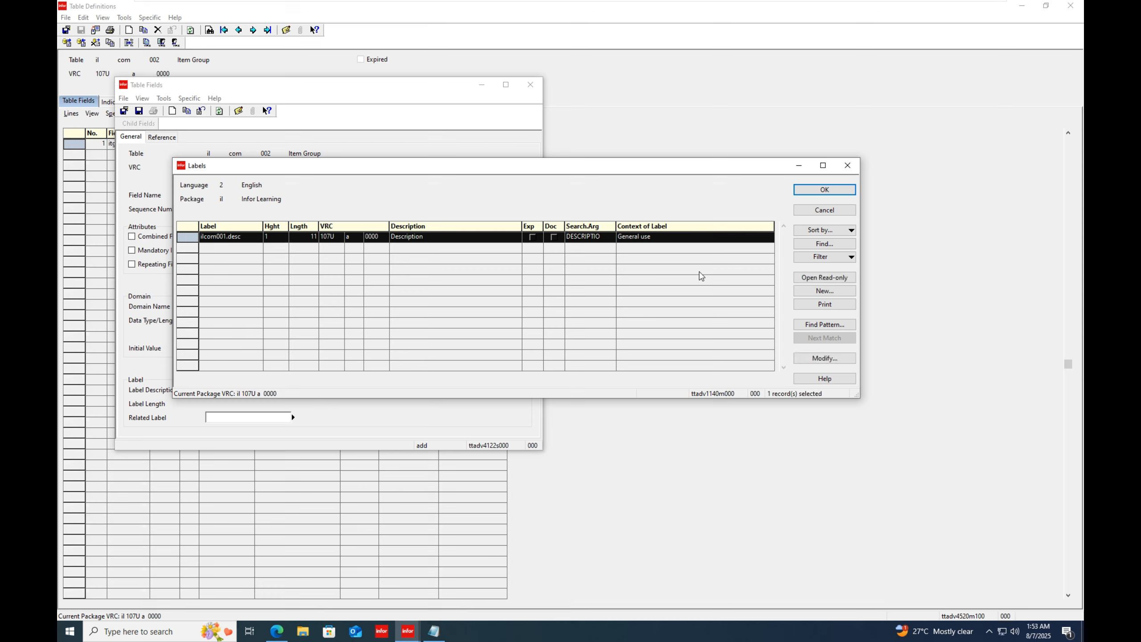
pyautogui.click(824, 190)
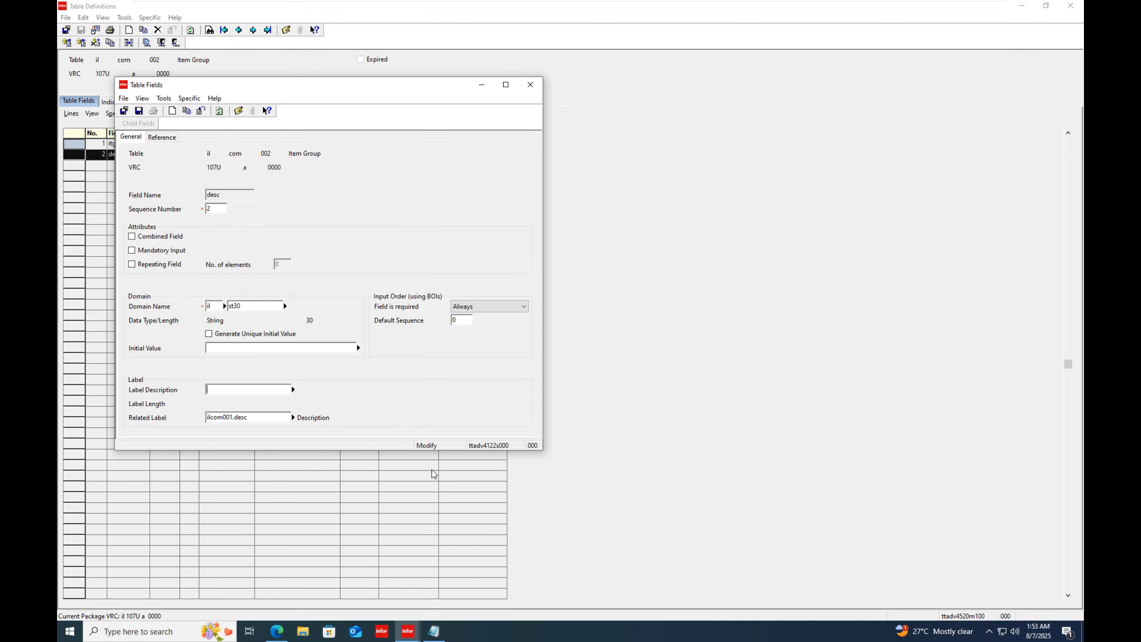
pyautogui.hotkey('alt', 'F4')
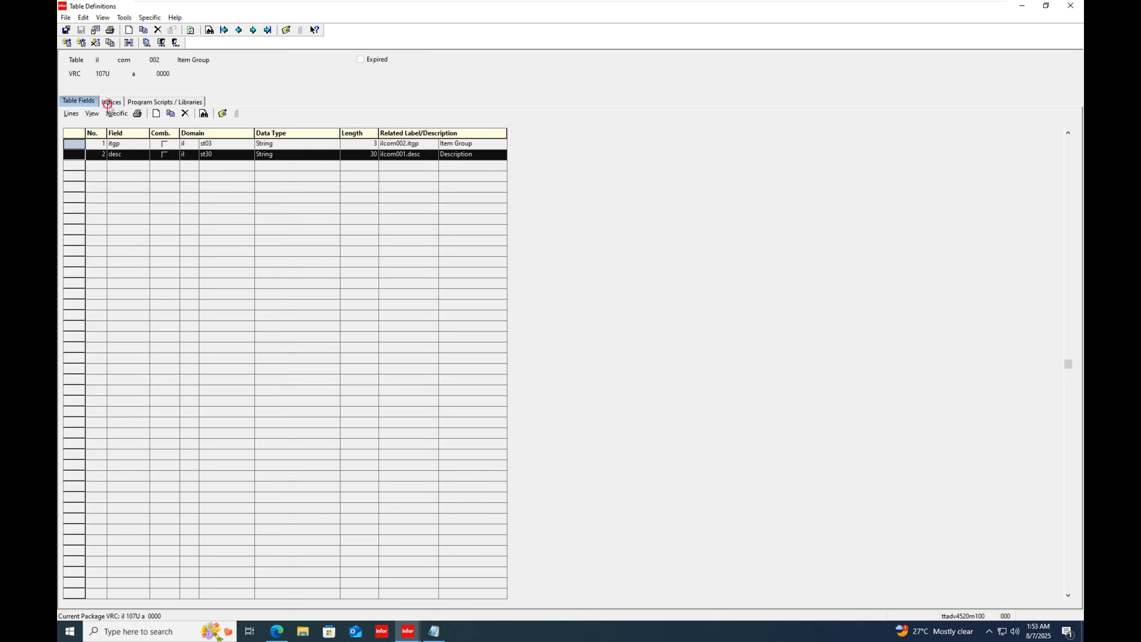
# - Start the first index of the Item Group table and give it the description Item Group
pyautogui.click(111, 102)
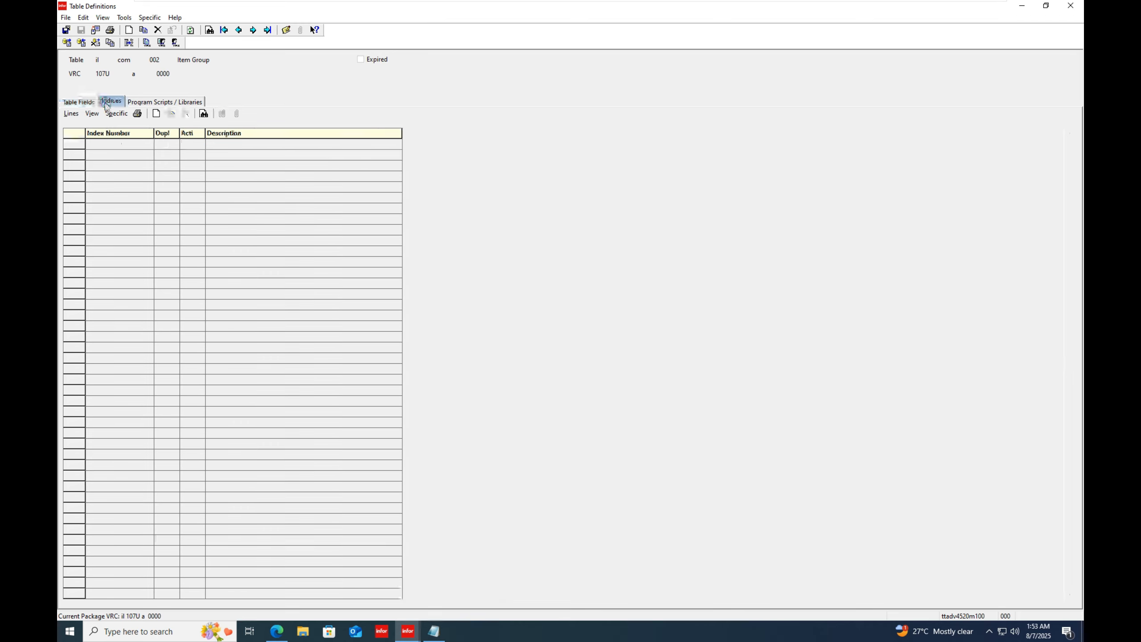
pyautogui.click(111, 156)
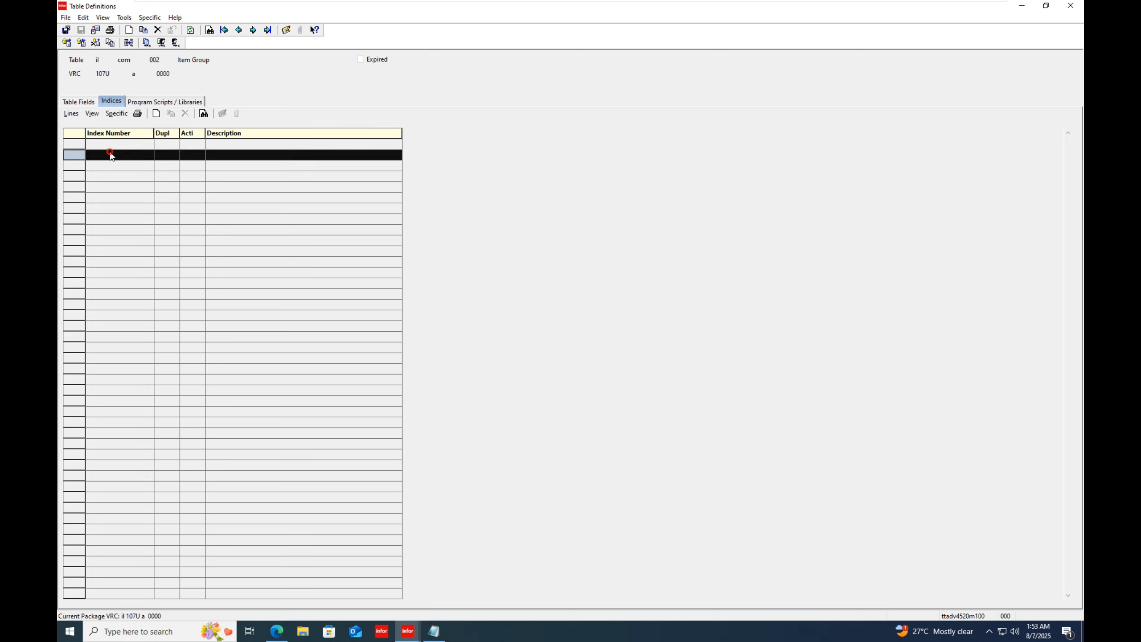
pyautogui.hotkey('ctrl', 'n')
pyautogui.press('Tab')
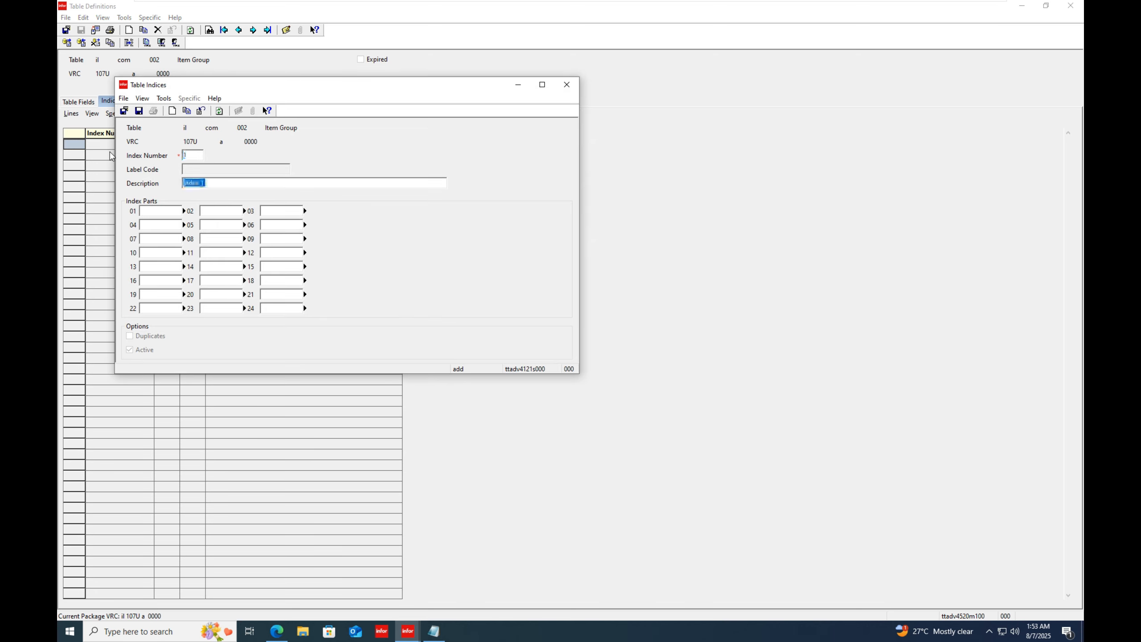
pyautogui.write('ite')
pyautogui.press('BackSpace')
pyautogui.press('BackSpace')
pyautogui.press('BackSpace')
pyautogui.write('Item Groupitgp')
# - Set itgp as index part 01, save the index and return to the list of tables
pyautogui.hotkey('ctrl', 's')
pyautogui.press('Escape')
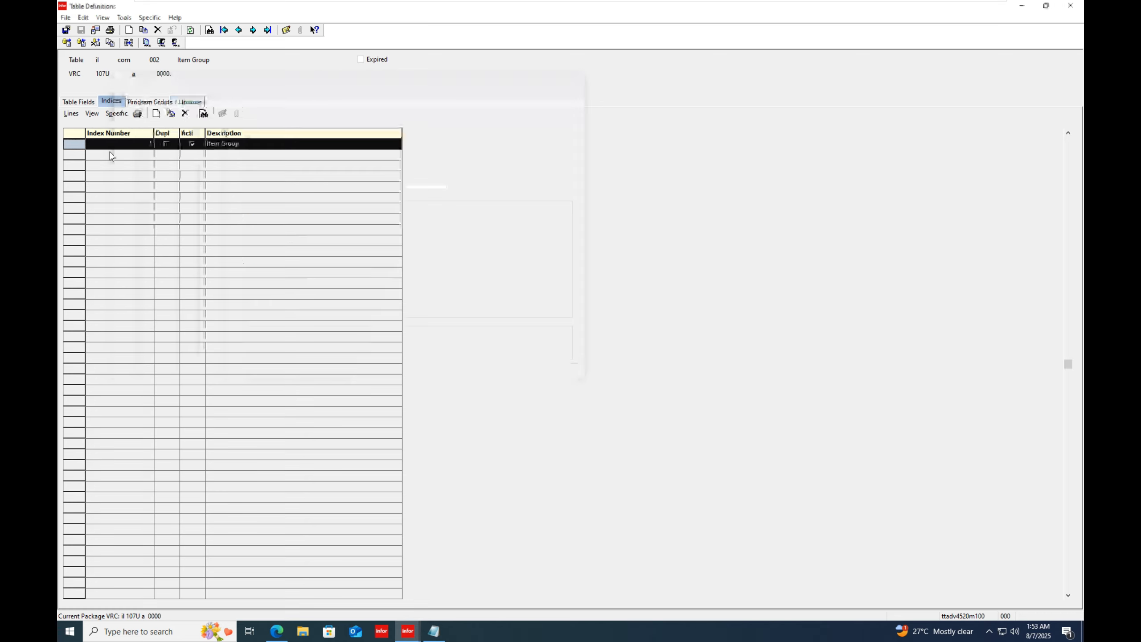
pyautogui.press('Escape')
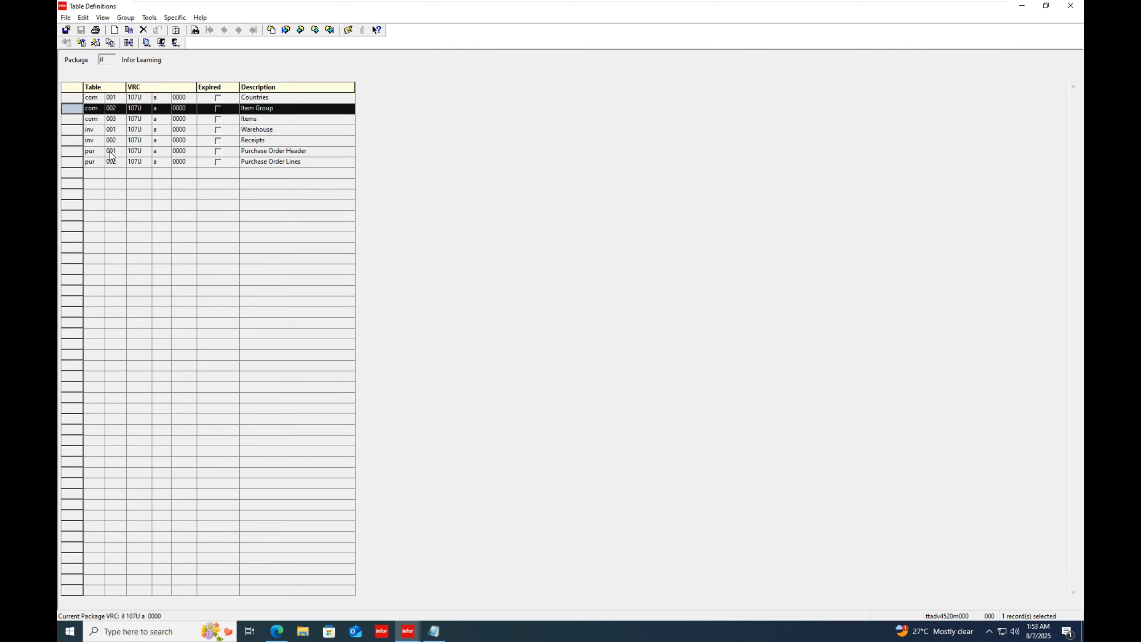
# - Open the Items table definition com 003, consult the Items fields in the data model PDF and maximize the definition window
pyautogui.press('Down')
pyautogui.press('Return')
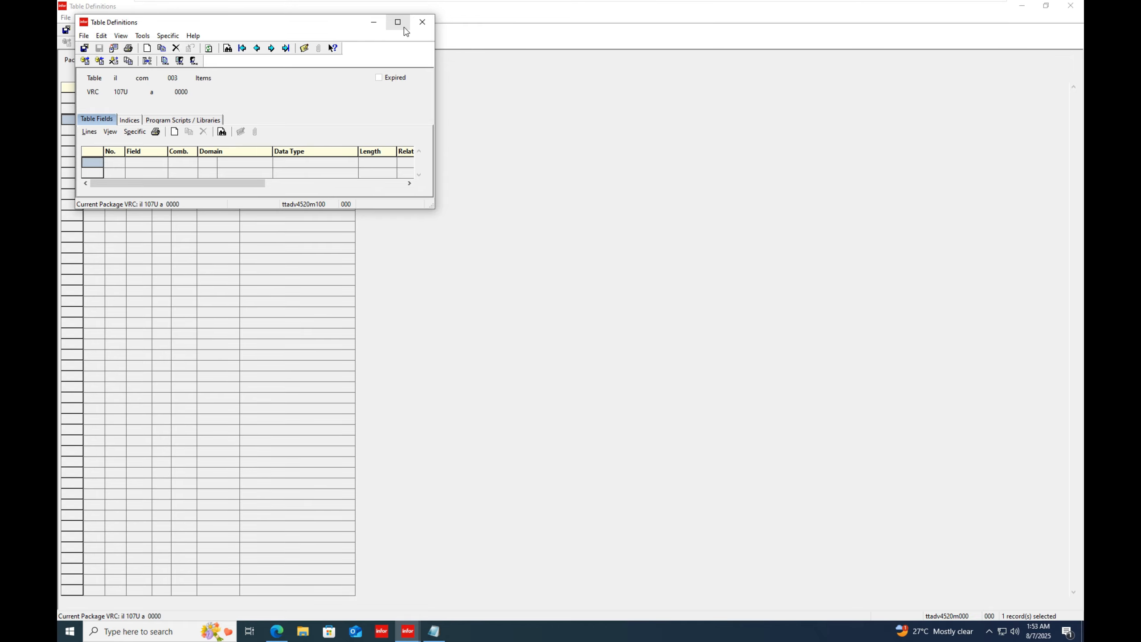
pyautogui.click(277, 631)
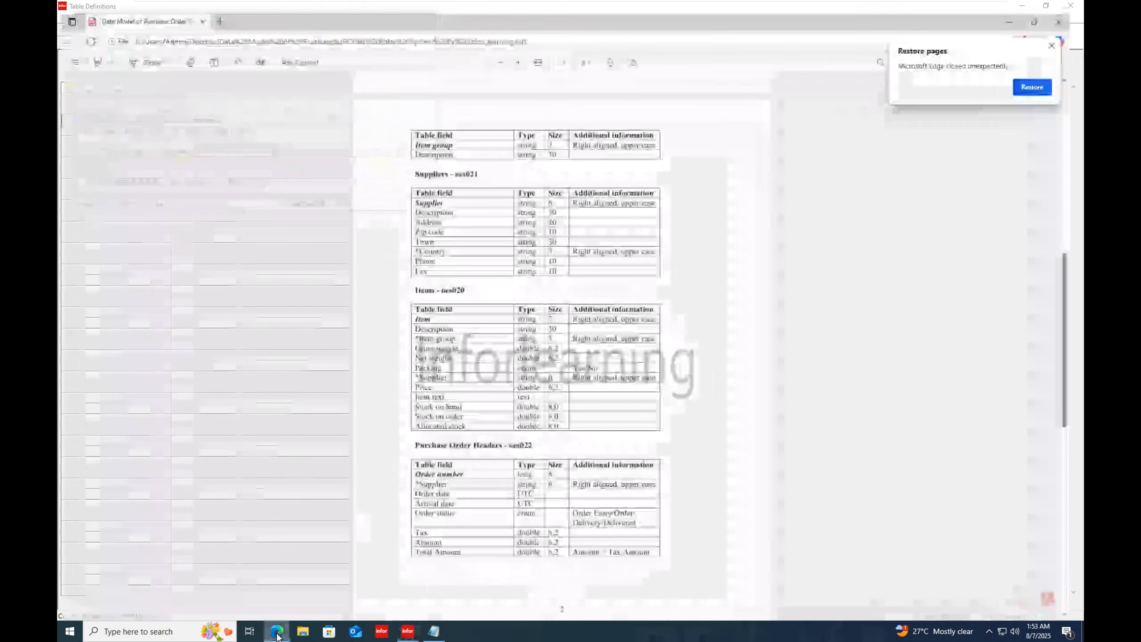
pyautogui.scroll(5, 560, 190)
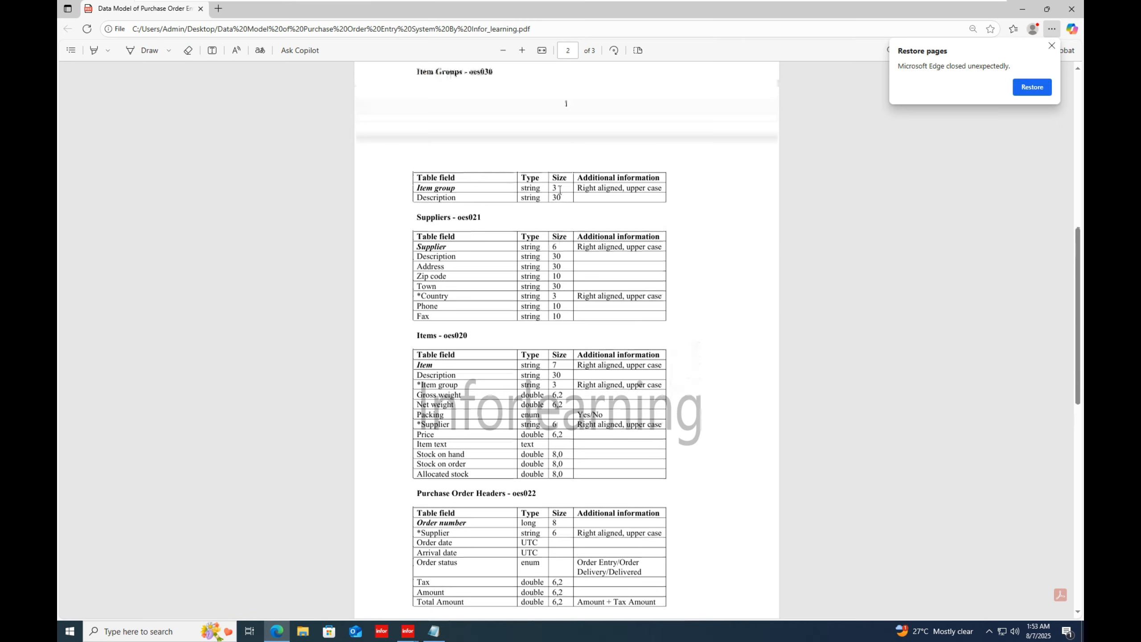
pyautogui.scroll(-3, 560, 190)
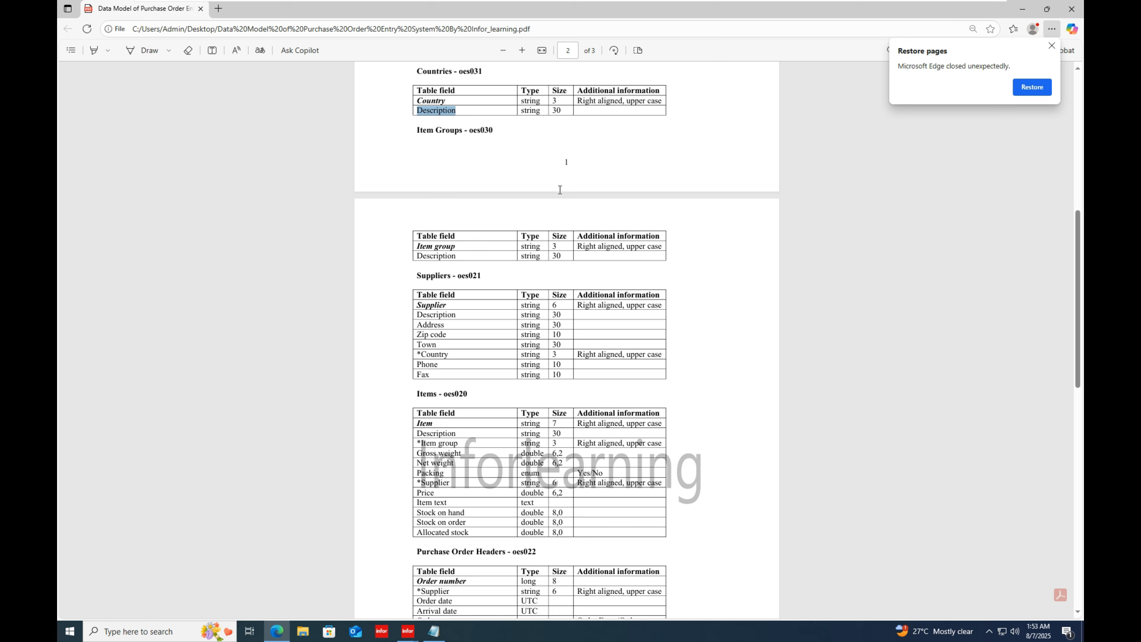
pyautogui.scroll(-3, 560, 190)
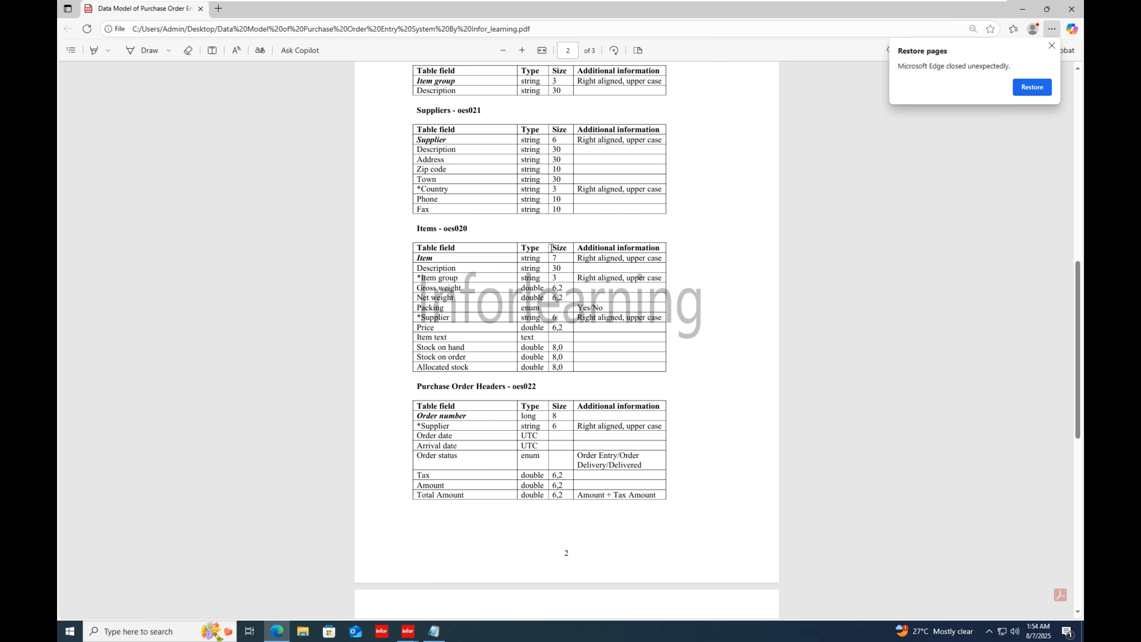
pyautogui.click(1023, 9)
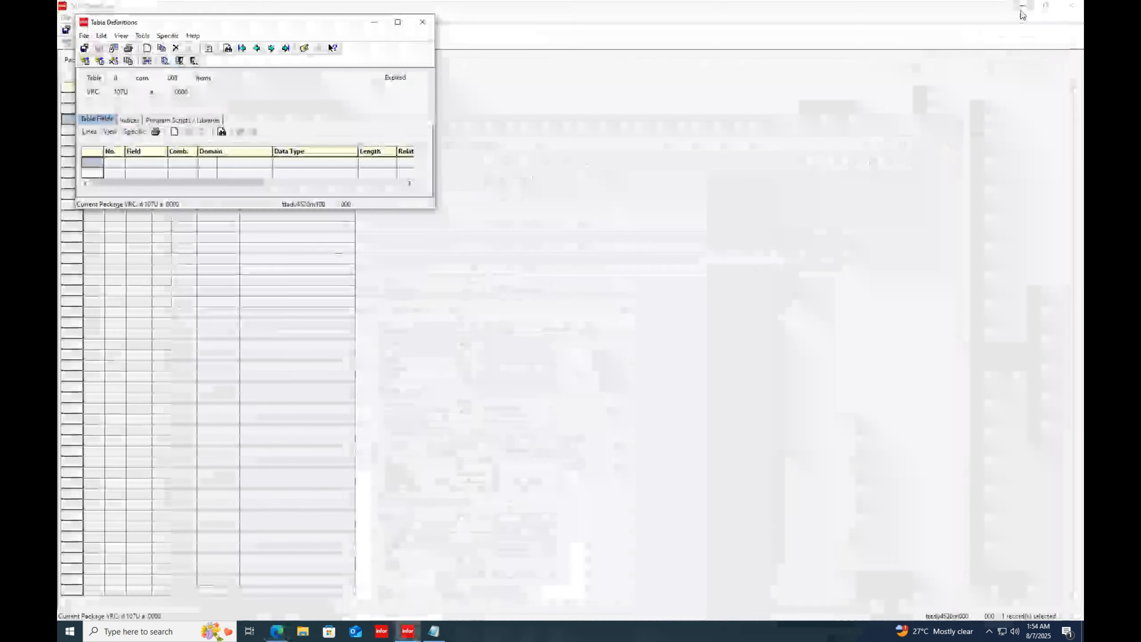
pyautogui.click(398, 21)
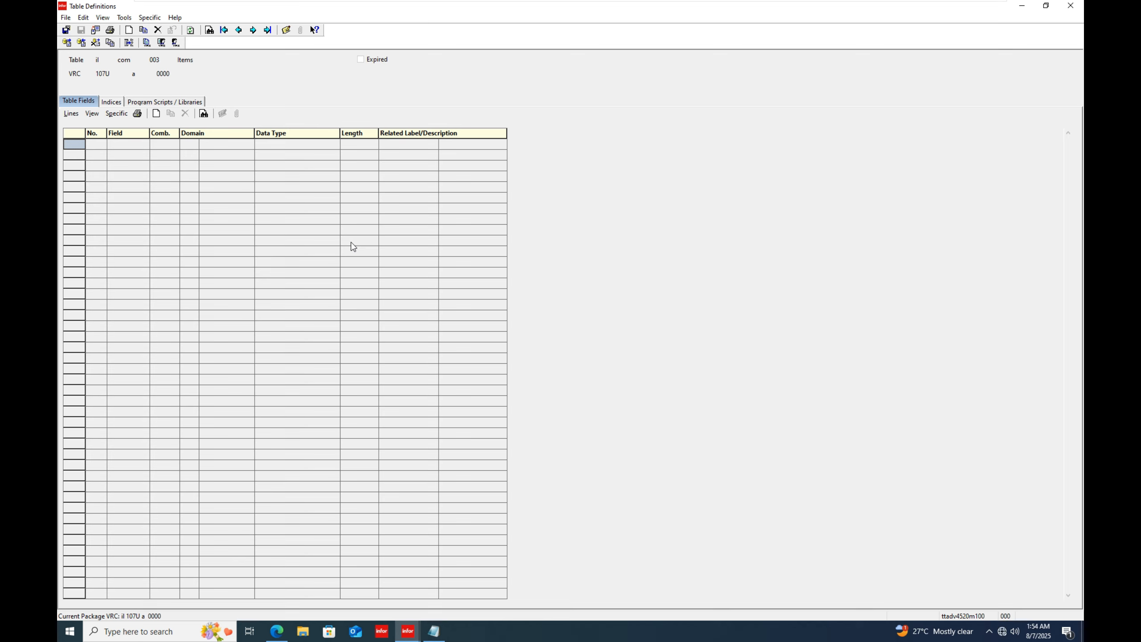
# - Add a field named item to the Items table with the domain st07
pyautogui.hotkey('ctrl', 'n')
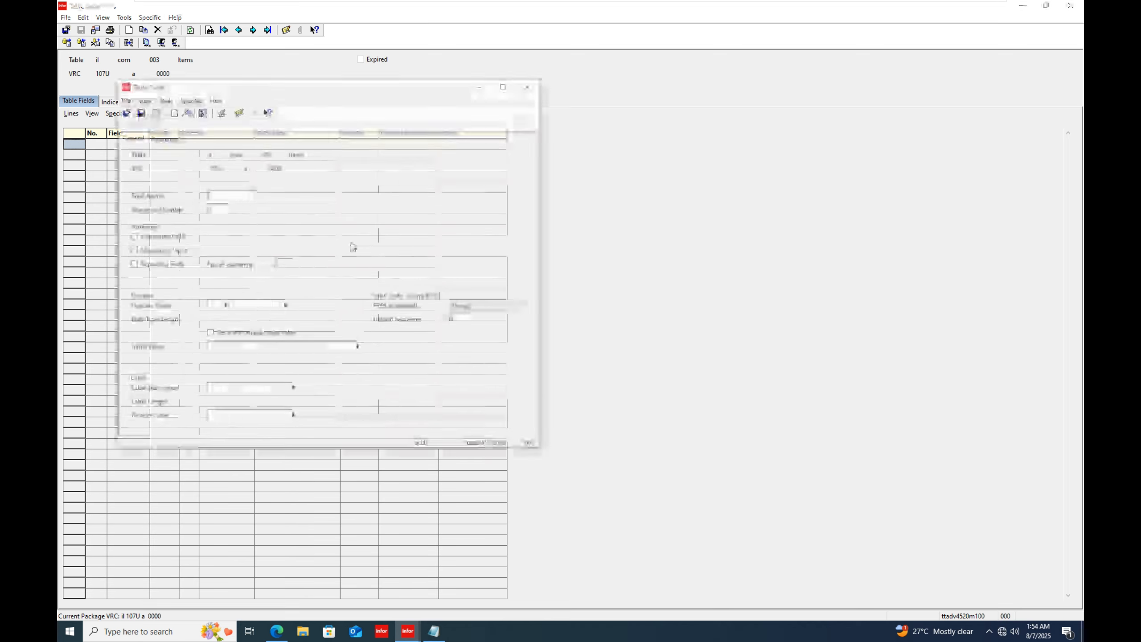
pyautogui.write('item')
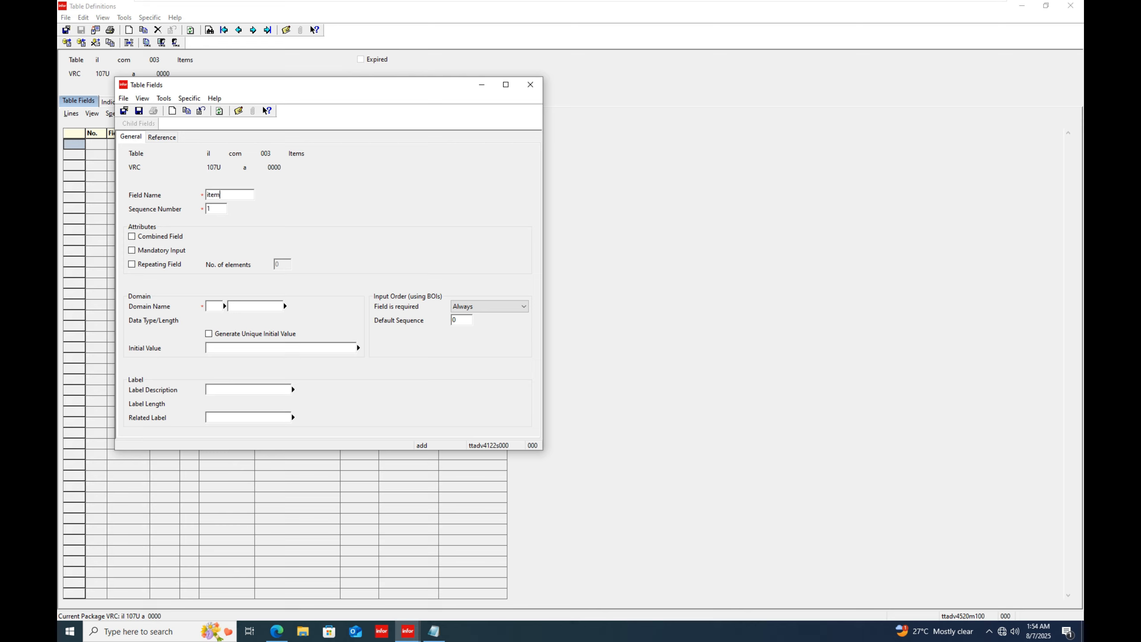
pyautogui.press('Tab')
# - Enter Item as the item field's label description to look up matching labels
pyautogui.press('Tab')
pyautogui.press('Tab')
pyautogui.press('Tab')
pyautogui.press('Tab')
pyautogui.write('st07')
pyautogui.press('Tab')
pyautogui.press('Tab')
pyautogui.press('Tab')
pyautogui.press('Tab')
pyautogui.write('Item')
pyautogui.press('Tab')
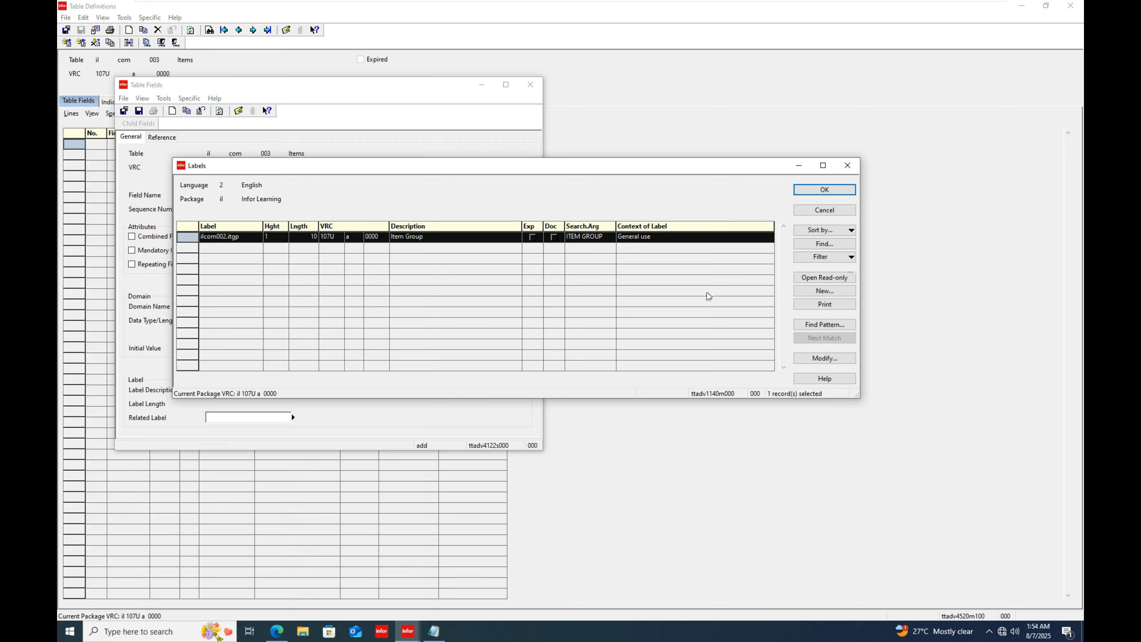
pyautogui.click(692, 292)
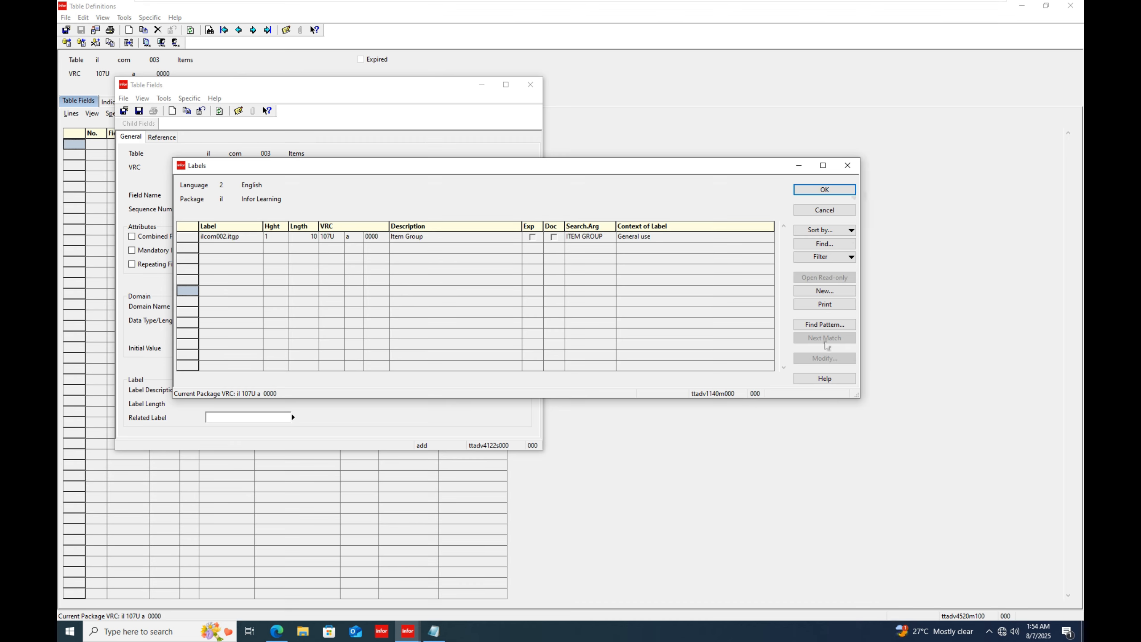
pyautogui.click(835, 292)
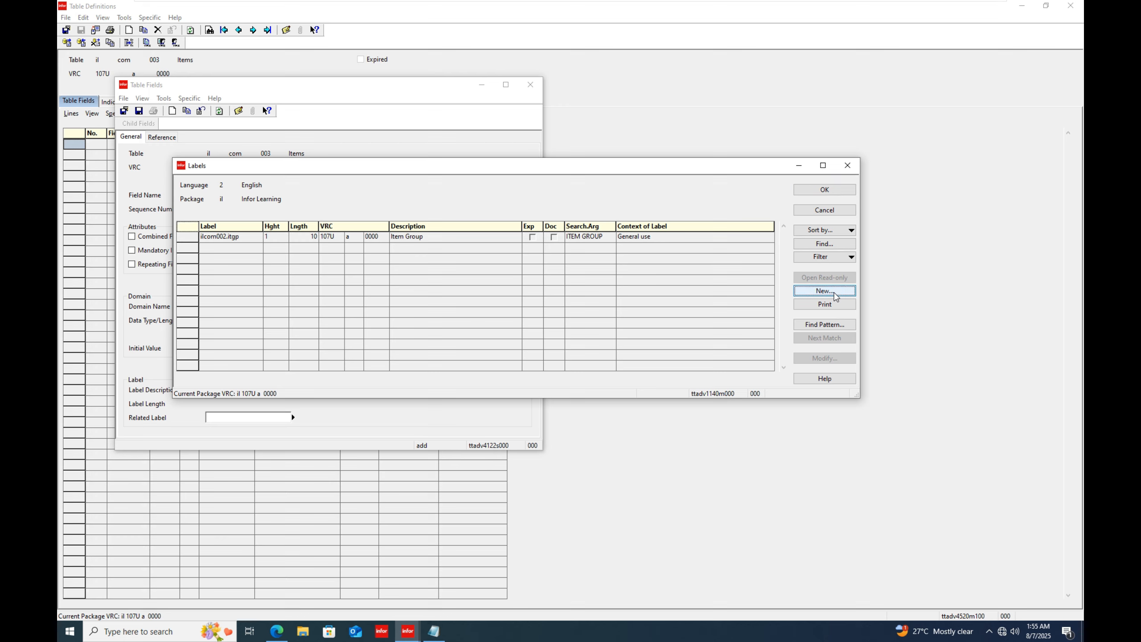
pyautogui.click(835, 292)
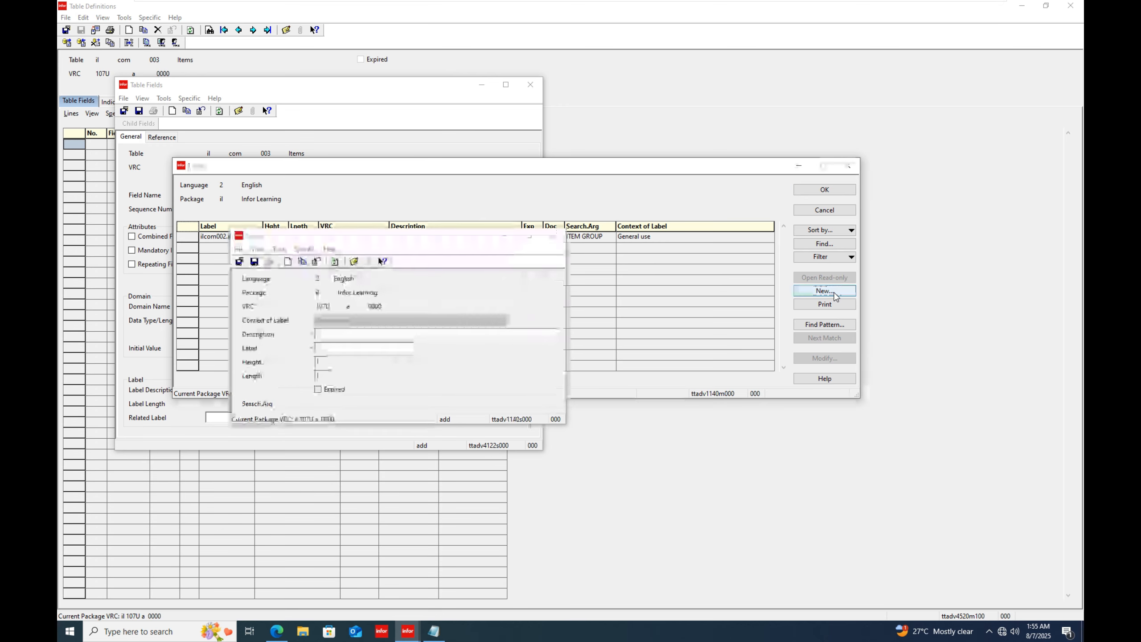
pyautogui.click(418, 354)
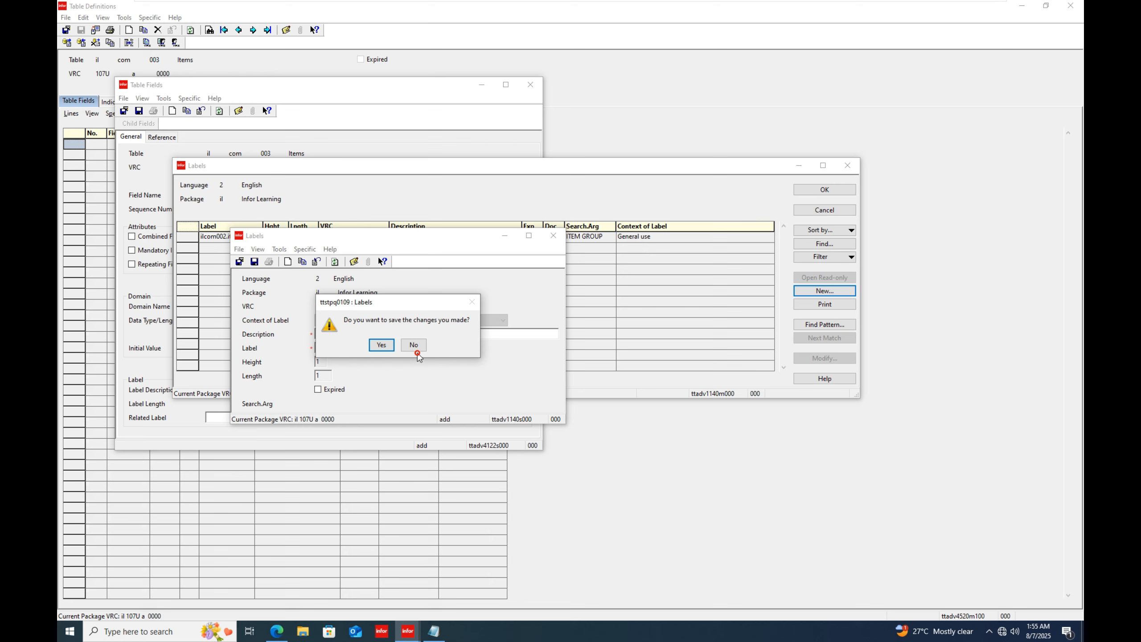
pyautogui.click(417, 354)
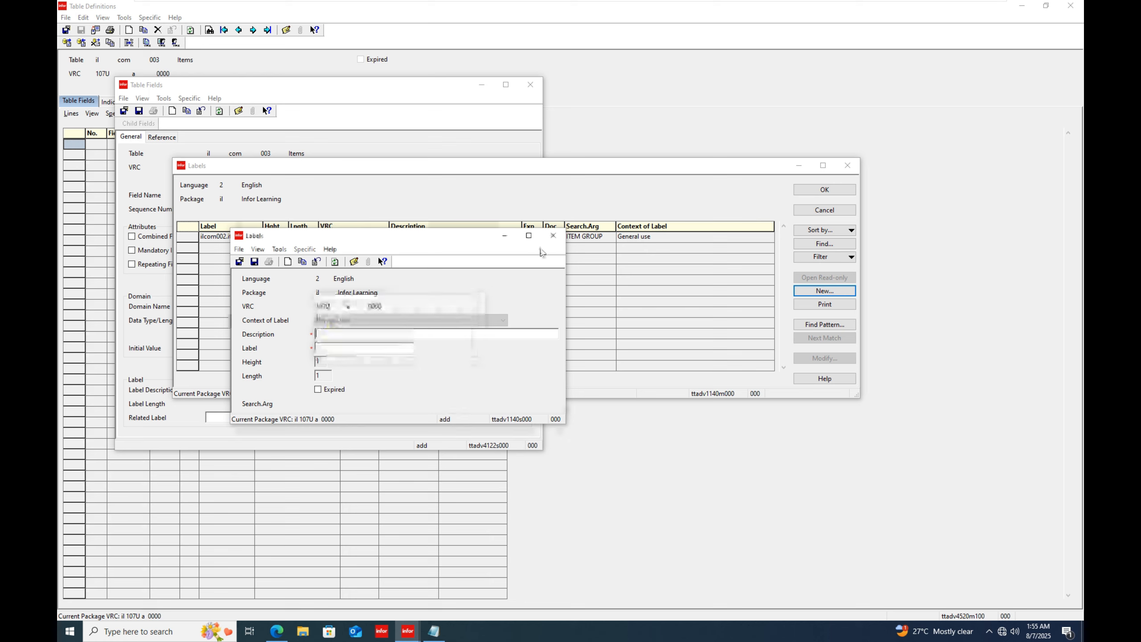
pyautogui.click(553, 236)
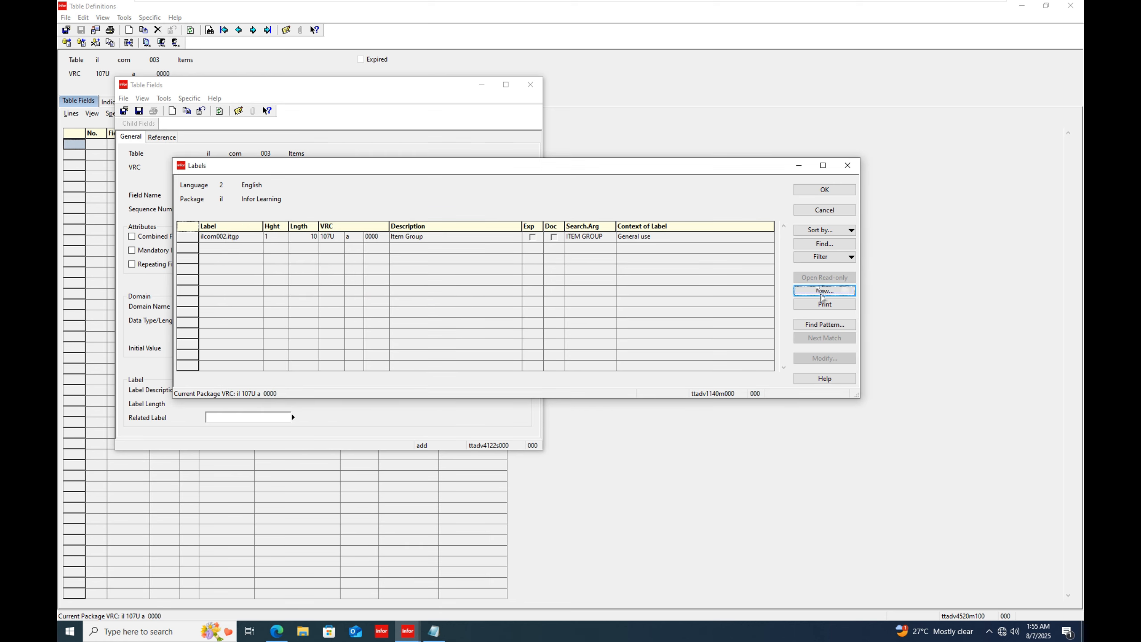
# - Create a label item001 with the description Item, assign it to the item field and close the field's details
pyautogui.click(821, 293)
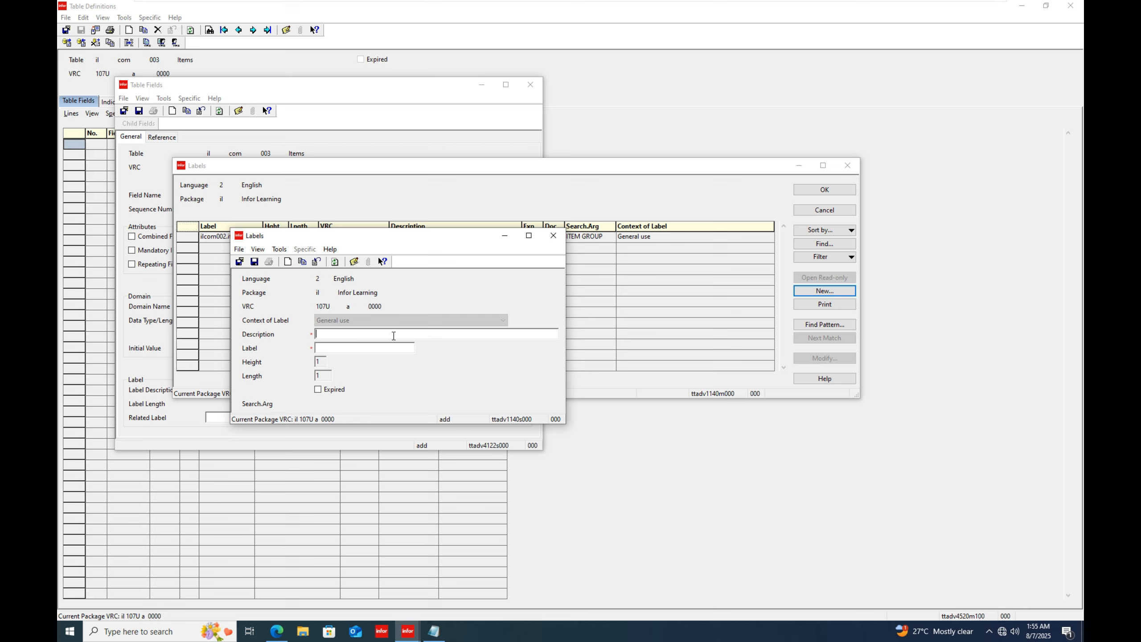
pyautogui.write('Item')
pyautogui.press('Tab')
pyautogui.write('item001')
pyautogui.hotkey('ctrl', 's')
pyautogui.hotkey('alt', 'F4')
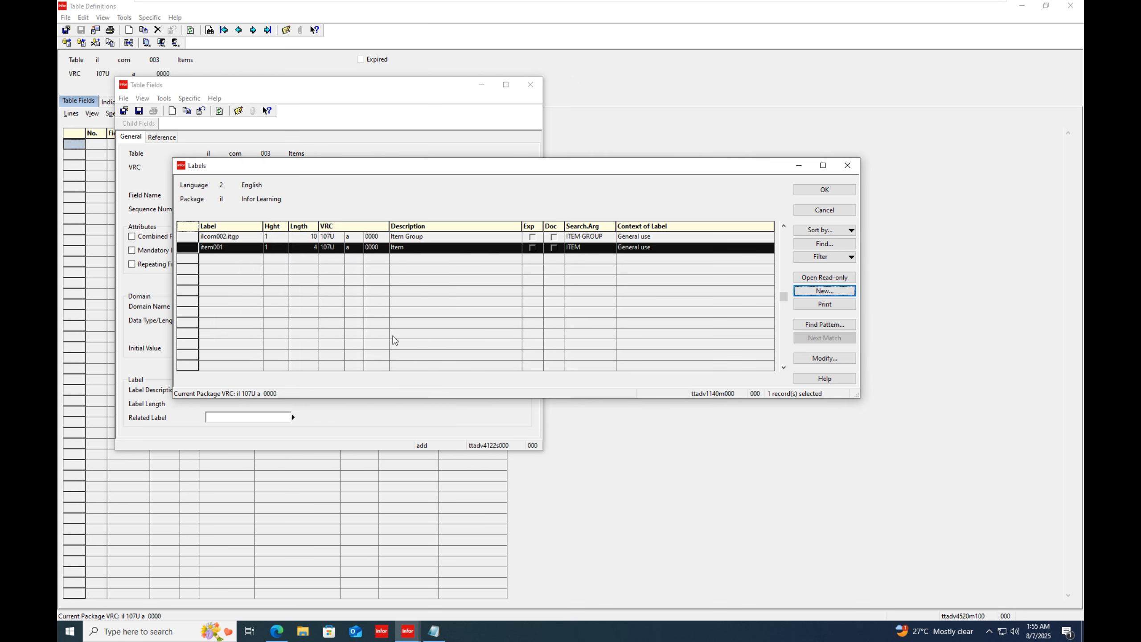
pyautogui.doubleClick(637, 247)
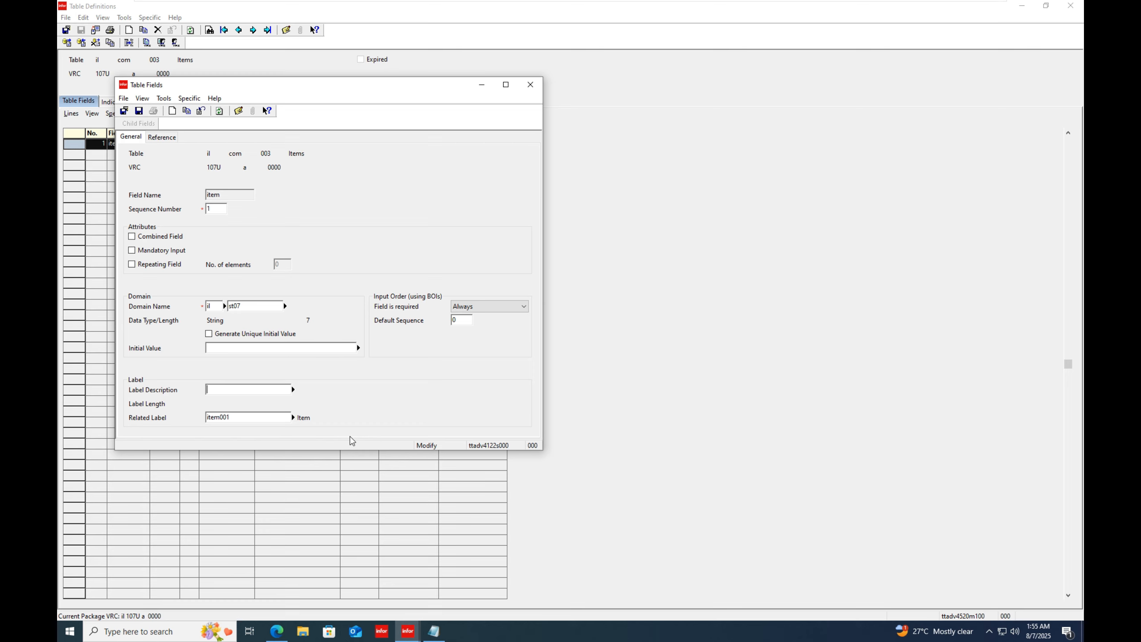
pyautogui.hotkey('alt', 'F4')
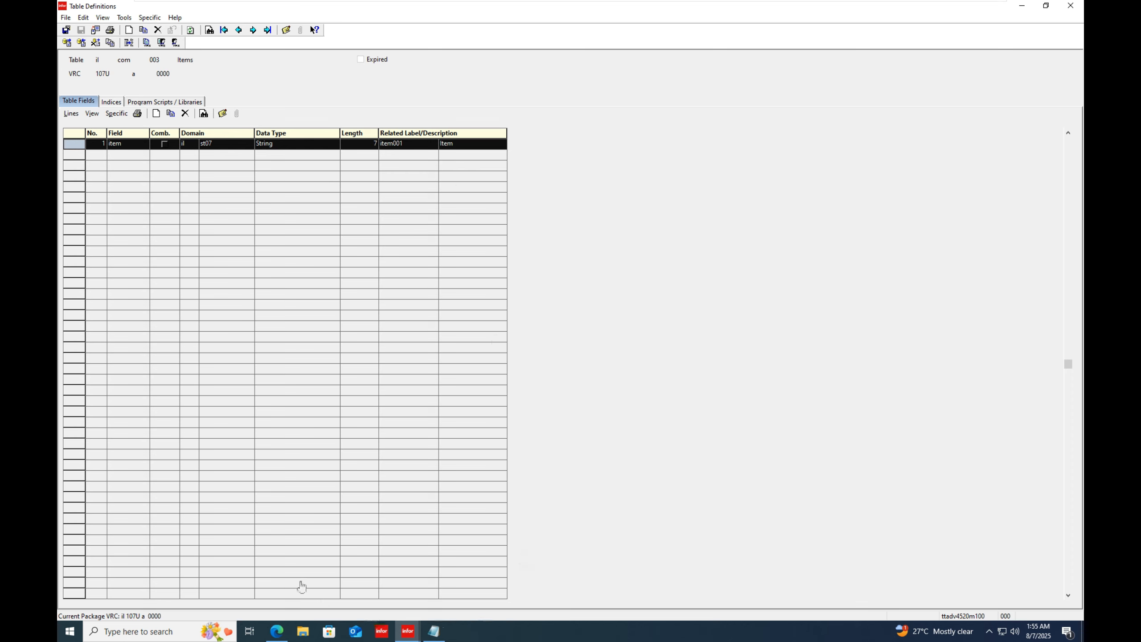
# - Check the Items fields in the data model PDF, and start a second Items field named desc
pyautogui.moveTo(279, 634)
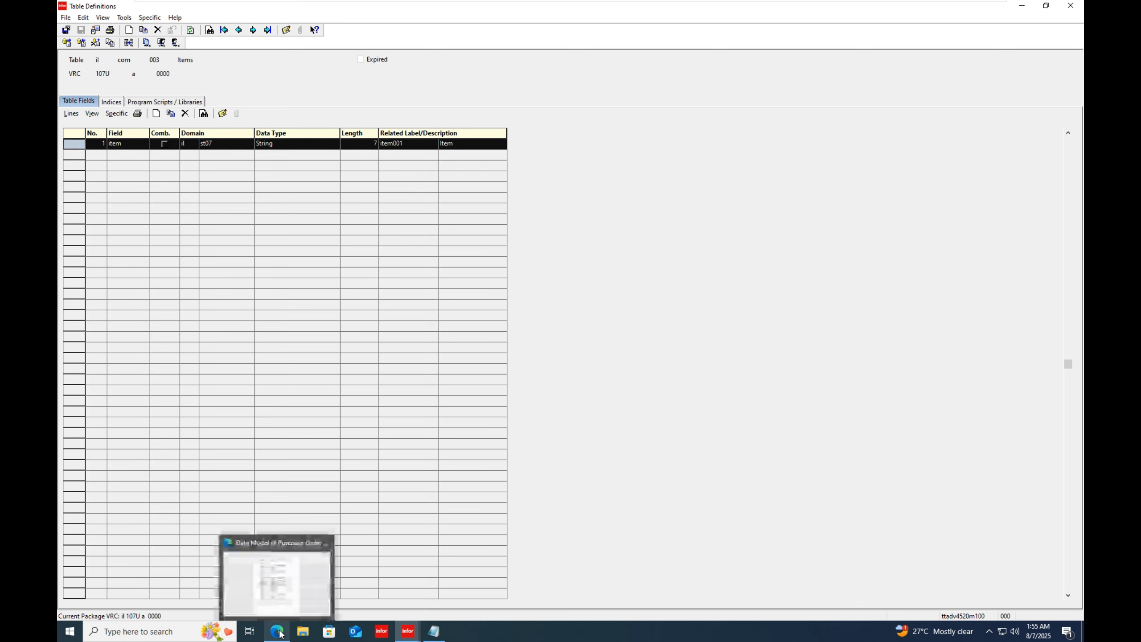
pyautogui.click(292, 580)
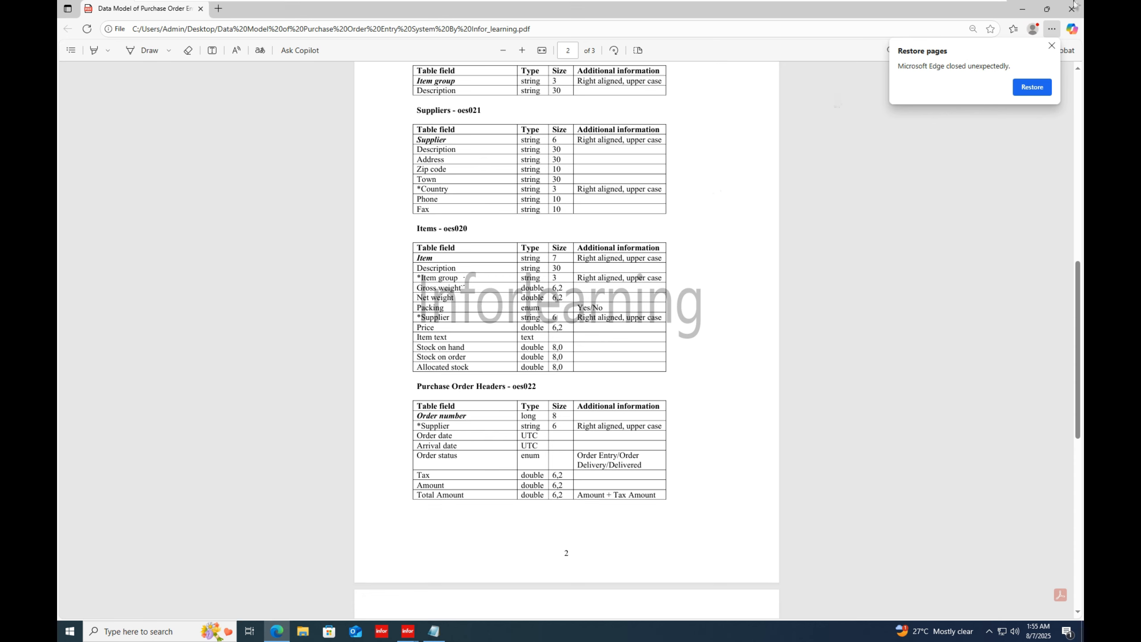
pyautogui.click(1029, 5)
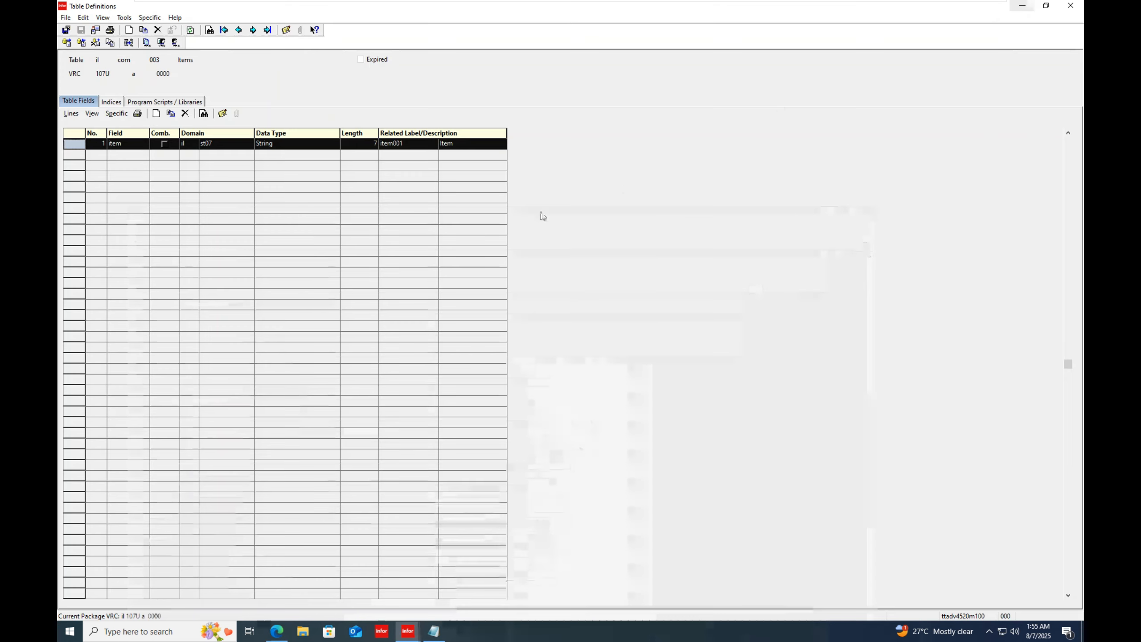
pyautogui.hotkey('ctrl', 'n')
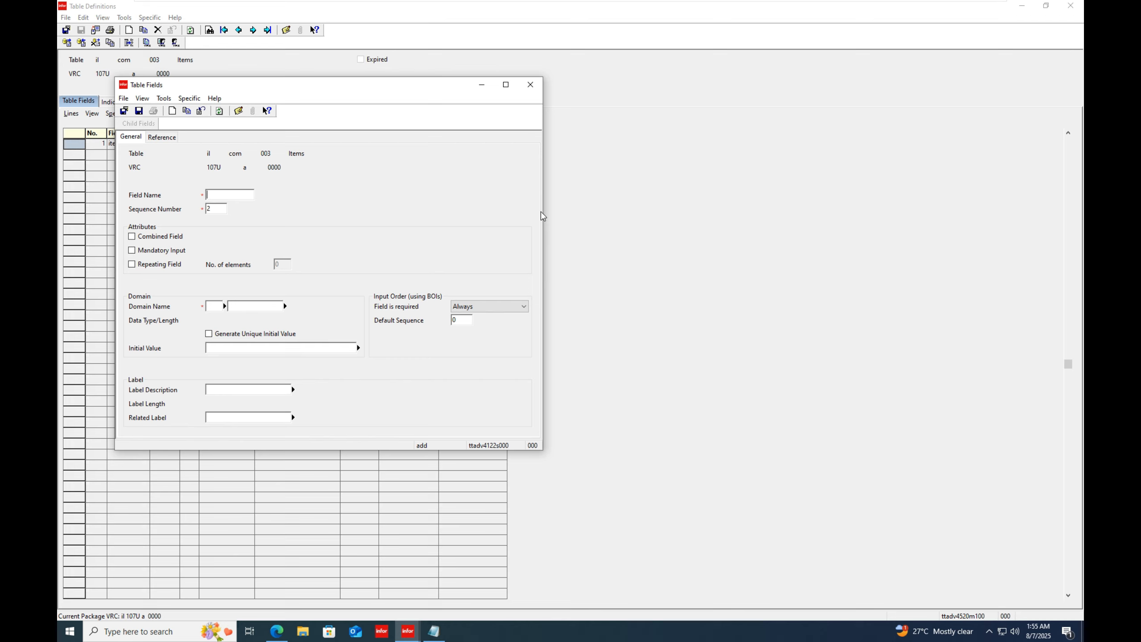
pyautogui.write('desc')
# - Set the domain of the Items table's desc field to st30
pyautogui.press('Tab')
pyautogui.press('Tab')
pyautogui.press('Tab')
pyautogui.press('Tab')
# - Look up the label description Description, assign the existing ilcom001.desc label to the desc field and save the field
pyautogui.press('Tab')
pyautogui.write('desc')
pyautogui.press('BackSpace')
pyautogui.press('BackSpace')
pyautogui.press('BackSpace')
pyautogui.press('BackSpace')
pyautogui.write('st30')
pyautogui.press('Tab')
pyautogui.press('Tab')
pyautogui.press('Tab')
pyautogui.press('Tab')
pyautogui.press('Tab')
pyautogui.write('Description')
pyautogui.press('Tab')
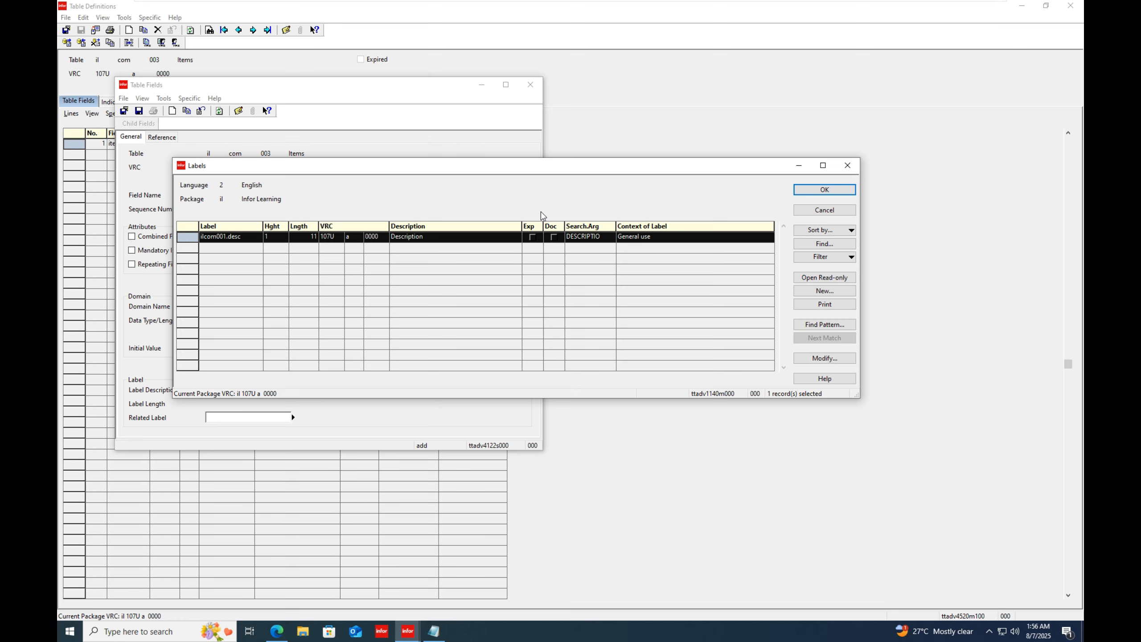
pyautogui.press('Return')
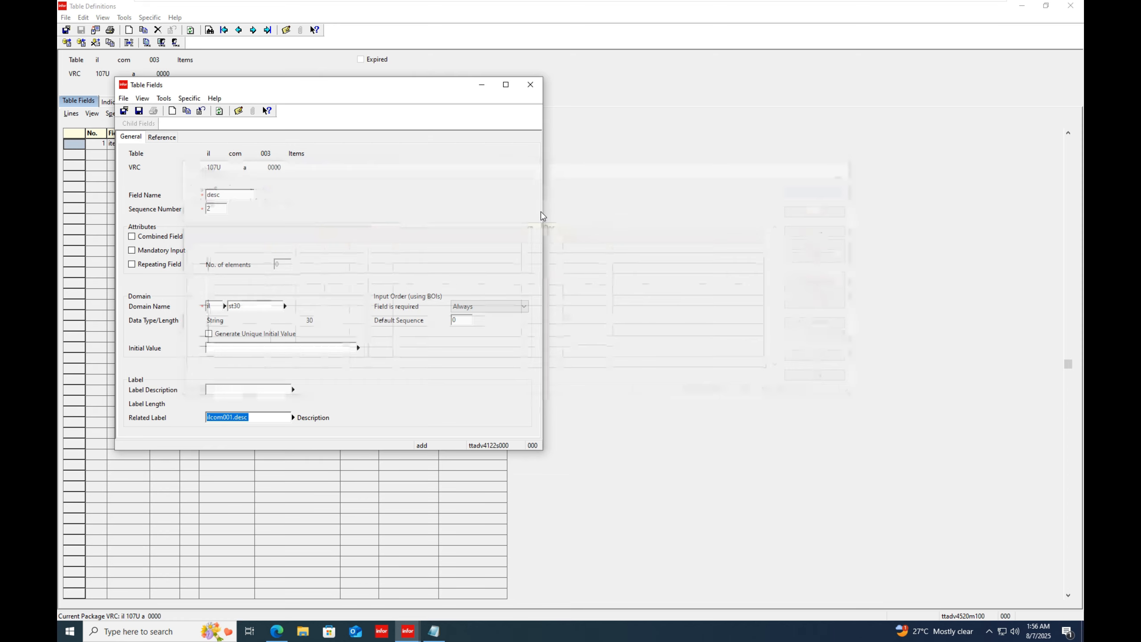
pyautogui.press('Return')
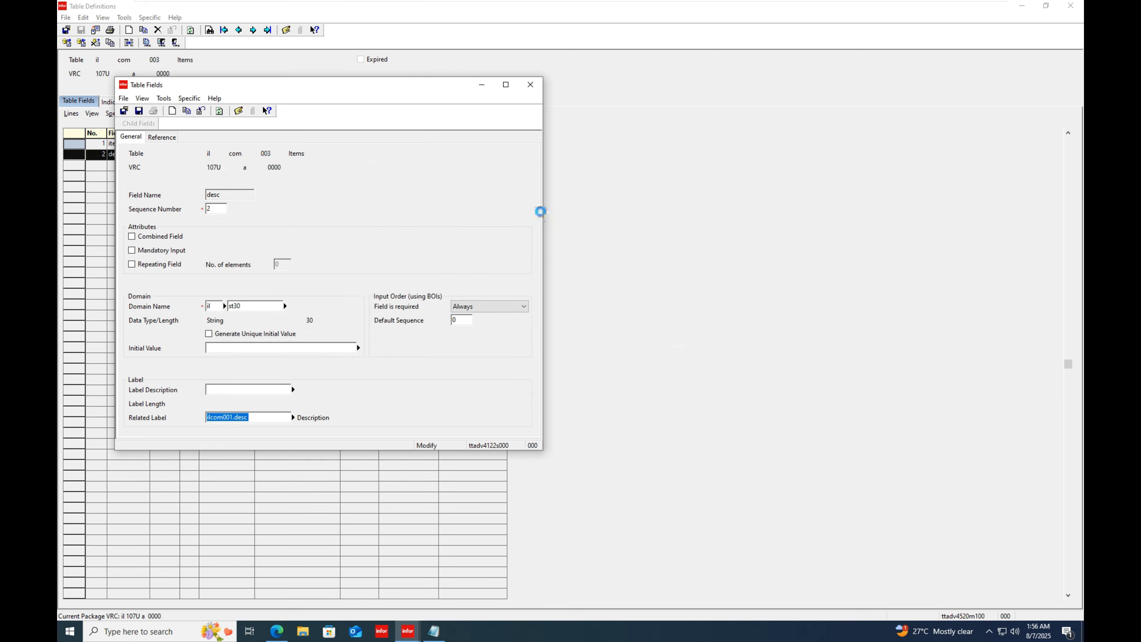
# - Name the third Items field itgp, check its type in the data model PDF, and set its domain to st03 in package il
pyautogui.write('itgp')
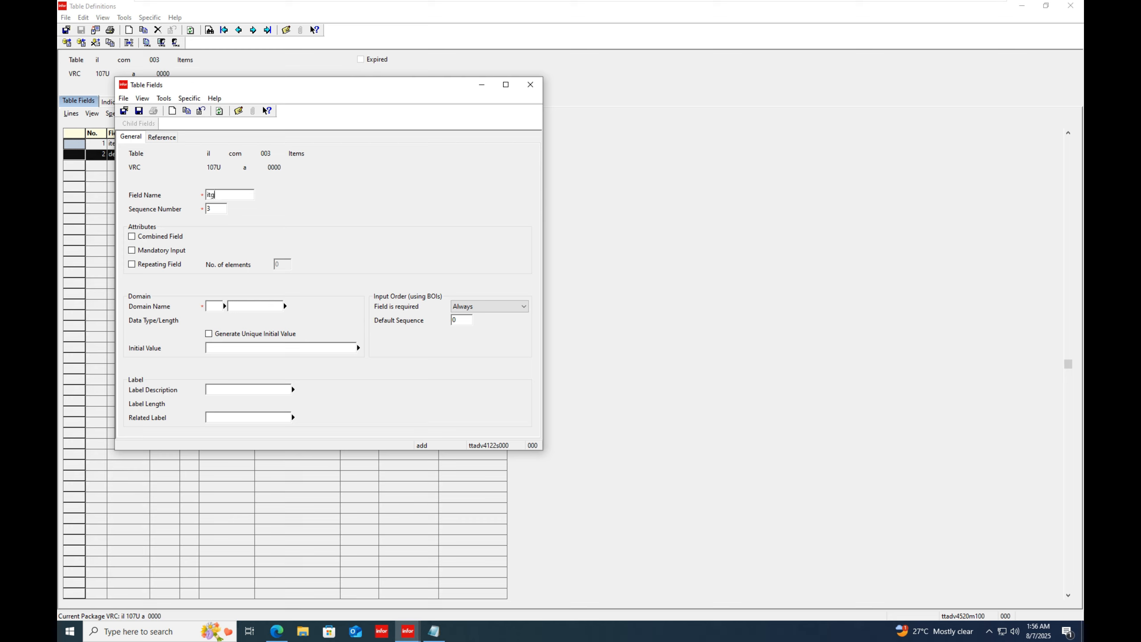
pyautogui.press('Tab')
pyautogui.press('Tab')
pyautogui.press('Tab')
pyautogui.press('Tab')
pyautogui.press('Tab')
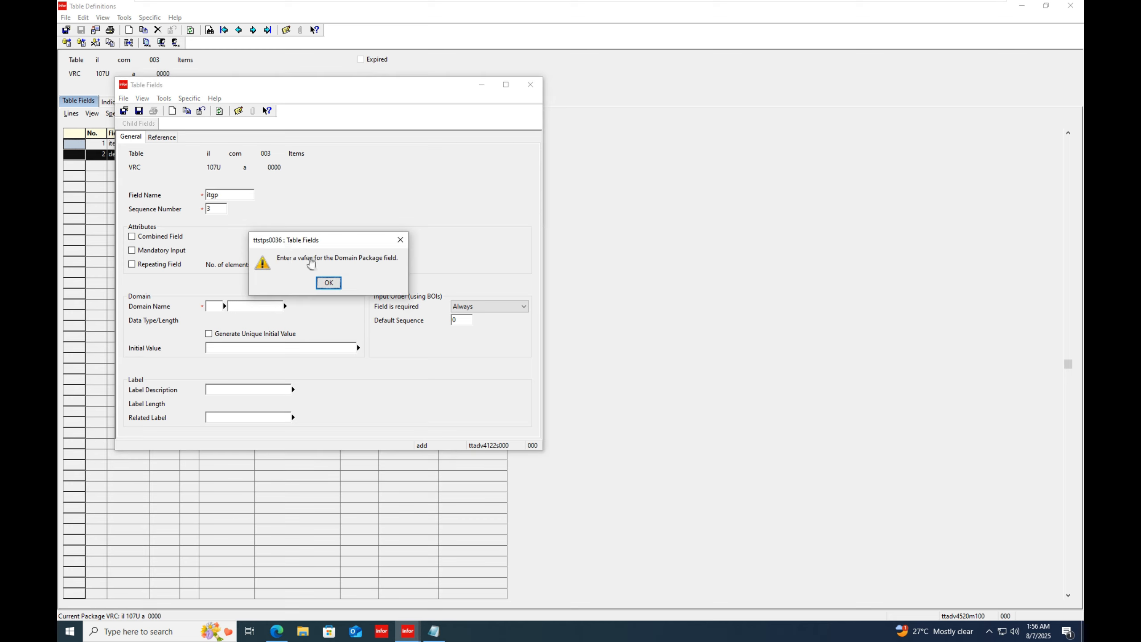
pyautogui.click(288, 632)
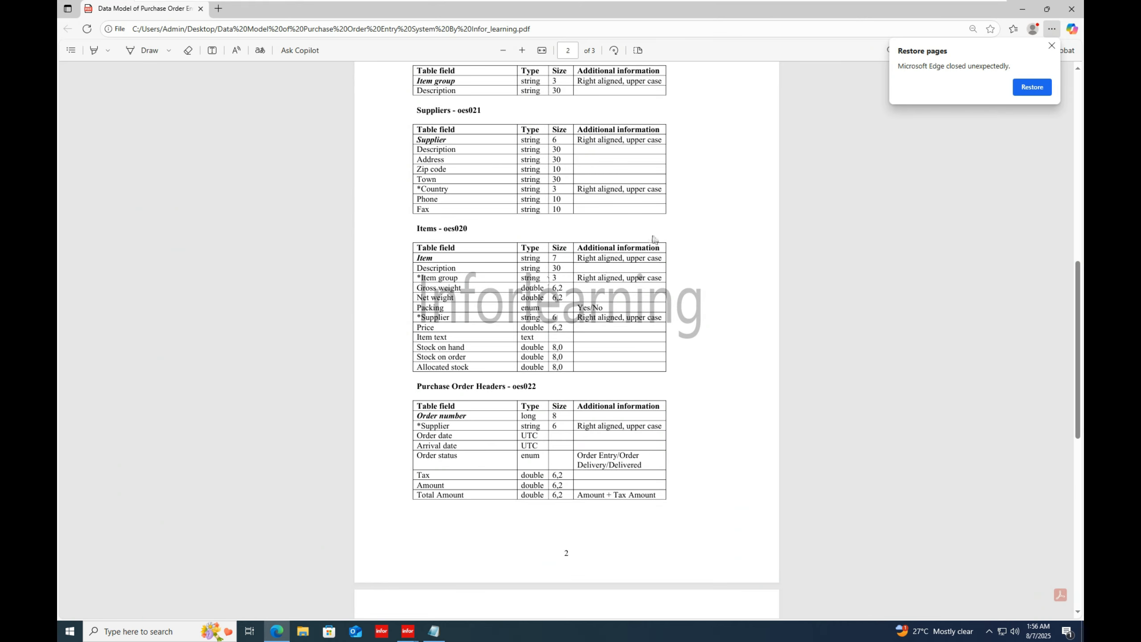
pyautogui.click(1023, 9)
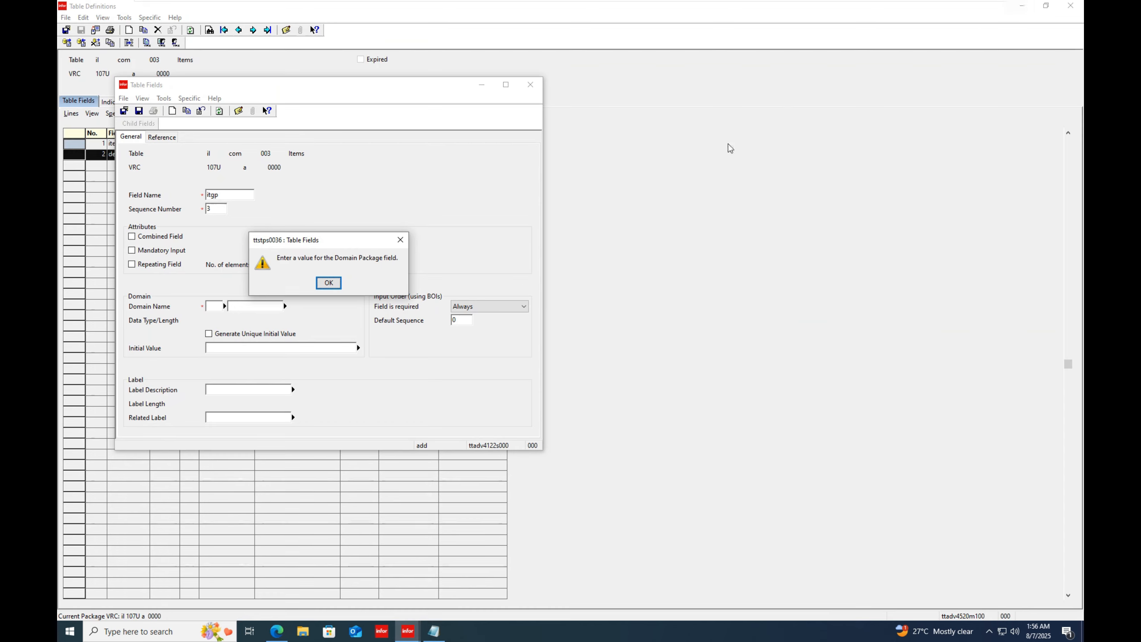
pyautogui.press('Return')
pyautogui.write('ilst')
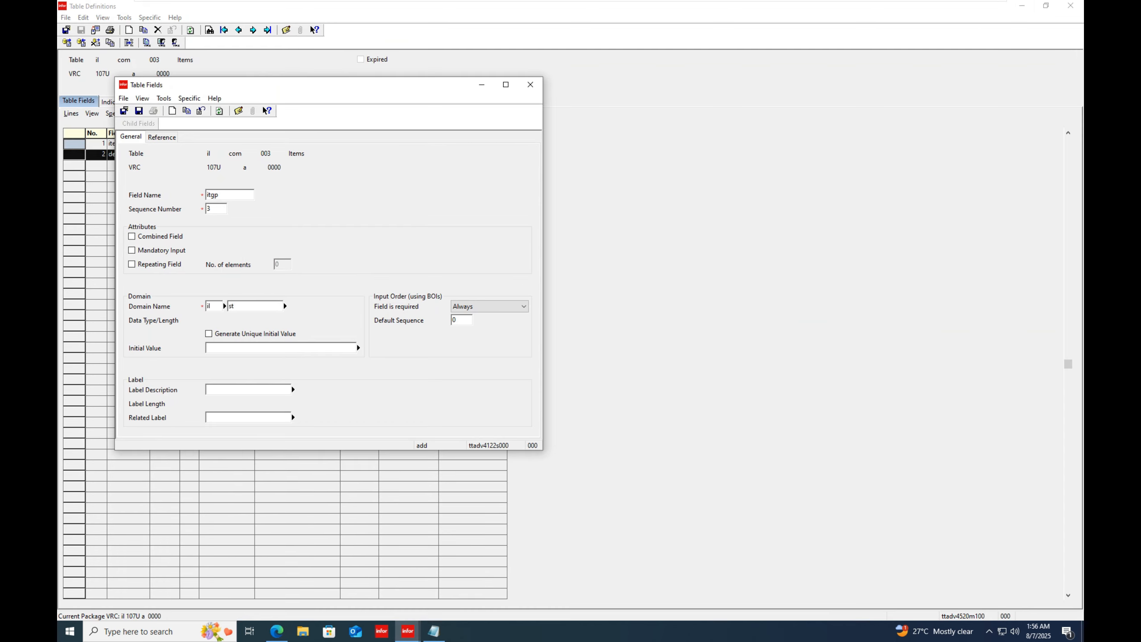
pyautogui.write('03')
# - Look up the label description Item Group, assign the existing ilcom002.itgp label to the itgp field and save the field
pyautogui.press('Tab')
pyautogui.press('Tab')
pyautogui.press('Tab')
pyautogui.press('Tab')
pyautogui.press('Tab')
pyautogui.write('Item Group')
pyautogui.press('Tab')
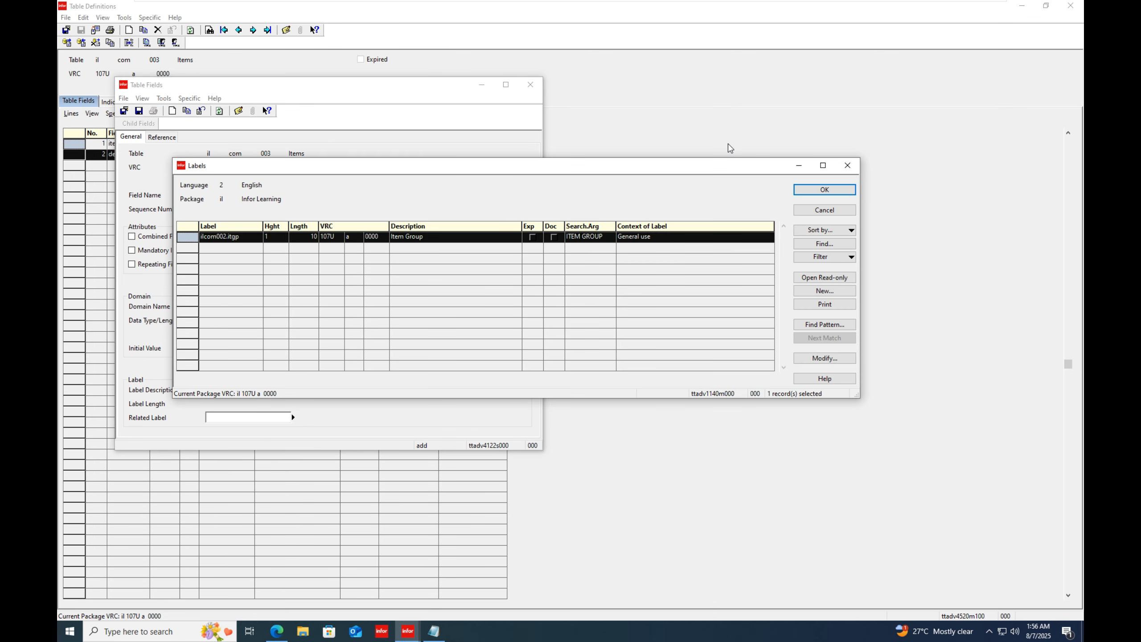
pyautogui.press('Return')
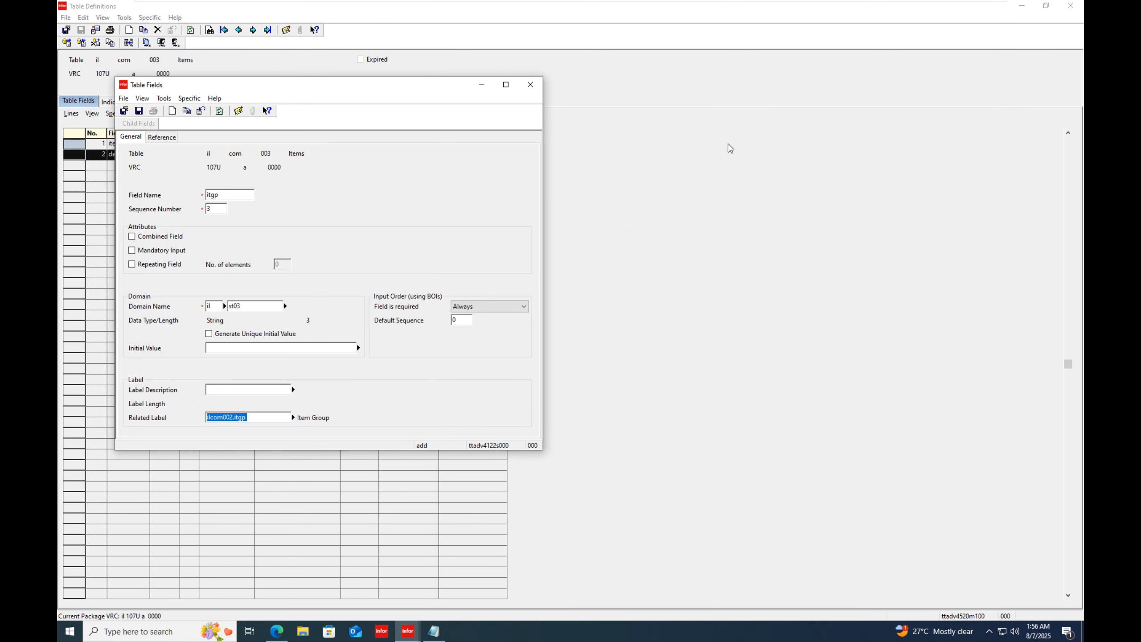
pyautogui.hotkey('ctrl', 's')
# - Check the Items fields in the data model PDF, and add a fourth field named grwt with domain db62 in package il
pyautogui.hotkey('ctrl', 'n')
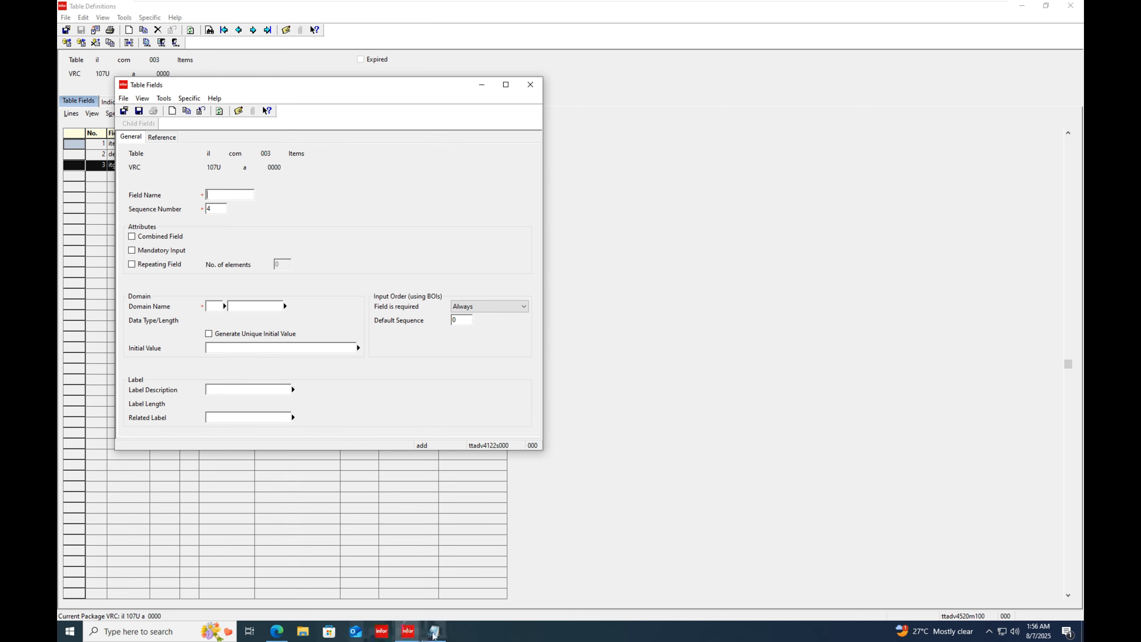
pyautogui.click(288, 635)
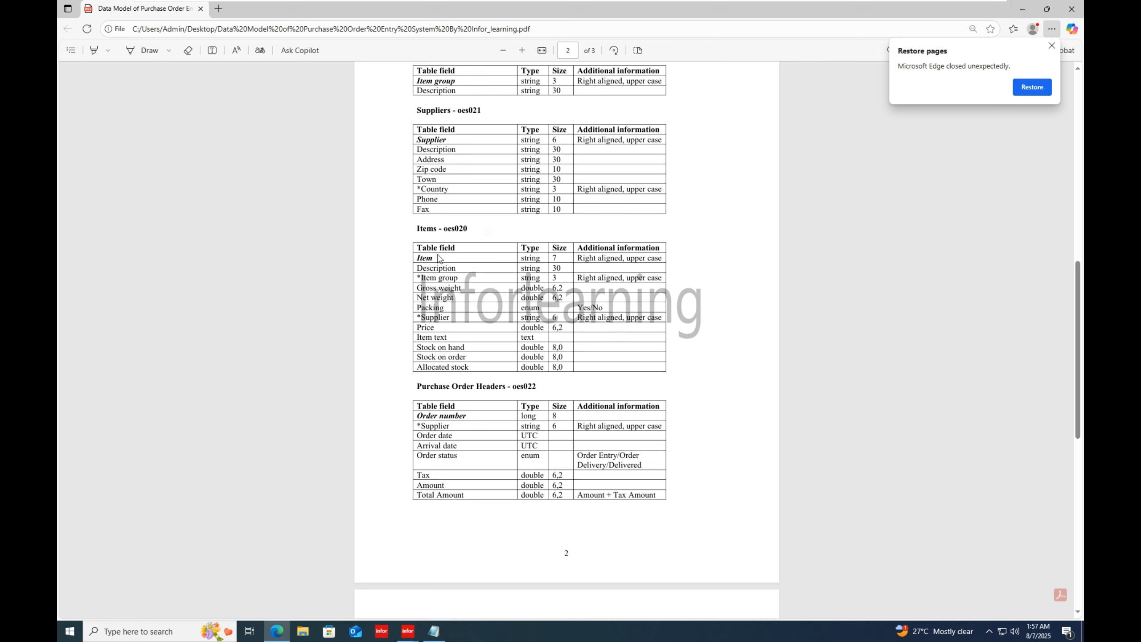
pyautogui.click(1024, 6)
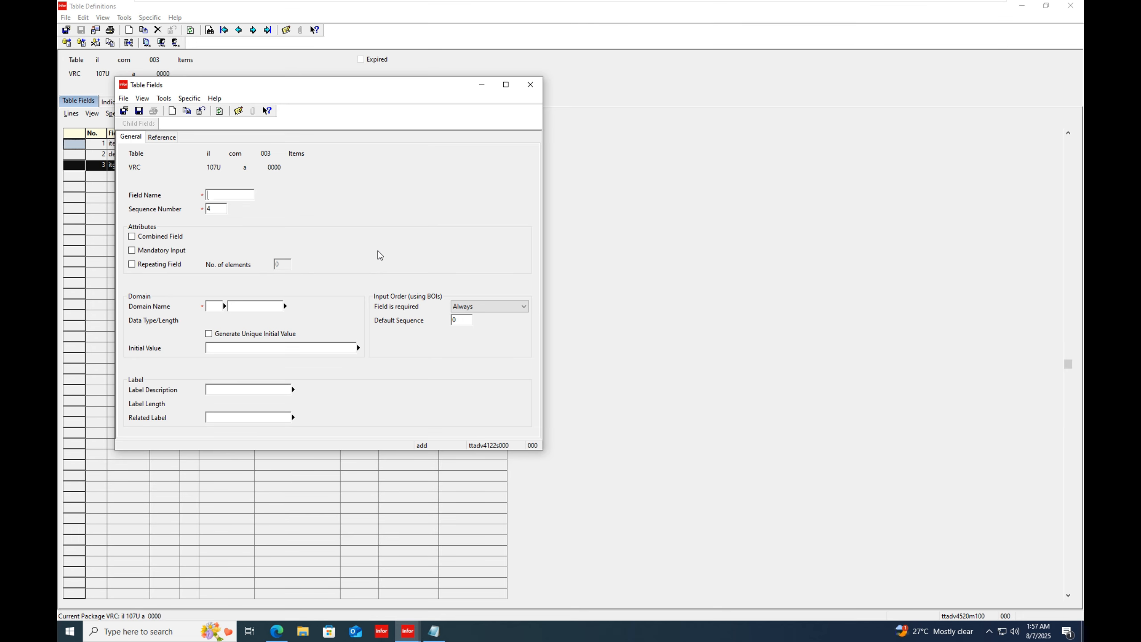
pyautogui.write('grwt')
pyautogui.press('Tab')
pyautogui.press('Tab')
pyautogui.press('Tab')
pyautogui.press('Tab')
pyautogui.press('Tab')
pyautogui.write('il')
pyautogui.write('db')
pyautogui.press('Tab')
pyautogui.press('Tab')
# - Set the grwt field's label description to Gross Weight and save the field
pyautogui.write('Gross')
pyautogui.press('alt')
pyautogui.press('Down')
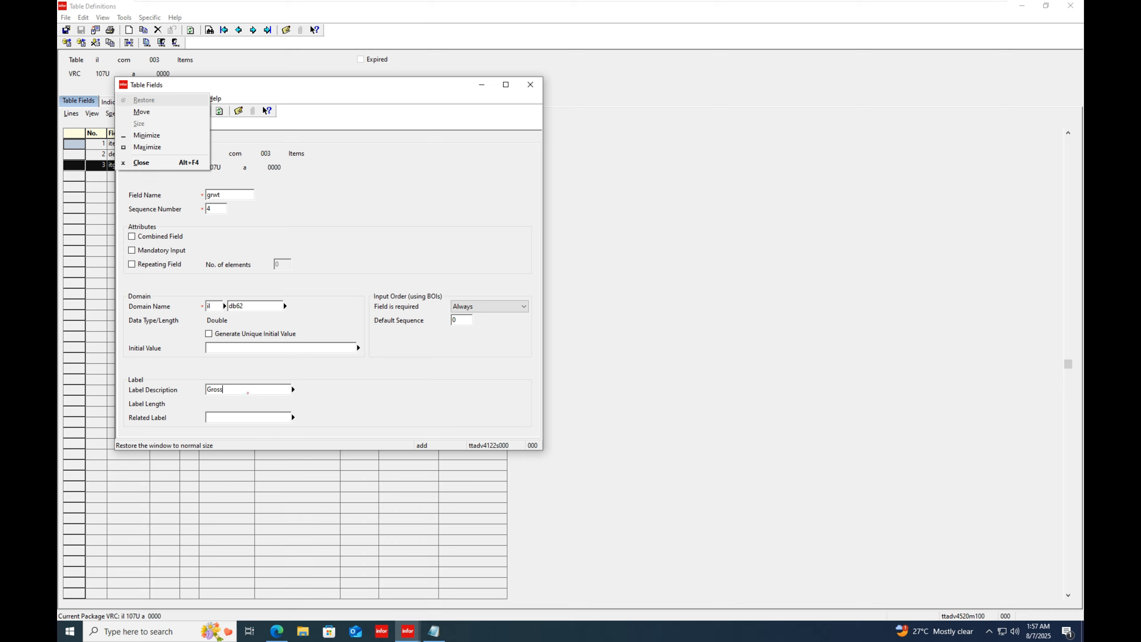
pyautogui.click(248, 393)
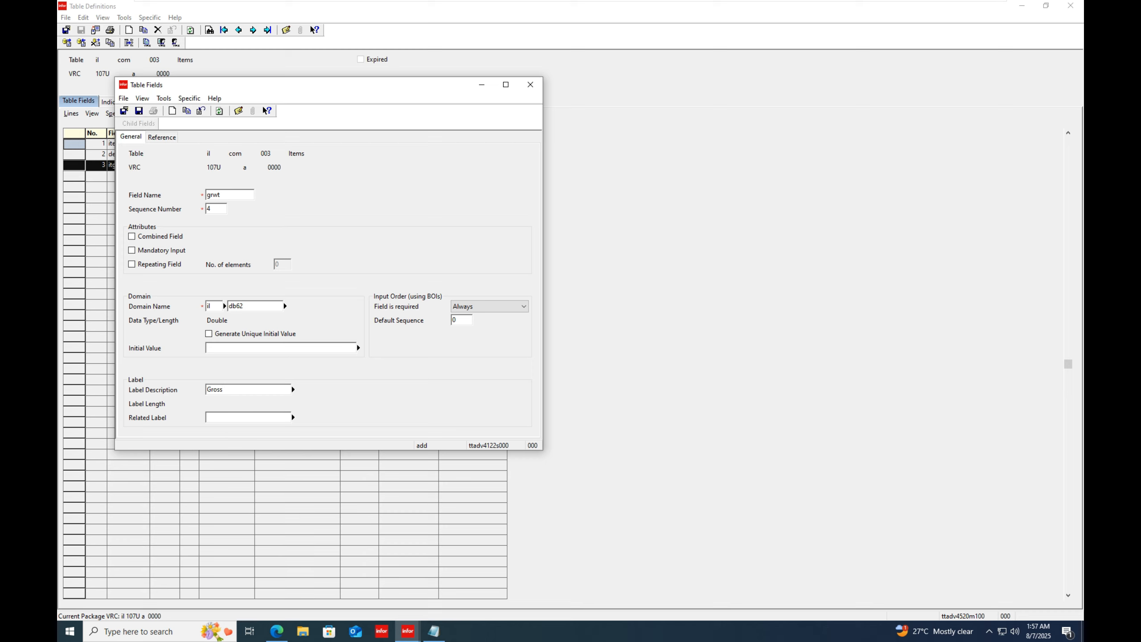
pyautogui.write('Weight')
pyautogui.hotkey('ctrl', 's')
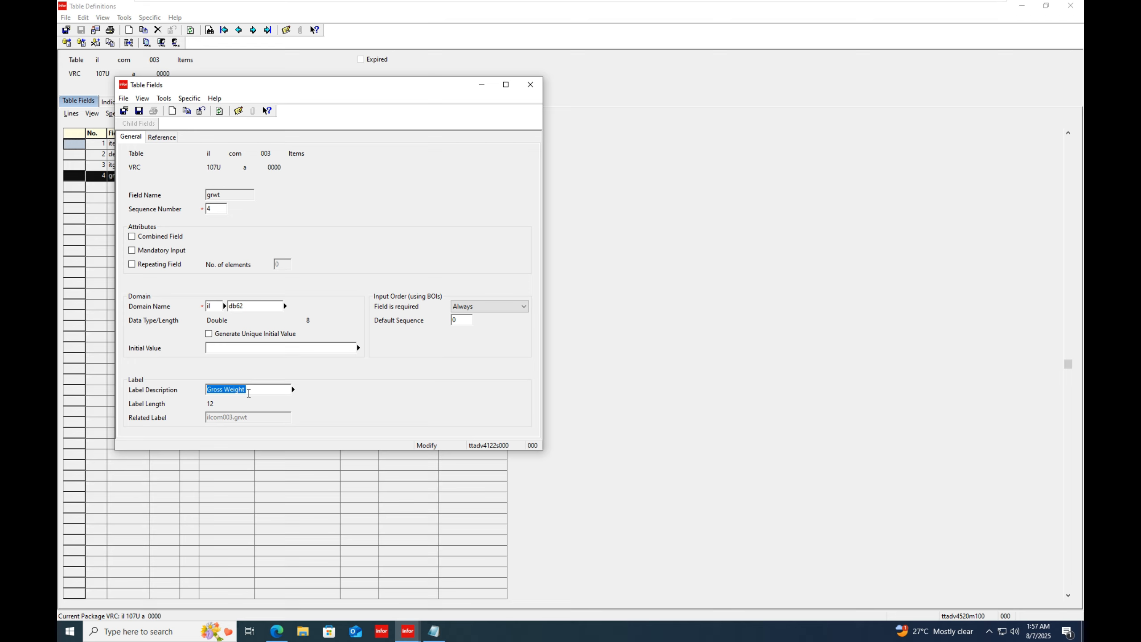
# - Start a fifth Items field named ntwt and set its domain to db62 in package il
pyautogui.hotkey('ctrl', 'n')
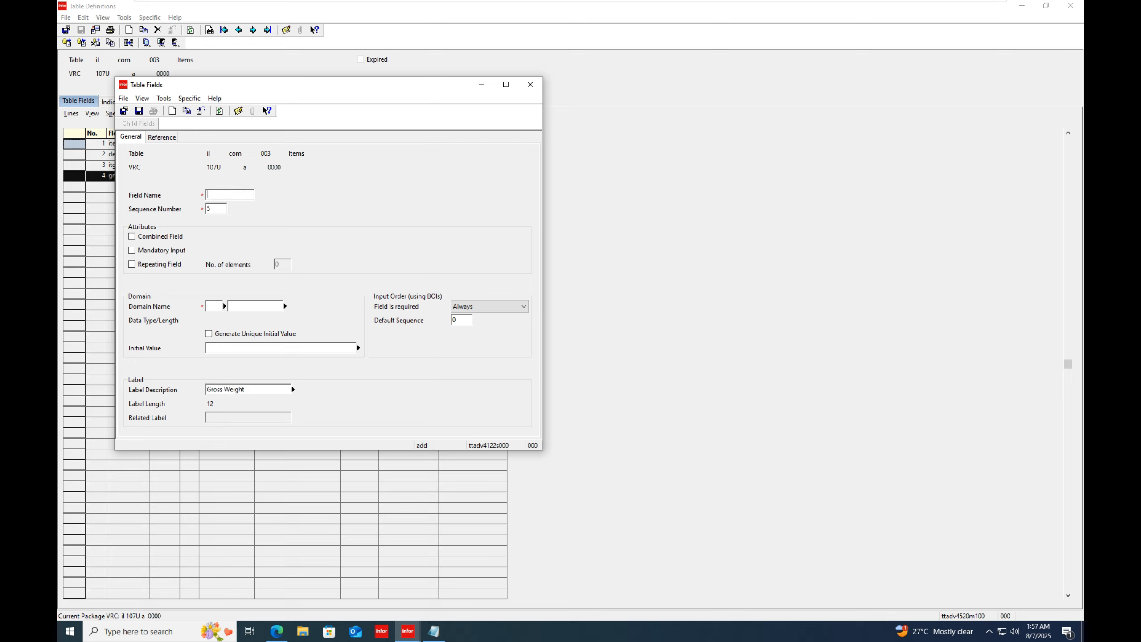
pyautogui.write('ntwt')
pyautogui.press('Tab')
pyautogui.press('Tab')
pyautogui.write('il')
pyautogui.write('db62')
pyautogui.press('Tab')
pyautogui.press('Tab')
pyautogui.press('Tab')
# - Set the ntwt field's label description to Net Weight, save the field and close its details
pyautogui.write('Net Weight')
pyautogui.hotkey('ctrl', 's')
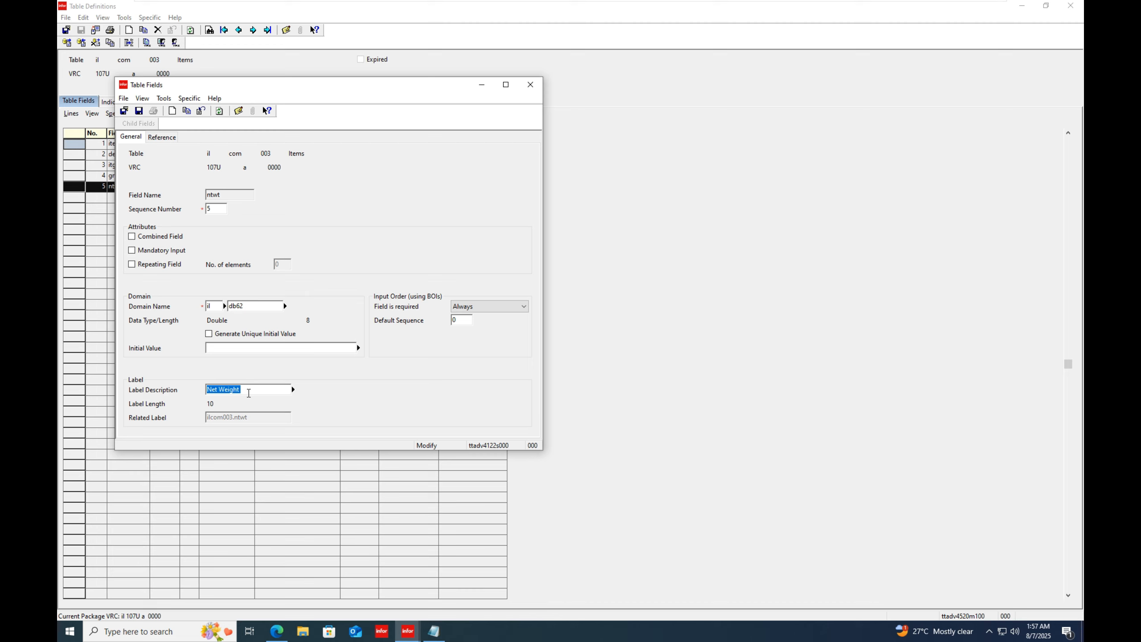
pyautogui.press('Escape')
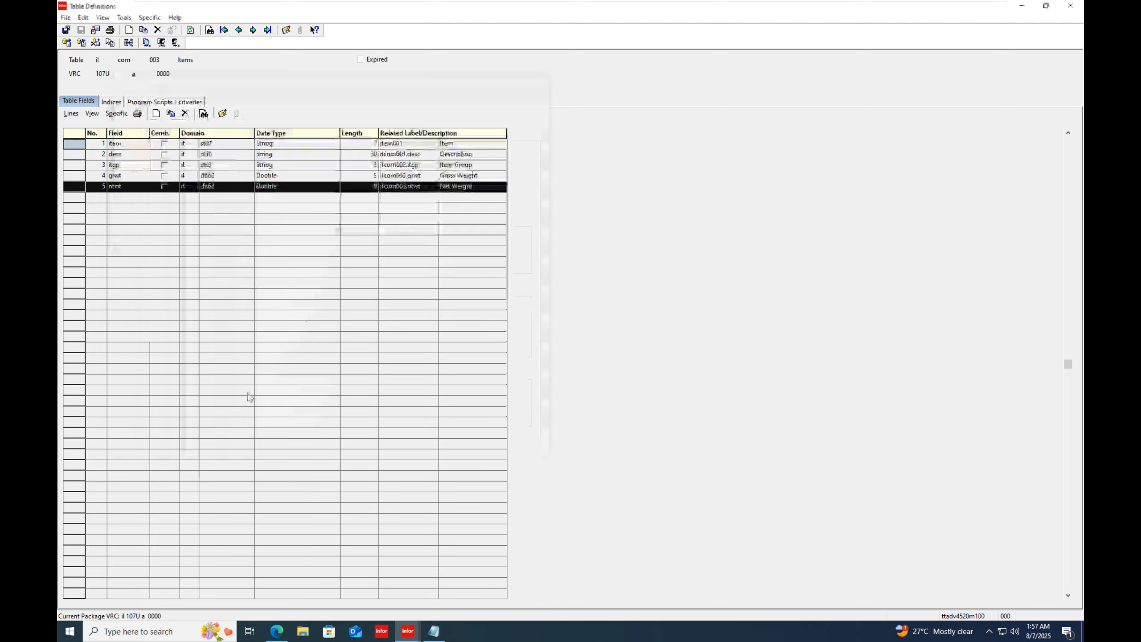
# - Check the Items fields in the data model PDF, and start a sixth field named pack
pyautogui.hotkey('ctrl', 'n')
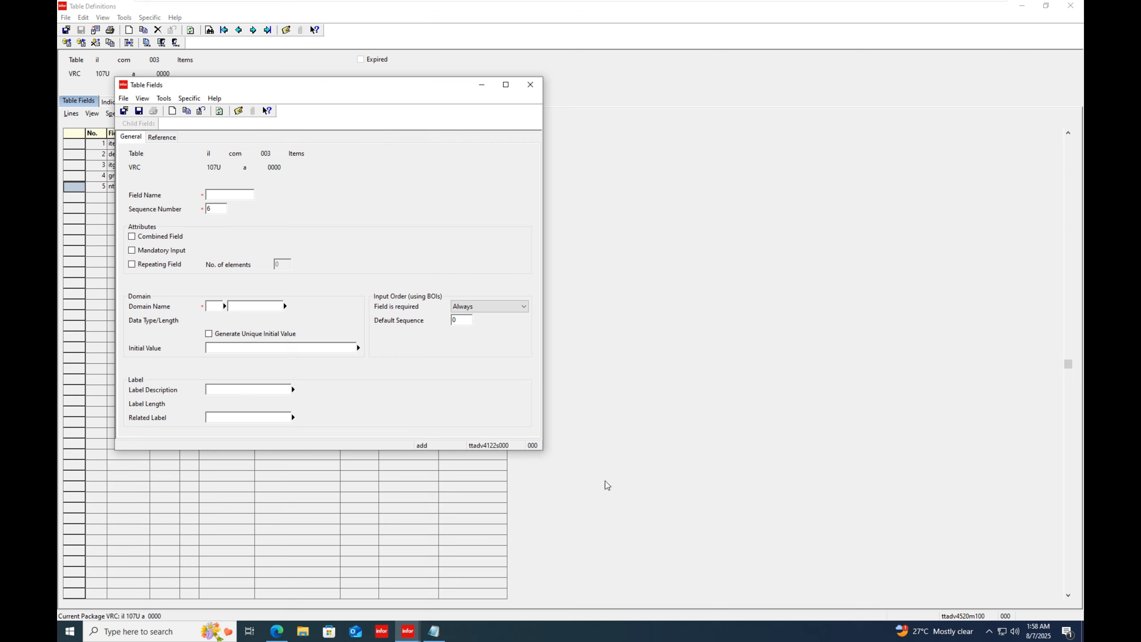
pyautogui.click(277, 632)
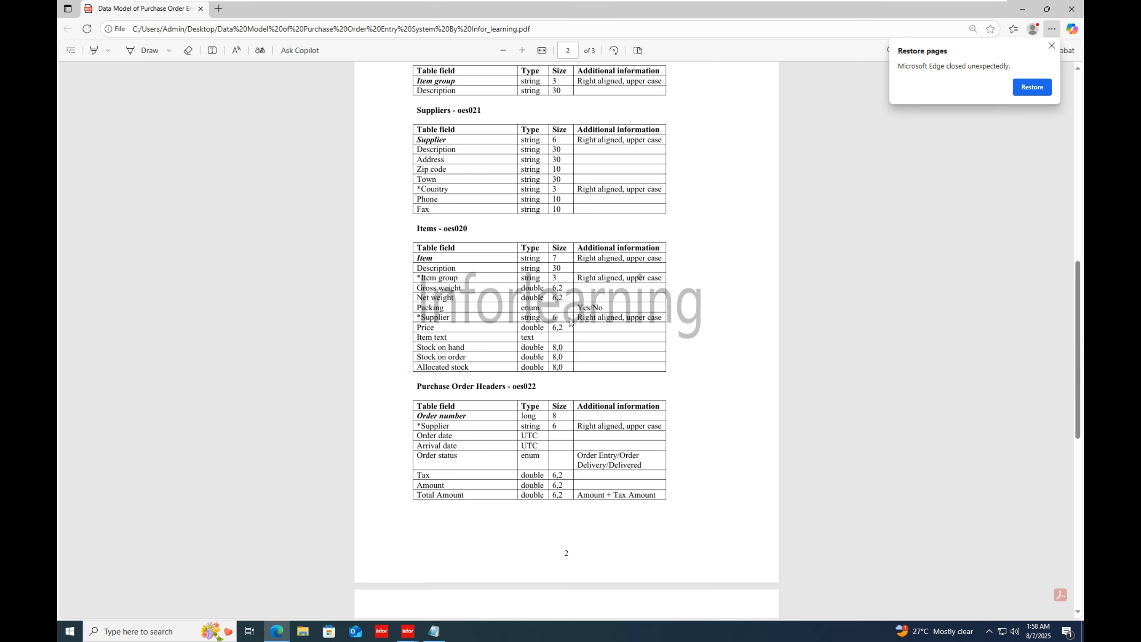
pyautogui.click(1023, 9)
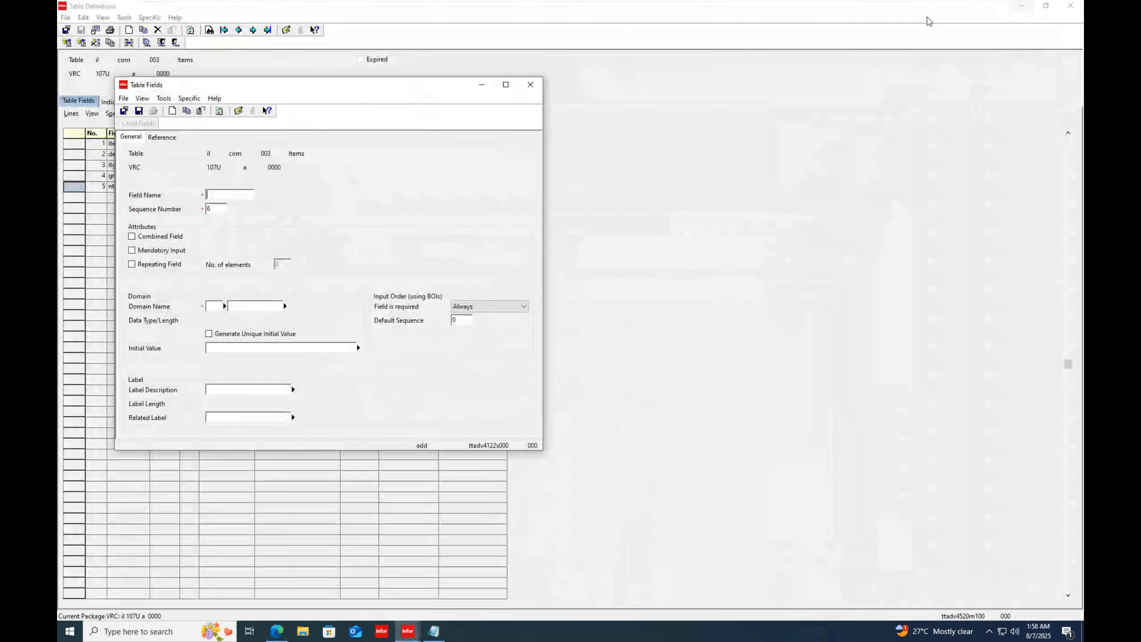
pyautogui.write('yac')
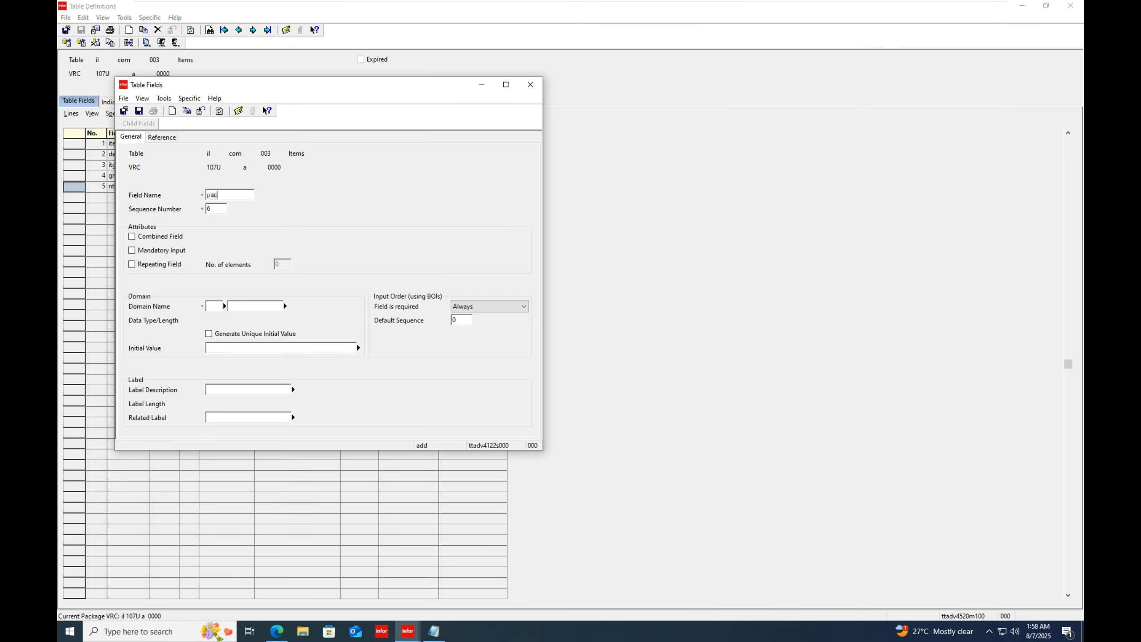
pyautogui.write('k')
# - Set the pack field's domain to the enumerated Yes / No domain pack from the list of package il's domains
pyautogui.press('Tab')
pyautogui.press('Tab')
pyautogui.press('Tab')
pyautogui.press('Tab')
pyautogui.press('Tab')
pyautogui.press('Tab')
pyautogui.write('il')
pyautogui.hotkey('ctrl', 'b')
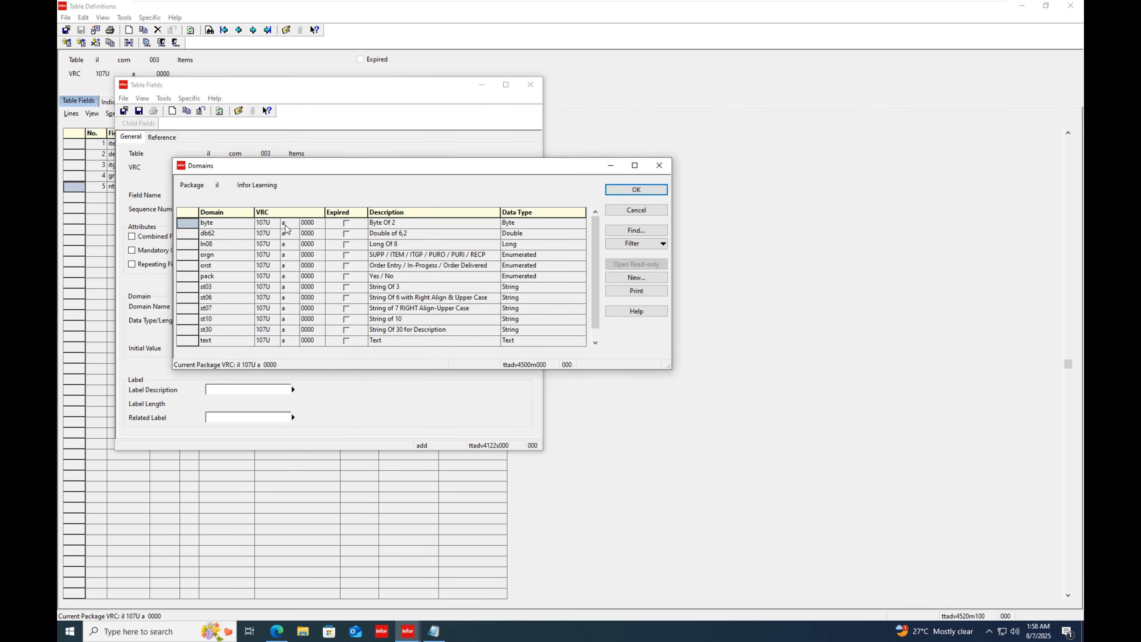
pyautogui.click(201, 279)
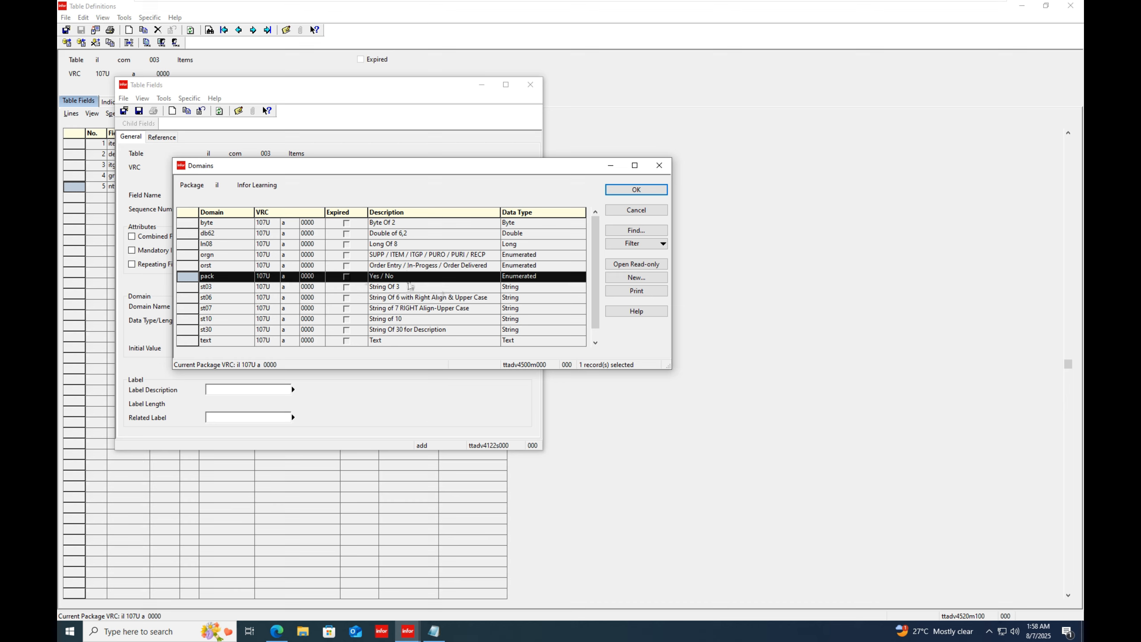
pyautogui.press('Return')
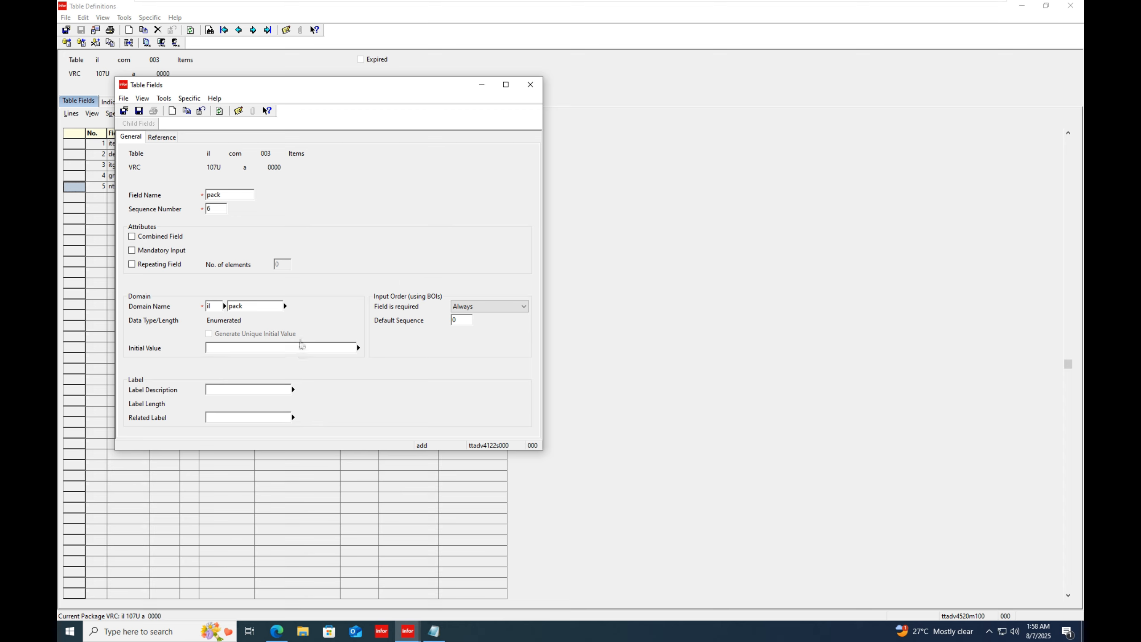
# - Set the pack field's initial value to the enumeration constant no
pyautogui.doubleClick(252, 343)
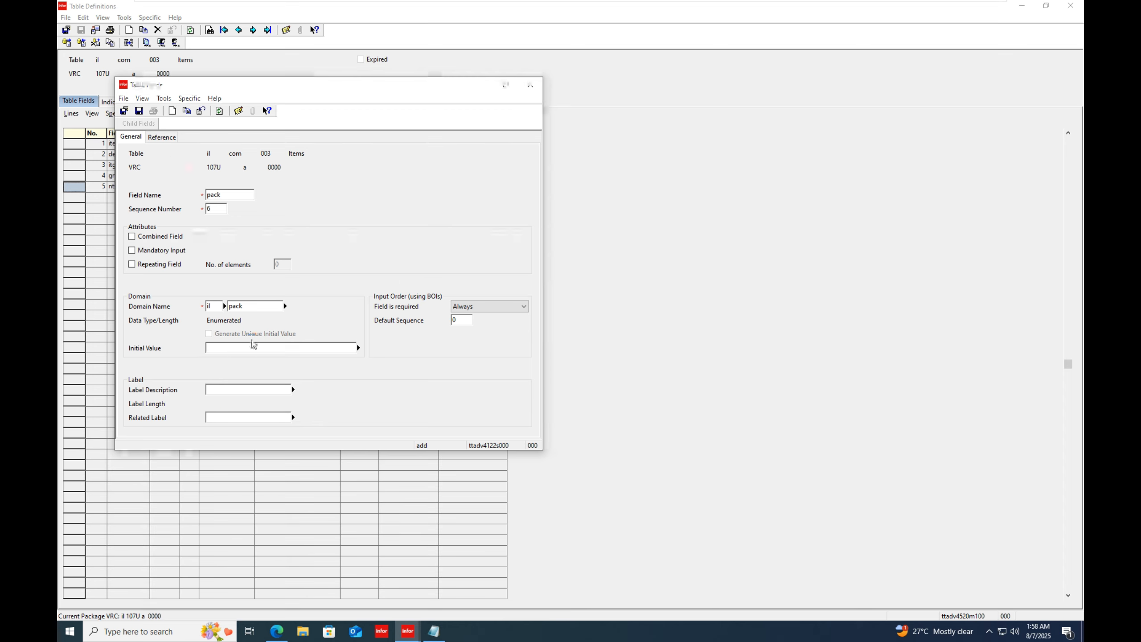
pyautogui.press('Down')
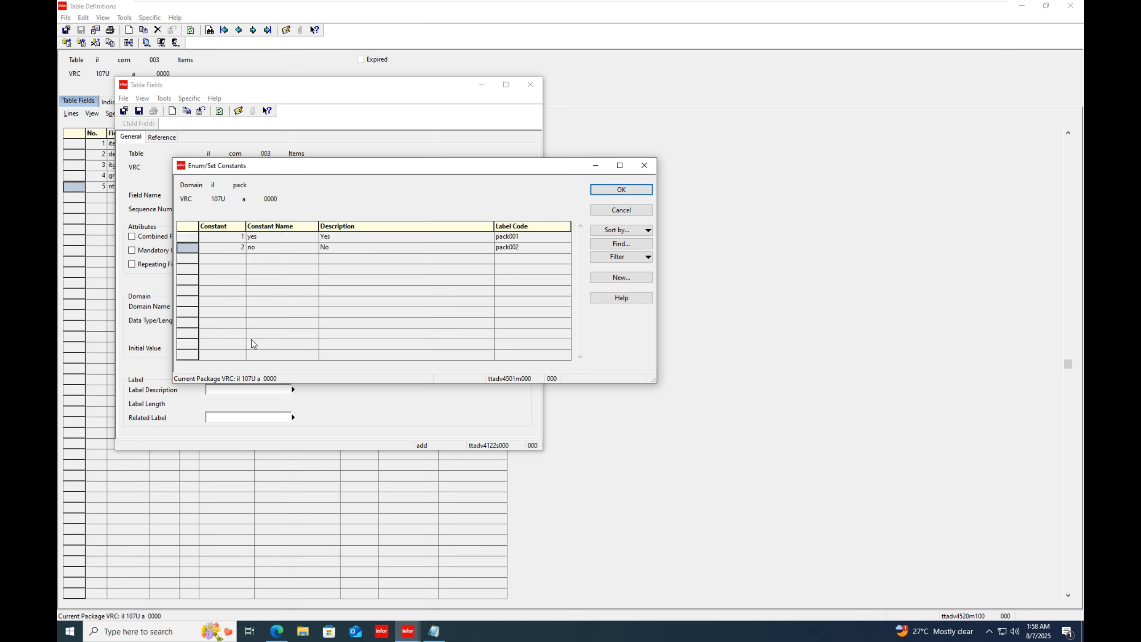
pyautogui.press('Return')
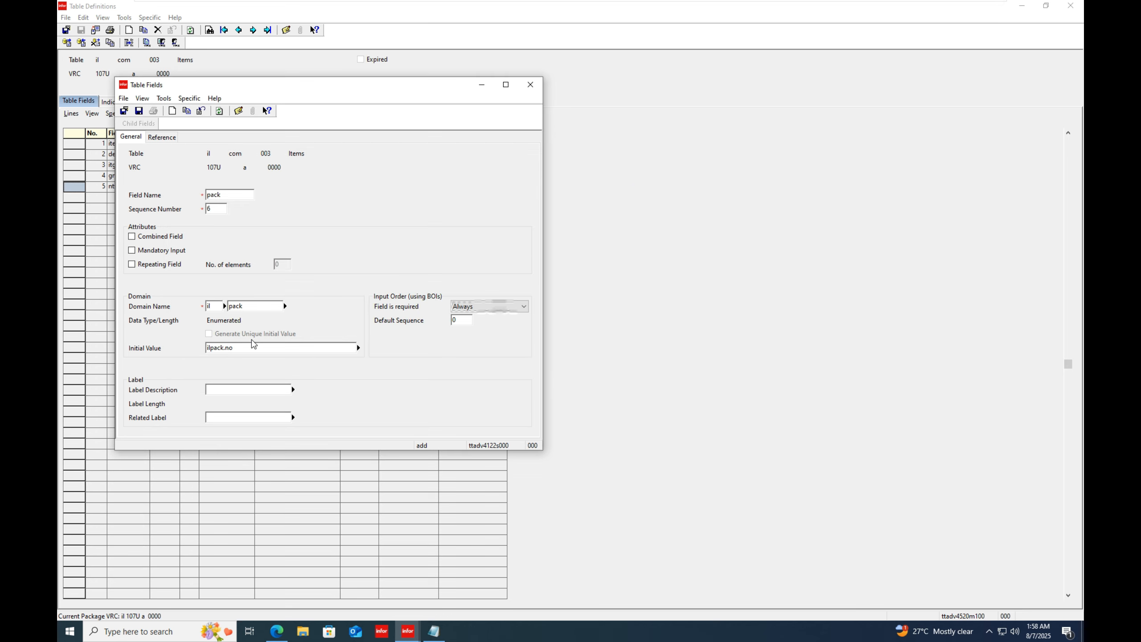
# - Set the pack field's label description to Packing and save the field
pyautogui.press('Tab')
pyautogui.click(236, 387)
pyautogui.write('Packing')
pyautogui.hotkey('ctrl', 's')
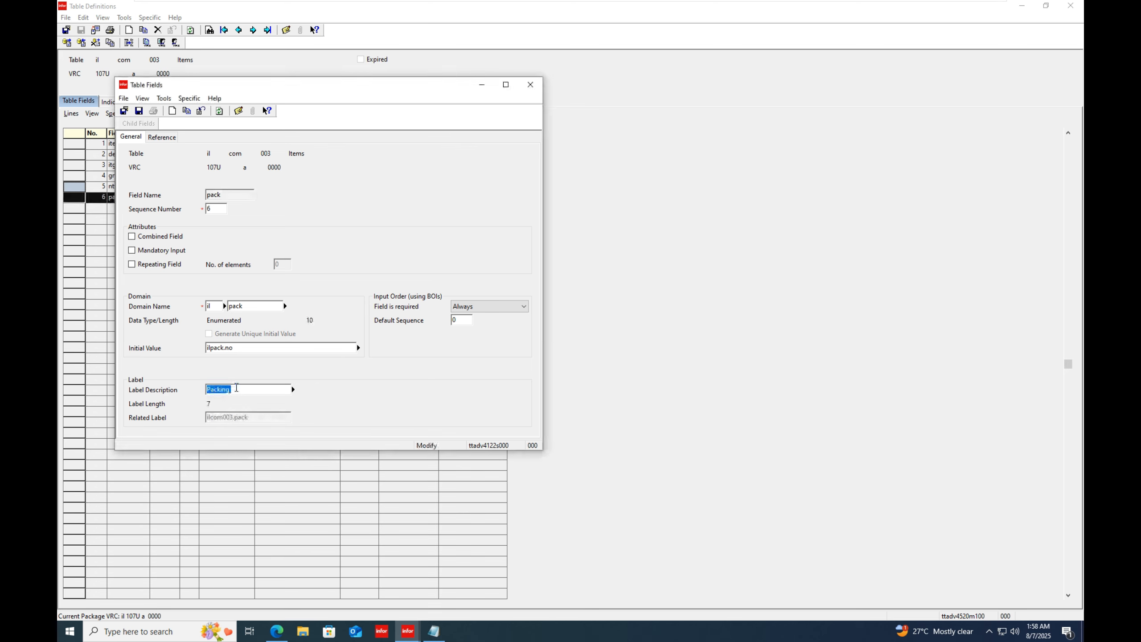
# - Start a seventh Items field, check the supplier entry in the data model PDF, and name the field supp
pyautogui.hotkey('ctrl', 'n')
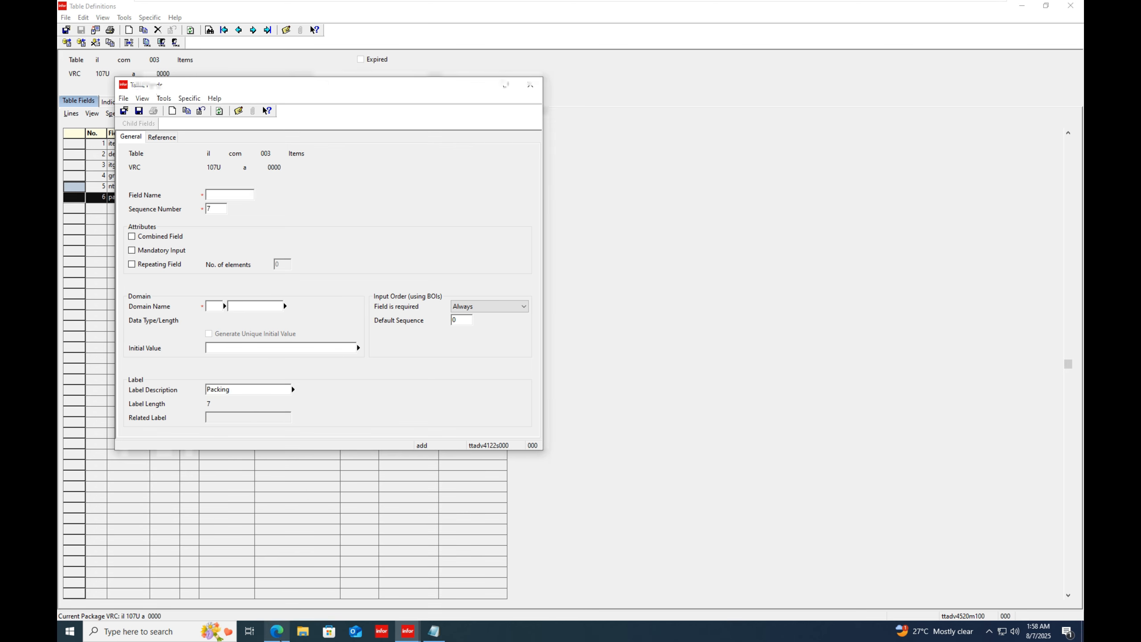
pyautogui.click(277, 631)
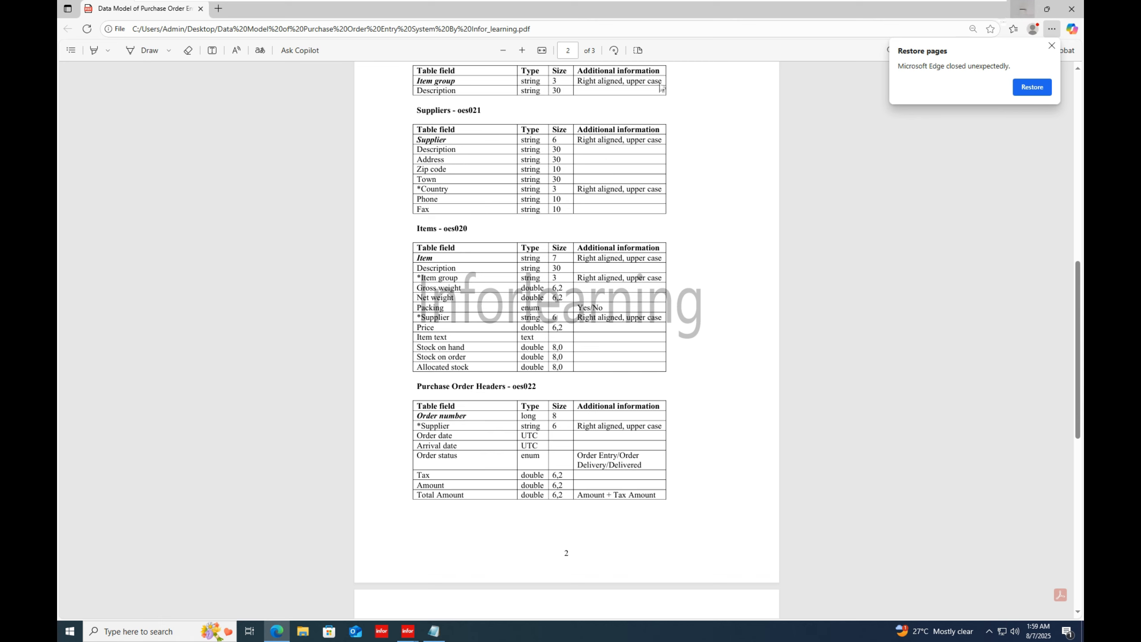
pyautogui.click(1022, 9)
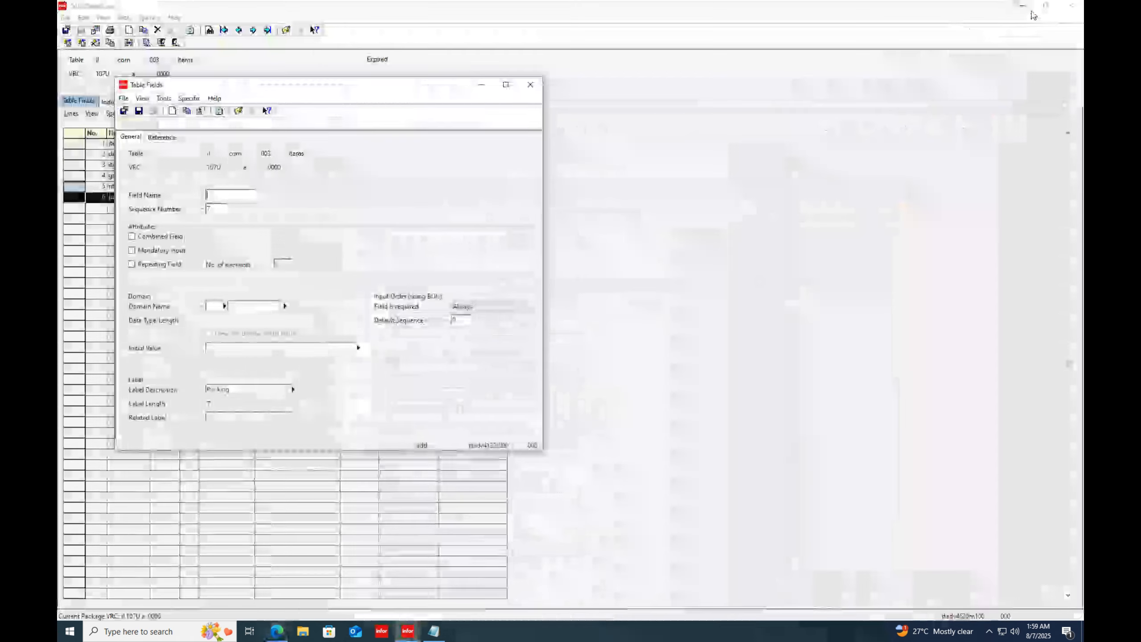
pyautogui.write('supp')
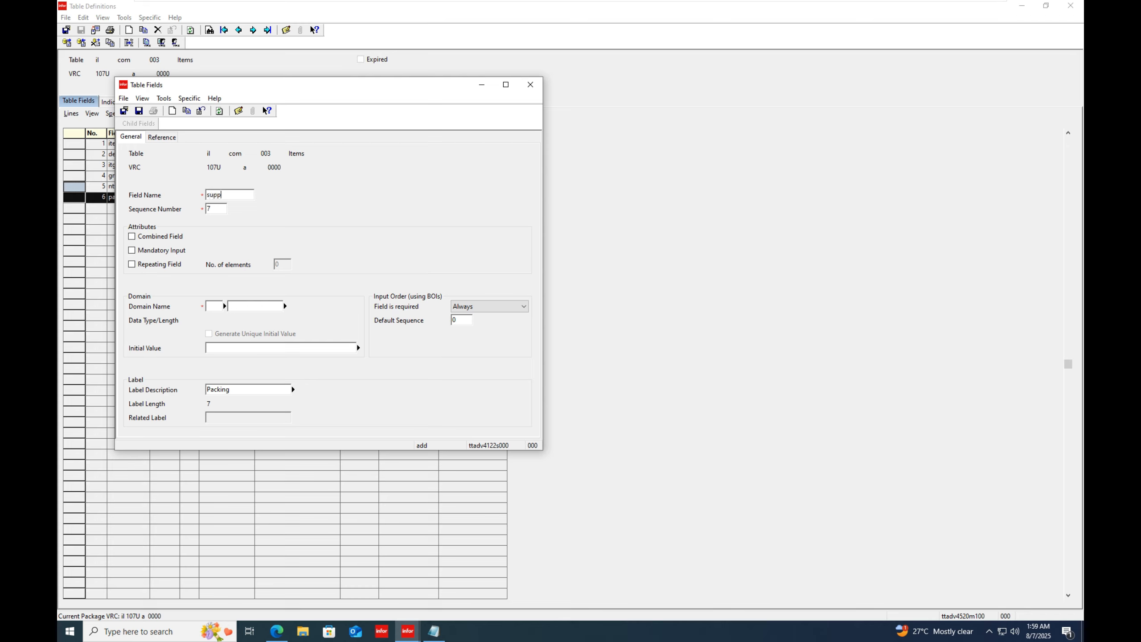
# - Set the supp field's domain to st06 in package il
pyautogui.press('Tab')
pyautogui.press('Tab')
pyautogui.write('il')
pyautogui.write('st06')
# - Set the supp field's label description to Supplier ID and save the field
pyautogui.press('Tab')
pyautogui.press('Tab')
pyautogui.press('Tab')
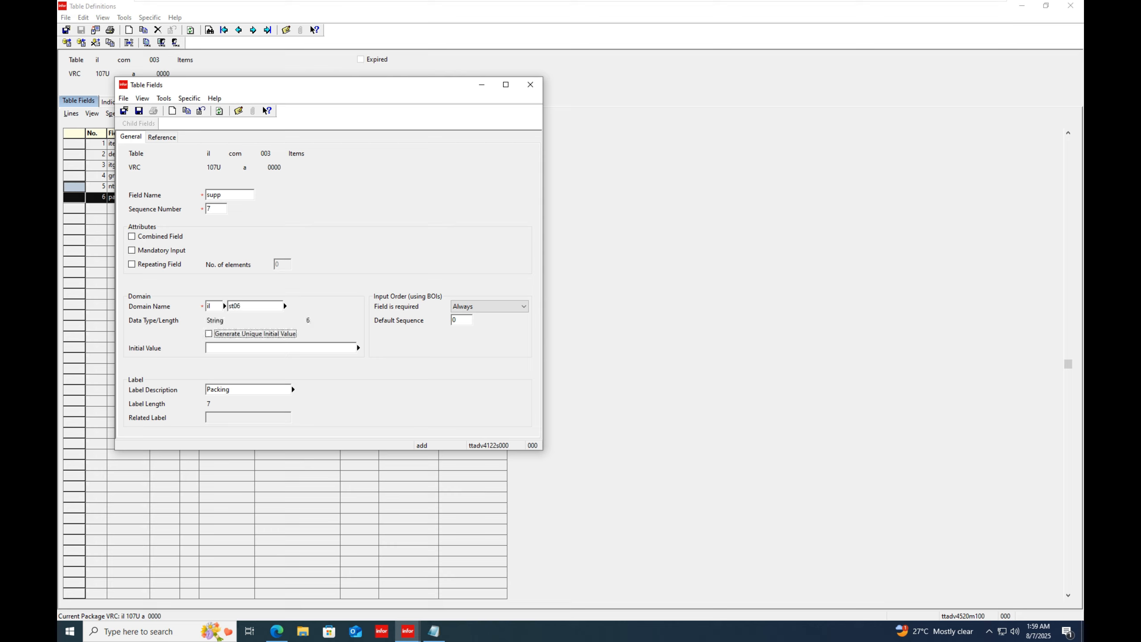
pyautogui.press('Tab')
pyautogui.press('Tab')
pyautogui.write('Supplier IdI')
pyautogui.hotkey('ctrl', 's')
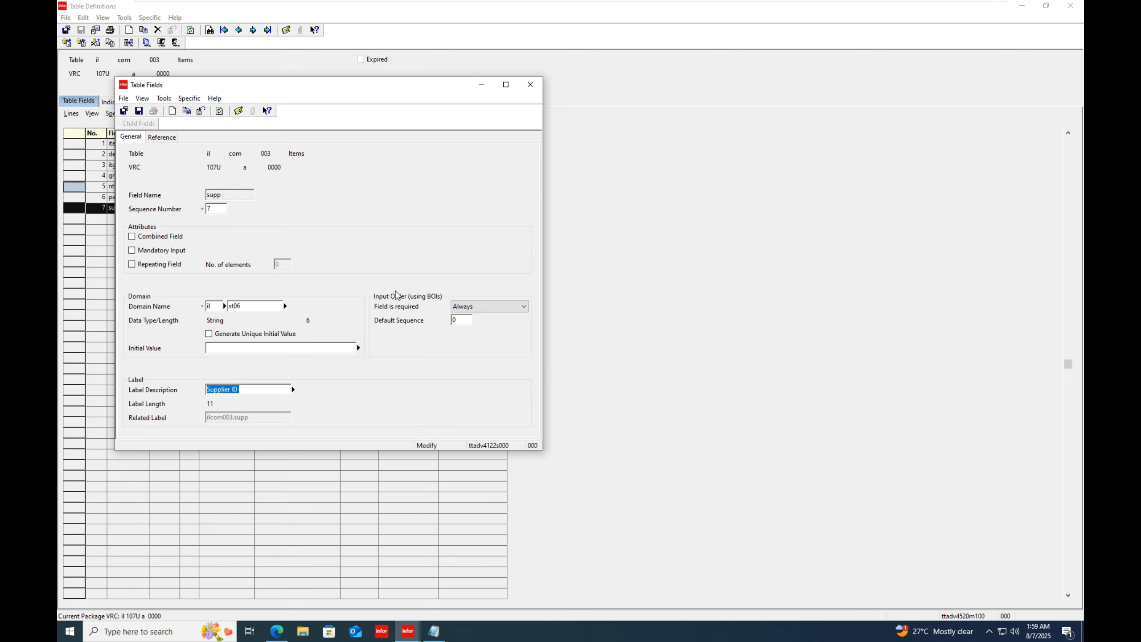
# - Start an eighth Items field, check the price entry in the data model PDF, and name the field prce
pyautogui.hotkey('ctrl', 'n')
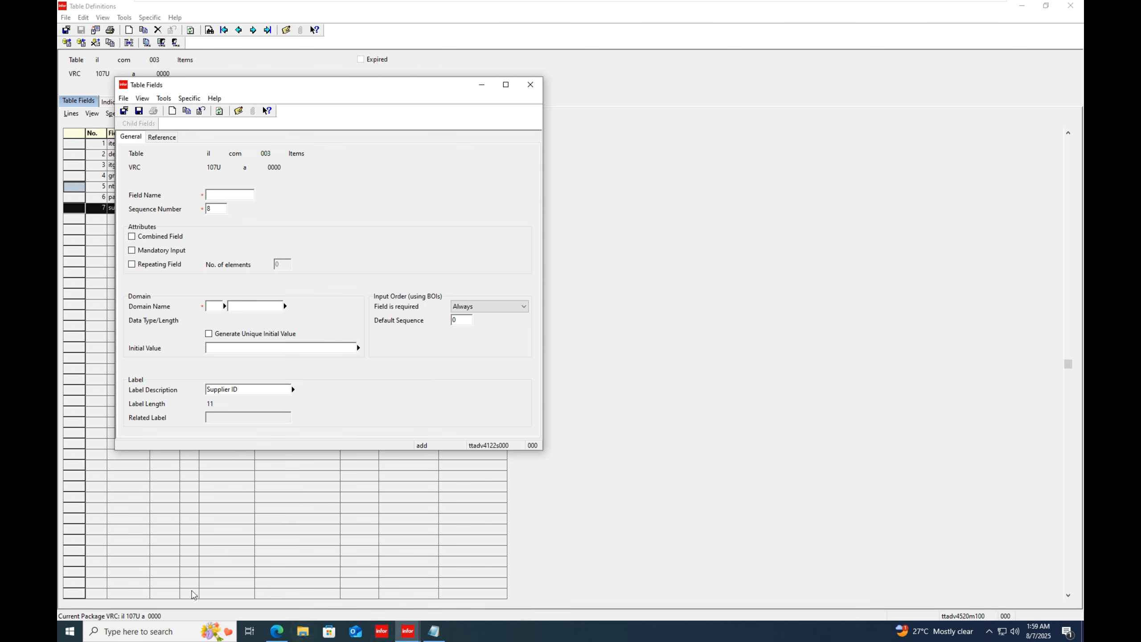
pyautogui.click(276, 631)
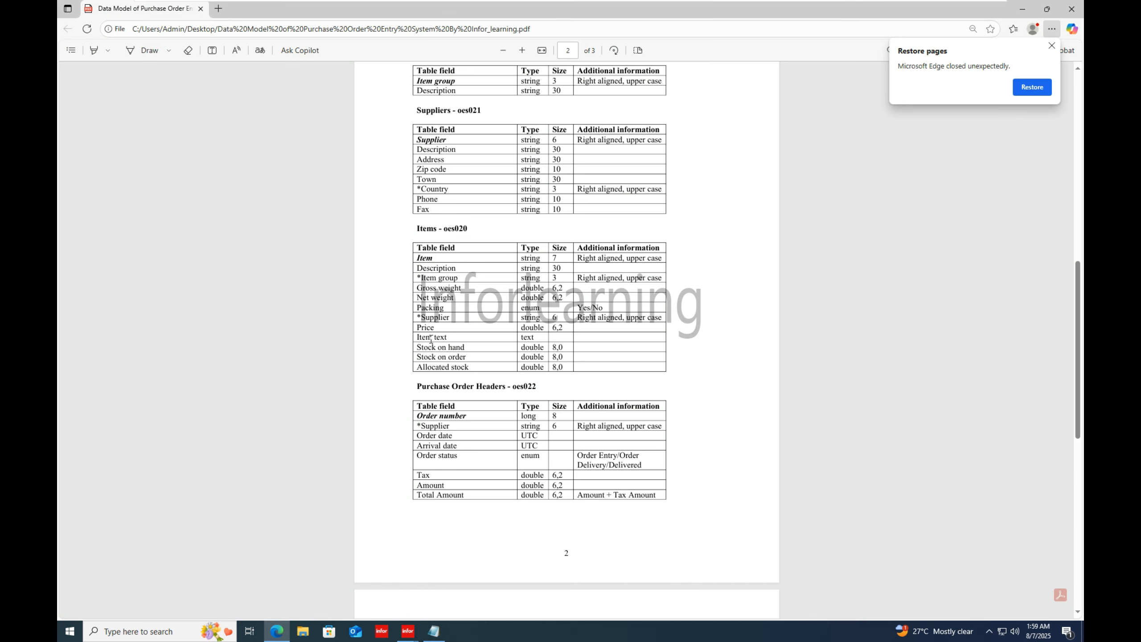
pyautogui.click(1024, 9)
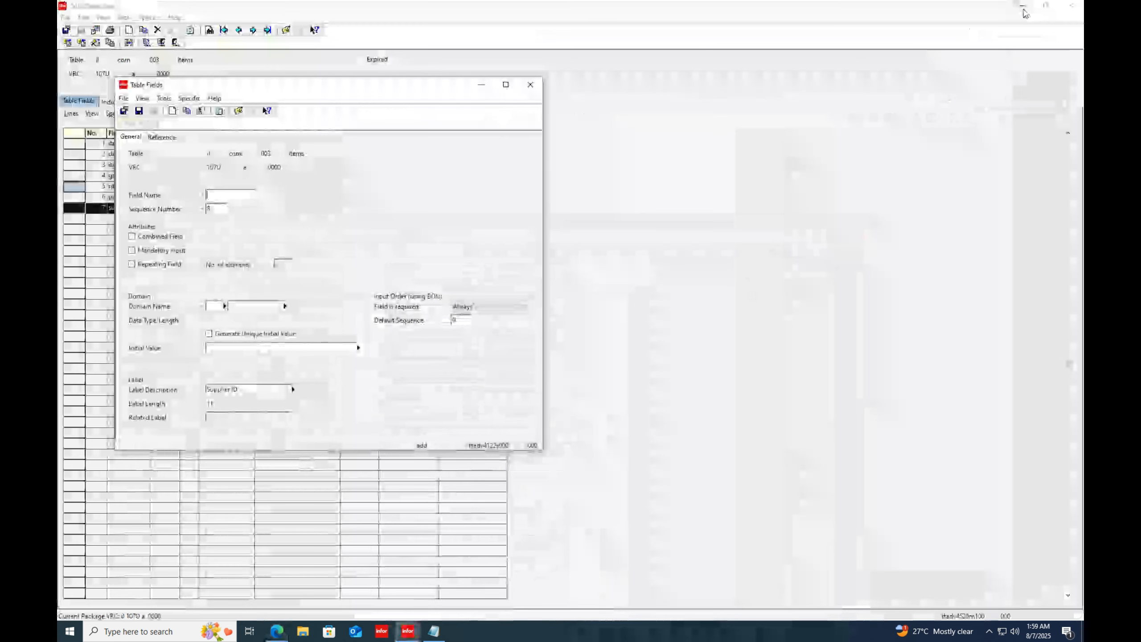
pyautogui.write('PRIC')
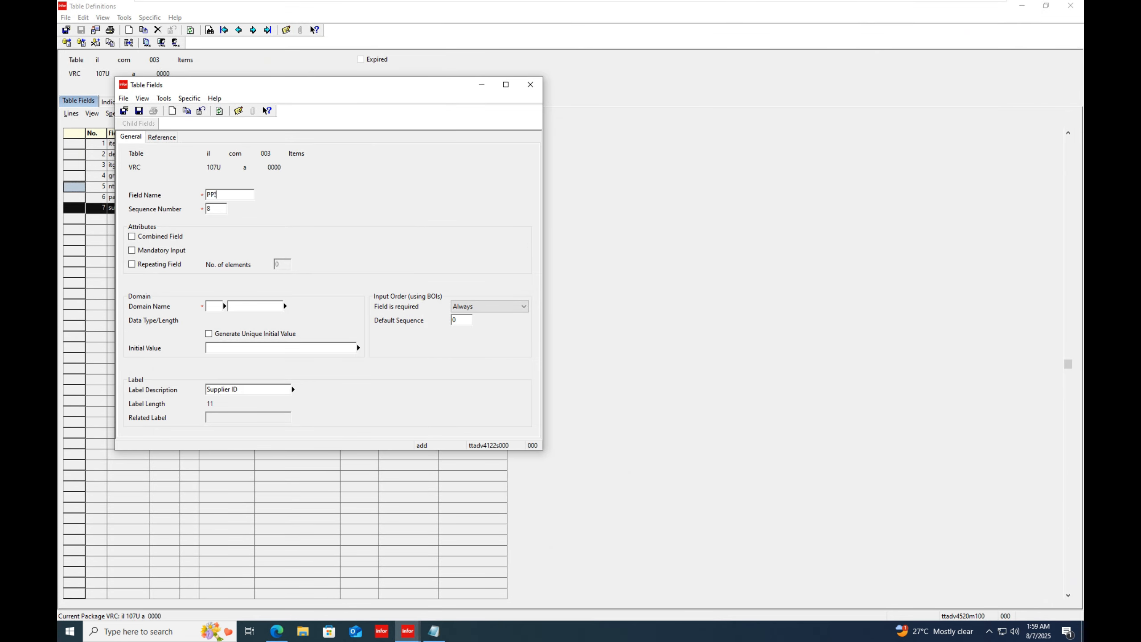
pyautogui.press('BackSpace')
pyautogui.press('BackSpace')
pyautogui.press('BackSpace')
pyautogui.write('pric')
pyautogui.press('BackSpace')
pyautogui.press('BackSpace')
pyautogui.write('ce')
# - Set the prce field's domain to db62 in package il
pyautogui.press('Tab')
pyautogui.press('Tab')
pyautogui.press('Tab')
pyautogui.press('Tab')
pyautogui.press('Tab')
pyautogui.write('db62')
# - Set the prce field's label description to Price, check the next entry in the data model PDF, and save the field
pyautogui.press('Tab')
pyautogui.press('Tab')
pyautogui.press('Tab')
pyautogui.write('Price')
pyautogui.click(272, 631)
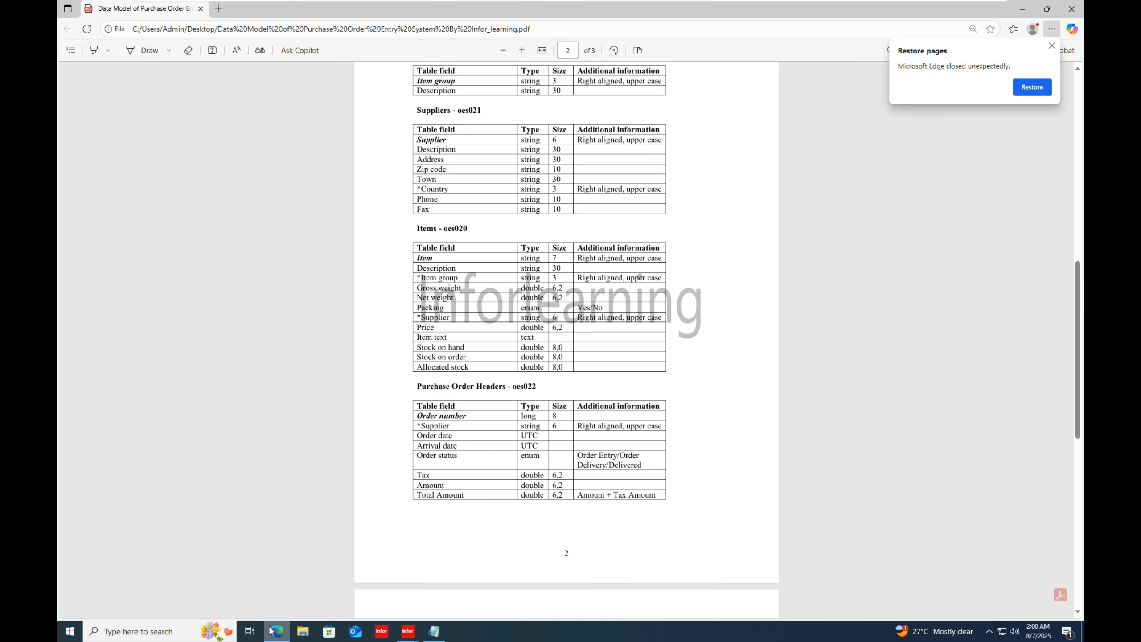
pyautogui.click(271, 631)
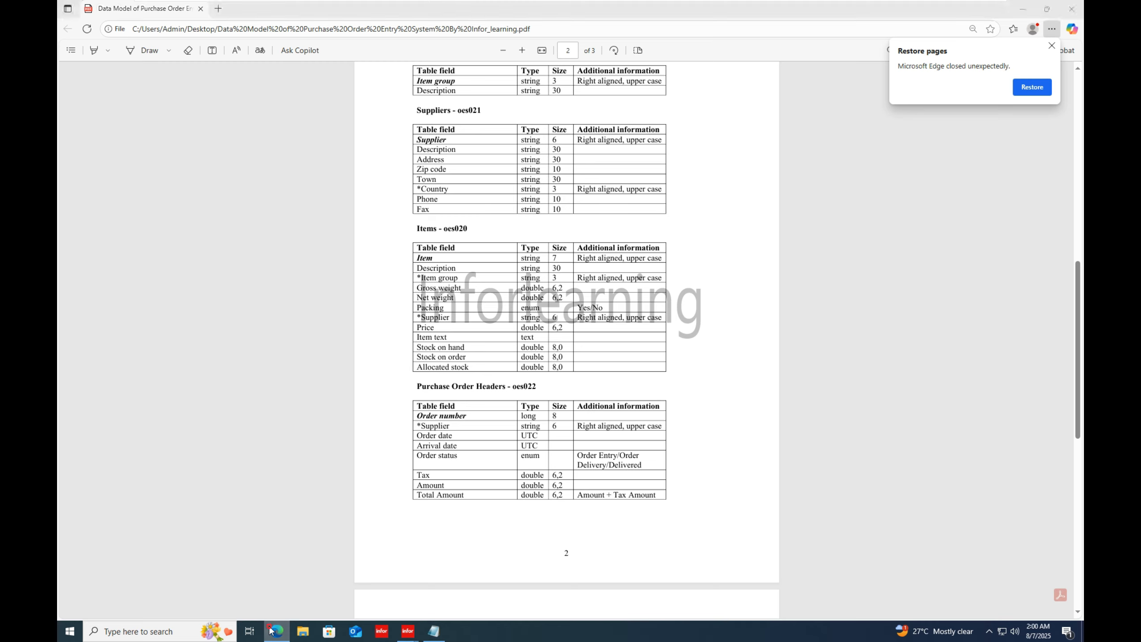
pyautogui.hotkey('ctrl', 's')
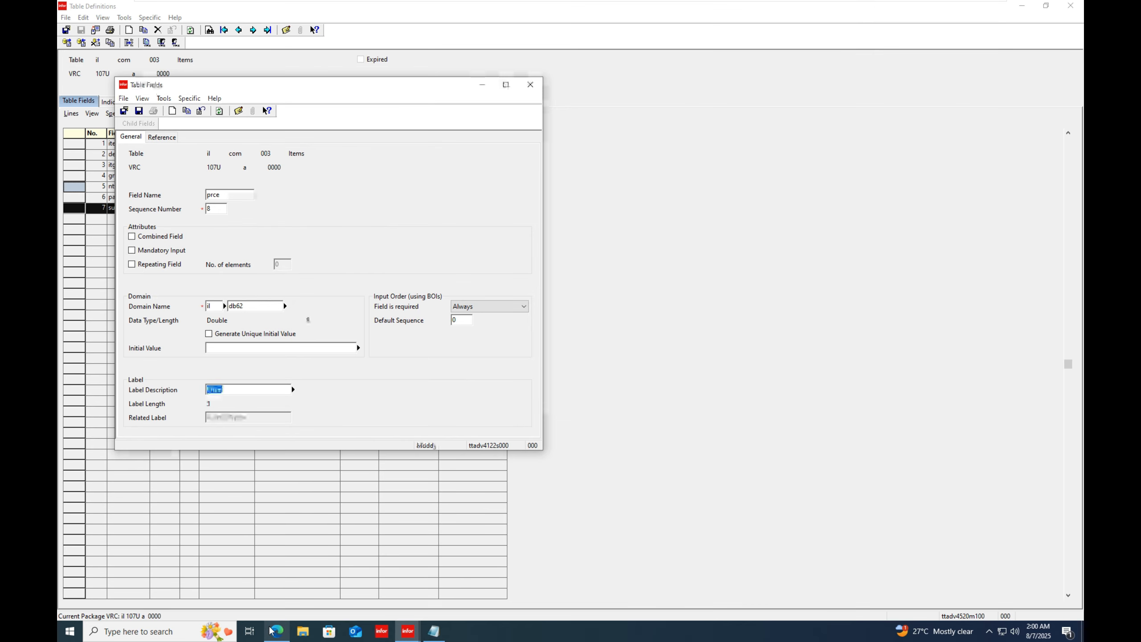
# - Start a ninth Items field named ittx with domain text in package il
pyautogui.hotkey('ctrl', 'n')
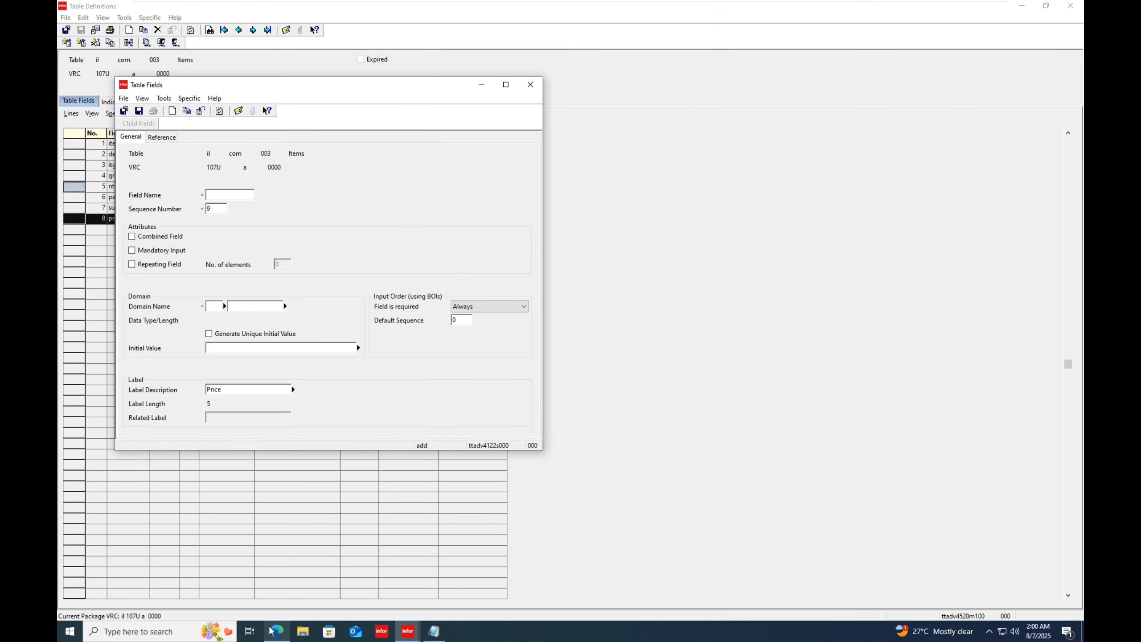
pyautogui.write('ittx')
pyautogui.press('Tab')
# - Set the ittx field's label description to Item Text and save the field
pyautogui.press('Tab')
pyautogui.write('tex')
pyautogui.press('Tab')
pyautogui.press('Tab')
pyautogui.press('Tab')
pyautogui.press('Tab')
pyautogui.press('Tab')
pyautogui.press('Tab')
pyautogui.write('Item Tex')
pyautogui.hotkey('ctrl', 's')
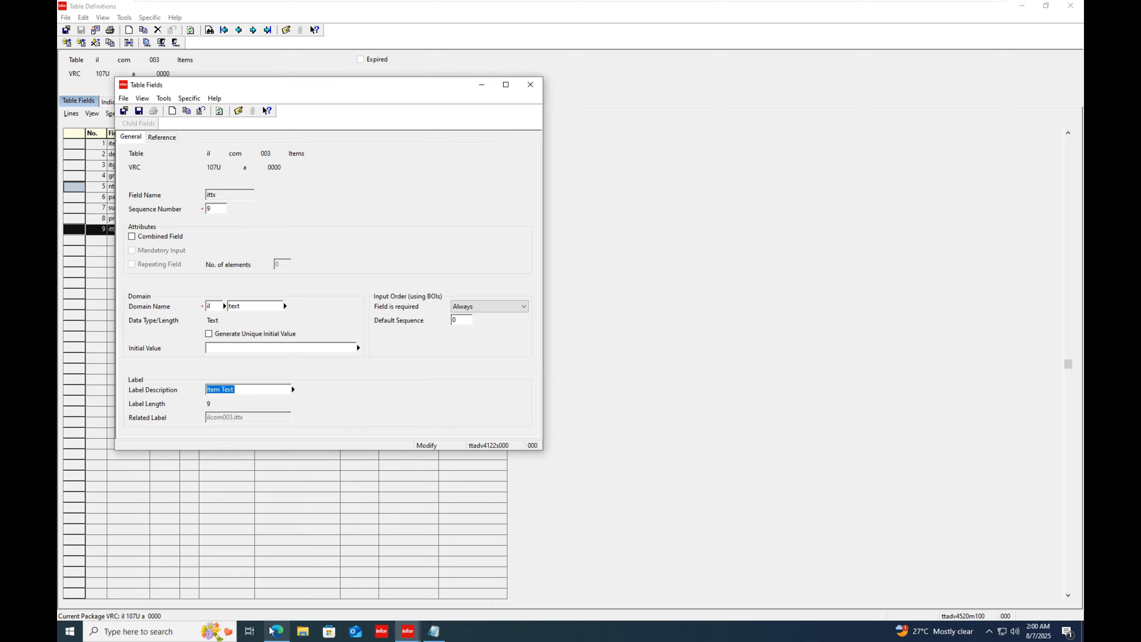
# - Start a tenth Items field after checking the data model PDF, naming it stoh with domain package il
pyautogui.hotkey('ctrl', 'n')
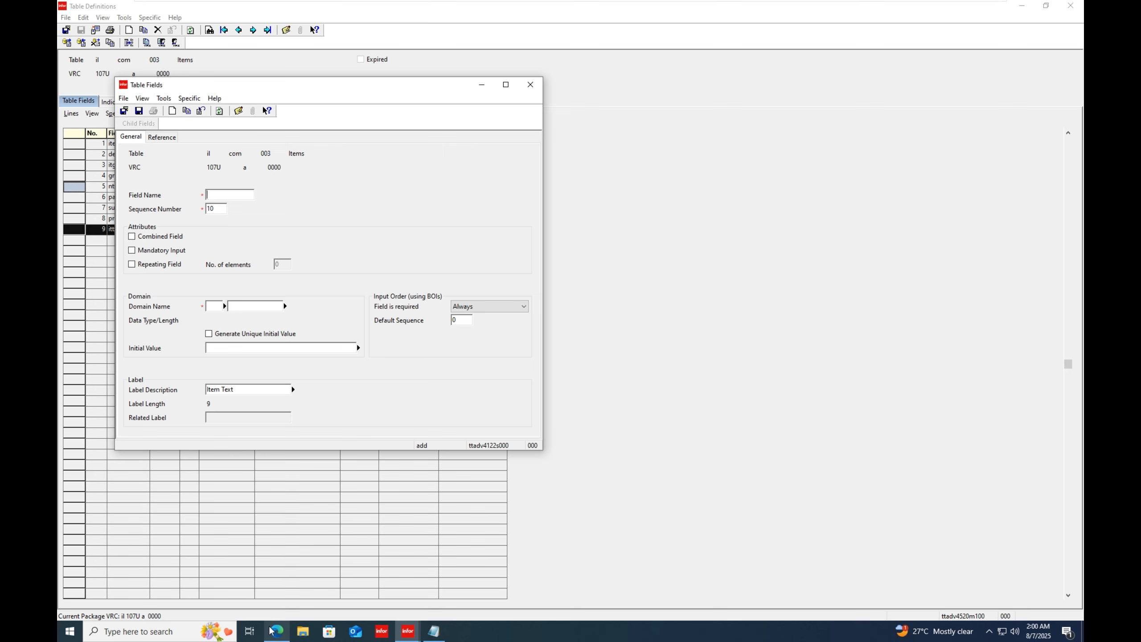
pyautogui.click(275, 631)
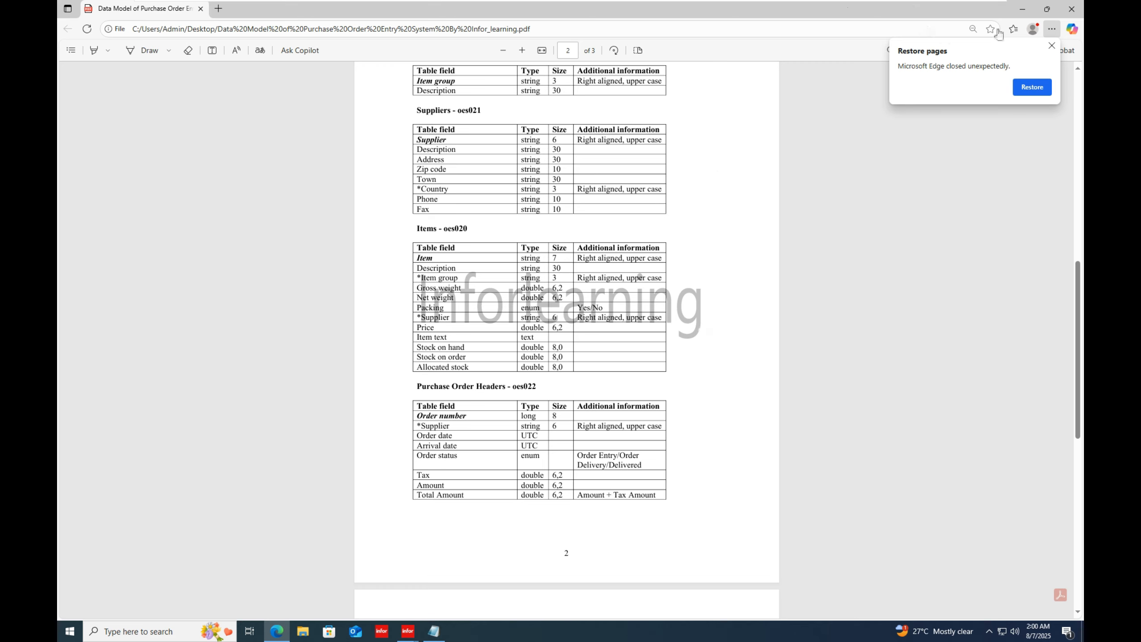
pyautogui.click(1021, 10)
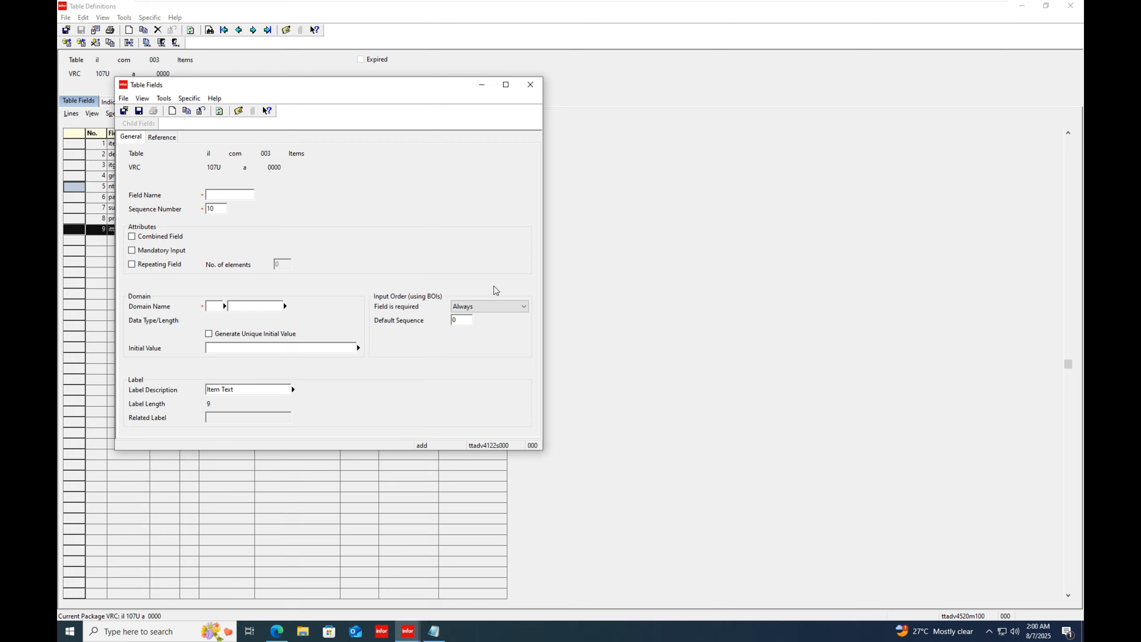
pyautogui.write('a')
pyautogui.write('toh')
pyautogui.press('Tab')
# - Look through package il's domain list for a double domain that suits the stoh field
pyautogui.press('Tab')
pyautogui.press('Tab')
pyautogui.press('Tab')
pyautogui.press('Tab')
pyautogui.write('il')
pyautogui.write('db')
pyautogui.write('8')
pyautogui.press('Tab')
pyautogui.press('Return')
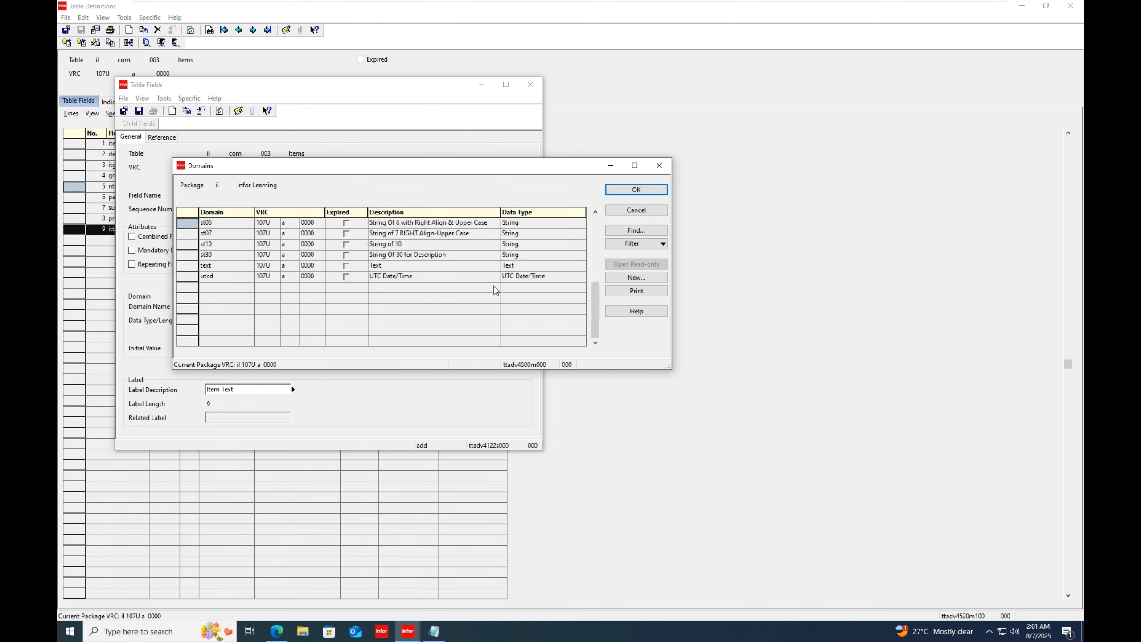
pyautogui.press('Up')
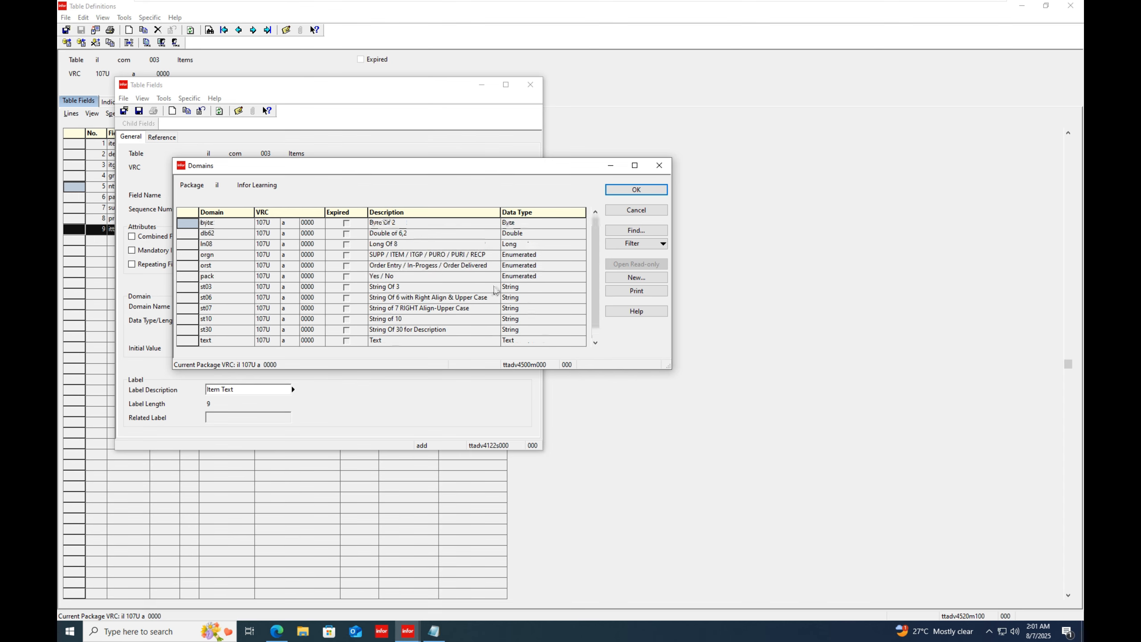
pyautogui.press('Down')
pyautogui.press('Down')
pyautogui.press('Escape')
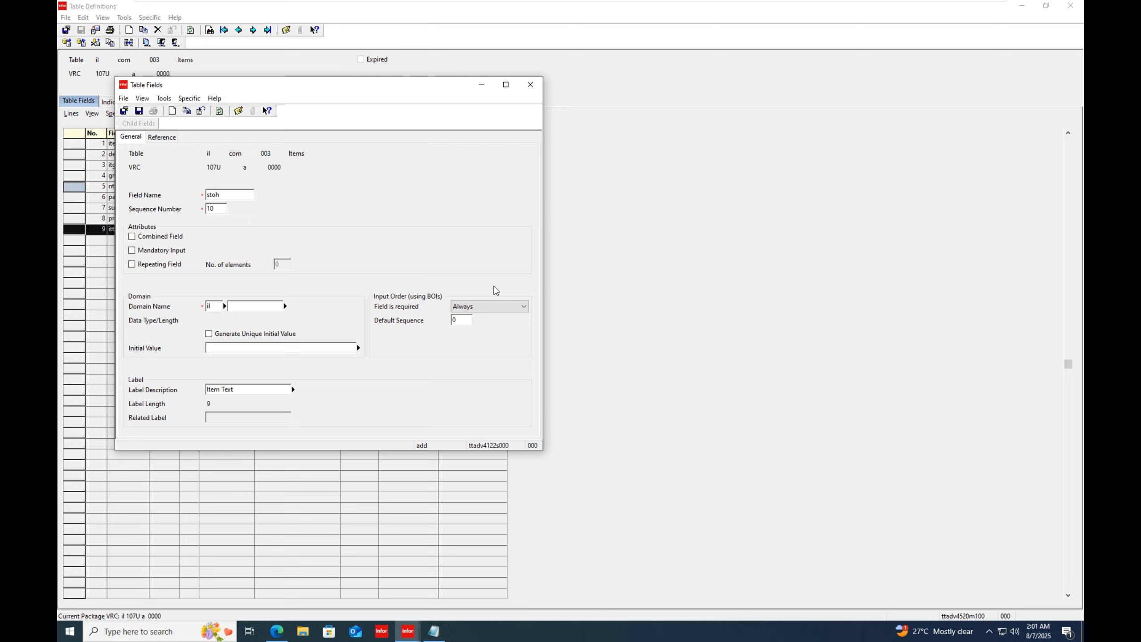
# - Set the stoh field's domain to db62
pyautogui.write('db')
pyautogui.press('Tab')
pyautogui.press('Tab')
pyautogui.press('Tab')
pyautogui.press('Tab')
pyautogui.press('Tab')
# - Set the stoh field's label description to Stock On Hand and save the field
pyautogui.write('Stock On Hand')
pyautogui.hotkey('ctrl', 's')
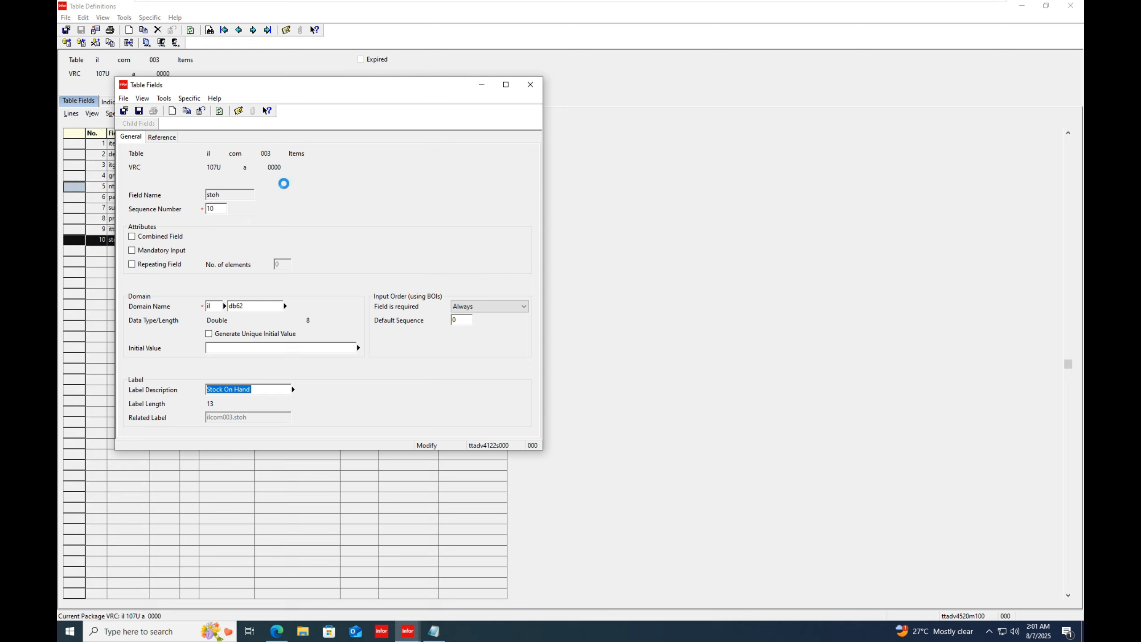
# - Start an eleventh Items field named stoo with domain db62 in package il
pyautogui.hotkey('ctrl', 'n')
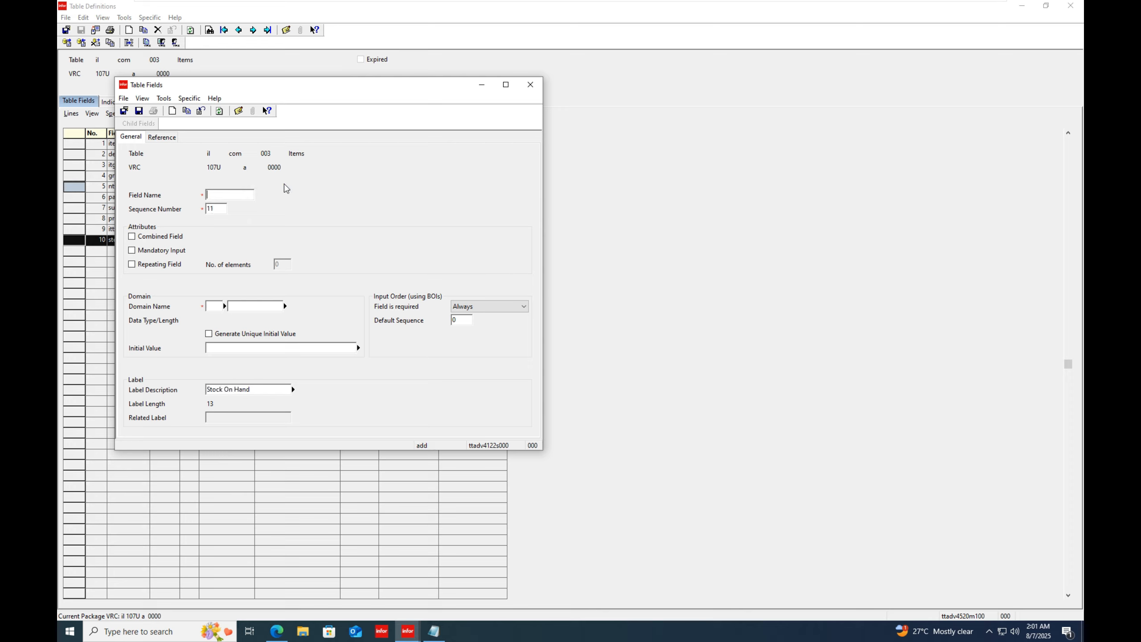
pyautogui.write('stoo')
pyautogui.press('Tab')
pyautogui.press('Tab')
pyautogui.press('Tab')
pyautogui.press('Tab')
pyautogui.write('db62')
# - Set the stoo field's label description to Stock On Order and save the field
pyautogui.press('Tab')
pyautogui.press('Tab')
pyautogui.press('Tab')
pyautogui.press('Tab')
pyautogui.press('BackSpace')
pyautogui.write('Stock On Order')
pyautogui.hotkey('ctrl', 's')
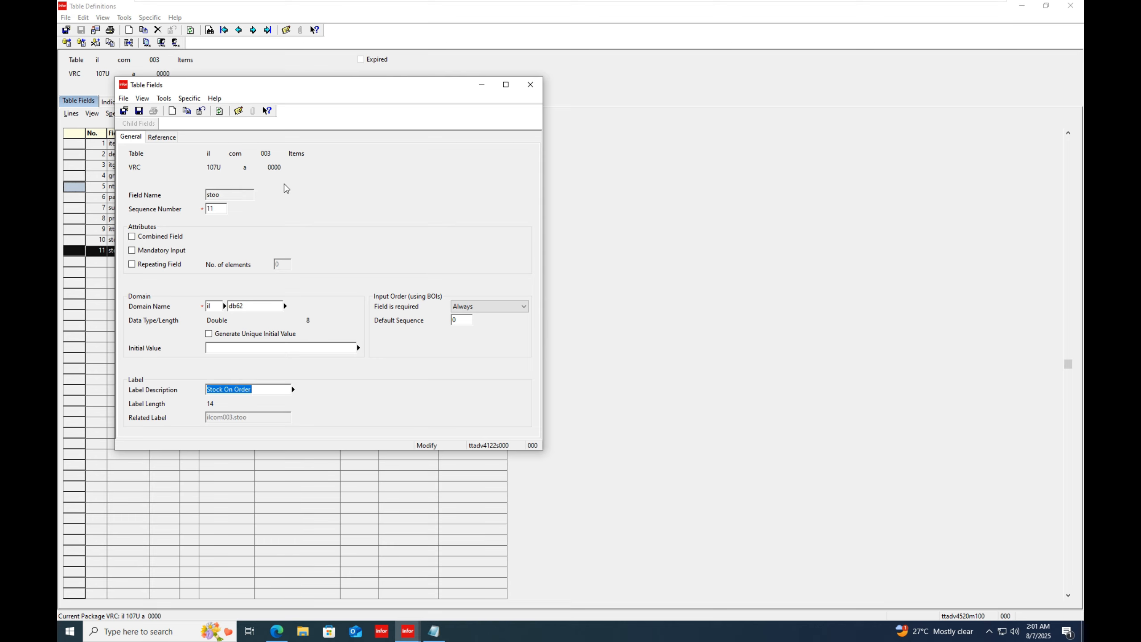
# - Start a twelfth Items field named alsh with domain db62 in package il
pyautogui.hotkey('ctrl', 'n')
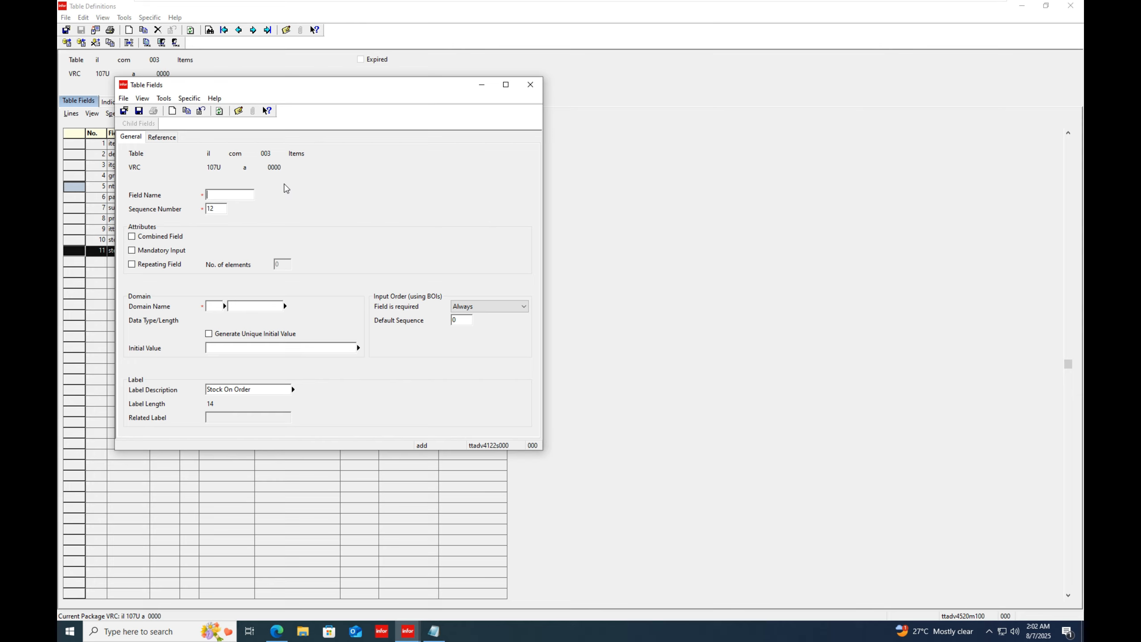
pyautogui.write('aloh')
pyautogui.press('BackSpace')
pyautogui.write('sh')
pyautogui.press('Tab')
pyautogui.press('Tab')
pyautogui.press('Tab')
pyautogui.press('Tab')
pyautogui.press('Tab')
pyautogui.write('il')
pyautogui.write('db6')
# - Set the alsh field's label description to Allocated Stock and save the field
pyautogui.press('Tab')
pyautogui.press('Tab')
pyautogui.press('Tab')
pyautogui.press('Tab')
pyautogui.write('Allocated Stock')
pyautogui.moveTo(284, 636)
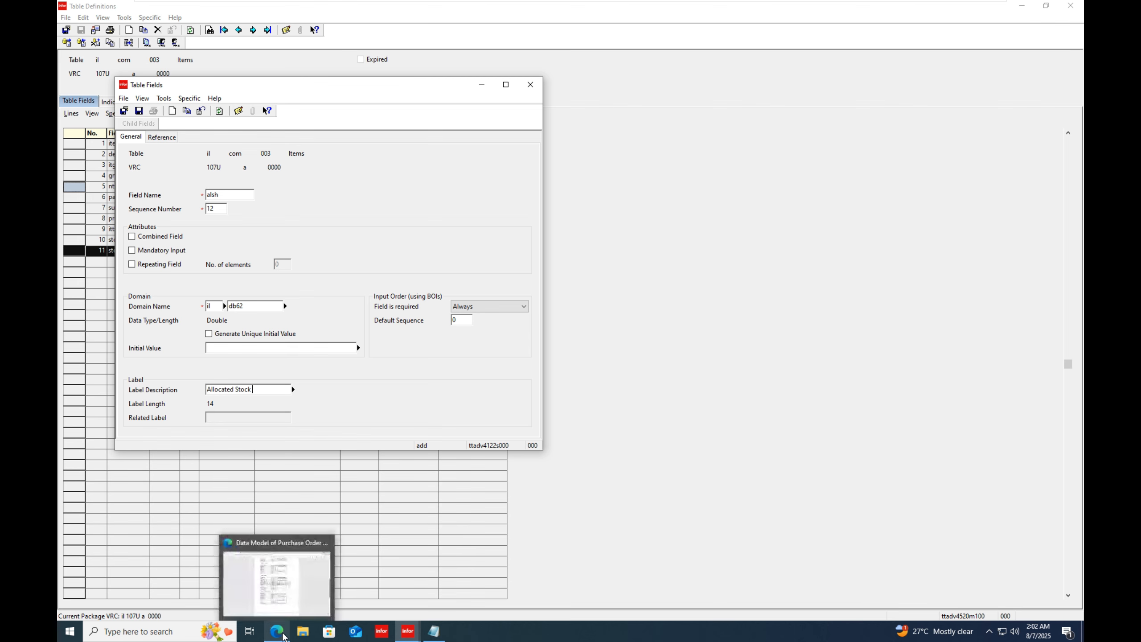
pyautogui.hotkey('ctrl', 'shift', 's')
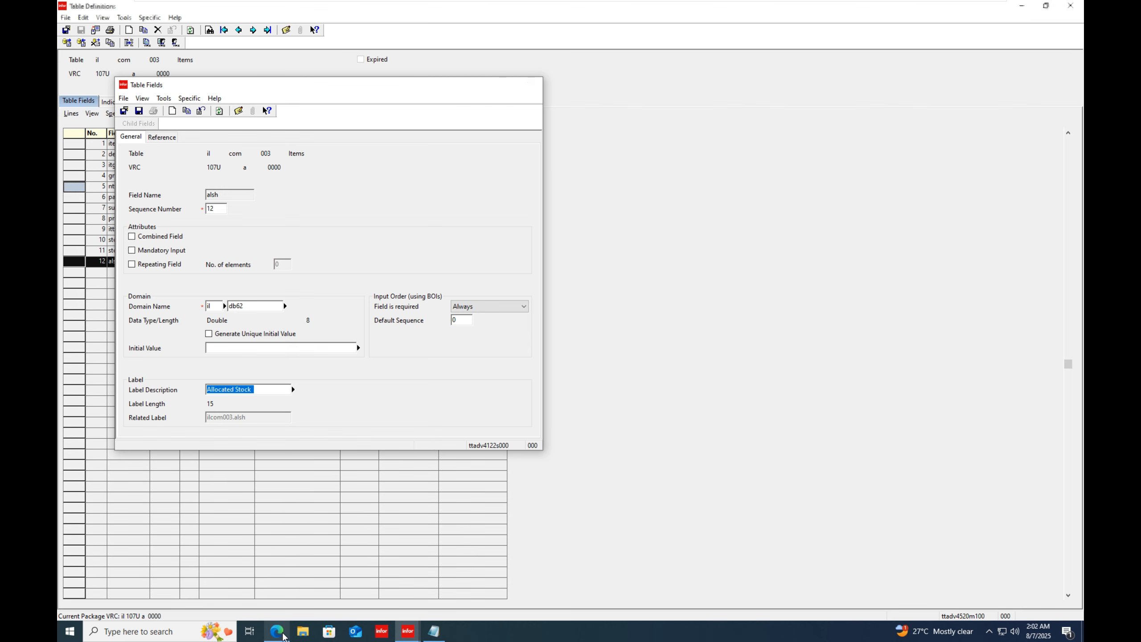
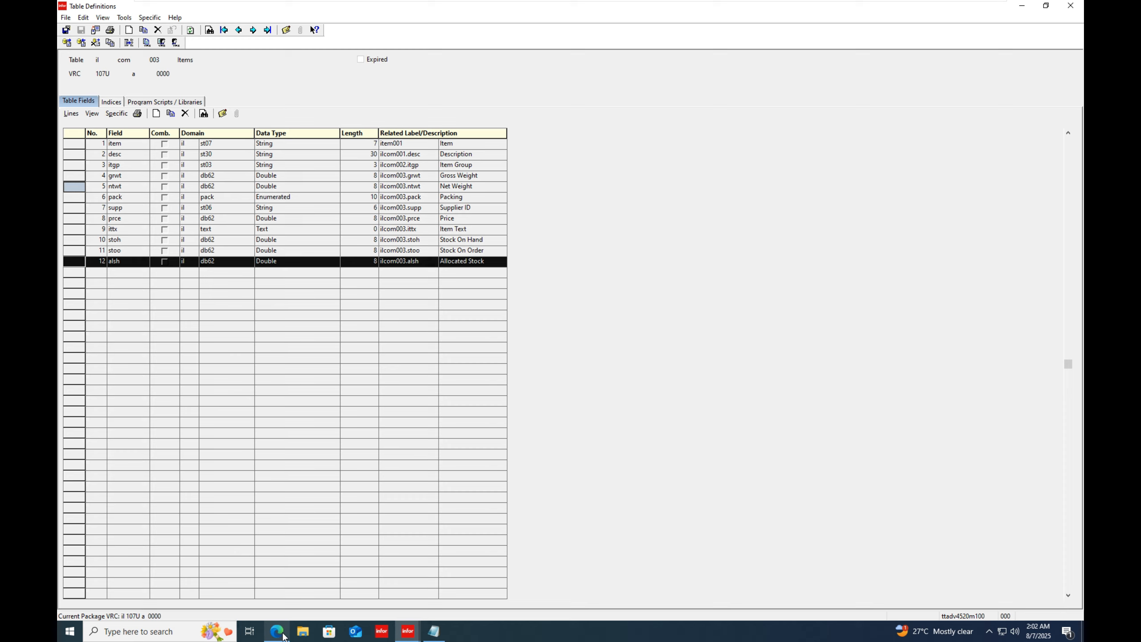
# - Add index 1 to the Items table with description Item and item as its first part, save it and return to the table list
pyautogui.click(116, 103)
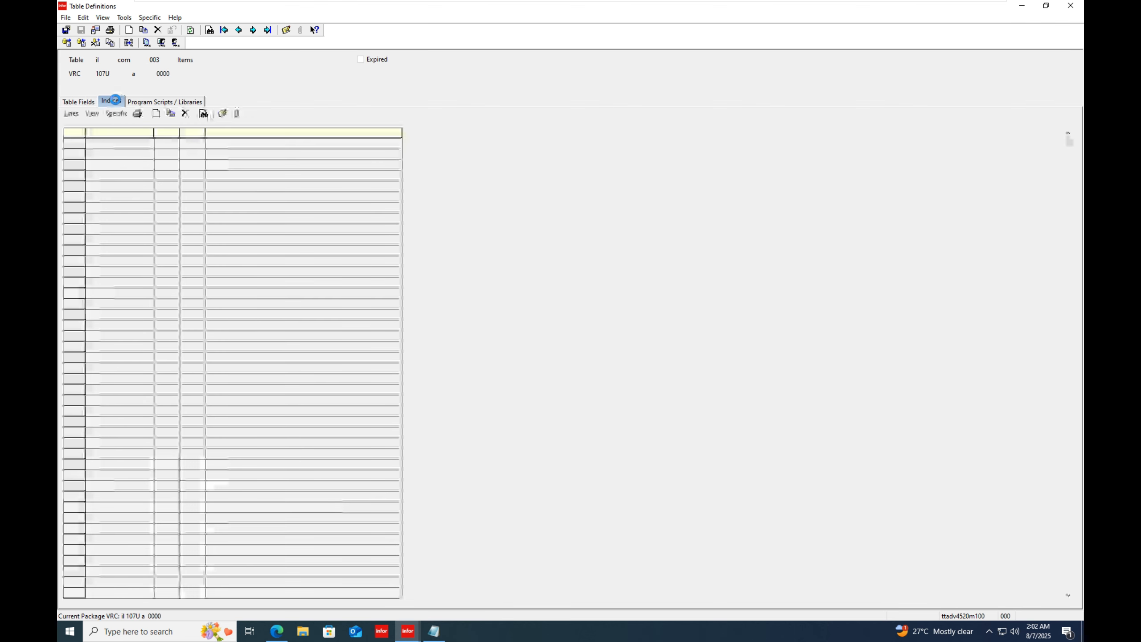
pyautogui.click(92, 101)
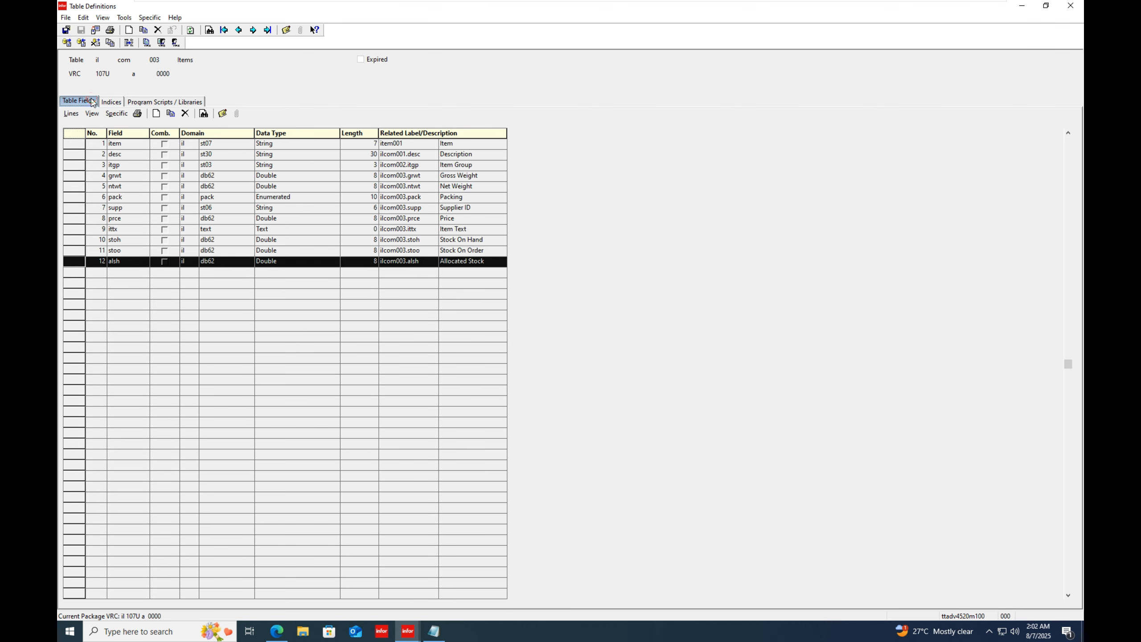
pyautogui.click(104, 103)
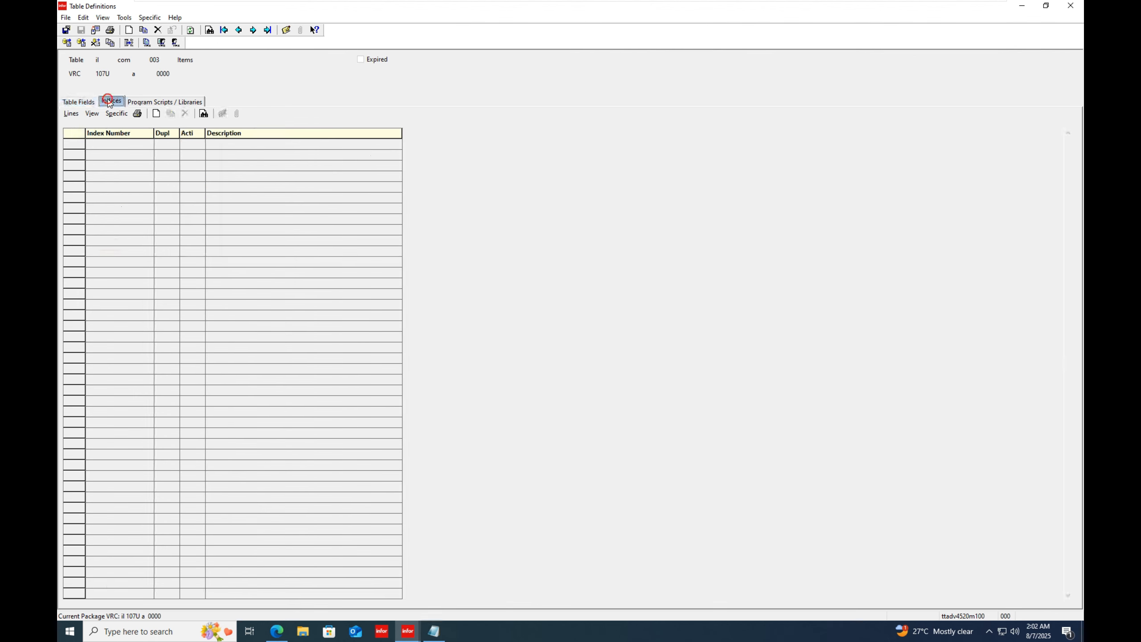
pyautogui.press('Tab')
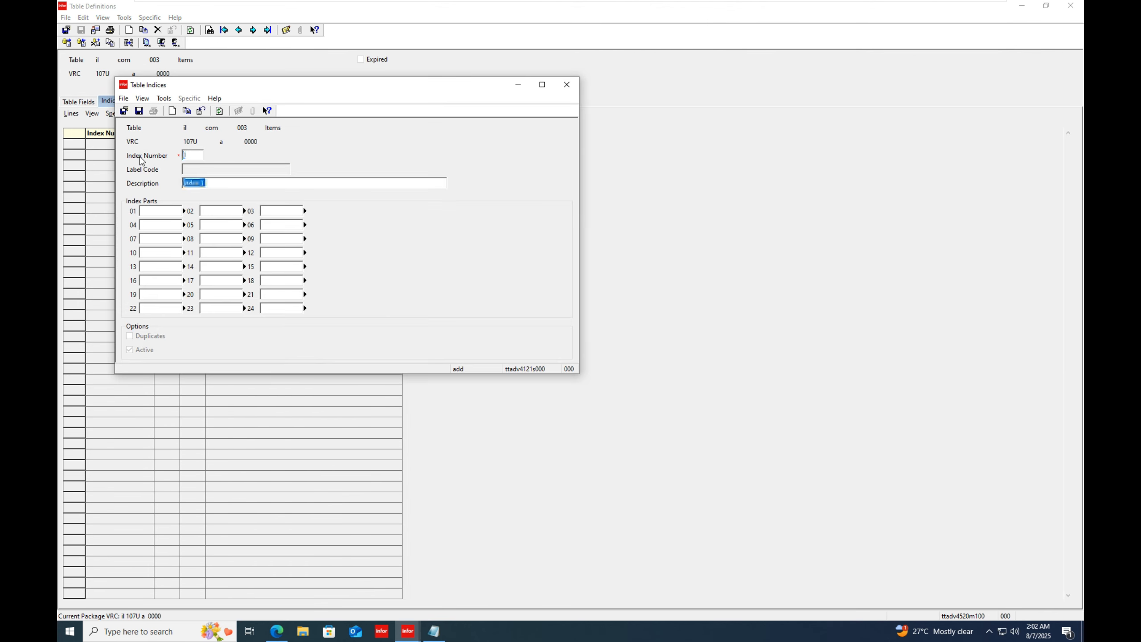
pyautogui.write('itemitem')
pyautogui.hotkey('ctrl', 's')
pyautogui.hotkey('alt', 'F4')
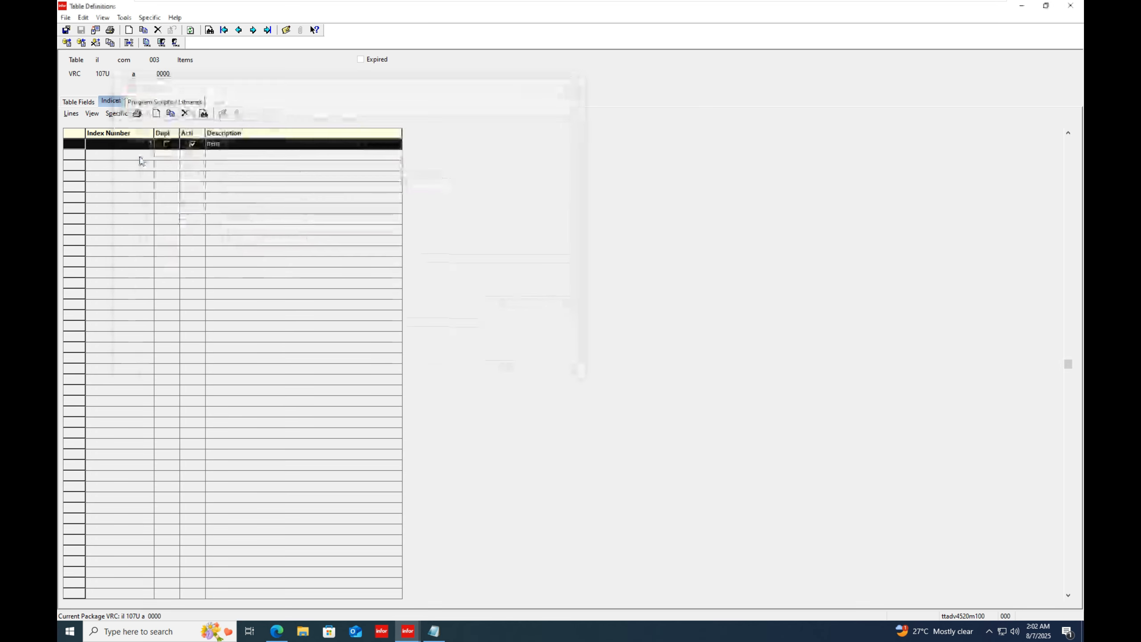
pyautogui.hotkey('alt', 'F4')
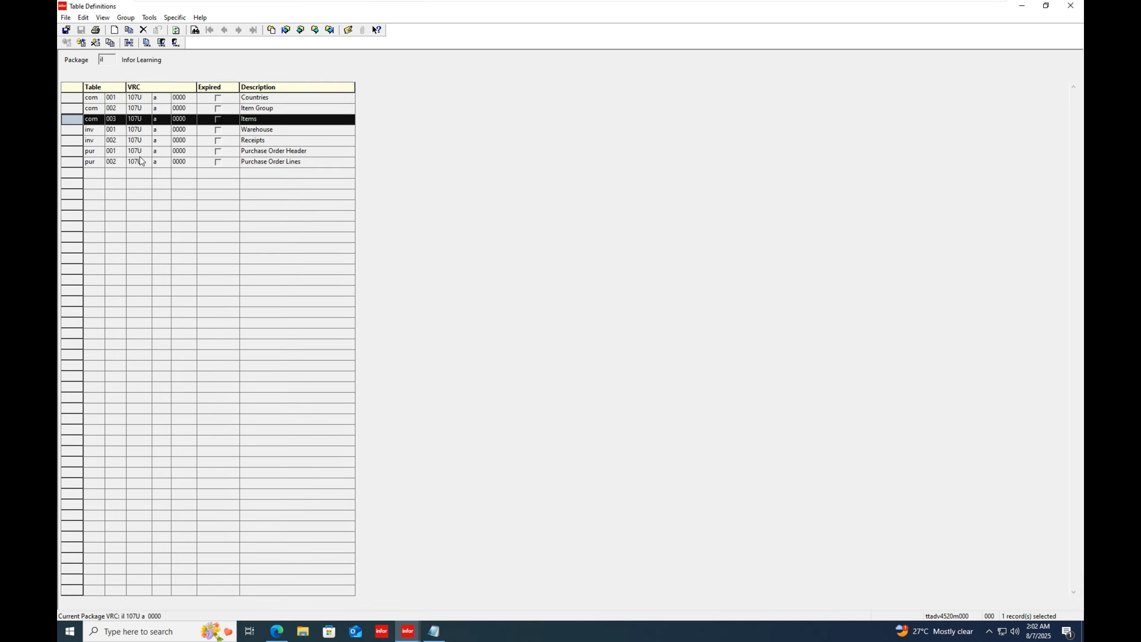
# - Open the Warehouse table definition (inv 001) and maximize its window
pyautogui.press('Down')
pyautogui.press('Return')
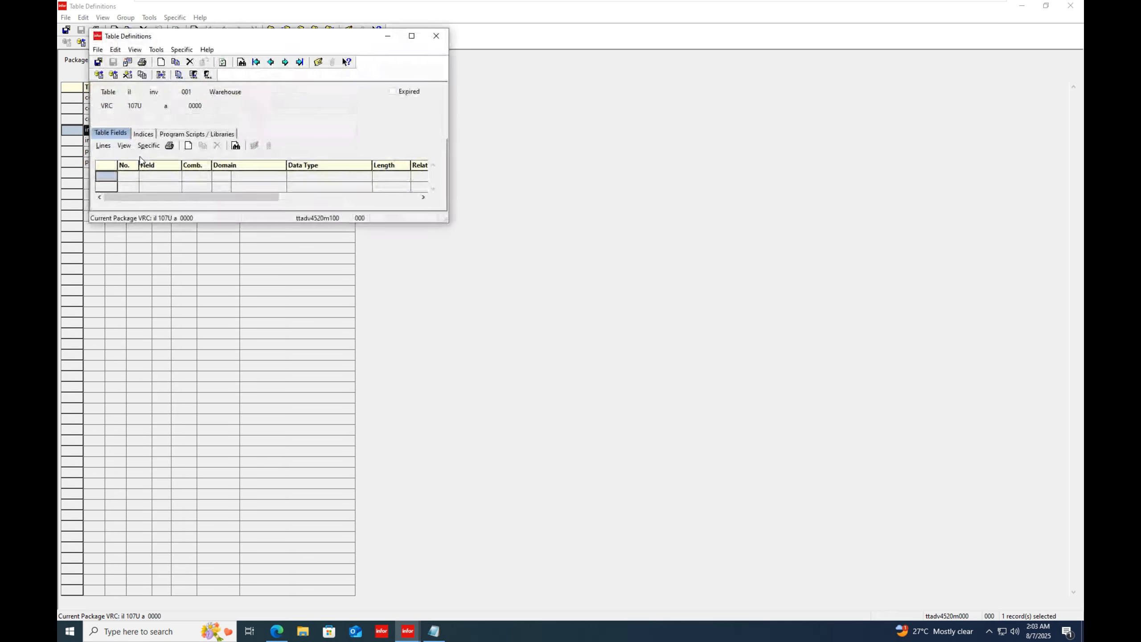
pyautogui.click(411, 36)
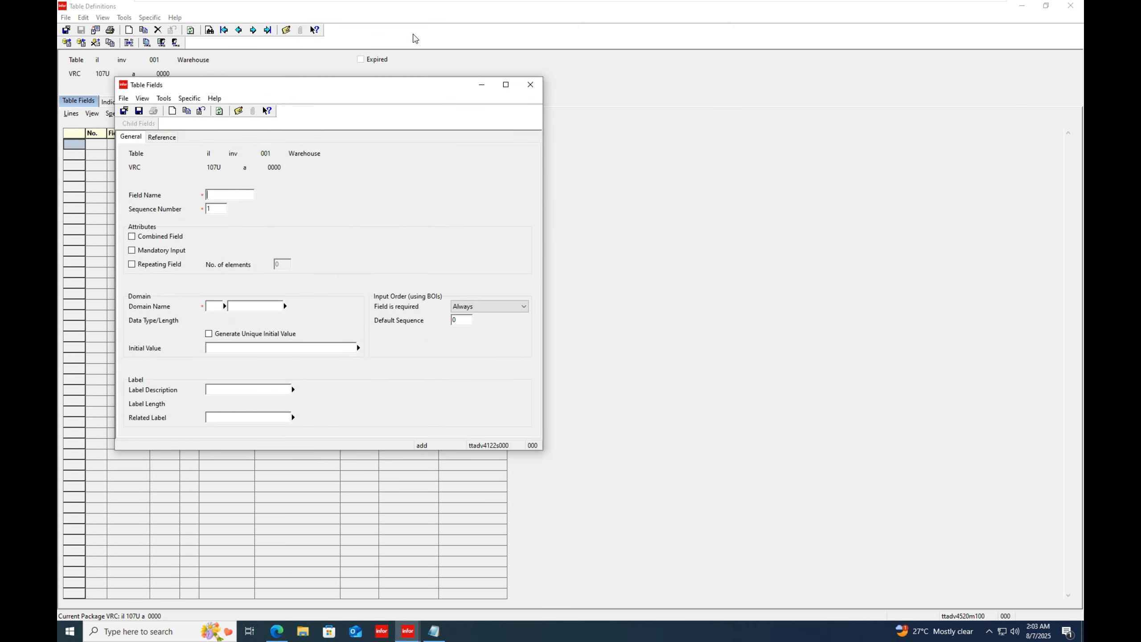
# - Start the first Warehouse field named wern with domain st03 in package il
pyautogui.write('wern')
pyautogui.press('Tab')
pyautogui.press('Tab')
pyautogui.press('Tab')
pyautogui.press('Tab')
pyautogui.press('Tab')
pyautogui.press('Tab')
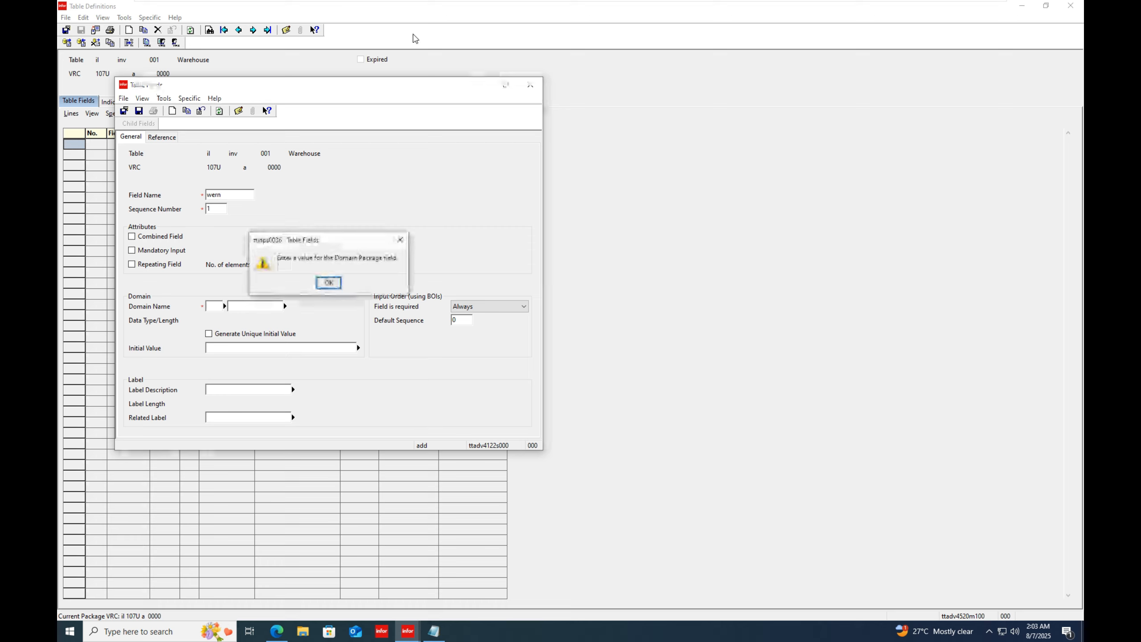
pyautogui.press('Return')
pyautogui.write('il')
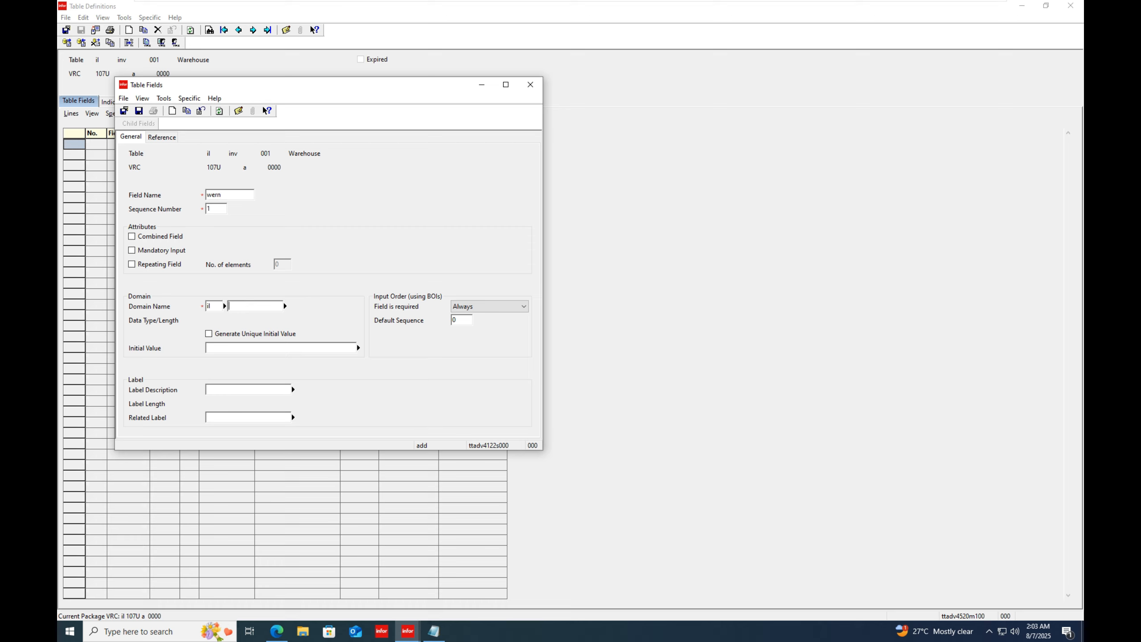
pyautogui.write('st03')
# - Set the wern field's label description to Warehouse ID and save the field
pyautogui.press('Tab')
pyautogui.press('Tab')
pyautogui.press('Tab')
pyautogui.write('Wareshouse')
pyautogui.press('BackSpace')
pyautogui.press('BackSpace')
pyautogui.press('BackSpace')
pyautogui.press('BackSpace')
pyautogui.press('BackSpace')
pyautogui.write('house ID')
pyautogui.hotkey('ctrl', 's')
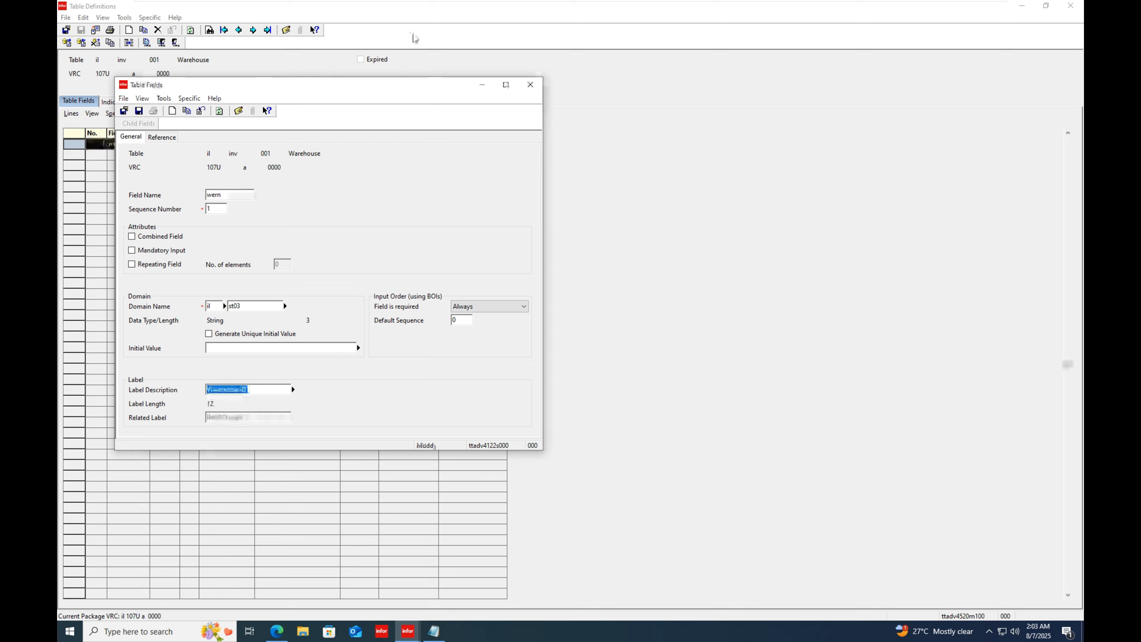
# - Start a second Warehouse field named desc with domain st30 in package il
pyautogui.press('Escape')
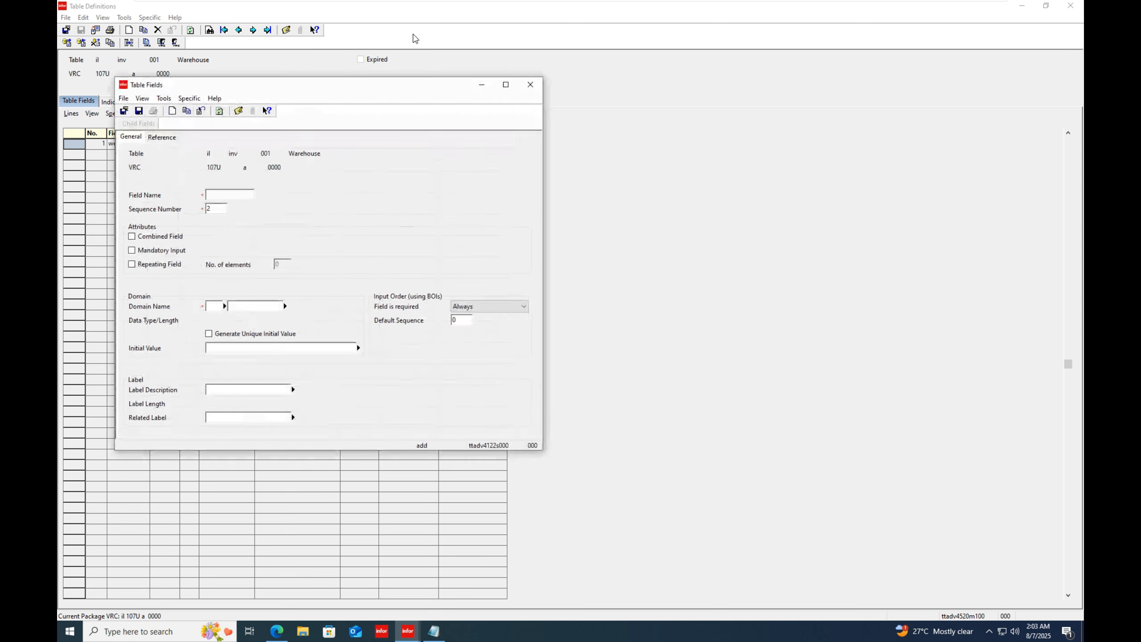
pyautogui.write('desc')
pyautogui.press('Tab')
# - Label the Warehouse desc field Description, reusing the related label ilcom001.desc, and save and close the field
pyautogui.press('Tab')
pyautogui.press('Tab')
pyautogui.press('Tab')
pyautogui.press('Tab')
pyautogui.write('st30')
pyautogui.press('Tab')
pyautogui.press('Tab')
pyautogui.press('Tab')
pyautogui.write('Description')
pyautogui.click(415, 38)
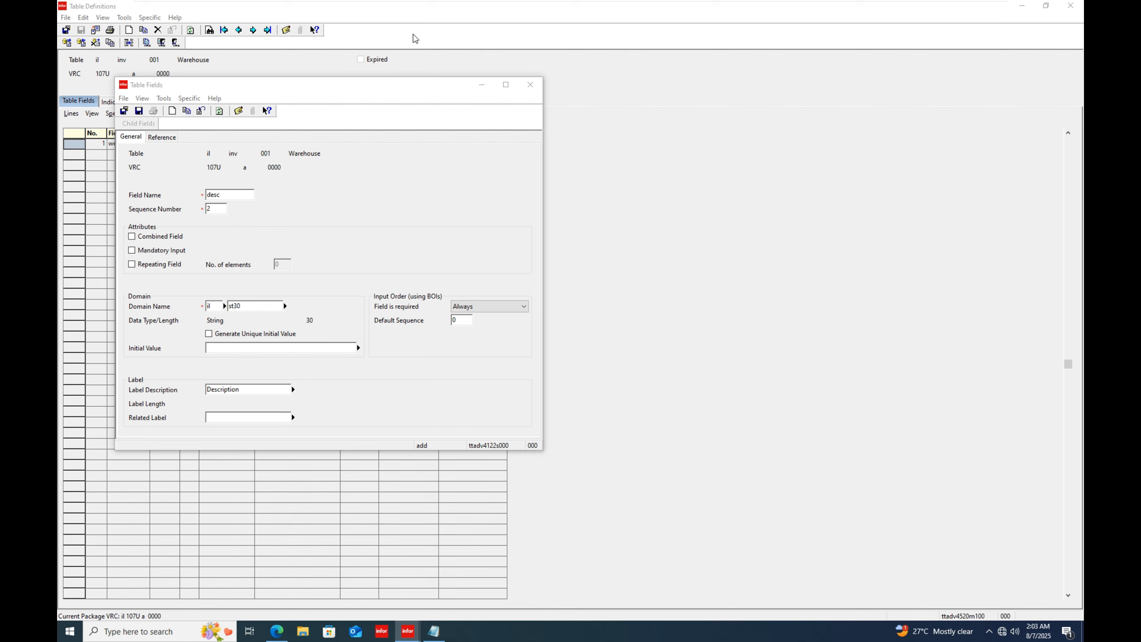
pyautogui.press('Return')
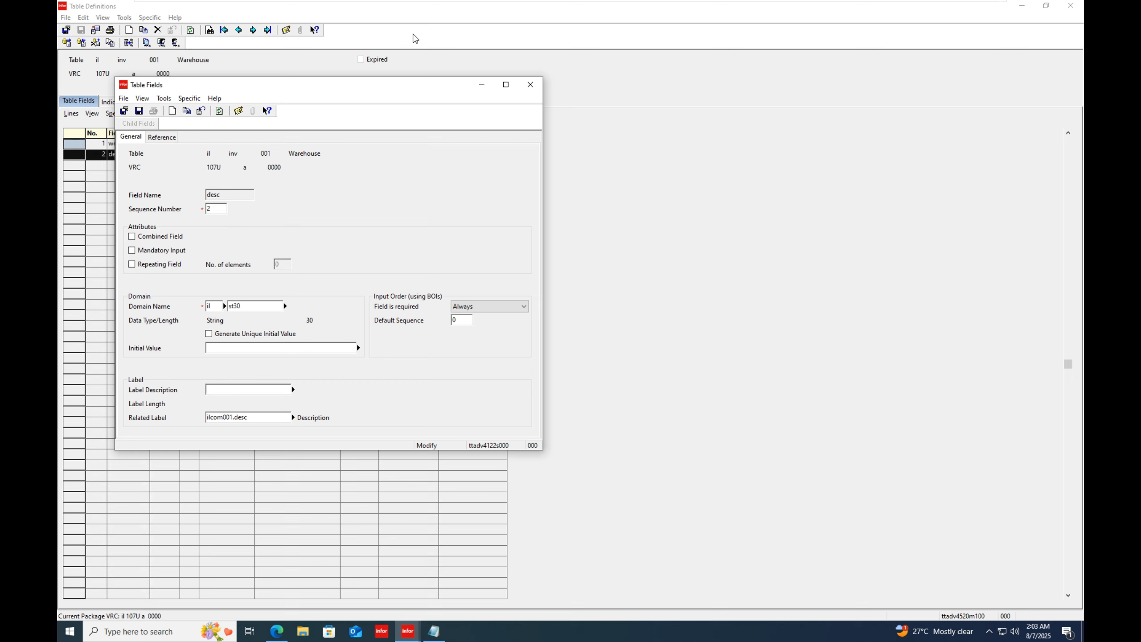
pyautogui.press('Escape')
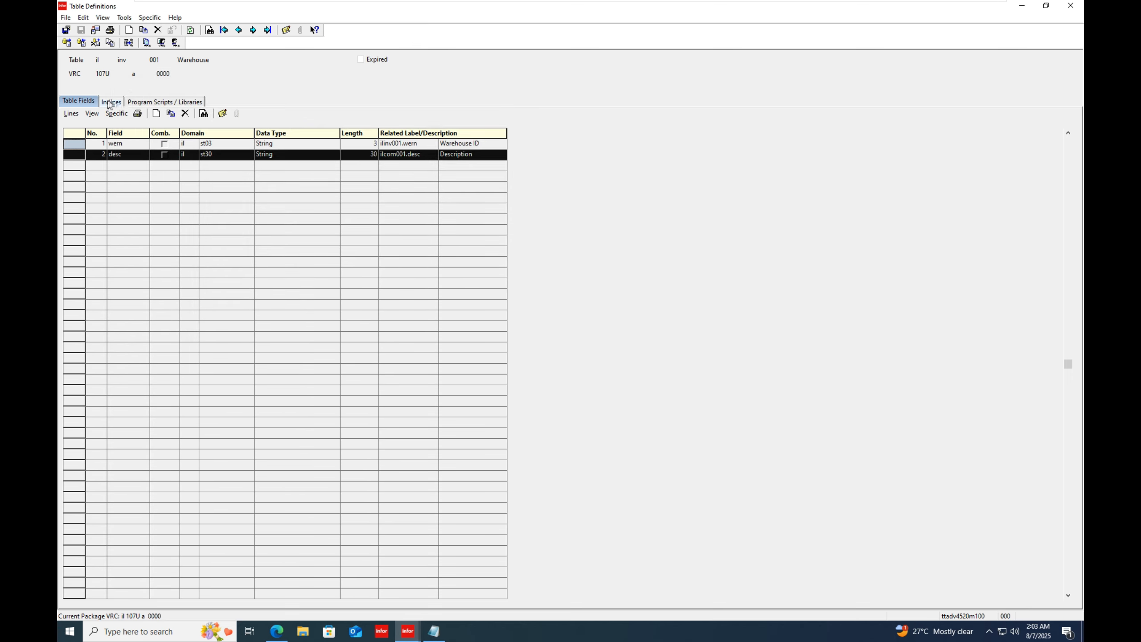
# - Add index 1 to the Warehouse table with description Warehouse ID and wern as its first part, save it and return to the table list
pyautogui.click(109, 104)
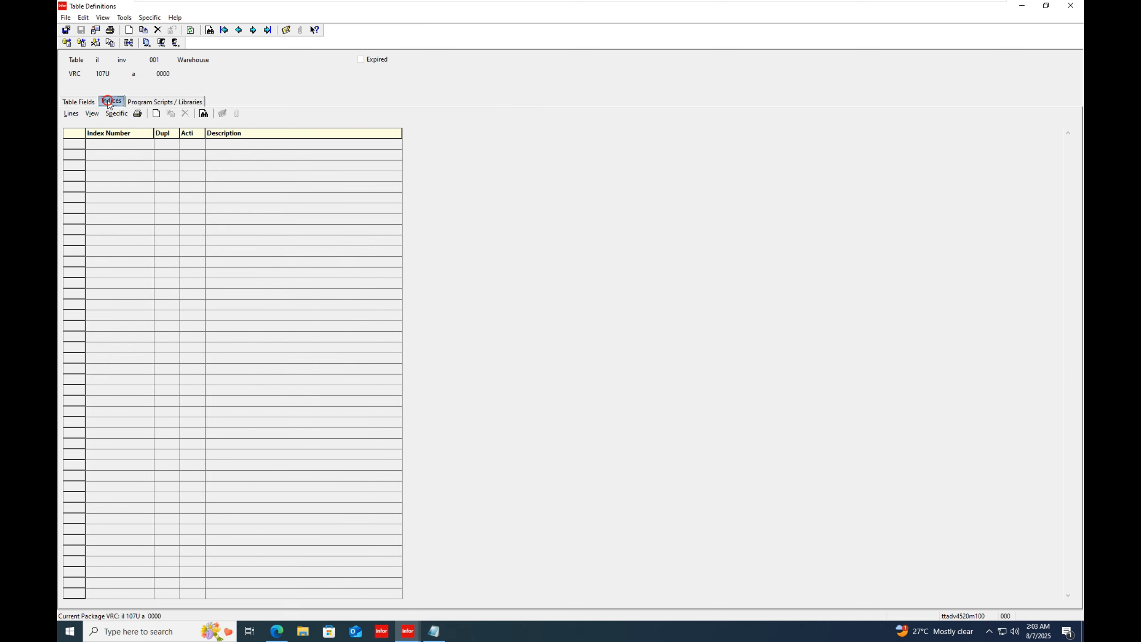
pyautogui.doubleClick(103, 144)
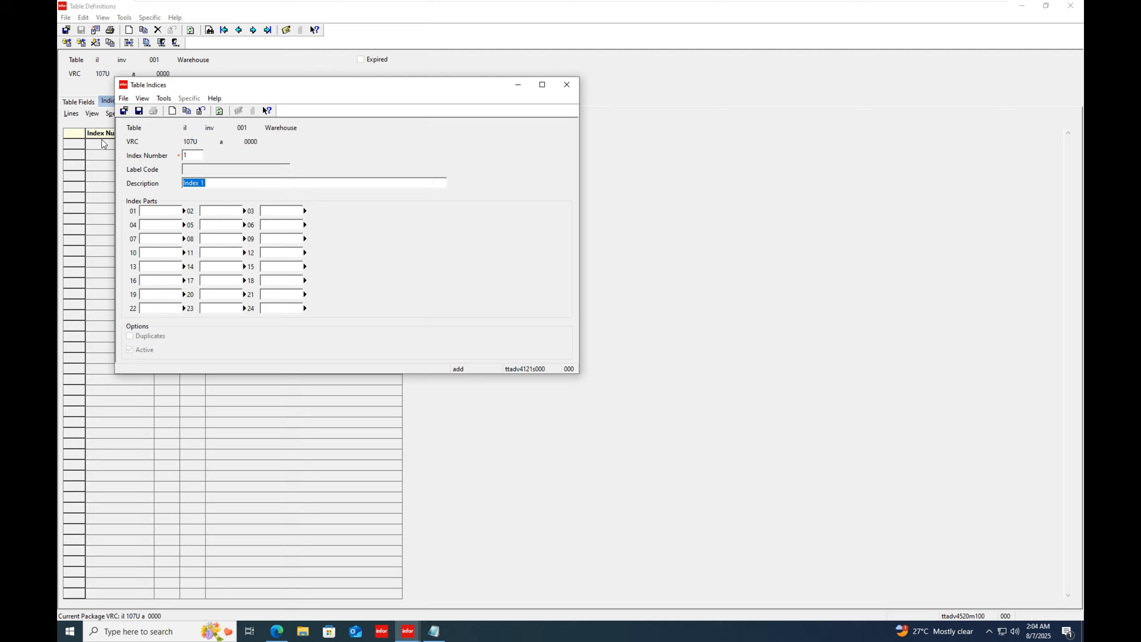
pyautogui.write('Warehouse ID')
pyautogui.press('Tab')
pyautogui.write('WERN')
pyautogui.press('Tab')
pyautogui.hotkey('ctrl', 's')
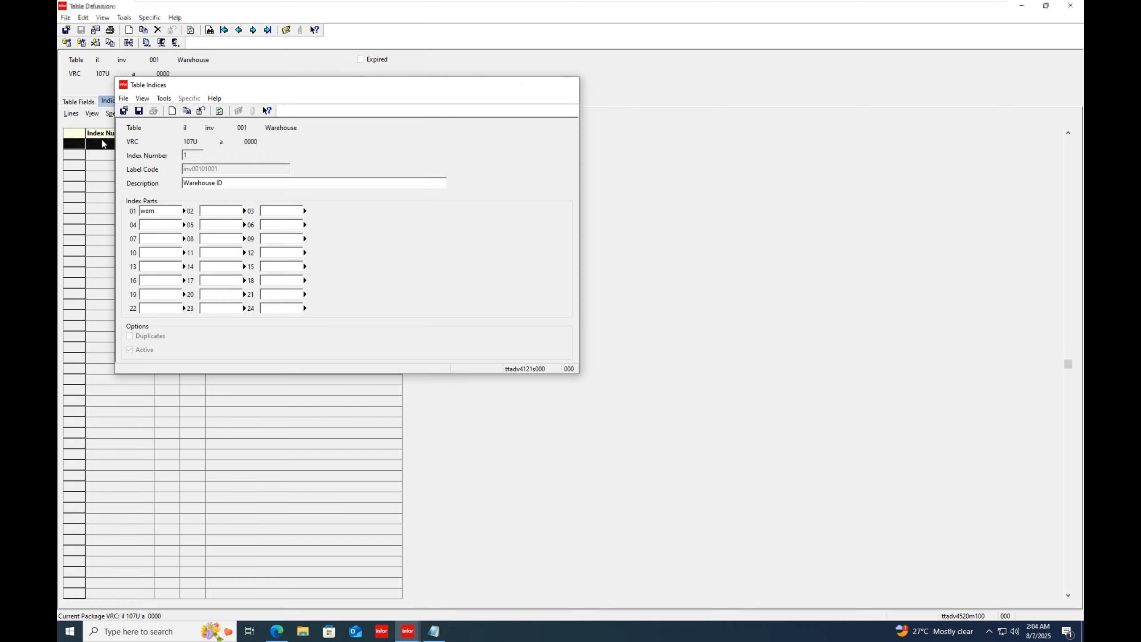
pyautogui.hotkey('alt', 'F4')
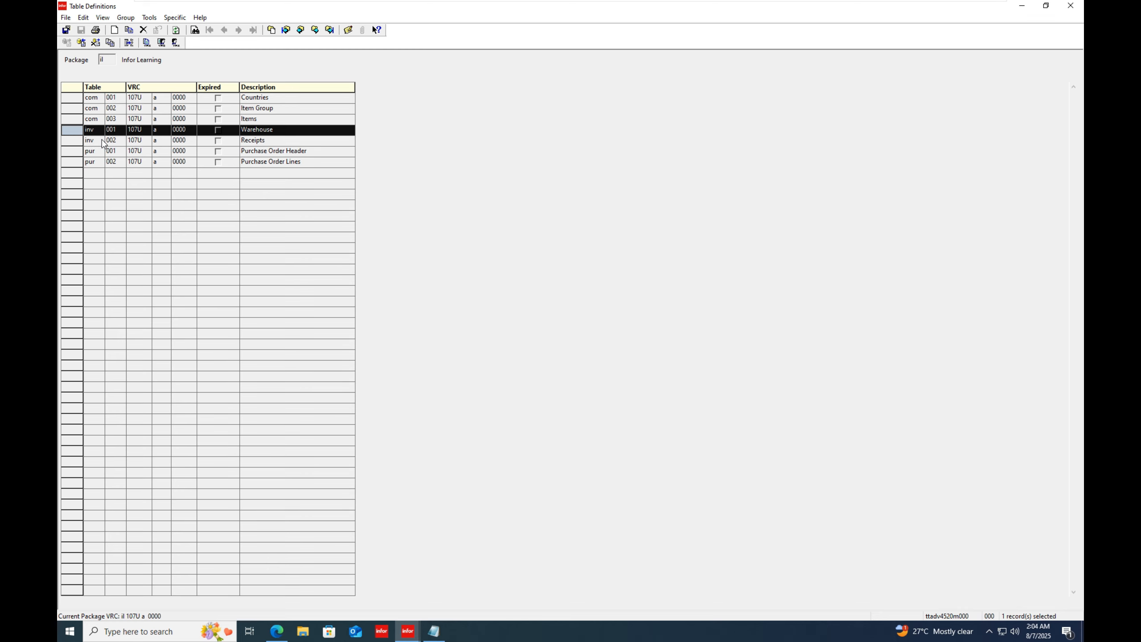
# - Open the Receipts table definition (inv 002) and review the Purchase Receipts fields in the data model PDF in Edge
pyautogui.doubleClick(103, 143)
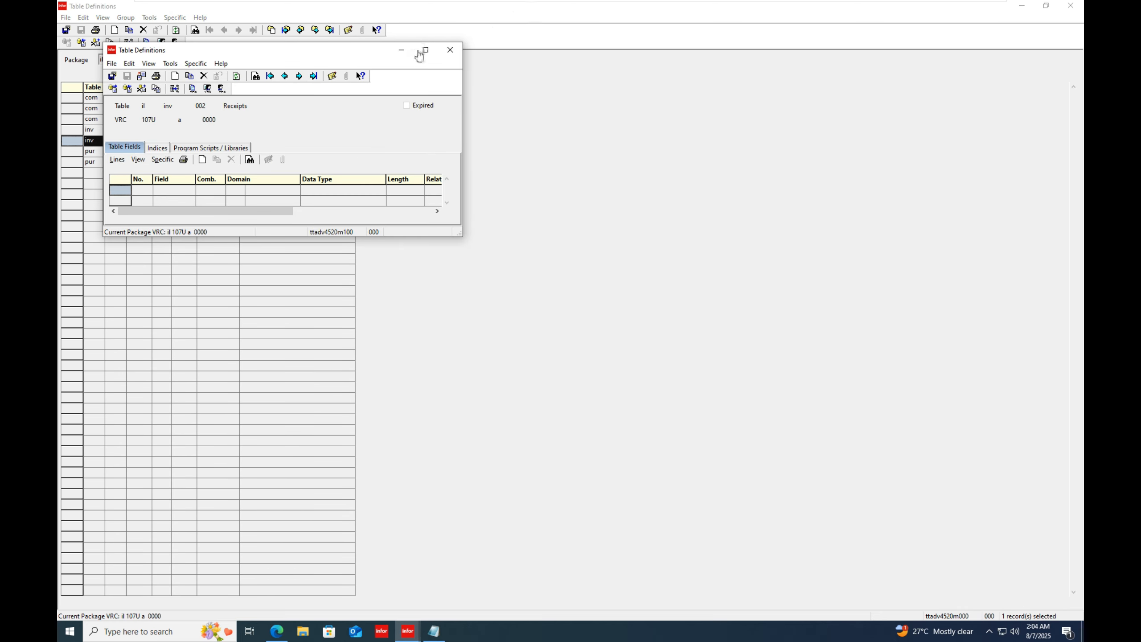
pyautogui.click(419, 52)
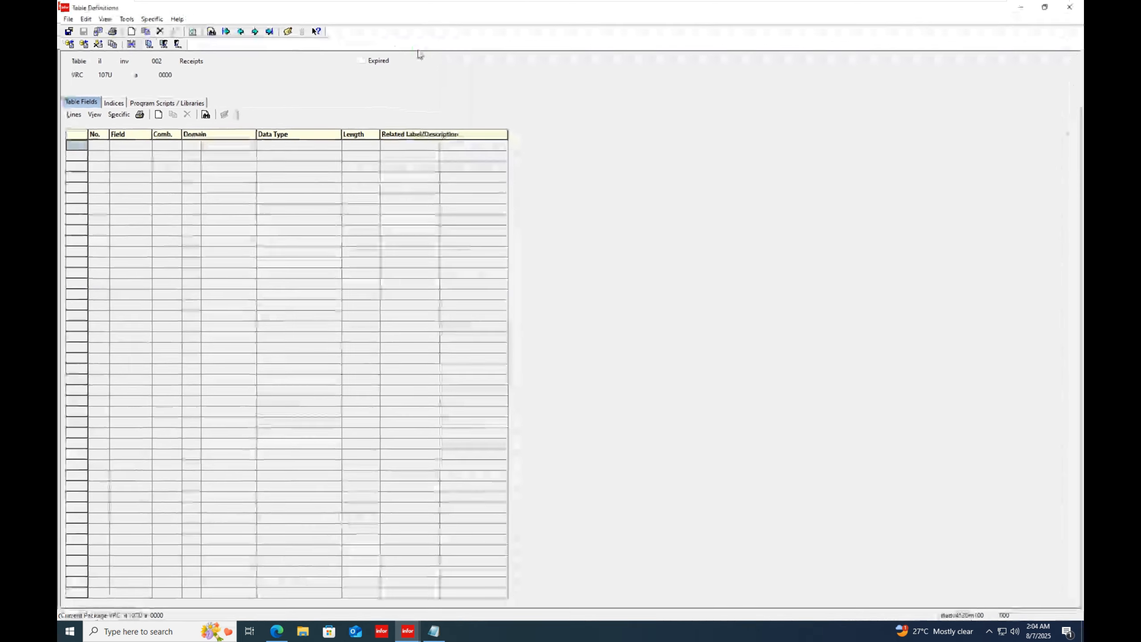
pyautogui.click(275, 631)
pyautogui.scroll(-10, 588, 455)
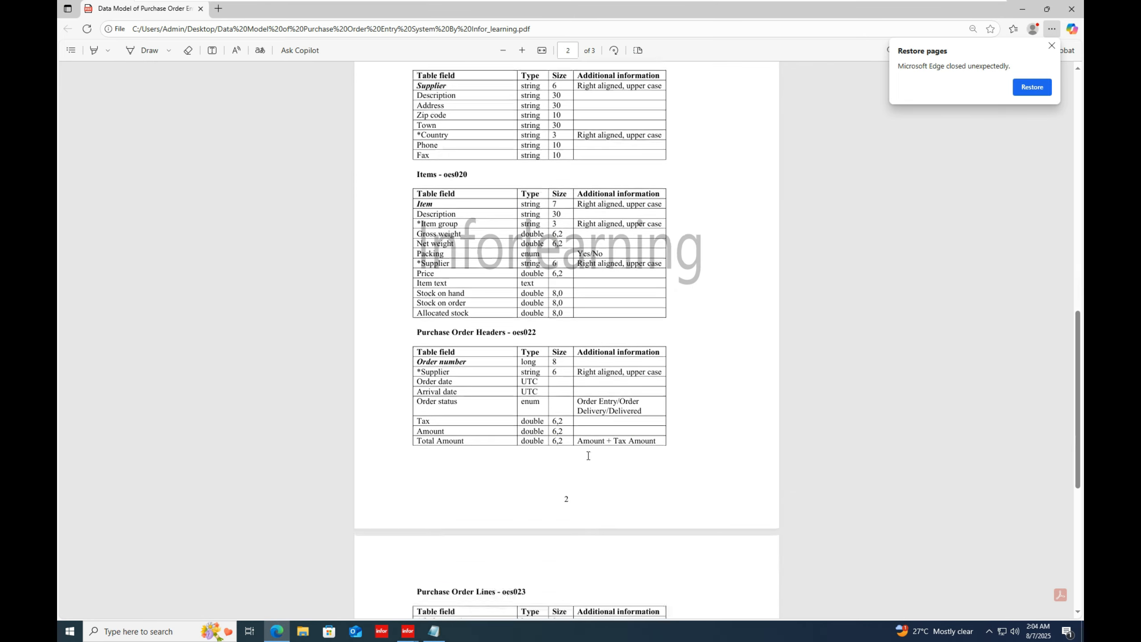
pyautogui.scroll(-2, 588, 455)
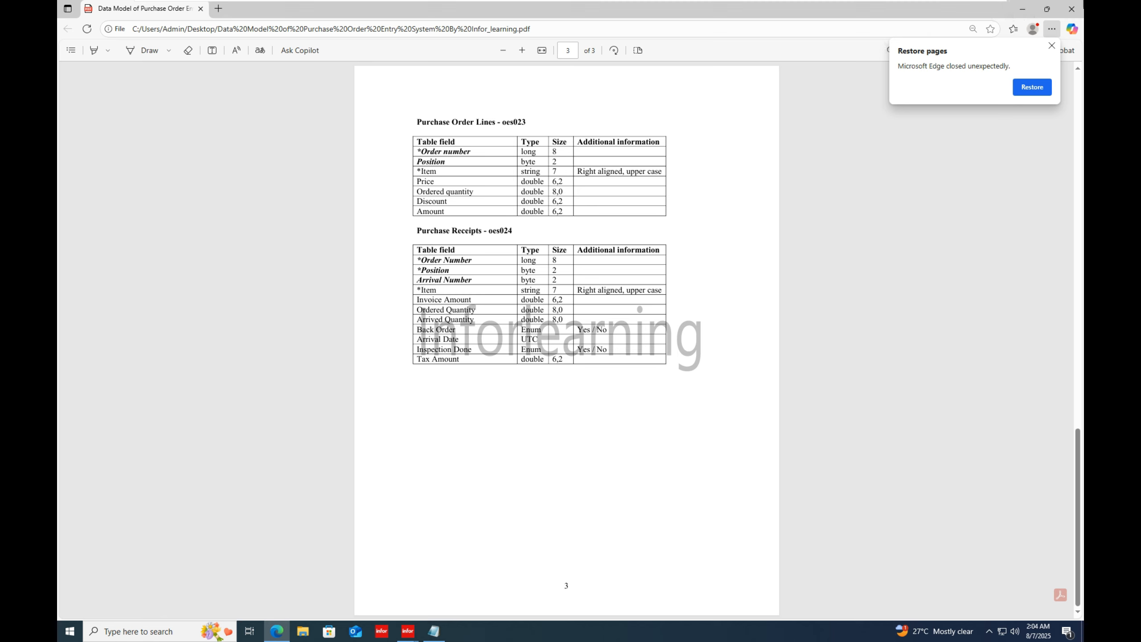
pyautogui.click(1023, 7)
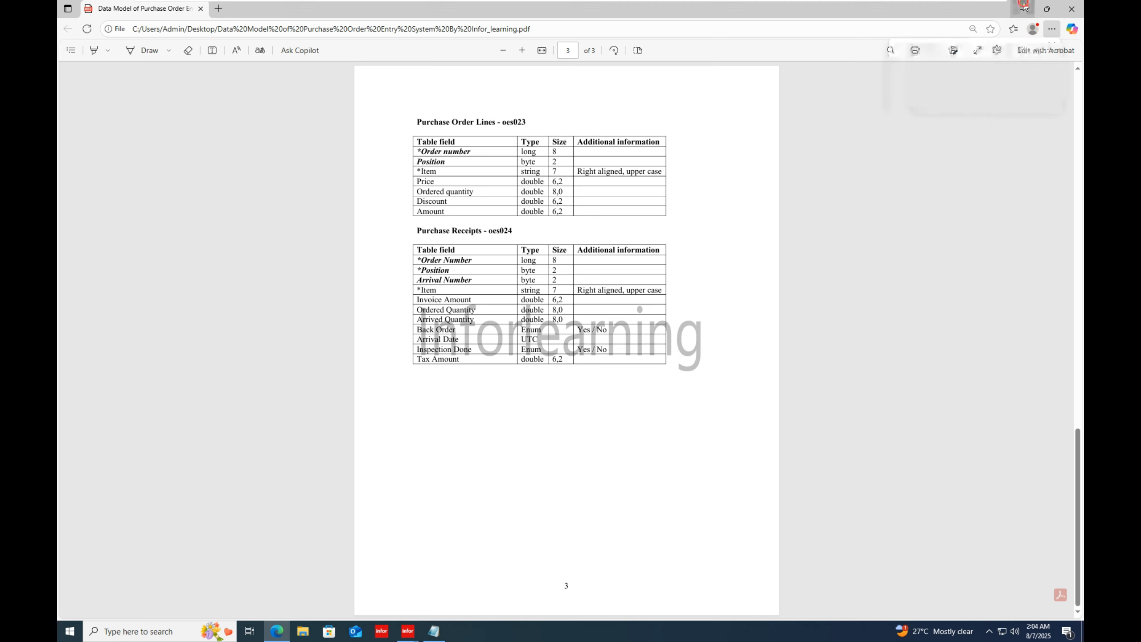
# - Start the first Receipts field named ornb with domain ln08 in package il
pyautogui.hotkey('ctrl', 'n')
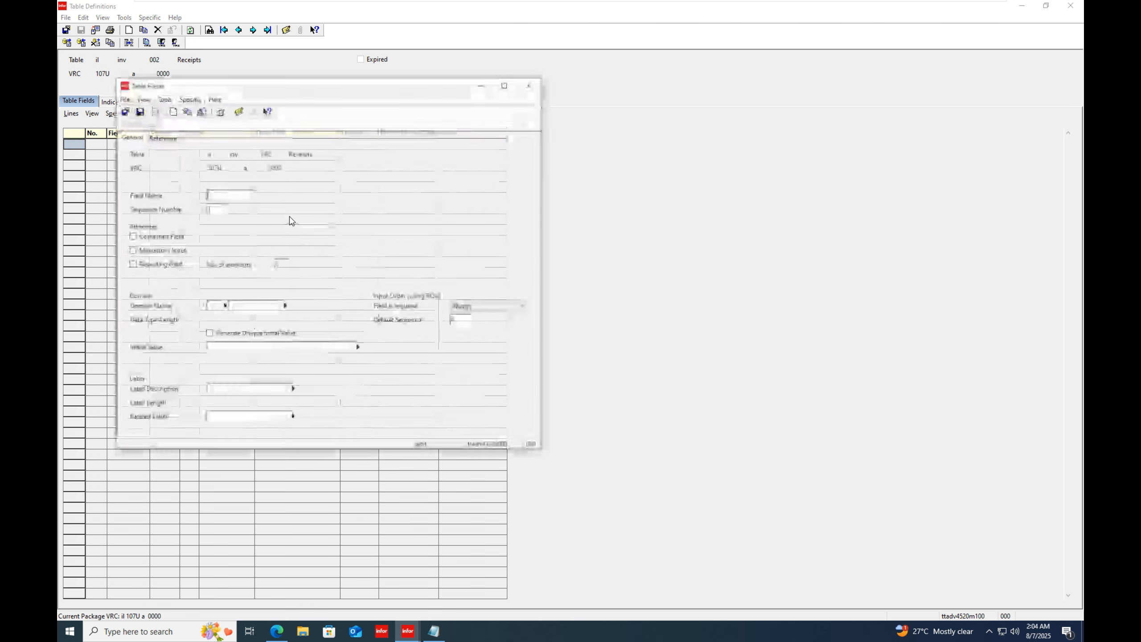
pyautogui.write('ORNE')
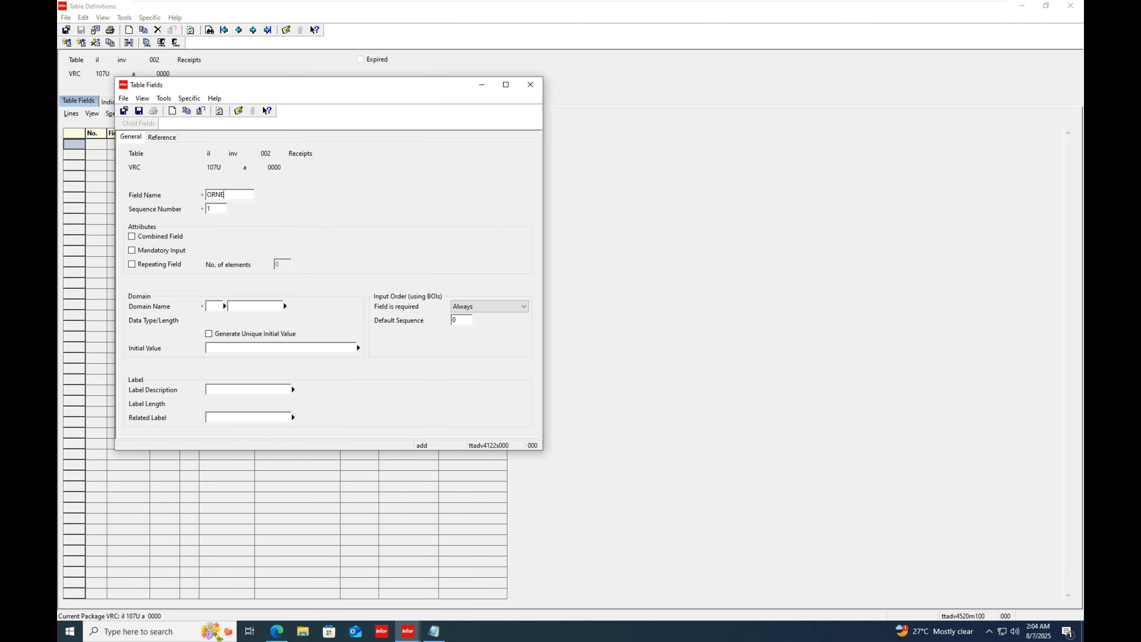
pyautogui.press('BackSpace')
pyautogui.press('BackSpace')
pyautogui.press('BackSpace')
pyautogui.write('RNE')
pyautogui.press('BackSpace')
pyautogui.write('U')
pyautogui.press('BackSpace')
pyautogui.write('B')
pyautogui.press('Tab')
# - Set the ornb field's label description to Order Number and save the field
pyautogui.press('Tab')
pyautogui.press('Tab')
pyautogui.press('Tab')
pyautogui.write('ILLN08')
pyautogui.press('Tab')
pyautogui.press('Tab')
pyautogui.press('Tab')
pyautogui.press('Tab')
pyautogui.write('oRDER')
pyautogui.press('BackSpace')
pyautogui.press('BackSpace')
pyautogui.press('BackSpace')
pyautogui.press('BackSpace')
pyautogui.press('BackSpace')
pyautogui.write('Order Number')
pyautogui.hotkey('ctrl', 's')
# - Start a second Receipts field and check the Purchase Receipts specification in the data model PDF in Edge
pyautogui.hotkey('ctrl', 'n')
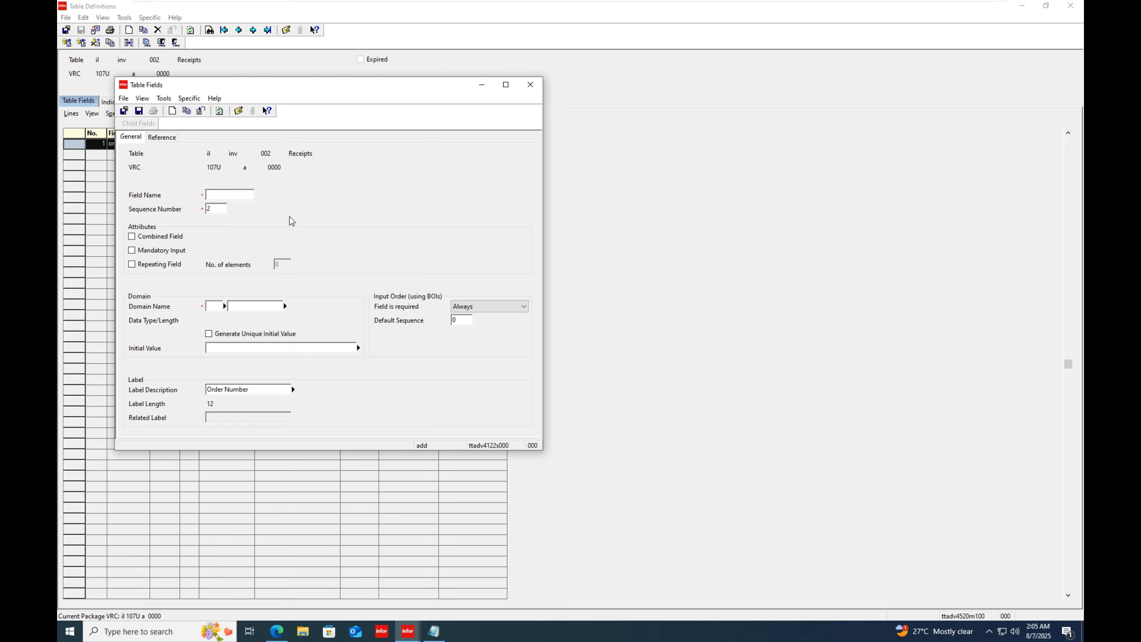
pyautogui.click(277, 632)
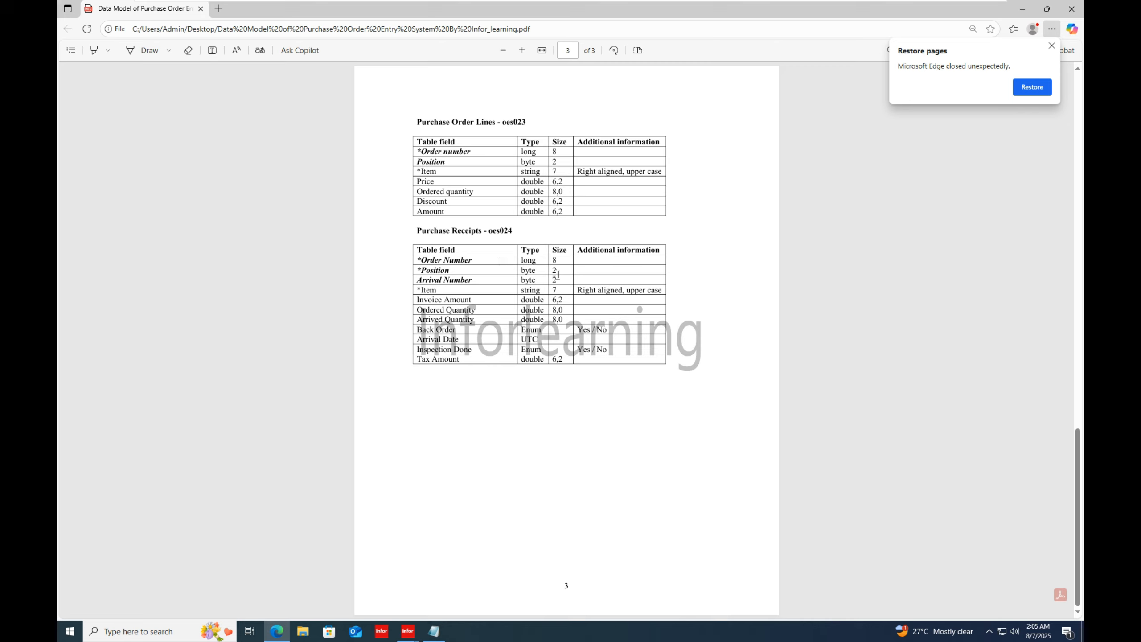
pyautogui.click(1023, 7)
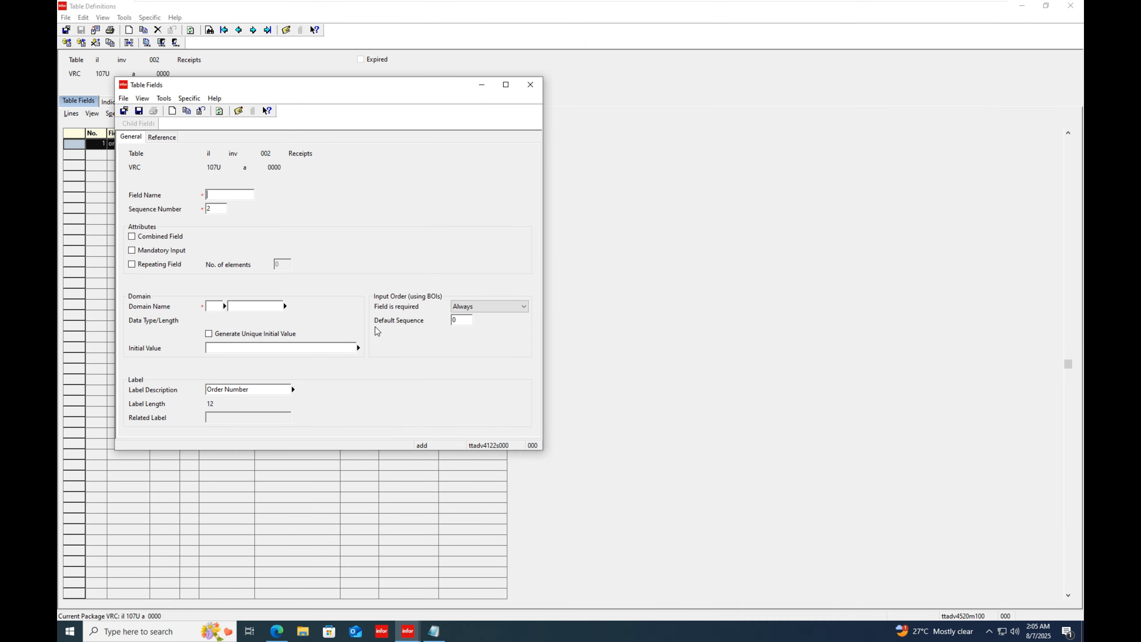
# - Name the second Receipts field posn and assign it domain byte in package il
pyautogui.write('posn')
pyautogui.press('Tab')
pyautogui.press('Tab')
pyautogui.press('Tab')
pyautogui.write('btpos')
pyautogui.press('Tab')
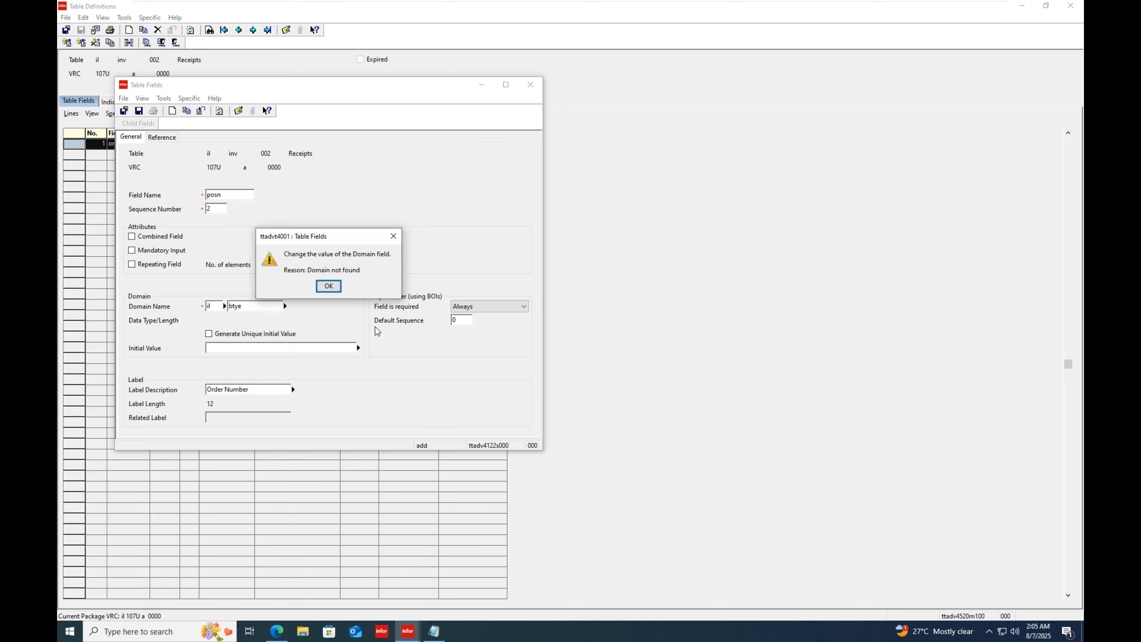
pyautogui.press('Return')
pyautogui.write('b')
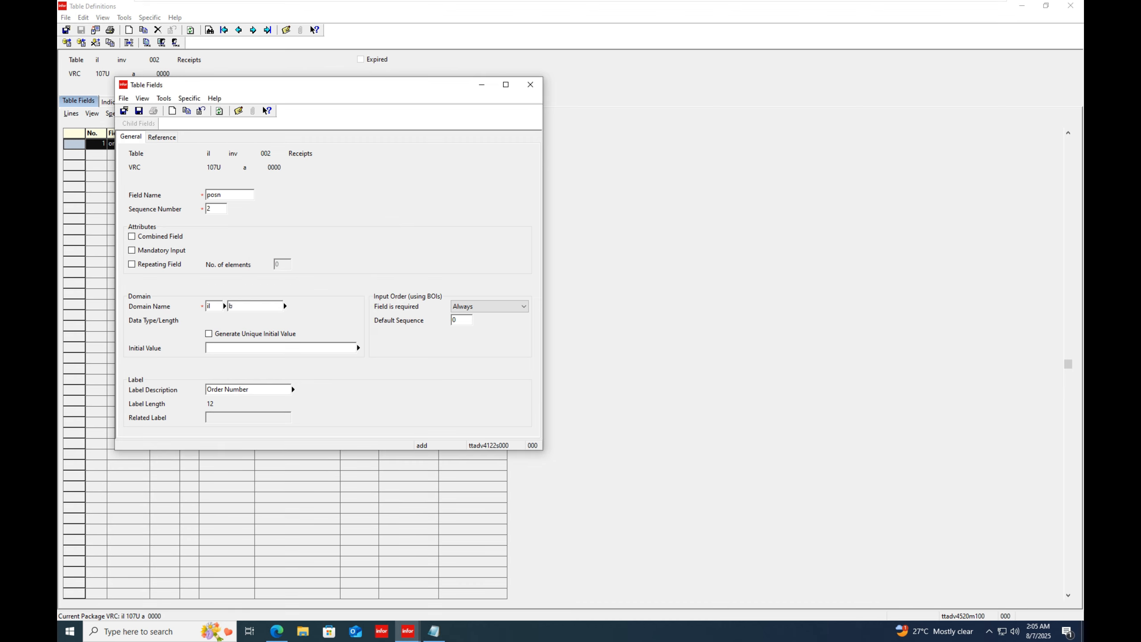
pyautogui.write('yte')
# - Set the posn field's label description to Position and save the field
pyautogui.press('Tab')
pyautogui.press('Tab')
pyautogui.press('Tab')
pyautogui.press('Tab')
pyautogui.press('Tab')
pyautogui.write('Position')
pyautogui.hotkey('ctrl', 's')
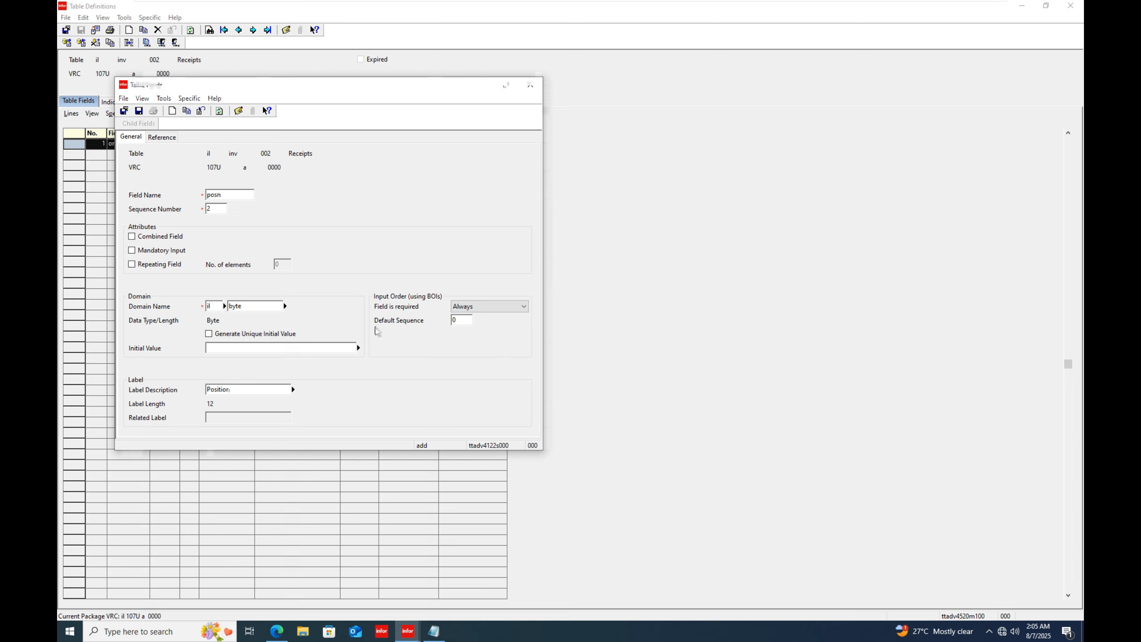
# - Start a third Receipts field, check the Purchase Receipts specification in the data model PDF in Edge, and name the field arnb
pyautogui.hotkey('ctrl', 'n')
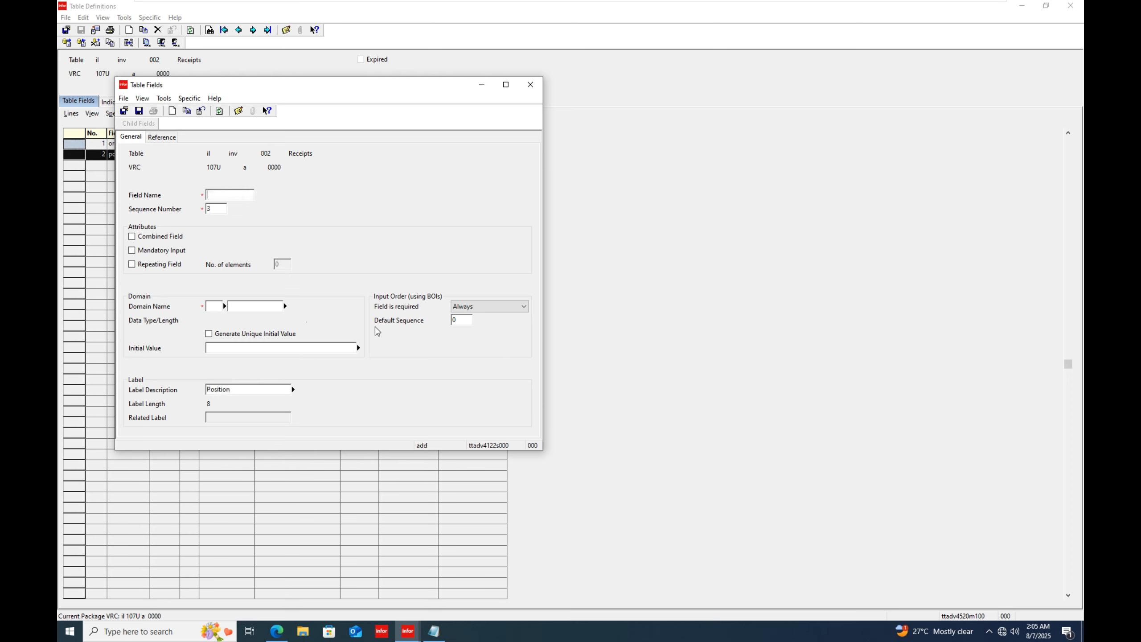
pyautogui.click(282, 638)
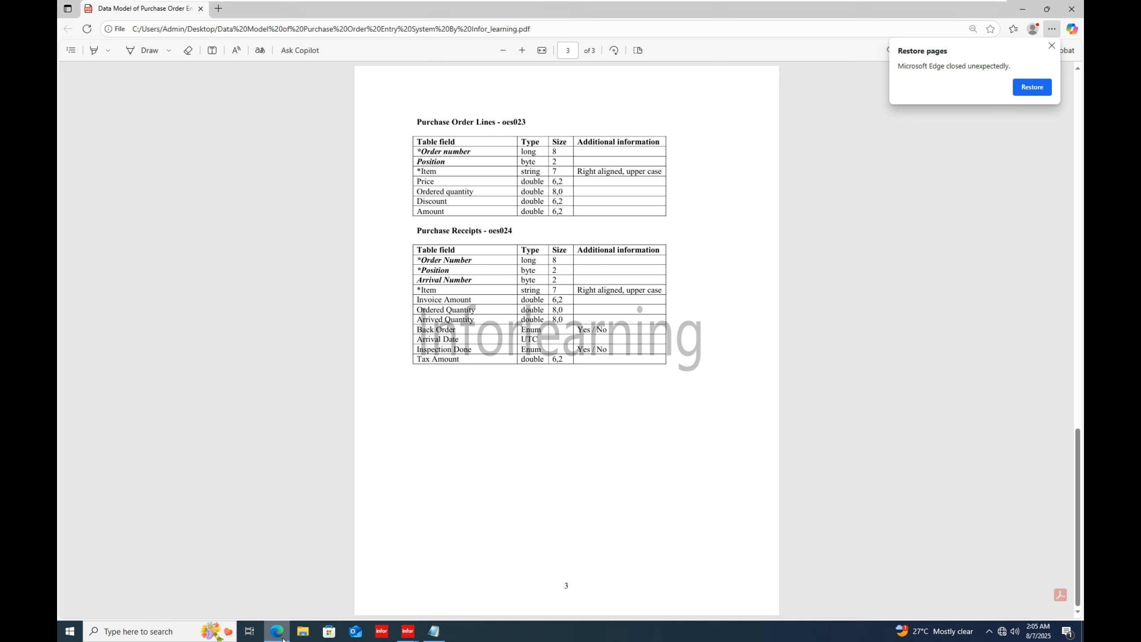
pyautogui.click(1022, 10)
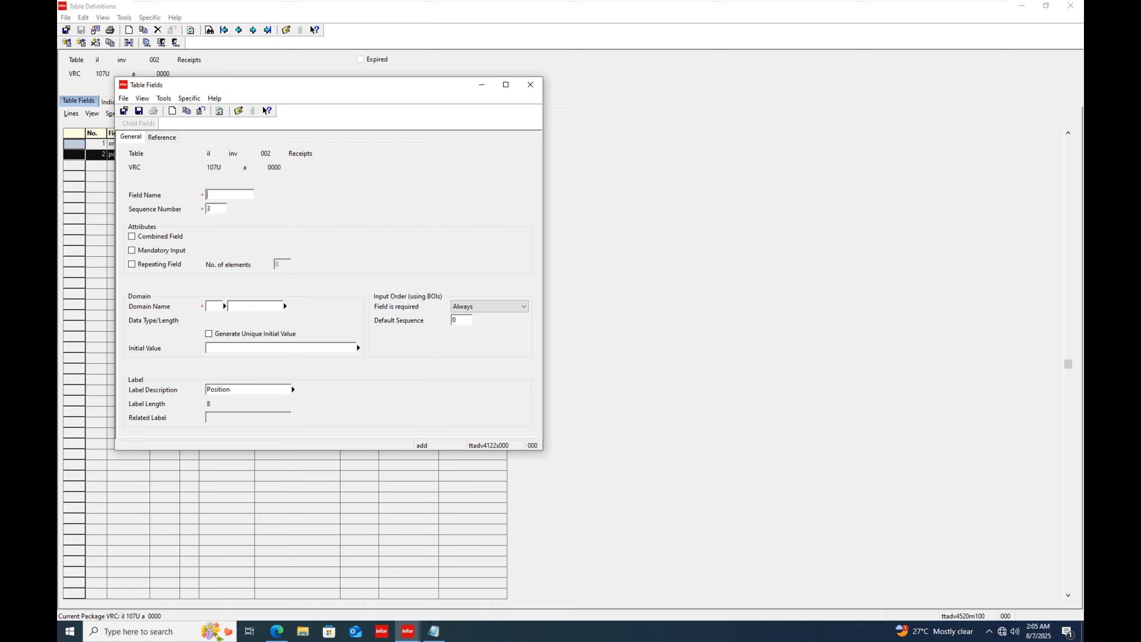
pyautogui.write('arnb')
pyautogui.press('Tab')
# - Assign the arnb field domain byte in package il, checking its type in the data model PDF
pyautogui.press('Tab')
pyautogui.press('Tab')
pyautogui.press('Tab')
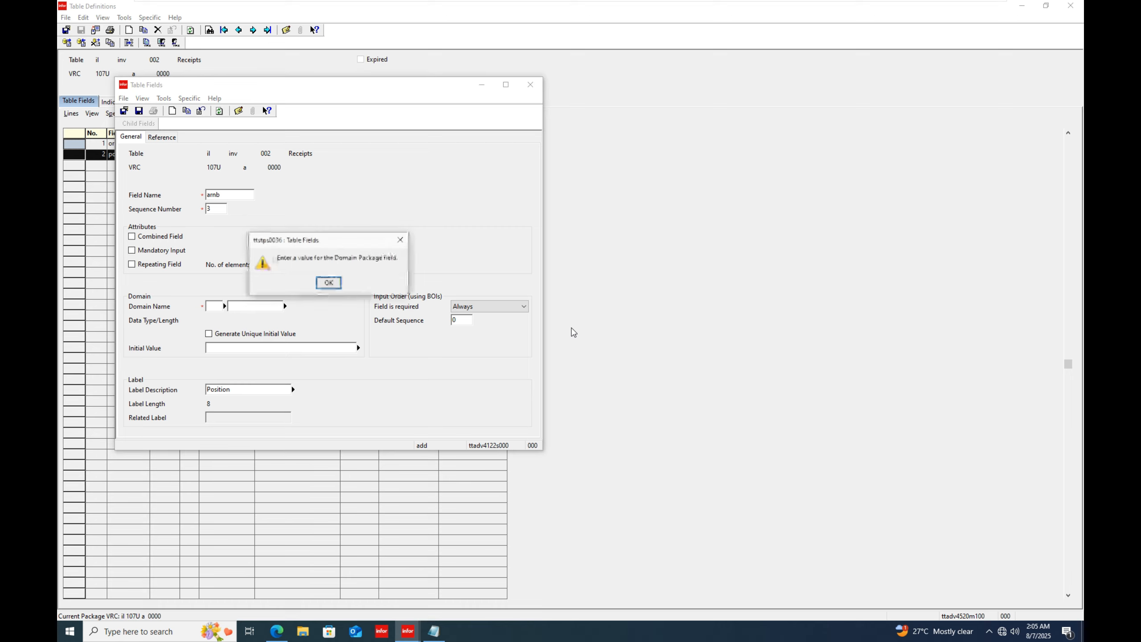
pyautogui.press('Return')
pyautogui.write('il')
pyautogui.press('Tab')
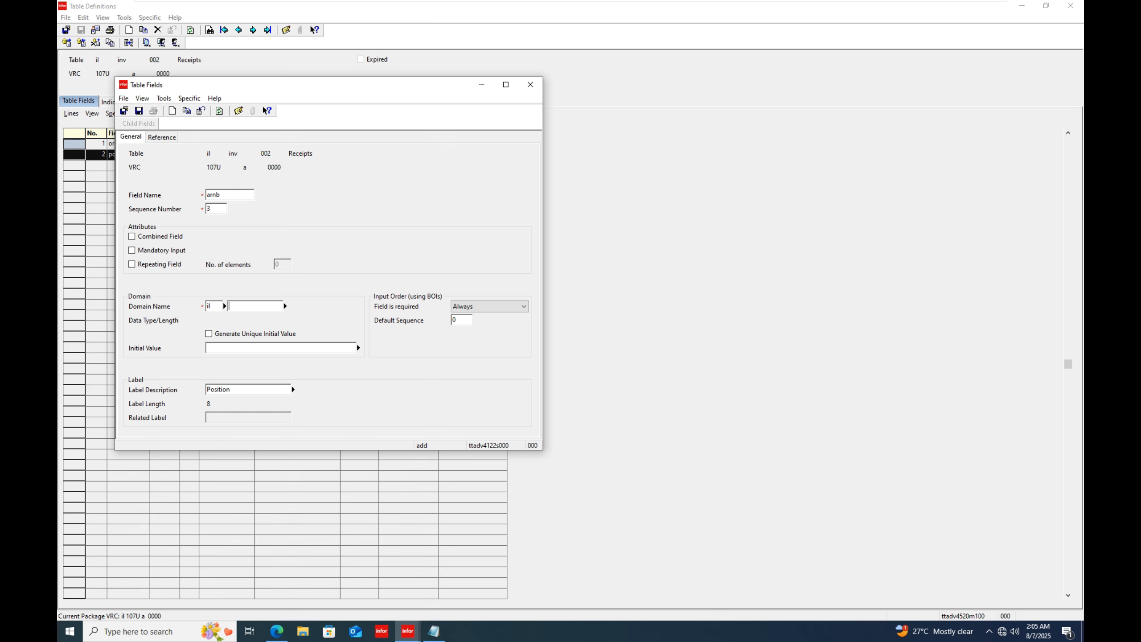
pyautogui.click(283, 632)
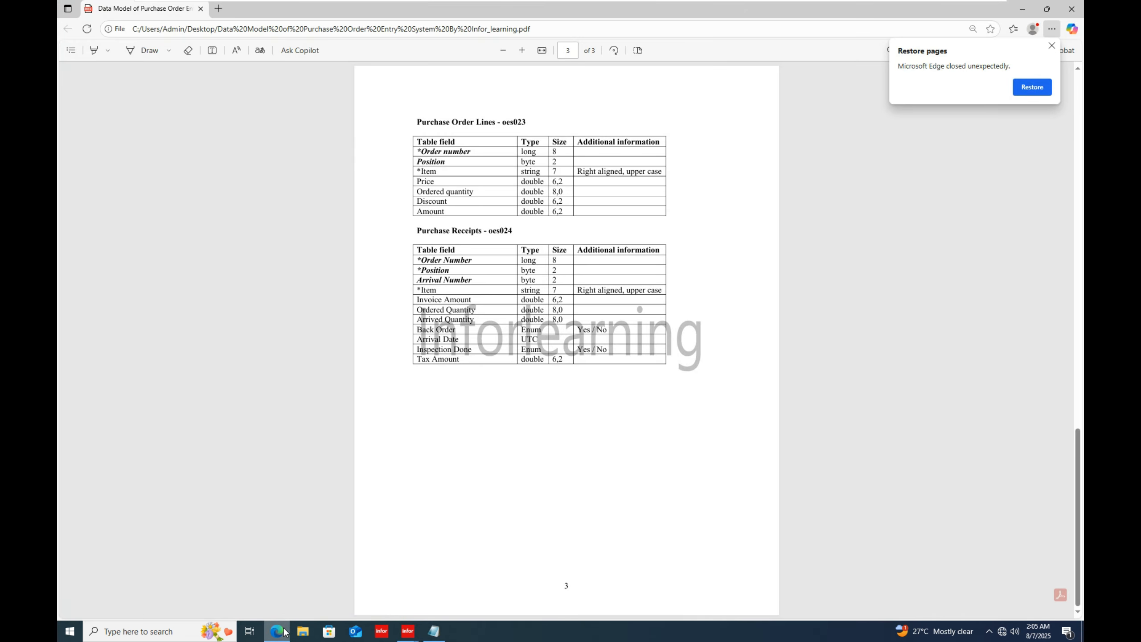
pyautogui.click(284, 631)
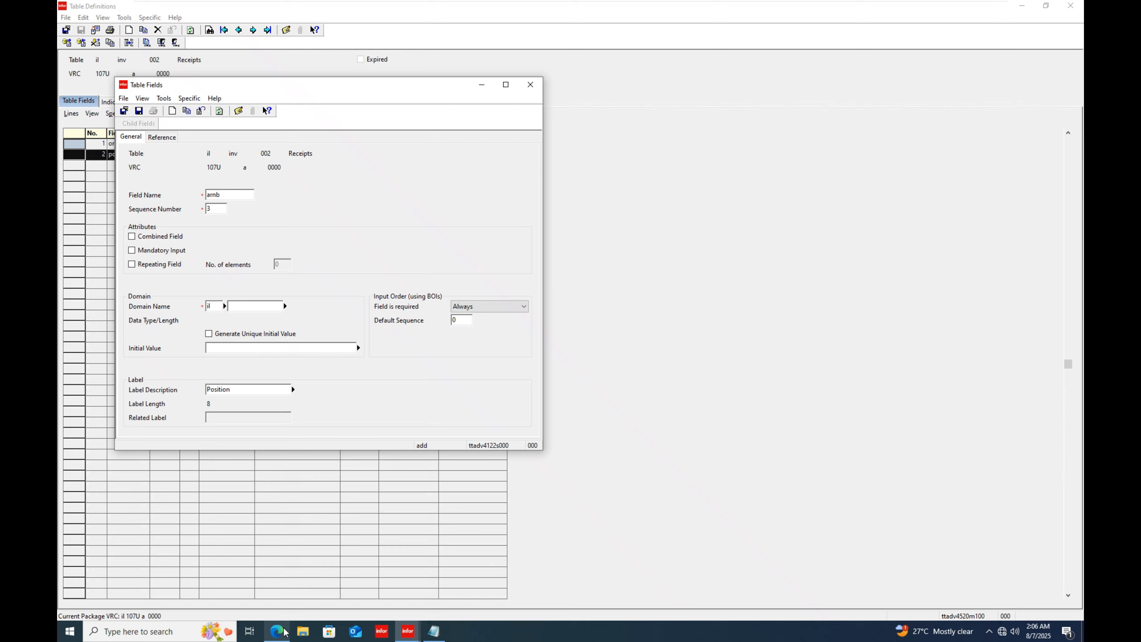
pyautogui.write('byte')
pyautogui.press('Tab')
pyautogui.press('Tab')
# - Set the arnb field's label description to Arrival Number and save the field
pyautogui.write('Arr')
pyautogui.write('iva')
pyautogui.write('l Numebr')
pyautogui.press('BackSpace')
pyautogui.press('BackSpace')
pyautogui.press('BackSpace')
pyautogui.write('ber')
pyautogui.hotkey('ctrl', 's')
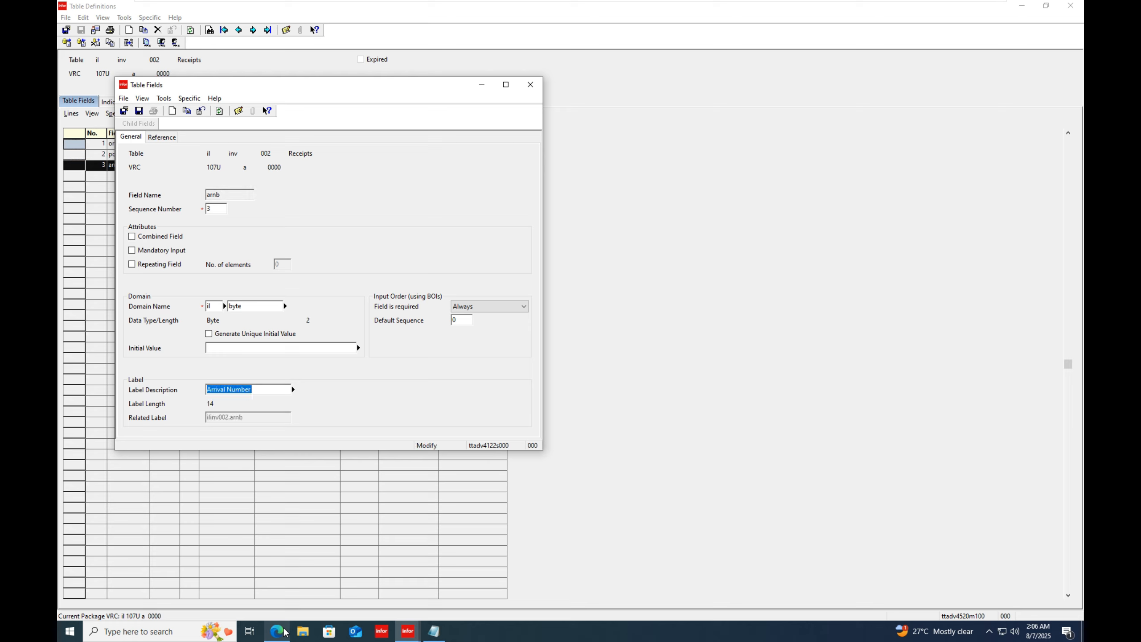
# - Check the data model PDF and start a fourth Receipts field named item with domain st07 in package il
pyautogui.hotkey('ctrl', 'n')
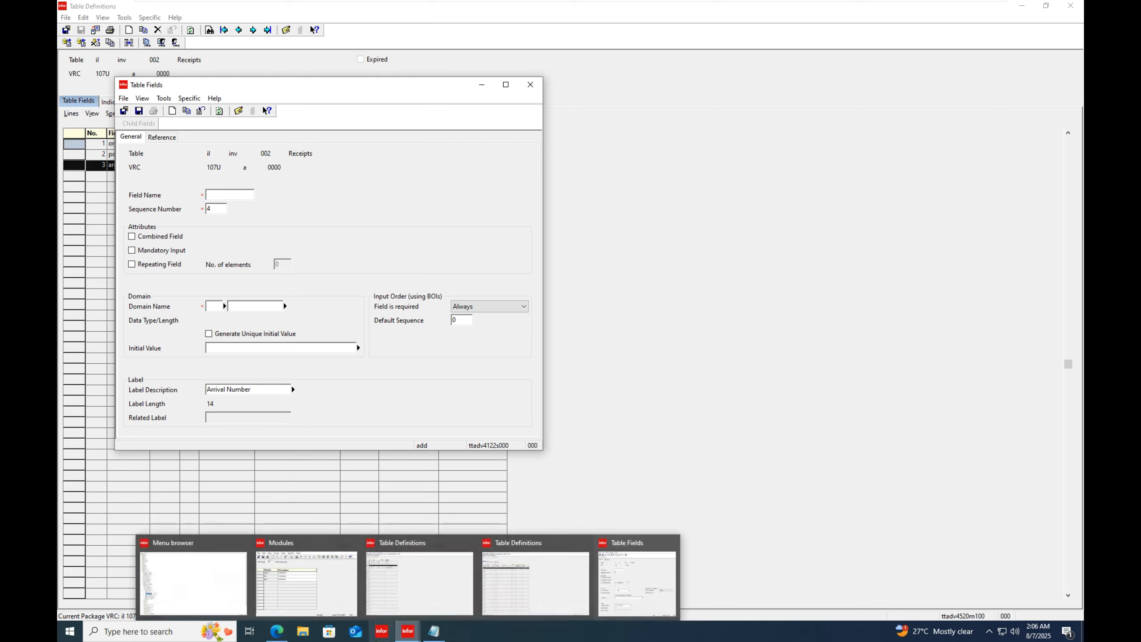
pyautogui.click(278, 632)
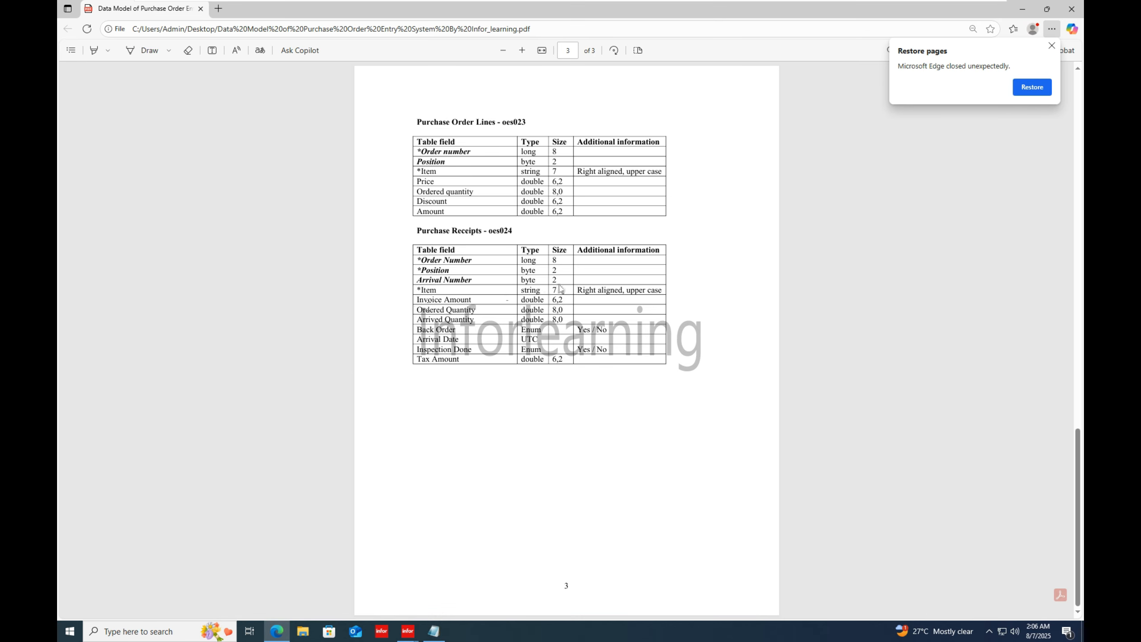
pyautogui.click(1025, 13)
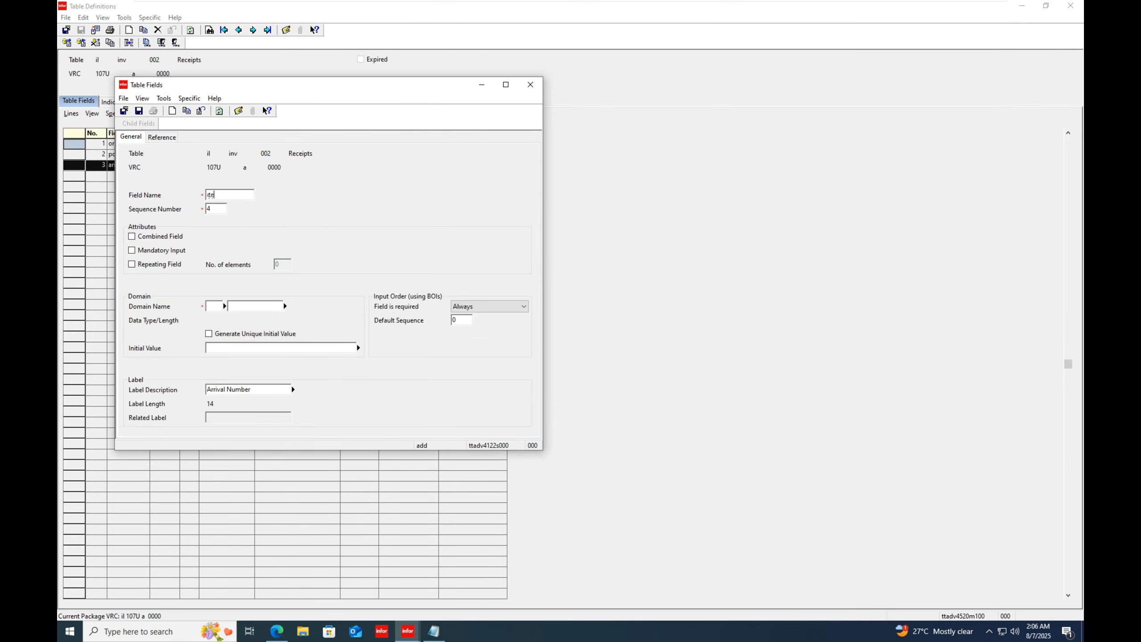
pyautogui.write('m')
pyautogui.press('Tab')
pyautogui.press('Tab')
pyautogui.press('Tab')
pyautogui.press('Tab')
pyautogui.write('il')
pyautogui.press('Tab')
pyautogui.write('st07')
# - Link the item field to the existing Item label item001, then save and close the field
pyautogui.press('Tab')
pyautogui.press('Tab')
pyautogui.press('Tab')
pyautogui.press('Tab')
pyautogui.press('Tab')
pyautogui.write('Item')
pyautogui.press('Tab')
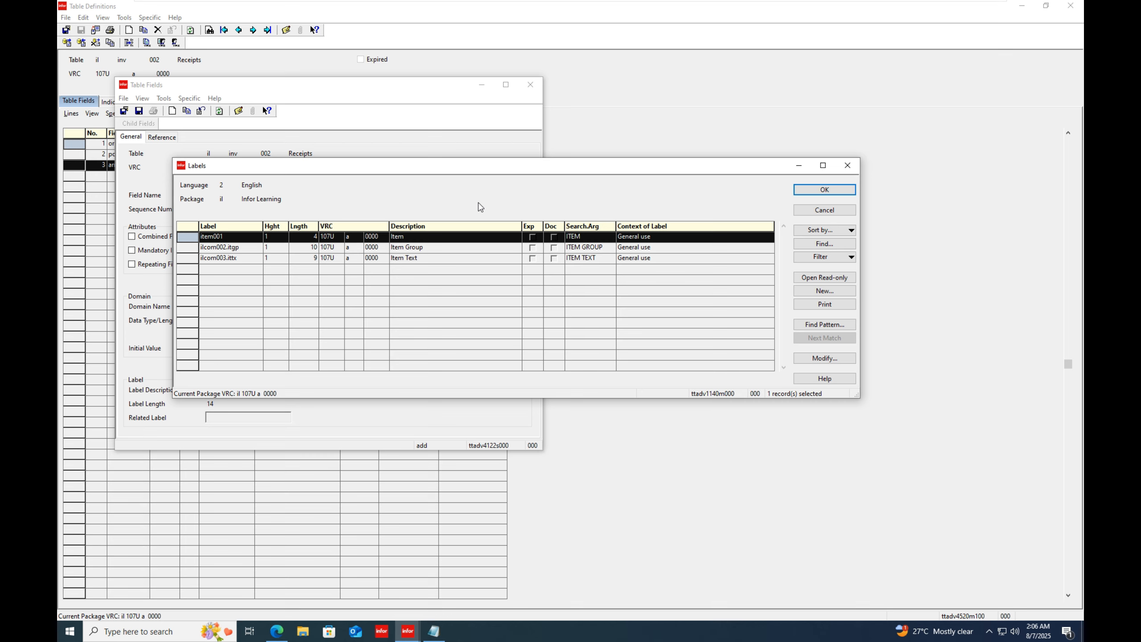
pyautogui.press('Return')
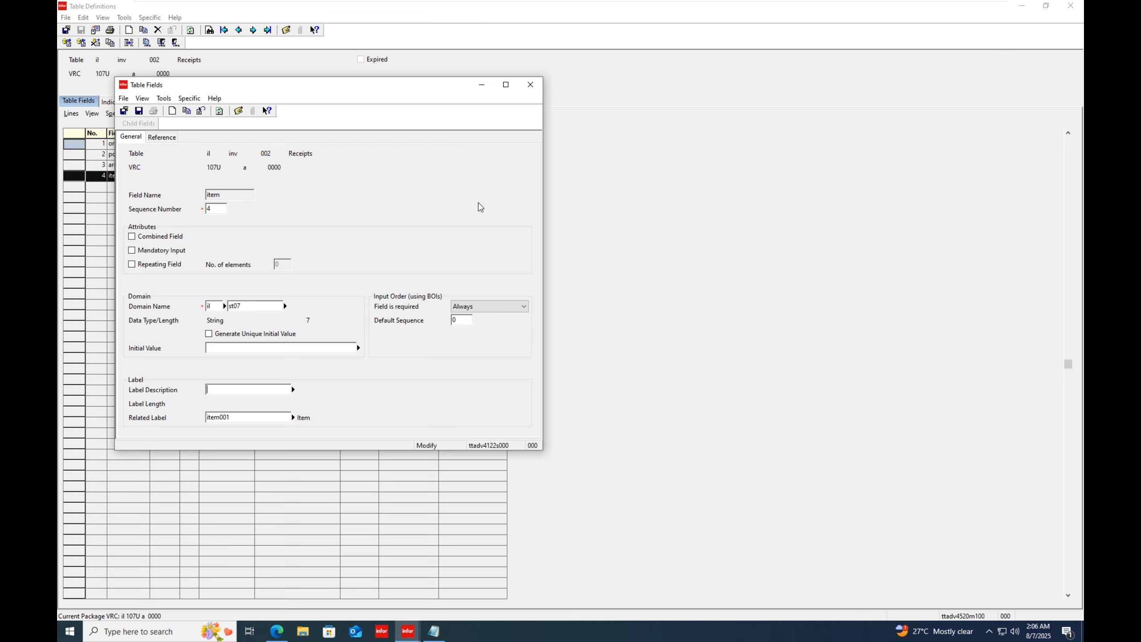
pyautogui.hotkey('alt', 'F4')
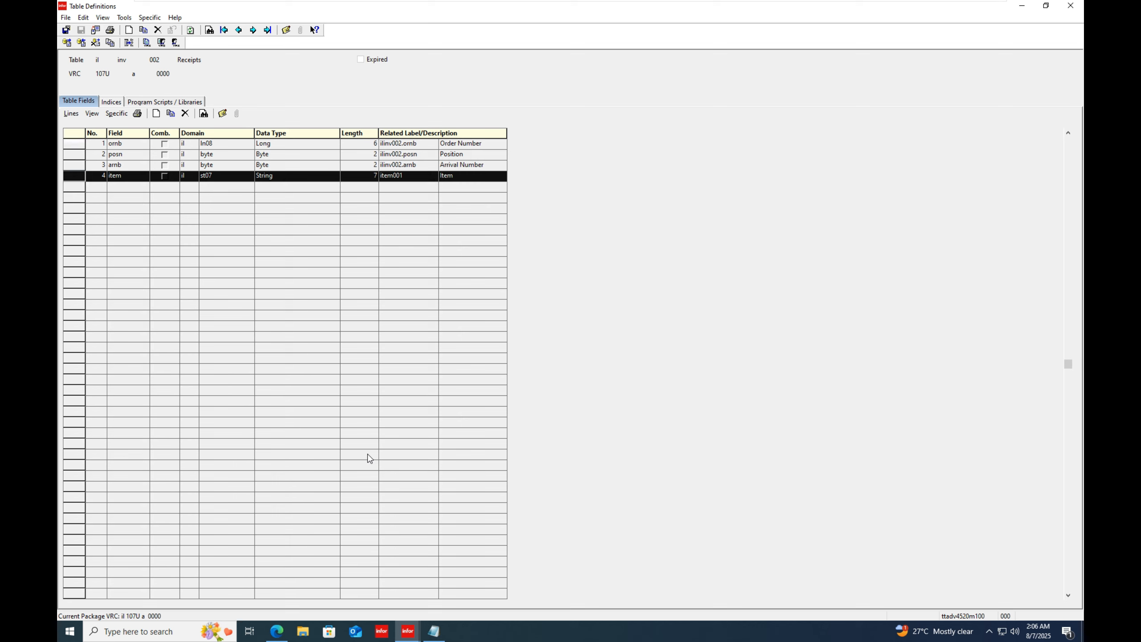
# - Start a fifth Receipts field and consult the Purchase Receipts specification in the data model PDF
pyautogui.hotkey('ctrl', 'n')
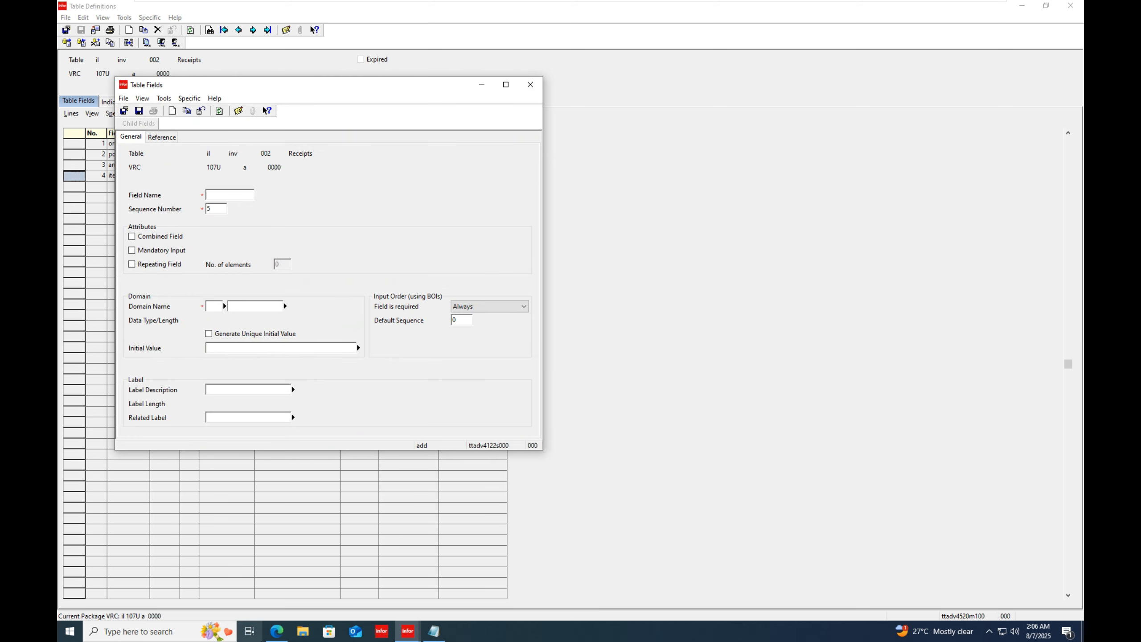
pyautogui.click(276, 632)
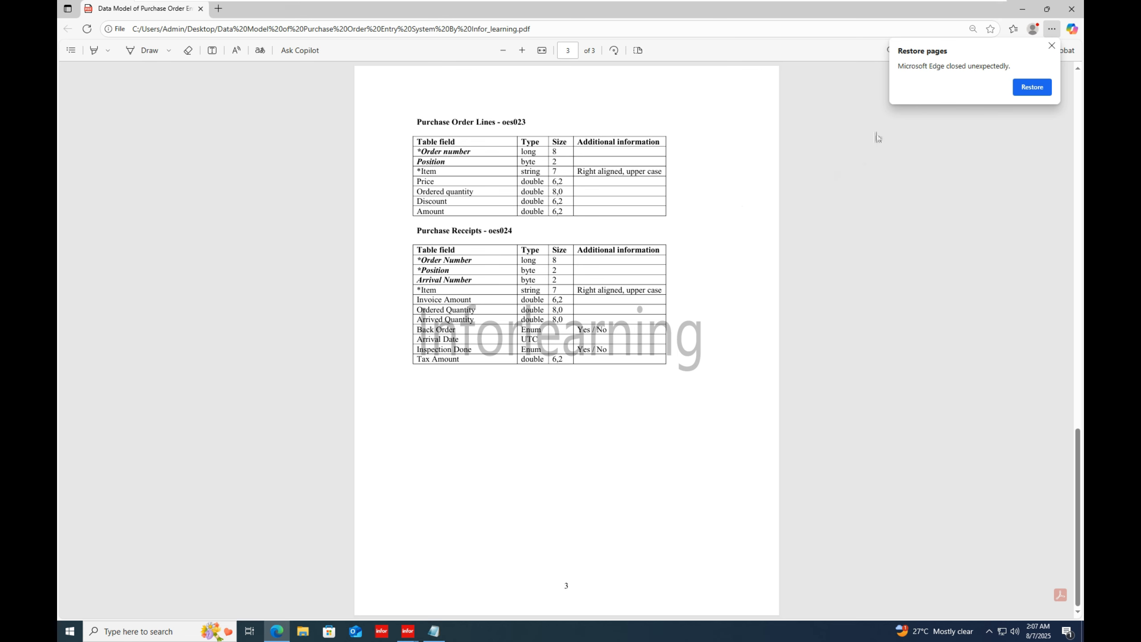
pyautogui.click(1023, 10)
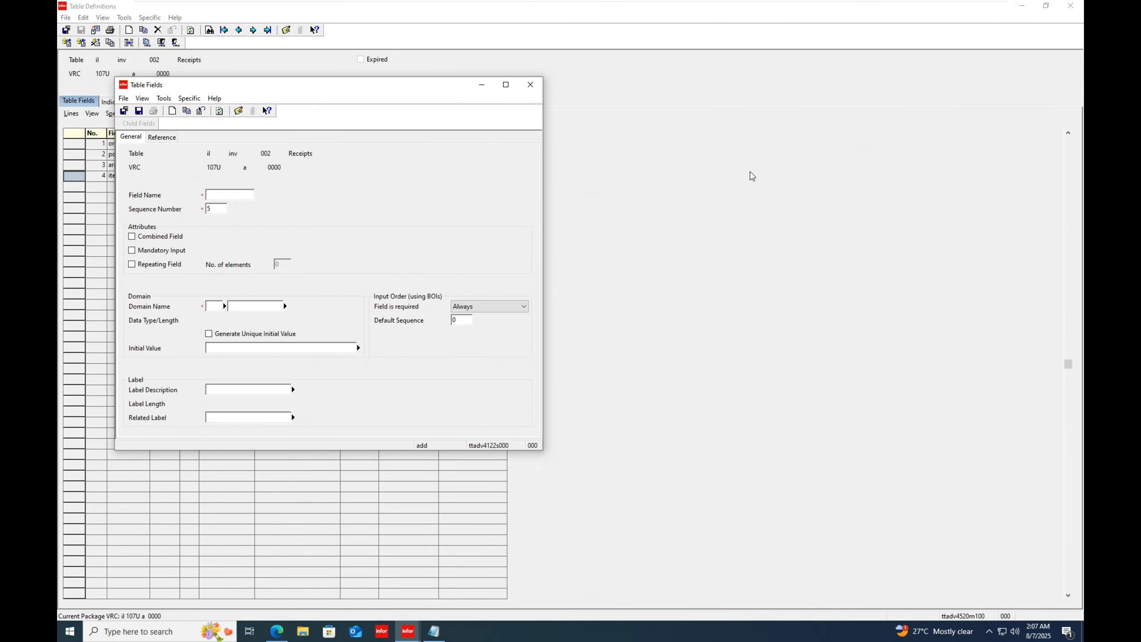
pyautogui.write('m')
pyautogui.write('am')
pyautogui.press('BackSpace')
pyautogui.press('BackSpace')
pyautogui.press('BackSpace')
pyautogui.press('BackSpace')
pyautogui.write('in')
pyautogui.press('BackSpace')
pyautogui.write('vam')
pyautogui.press('Tab')
# - Name the fifth Receipts field ivat and assign it domain db62 in package il
pyautogui.press('Tab')
pyautogui.press('Tab')
pyautogui.press('Tab')
pyautogui.press('Tab')
pyautogui.click(238, 194)
pyautogui.press('Return')
pyautogui.write('ivat')
# - Set the ivat field's label description to Invoice Amount and save the field
pyautogui.press('Tab')
pyautogui.press('Tab')
pyautogui.press('Tab')
pyautogui.press('Tab')
pyautogui.press('Tab')
pyautogui.write('il')
pyautogui.write('db62')
pyautogui.press('Tab')
pyautogui.press('Tab')
pyautogui.press('Tab')
pyautogui.press('Tab')
pyautogui.press('Tab')
pyautogui.write('Invoice Amount')
pyautogui.hotkey('ctrl', 's')
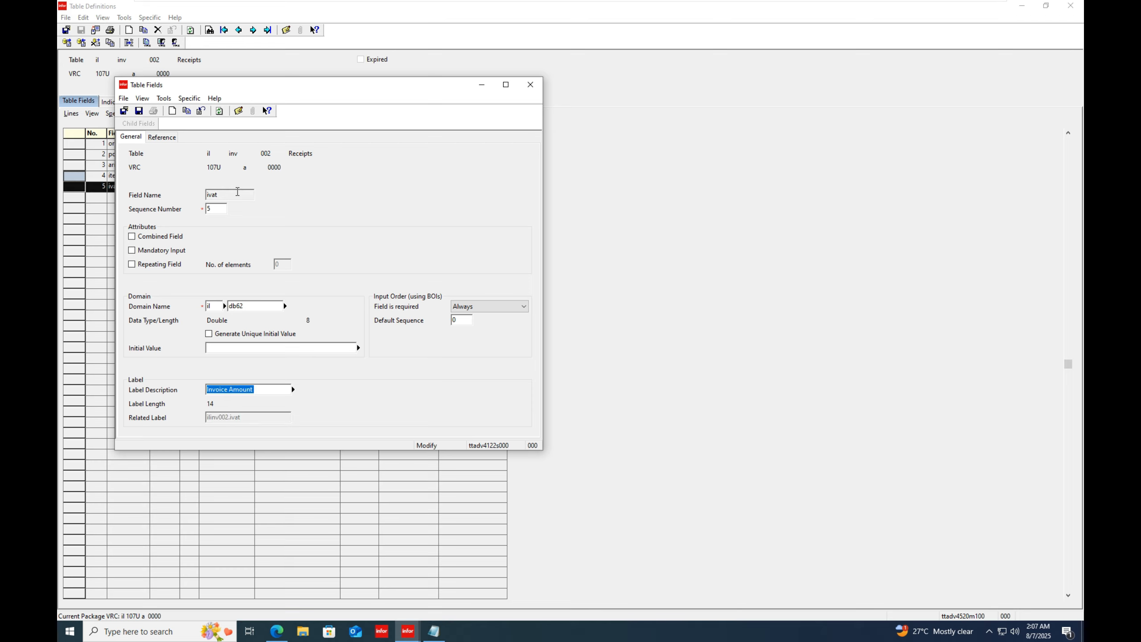
# - Check the data model PDF and start a sixth Receipts field named orqt with domain db62 in package il
pyautogui.hotkey('ctrl', 'n')
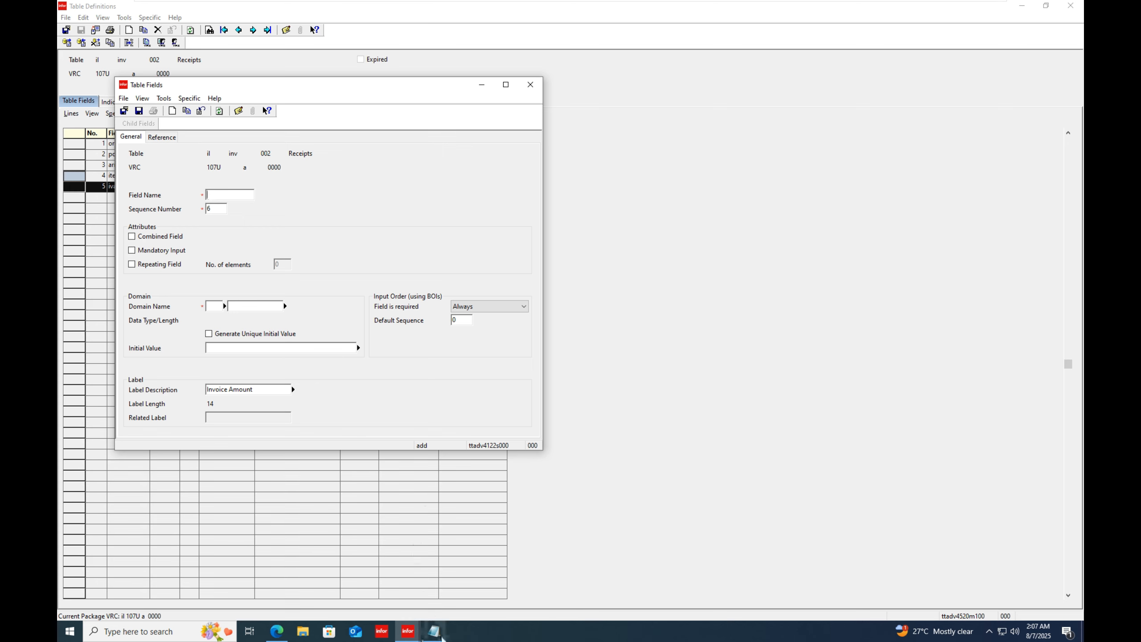
pyautogui.click(276, 631)
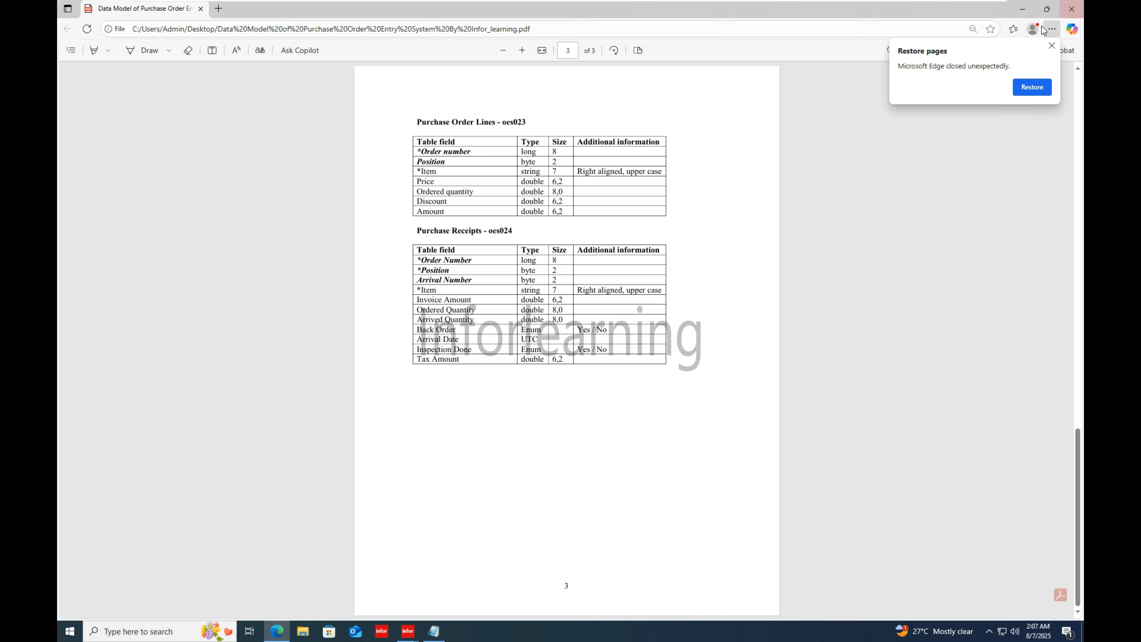
pyautogui.click(1022, 9)
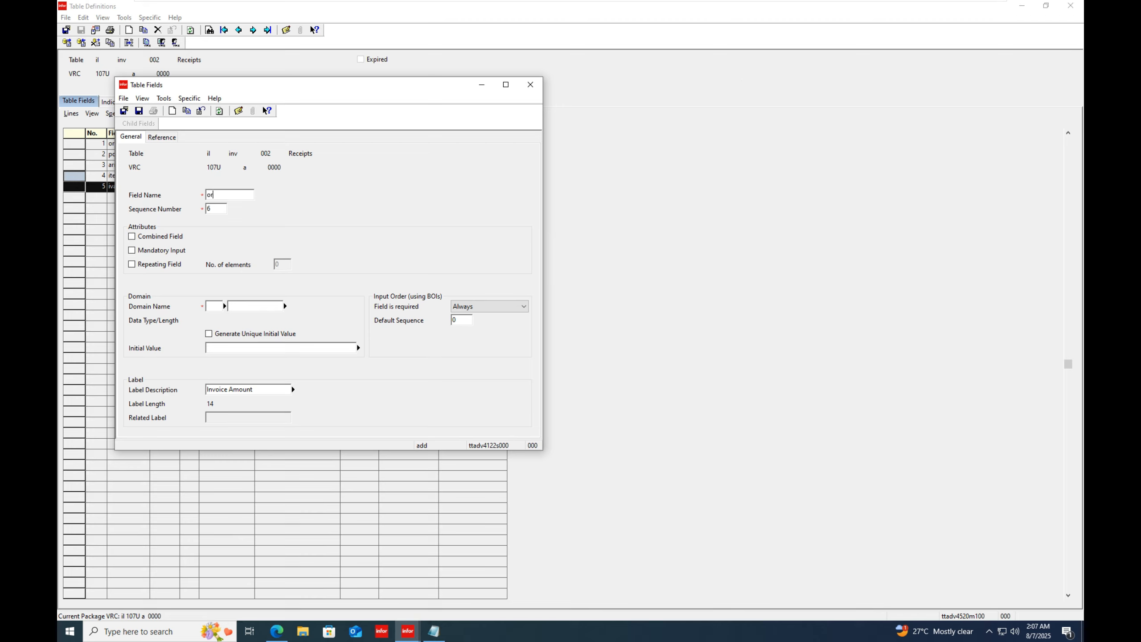
pyautogui.write('orqt')
pyautogui.press('Tab')
pyautogui.press('Tab')
pyautogui.press('Tab')
pyautogui.press('Tab')
pyautogui.press('Tab')
# - Enter Order Quantity as the orqt field's label description, checking the spelling in the PDF, then save and close the field
pyautogui.press('Tab')
pyautogui.press('Return')
pyautogui.write('db62')
pyautogui.press('Tab')
pyautogui.press('Tab')
pyautogui.press('Tab')
pyautogui.press('Tab')
pyautogui.write('Order Quentuii')
pyautogui.press('BackSpace')
pyautogui.press('BackSpace')
pyautogui.press('BackSpace')
pyautogui.press('BackSpace')
pyautogui.press('BackSpace')
pyautogui.press('BackSpace')
pyautogui.write('entity')
pyautogui.click(283, 630)
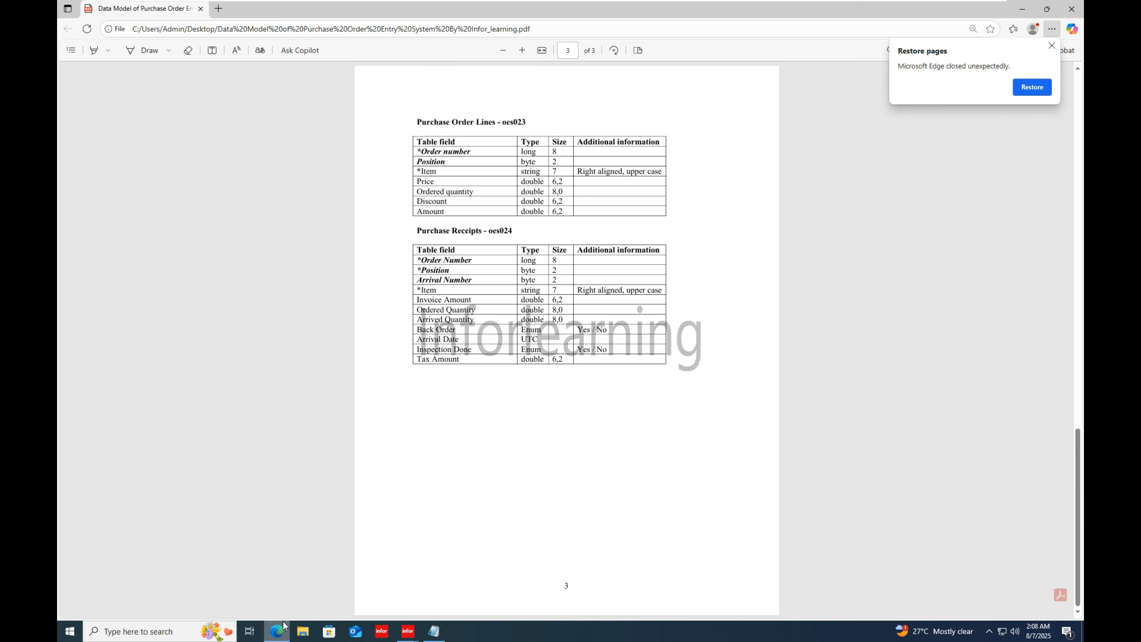
pyautogui.click(283, 629)
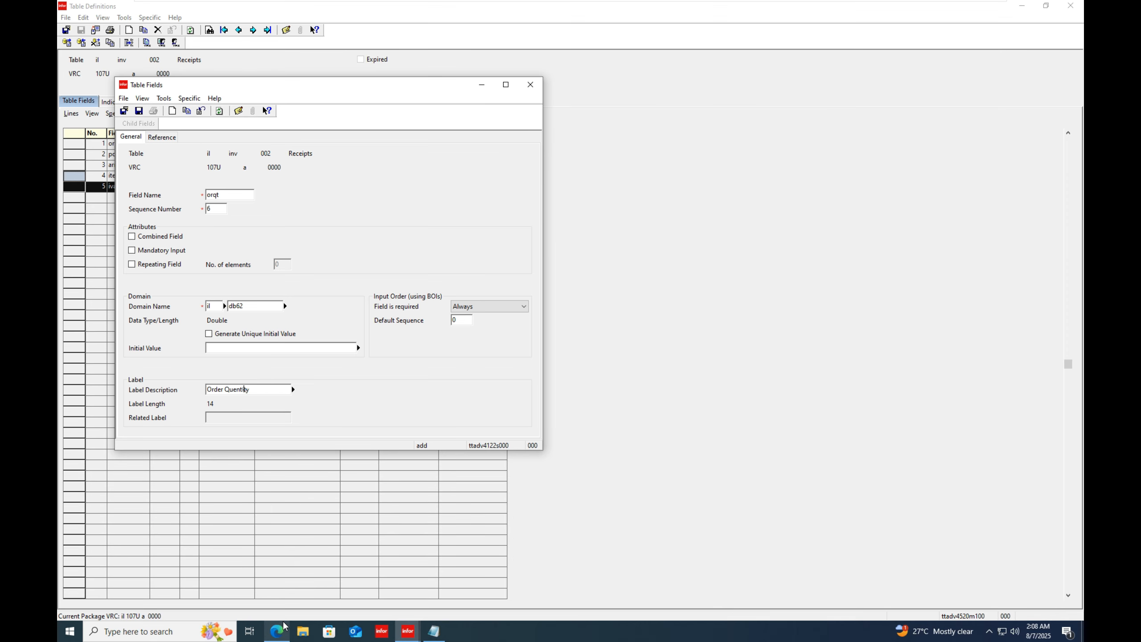
pyautogui.press('BackSpace')
pyautogui.write('a')
pyautogui.hotkey('ctrl', 's')
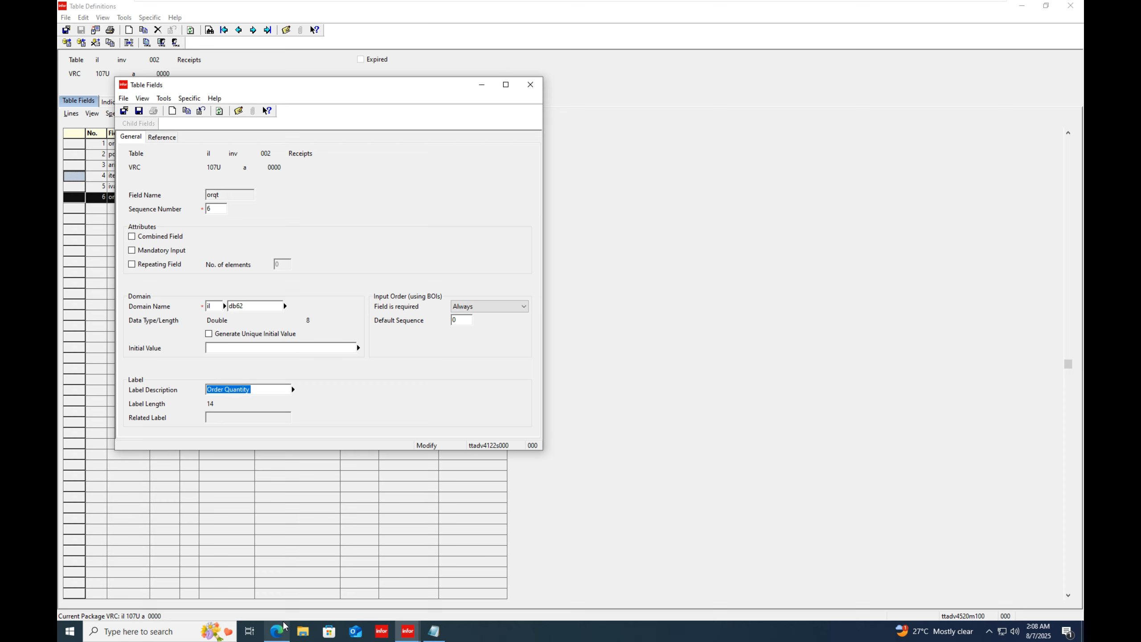
pyautogui.press('Escape')
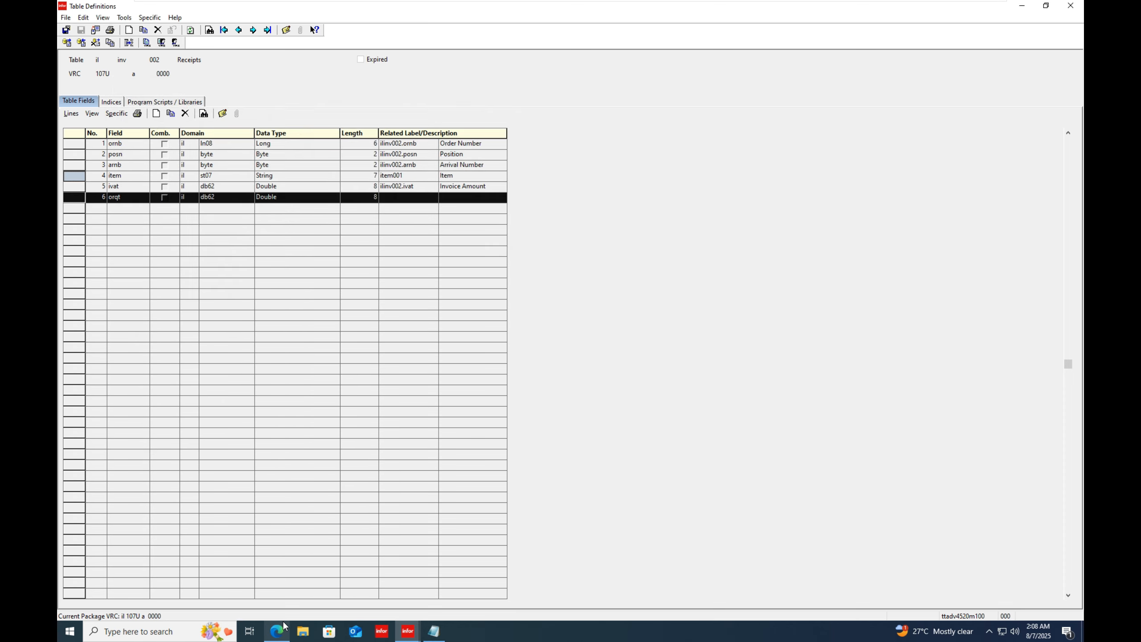
pyautogui.doubleClick(74, 175)
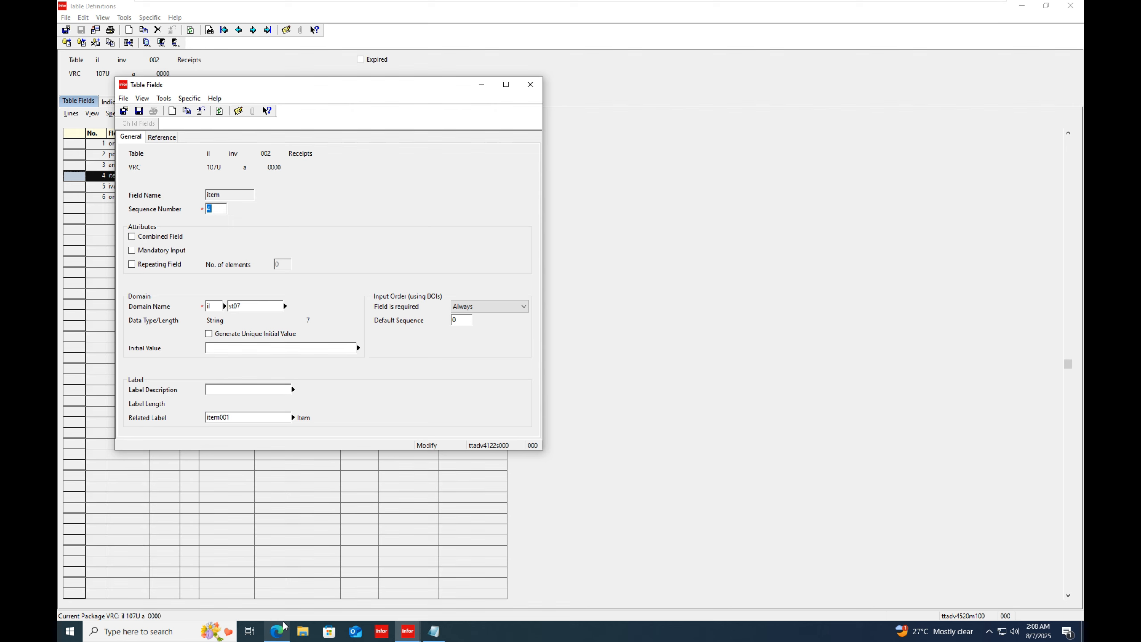
pyautogui.press('Escape')
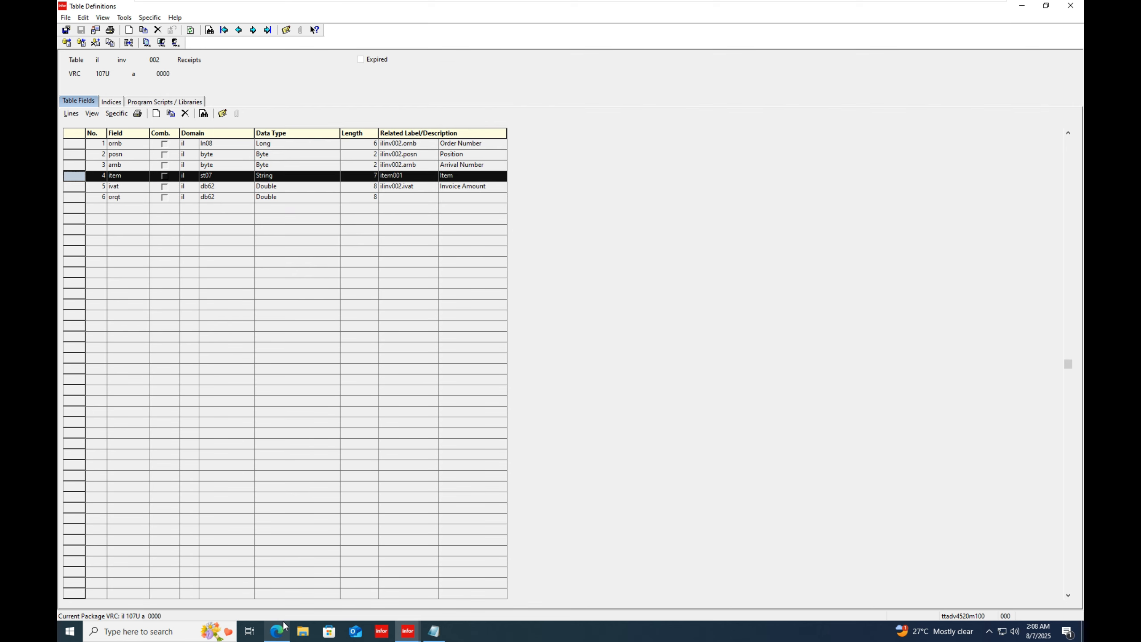
pyautogui.press('Down')
pyautogui.press('Down')
pyautogui.press('Down')
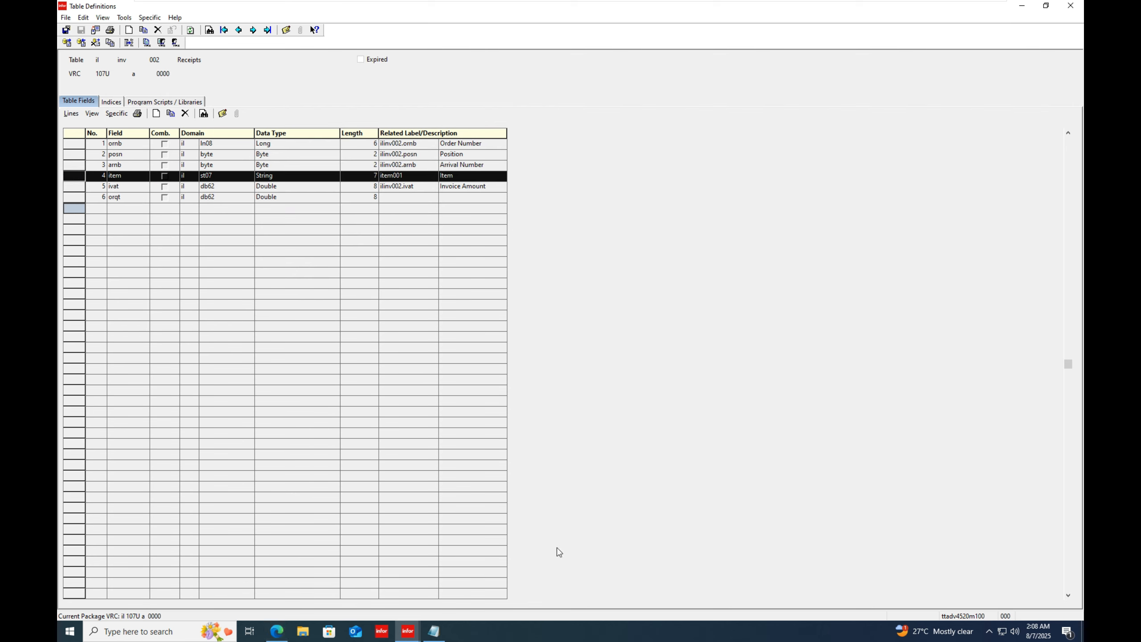
# - Reopen the orqt field, set its missing label description to Order Quantity, and save and close it
pyautogui.doubleClick(322, 205)
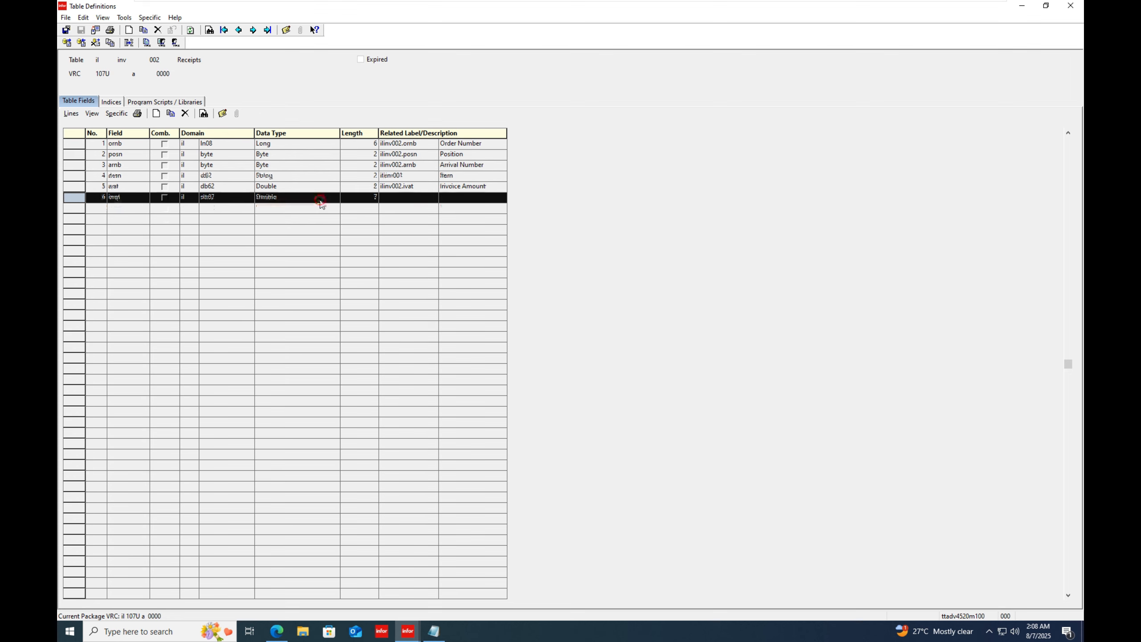
pyautogui.click(259, 391)
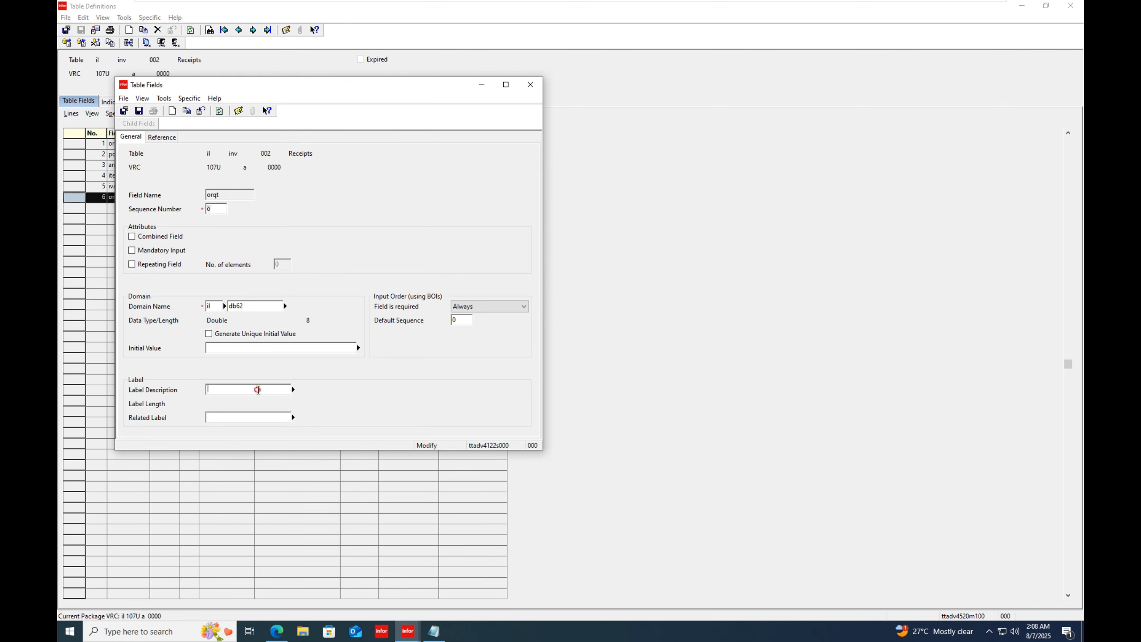
pyautogui.write('Order Quantity')
pyautogui.press('Tab')
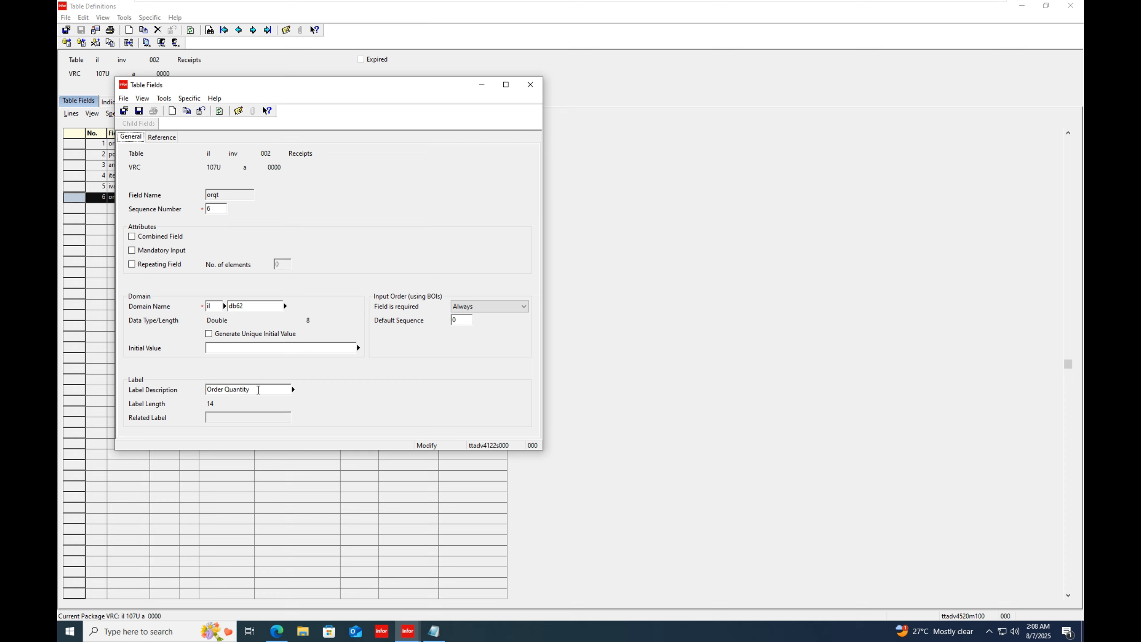
pyautogui.hotkey('alt', 'F4')
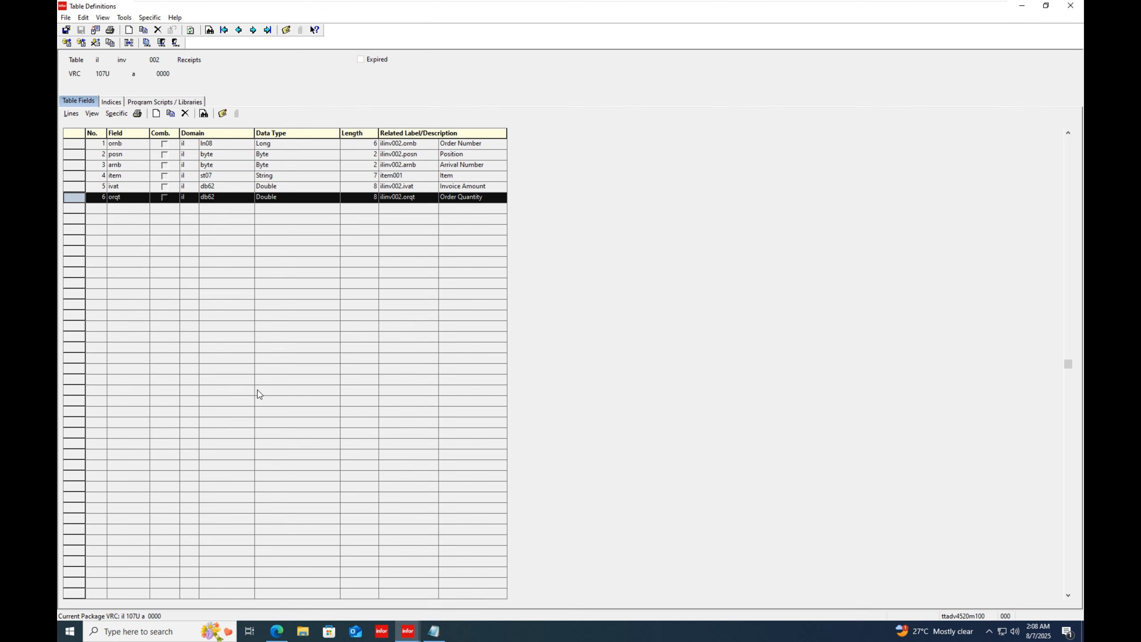
# - Start a seventh Receipts field named arqt and assign it domain db62 in package il
pyautogui.hotkey('ctrl', 'n')
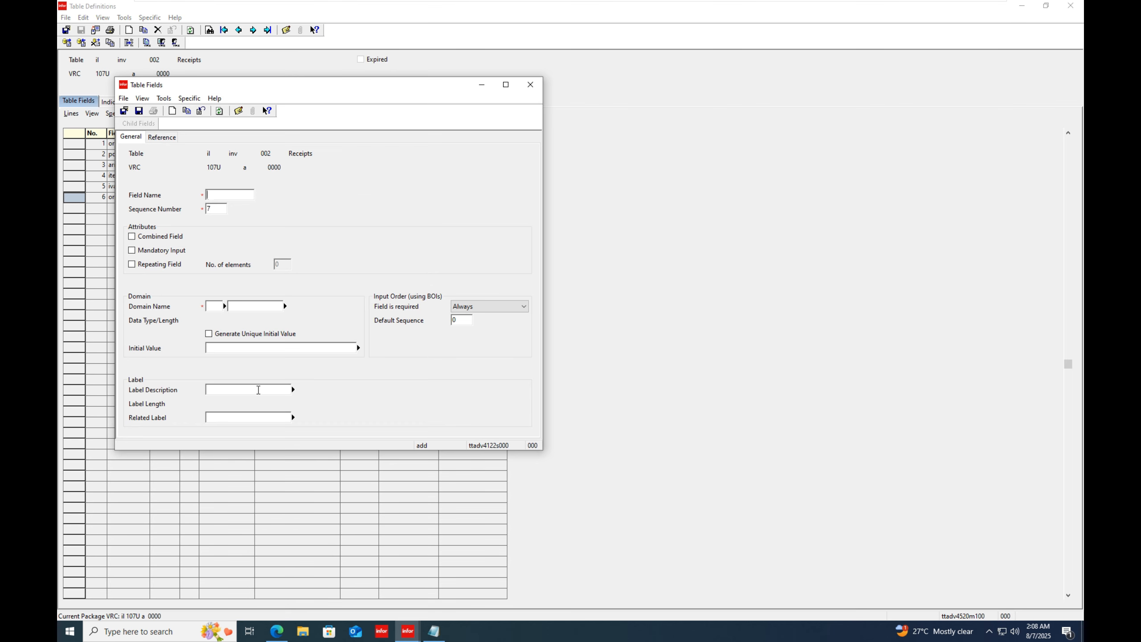
pyautogui.write('arqt')
pyautogui.press('Tab')
pyautogui.press('Tab')
pyautogui.press('Tab')
pyautogui.press('Tab')
pyautogui.press('Tab')
pyautogui.write('il')
# - Set the arqt field's label description to Arrived Quantity, then save and close the field
pyautogui.press('Tab')
pyautogui.write('db62')
pyautogui.press('Tab')
pyautogui.press('Tab')
pyautogui.press('Tab')
pyautogui.click(258, 390)
pyautogui.press('Return')
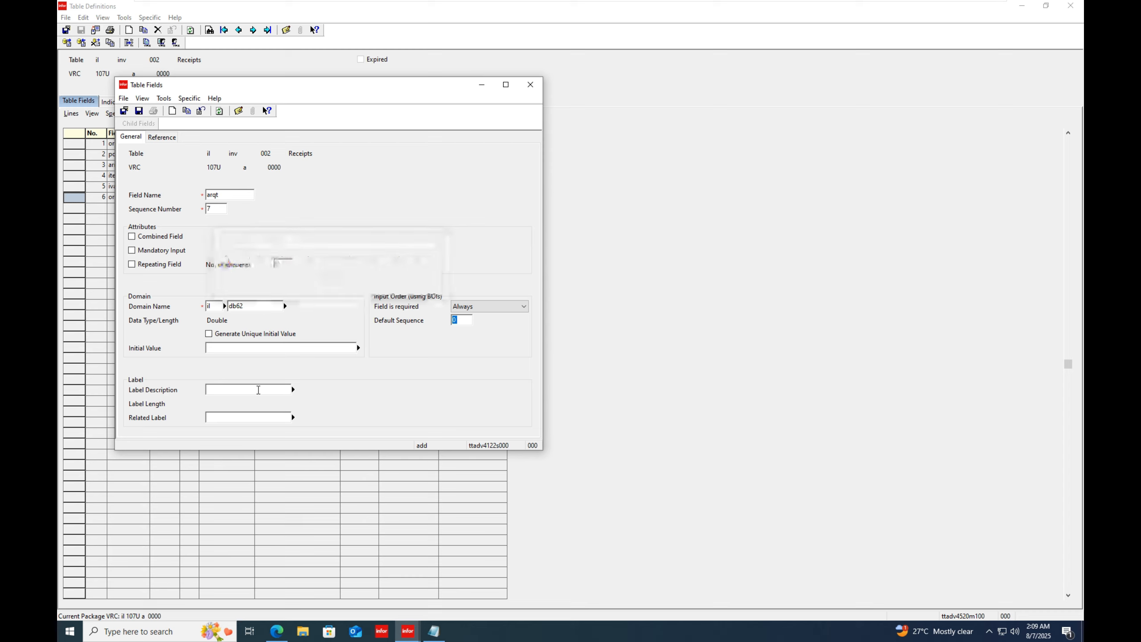
pyautogui.click(259, 390)
pyautogui.write('A')
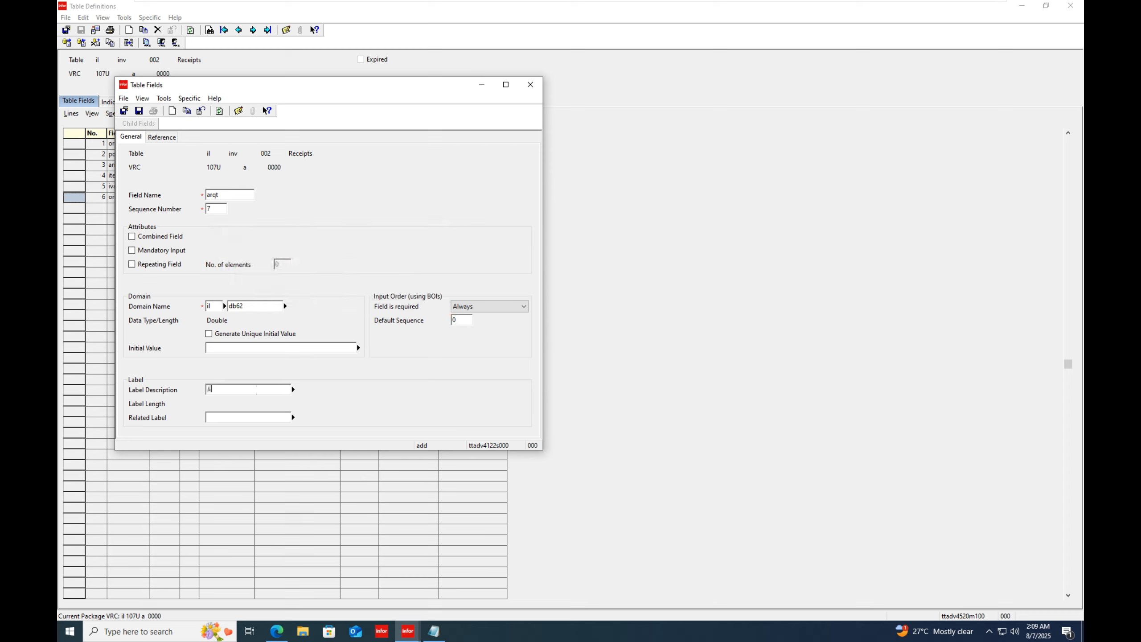
pyautogui.write('rrived ')
pyautogui.write('Quu')
pyautogui.write('ntity')
pyautogui.press('Tab')
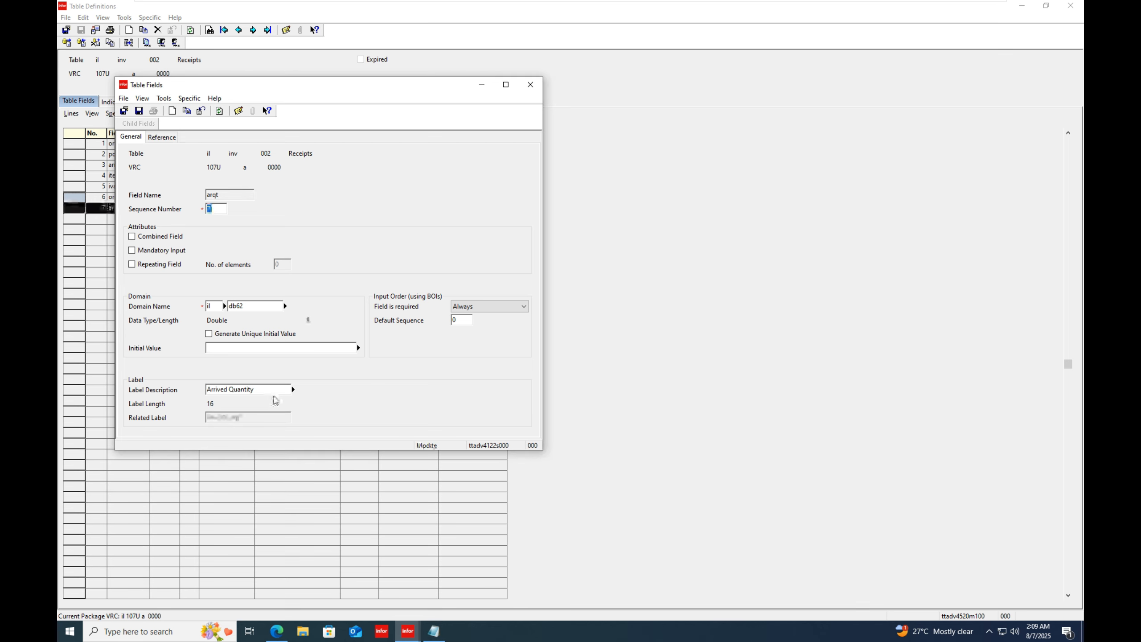
pyautogui.hotkey('alt', 'F4')
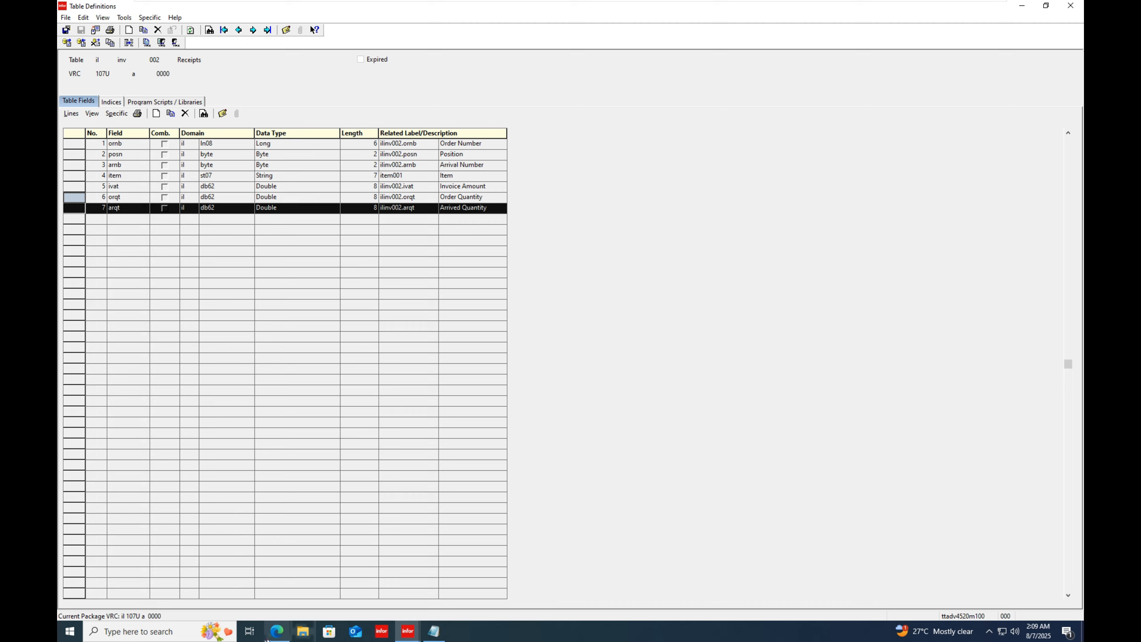
# - Check the data model PDF for the Back Order row and start an eighth Receipts field named baot
pyautogui.click(272, 638)
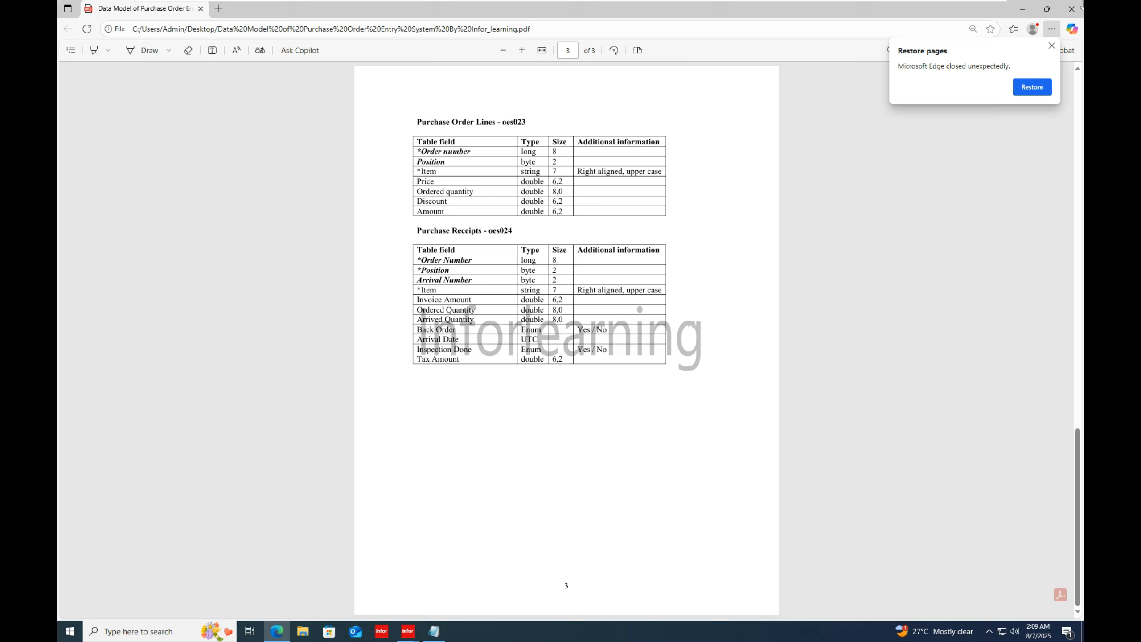
pyautogui.click(1019, 10)
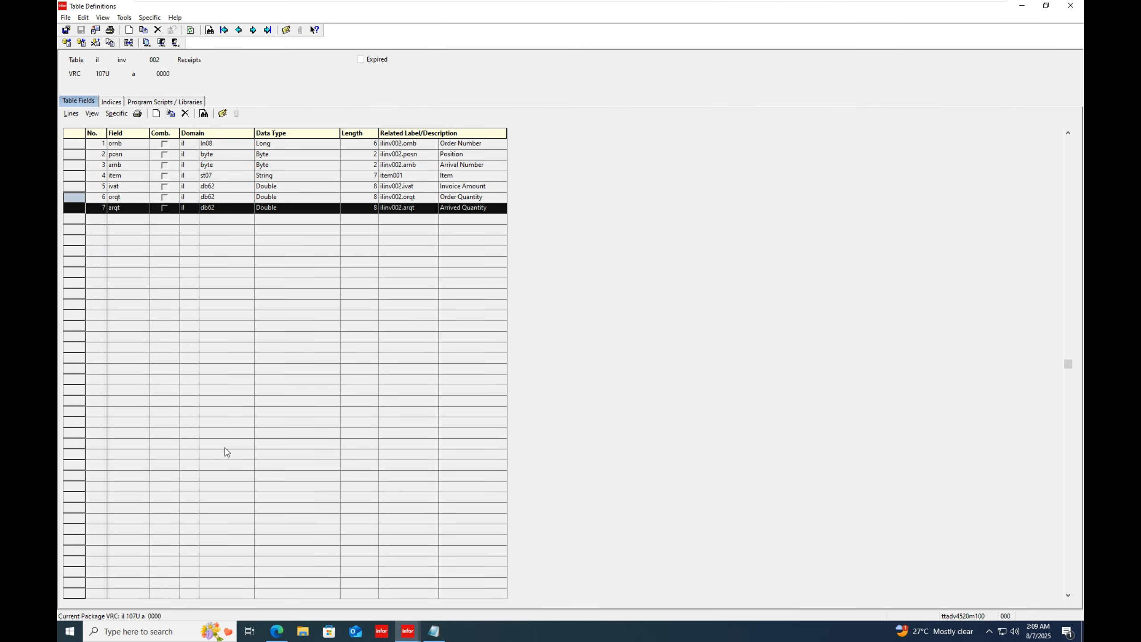
pyautogui.hotkey('ctrl', 'n')
pyautogui.write('baqt')
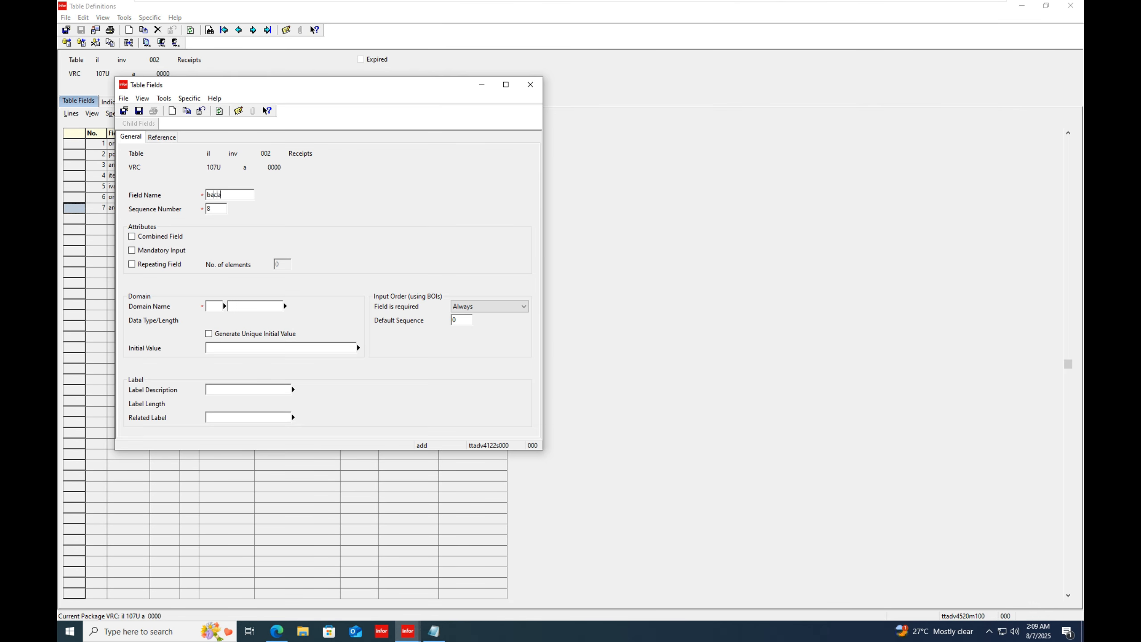
pyautogui.press('BackSpace')
pyautogui.press('BackSpace')
pyautogui.press('BackSpace')
pyautogui.press('BackSpace')
pyautogui.write('baor')
pyautogui.press('BackSpace')
pyautogui.press('BackSpace')
pyautogui.press('BackSpace')
pyautogui.write('baor')
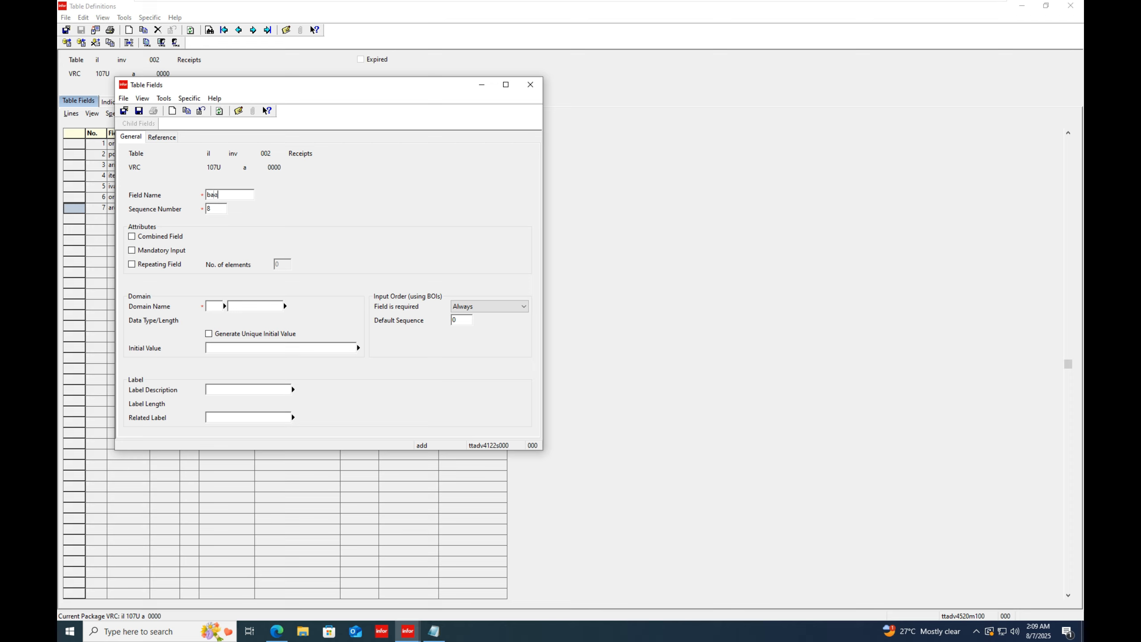
pyautogui.press('BackSpace')
pyautogui.press('BackSpace')
pyautogui.press('BackSpace')
pyautogui.press('BackSpace')
pyautogui.write('ba')
pyautogui.press('BackSpace')
pyautogui.press('BackSpace')
pyautogui.press('BackSpace')
pyautogui.write('aotd')
pyautogui.press('Tab')
# - Assign domain pack in package il to the baot field
pyautogui.press('Tab')
pyautogui.hotkey('shift', 'Tab')
pyautogui.hotkey('shift', 'Tab')
pyautogui.press('BackSpace')
pyautogui.write('baot')
pyautogui.press('Tab')
pyautogui.press('Tab')
pyautogui.press('Tab')
pyautogui.press('Tab')
pyautogui.write('il')
pyautogui.write('pack')
pyautogui.press('Tab')
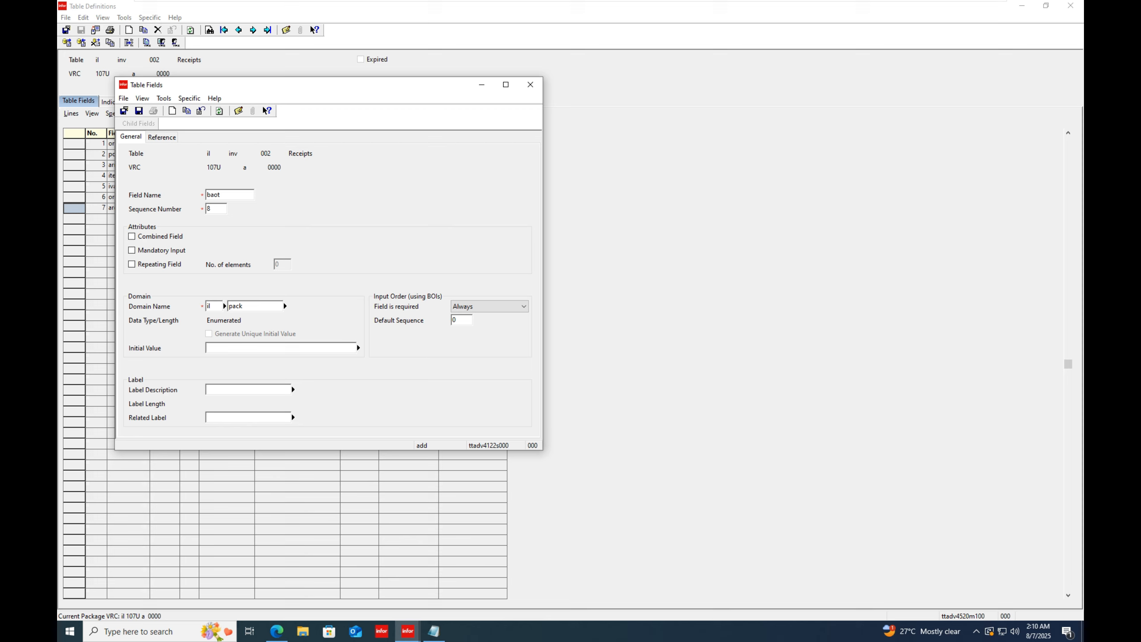
# - Set the baot field's initial value to the yes constant of the pack domain
pyautogui.hotkey('ctrl', 'n')
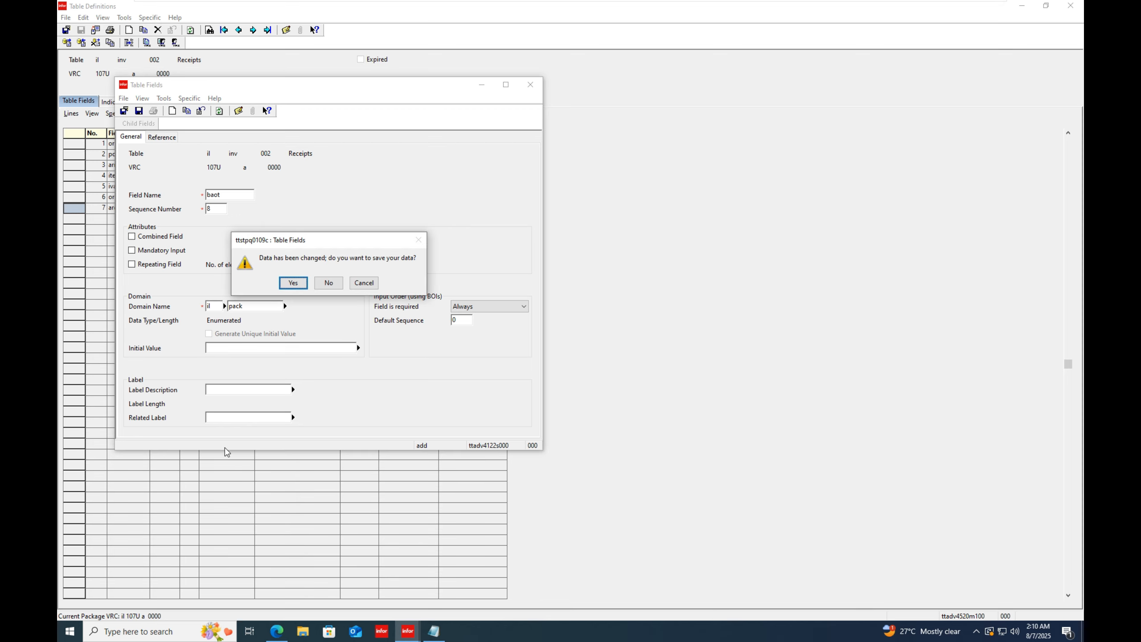
pyautogui.click(369, 285)
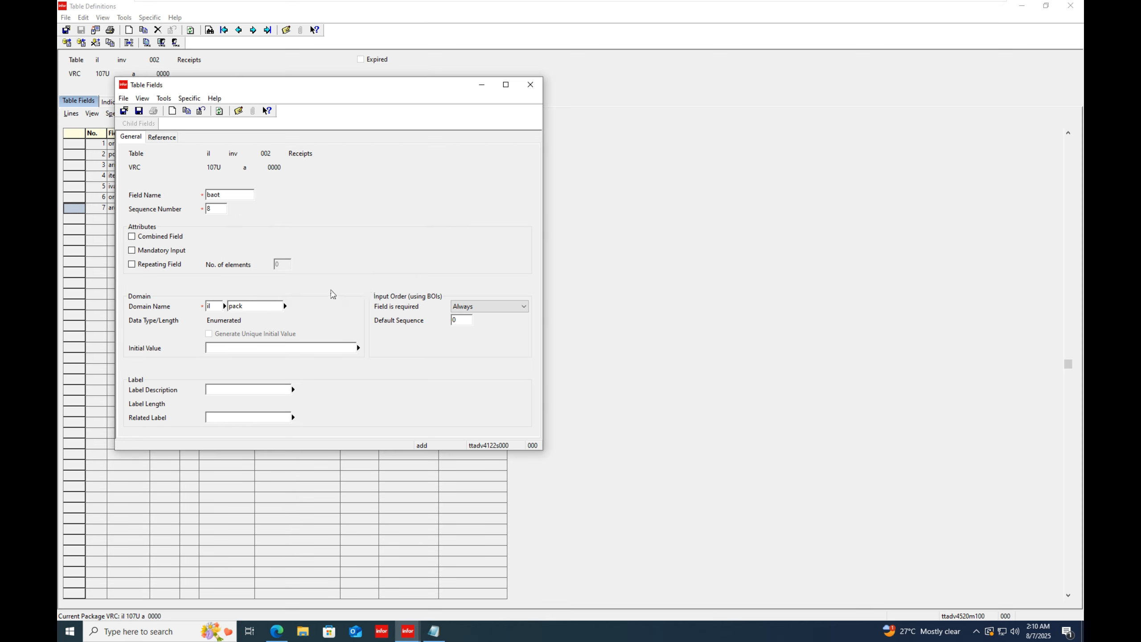
pyautogui.hotkey('ctrl', 's')
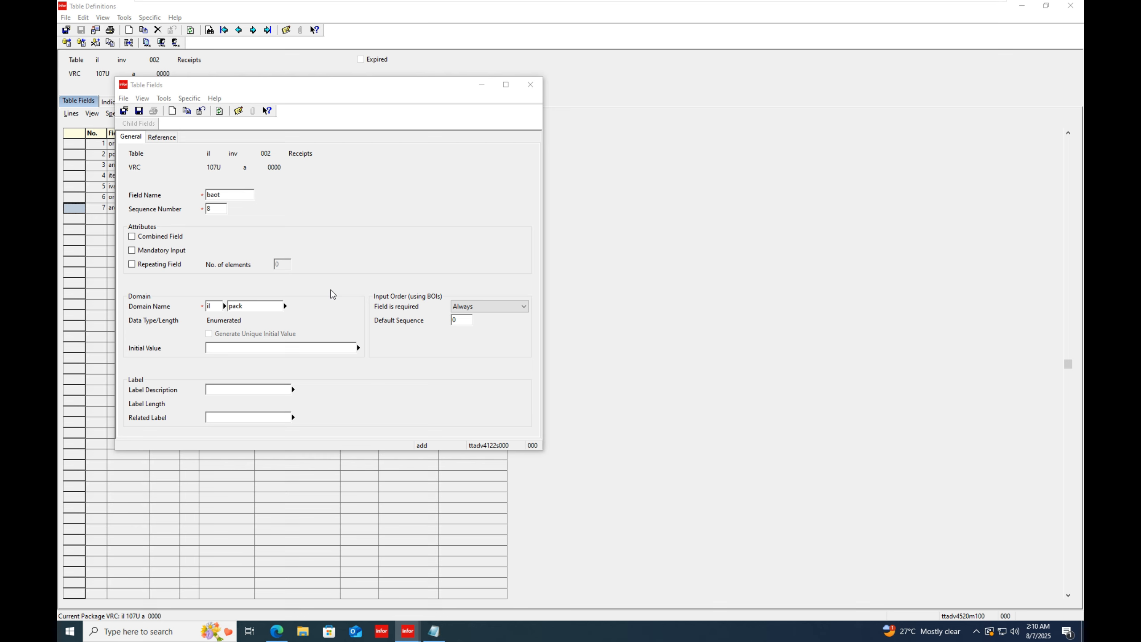
pyautogui.click(248, 348)
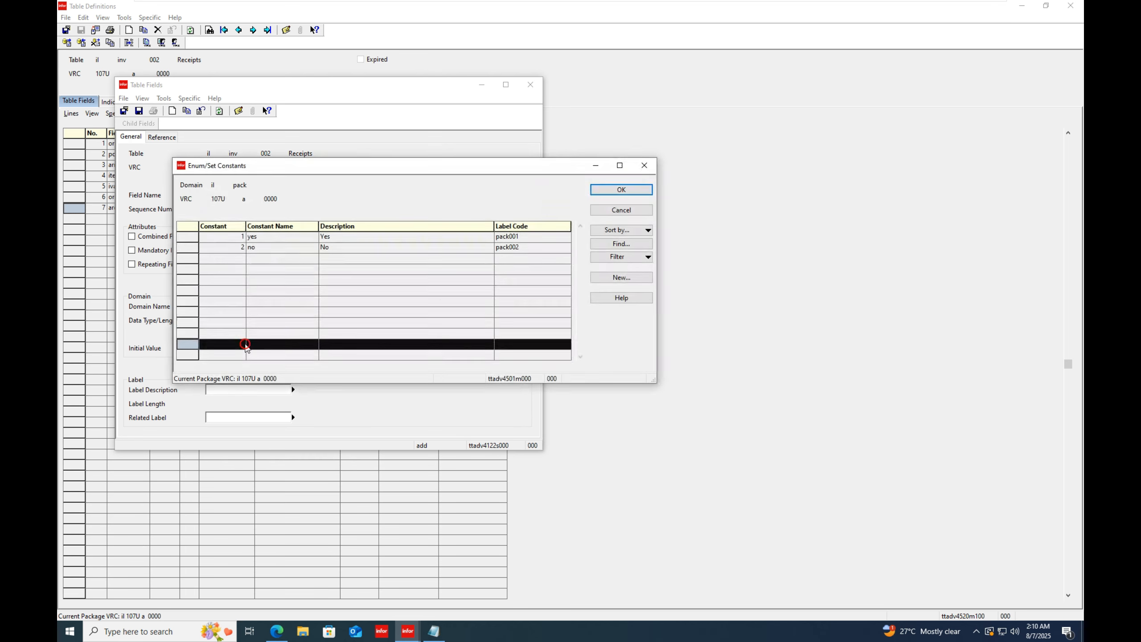
pyautogui.click(251, 237)
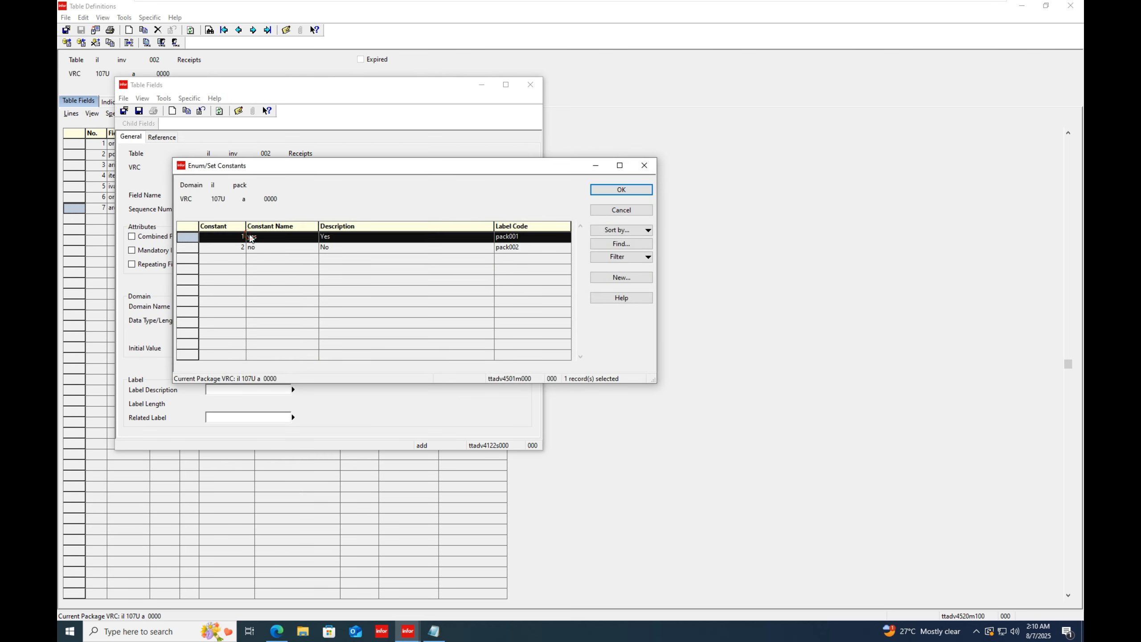
pyautogui.doubleClick(251, 238)
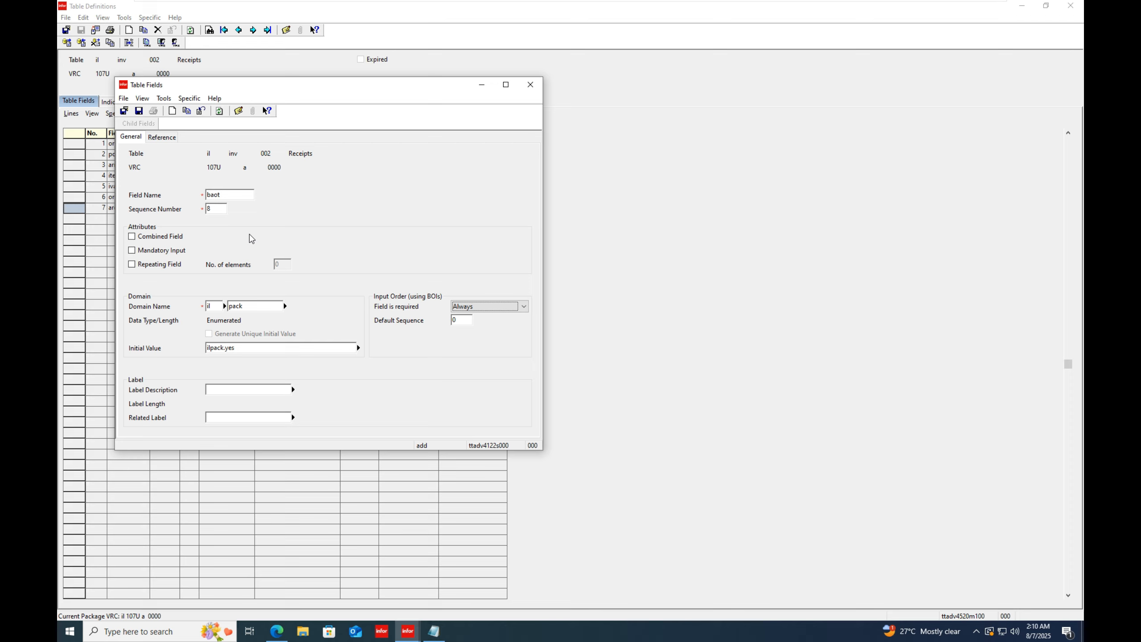
# - Set the baot field's label description to BackOrdered, then save and close the field
pyautogui.press('Tab')
pyautogui.press('Tab')
pyautogui.write('Baot')
pyautogui.write('Order')
pyautogui.write('ed')
pyautogui.hotkey('ctrl', 's')
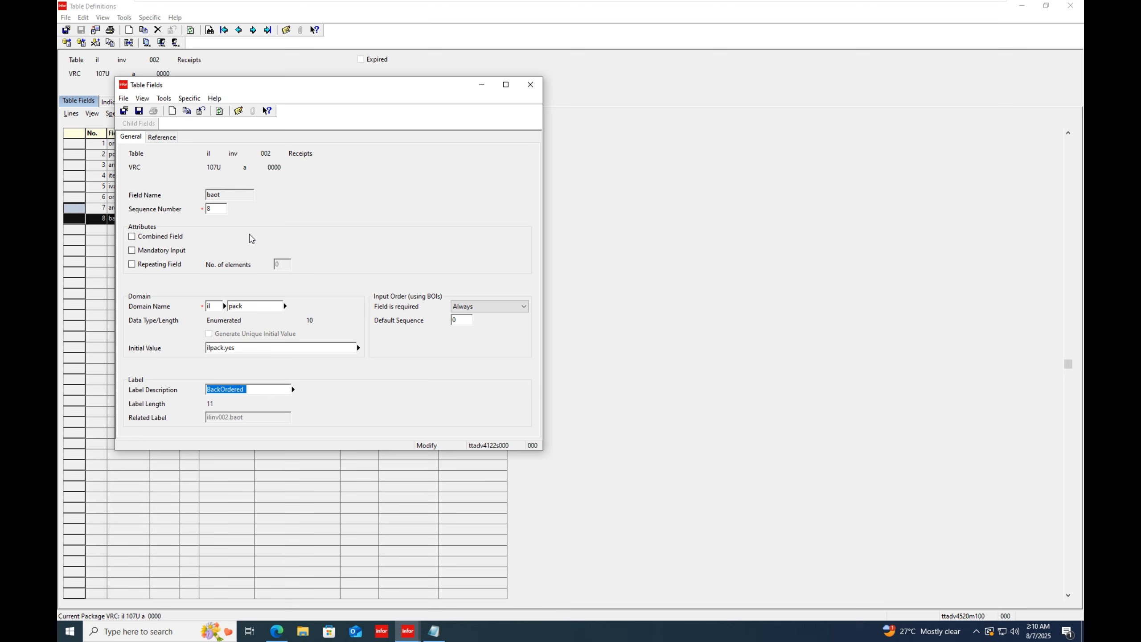
pyautogui.hotkey('alt', 'F4')
# - Start a ninth Receipts field named ardt, checking the Arrival Date row in the data model PDF
pyautogui.hotkey('ctrl', 'n')
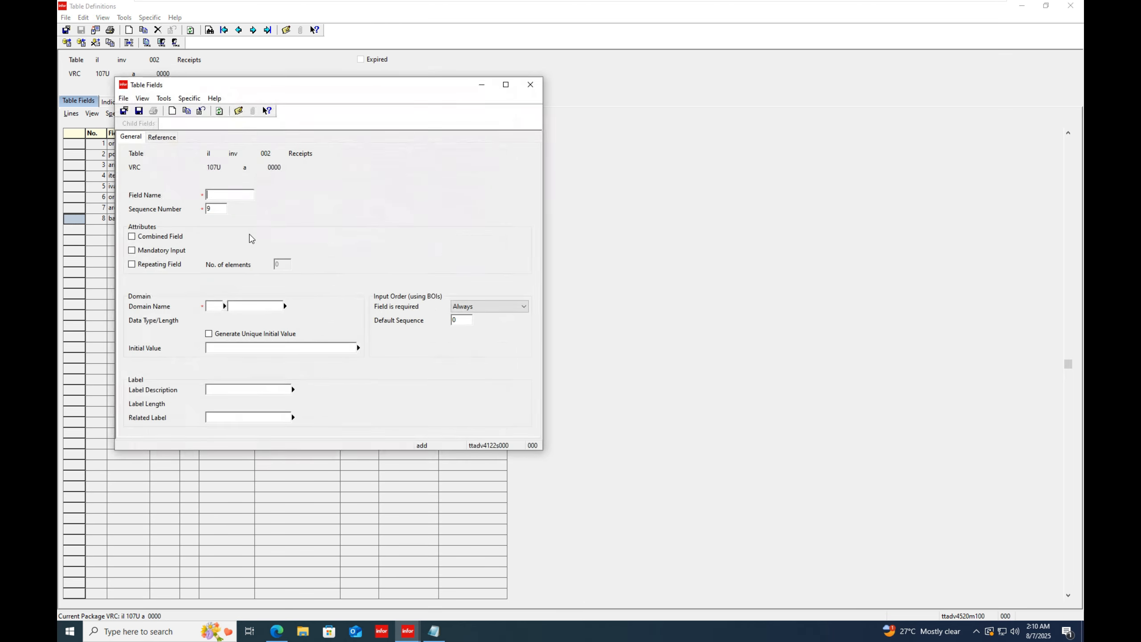
pyautogui.click(277, 631)
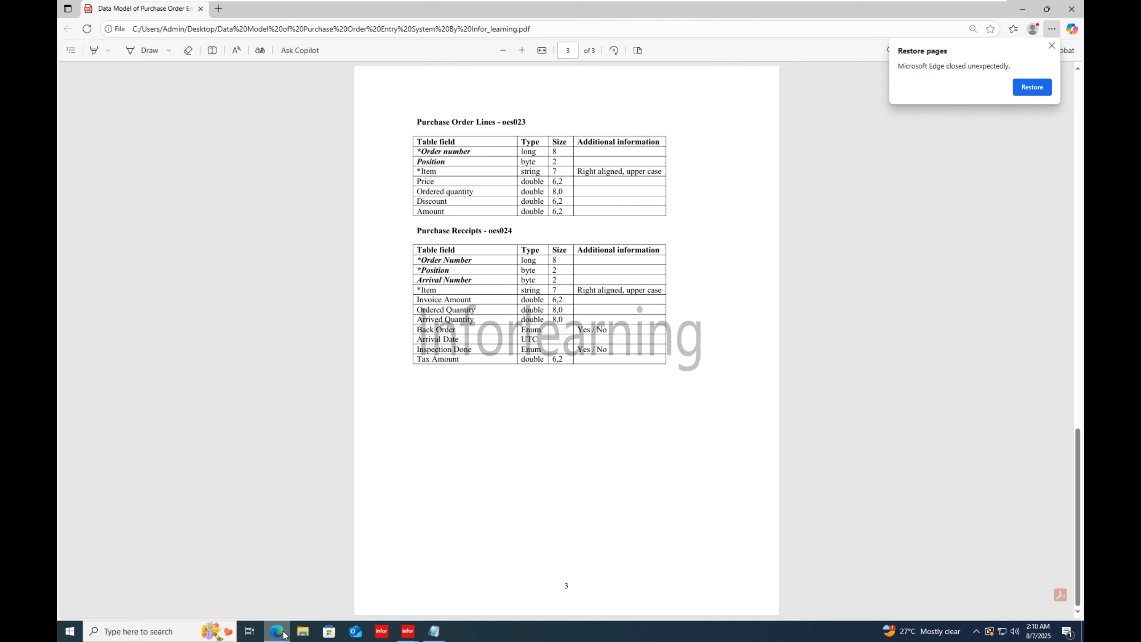
pyautogui.click(284, 634)
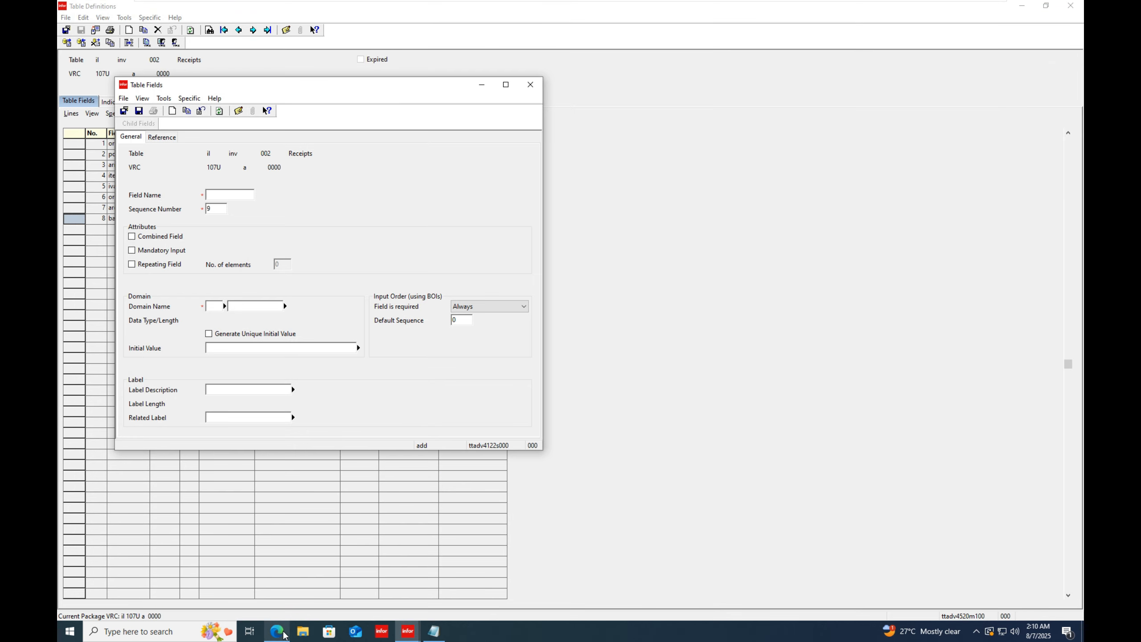
pyautogui.write('ardt')
# - Assign domain utcd in package il to the ardt field
pyautogui.press('Tab')
pyautogui.press('Tab')
pyautogui.press('Tab')
pyautogui.press('Tab')
pyautogui.press('Tab')
pyautogui.write('utch')
pyautogui.press('Tab')
pyautogui.press('Return')
pyautogui.write('utc')
pyautogui.press('Tab')
# - Set the ardt field's label description to Arrived Date, then save and close the field
pyautogui.press('Tab')
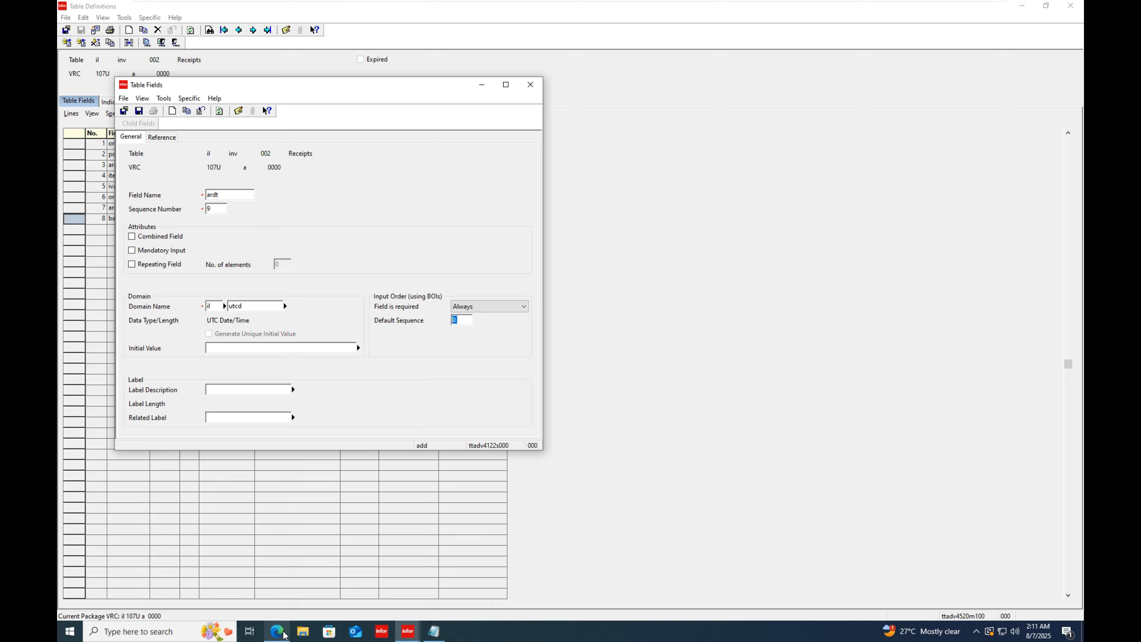
pyautogui.press('Tab')
pyautogui.write('Arrived')
pyautogui.write(' Data')
pyautogui.hotkey('ctrl', 's')
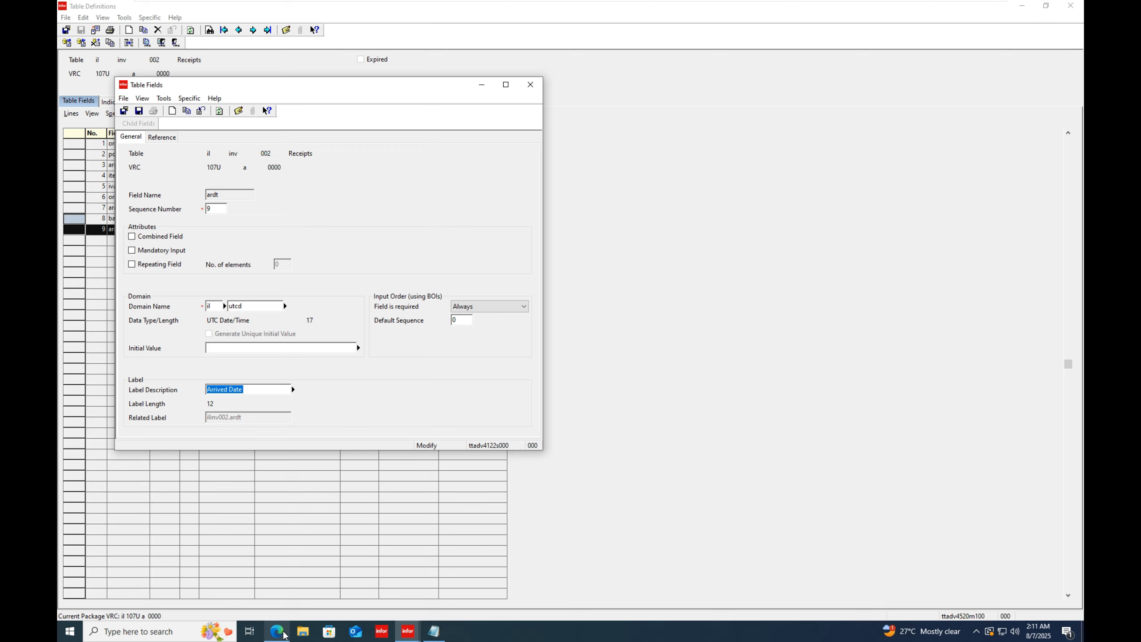
pyautogui.press('Escape')
# - Start a tenth Receipts field named insp, checking the Inspection Done row in the data model PDF
pyautogui.hotkey('ctrl', 'n')
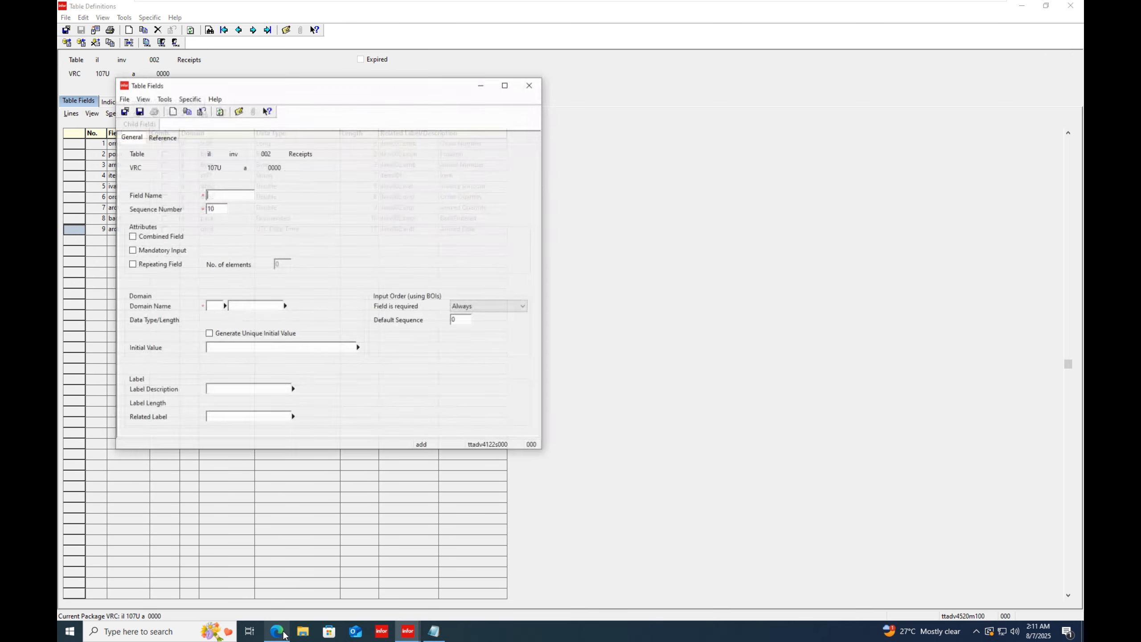
pyautogui.click(277, 632)
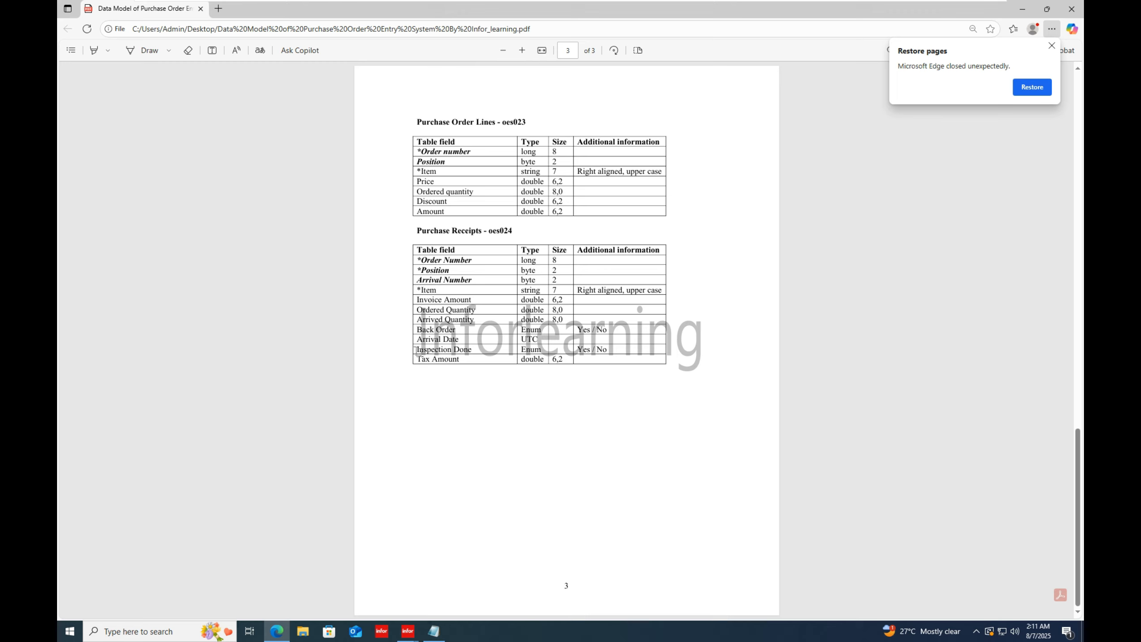
pyautogui.moveTo(416, 350); pyautogui.dragTo(688, 367)
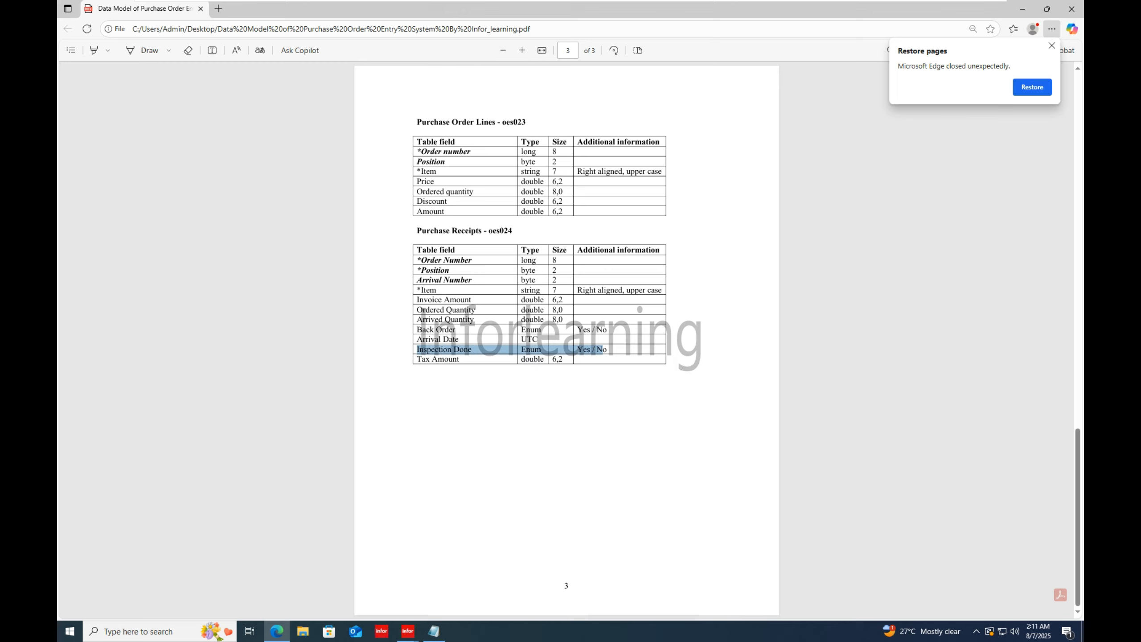
pyautogui.click(1026, 8)
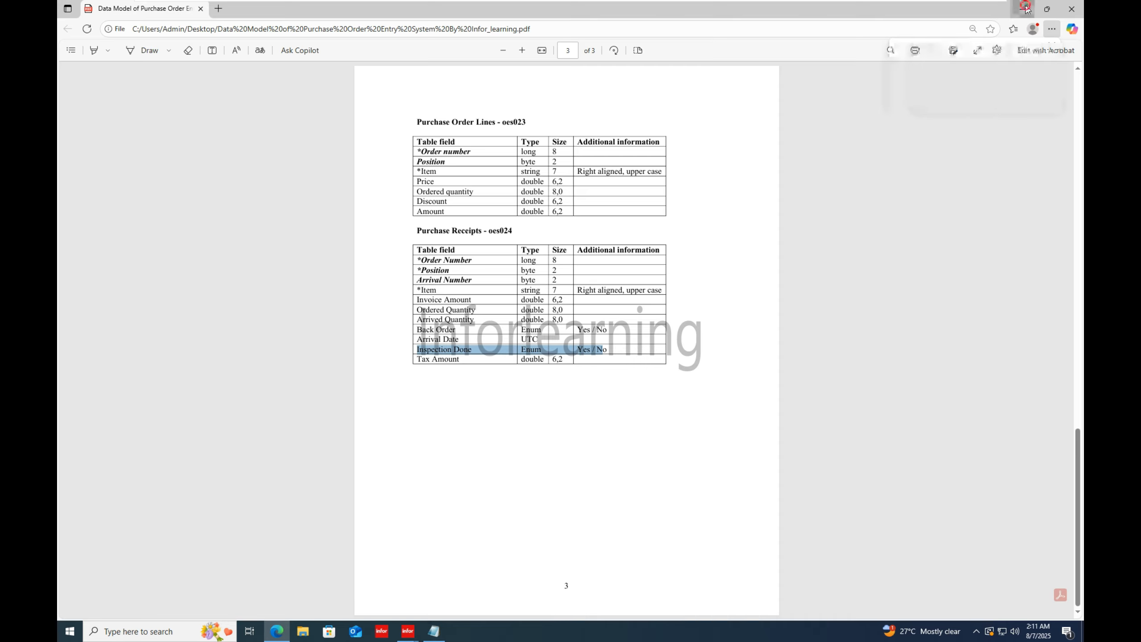
pyautogui.write('i')
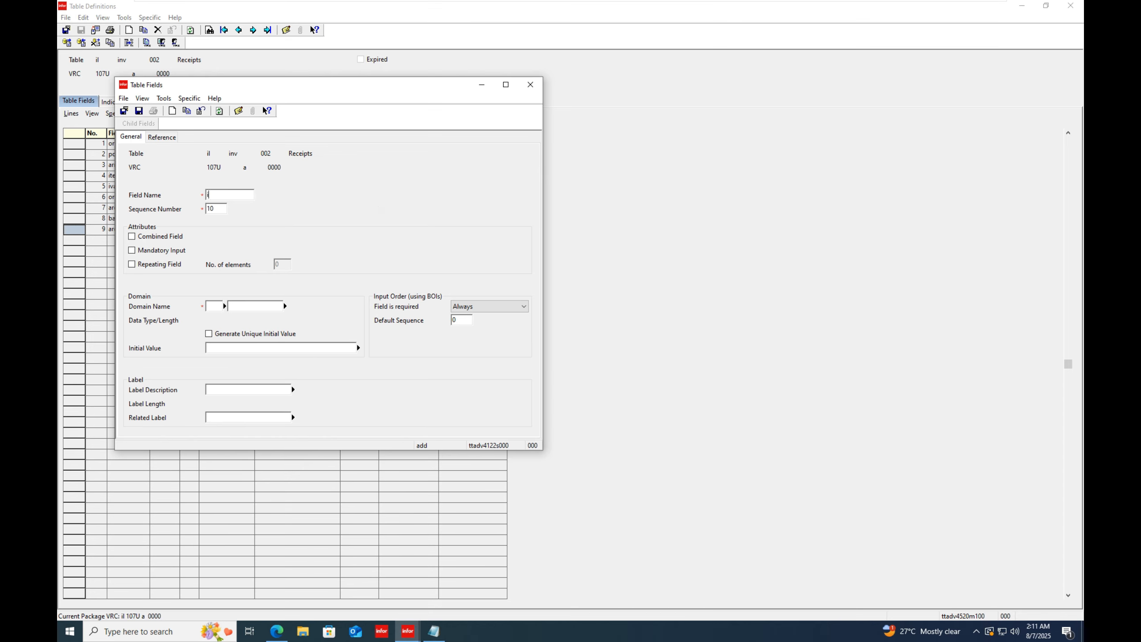
pyautogui.write('nsp')
# - Assign domain pack in package il to the insp field
pyautogui.press('Tab')
pyautogui.press('Tab')
pyautogui.press('Tab')
pyautogui.write('il')
pyautogui.press('Tab')
pyautogui.write('pack')
# - Set the insp field's initial value to "ilpack. yes" and its label description to Inspection Done
pyautogui.press('Tab')
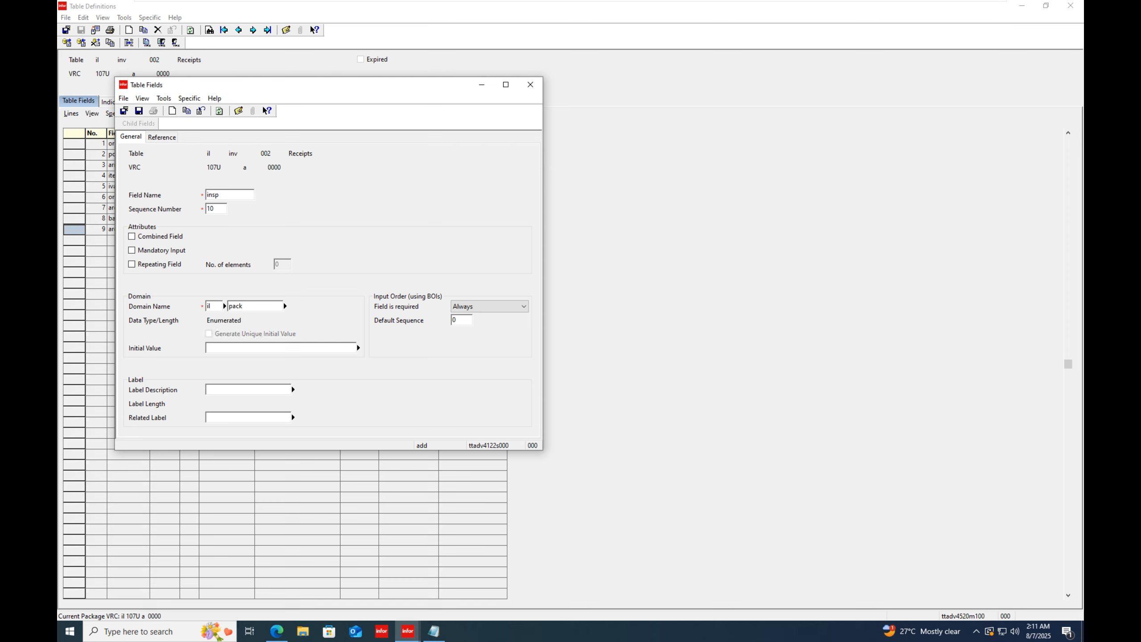
pyautogui.hotkey('ctrl', 'b')
pyautogui.press('Return')
pyautogui.press('Tab')
pyautogui.press('Tab')
pyautogui.press('Tab')
pyautogui.write('Inspection Done')
pyautogui.press('Tab')
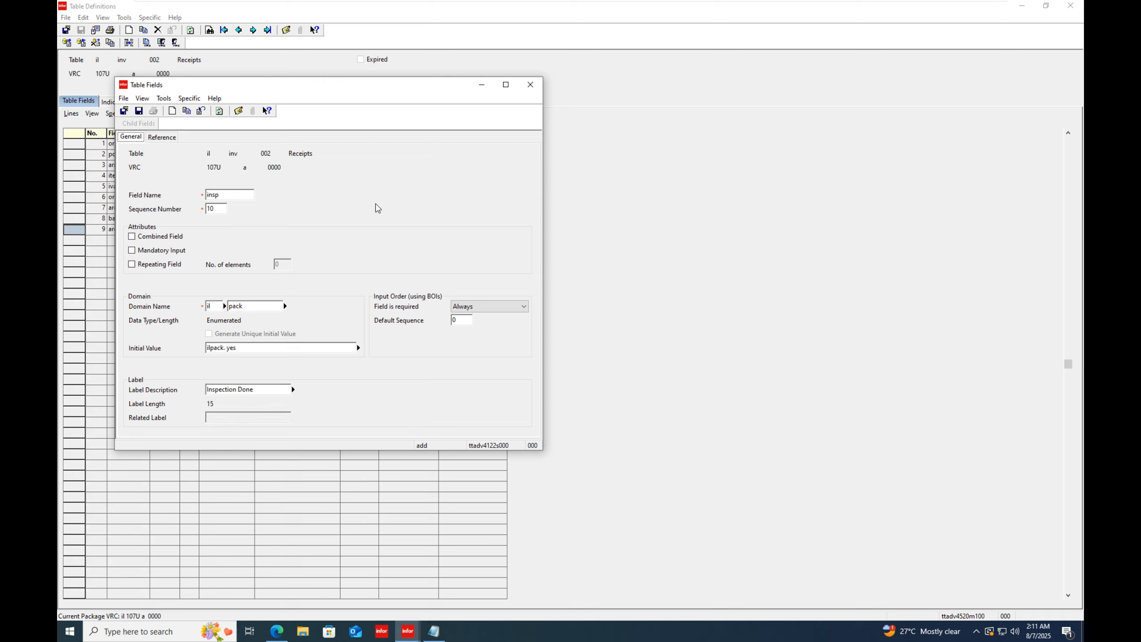
# - Try to save the insp field and browse the enum constants for its initial value
pyautogui.hotkey('ctrl', 's')
pyautogui.press('Return')
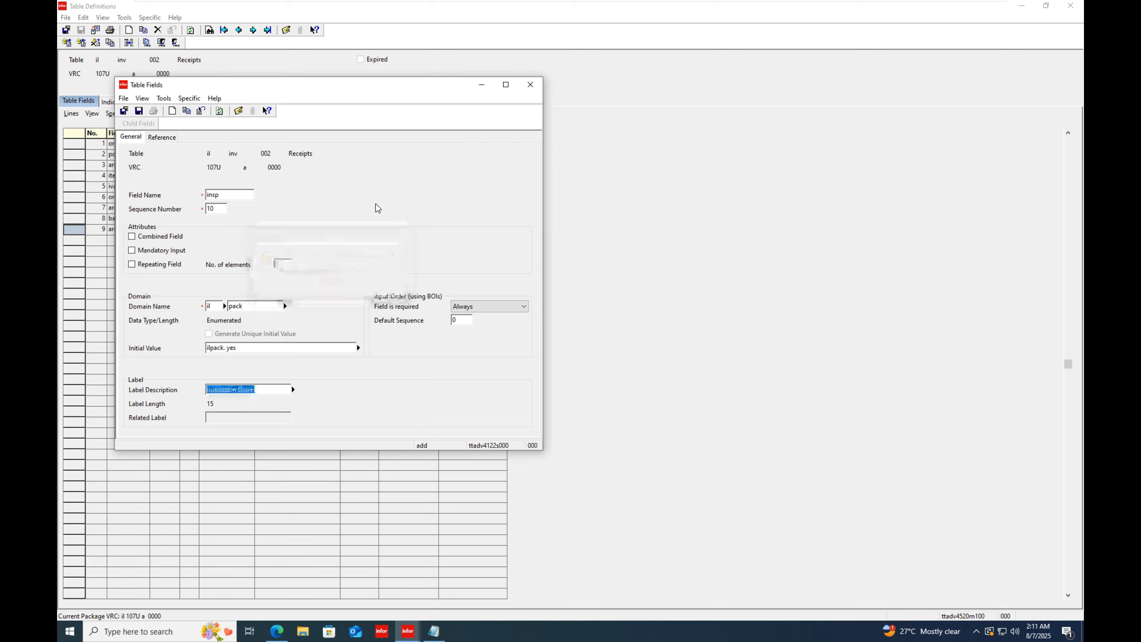
pyautogui.press('Tab')
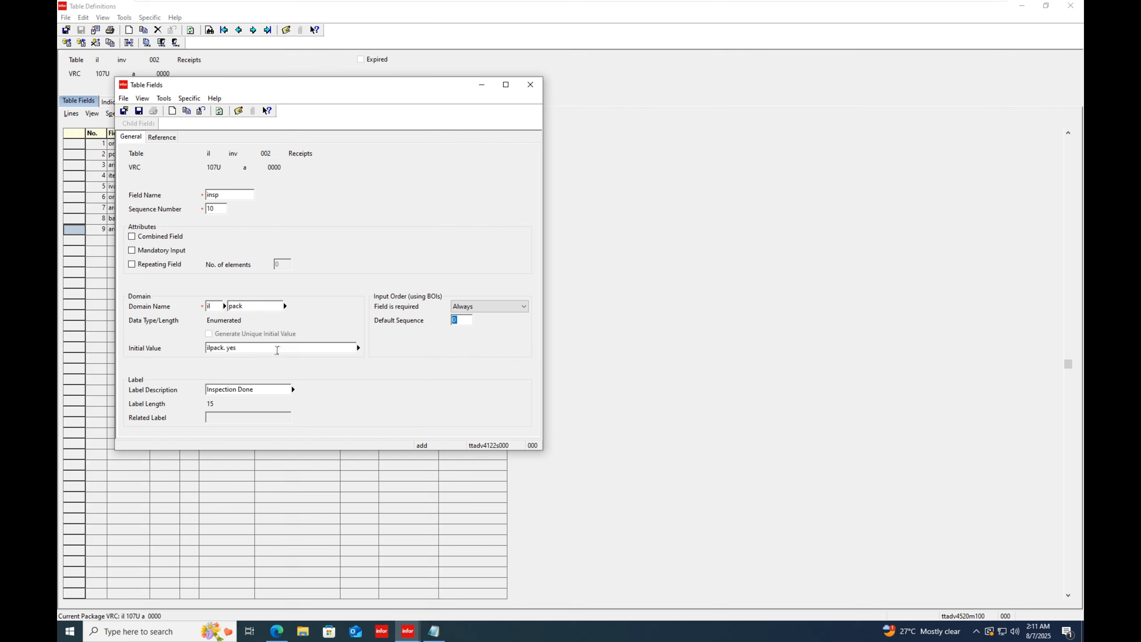
pyautogui.click(265, 308)
pyautogui.press('Tab')
pyautogui.hotkey('ctrl', 'b')
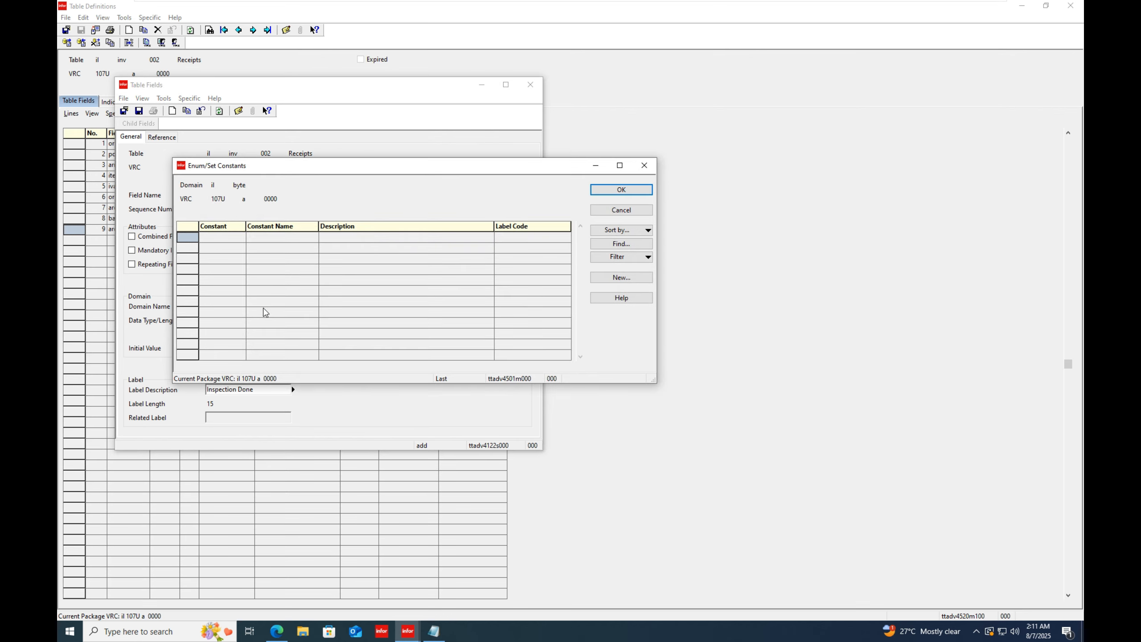
pyautogui.click(264, 309)
pyautogui.click(647, 167)
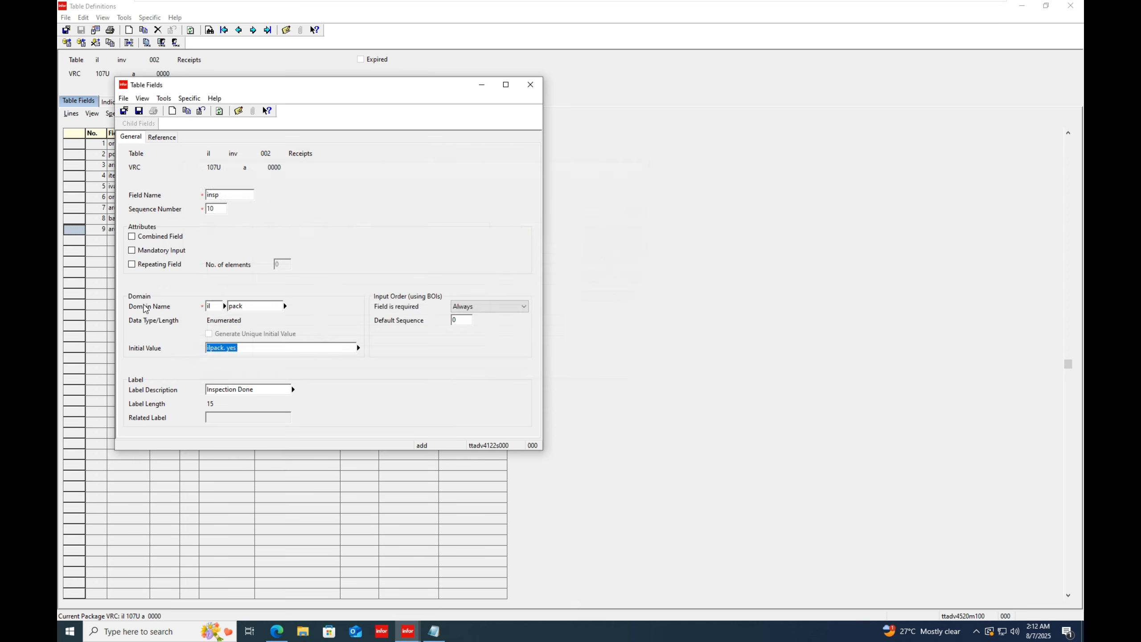
# - Reselect domain pack from the package il domain list for the unsaved insp field
pyautogui.click(256, 306)
pyautogui.click(246, 347)
pyautogui.click(211, 304)
pyautogui.press('Tab')
pyautogui.hotkey('ctrl', 'b')
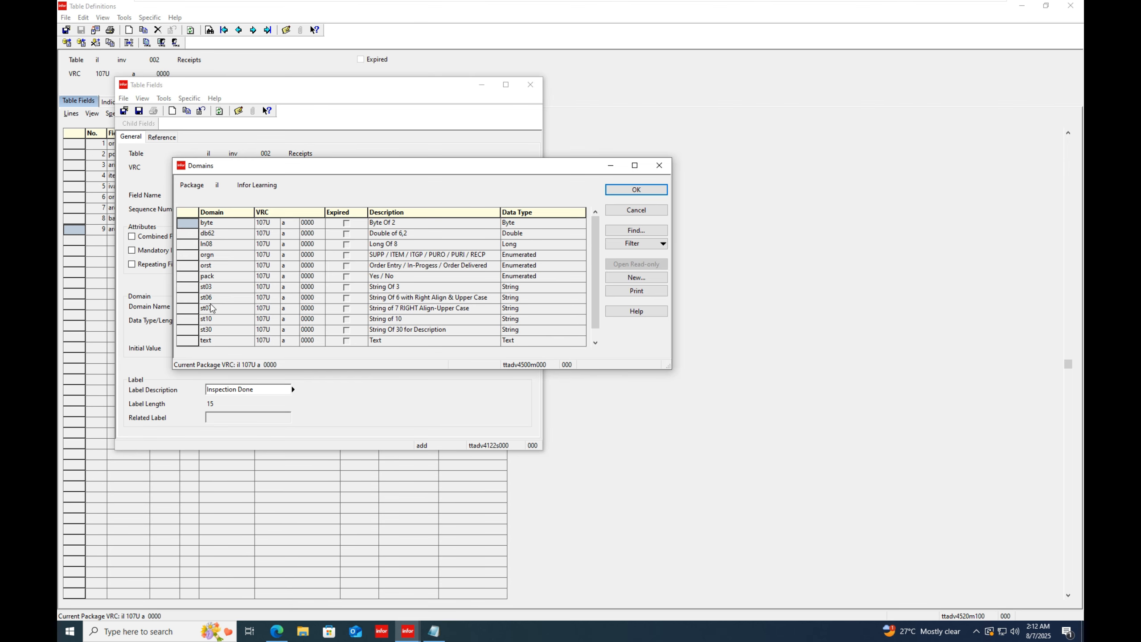
pyautogui.scroll(-1, 210, 306)
pyautogui.scroll(1, 217, 247)
pyautogui.click(214, 255)
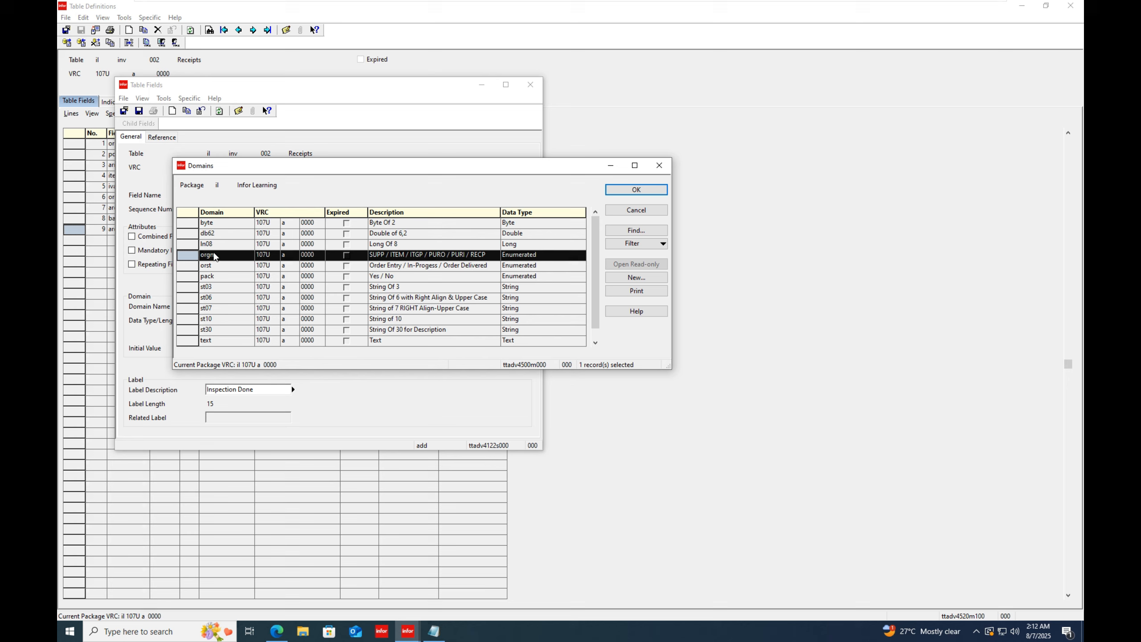
pyautogui.click(224, 279)
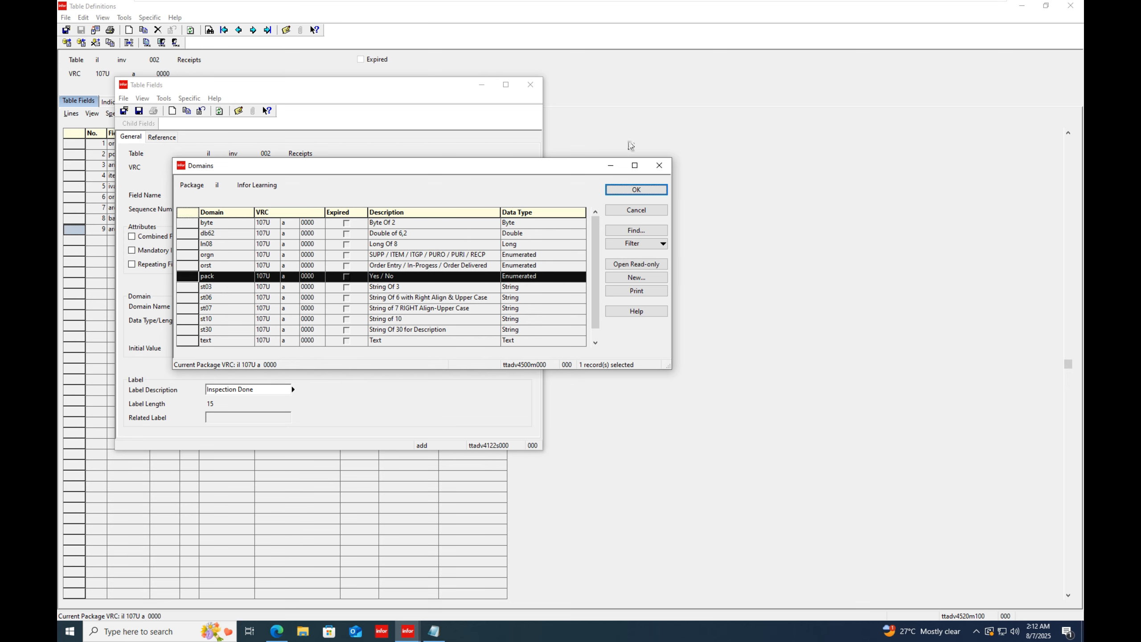
pyautogui.click(630, 193)
pyautogui.press('Tab')
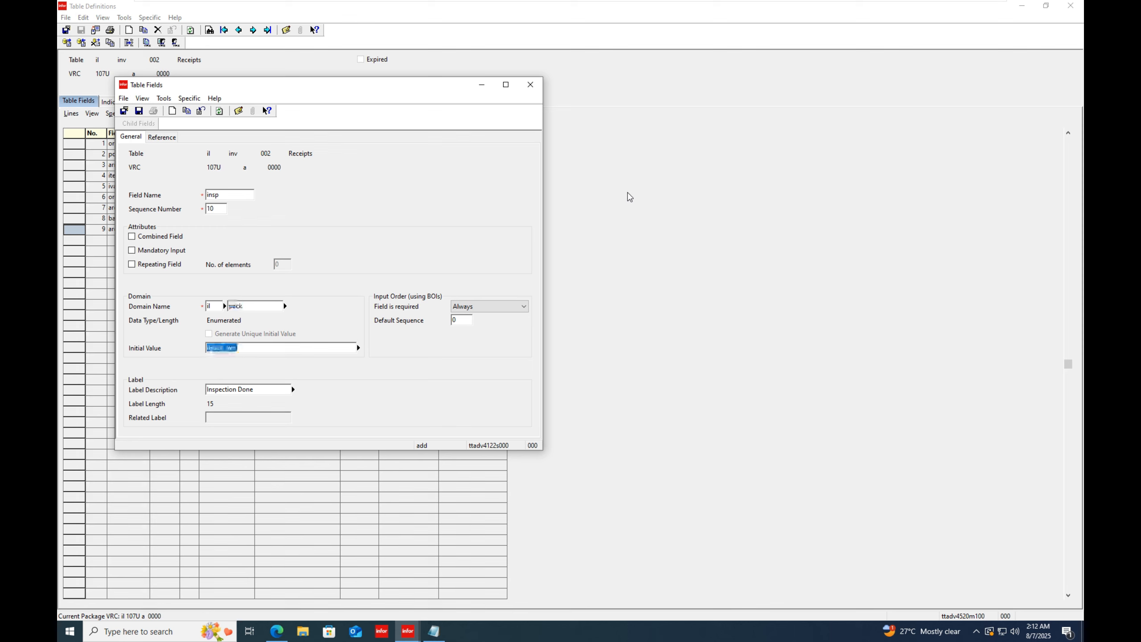
# - Browse the enum constants again for the insp field's initial value and close the list
pyautogui.hotkey('ctrl', 'b')
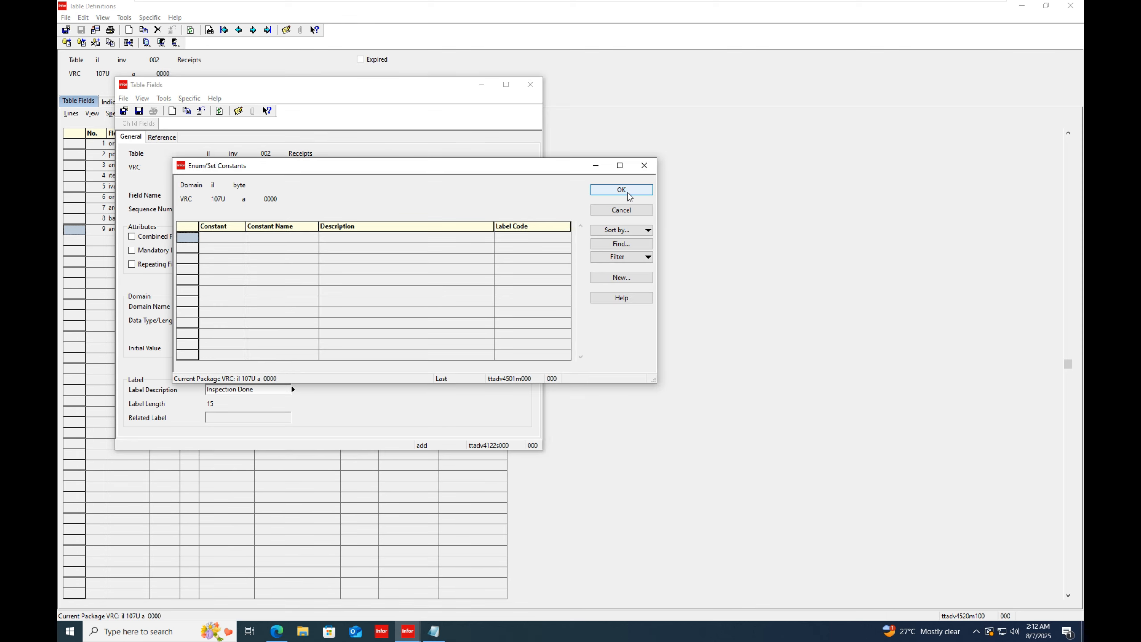
pyautogui.click(647, 167)
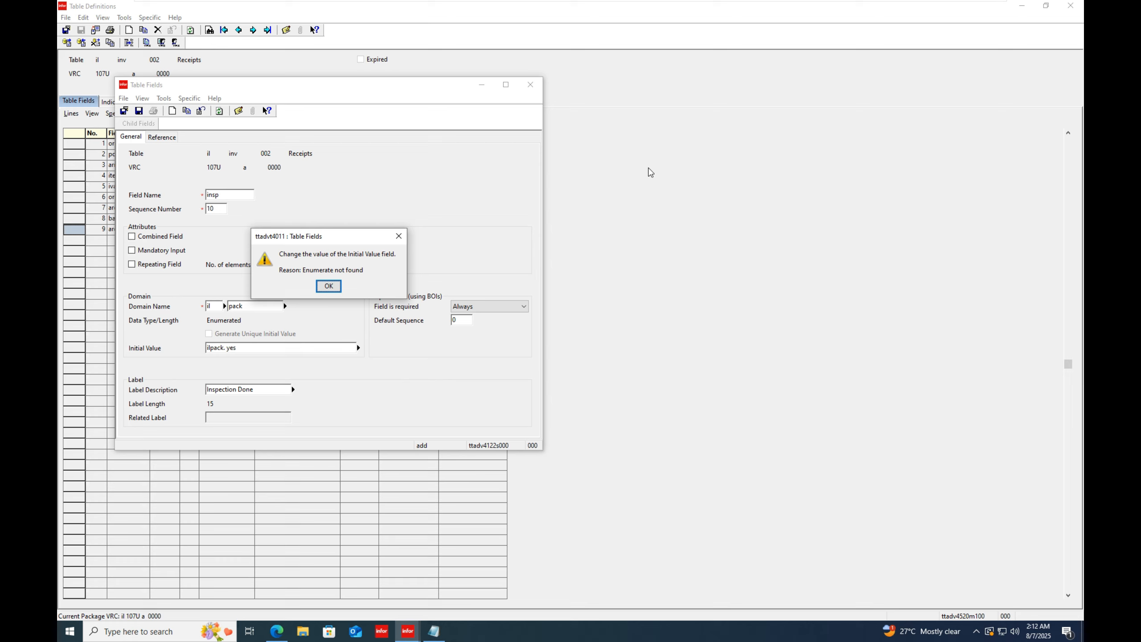
pyautogui.click(328, 286)
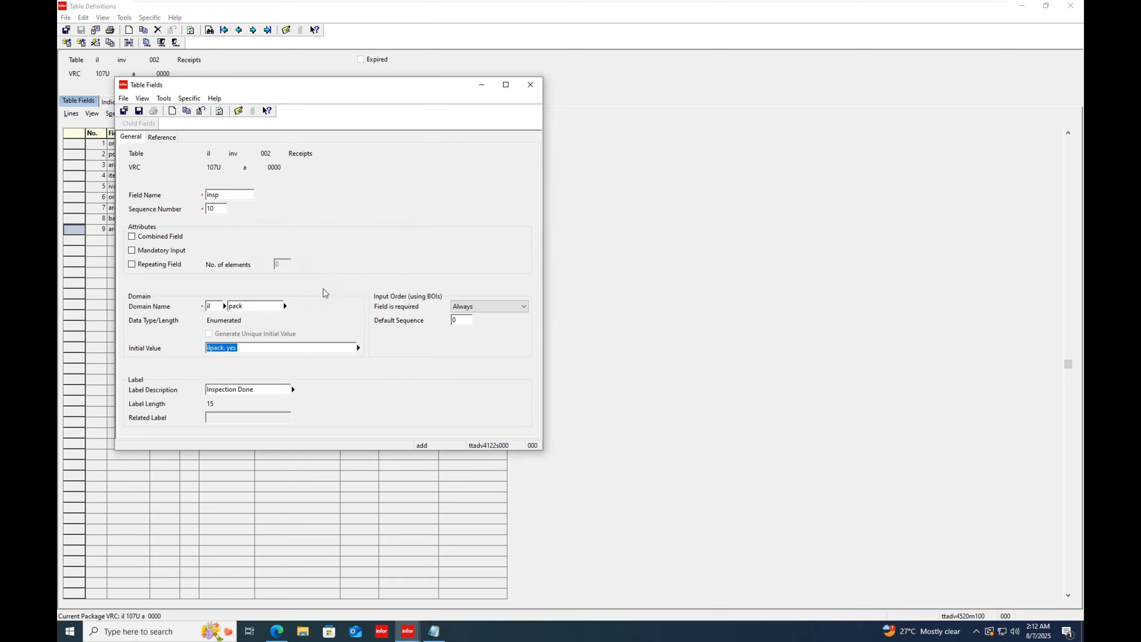
# - Try to save and close the insp field entry with its initial value "ilpack. yes"
pyautogui.press('Escape')
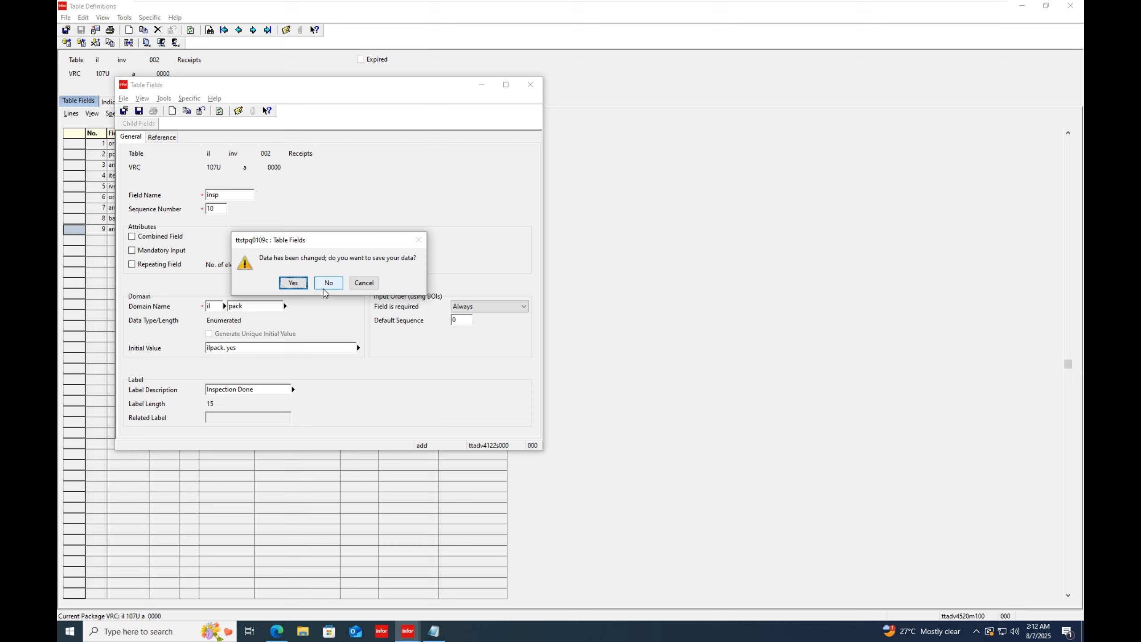
pyautogui.press('Return')
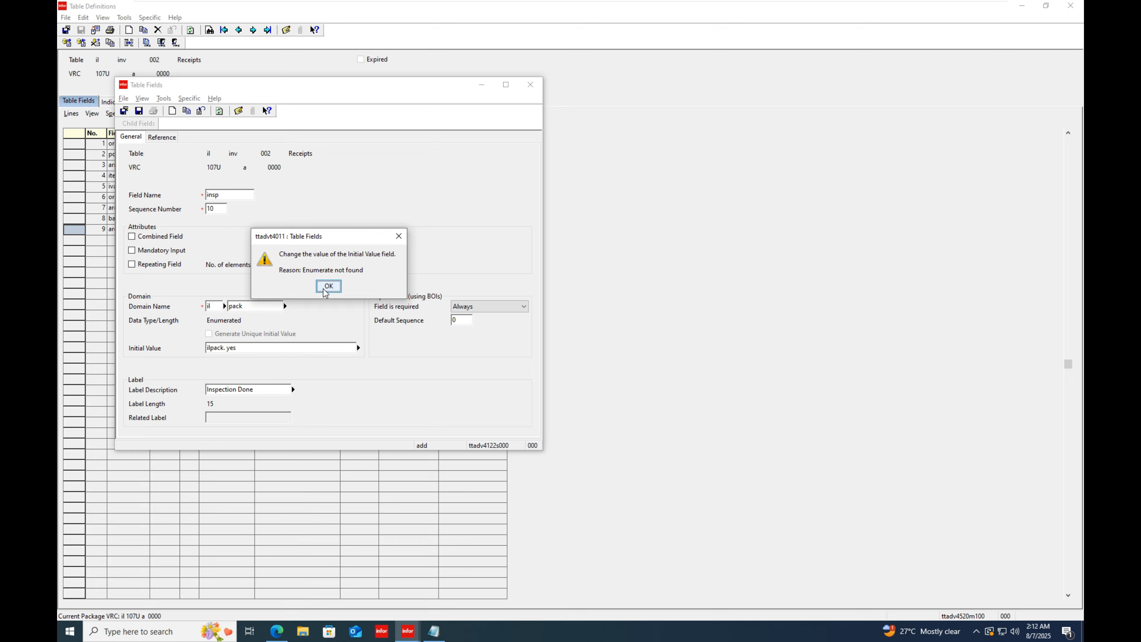
pyautogui.click(329, 287)
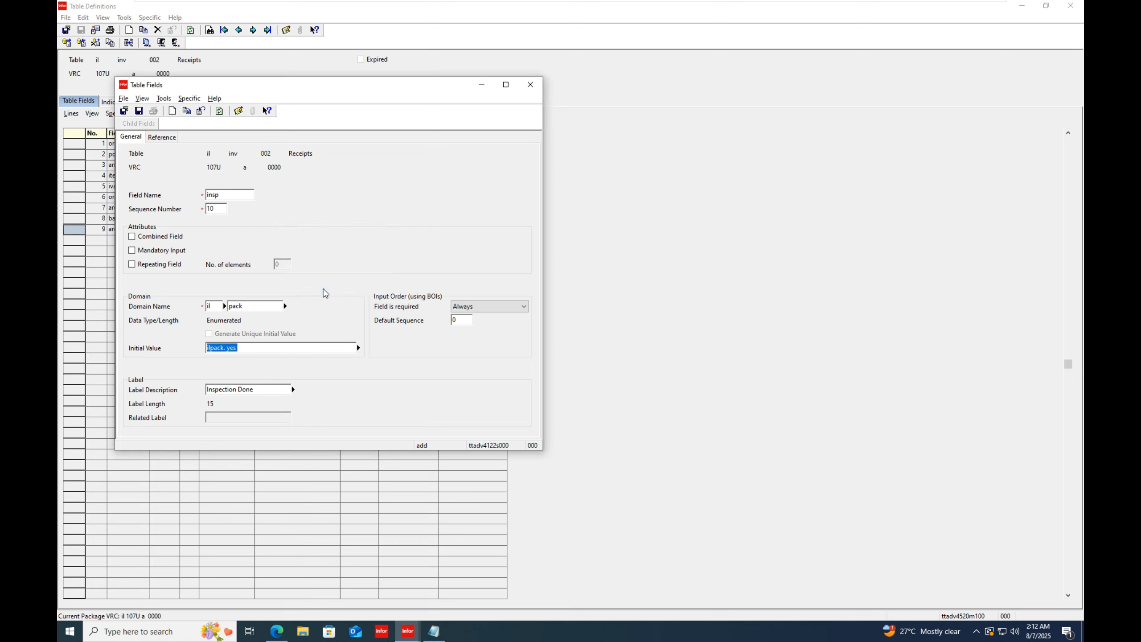
pyautogui.press('Escape')
pyautogui.click(297, 286)
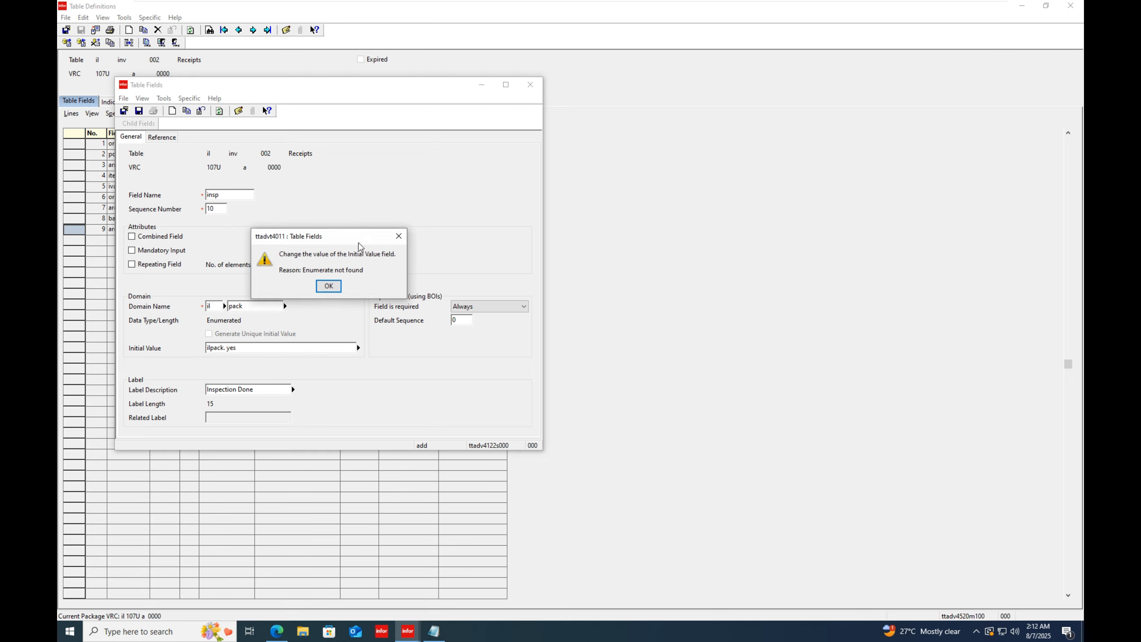
pyautogui.click(328, 286)
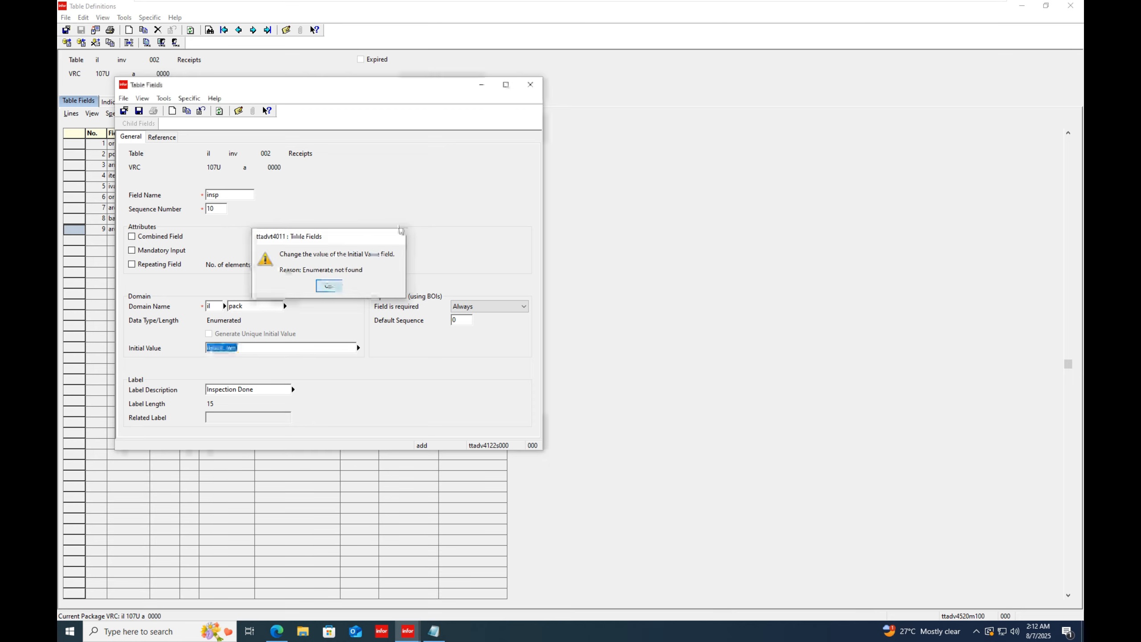
pyautogui.click(537, 87)
pyautogui.click(365, 282)
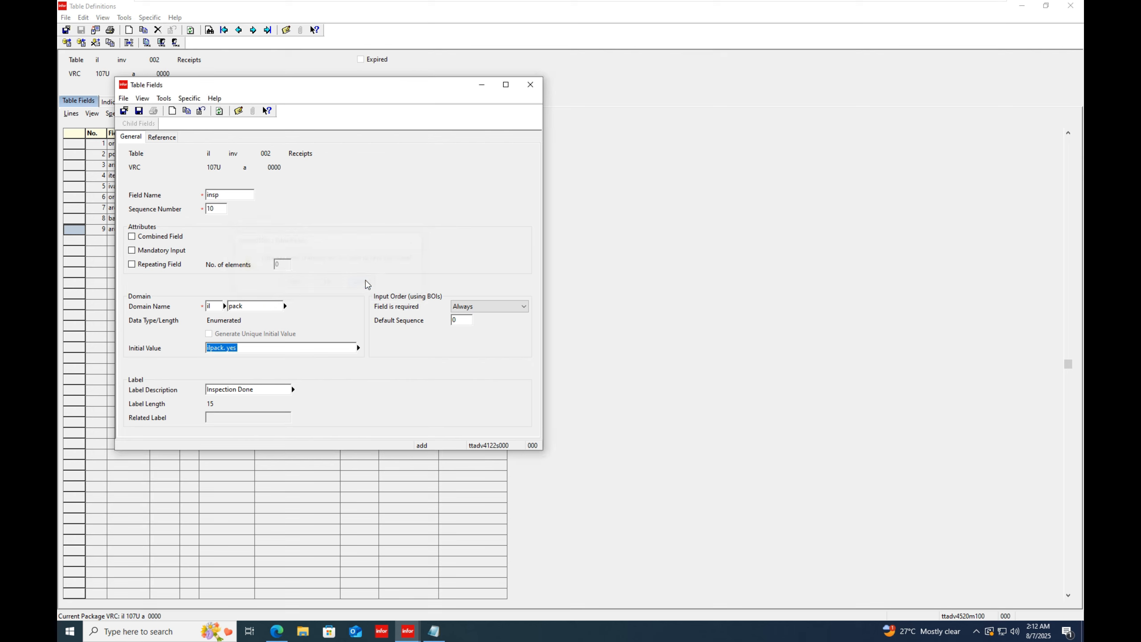
pyautogui.click(531, 84)
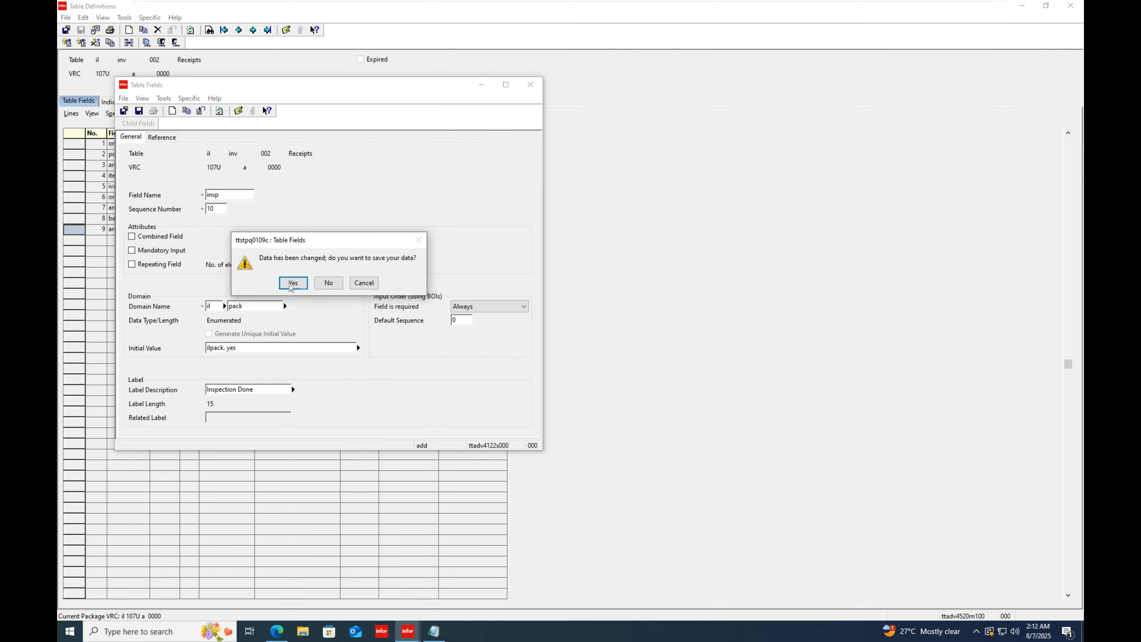
pyautogui.click(292, 286)
pyautogui.click(328, 286)
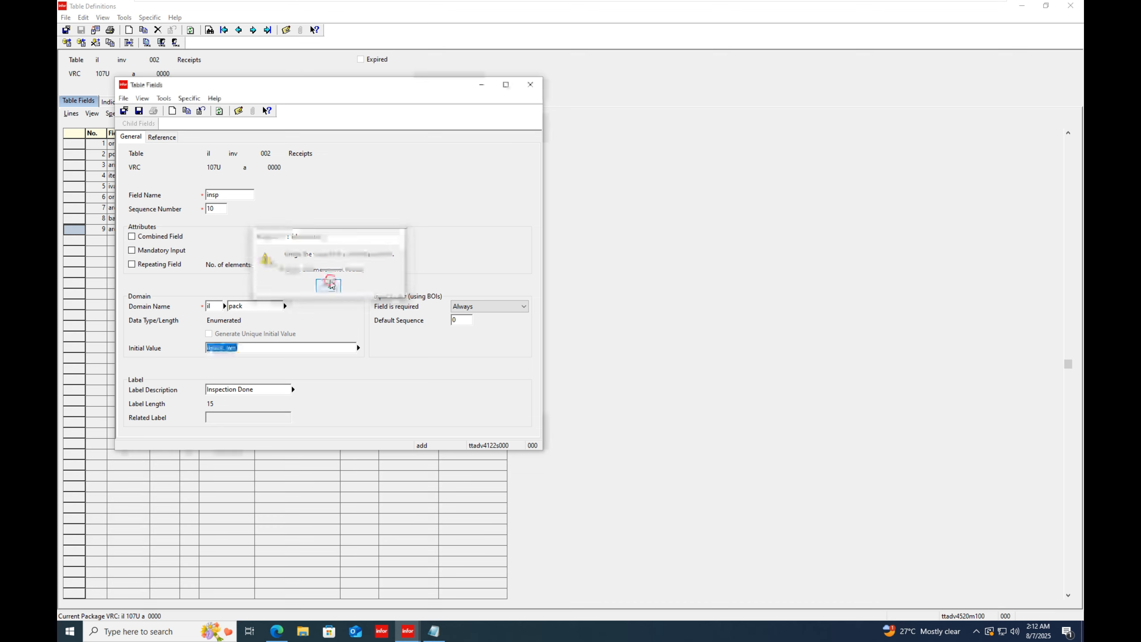
pyautogui.click(125, 111)
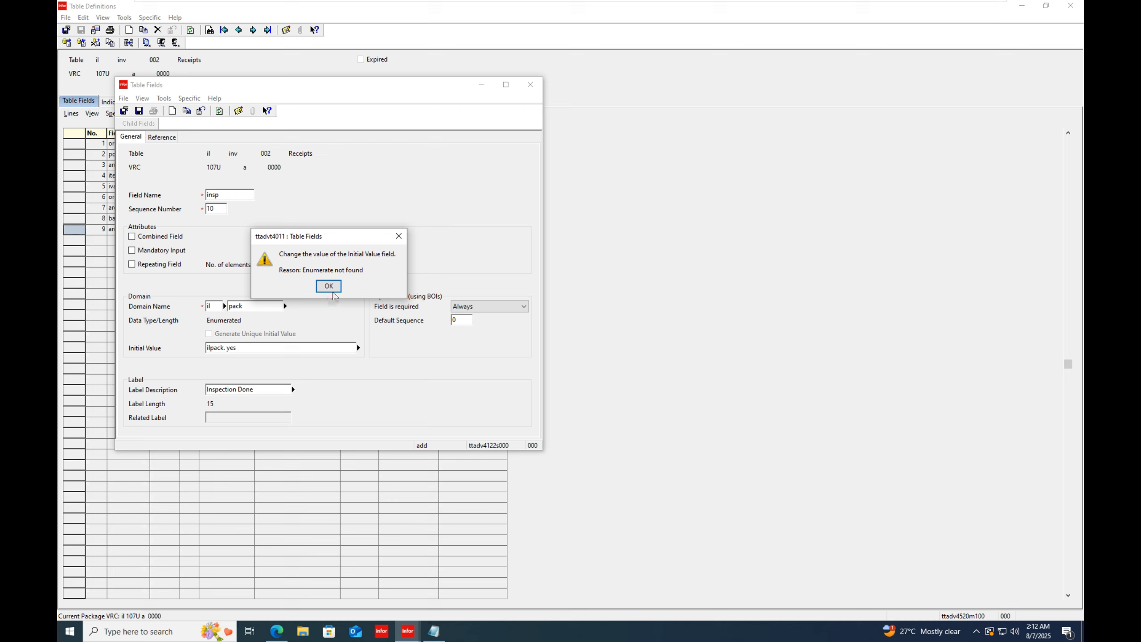
pyautogui.click(329, 286)
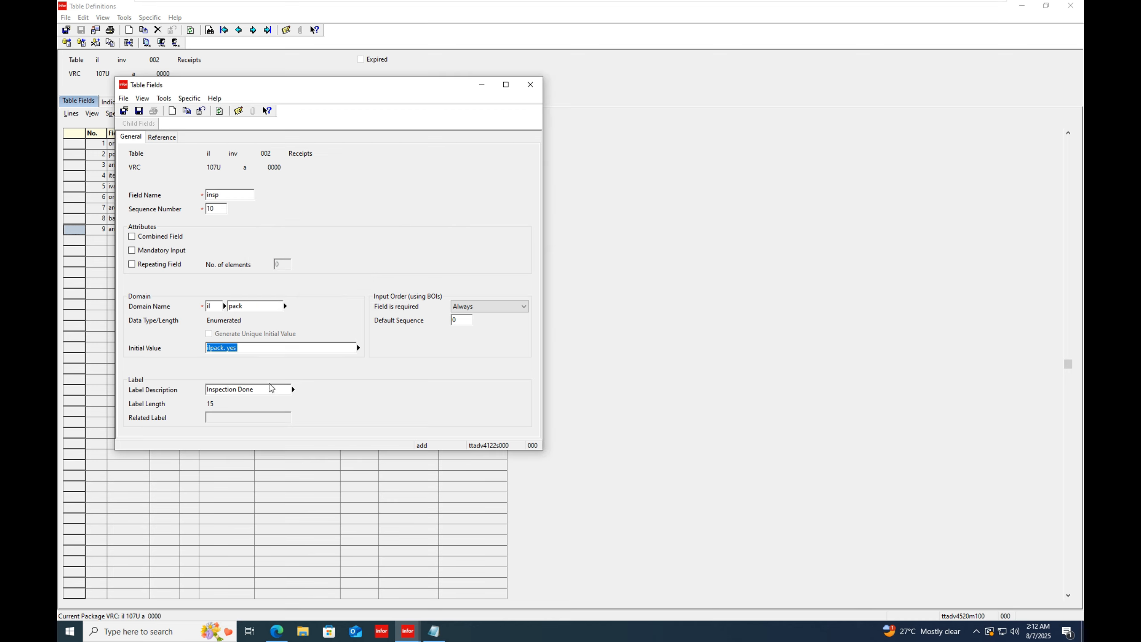
# - Discard the unsaved insp field entry and return to the Receipts table's field list
pyautogui.press('Tab')
pyautogui.press('Tab')
pyautogui.press('Tab')
pyautogui.press('Tab')
pyautogui.press('Tab')
pyautogui.press('Escape')
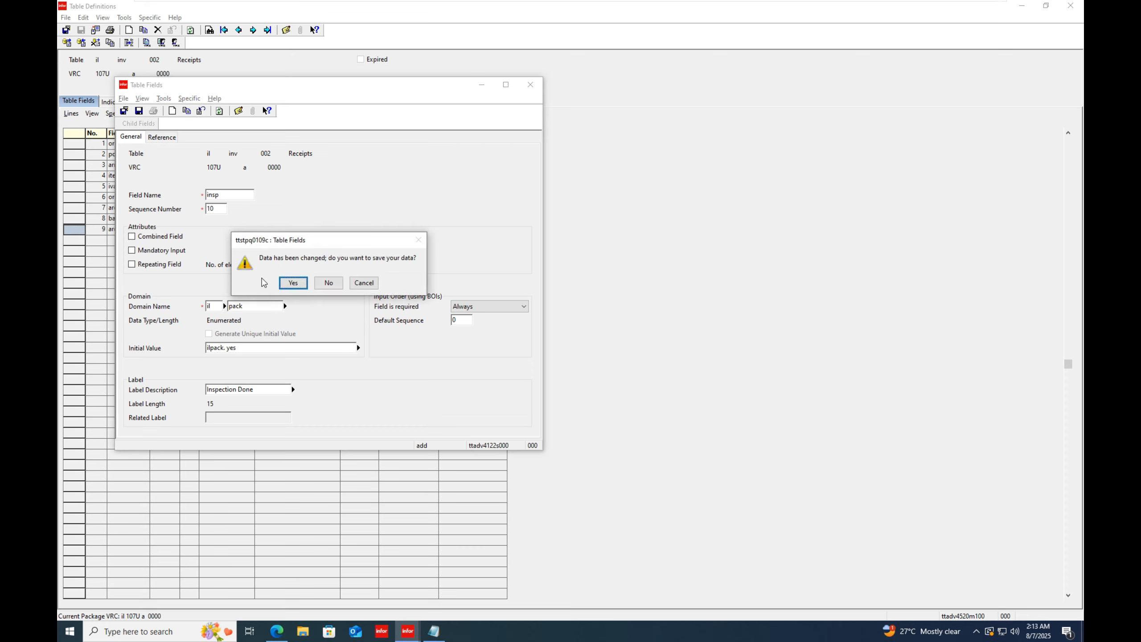
pyautogui.press('Return')
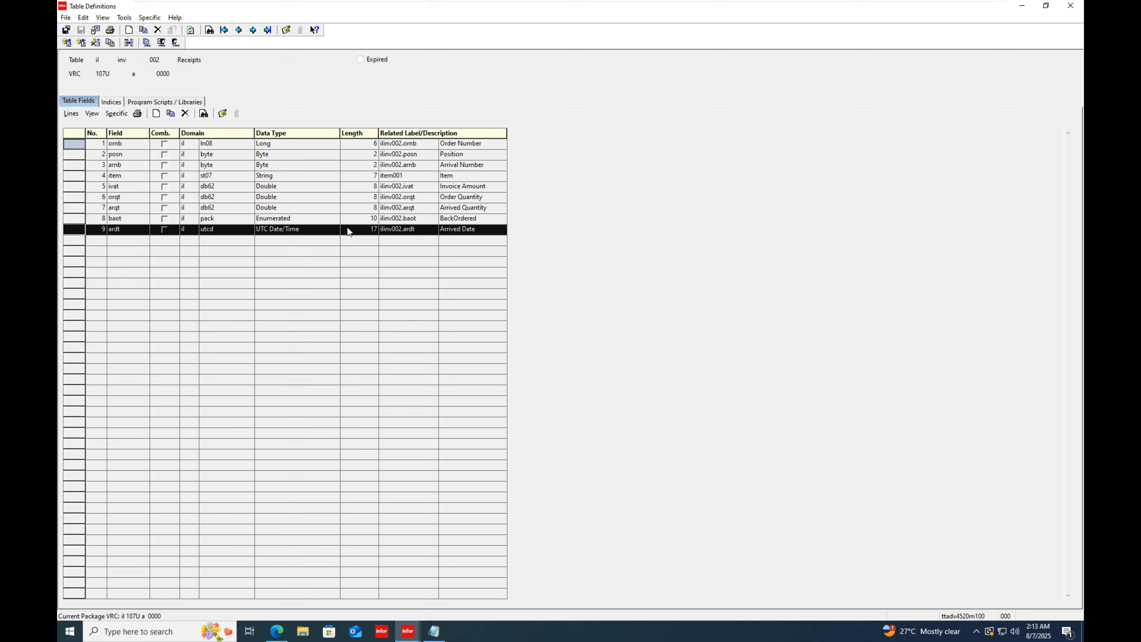
# - Refresh the Receipts field list and start the tenth field over with the name insp
pyautogui.click(311, 293)
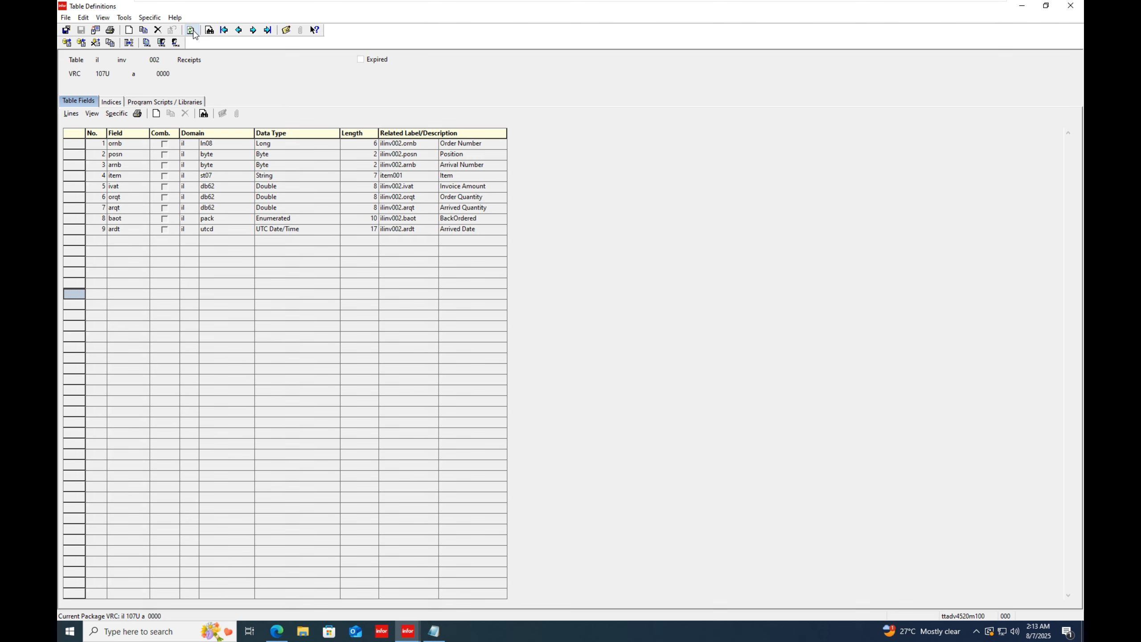
pyautogui.click(191, 31)
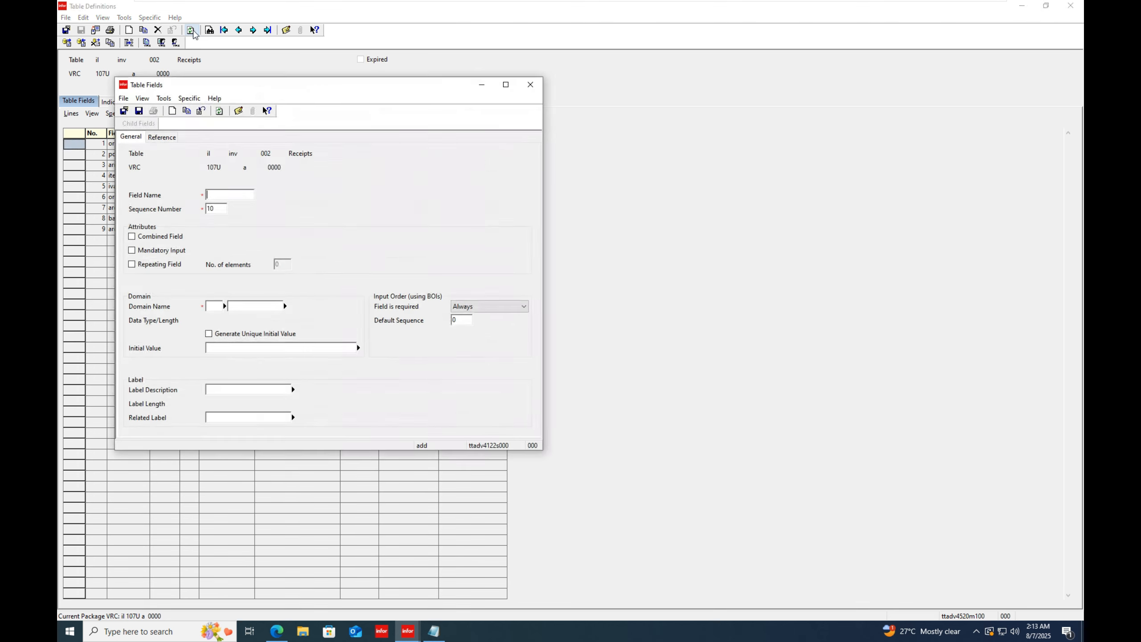
pyautogui.write('insp')
pyautogui.press('Tab')
pyautogui.press('Tab')
pyautogui.press('Tab')
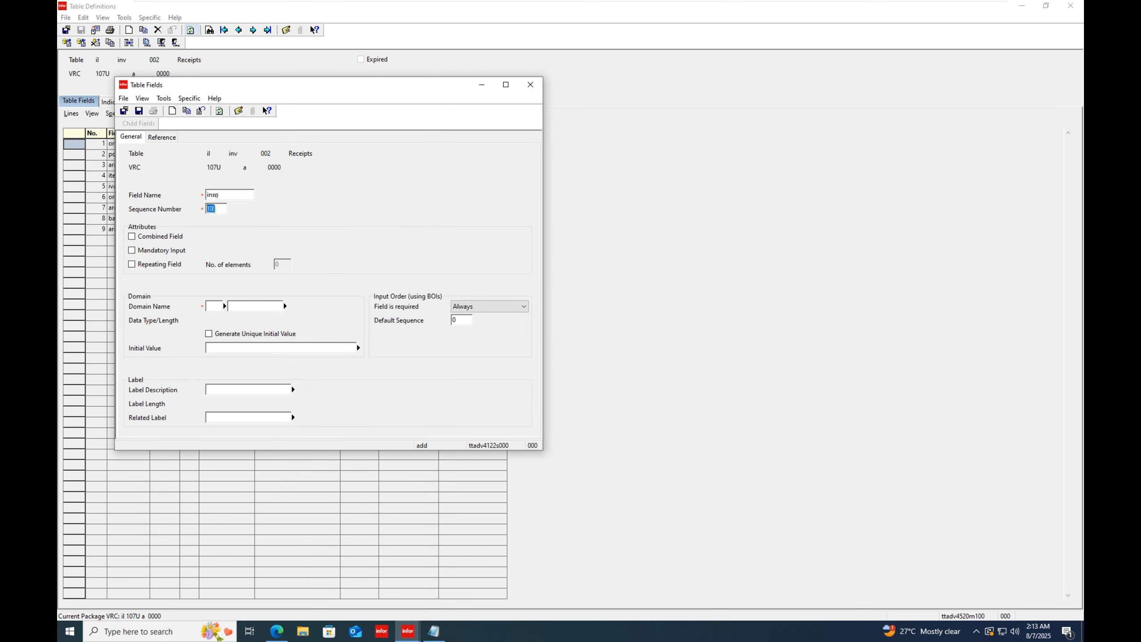
pyautogui.press('Return')
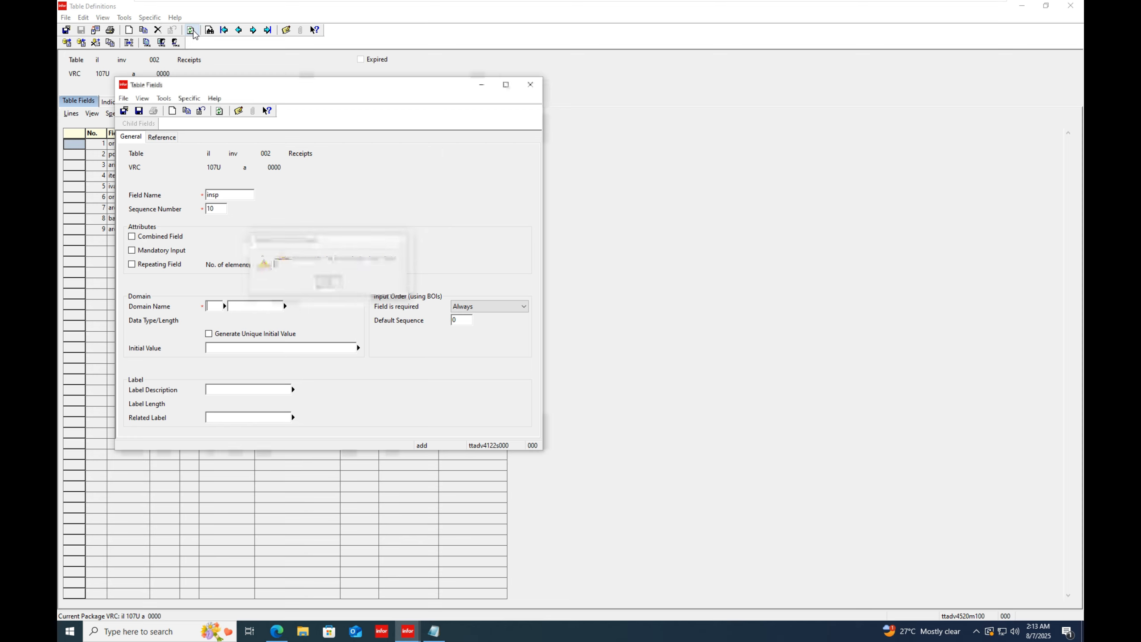
# - Assign domain pack in package il to the insp field and pick ilpack.yes as its initial value
pyautogui.write('il')
pyautogui.press('Tab')
pyautogui.write('p')
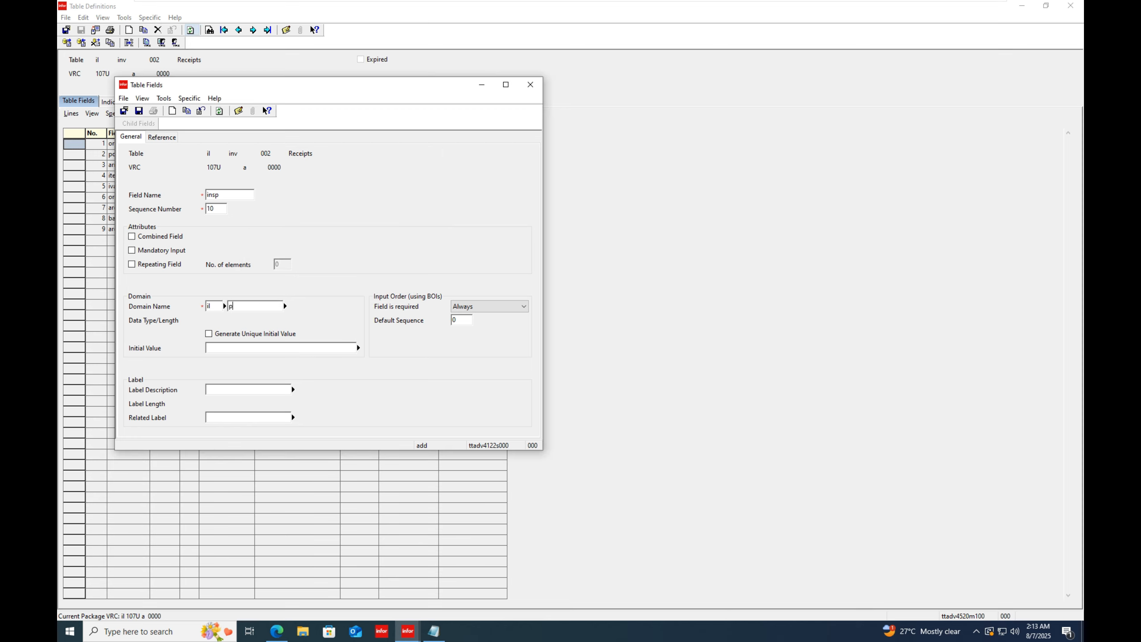
pyautogui.write('ack')
pyautogui.press('Tab')
pyautogui.hotkey('ctrl', 'b')
pyautogui.press('Return')
pyautogui.press('Tab')
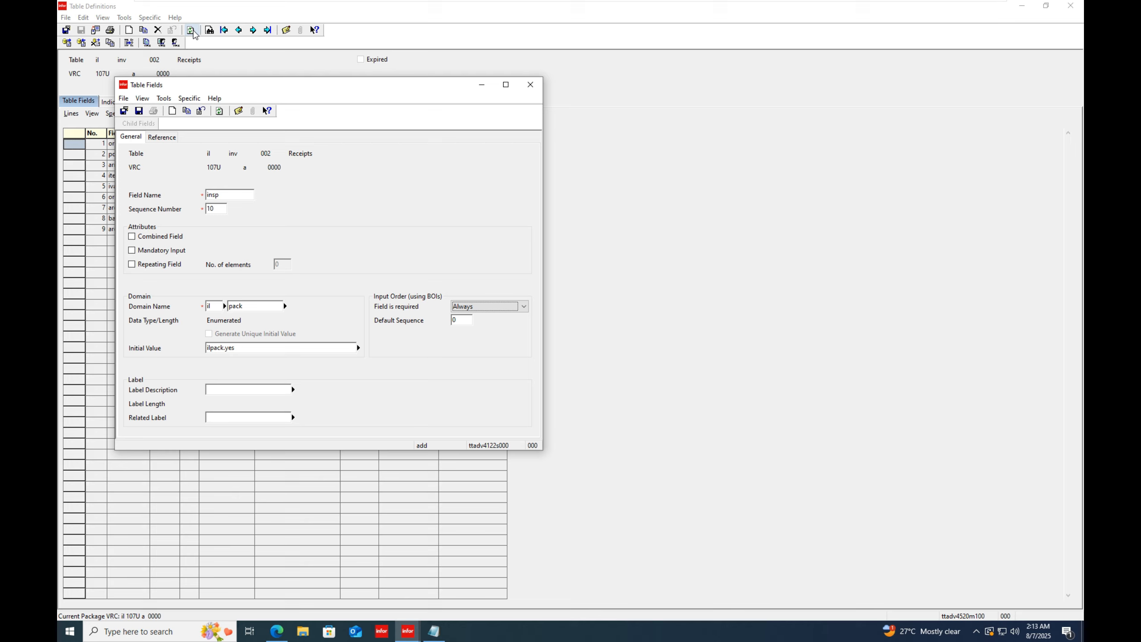
# - Set the insp field's label description to Inspection Done and save the field
pyautogui.press('Tab')
pyautogui.press('Tab')
pyautogui.write('Inspection Done')
pyautogui.hotkey('ctrl', 's')
pyautogui.click(193, 31)
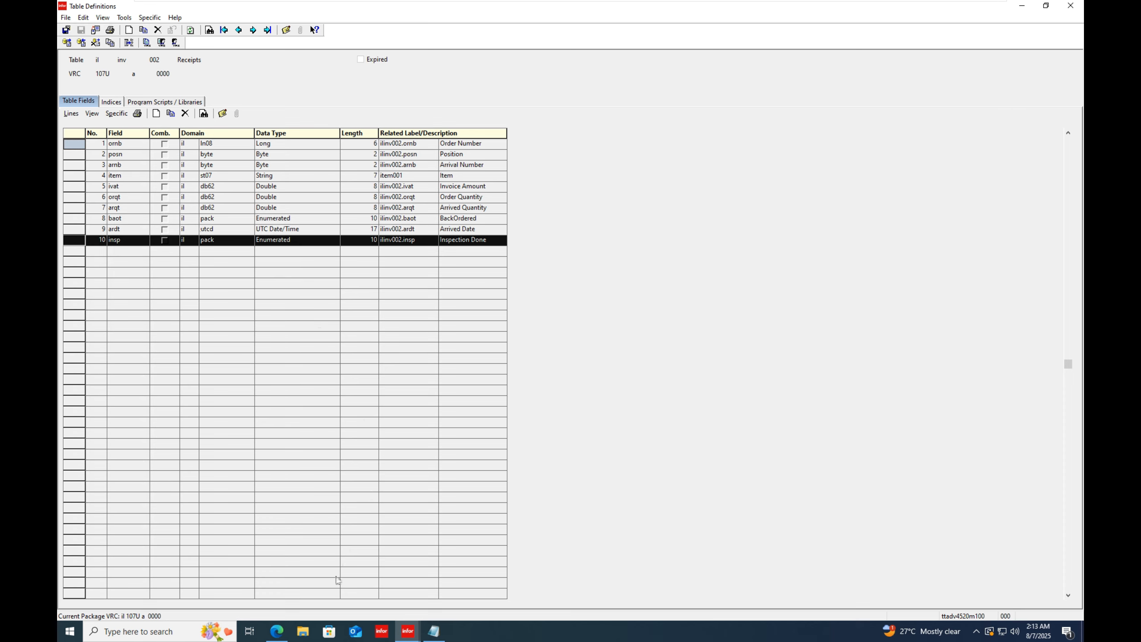
# - Check the Tax Amount row in the data model PDF and start an eleventh Receipts field named txam
pyautogui.click(277, 632)
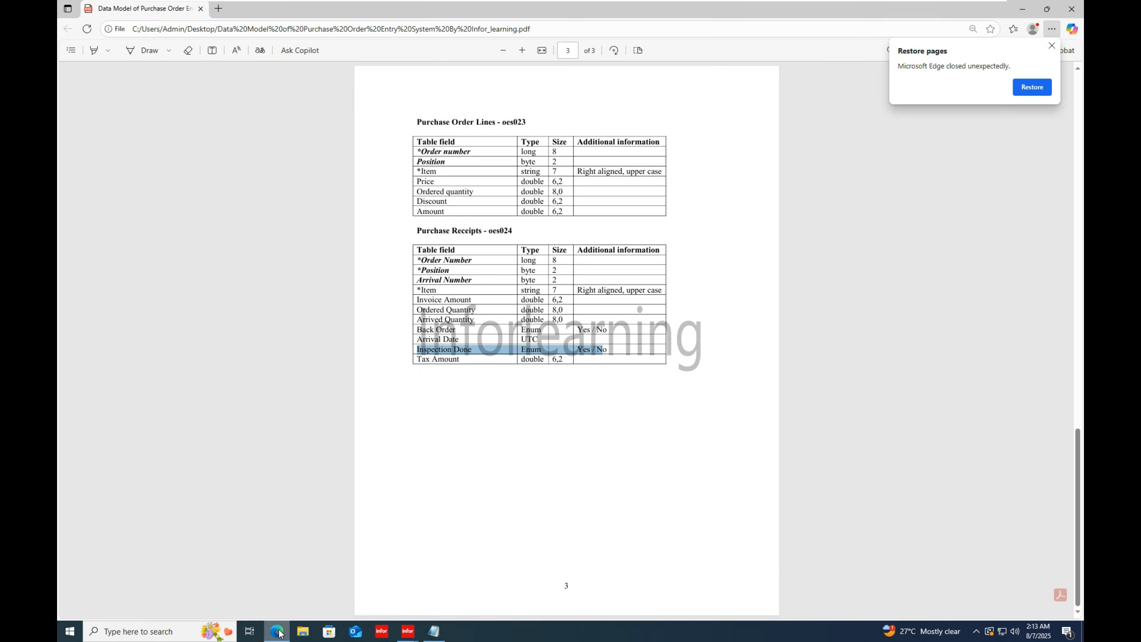
pyautogui.click(278, 632)
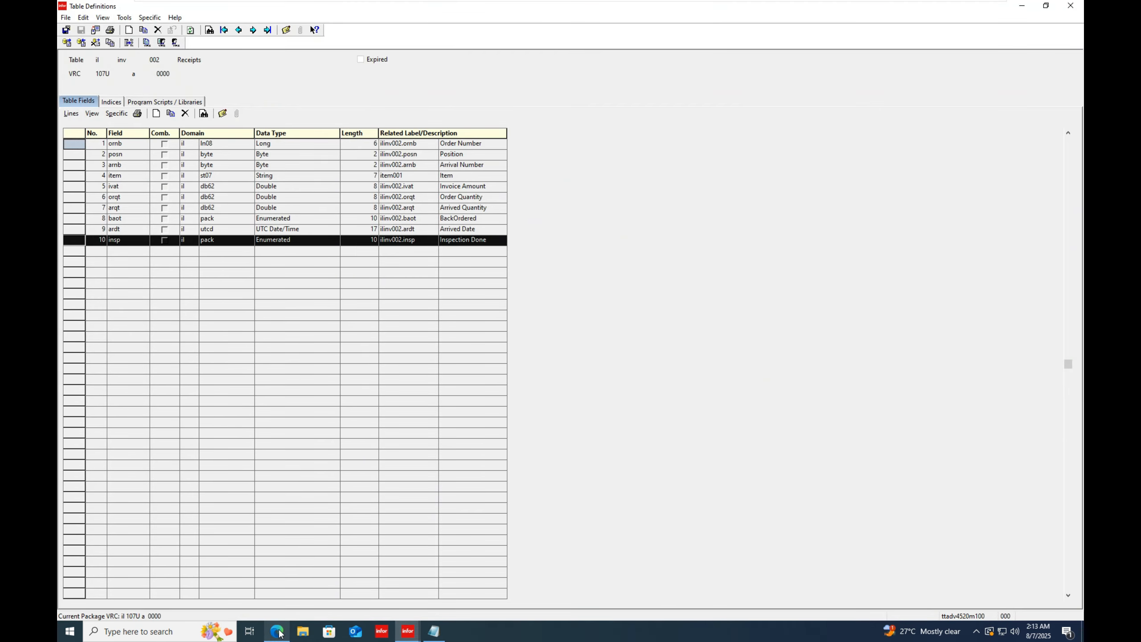
pyautogui.hotkey('ctrl', 'n')
pyautogui.write('t')
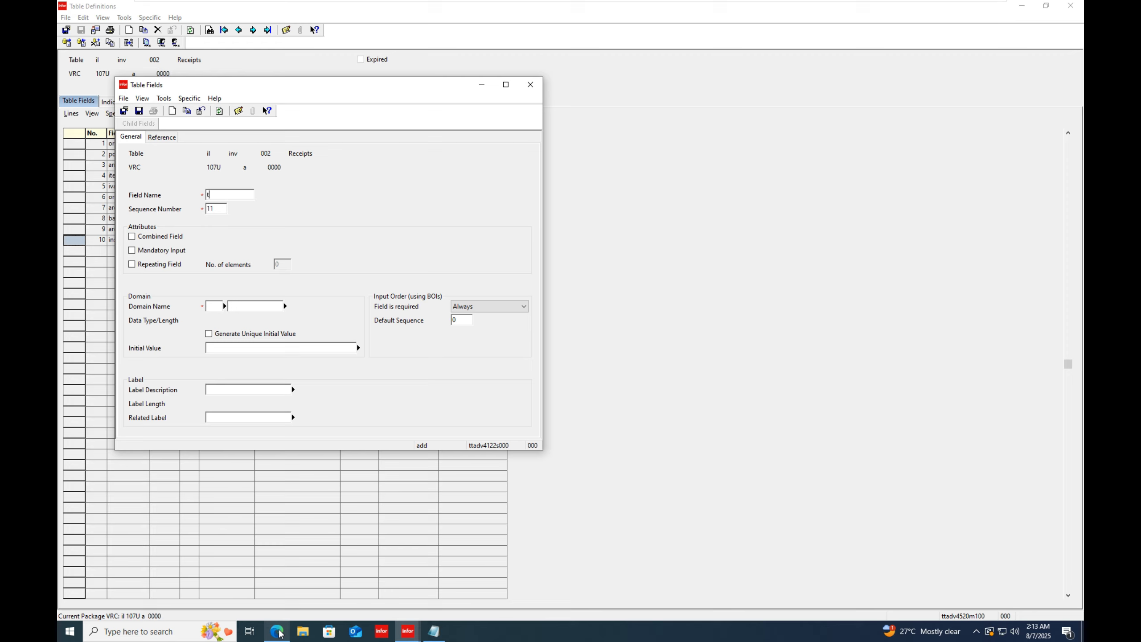
pyautogui.write('x')
pyautogui.write('at')
pyautogui.write('m')
pyautogui.press('Tab')
pyautogui.press('Tab')
pyautogui.press('Tab')
pyautogui.press('Tab')
pyautogui.press('Tab')
# - Assign domain db62 in package il to the txam field
pyautogui.write('db62')
pyautogui.press('Tab')
pyautogui.press('Tab')
pyautogui.press('Tab')
pyautogui.press('Tab')
# - Set the txam field's label description to Tax Amount, then save and close the field
pyautogui.write('Tac')
pyautogui.press('BackSpace')
pyautogui.write('x Amoun')
pyautogui.hotkey('ctrl', 's')
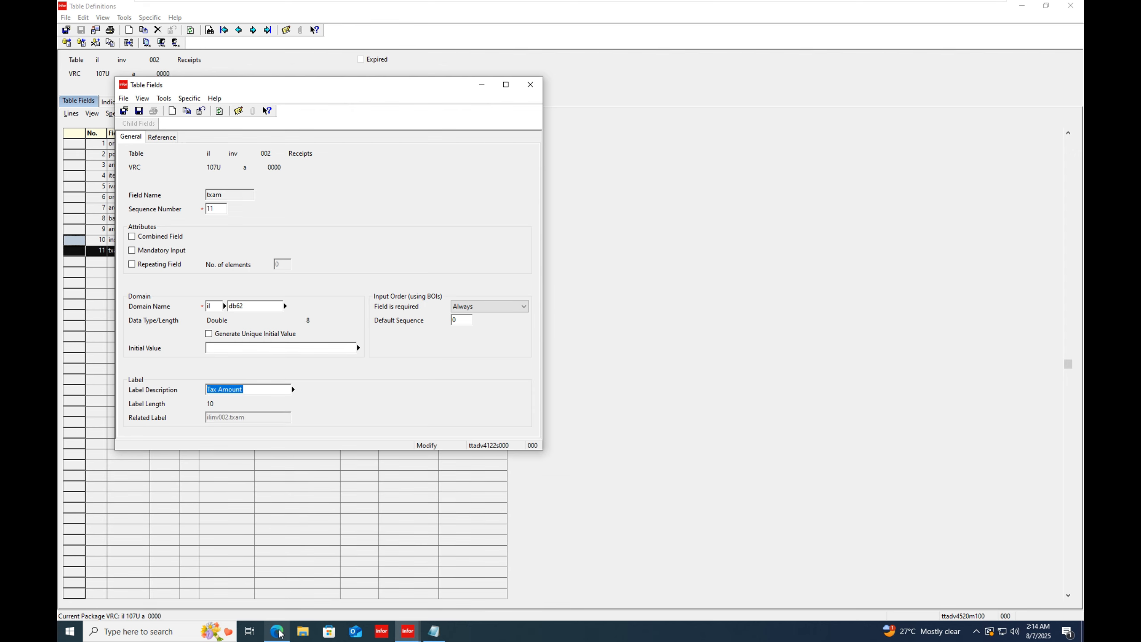
pyautogui.hotkey('alt', 'F4')
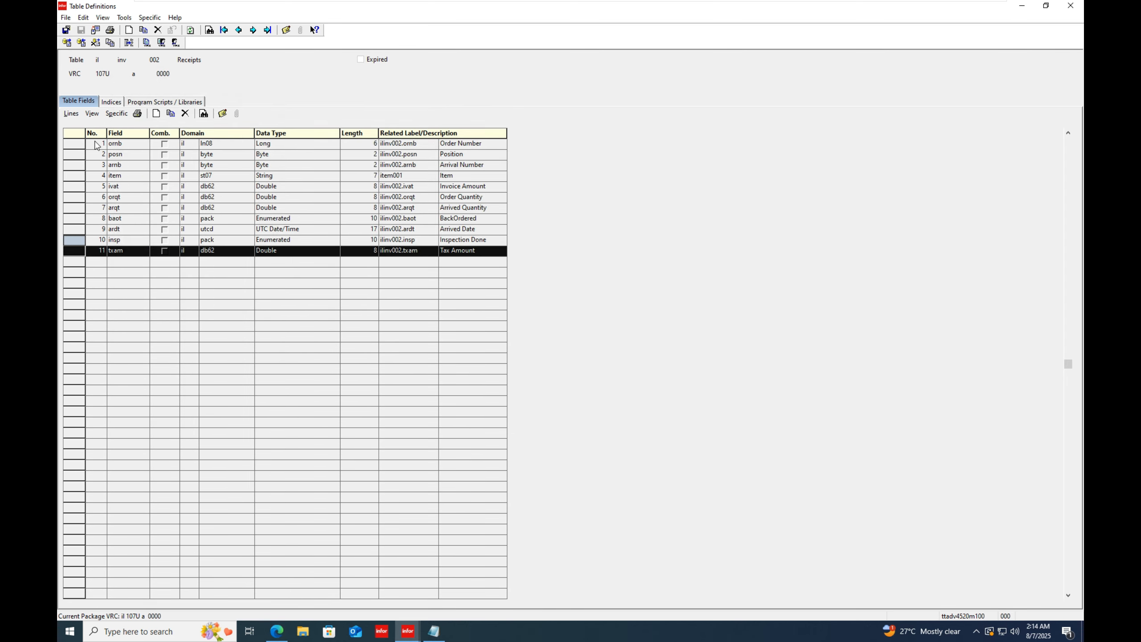
# - Start index 1 for the Receipts table with ornb as its first index part
pyautogui.click(111, 101)
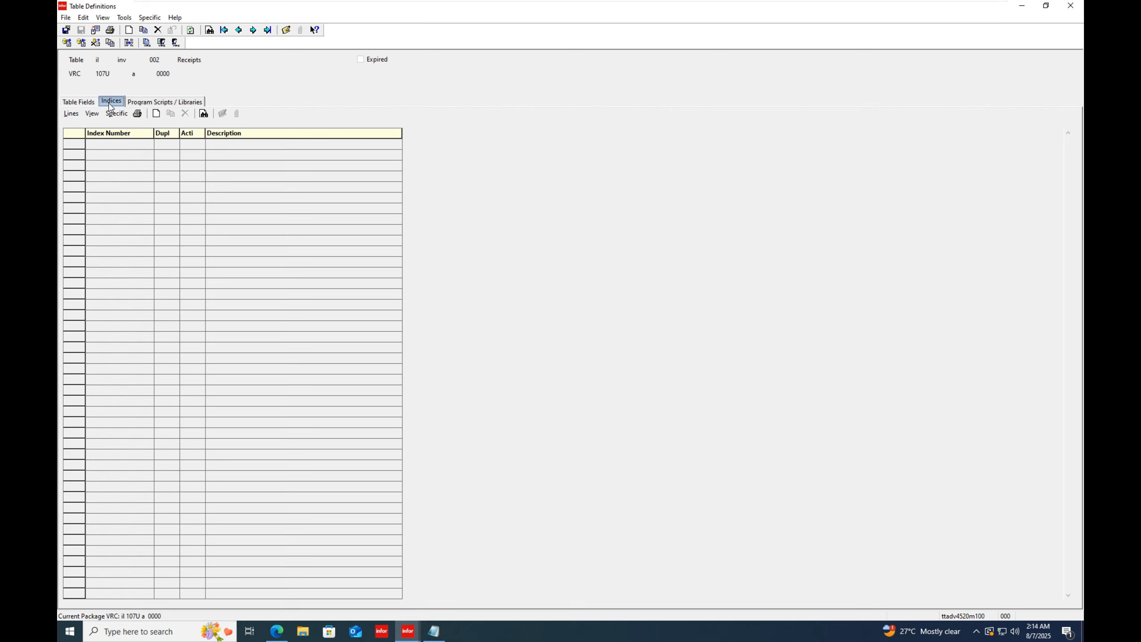
pyautogui.doubleClick(114, 147)
pyautogui.press('Tab')
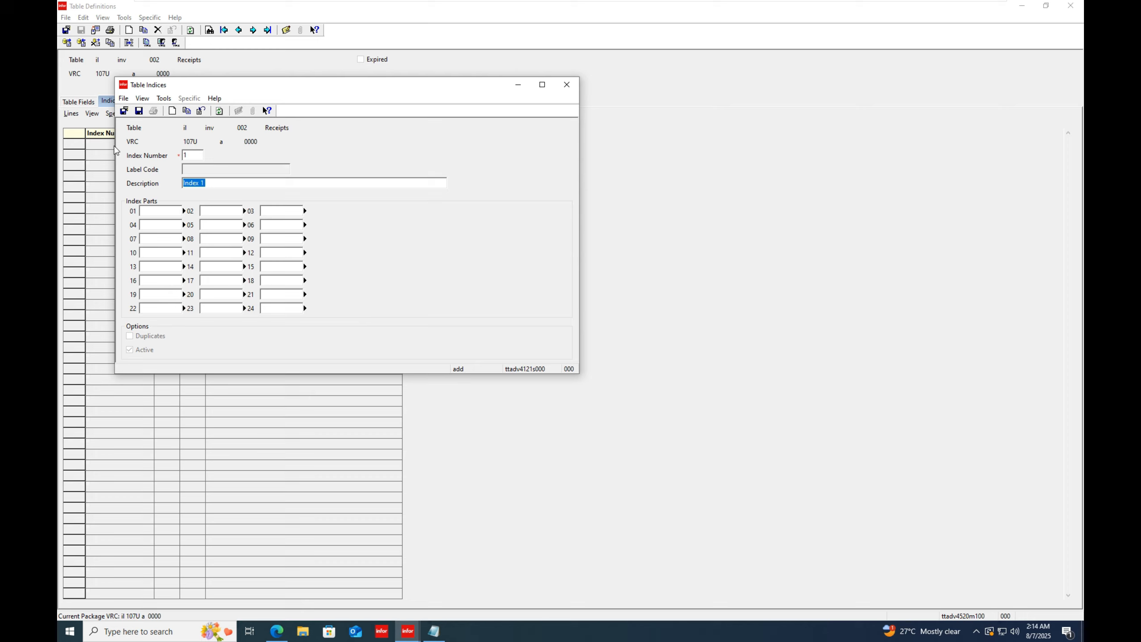
pyautogui.press('Tab')
pyautogui.write('ORNb')
# - Set the description of Receipts index 1 to Order Number and save the index
pyautogui.click(220, 182)
pyautogui.write('Order Number')
pyautogui.hotkey('ctrl', 's')
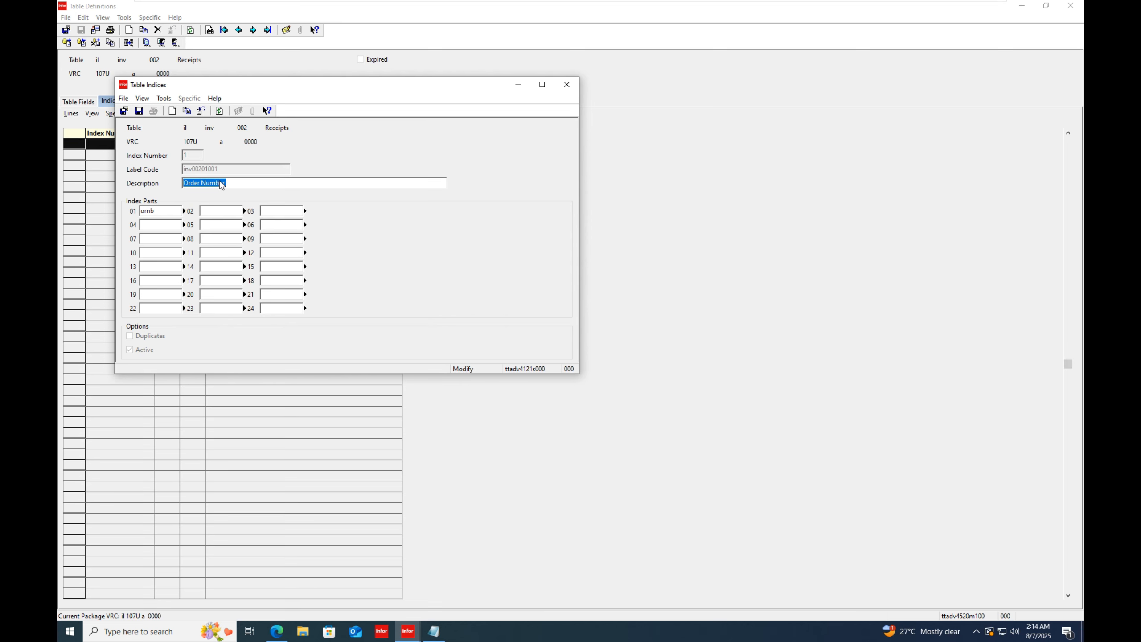
# - Close the Receipts index and table definition and select the Purchase Order Header table in the table list
pyautogui.hotkey('alt', 'F4')
pyautogui.hotkey('alt', 'F4')
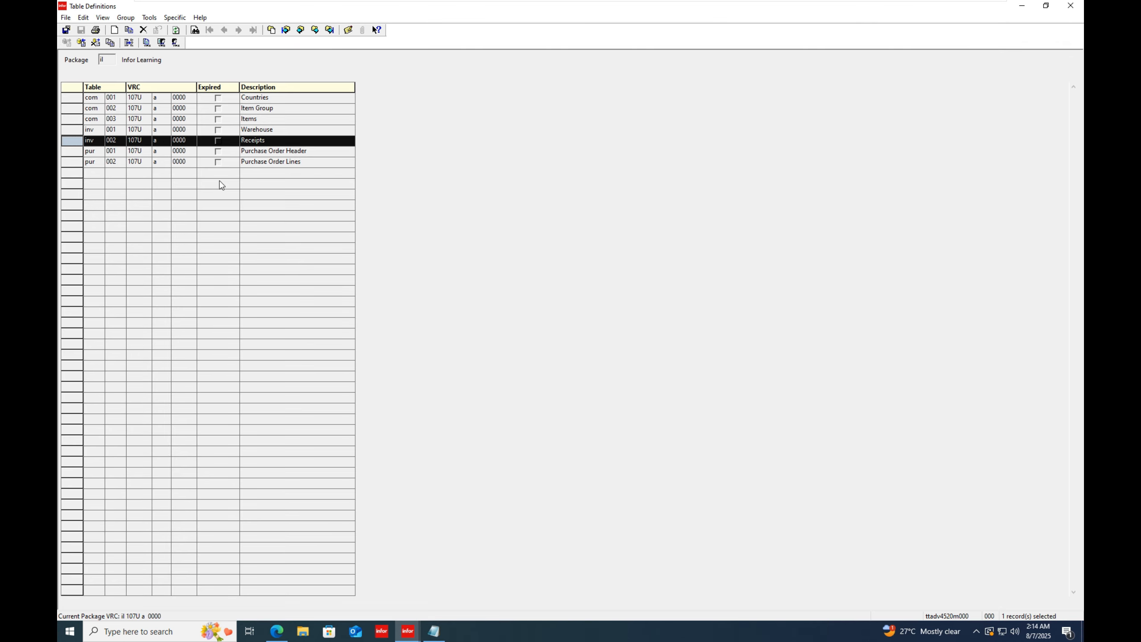
pyautogui.click(279, 149)
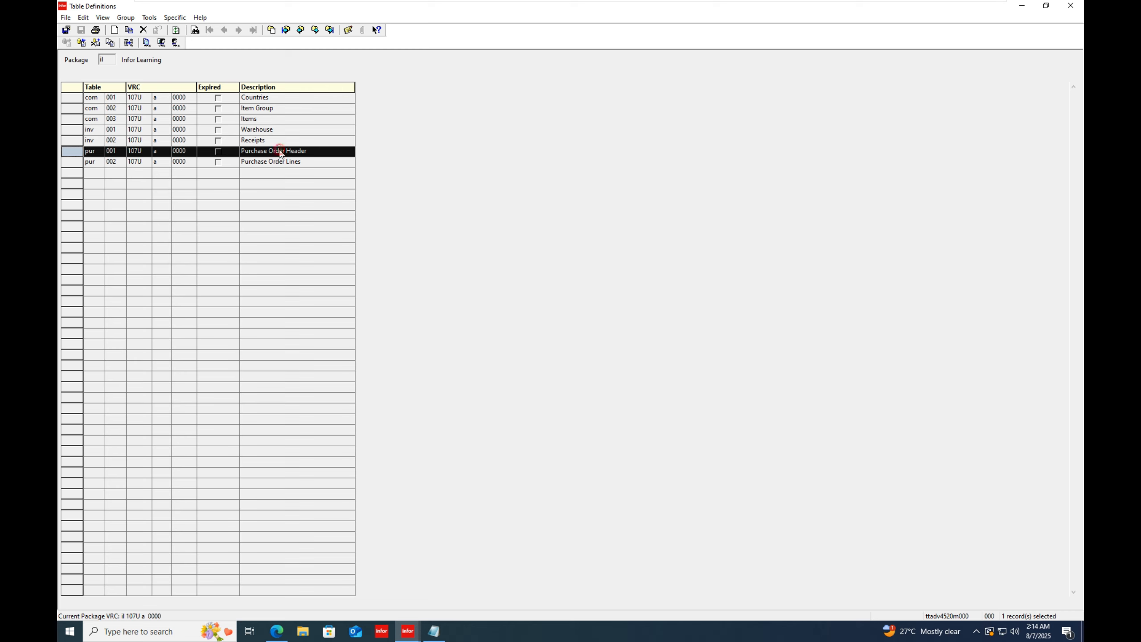
# - Open the Purchase Order Header table definition and check its field list in the data model PDF in Edge
pyautogui.doubleClick(280, 154)
pyautogui.click(438, 62)
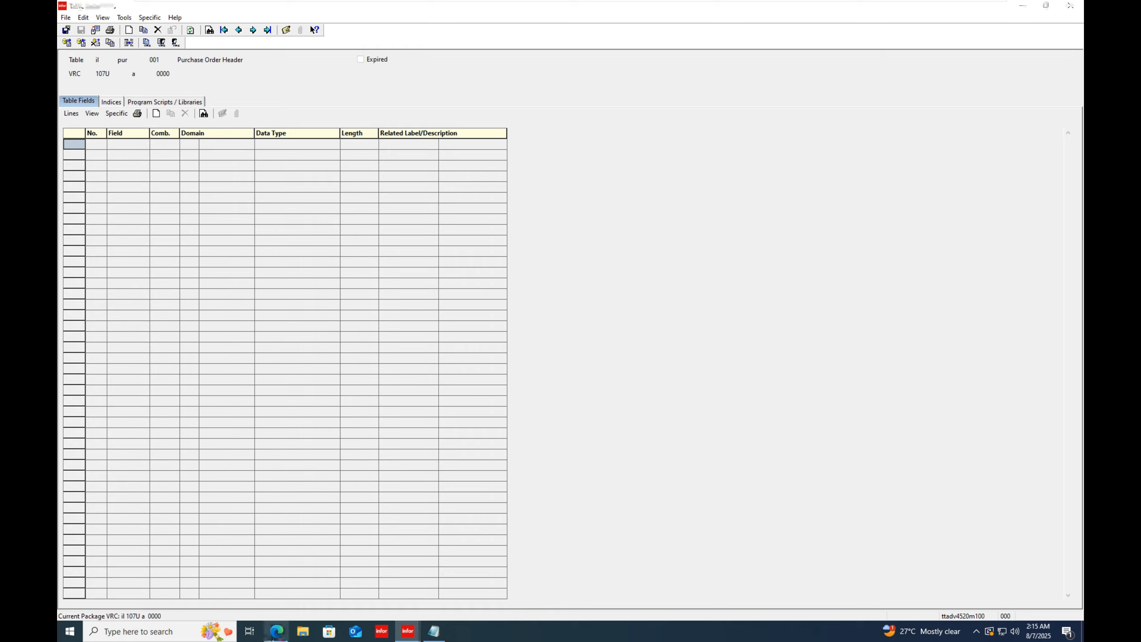
pyautogui.click(277, 631)
pyautogui.scroll(9, 520, 349)
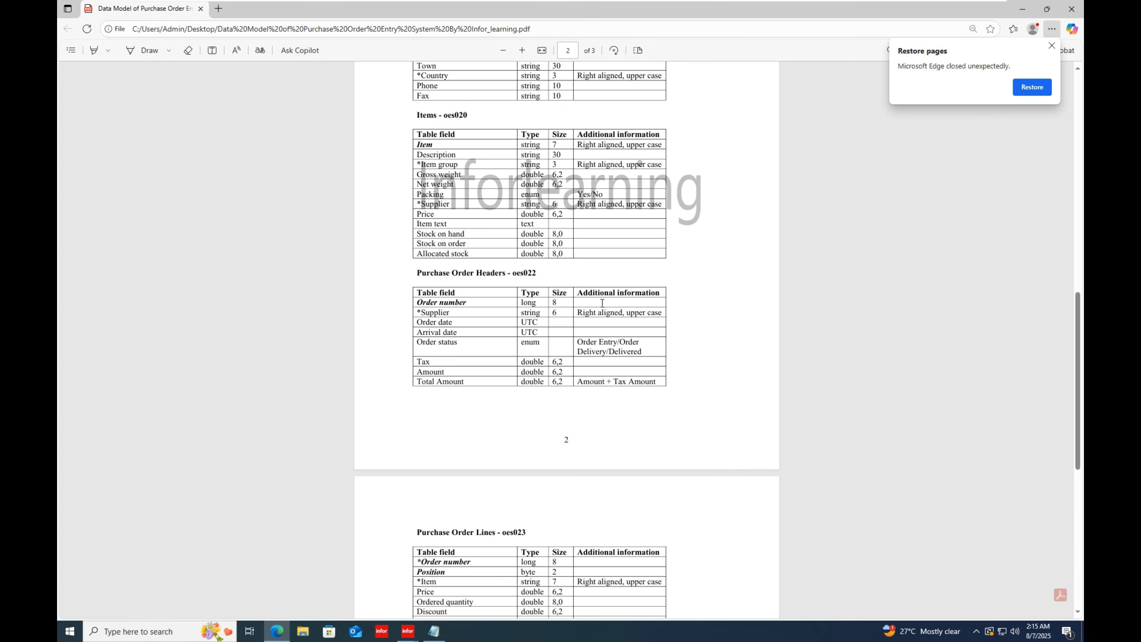
pyautogui.scroll(1, 977, 63)
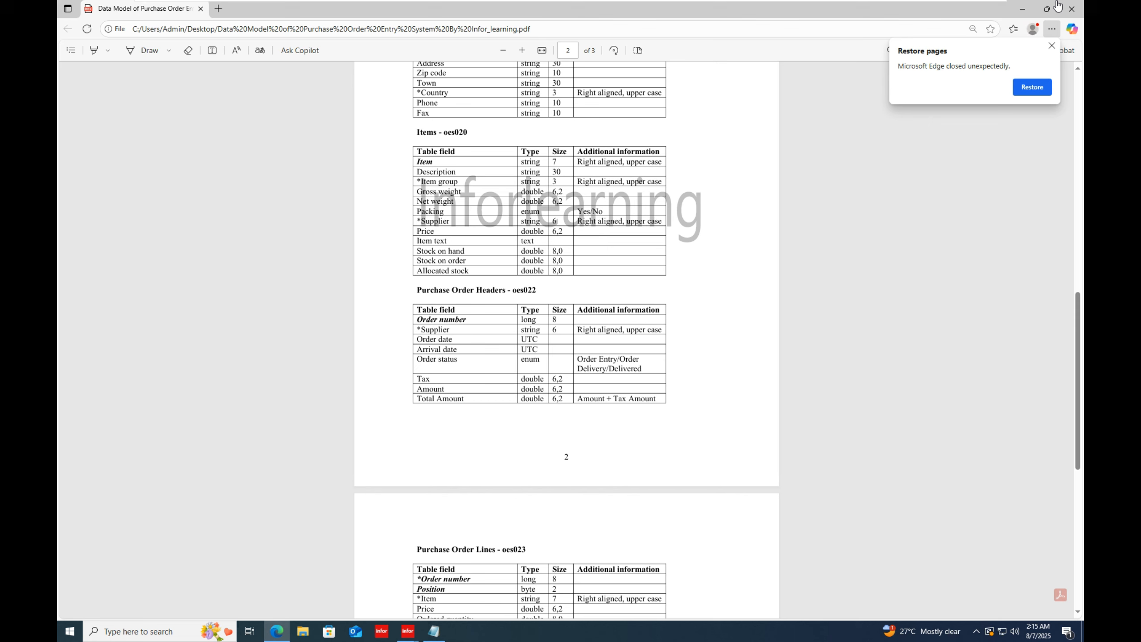
pyautogui.click(1022, 7)
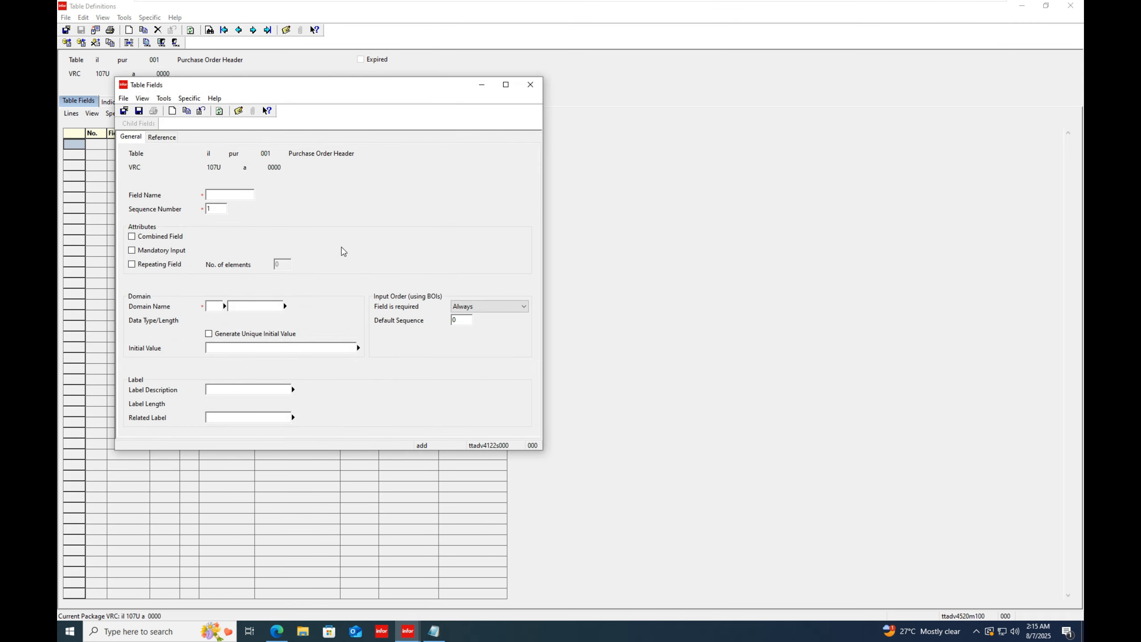
# - Define the first Purchase Order Header field as ornb with domain ln08 in package il
pyautogui.write('ornb')
pyautogui.press('Tab')
# - Look up the label Order Number for the ornb field, assign related label ilinv002.ornb, and save the field
pyautogui.press('Tab')
pyautogui.write('ln08')
pyautogui.press('Tab')
pyautogui.press('Tab')
pyautogui.press('Tab')
pyautogui.press('Tab')
pyautogui.press('Tab')
pyautogui.write('Order Number')
pyautogui.press('Tab')
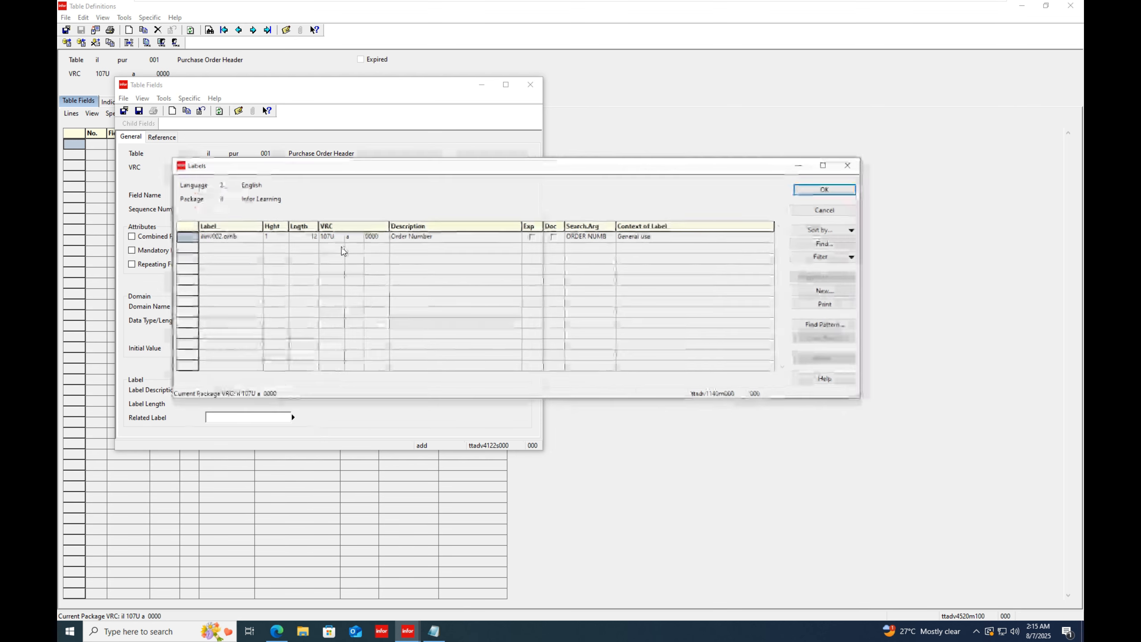
pyautogui.press('Return')
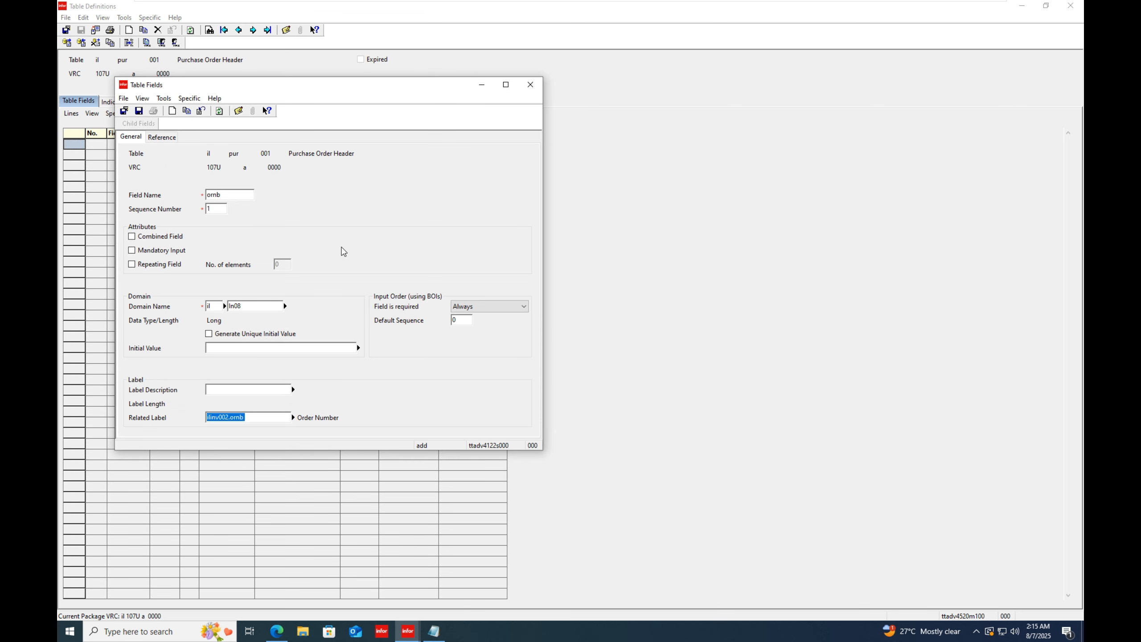
pyautogui.hotkey('ctrl', 's')
# - Add a second field named supp with domain il st07, consulting the Purchase Order Headers section of the data model PDF
pyautogui.hotkey('ctrl', 'n')
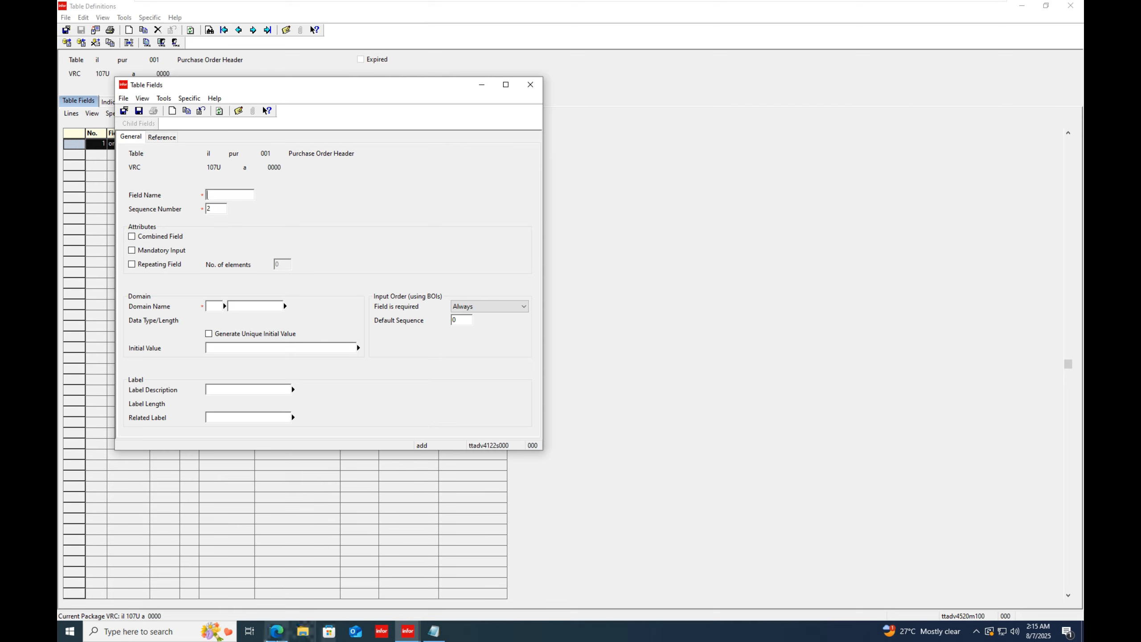
pyautogui.click(277, 638)
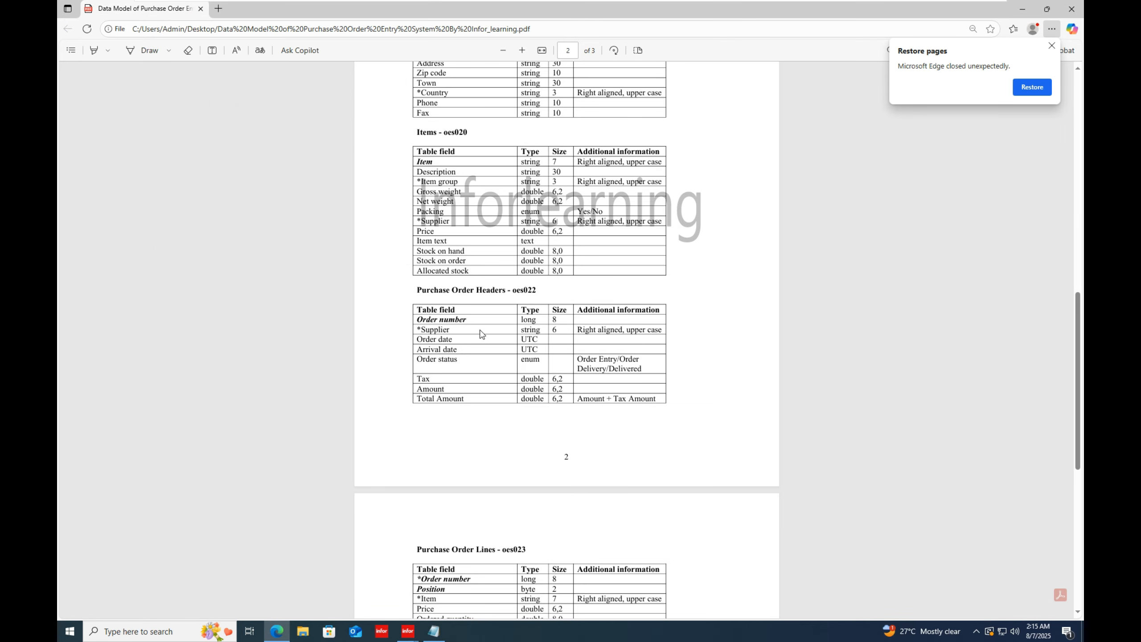
pyautogui.click(1027, 9)
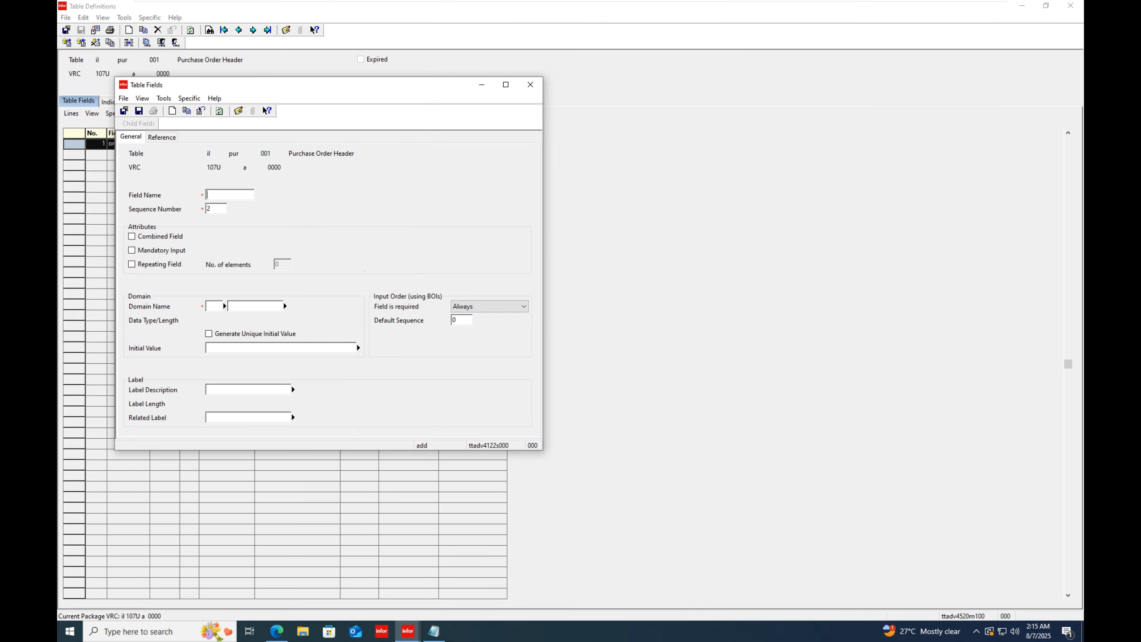
pyautogui.write('supp')
pyautogui.press('Tab')
pyautogui.press('Tab')
pyautogui.press('Tab')
pyautogui.press('Tab')
pyautogui.press('Tab')
pyautogui.write('s')
pyautogui.press('BackSpace')
pyautogui.write('ilst07')
# - Look up the label Supplier for the supp field, assign related label ilcom003.supp, then save and close the field
pyautogui.press('Tab')
pyautogui.press('Tab')
pyautogui.press('Tab')
pyautogui.press('Tab')
pyautogui.press('Tab')
pyautogui.write('Supplier')
pyautogui.press('Tab')
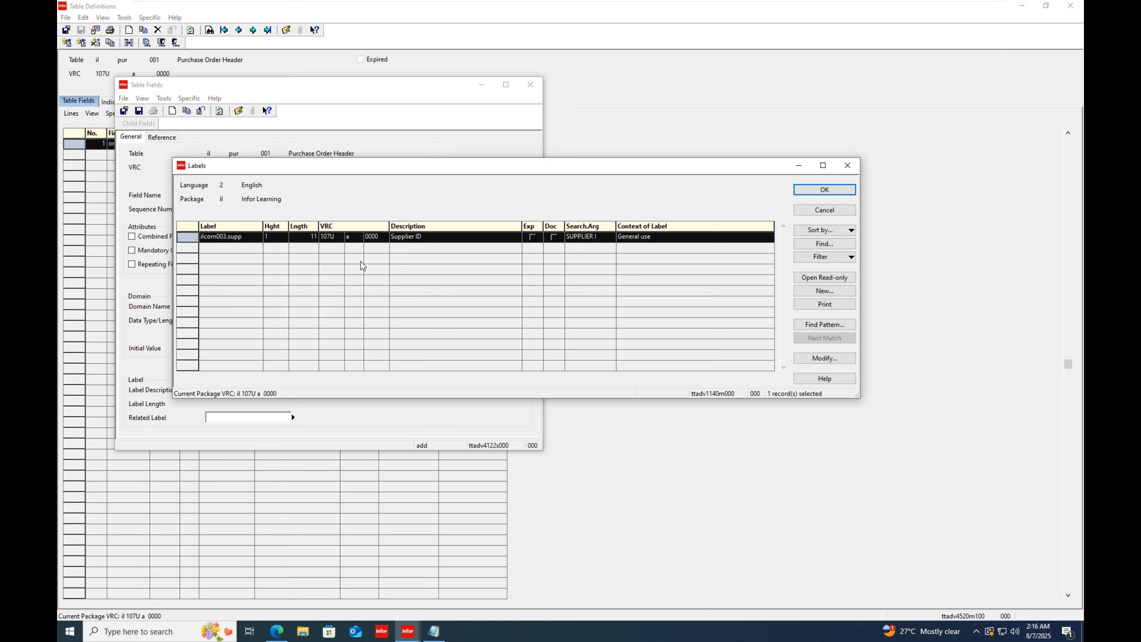
pyautogui.press('Return')
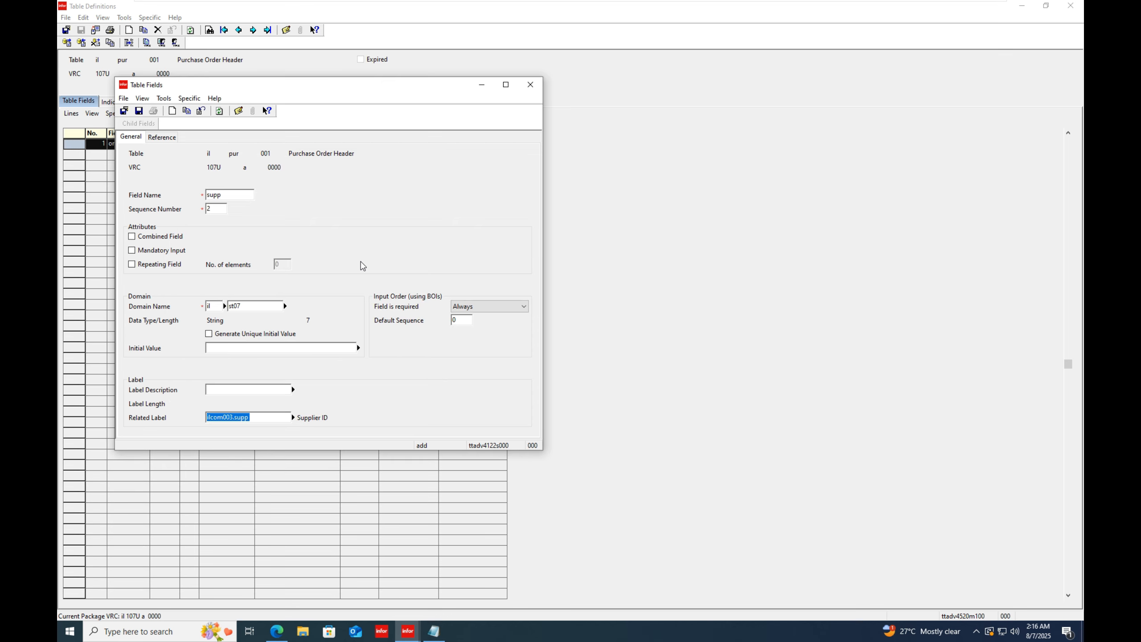
pyautogui.hotkey('ctrl', 's')
pyautogui.hotkey('alt', 'F4')
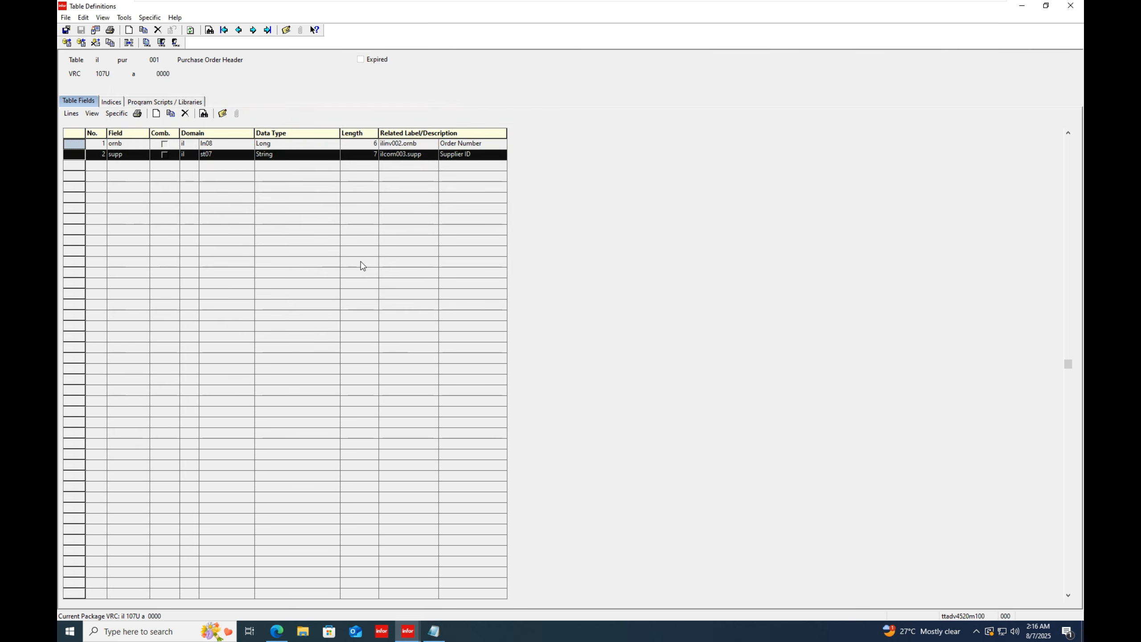
# - Start a third Purchase Order Header field and switch to the data model PDF in Edge to check its specification
pyautogui.hotkey('ctrl', 'n')
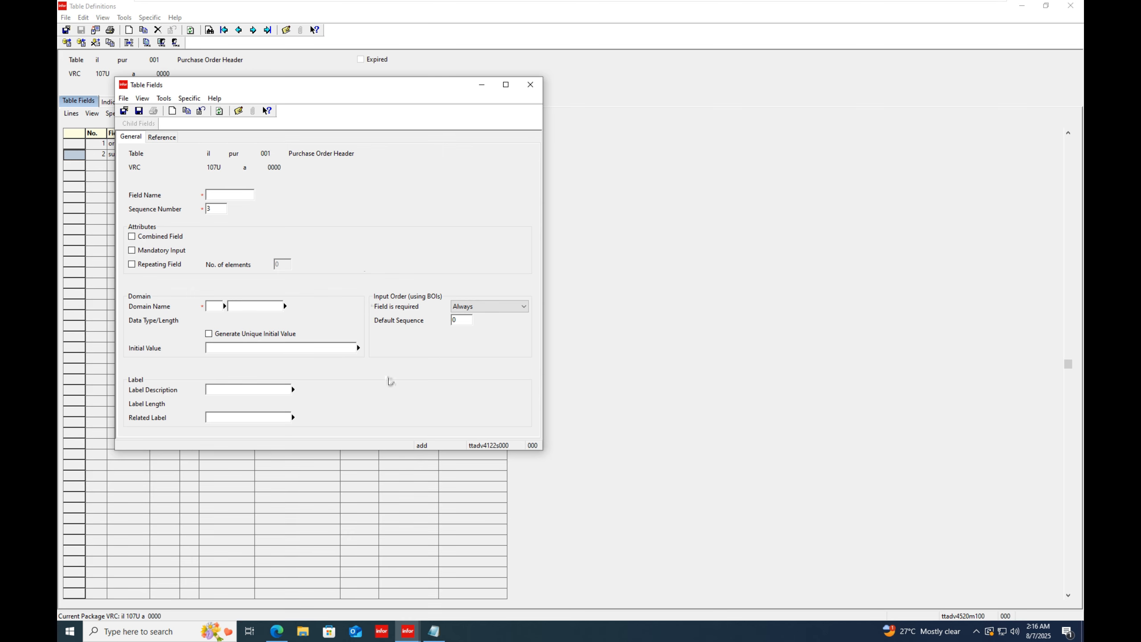
pyautogui.click(277, 632)
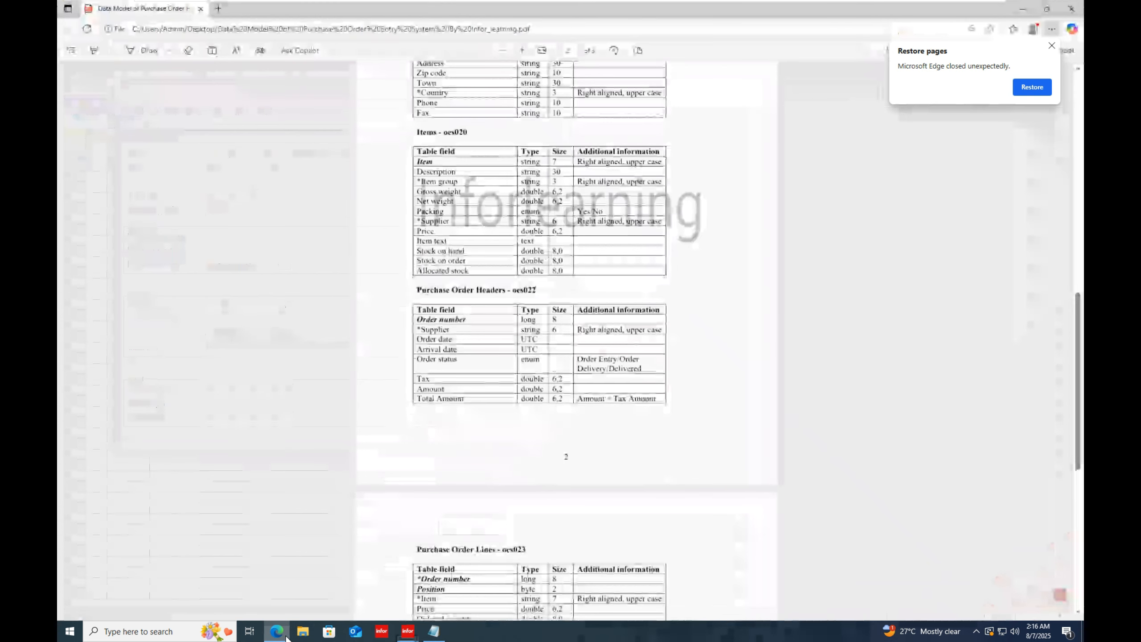
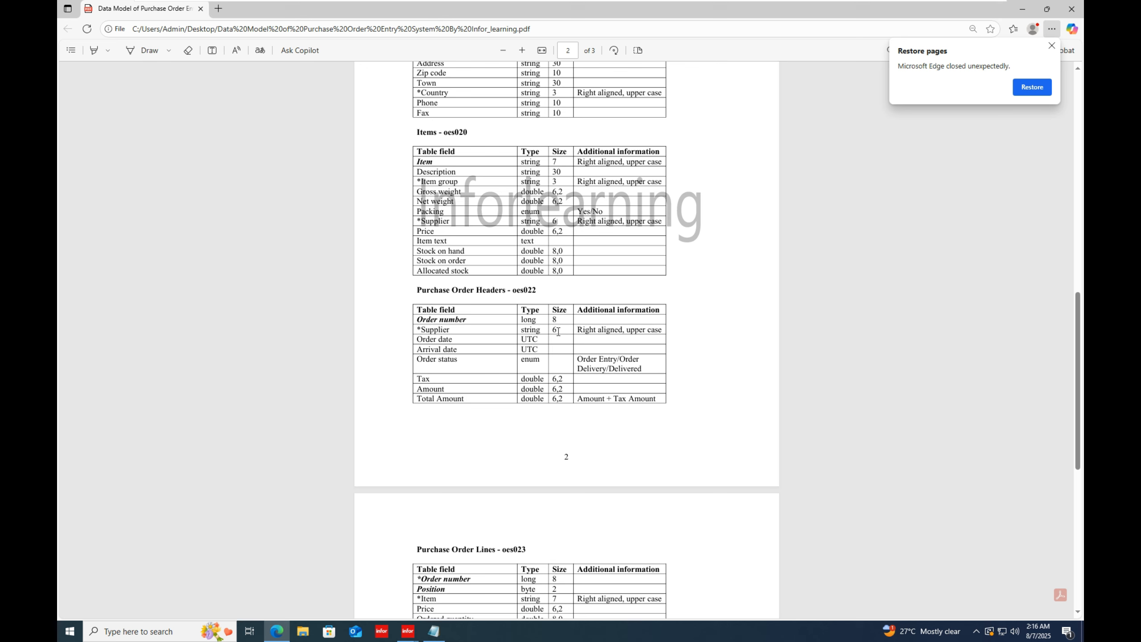
# - Switch back to Infor LN, close the blank field form, and delete the supp field from the Purchase Order Header table
pyautogui.click(1022, 9)
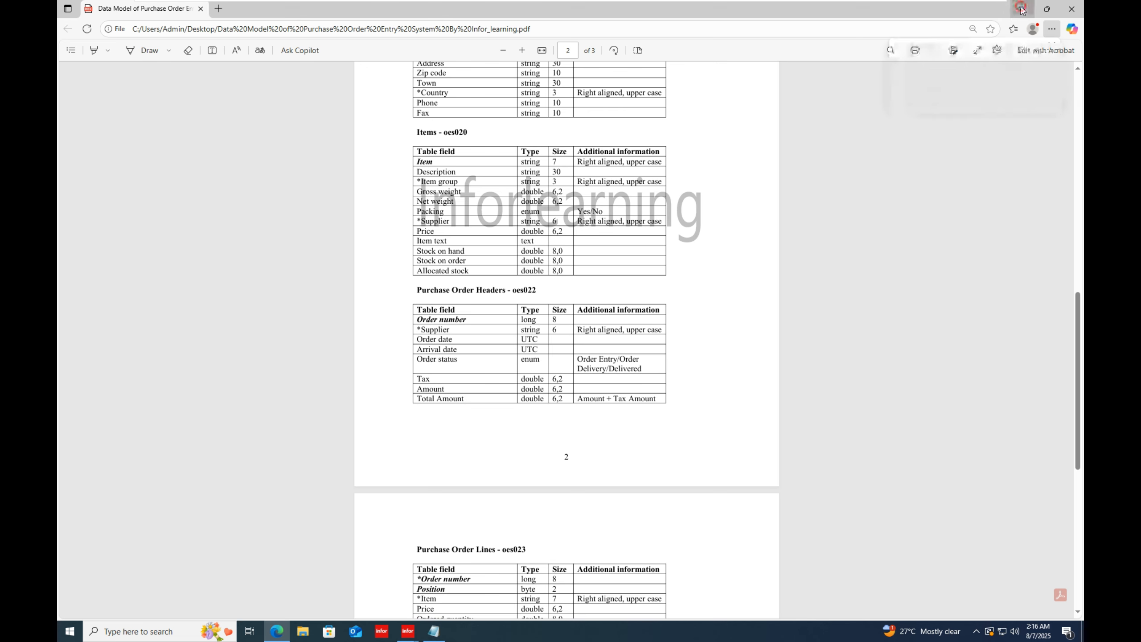
pyautogui.click(530, 85)
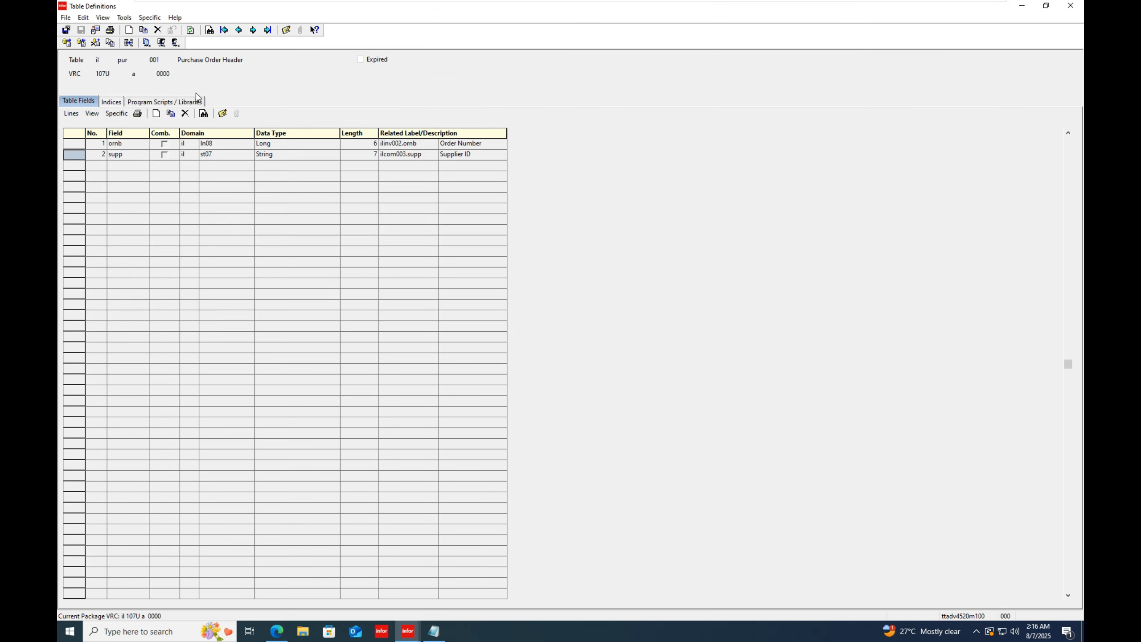
pyautogui.click(307, 154)
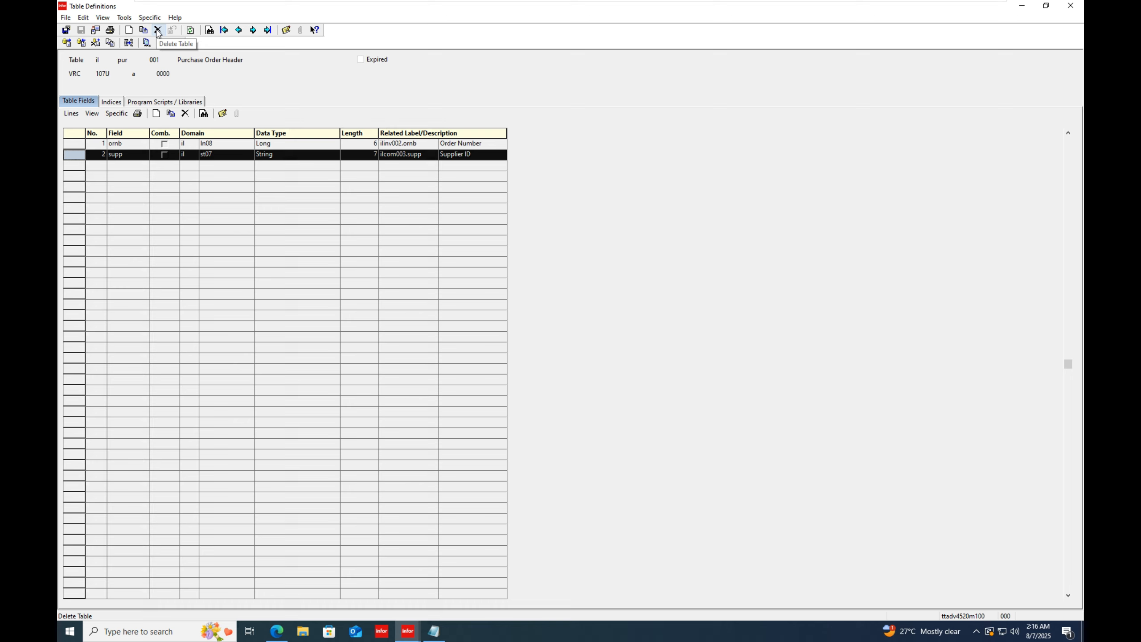
pyautogui.click(186, 119)
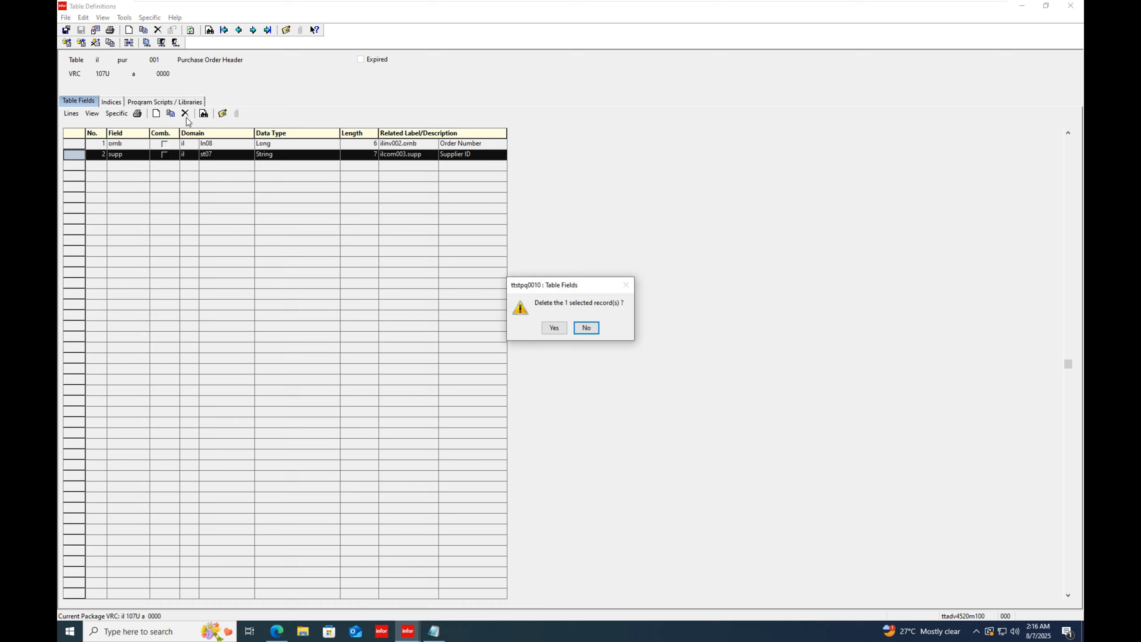
pyautogui.click(564, 329)
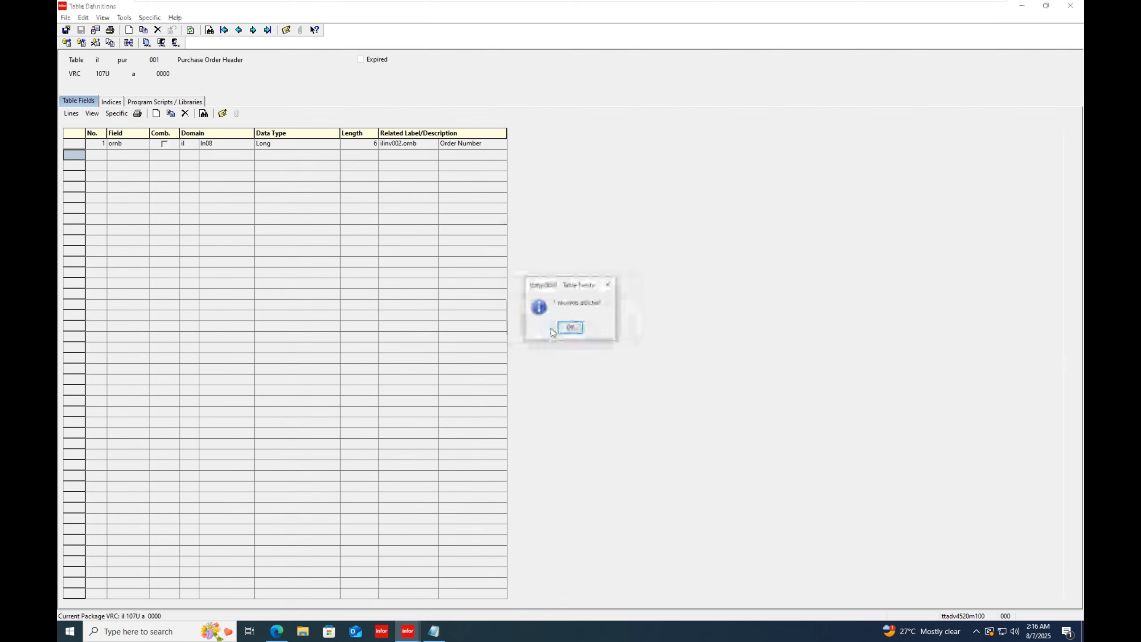
pyautogui.click(560, 329)
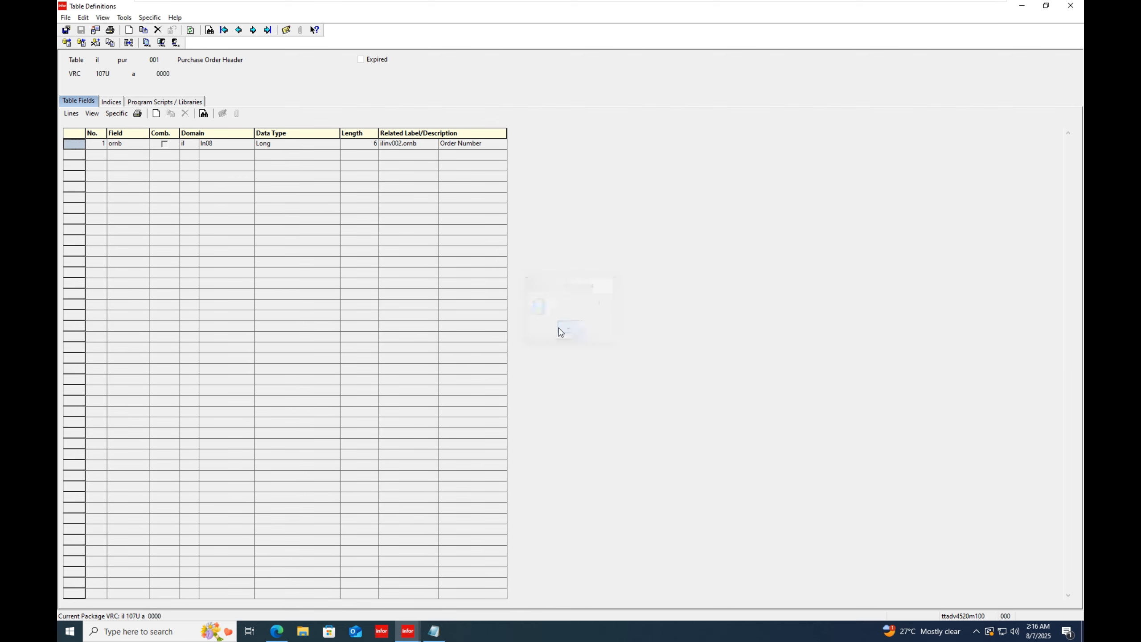
# - Add a new second field named supp with domain il st06 to the Purchase Order Header table
pyautogui.hotkey('ctrl', 'n')
pyautogui.write('supp')
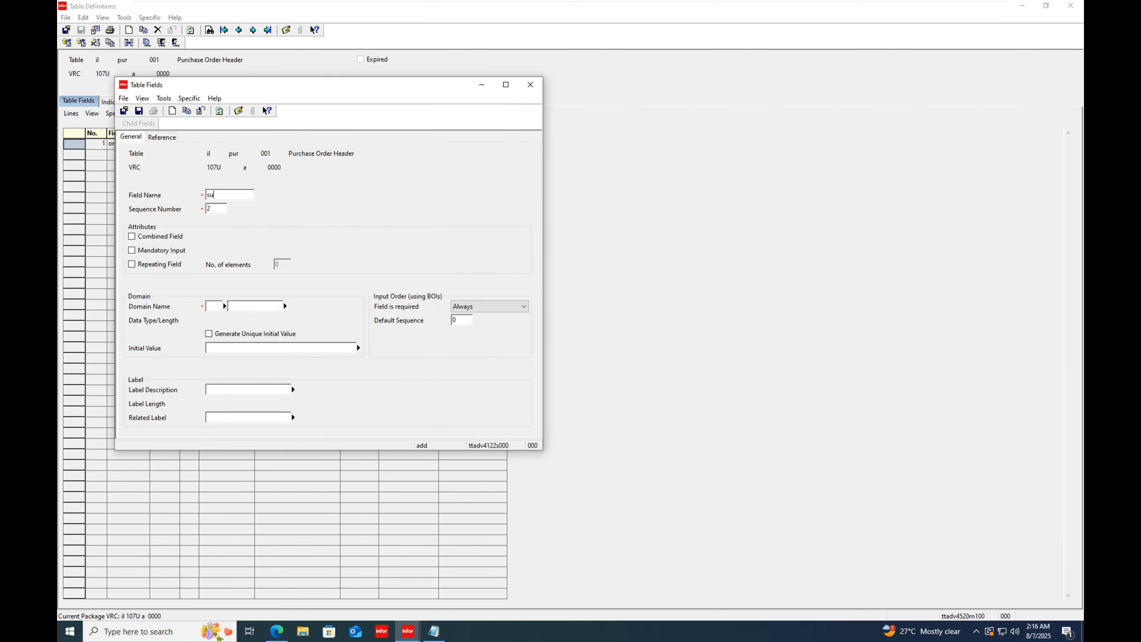
pyautogui.press('Tab')
pyautogui.press('Tab')
# - Look up the Supplier label for the supp field, assign related label ilcom003.supp, and save the field
pyautogui.press('Tab')
pyautogui.press('Tab')
pyautogui.press('Tab')
pyautogui.write('ilst06')
pyautogui.press('Tab')
pyautogui.press('Tab')
pyautogui.press('Tab')
pyautogui.press('Tab')
pyautogui.press('Tab')
pyautogui.write('S')
pyautogui.write('pplier')
pyautogui.press('Tab')
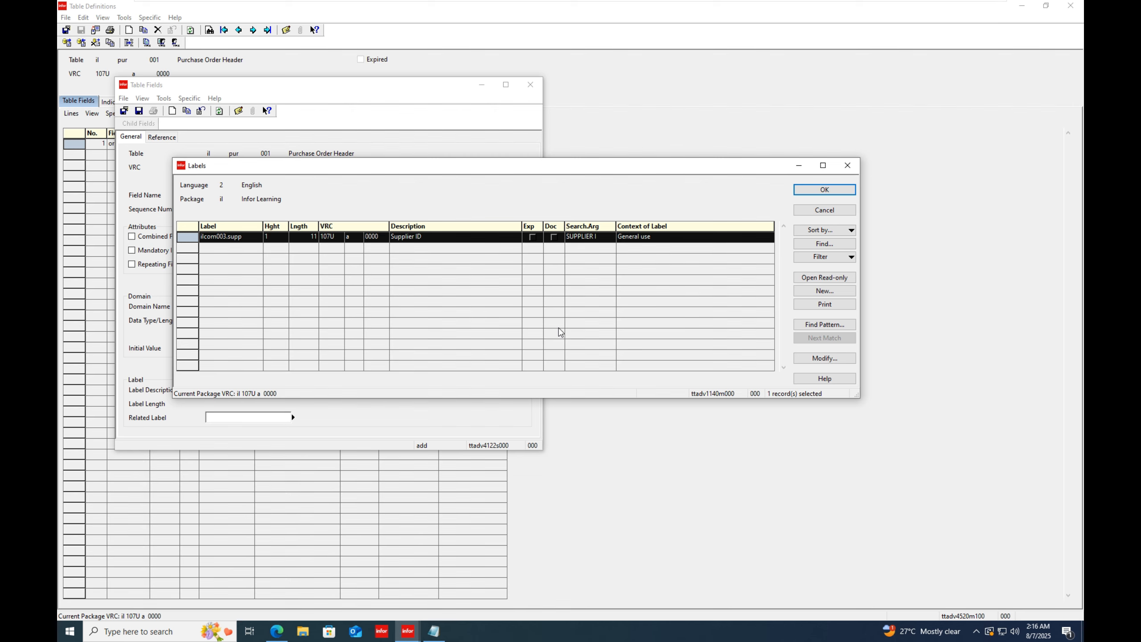
pyautogui.press('Return')
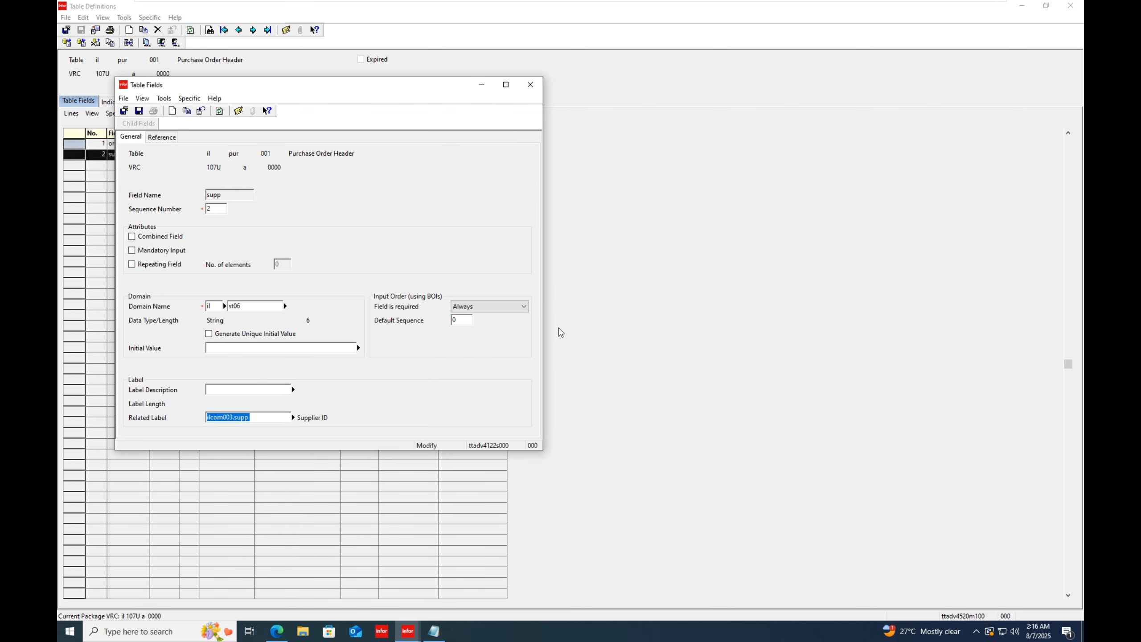
# - Check the Purchase Order Headers section of the data model PDF and add a third field named ordt with domain il utcd
pyautogui.click(283, 633)
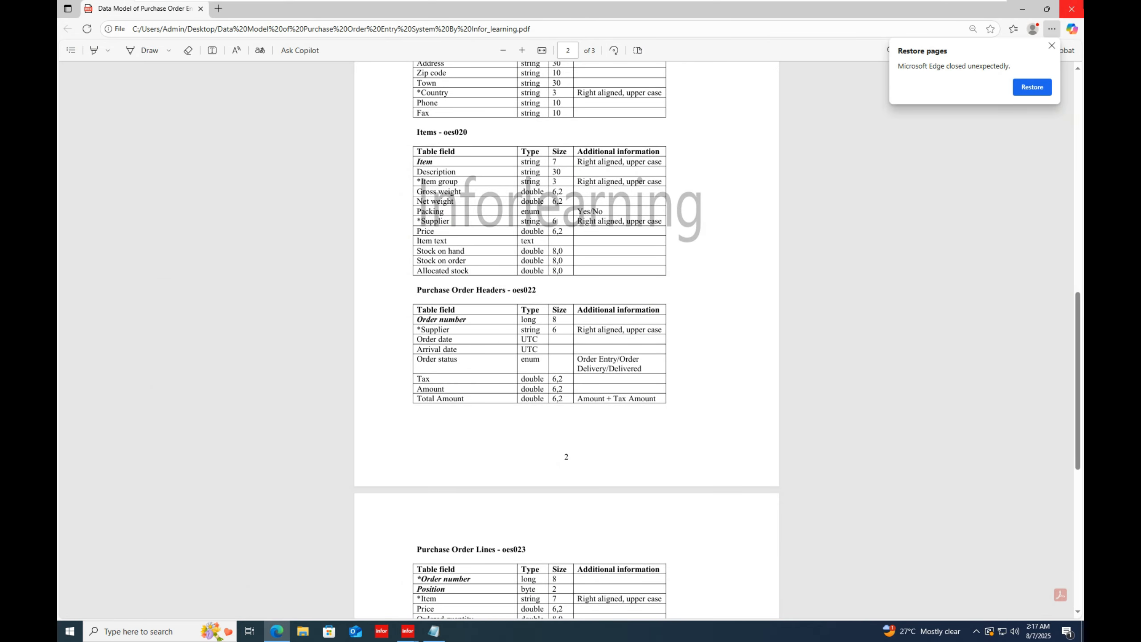
pyautogui.click(1024, 13)
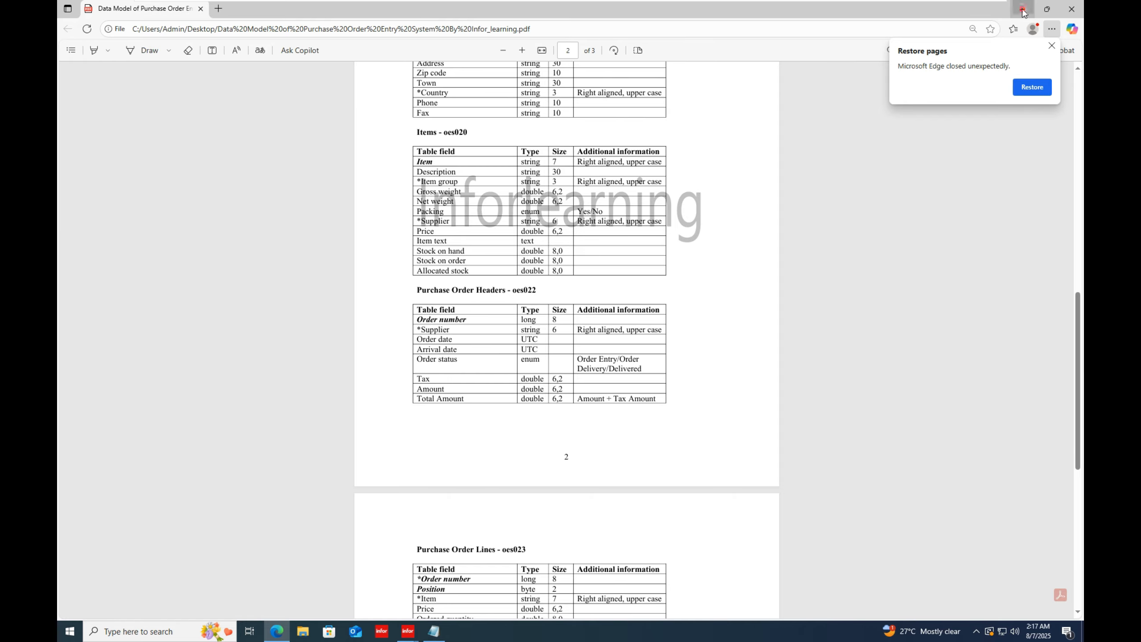
pyautogui.write('ordt')
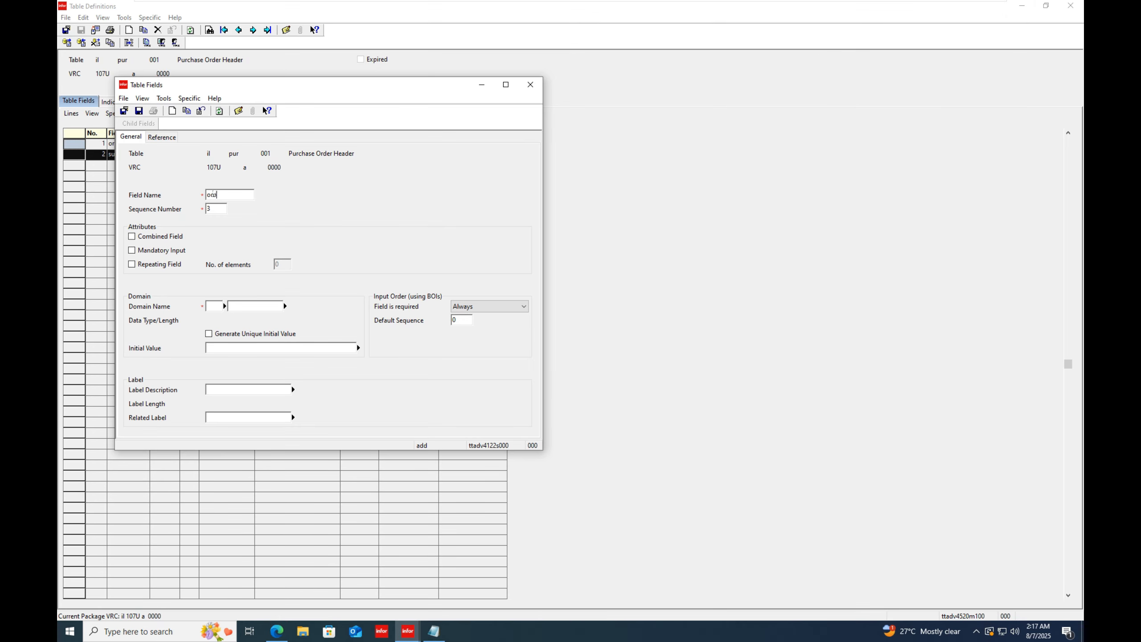
pyautogui.press('Tab')
pyautogui.press('Tab')
pyautogui.press('Tab')
pyautogui.press('Tab')
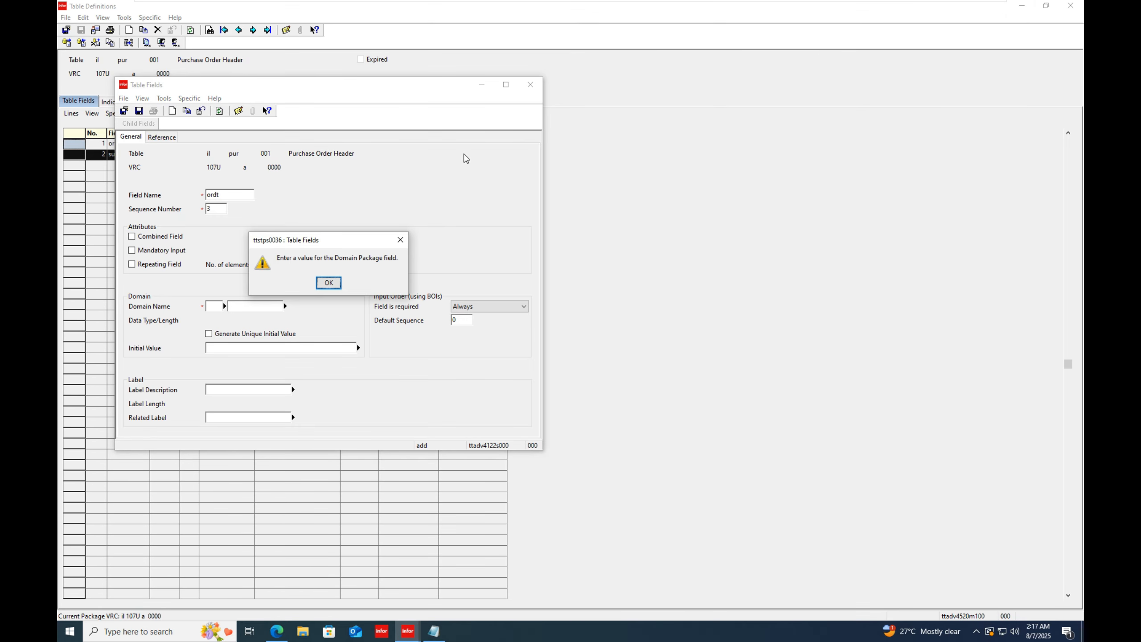
pyautogui.press('Return')
pyautogui.write('il')
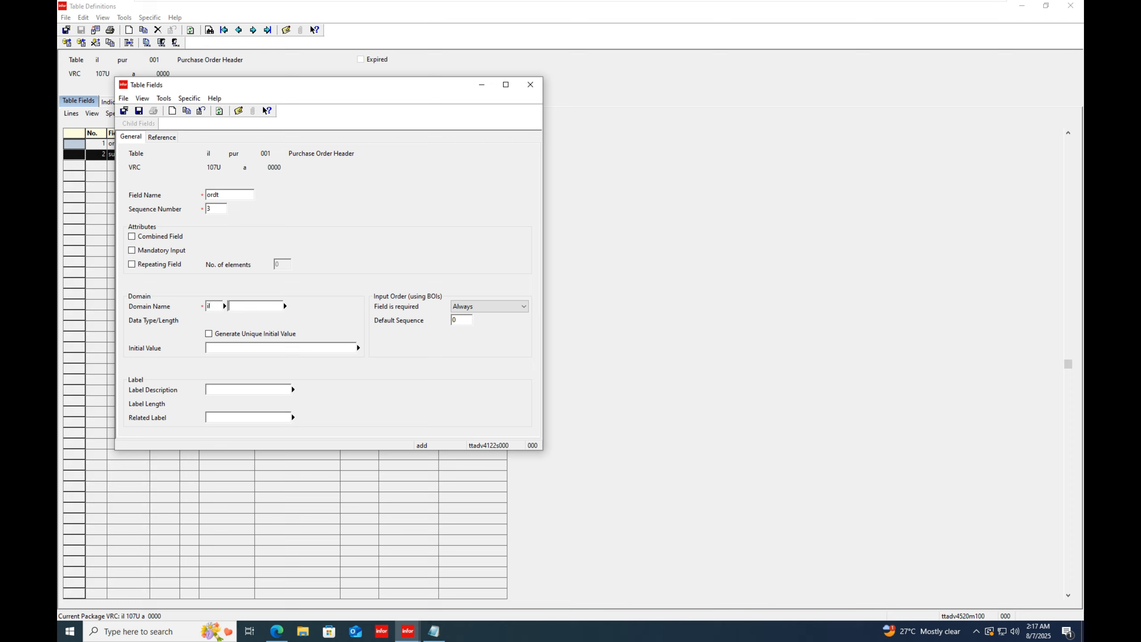
pyautogui.write('utcd')
# - Set the ordt field's label description to Order Date and save the field
pyautogui.press('Tab')
pyautogui.press('Tab')
pyautogui.press('Tab')
pyautogui.press('Tab')
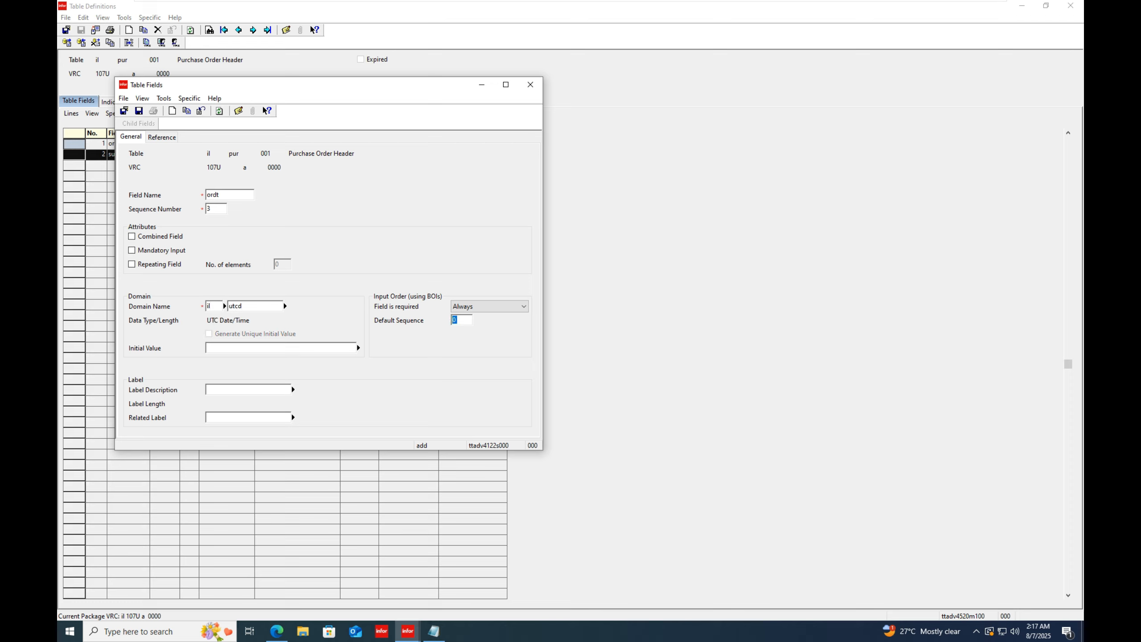
pyautogui.write('Order Date')
pyautogui.hotkey('ctrl', 's')
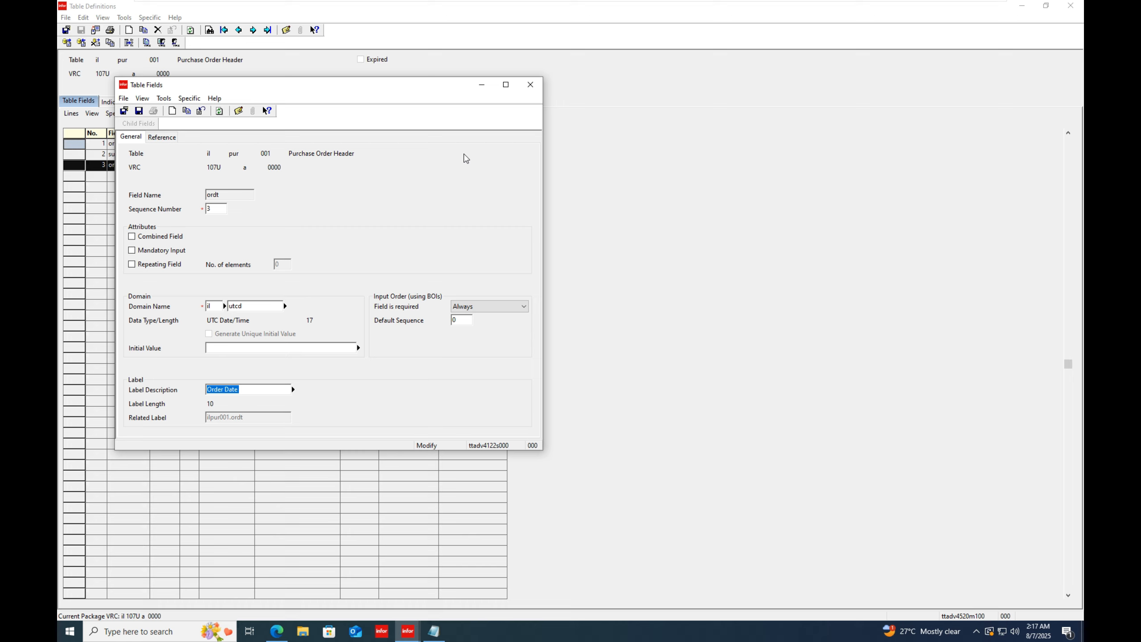
# - Add a fourth field named ardt with domain il utcd to the Purchase Order Header table
pyautogui.hotkey('ctrl', 'n')
pyautogui.write('ar')
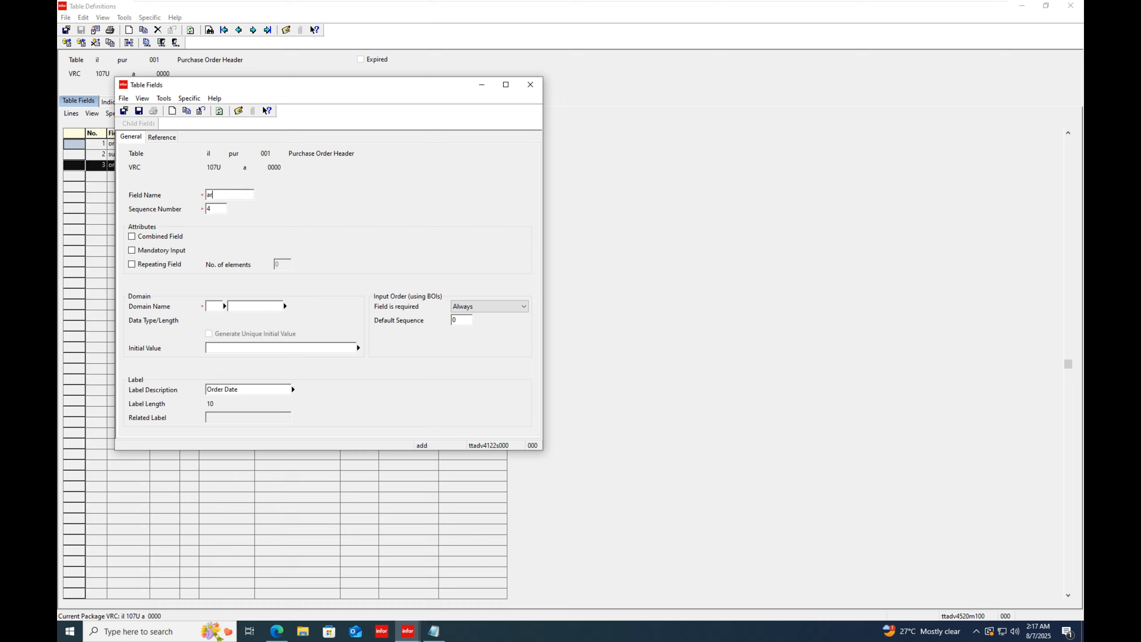
pyautogui.write('dt')
pyautogui.press('Tab')
pyautogui.press('Tab')
pyautogui.press('Tab')
pyautogui.press('Tab')
pyautogui.press('Tab')
pyautogui.press('Return')
pyautogui.write('il')
pyautogui.click(212, 194)
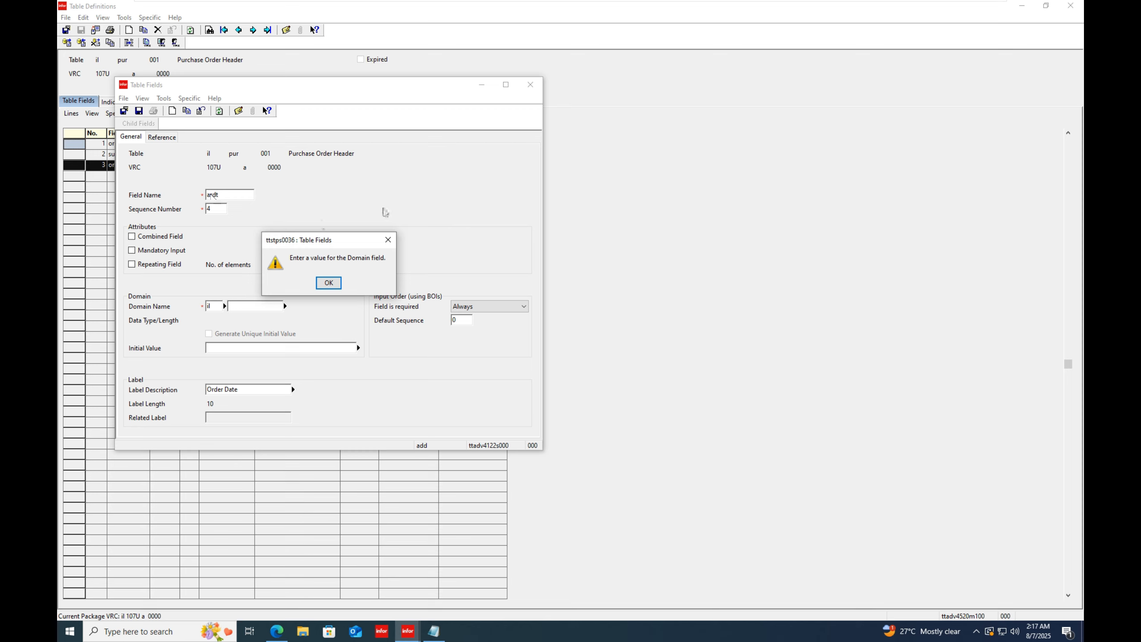
pyautogui.press('Return')
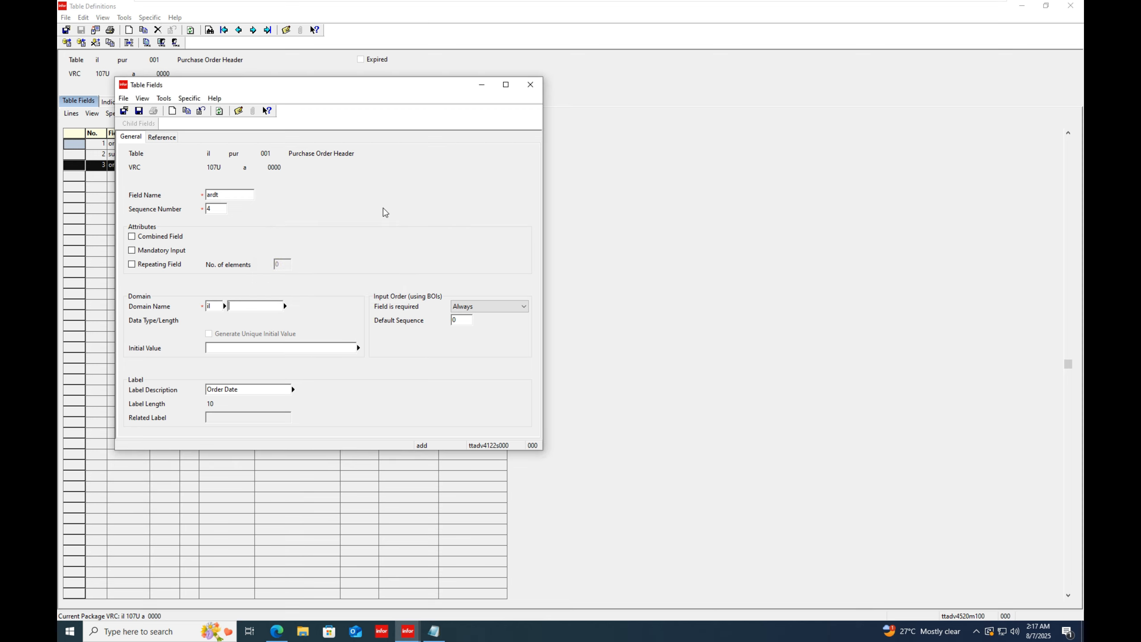
pyautogui.write('utsc')
# - Set the ardt field's label description to Arrival Date, then save and close the field
pyautogui.press('Tab')
pyautogui.press('Tab')
pyautogui.press('Tab')
pyautogui.write('Arrival Date')
pyautogui.hotkey('ctrl', 's')
pyautogui.hotkey('alt', 'F4')
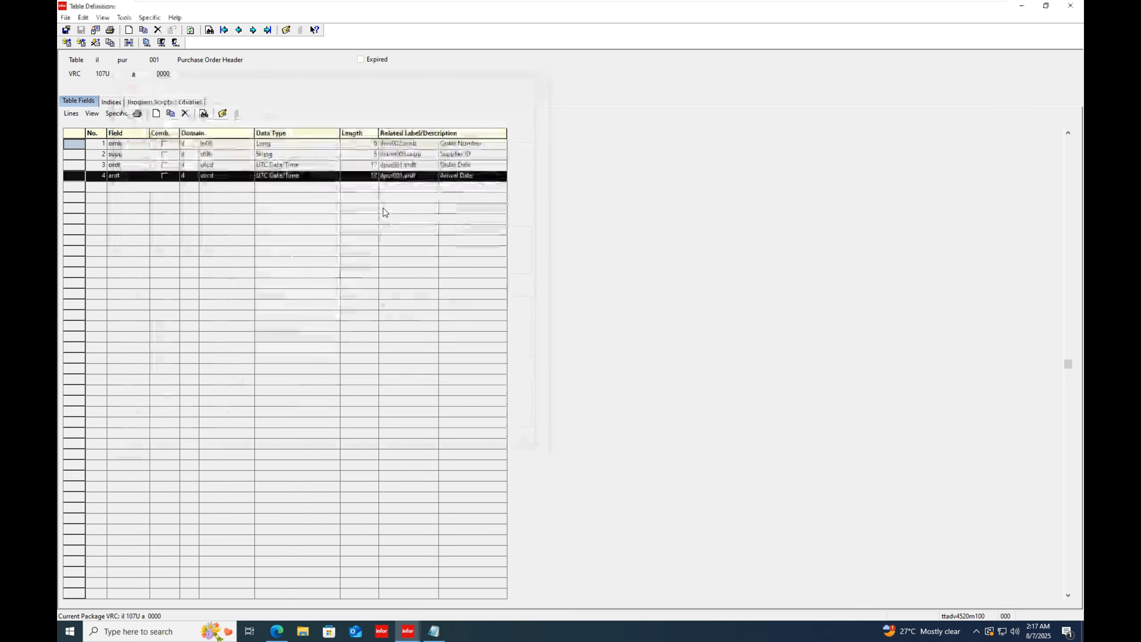
# - Consult the data model PDF for the next header field and add a fifth field named orst with domain il orst
pyautogui.click(276, 632)
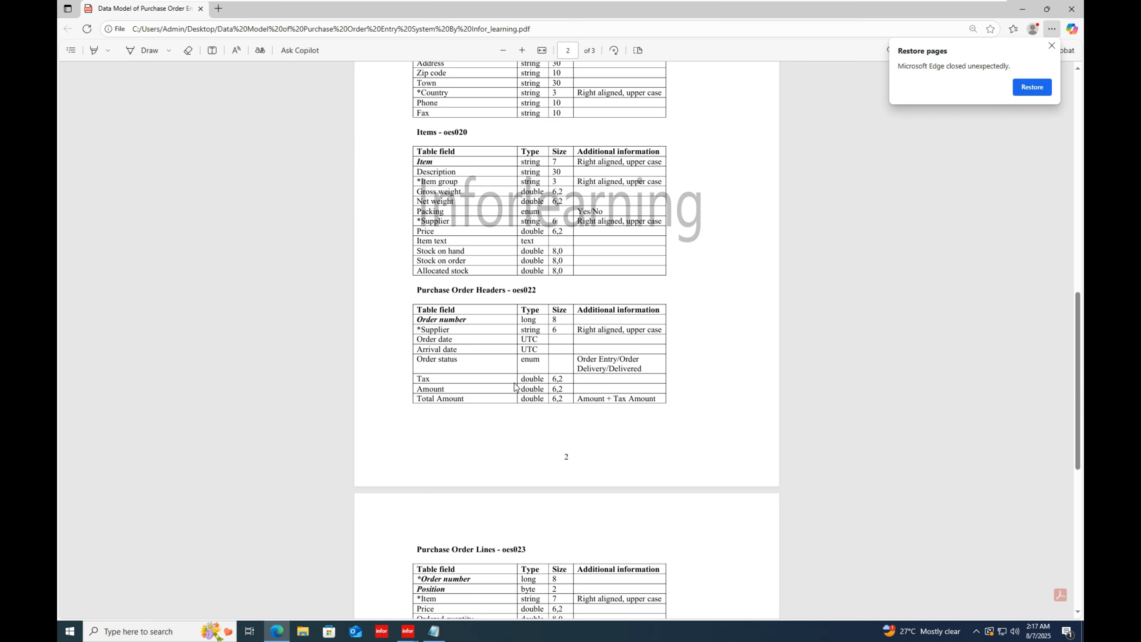
pyautogui.click(1022, 17)
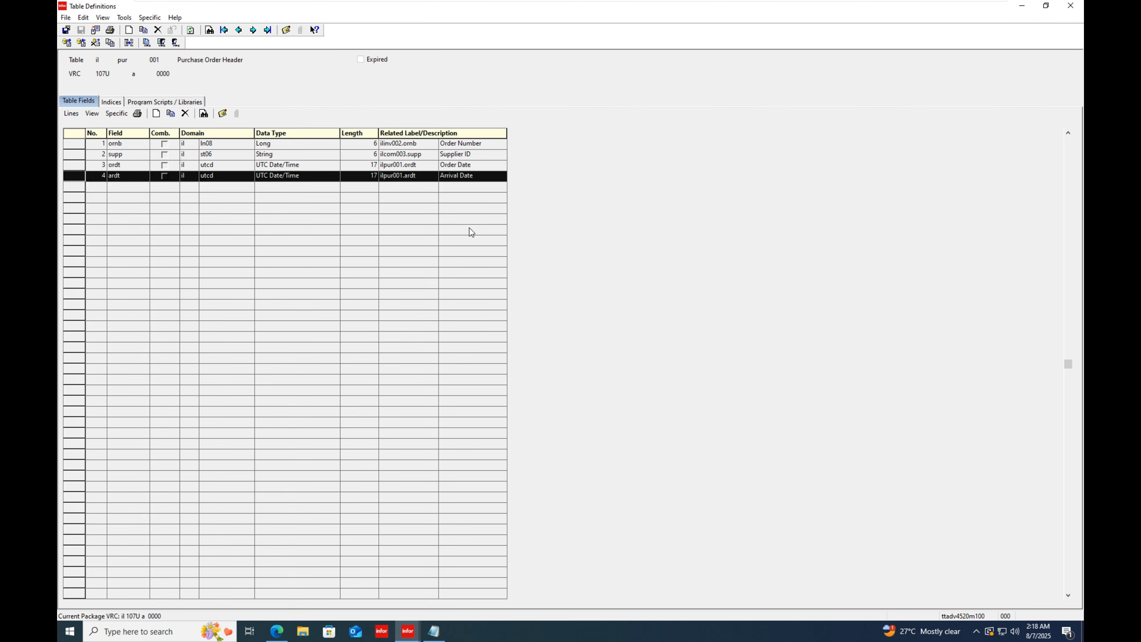
pyautogui.doubleClick(433, 260)
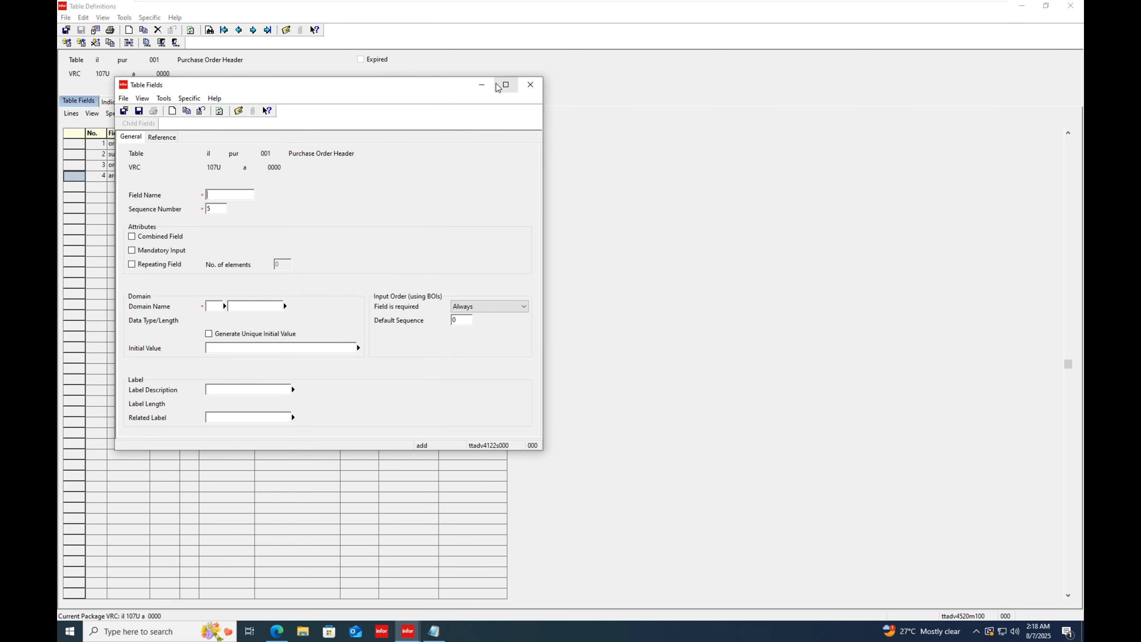
pyautogui.write('orst')
pyautogui.press('Tab')
pyautogui.press('Tab')
pyautogui.press('Tab')
pyautogui.press('Tab')
pyautogui.press('Tab')
pyautogui.write('ilorst')
pyautogui.press('Tab')
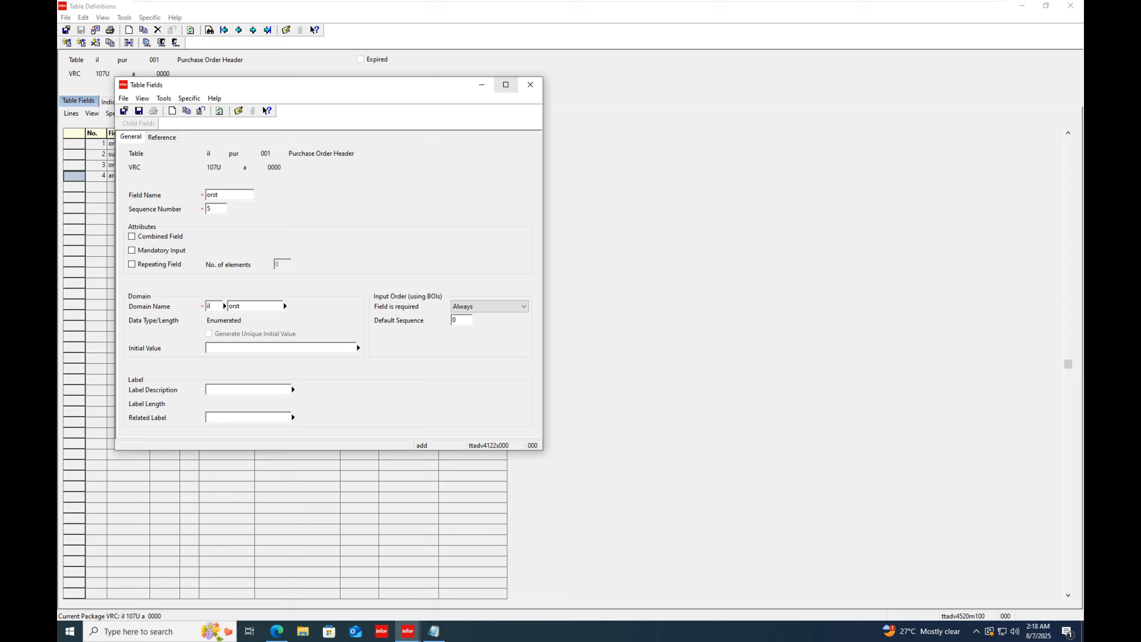
# - Give the orst field the initial value ilorst.oren and the label description Order Status, then save and close it
pyautogui.hotkey('ctrl', 'b')
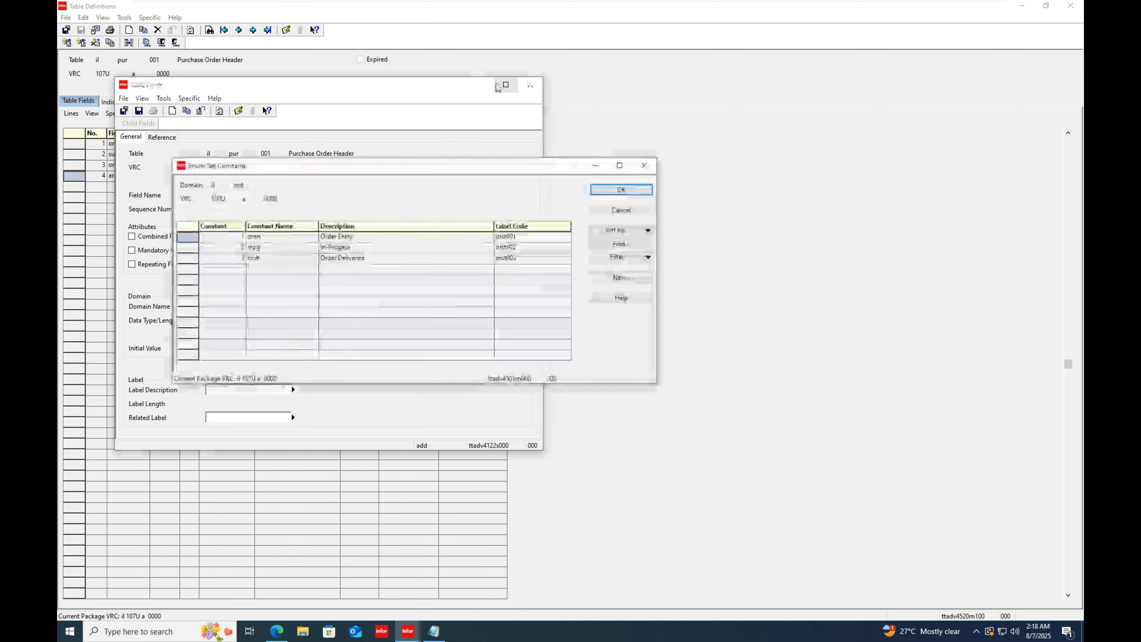
pyautogui.press('Return')
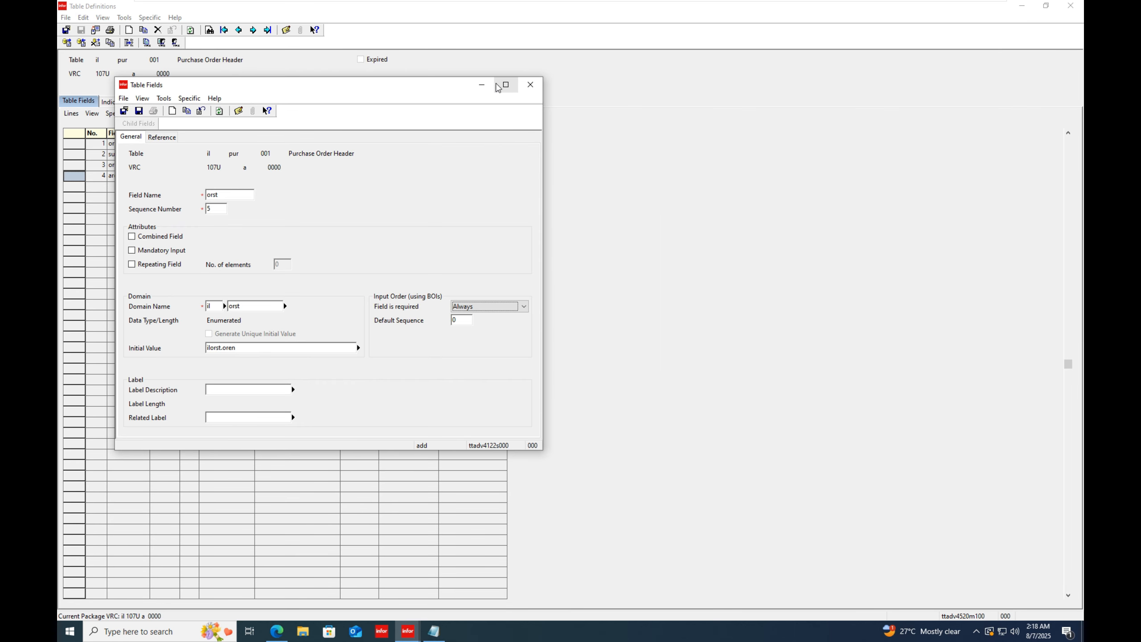
pyautogui.press('Tab')
pyautogui.write('Order Status')
pyautogui.hotkey('ctrl', 's')
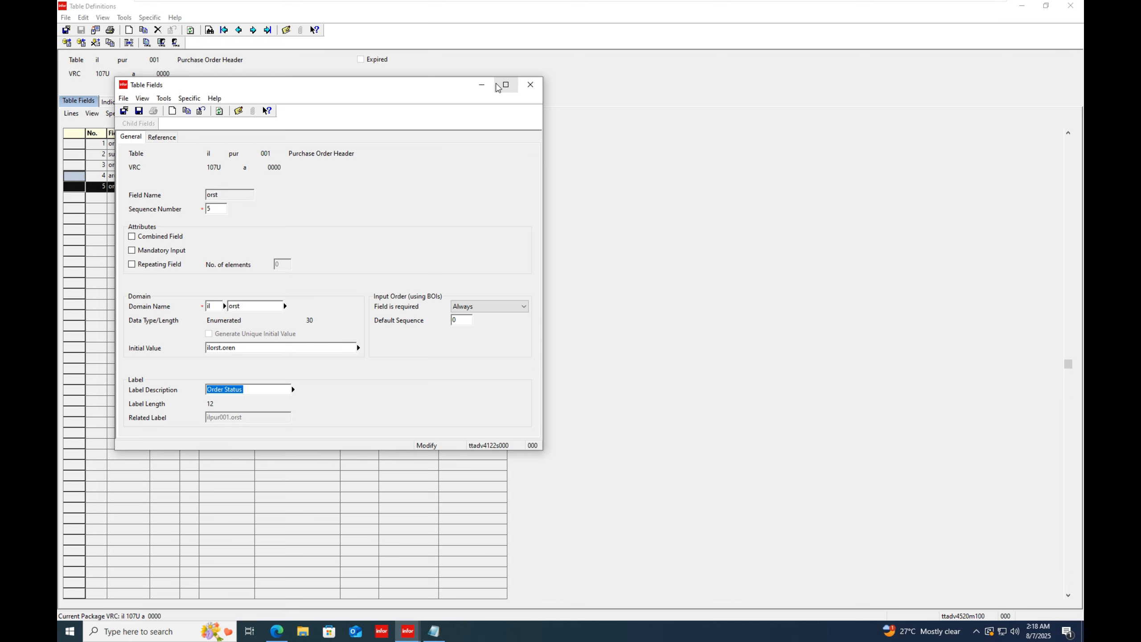
pyautogui.hotkey('alt', 'F4')
# - Start a sixth field, consult the data model PDF for its specification, and define it as txam with domain il dlb62
pyautogui.hotkey('ctrl', 'n')
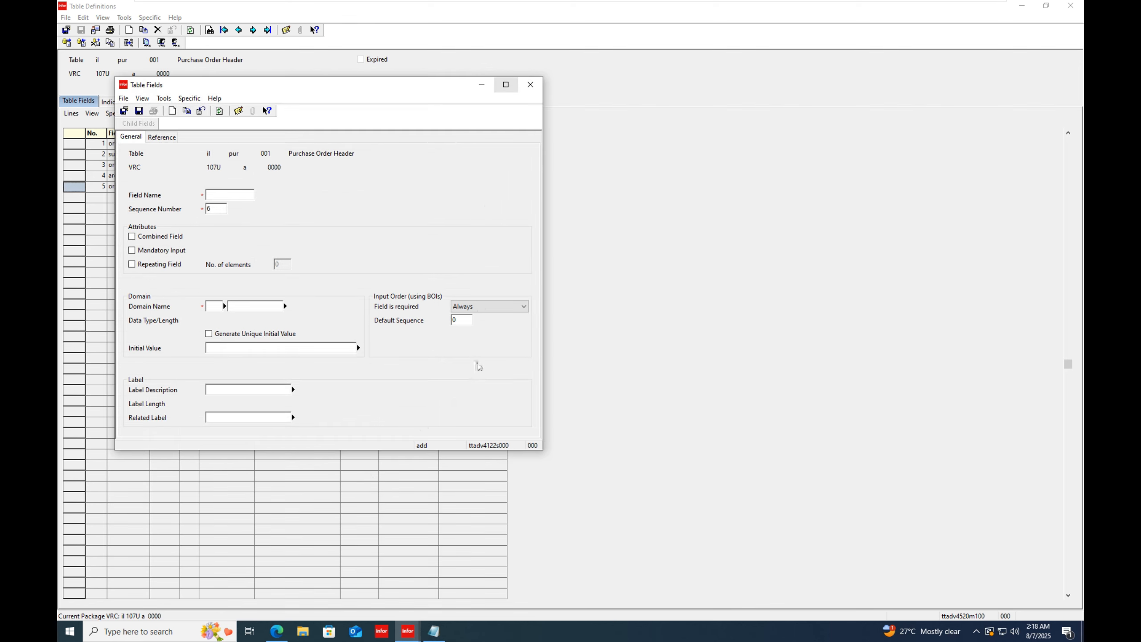
pyautogui.click(277, 632)
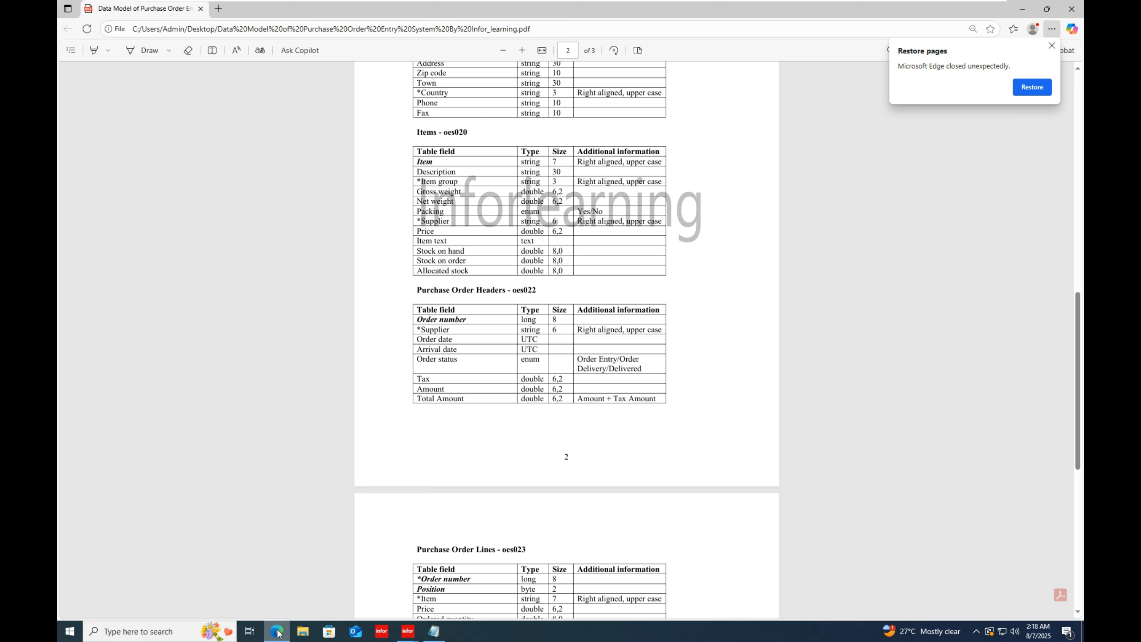
pyautogui.click(1015, 10)
pyautogui.click(1017, 10)
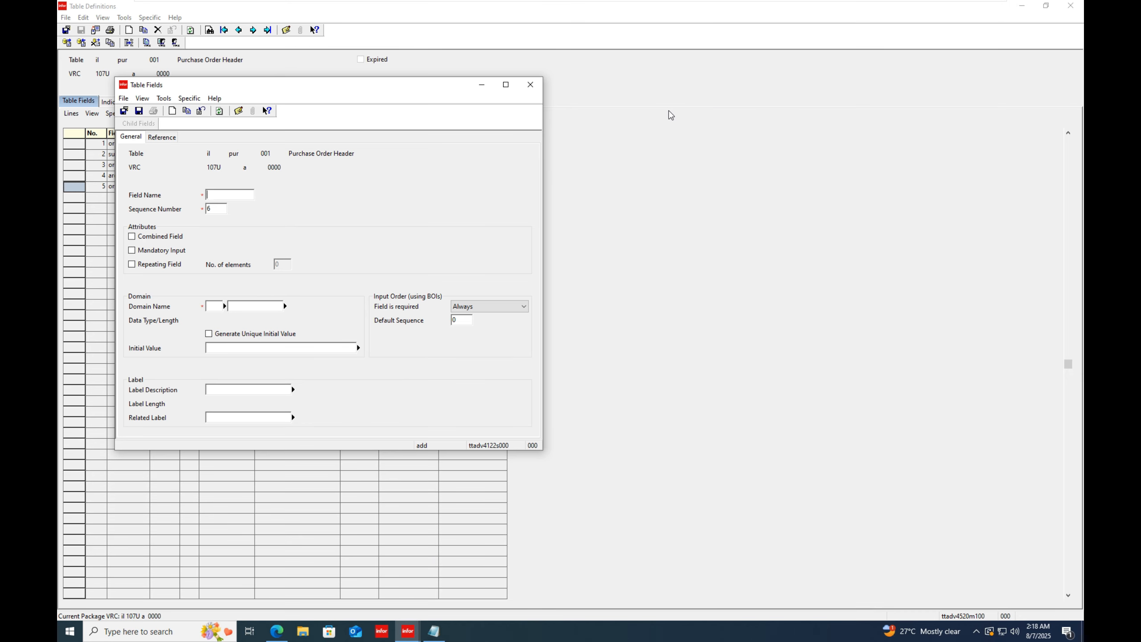
pyautogui.write('txam')
pyautogui.press('Tab')
pyautogui.press('Tab')
pyautogui.press('Tab')
pyautogui.press('Tab')
pyautogui.press('Tab')
# - Look up the Tax Amount label for the txam field, assign related label ilinv002.txam, and save the field
pyautogui.press('Tab')
pyautogui.press('Return')
pyautogui.write('ildb62')
pyautogui.press('Tab')
pyautogui.press('Tab')
pyautogui.press('Tab')
pyautogui.press('Tab')
pyautogui.press('Tab')
pyautogui.press('Tab')
pyautogui.press('Tab')
pyautogui.press('Tab')
pyautogui.write('Tax Amou')
pyautogui.press('Tab')
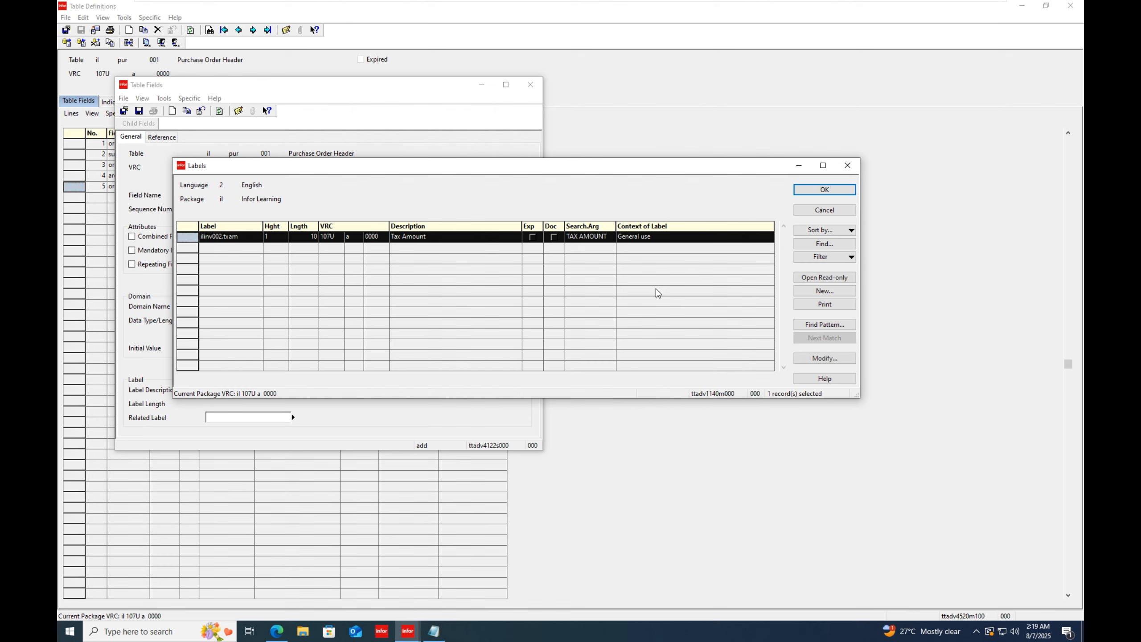
pyautogui.press('Return')
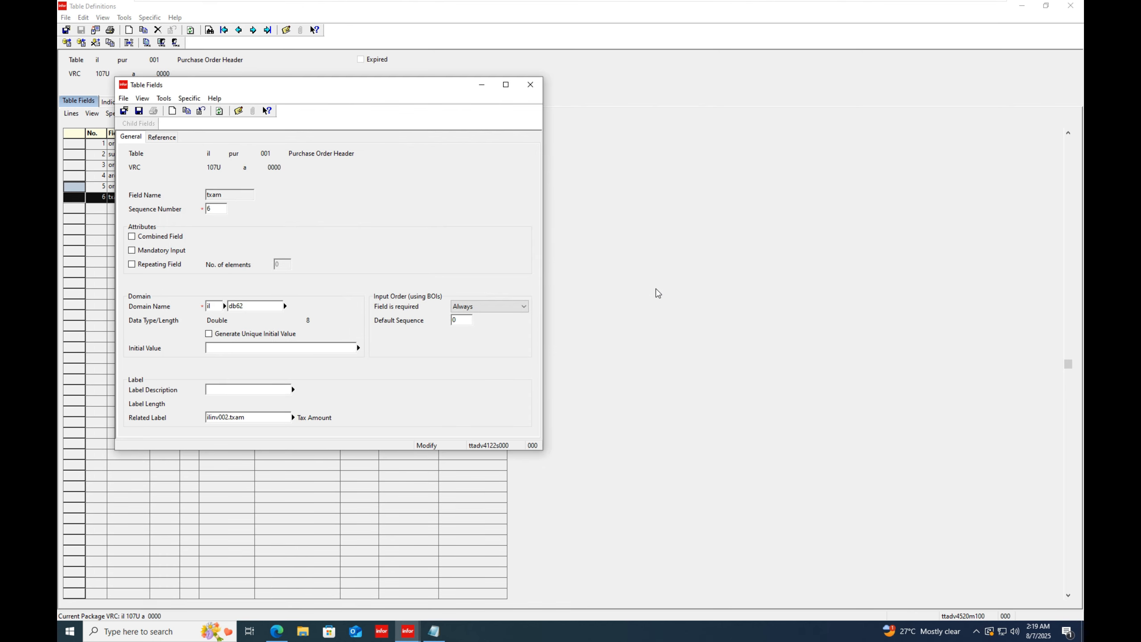
# - Add a seventh field named gram with domain il dlb62 to the Purchase Order Header table
pyautogui.hotkey('ctrl', 'n')
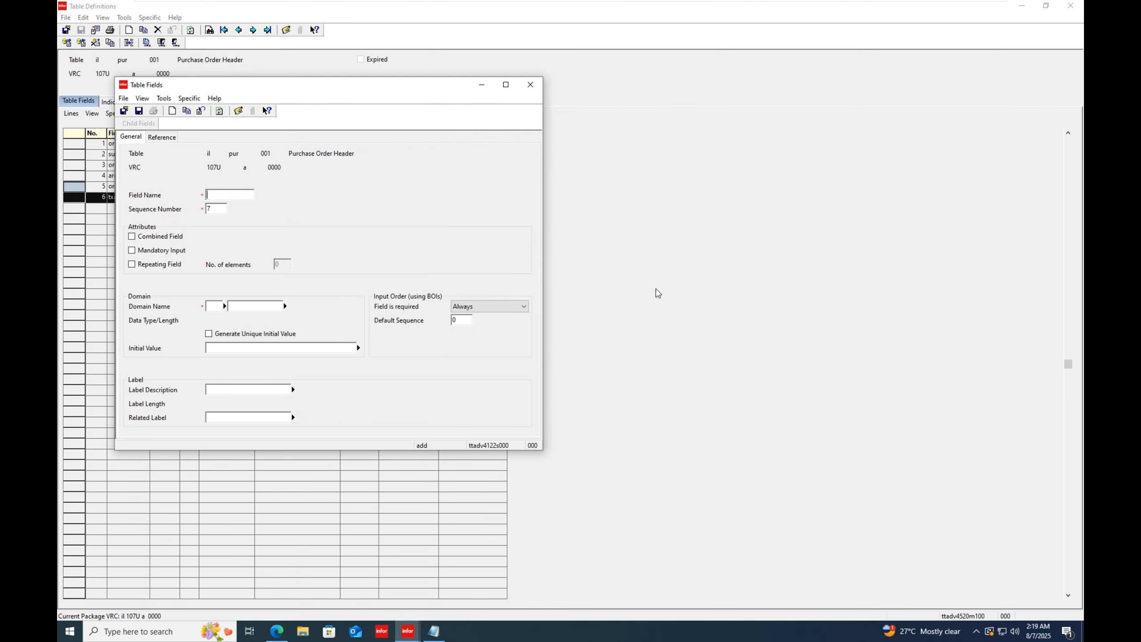
pyautogui.write('gram')
pyautogui.press('Tab')
pyautogui.press('Tab')
pyautogui.press('Tab')
pyautogui.press('Tab')
pyautogui.press('Tab')
pyautogui.press('Return')
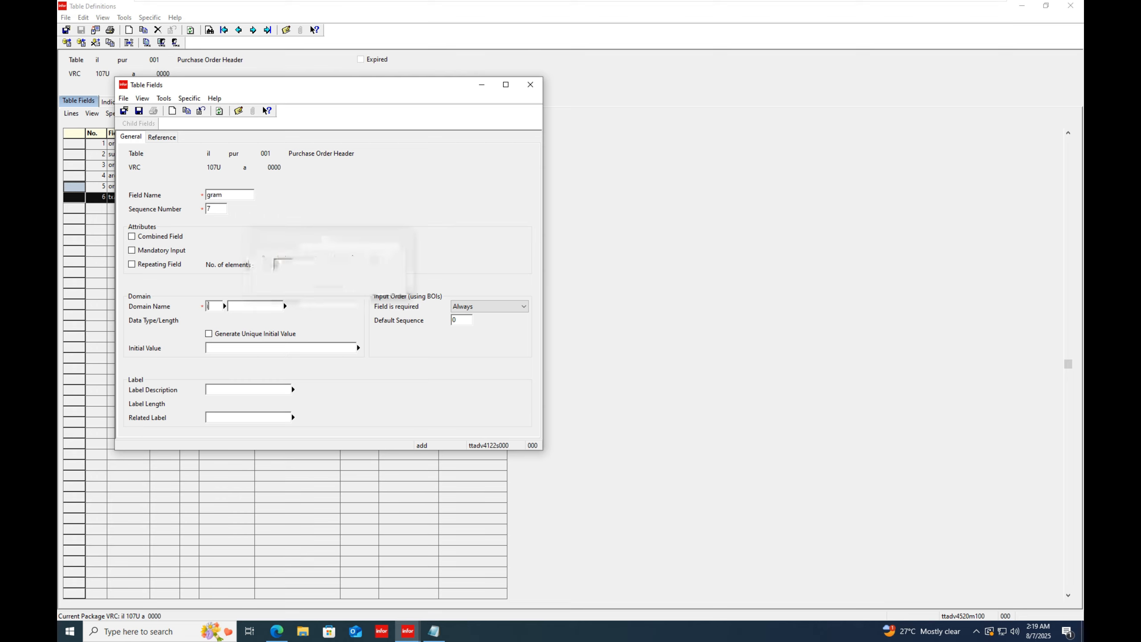
pyautogui.write('il')
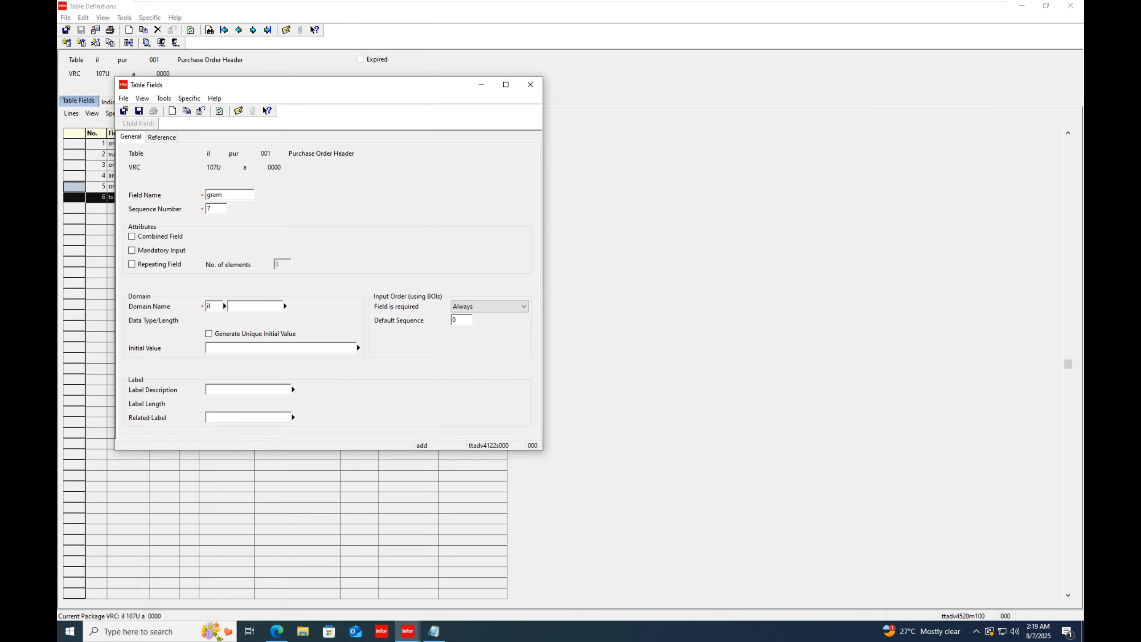
pyautogui.write('db62')
# - Give the gram field the label description Gross Amount and save it
pyautogui.press('Tab')
pyautogui.press('Tab')
pyautogui.press('Tab')
pyautogui.press('Tab')
pyautogui.press('Tab')
pyautogui.write('Gross Amount')
pyautogui.hotkey('ctrl', 's')
# - Add an eighth header field named ntam with domain il dlb62
pyautogui.hotkey('ctrl', 'n')
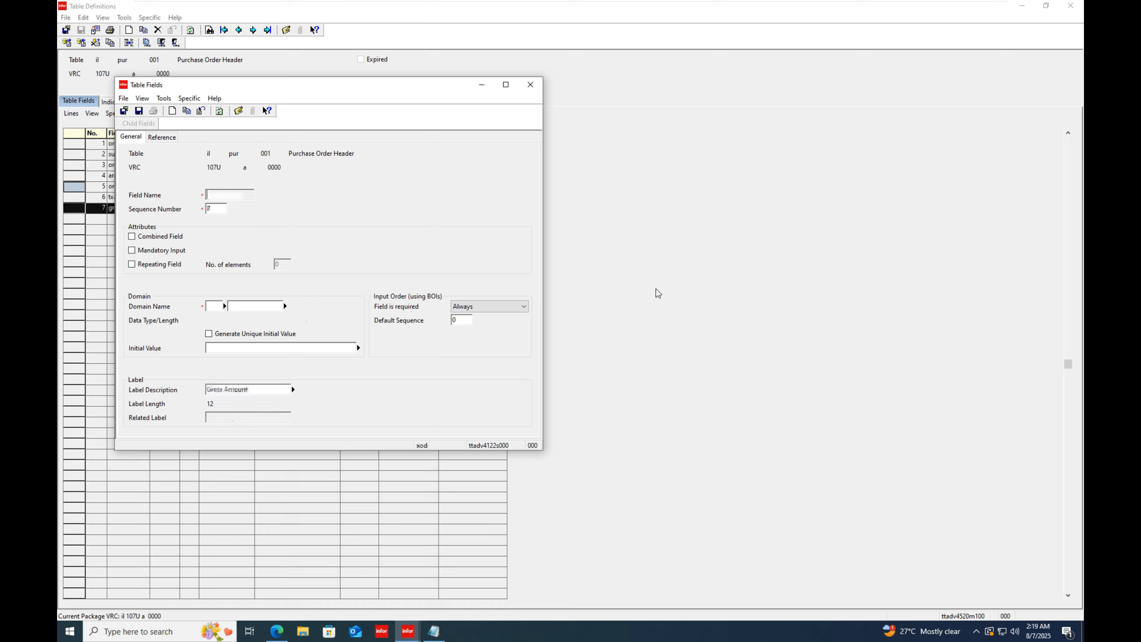
pyautogui.write('ntam')
pyautogui.press('Tab')
pyautogui.press('Tab')
pyautogui.press('Tab')
pyautogui.press('Tab')
pyautogui.press('Tab')
pyautogui.press('Tab')
pyautogui.press('Return')
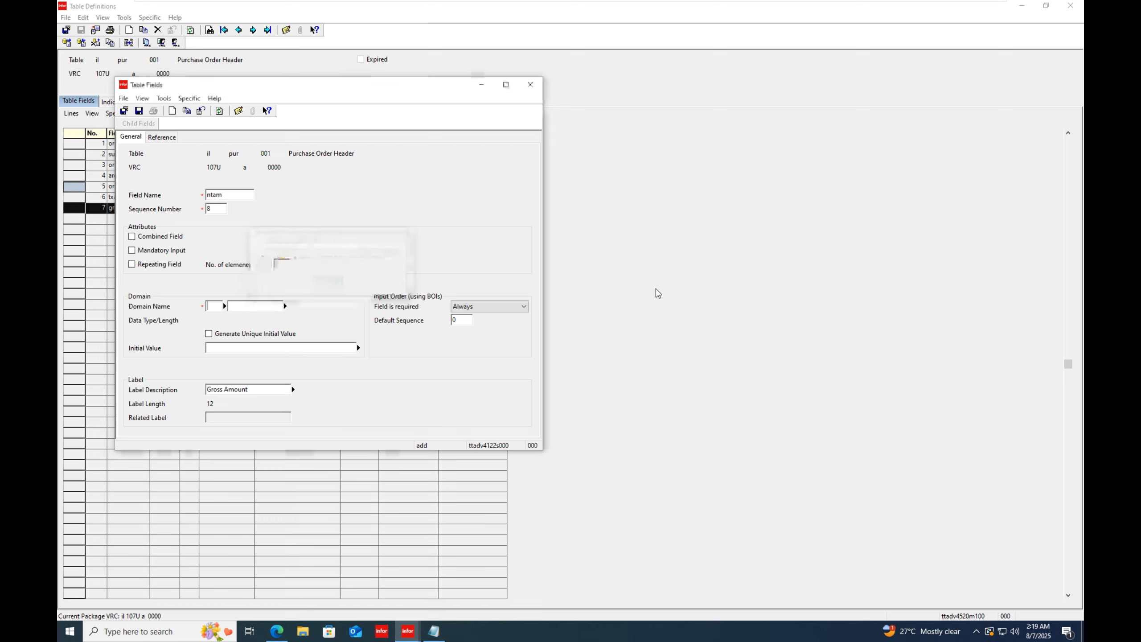
pyautogui.write('il')
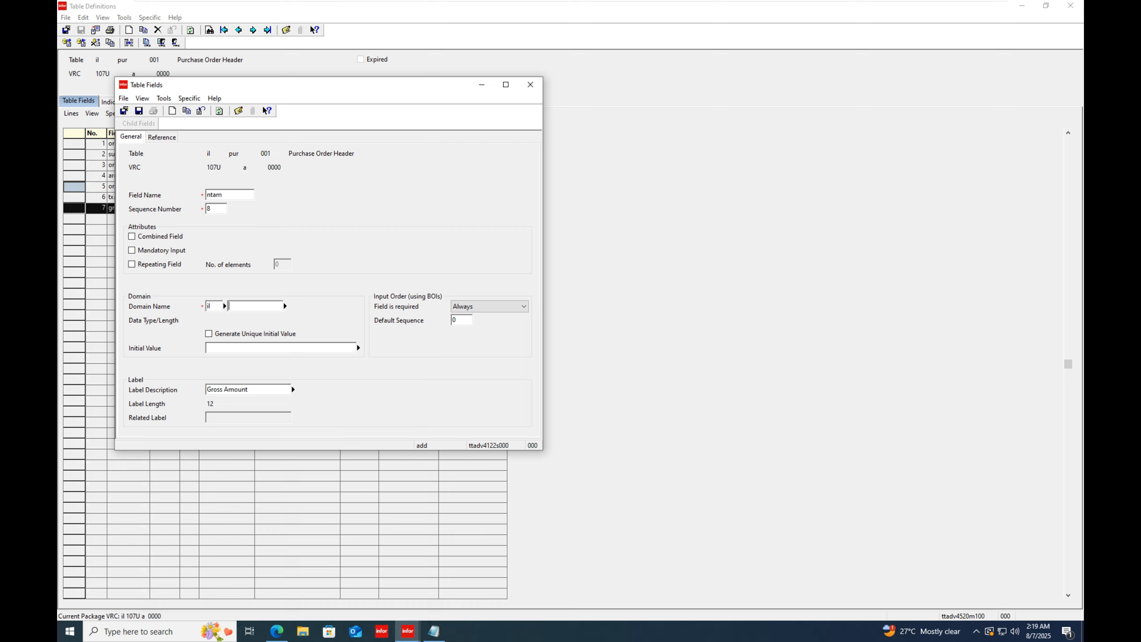
pyautogui.write('db62')
# - Give the ntam field the label description Net Amount and save it
pyautogui.press('Tab')
pyautogui.press('Tab')
pyautogui.press('Tab')
pyautogui.press('Tab')
pyautogui.write('Net Amount')
pyautogui.hotkey('ctrl', 's')
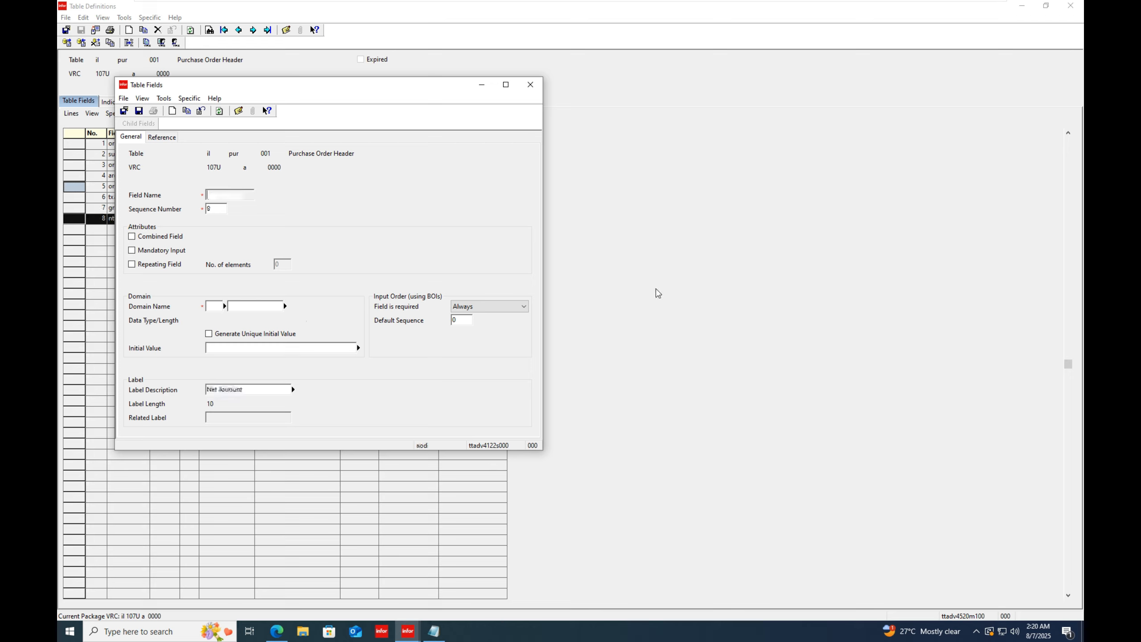
# - Check the Purchase Order Headers field list in the data model PDF, then close the table field form
pyautogui.click(276, 632)
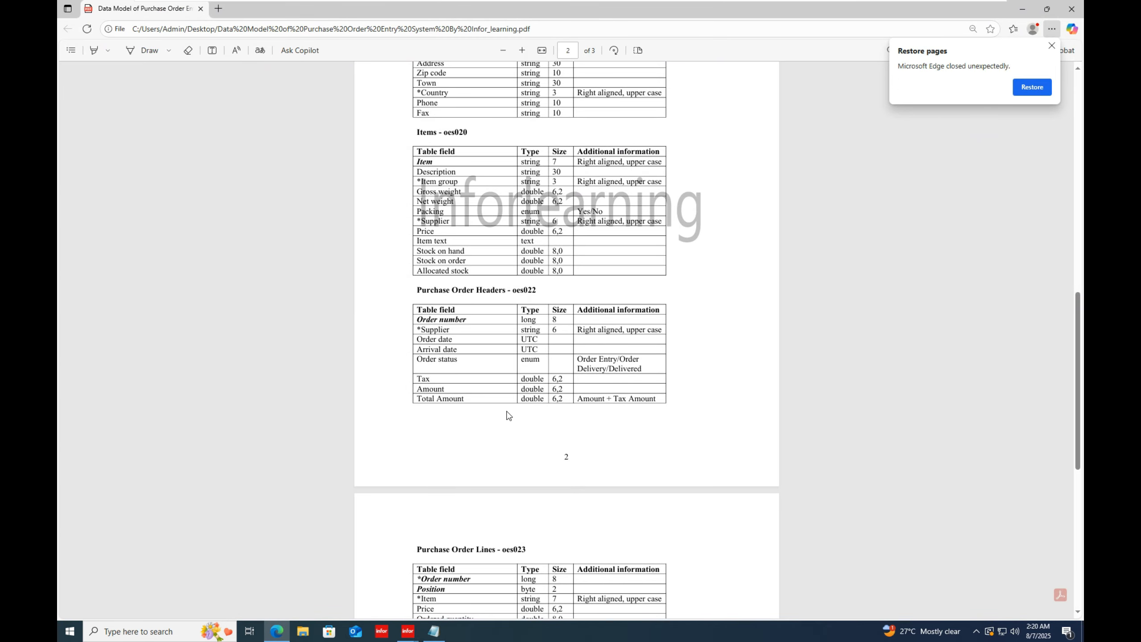
pyautogui.scroll(-3, 509, 416)
pyautogui.scroll(1, 509, 415)
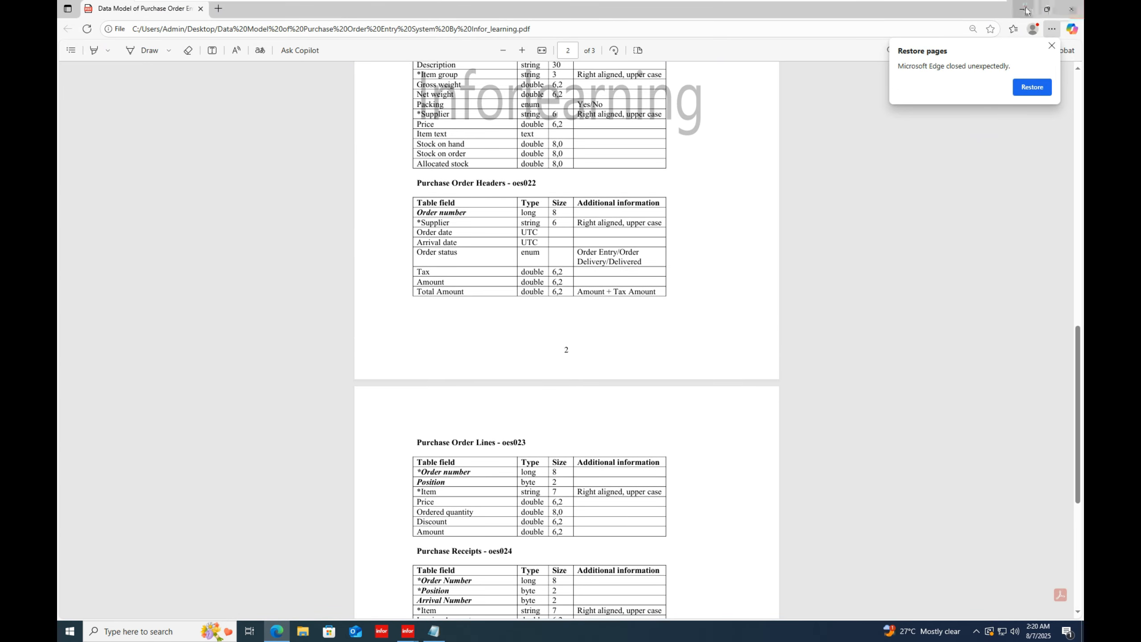
pyautogui.click(1023, 8)
pyautogui.click(540, 86)
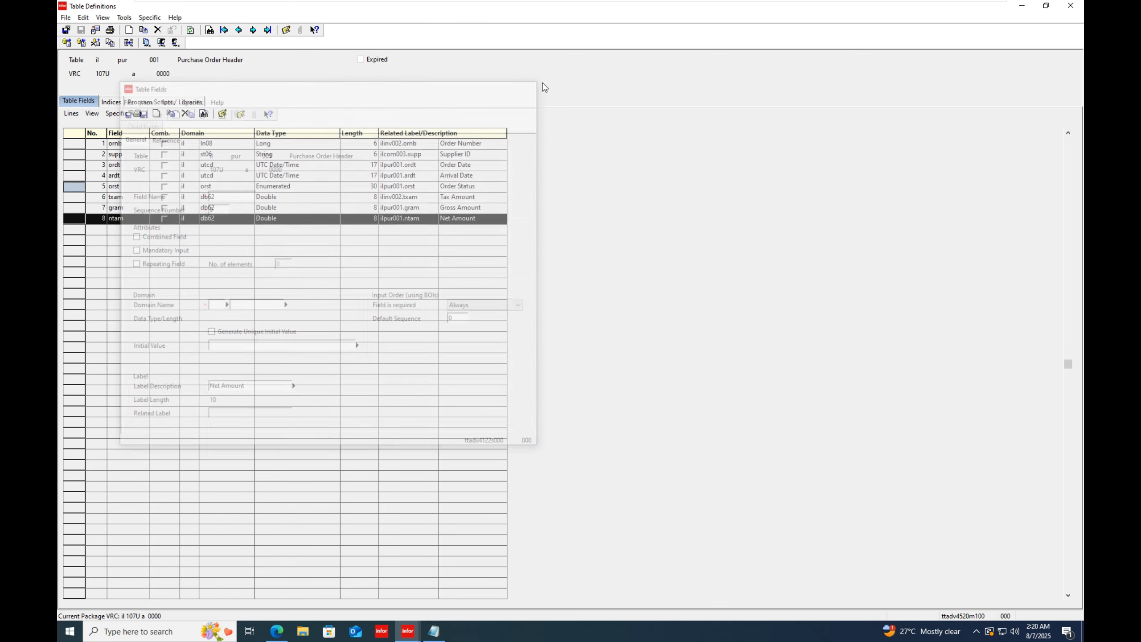
# - Create index 1 for the Purchase Order Header table with description Order Number and ornb as its first part, then save and close it
pyautogui.click(108, 103)
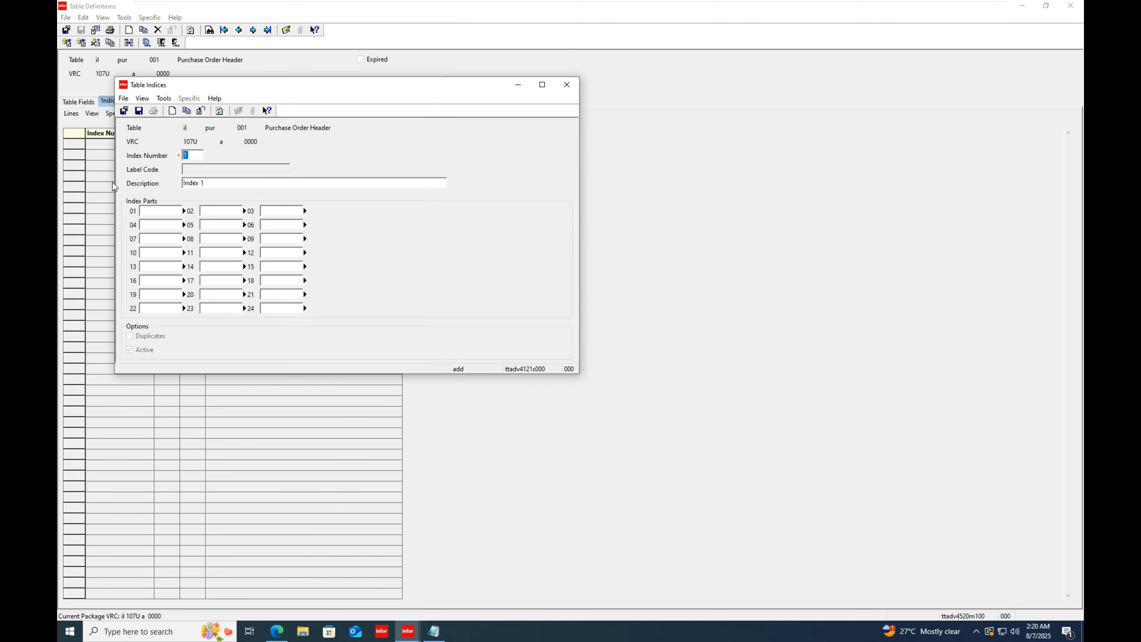
pyautogui.press('Tab')
pyautogui.write('Order Numberornb')
pyautogui.press('Tab')
pyautogui.hotkey('ctrl', 's')
pyautogui.hotkey('alt', 'F4')
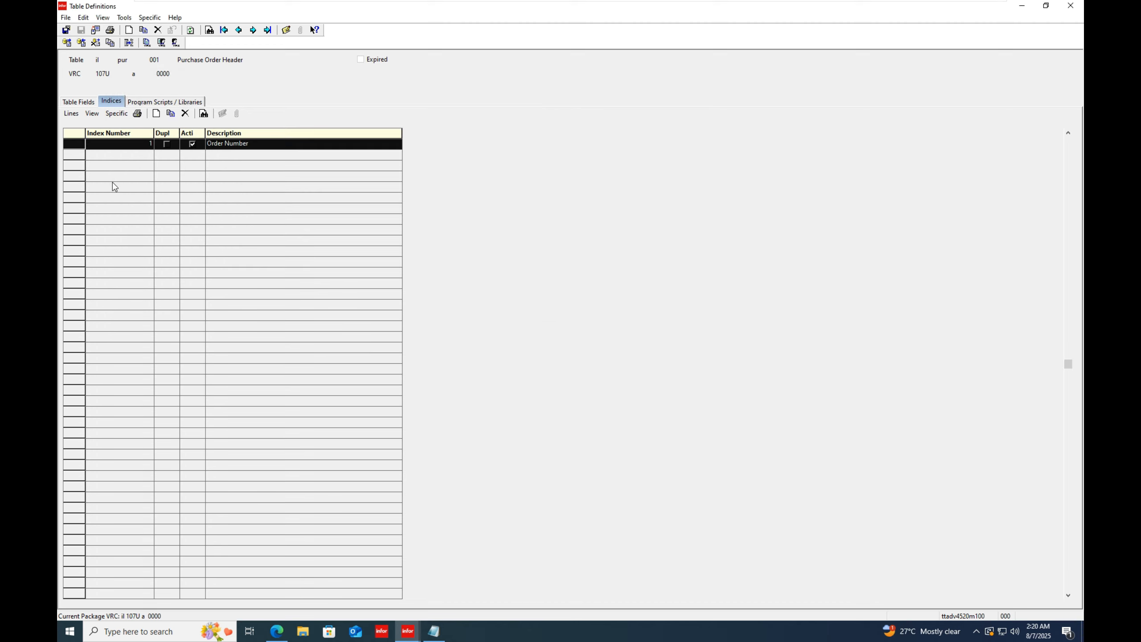
# - Close the header table, open the Purchase Order Lines table definition maximized, and consult its specification in the data model PDF
pyautogui.hotkey('alt', 'F4')
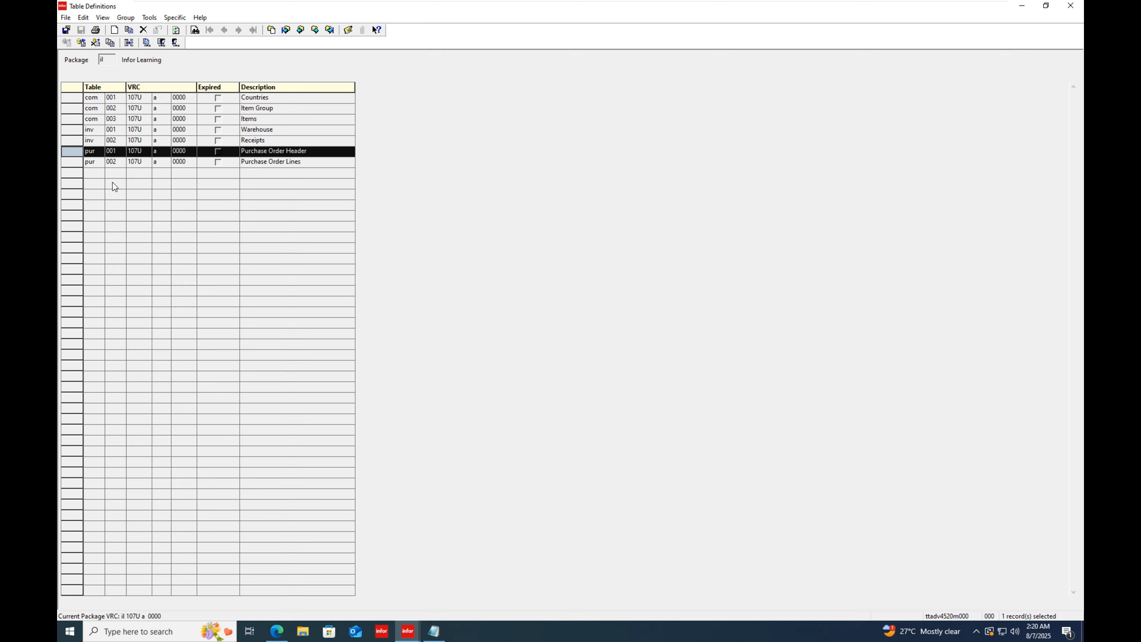
pyautogui.press('Down')
pyautogui.press('Return')
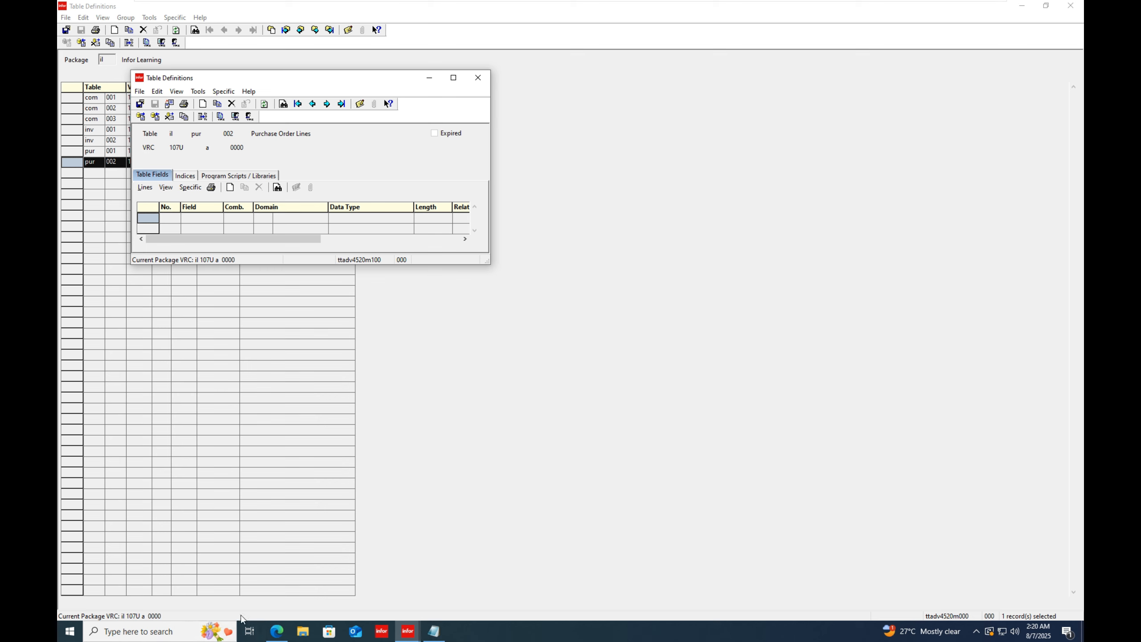
pyautogui.click(277, 632)
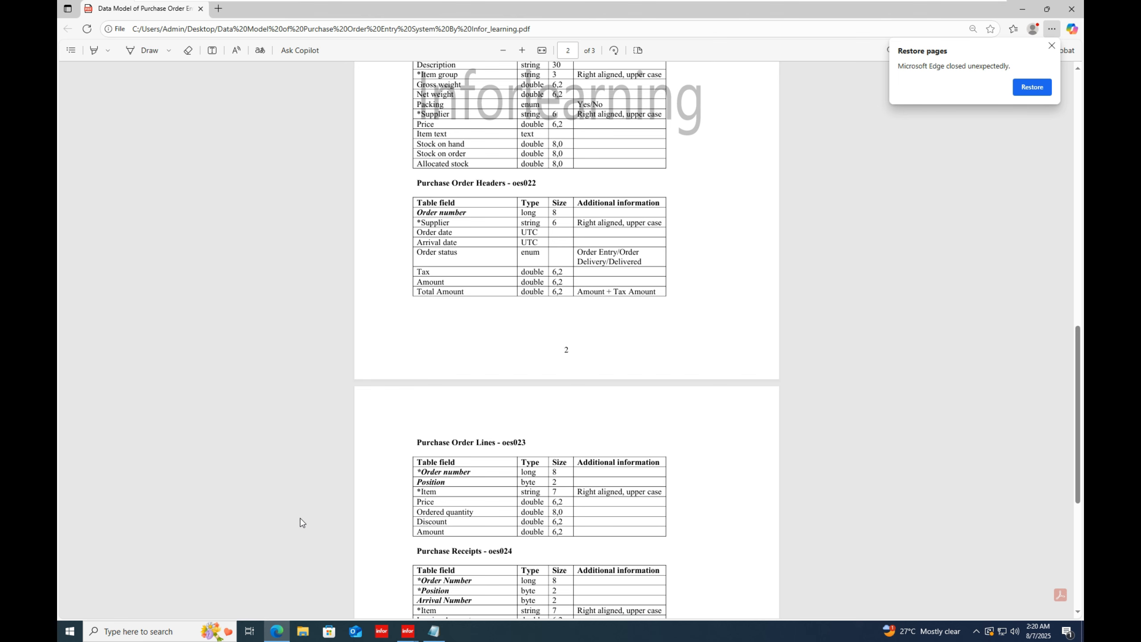
pyautogui.scroll(-1, 354, 485)
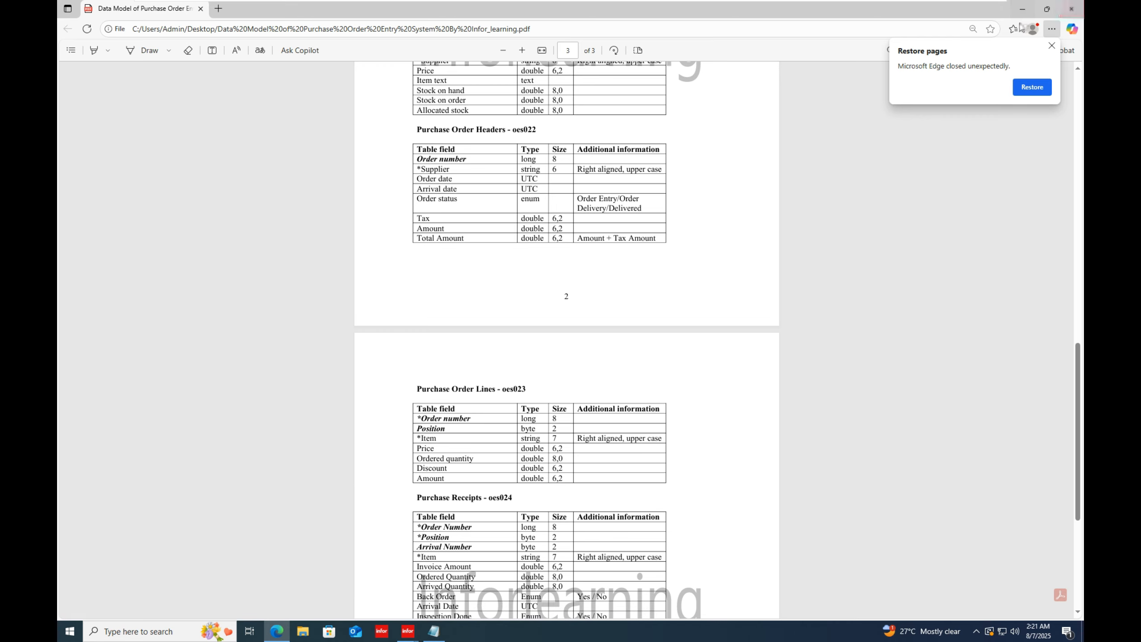
pyautogui.click(1024, 8)
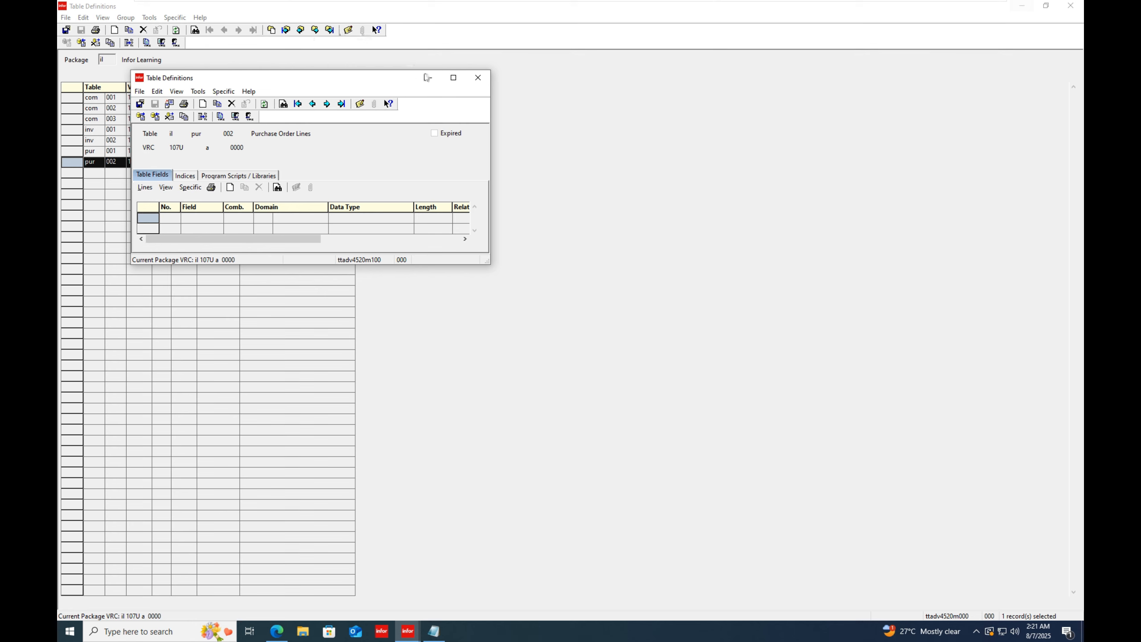
pyautogui.click(453, 78)
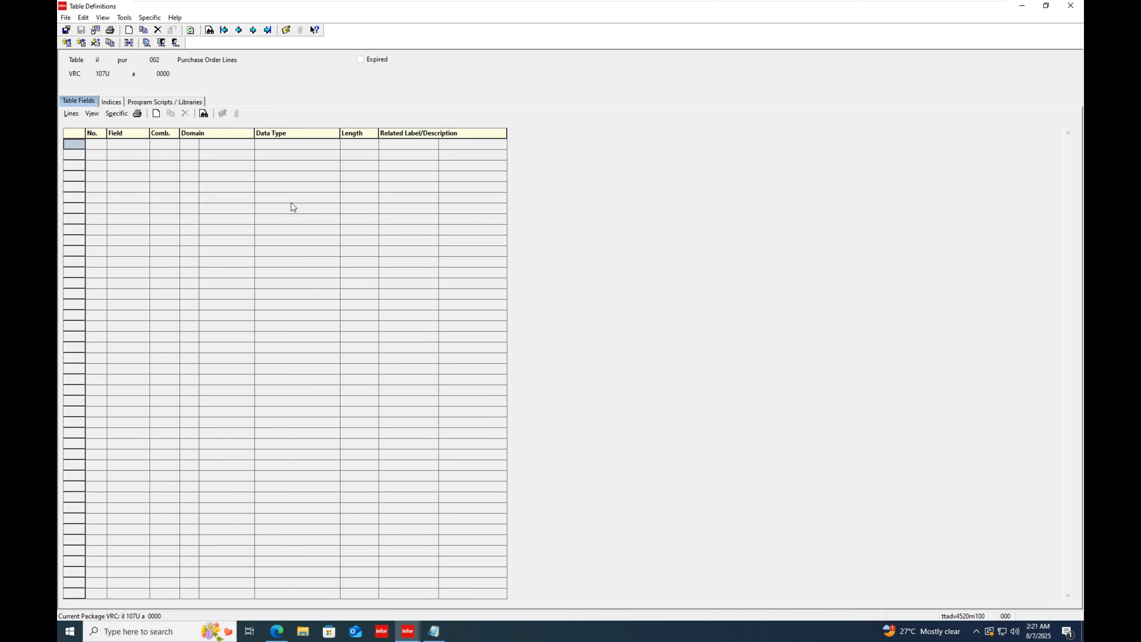
# - Add a first field named ornb with domain il ln08 to the Purchase Order Lines table, checking the size in the data model PDF
pyautogui.hotkey('ctrl', 'n')
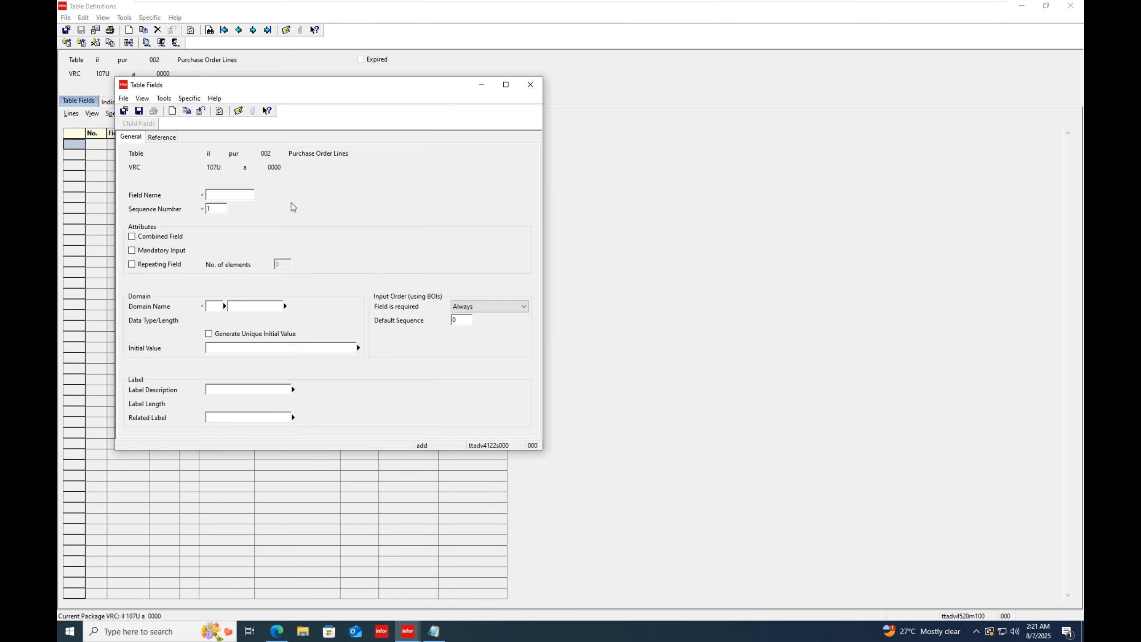
pyautogui.write('ornb')
pyautogui.press('Tab')
pyautogui.press('Tab')
pyautogui.write('il')
pyautogui.click(277, 633)
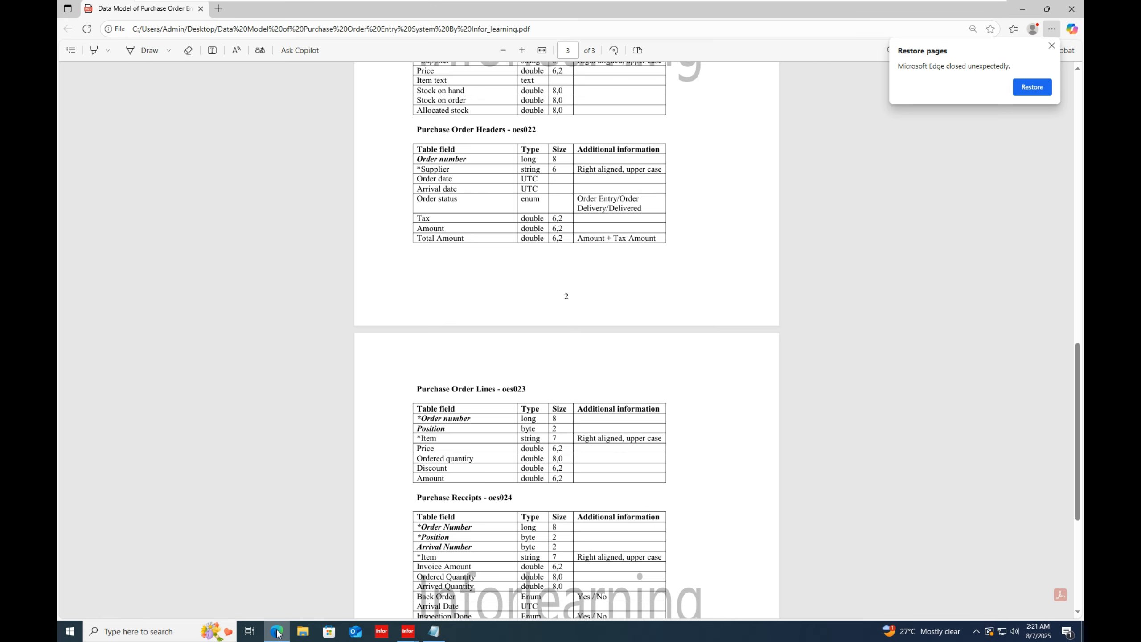
pyautogui.click(277, 632)
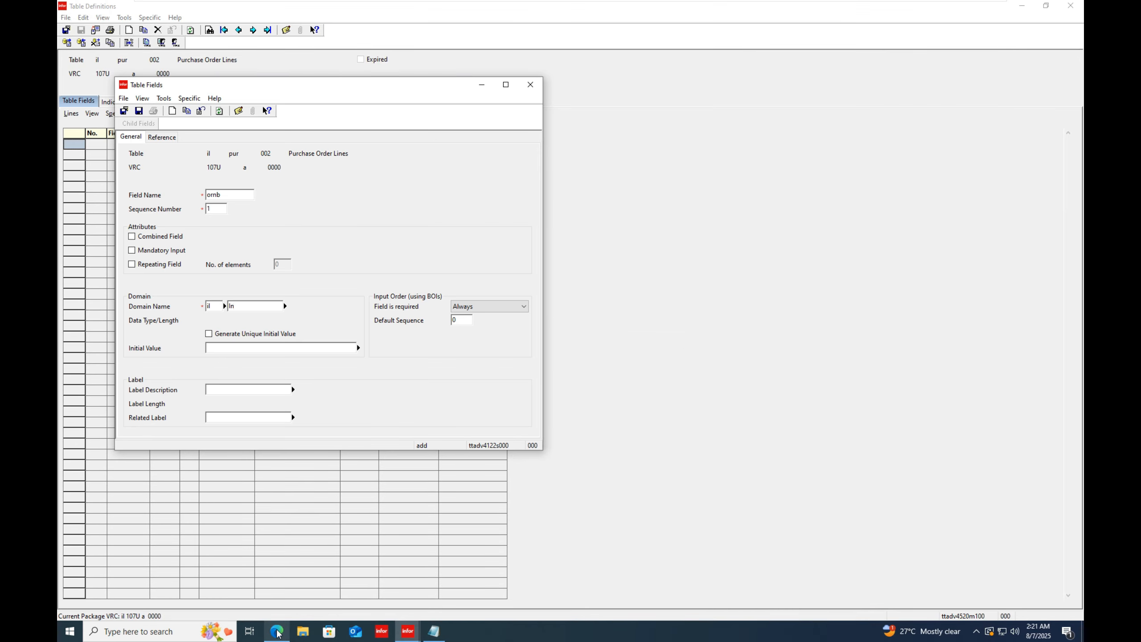
pyautogui.write('8')
# - Give the ornb field the label description Order Number without reusing the existing label, then save and close it
pyautogui.press('Tab')
pyautogui.press('Tab')
pyautogui.write('Order Number')
pyautogui.press('Tab')
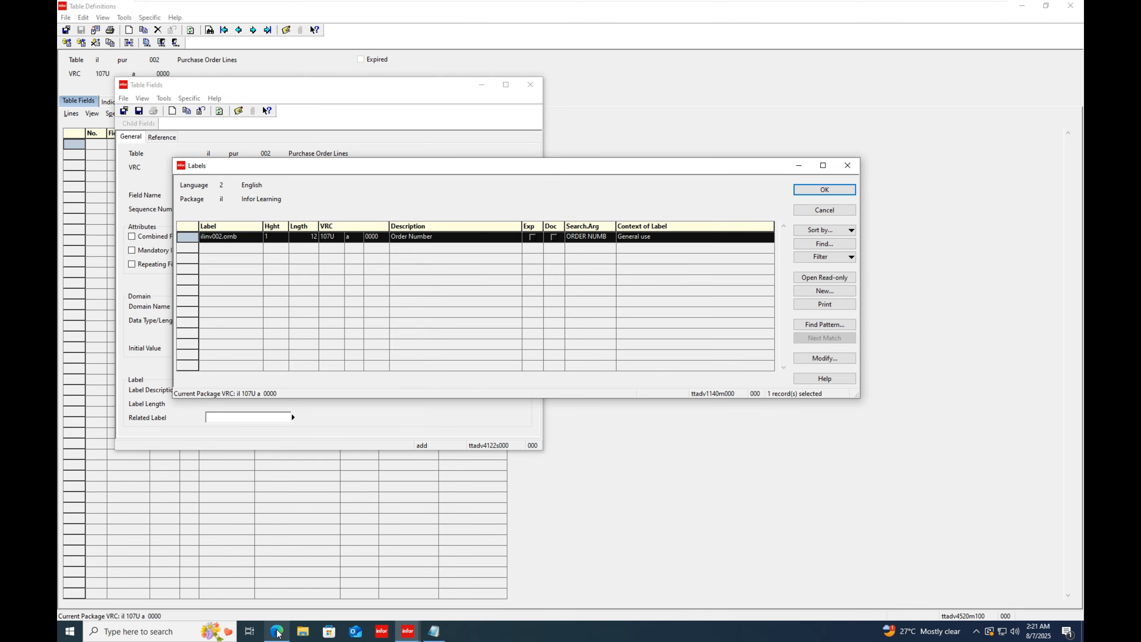
pyautogui.press('Escape')
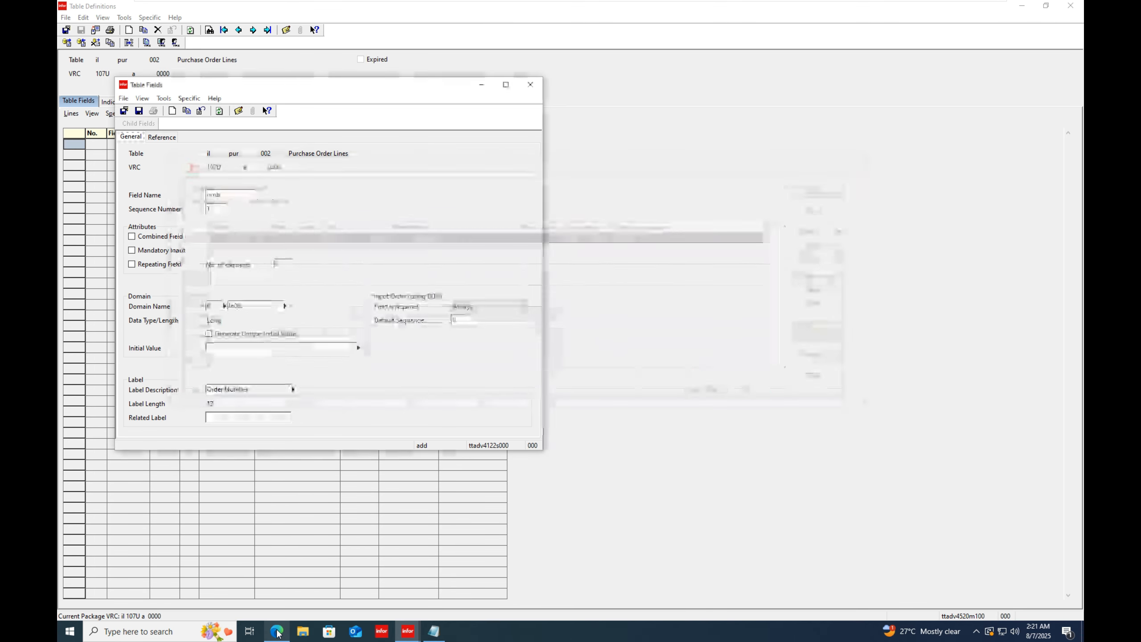
pyautogui.hotkey('ctrl', 'w')
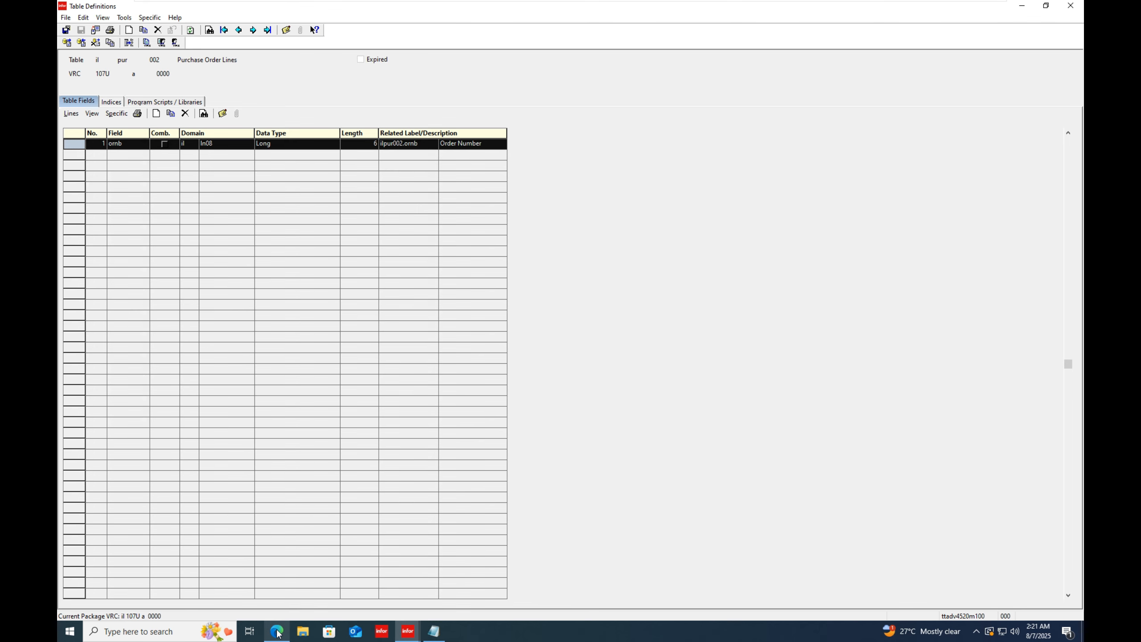
# - Add a second field named posn with domain il byte to the Purchase Order Lines table
pyautogui.hotkey('ctrl', 'n')
pyautogui.write('posn')
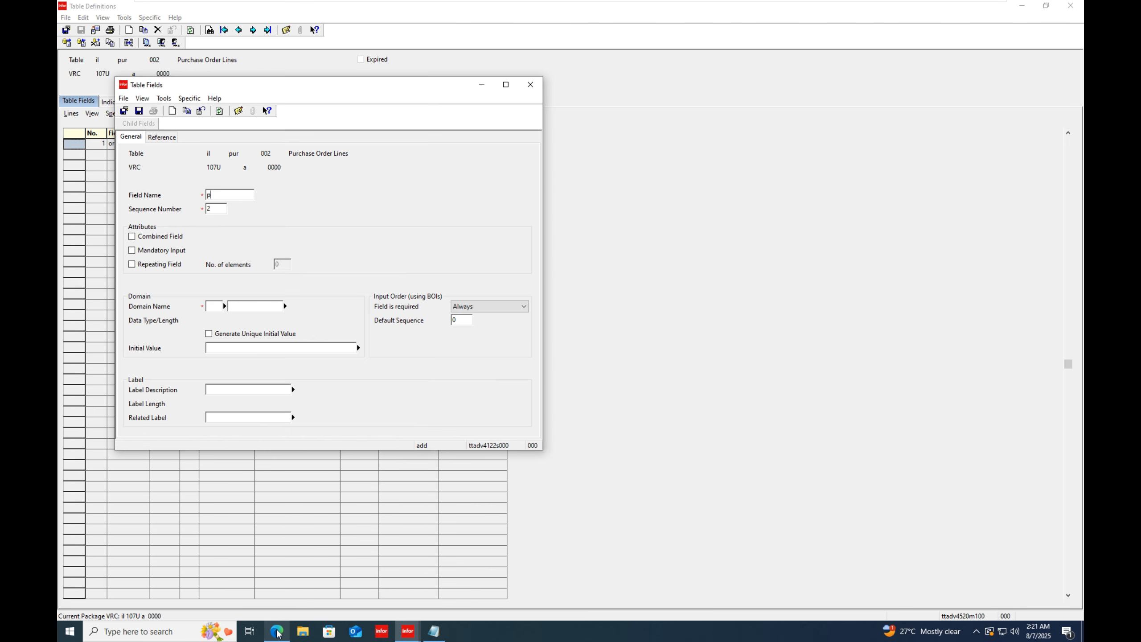
pyautogui.press('Tab')
pyautogui.press('Tab')
pyautogui.press('Tab')
pyautogui.press('Tab')
pyautogui.press('Tab')
pyautogui.press('Tab')
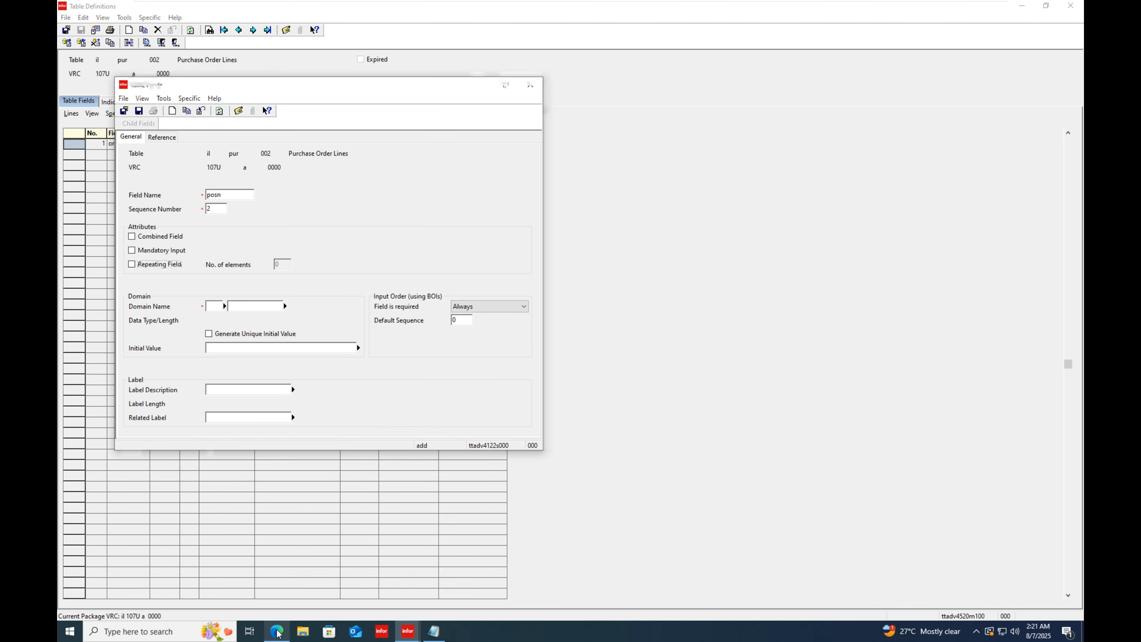
pyautogui.press('Return')
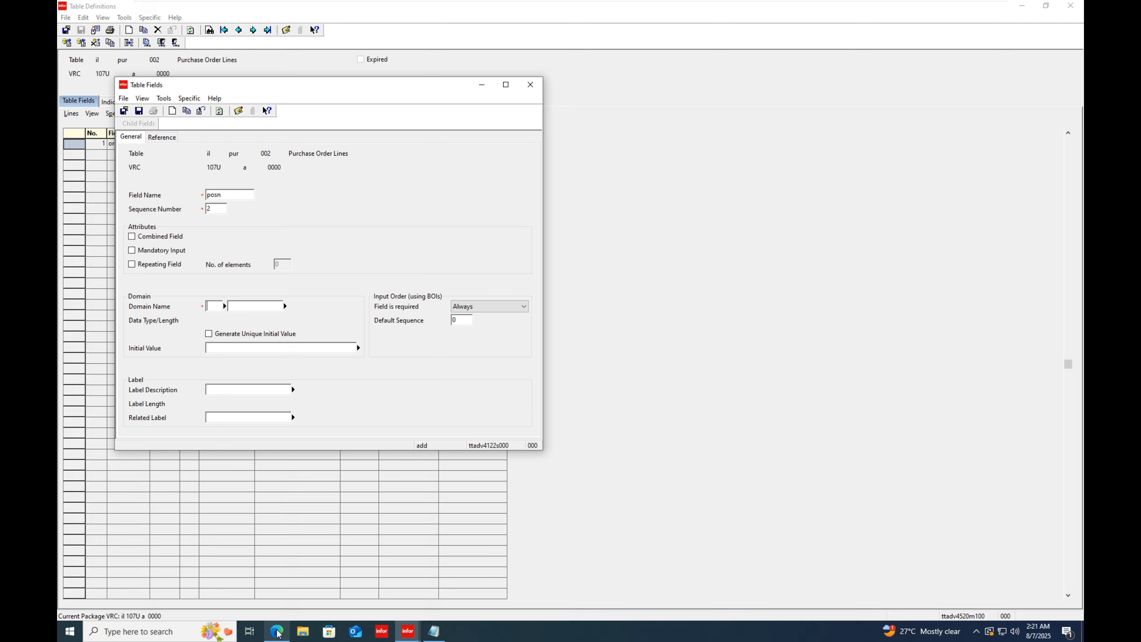
pyautogui.write('byte')
# - Look up the Position label for the posn field, check the data model PDF, and save the field with related label ilinv002.posn
pyautogui.press('Tab')
pyautogui.press('Tab')
pyautogui.press('Tab')
pyautogui.press('Tab')
pyautogui.press('Tab')
pyautogui.write('Position')
pyautogui.click(277, 632)
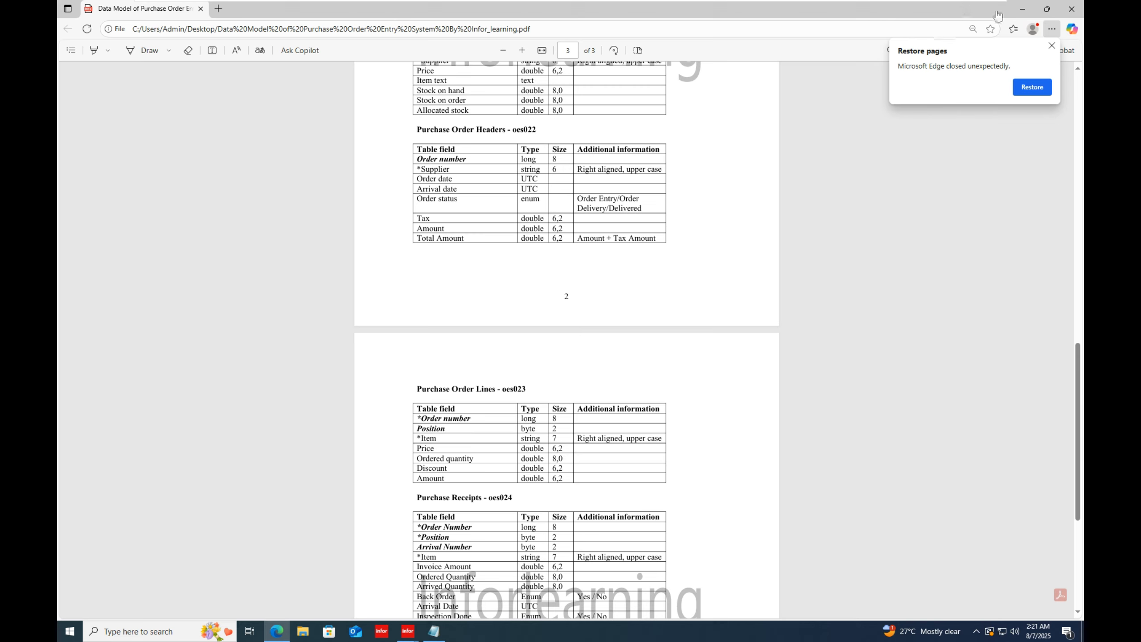
pyautogui.click(1023, 9)
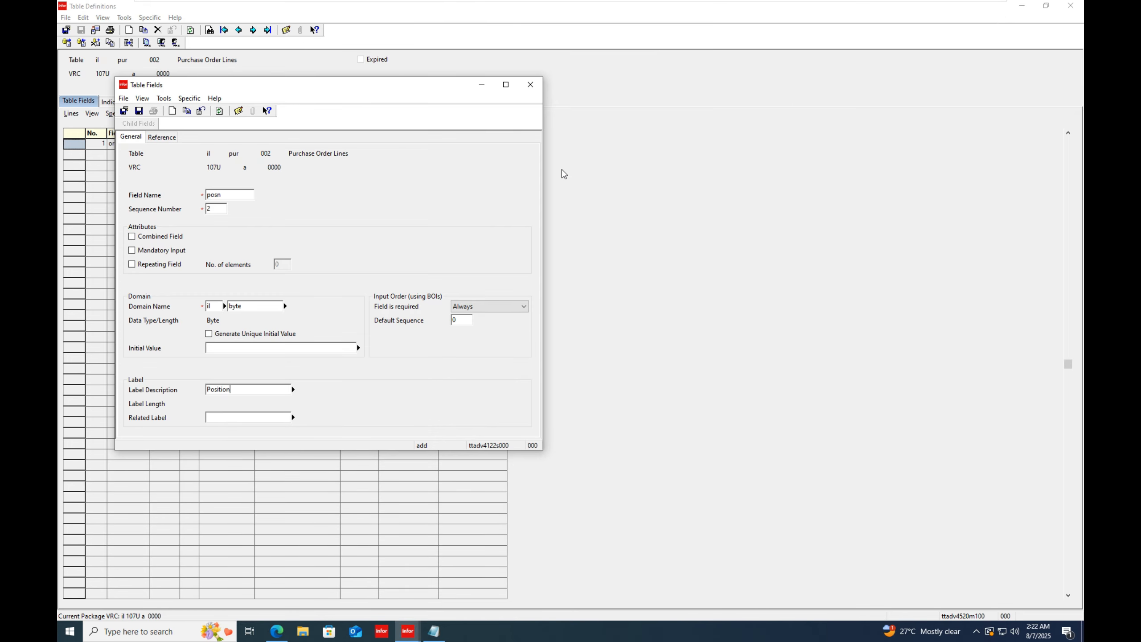
pyautogui.hotkey('ctrl', 's')
pyautogui.press('Return')
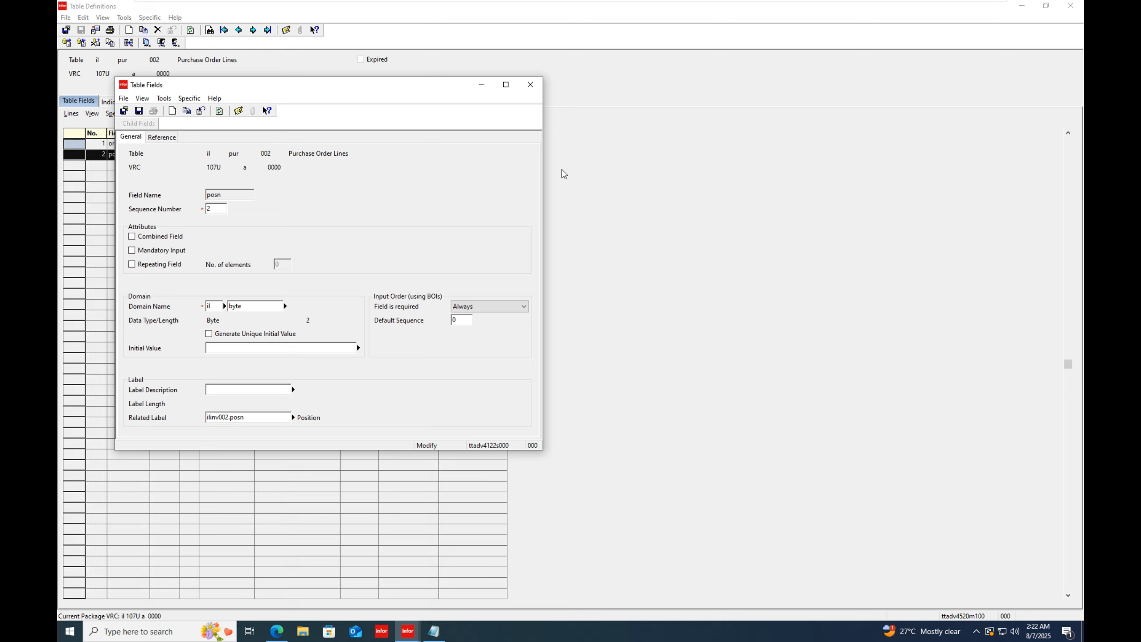
# - Add a third field named item with domain il st07 to the Purchase Order Lines table
pyautogui.hotkey('ctrl', 'n')
pyautogui.write('item')
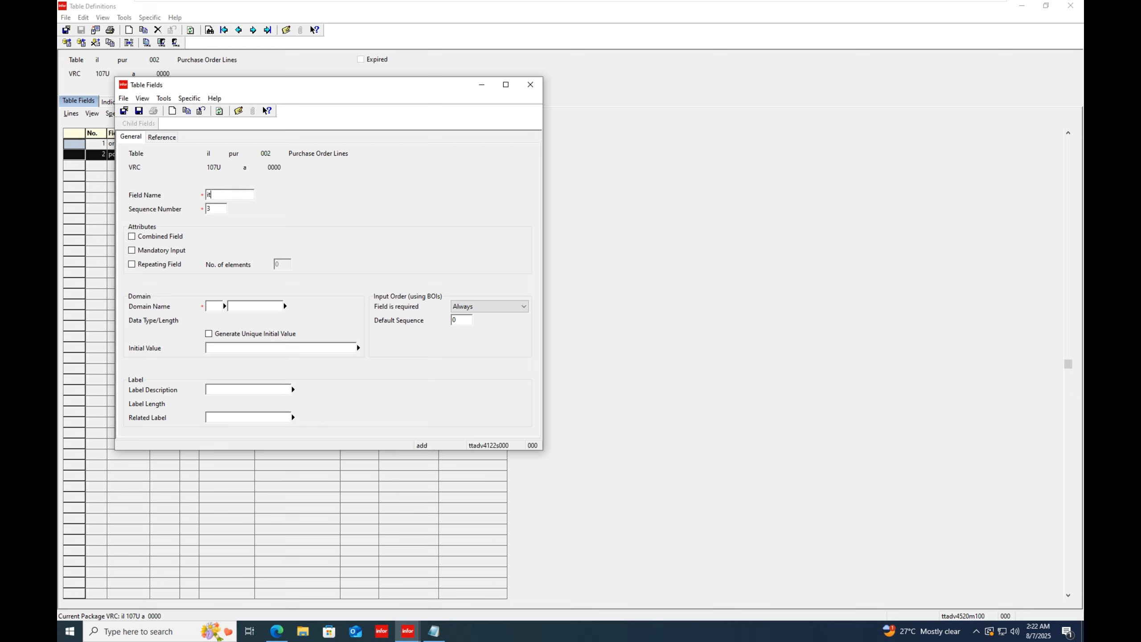
pyautogui.press('Tab')
pyautogui.press('Tab')
pyautogui.press('Tab')
# - Give the item field the label description Item and save it
pyautogui.press('Tab')
pyautogui.write('ilst07')
pyautogui.press('Tab')
pyautogui.press('Tab')
pyautogui.press('Tab')
pyautogui.press('Tab')
pyautogui.write('item')
pyautogui.press('Tab')
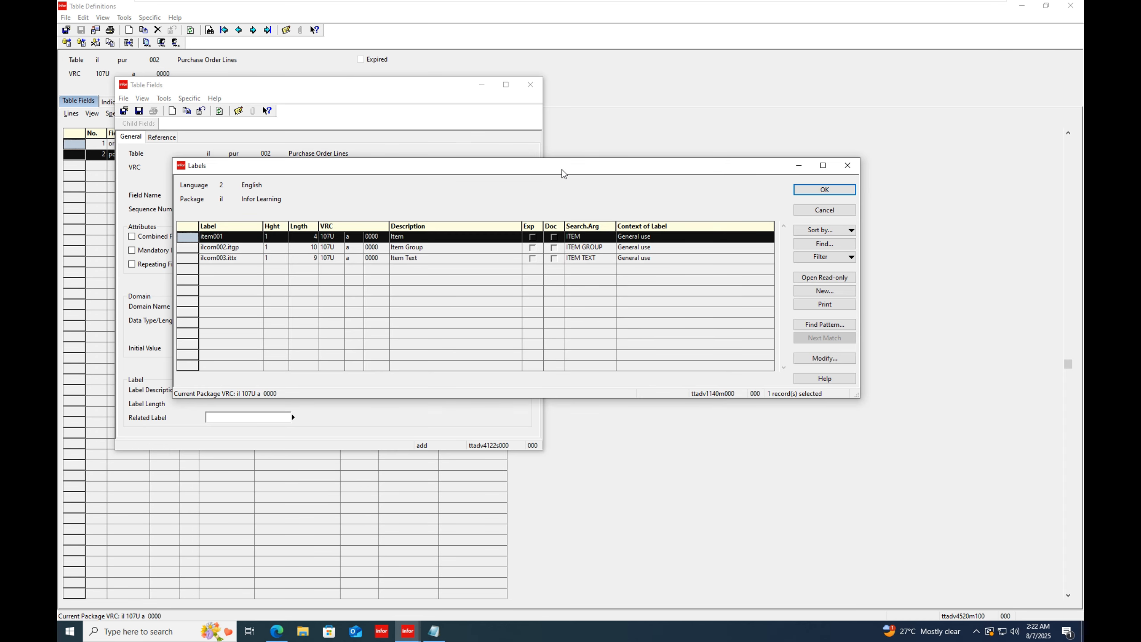
pyautogui.press('Return')
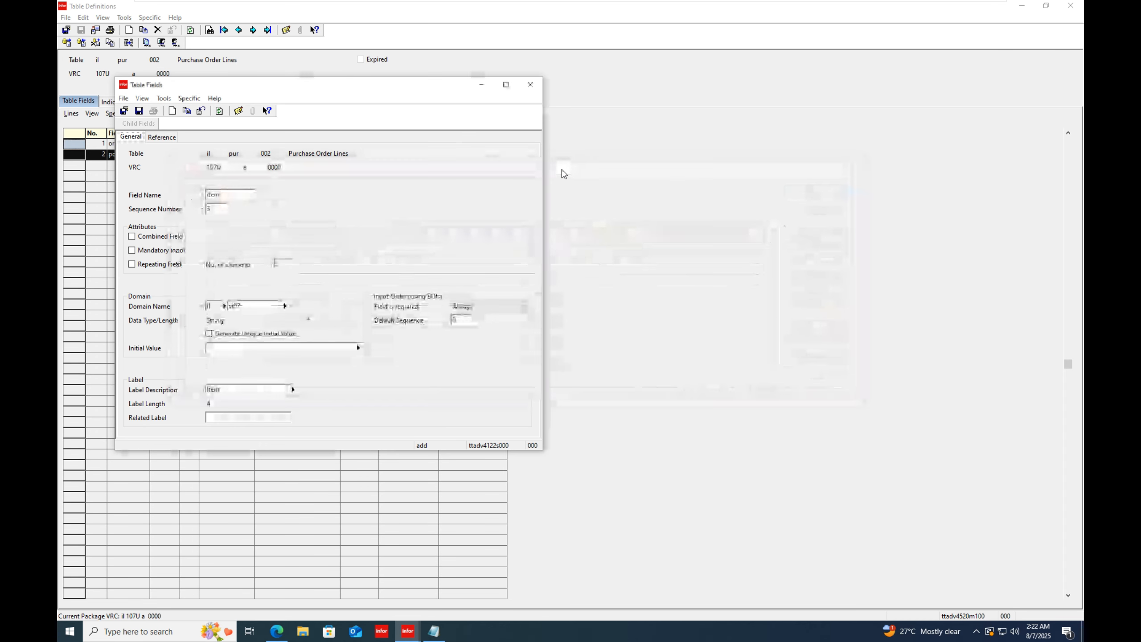
pyautogui.hotkey('ctrl', 's')
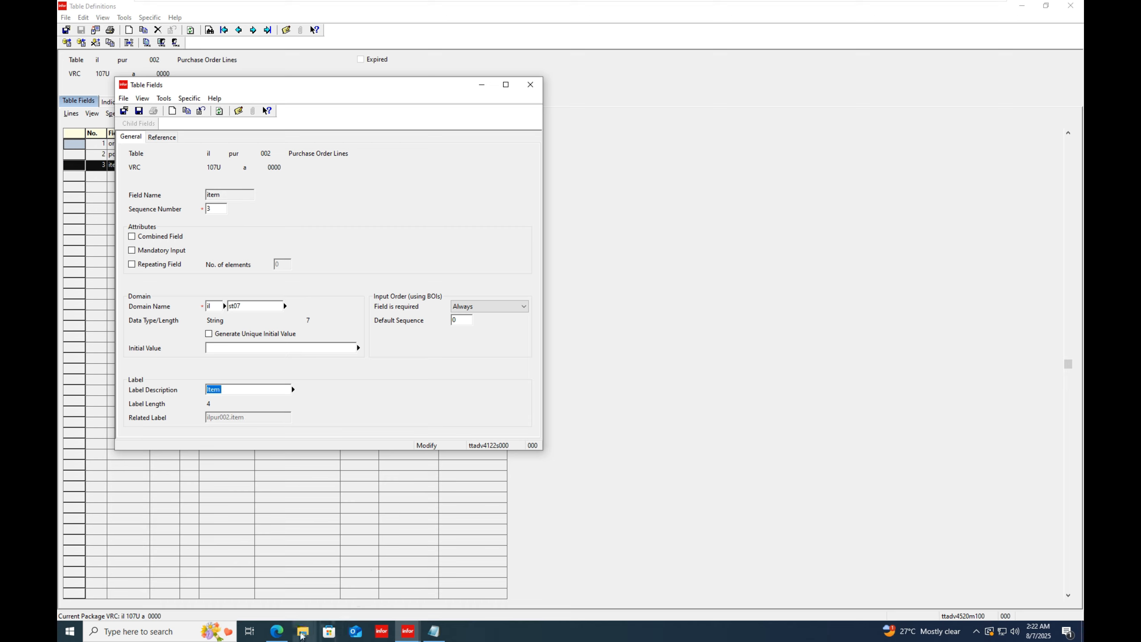
# - Check the data model PDF and add a fourth field named prce with domain il db62 to the Purchase Order Lines table
pyautogui.click(277, 631)
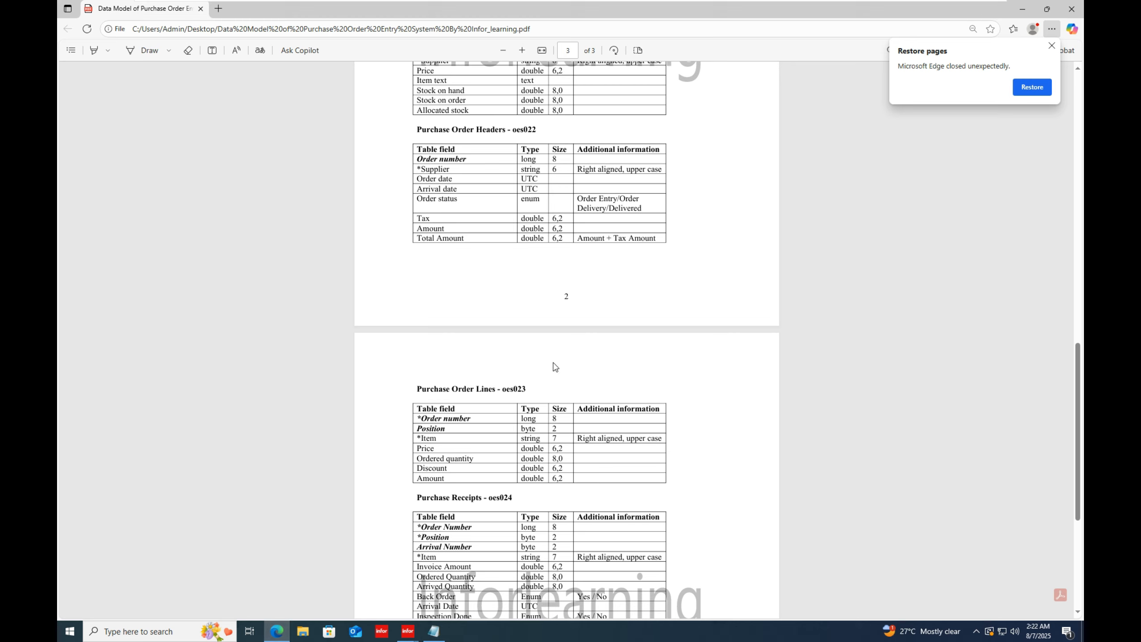
pyautogui.click(1024, 11)
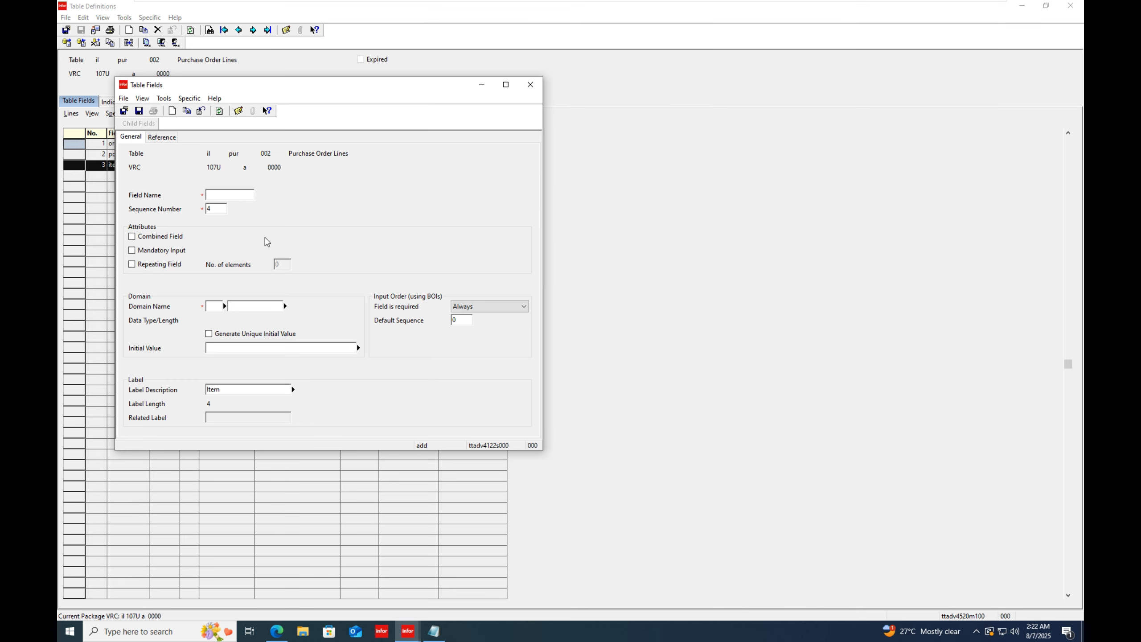
pyautogui.write('prce')
pyautogui.press('Tab')
pyautogui.press('Tab')
pyautogui.press('Tab')
pyautogui.press('Tab')
# - Look up the Price label for the prce field and save the field with related label ilcom003.prce
pyautogui.press('Tab')
pyautogui.write('db62')
pyautogui.press('Tab')
pyautogui.press('Tab')
pyautogui.press('Tab')
pyautogui.press('Tab')
pyautogui.press('Tab')
pyautogui.write('Price')
pyautogui.press('Tab')
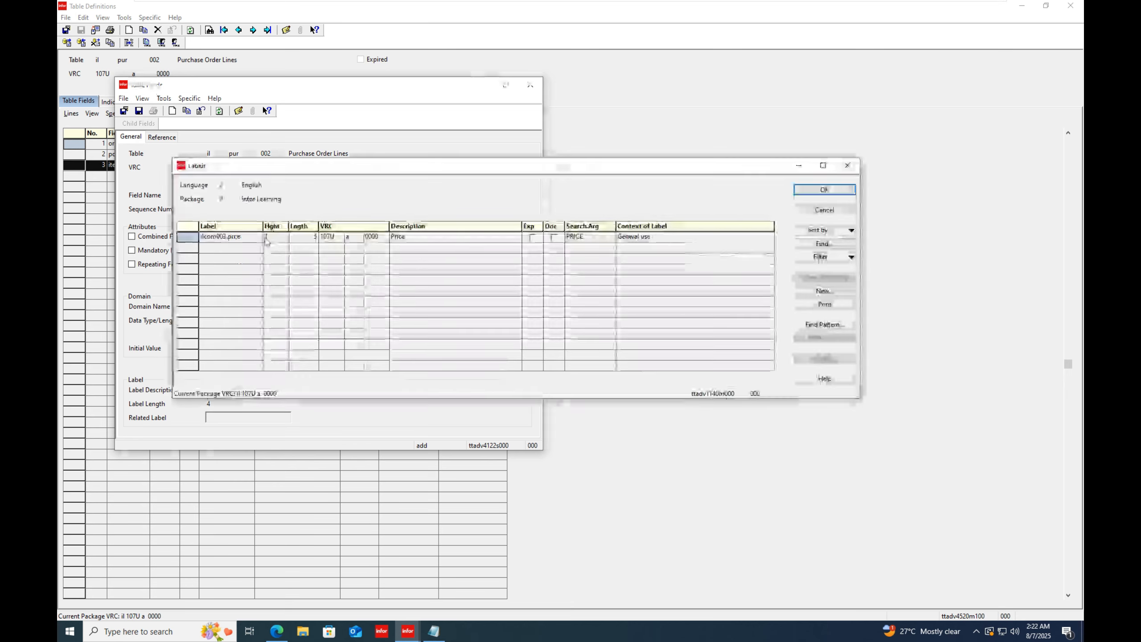
pyautogui.press('Return')
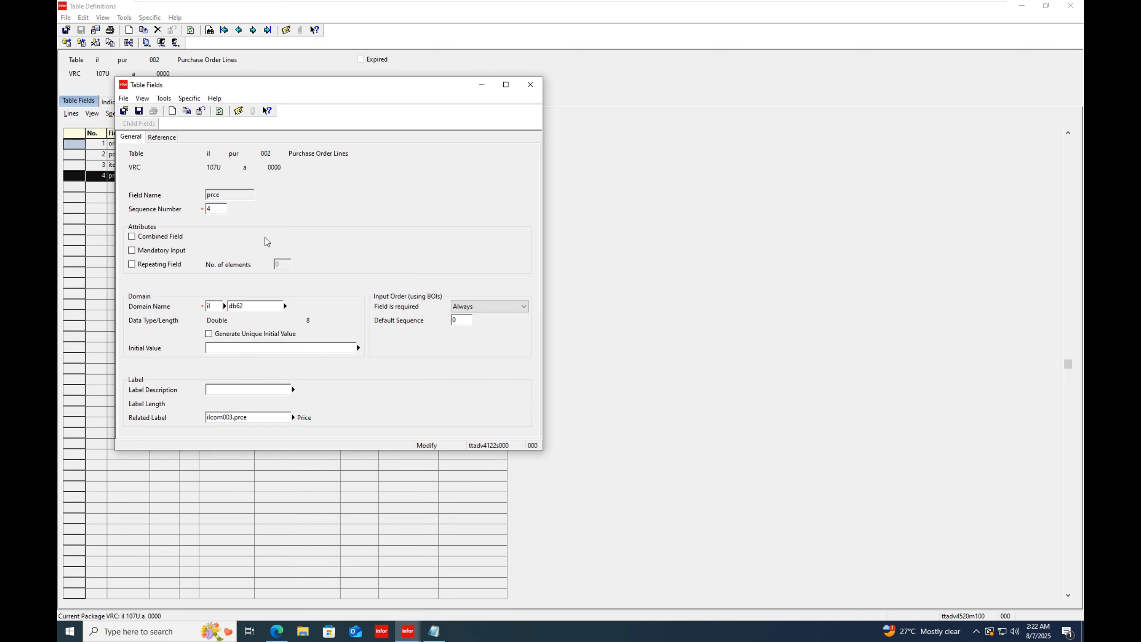
# - Check the data model PDF for the ordered quantity and start a fifth Purchase Order Lines field named orqt
pyautogui.hotkey('ctrl', 'n')
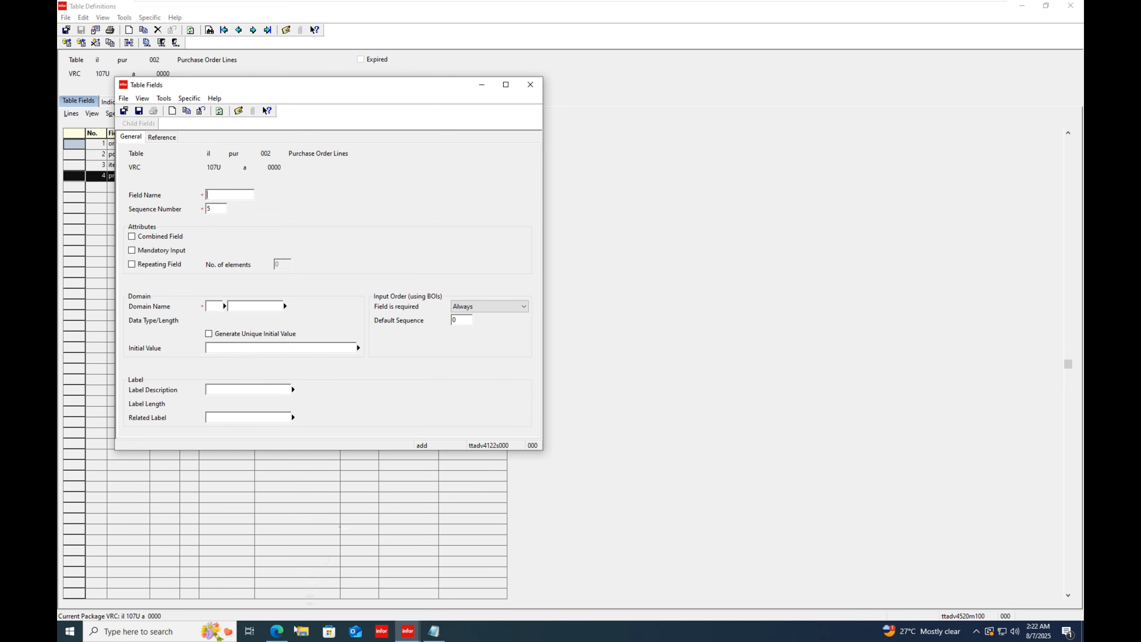
pyautogui.click(282, 634)
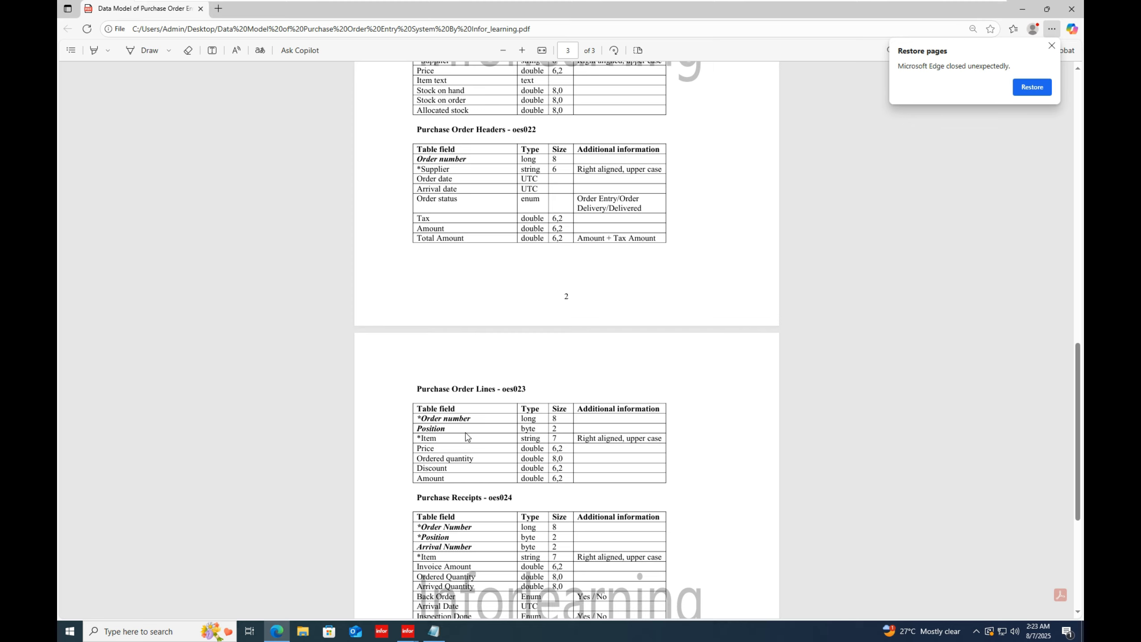
pyautogui.click(1028, 9)
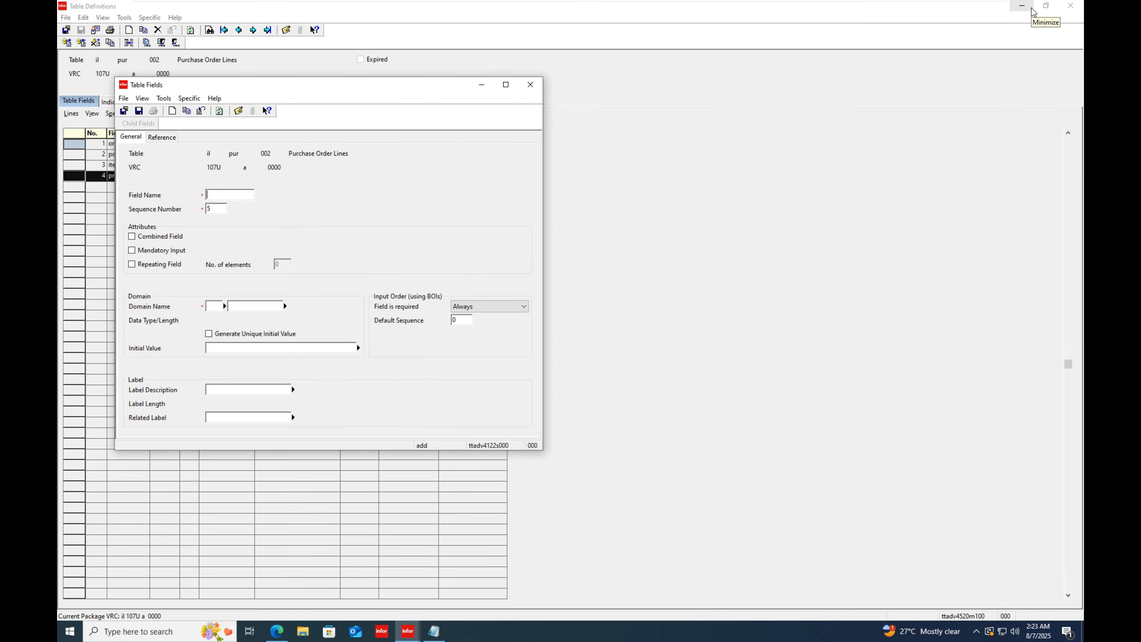
pyautogui.write('orqt')
pyautogui.press('Tab')
pyautogui.press('Tab')
pyautogui.press('Tab')
# - Recheck the ordered quantity's type in the data model PDF and set the orqt field's domain to il db62
pyautogui.write('il')
pyautogui.write('db')
pyautogui.press('Tab')
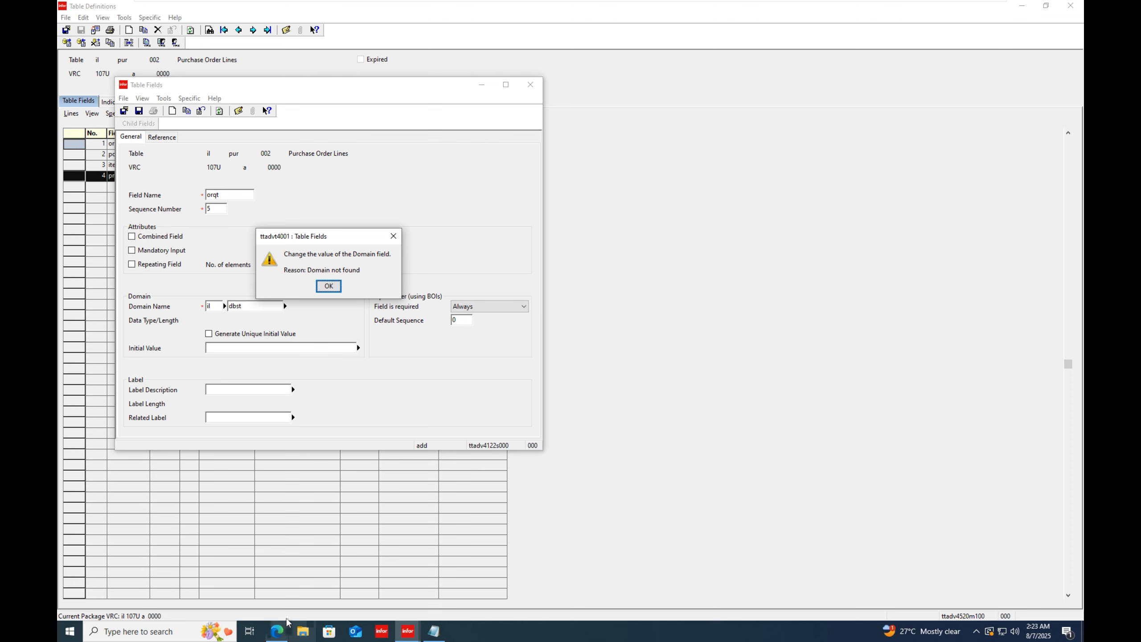
pyautogui.click(288, 632)
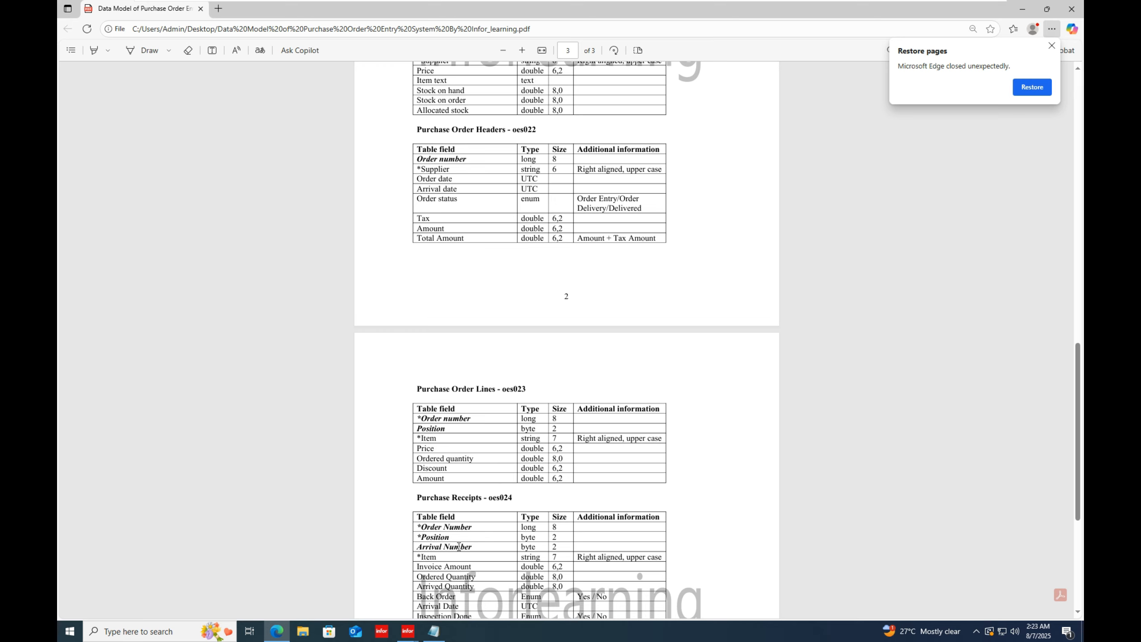
pyautogui.click(1028, 18)
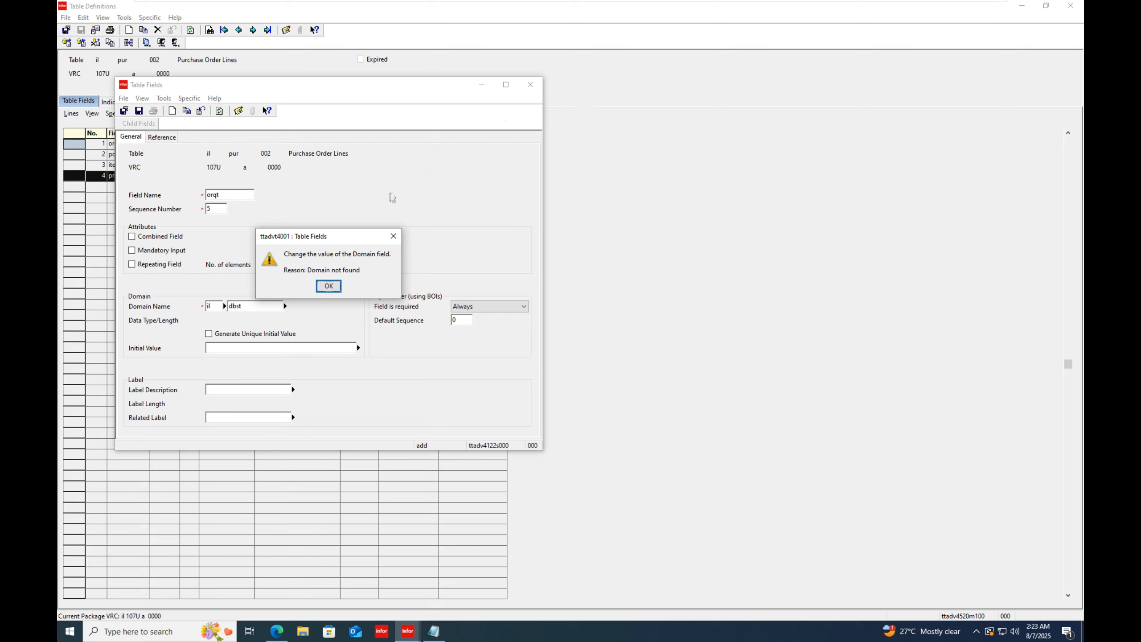
pyautogui.click(329, 286)
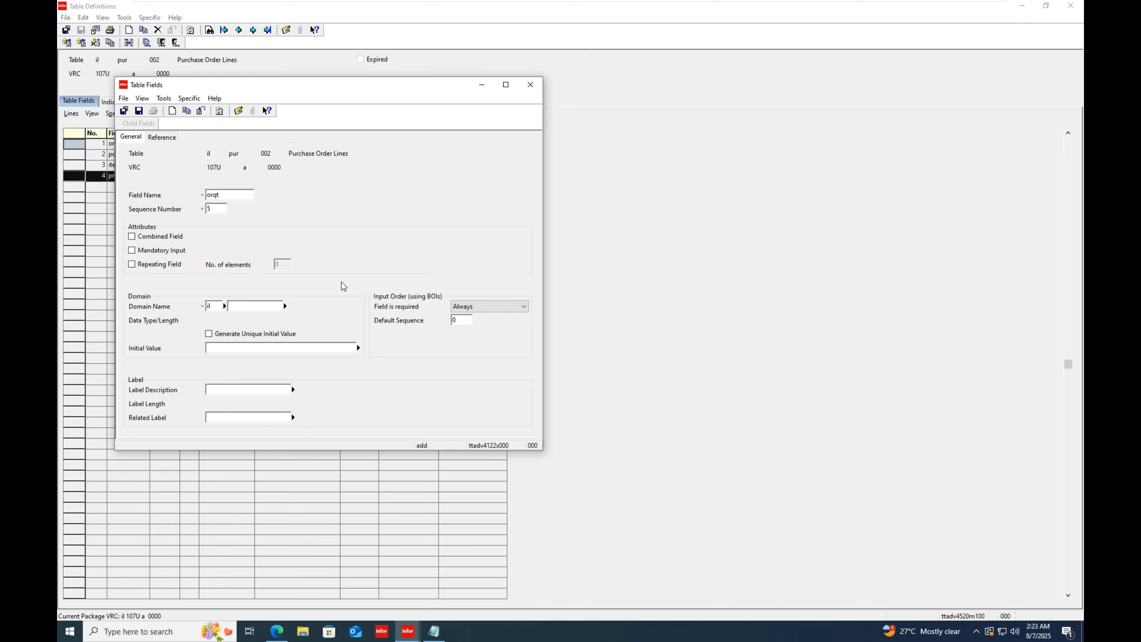
pyautogui.write('db62')
# - Look up the Order Quantity label for the orqt field and save the field with related label ilinv002.orqt
pyautogui.press('Tab')
pyautogui.press('Tab')
pyautogui.press('Tab')
pyautogui.press('Tab')
pyautogui.press('Tab')
pyautogui.write('Order Quantity')
pyautogui.press('Tab')
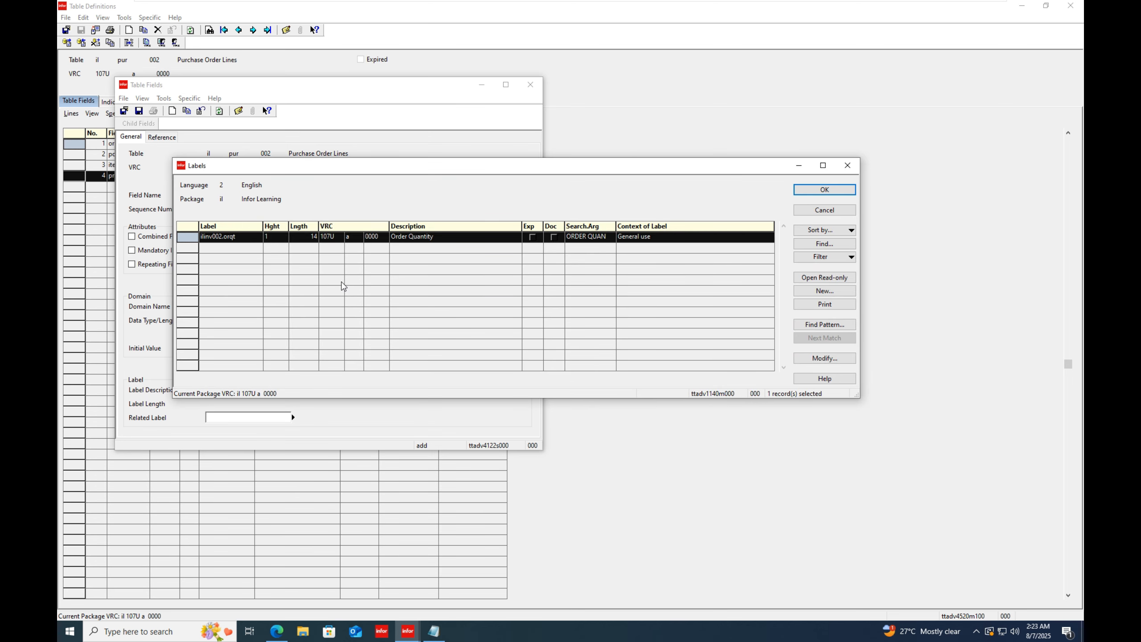
pyautogui.press('Return')
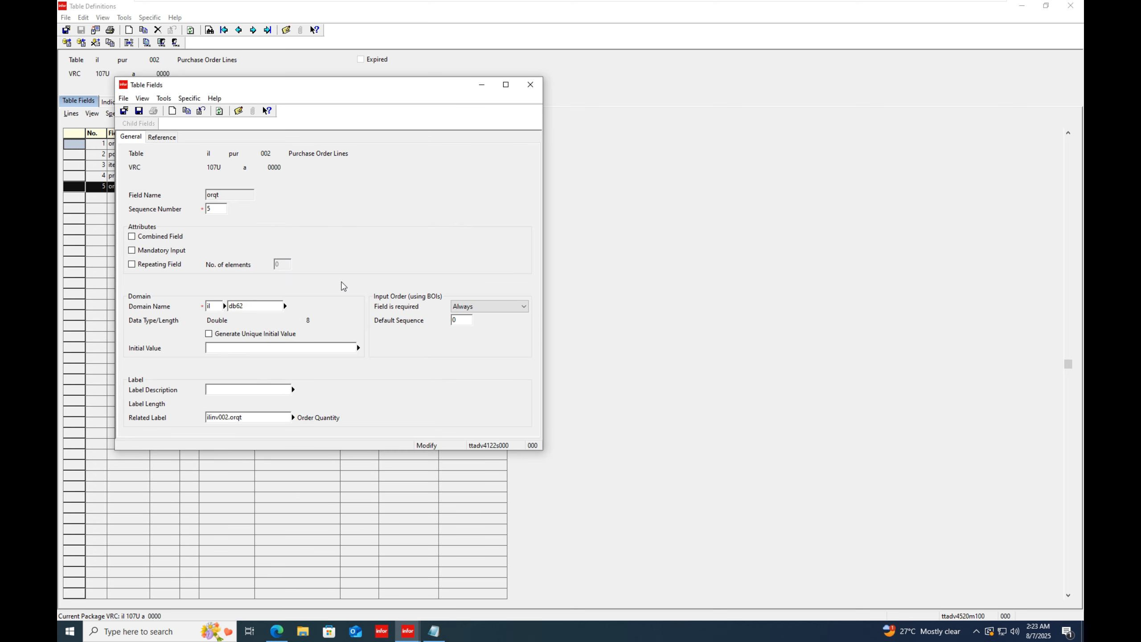
# - Add a sixth field named disc with domain il byte to the Purchase Order Lines table
pyautogui.hotkey('ctrl', 'n')
pyautogui.write('di')
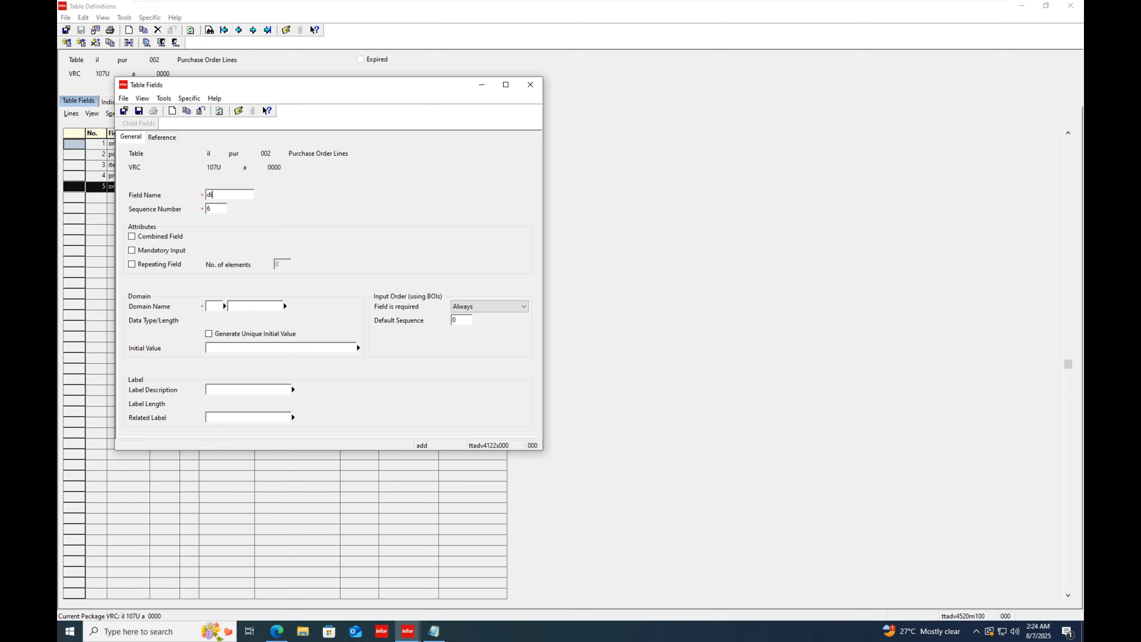
pyautogui.write('sc')
pyautogui.press('Tab')
pyautogui.press('Tab')
pyautogui.press('Tab')
pyautogui.press('Tab')
pyautogui.press('Tab')
pyautogui.write('il')
# - Give the disc field the label description Discount % and save it
pyautogui.press('Tab')
pyautogui.write('byte')
pyautogui.press('Tab')
pyautogui.press('Tab')
pyautogui.press('Tab')
pyautogui.press('Tab')
pyautogui.write('Discount %')
pyautogui.press('Tab')
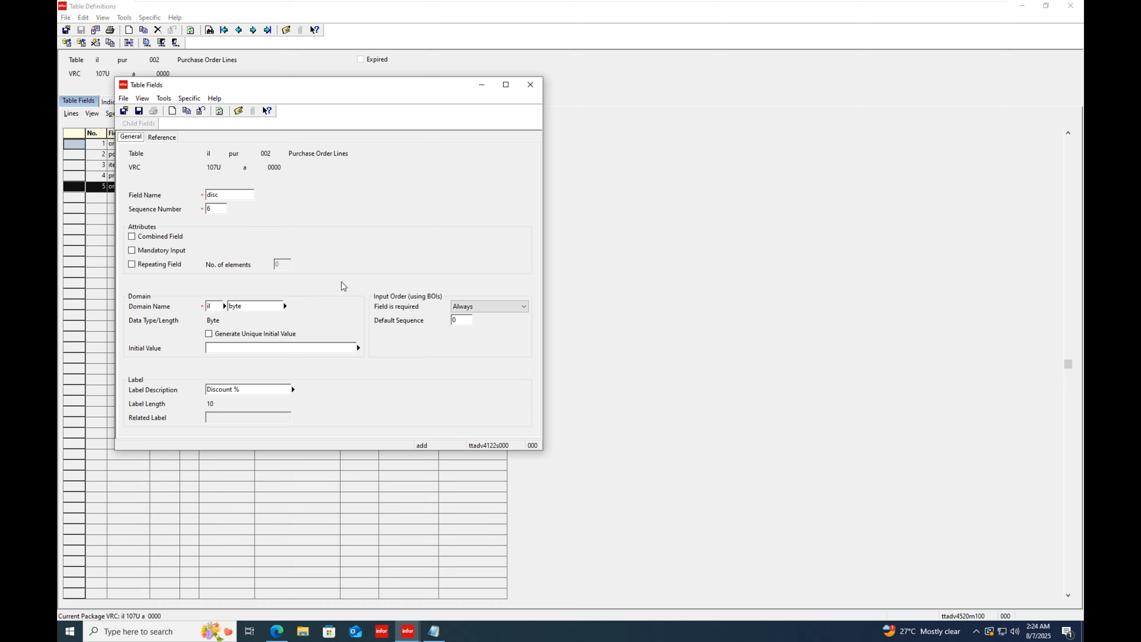
pyautogui.hotkey('ctrl', 's')
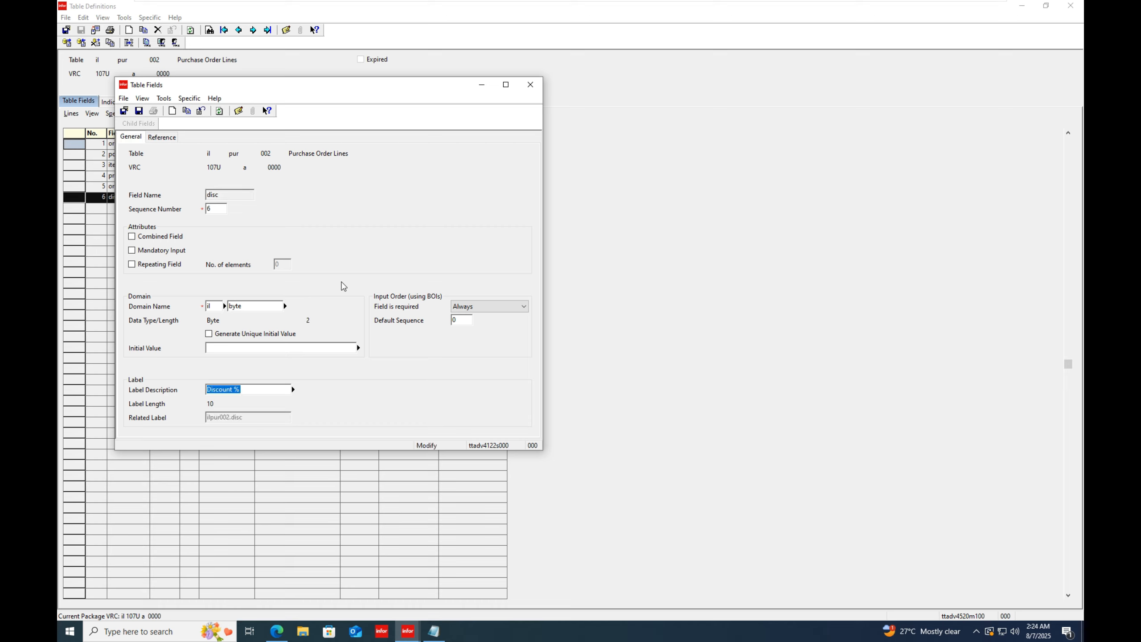
# - Check the data model PDF and add a seventh field named gram with domain il db62 to the Purchase Order Lines table
pyautogui.hotkey('ctrl', 'n')
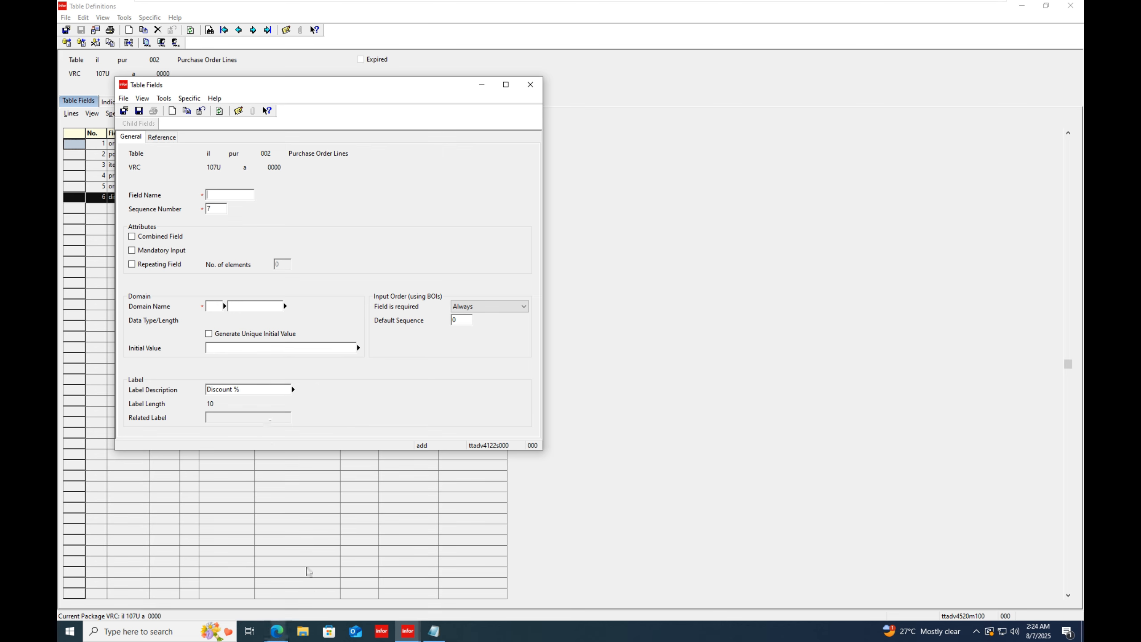
pyautogui.click(283, 629)
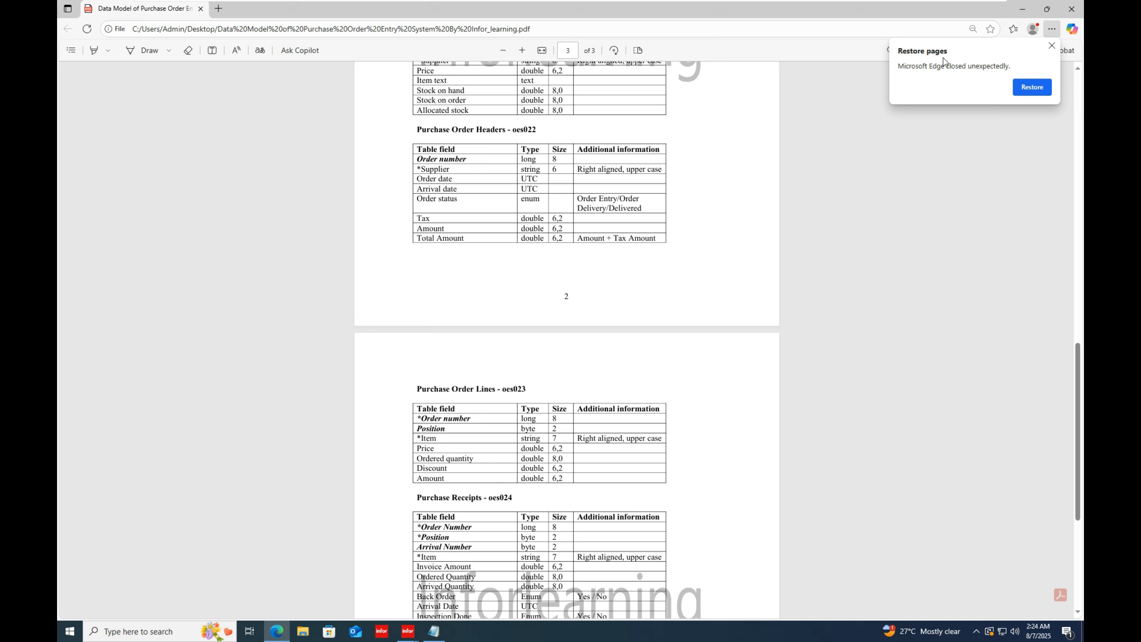
pyautogui.click(1024, 12)
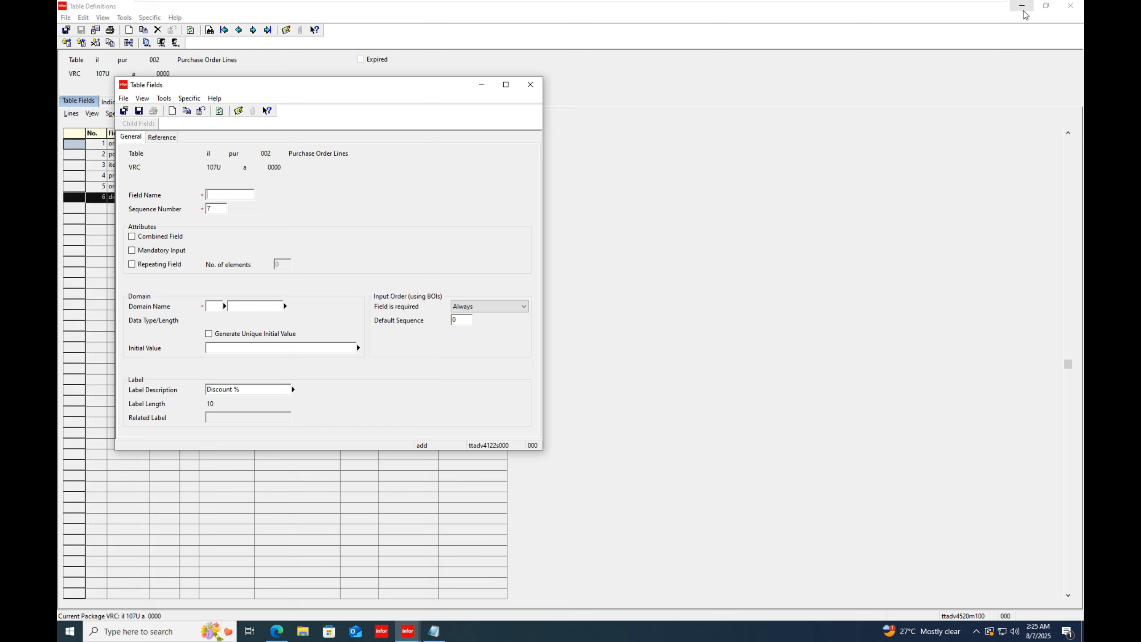
pyautogui.write('gram')
pyautogui.press('Tab')
pyautogui.press('Tab')
pyautogui.press('Tab')
pyautogui.press('Tab')
pyautogui.press('Tab')
pyautogui.write('db62')
# - Look up the Gross Amount label for the gram field, then save and close the field with related label ilpur001.gram
pyautogui.press('Tab')
pyautogui.press('Tab')
pyautogui.press('Tab')
pyautogui.press('Tab')
pyautogui.press('Tab')
pyautogui.write('Gross Amount')
pyautogui.press('Tab')
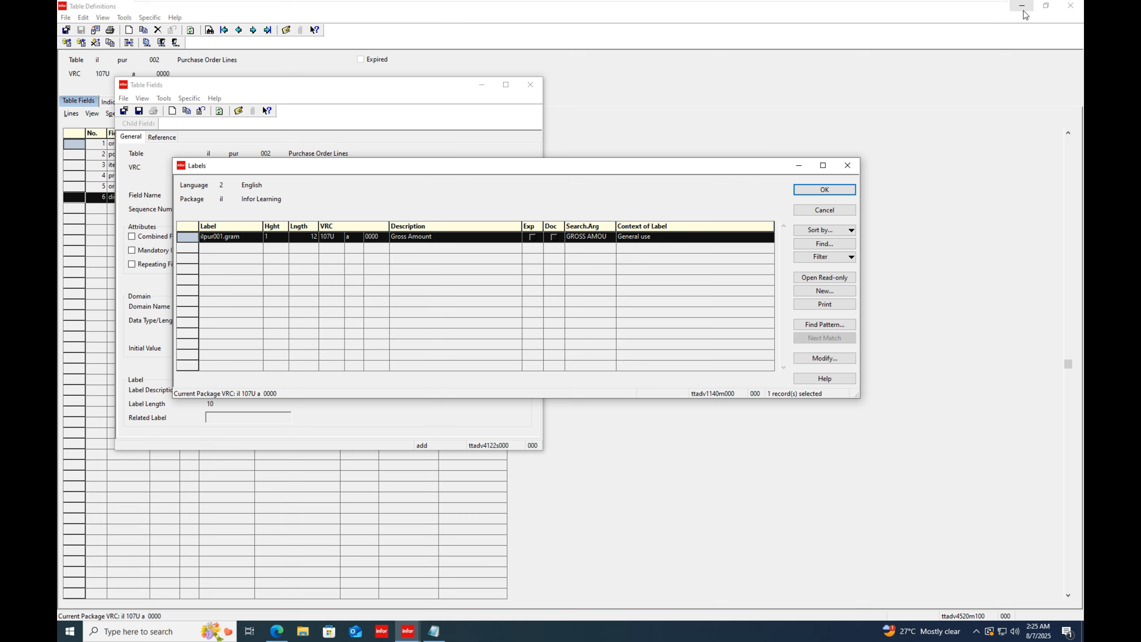
pyautogui.press('Return')
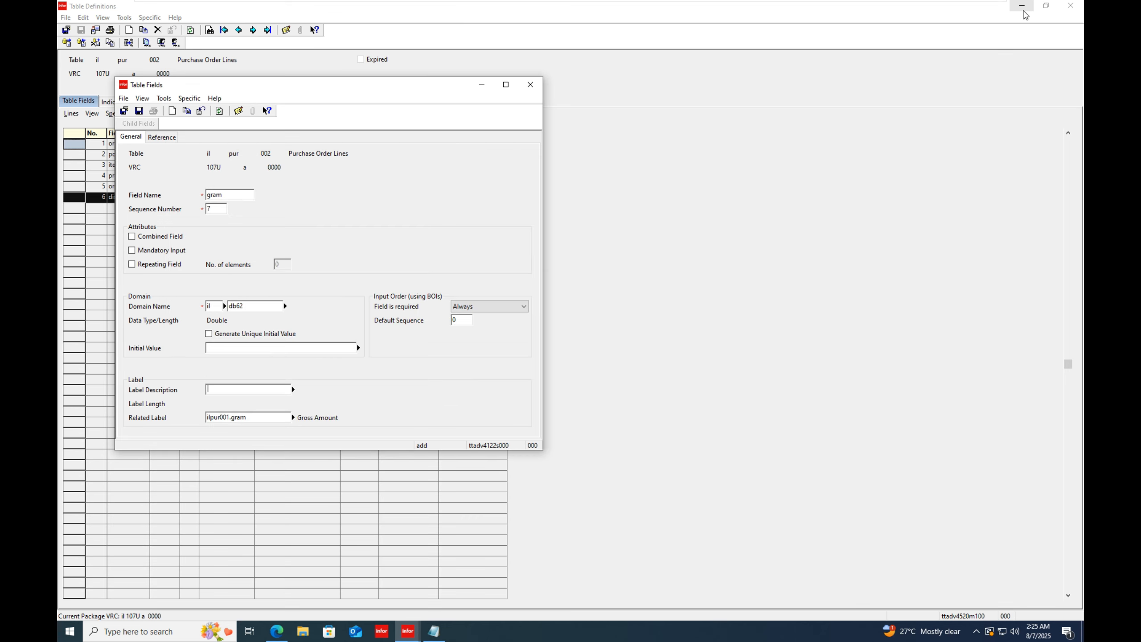
pyautogui.hotkey('ctrl', 'e')
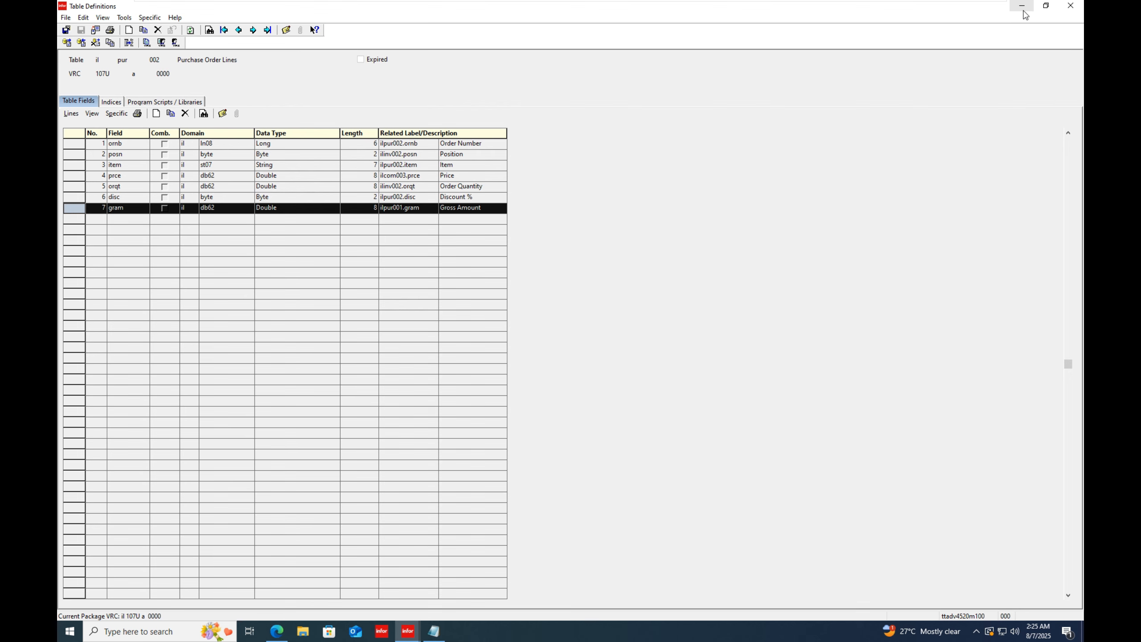
# - Add an eighth field named ntam with domain il db62 to the Purchase Order Lines table
pyautogui.hotkey('ctrl', 'n')
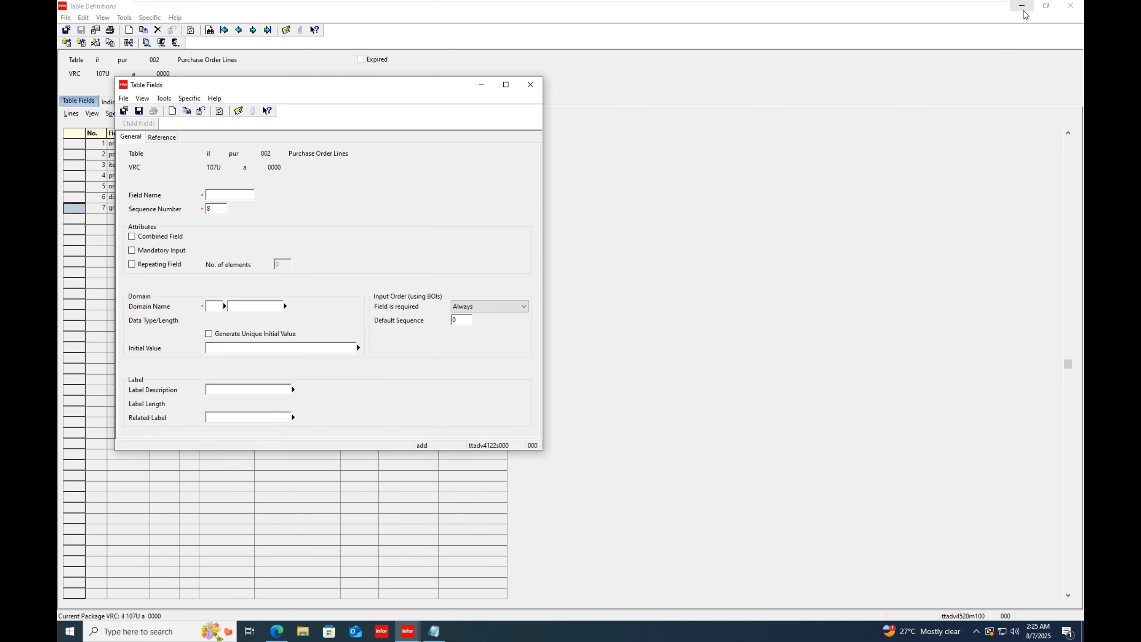
pyautogui.write('ne')
pyautogui.press('BackSpace')
pyautogui.write('tam')
pyautogui.press('Tab')
pyautogui.press('Tab')
pyautogui.press('Tab')
pyautogui.press('Tab')
# - Look up the Net Amount label for the ntam field, then save and close the field with related label ilpur001.ntam
pyautogui.press('Tab')
pyautogui.write('db6')
pyautogui.press('Tab')
pyautogui.press('Tab')
pyautogui.press('Tab')
pyautogui.press('Tab')
pyautogui.press('Tab')
pyautogui.write('Net Amount')
pyautogui.press('Tab')
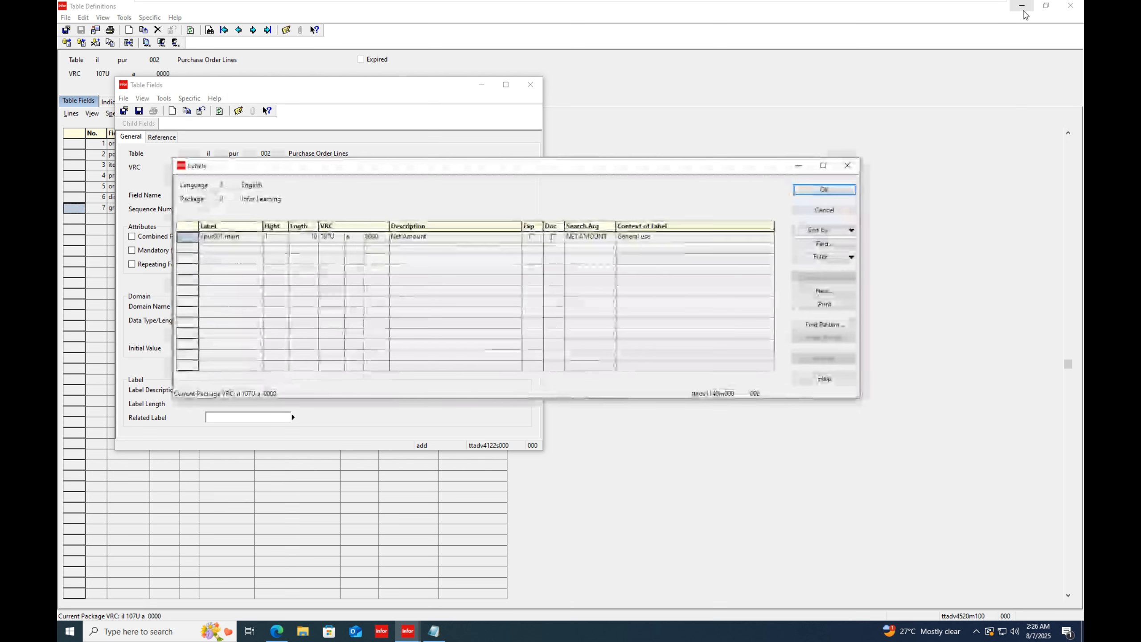
pyautogui.press('Return')
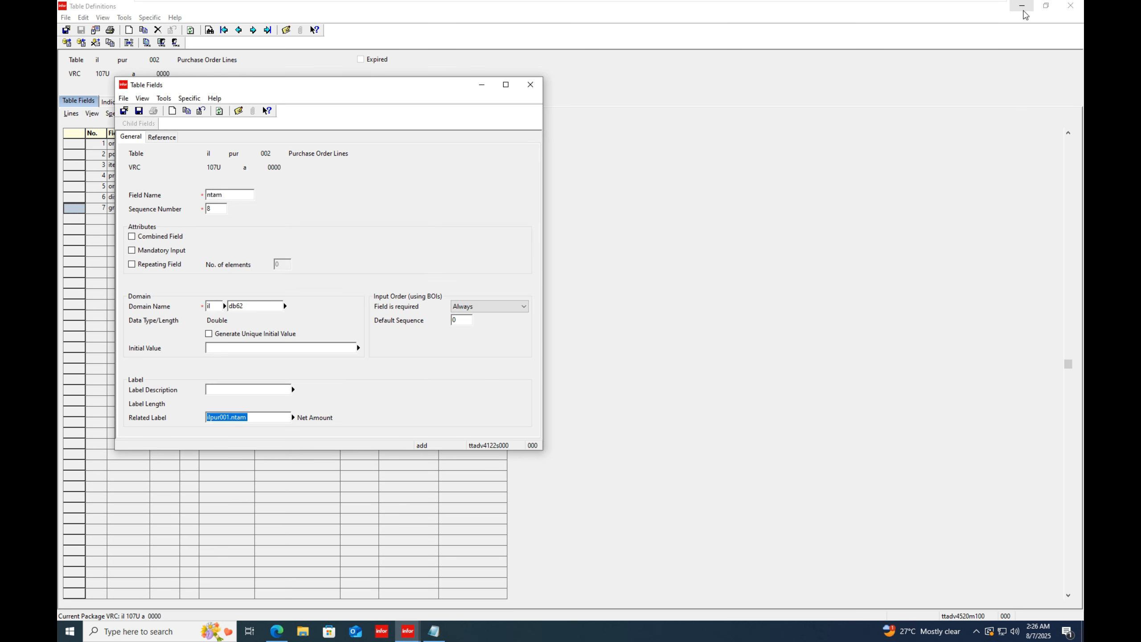
pyautogui.hotkey('ctrl', 's')
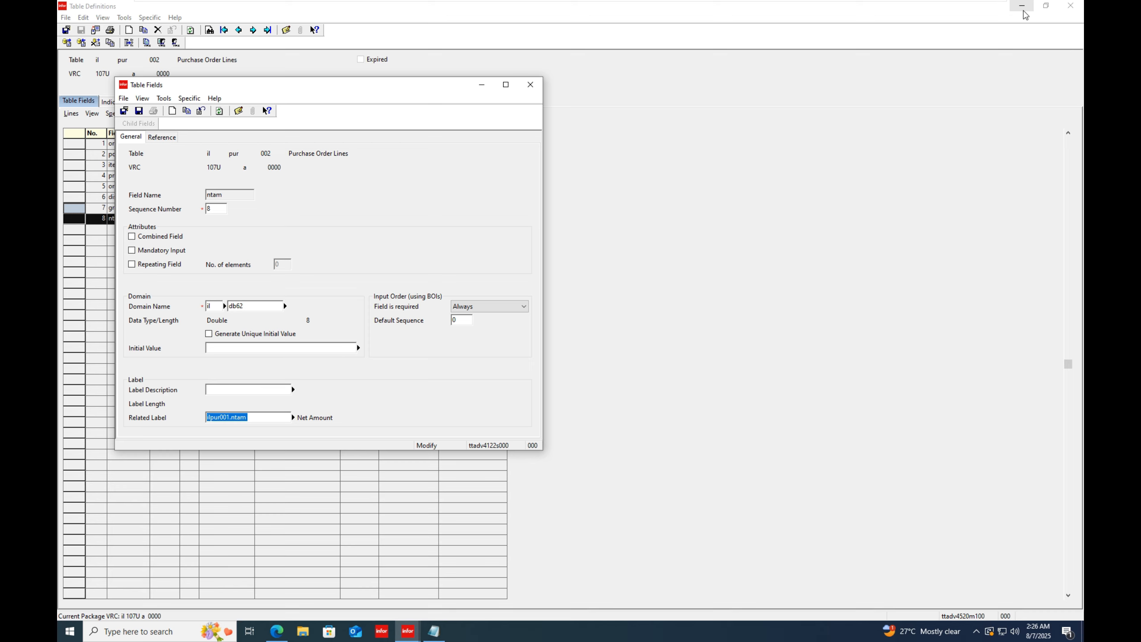
pyautogui.hotkey('alt', 'F4')
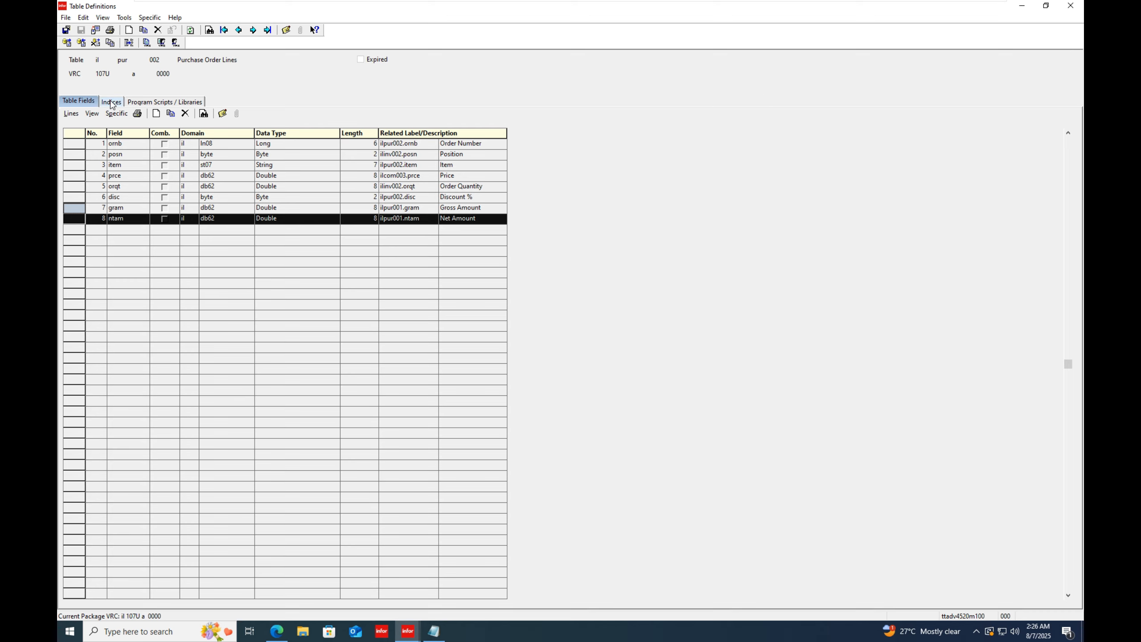
# - Create index 1 for the Purchase Order Lines table, described as Order Number with index part ornb, and return to the table list
pyautogui.click(112, 102)
pyautogui.doubleClick(143, 152)
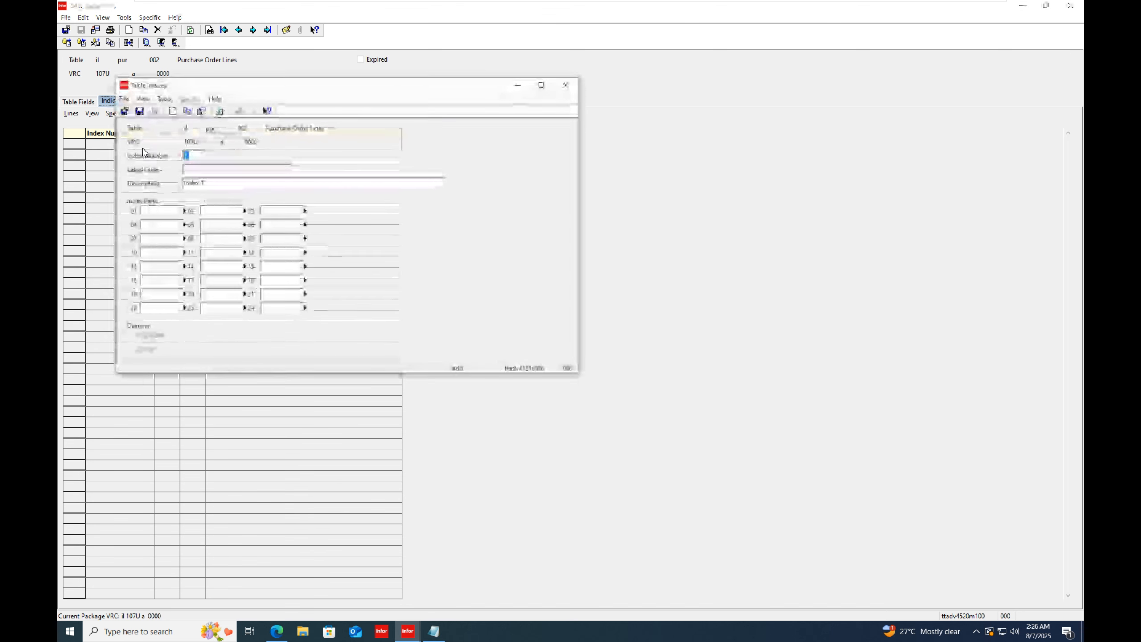
pyautogui.press('Tab')
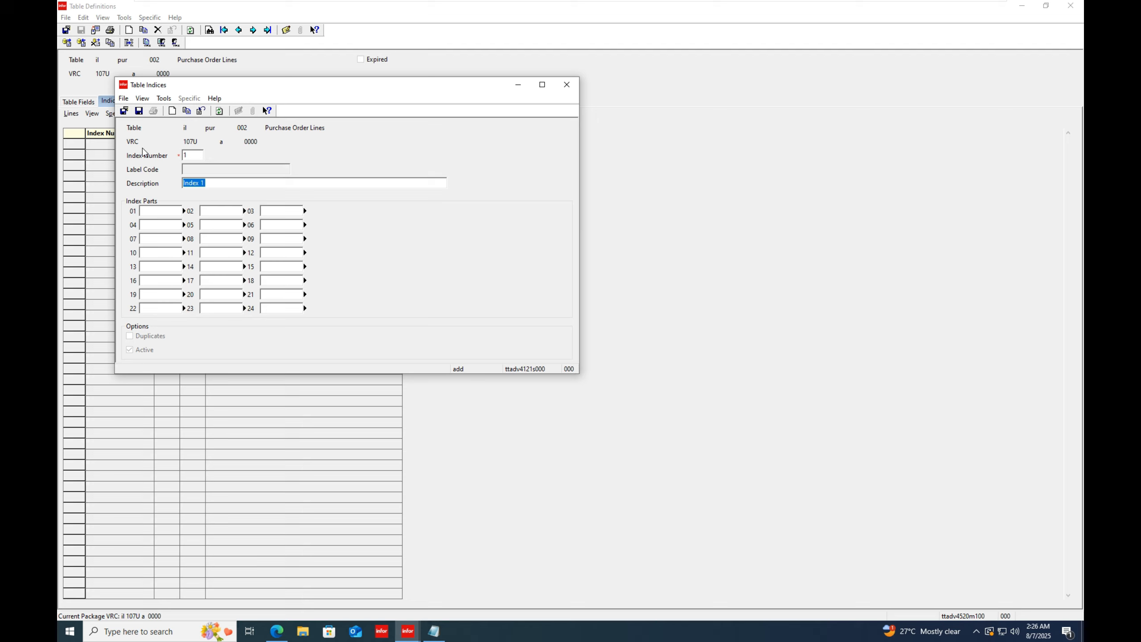
pyautogui.write('Order')
pyautogui.write(' Number')
pyautogui.write('ornb')
pyautogui.hotkey('ctrl', 's')
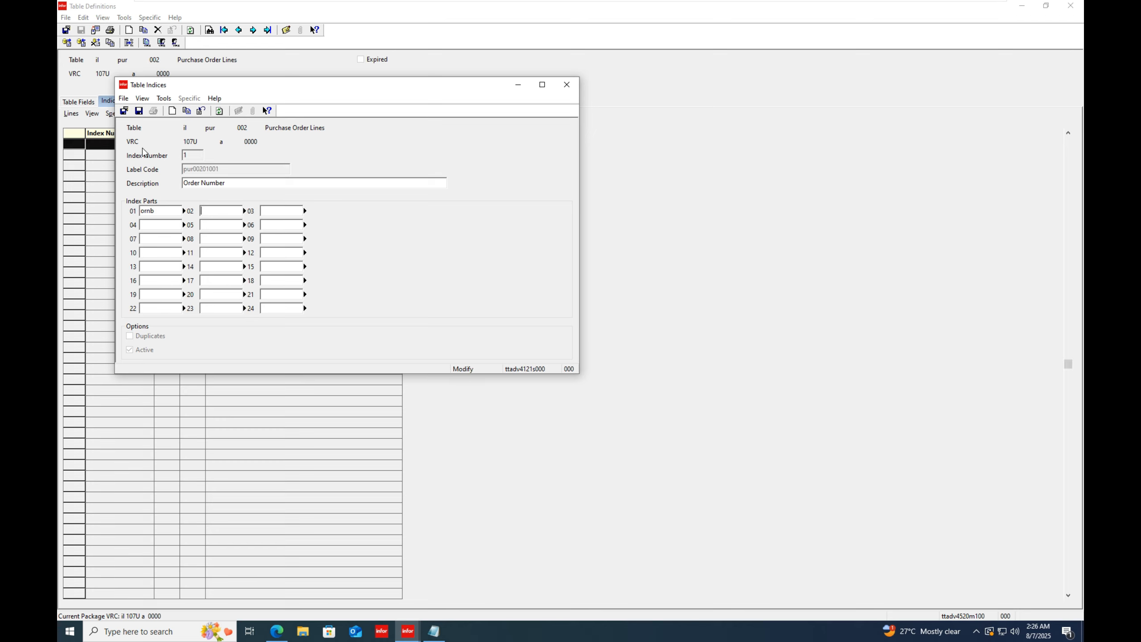
pyautogui.press('Escape')
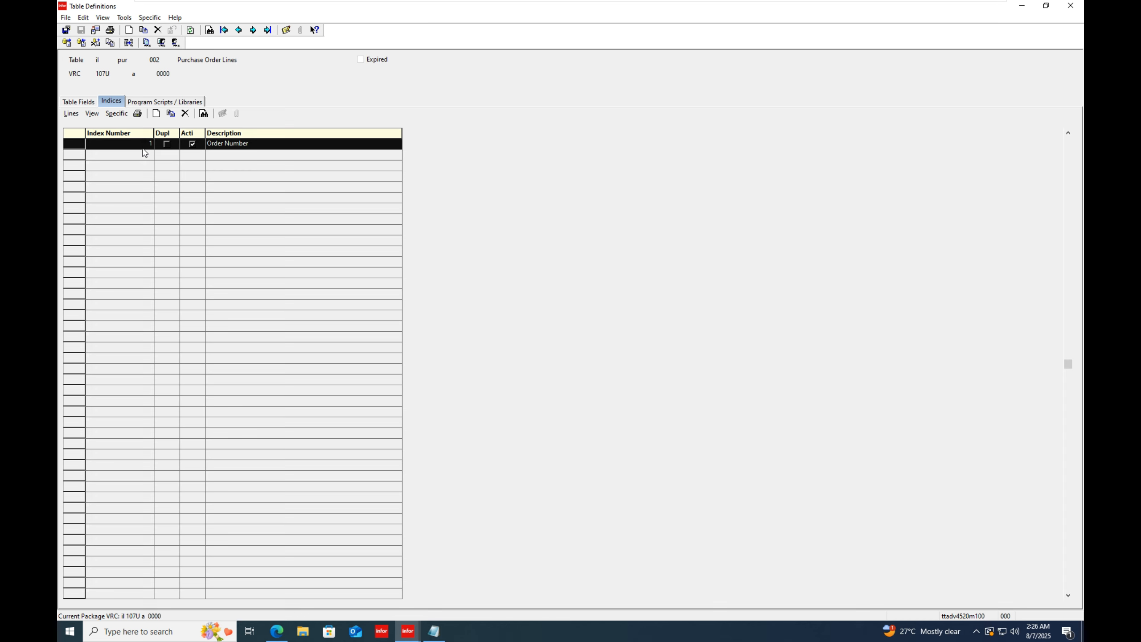
pyautogui.press('Escape')
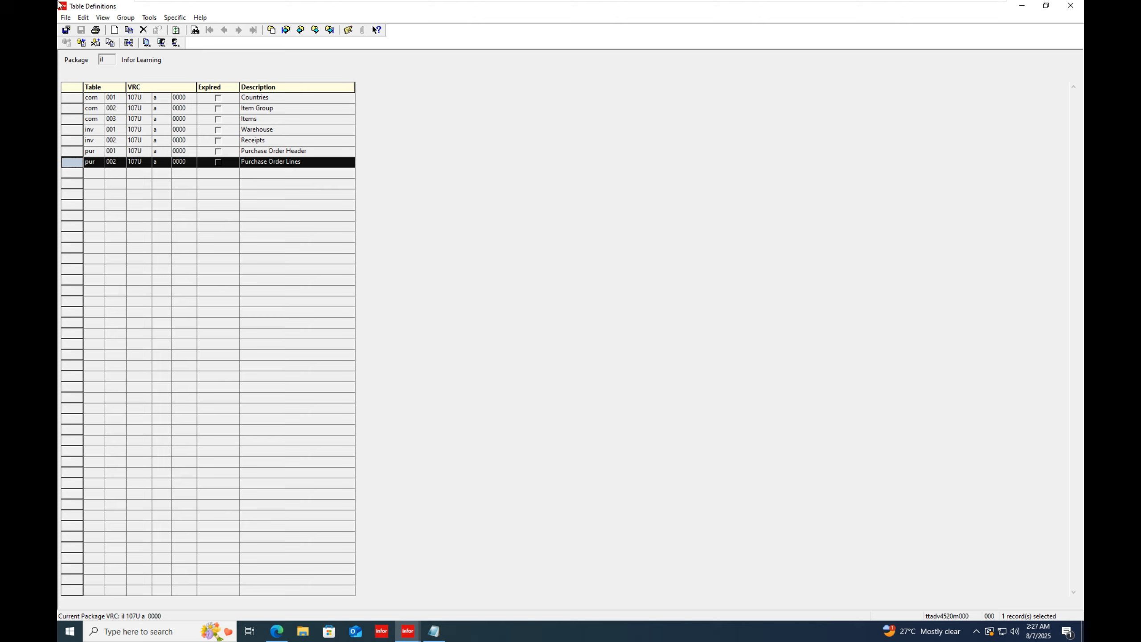
# - Set up a runtime data dictionary conversion of domains and tables for package il, leaving Reconfigure Tables off
pyautogui.click(178, 17)
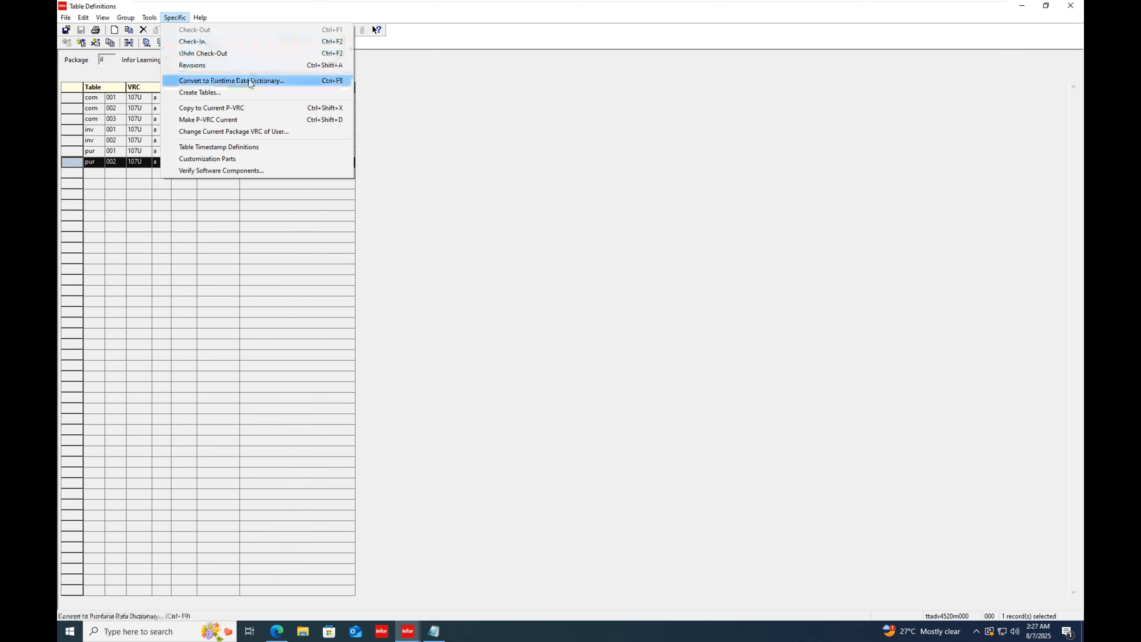
pyautogui.click(252, 80)
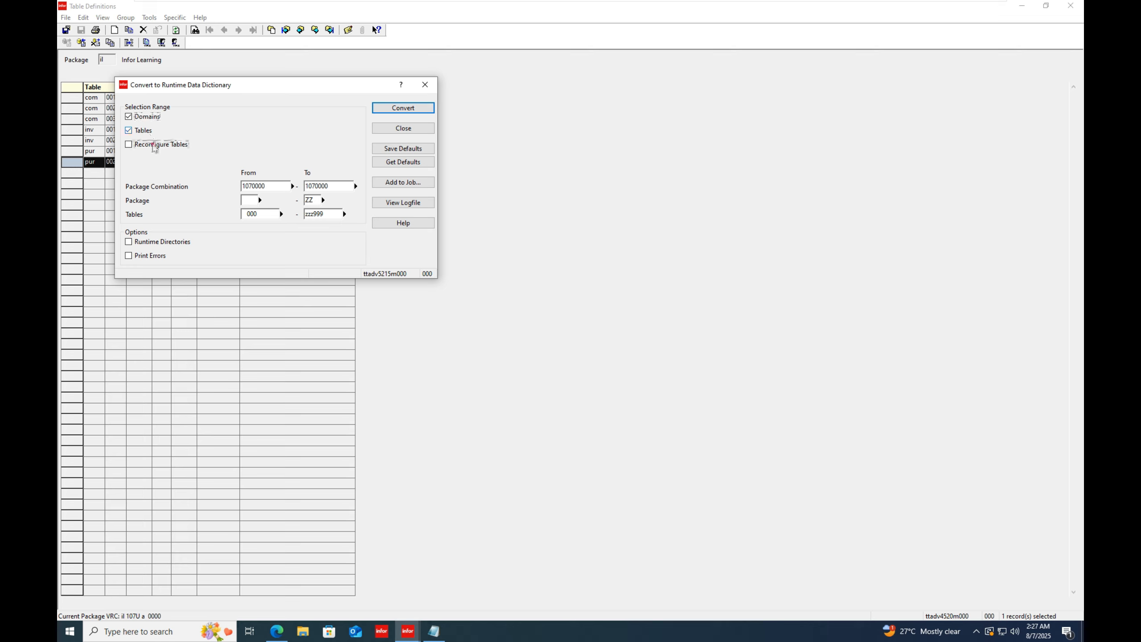
pyautogui.click(154, 145)
pyautogui.click(167, 150)
pyautogui.click(249, 200)
pyautogui.write('il')
pyautogui.press('Tab')
# - Enable Runtime Directories and Print Errors, run the runtime data dictionary conversion with its error report sent to device d, and close the conversion dialog
pyautogui.press('Tab')
pyautogui.press('Tab')
pyautogui.press('Tab')
pyautogui.press('space')
pyautogui.press('Tab')
pyautogui.press('Return')
pyautogui.write('d')
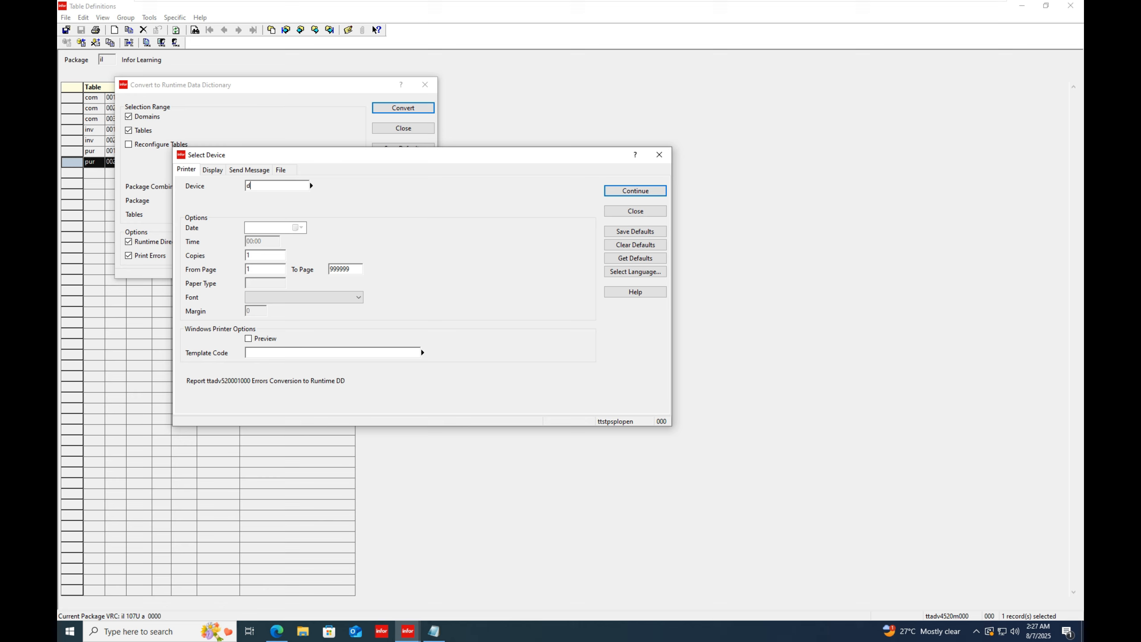
pyautogui.press('Tab')
pyautogui.press('Return')
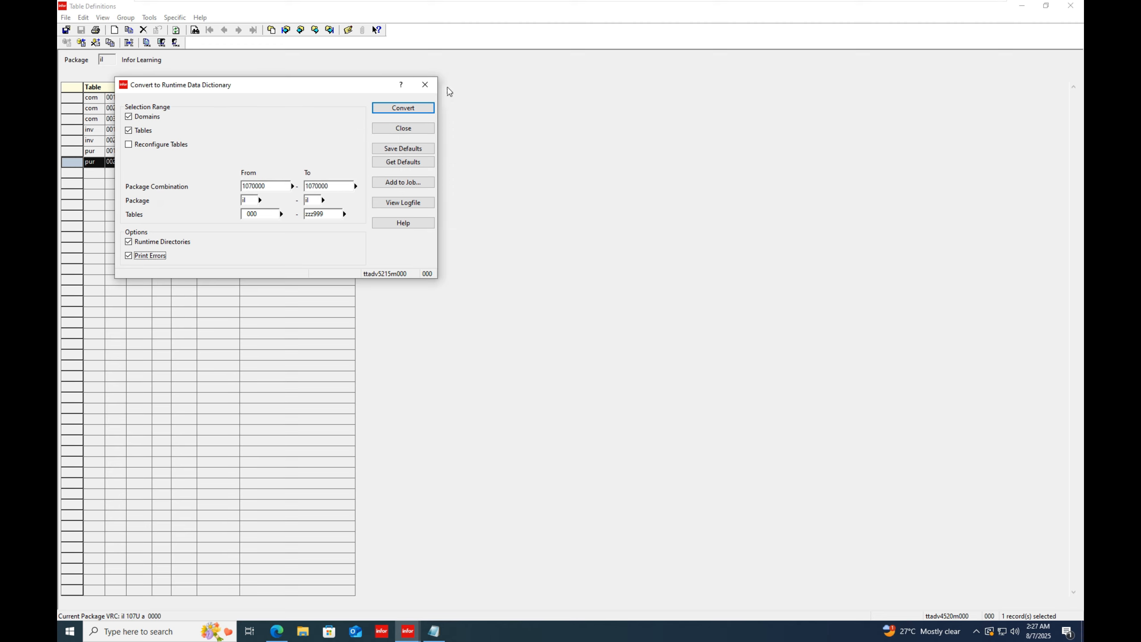
pyautogui.click(425, 85)
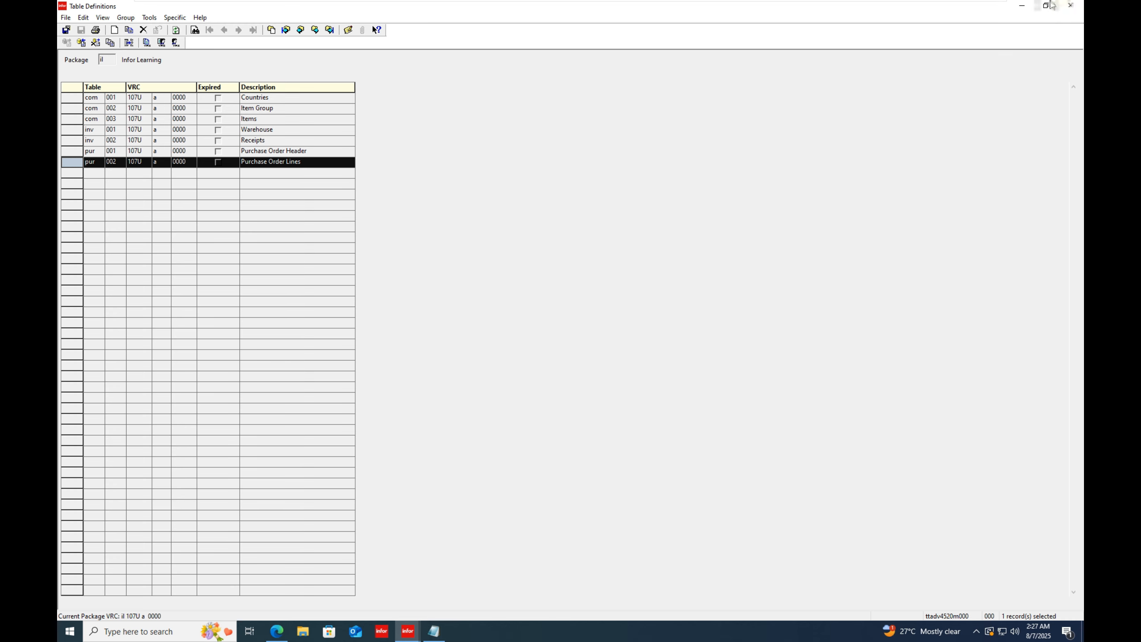
# - Close the Table Definitions session and exit Infor LN, ending all running sessions
pyautogui.click(1071, 5)
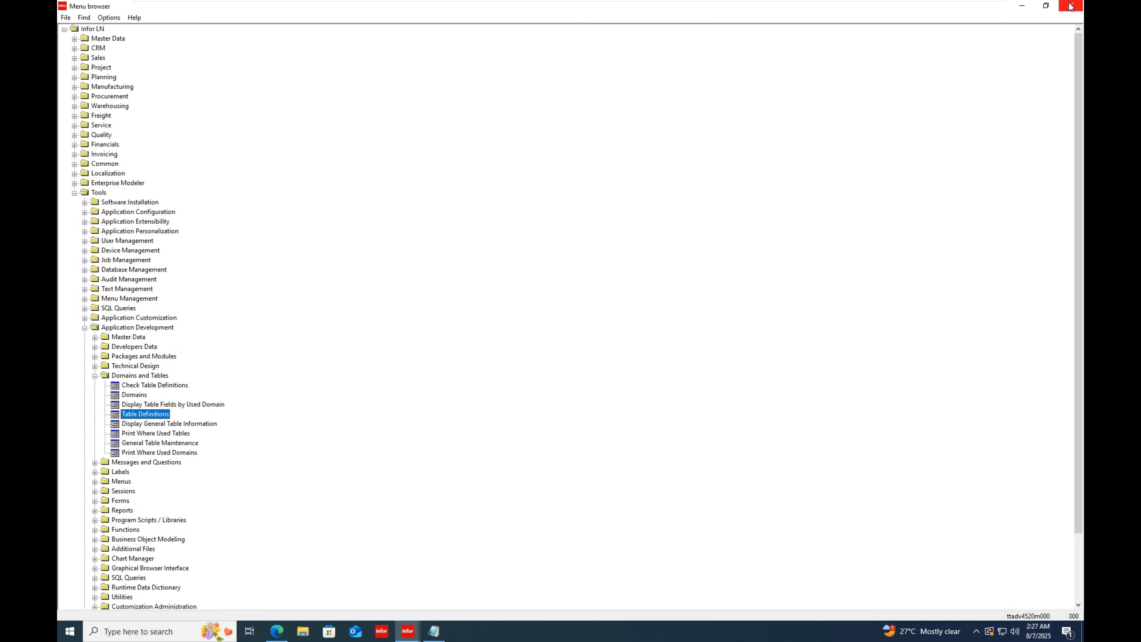
pyautogui.click(1071, 6)
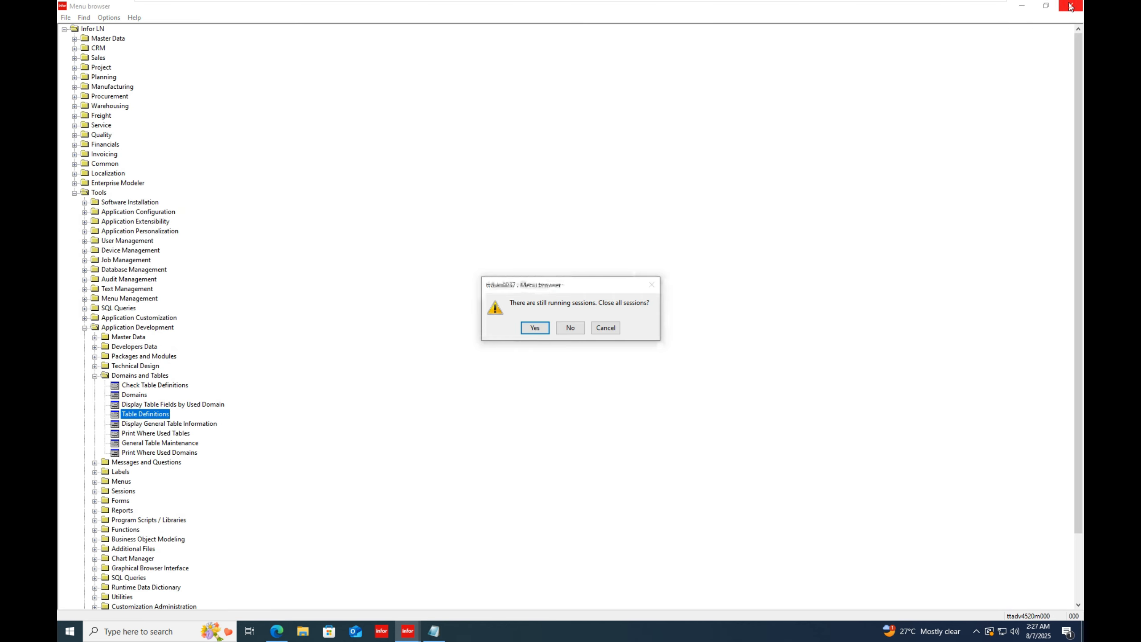
pyautogui.press('Return')
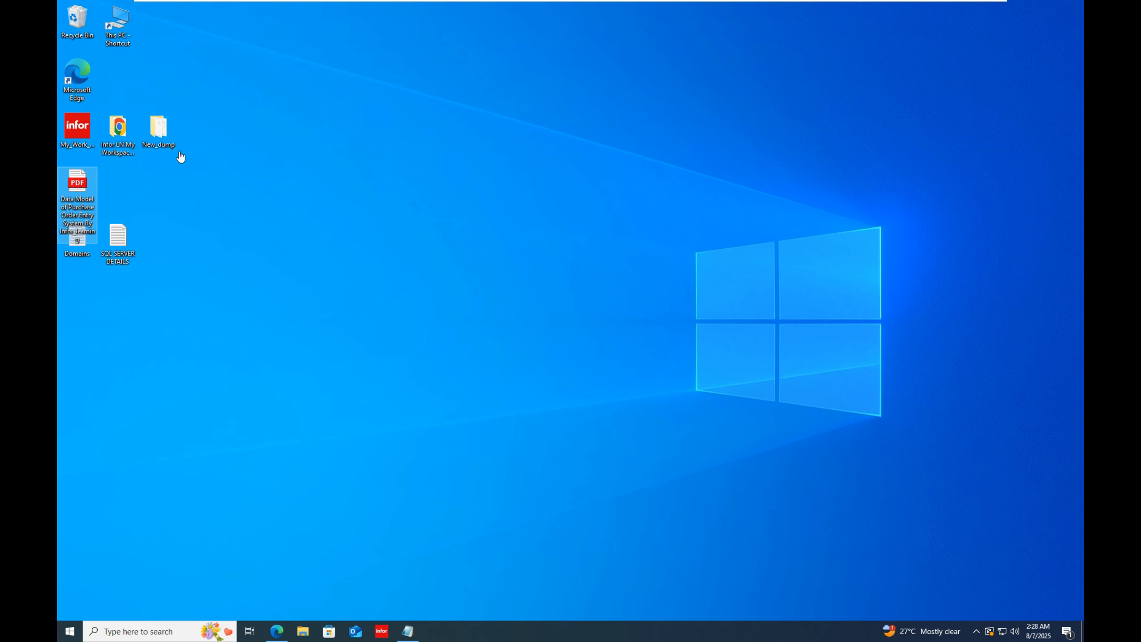
# - Relaunch Infor LN from its desktop work space shortcut and maximize the Menu browser window
pyautogui.click(80, 148)
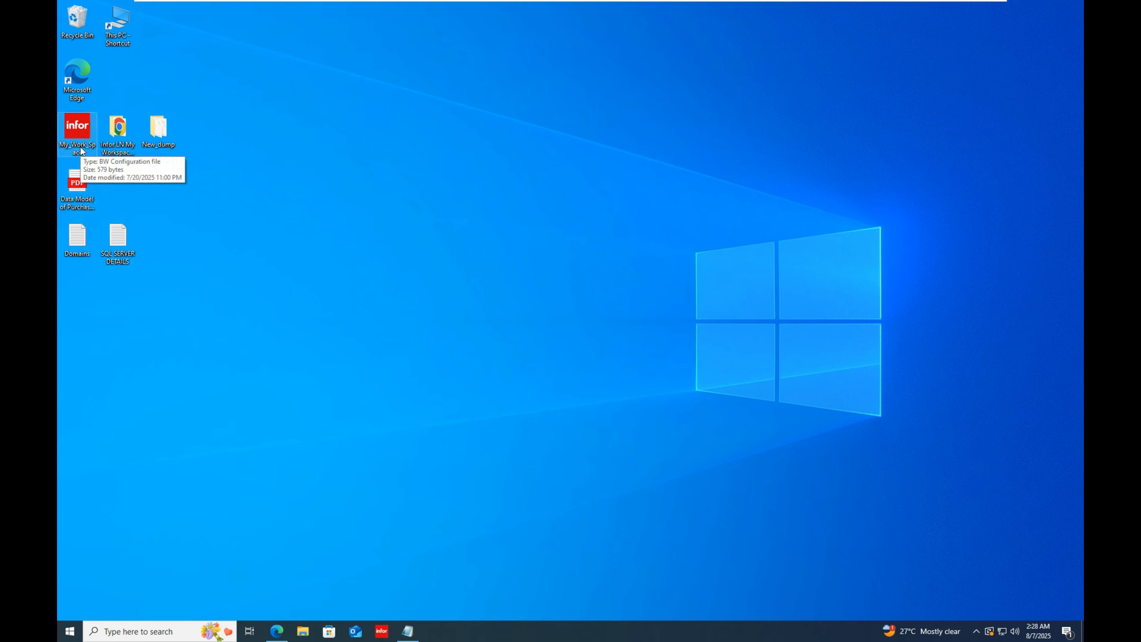
pyautogui.doubleClick(80, 151)
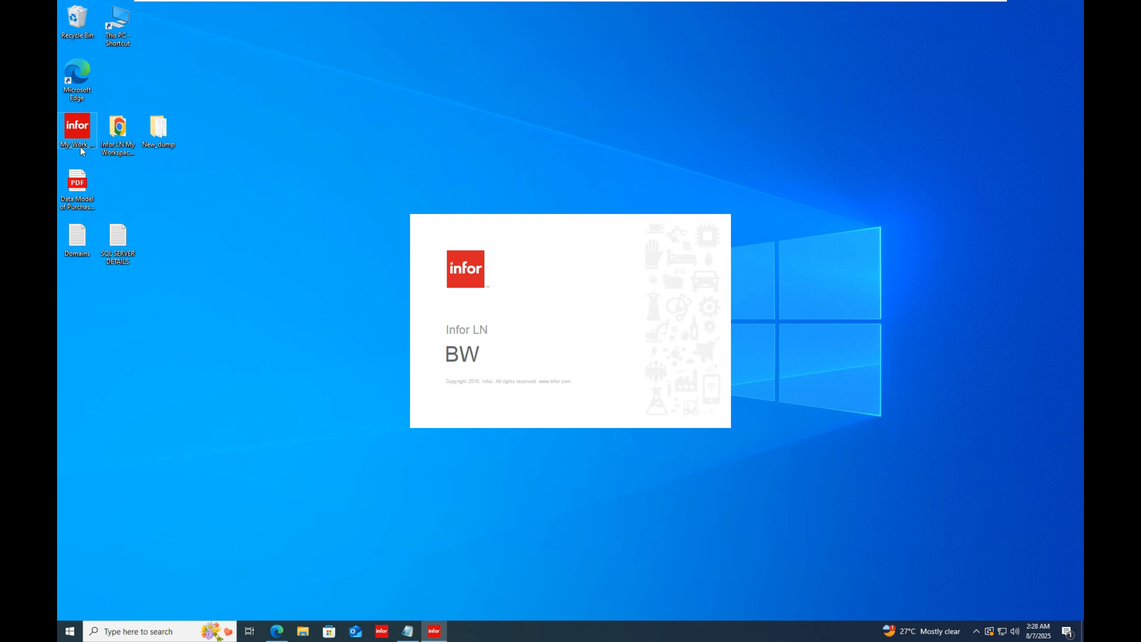
pyautogui.press('Return')
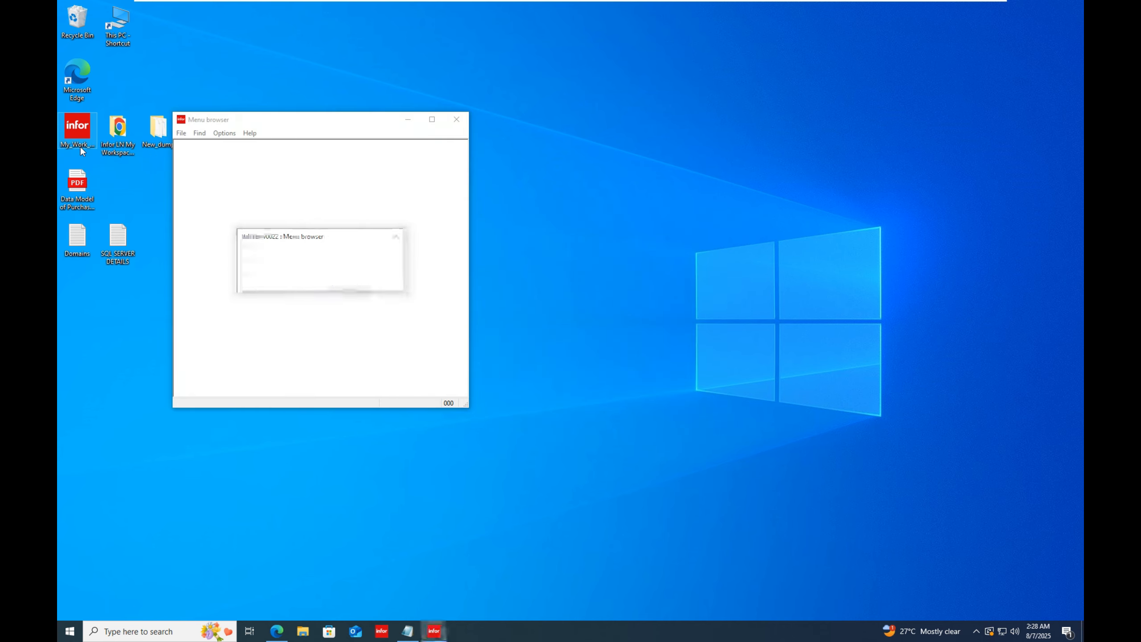
pyautogui.press('super+Up')
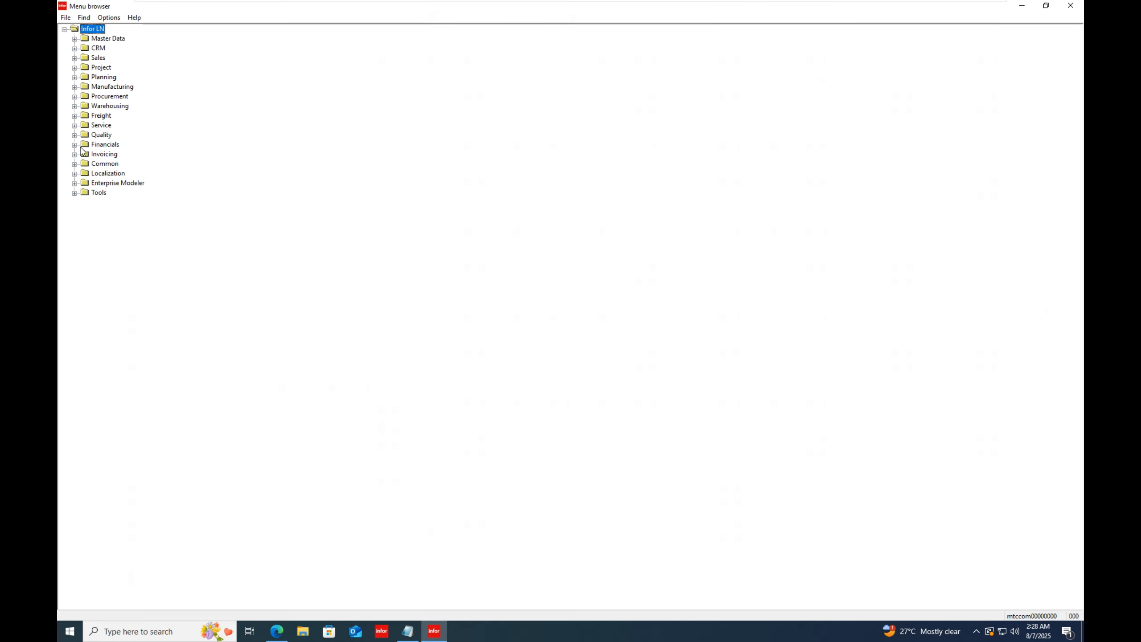
# - Expand the Tools folder and its Application Development subfolder in the menu tree
pyautogui.press('Down')
pyautogui.press('Down')
pyautogui.press('Down')
pyautogui.press('Down')
pyautogui.press('Down')
pyautogui.press('Down')
pyautogui.press('Down')
pyautogui.press('Down')
pyautogui.press('Down')
pyautogui.press('Down')
pyautogui.press('Down')
pyautogui.press('Down')
pyautogui.press('Down')
pyautogui.press('Down')
pyautogui.press('Down')
pyautogui.press('Down')
pyautogui.press('Down')
pyautogui.press('Right')
pyautogui.press('Down')
pyautogui.press('Down')
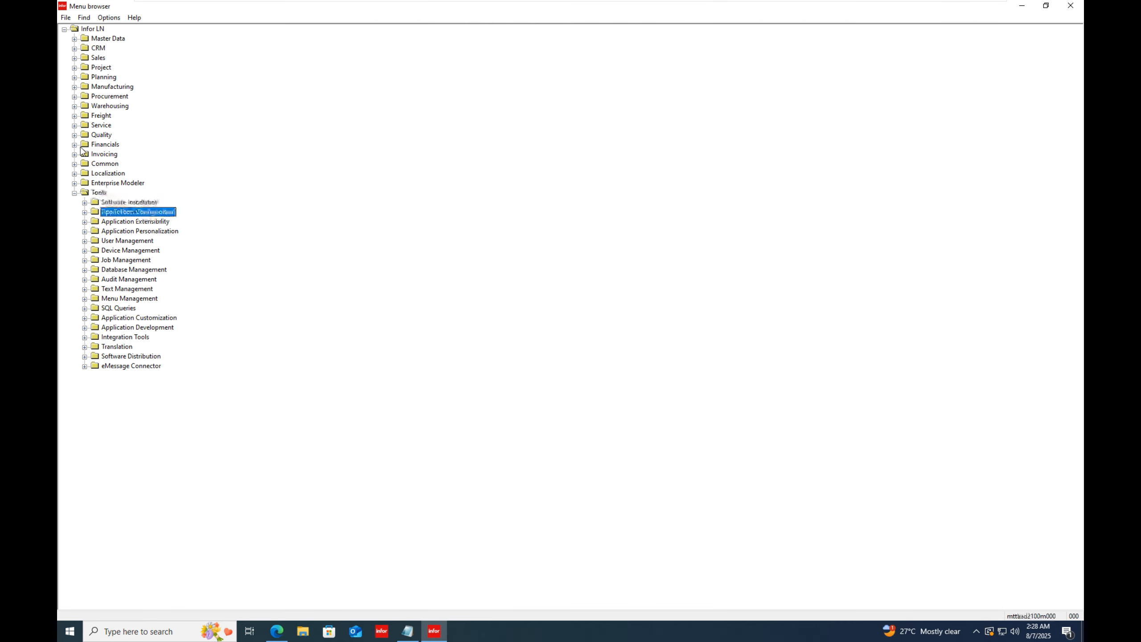
pyautogui.press('Down')
pyautogui.press('Down')
pyautogui.press('Down')
pyautogui.press('Down')
pyautogui.press('Down')
pyautogui.press('Down')
pyautogui.press('Down')
pyautogui.press('Down')
pyautogui.press('Down')
# - Expand Domains and Tables under Application Development and open the Table Definitions session
pyautogui.press('Down')
pyautogui.press('Down')
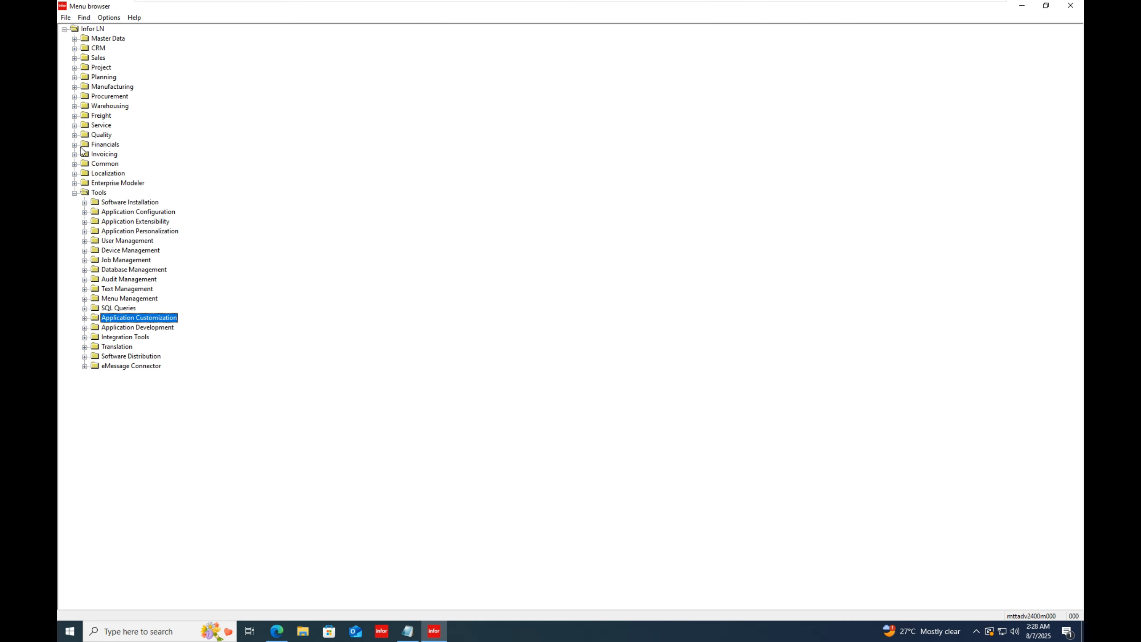
pyautogui.press('Down')
pyautogui.press('Right')
pyautogui.press('Down')
pyautogui.press('Down')
pyautogui.press('Down')
pyautogui.press('Down')
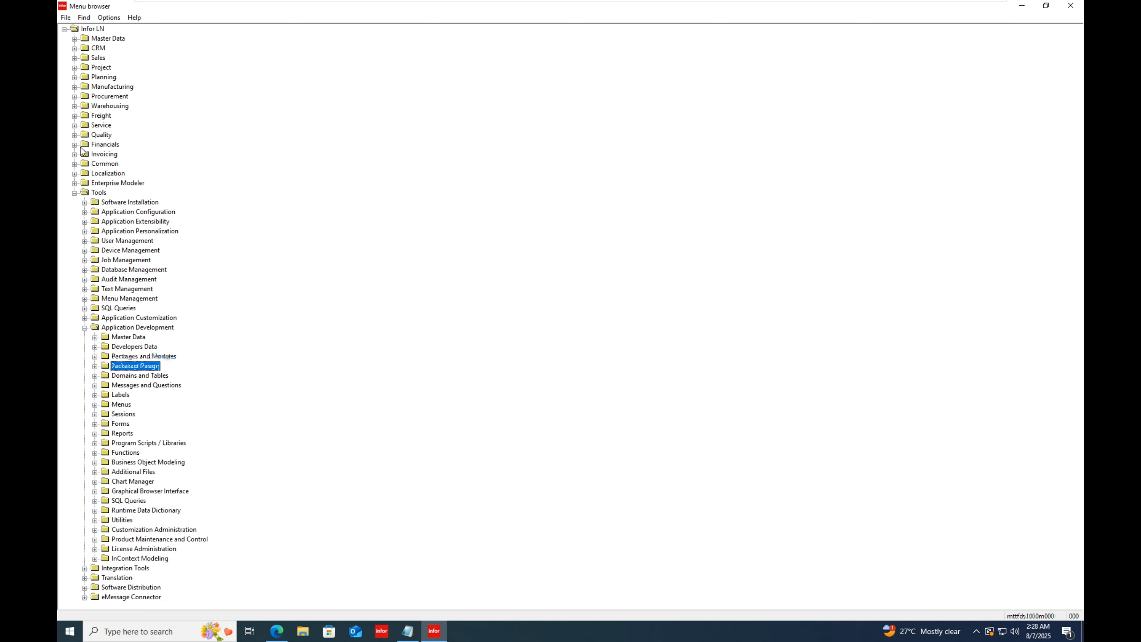
pyautogui.press('Up')
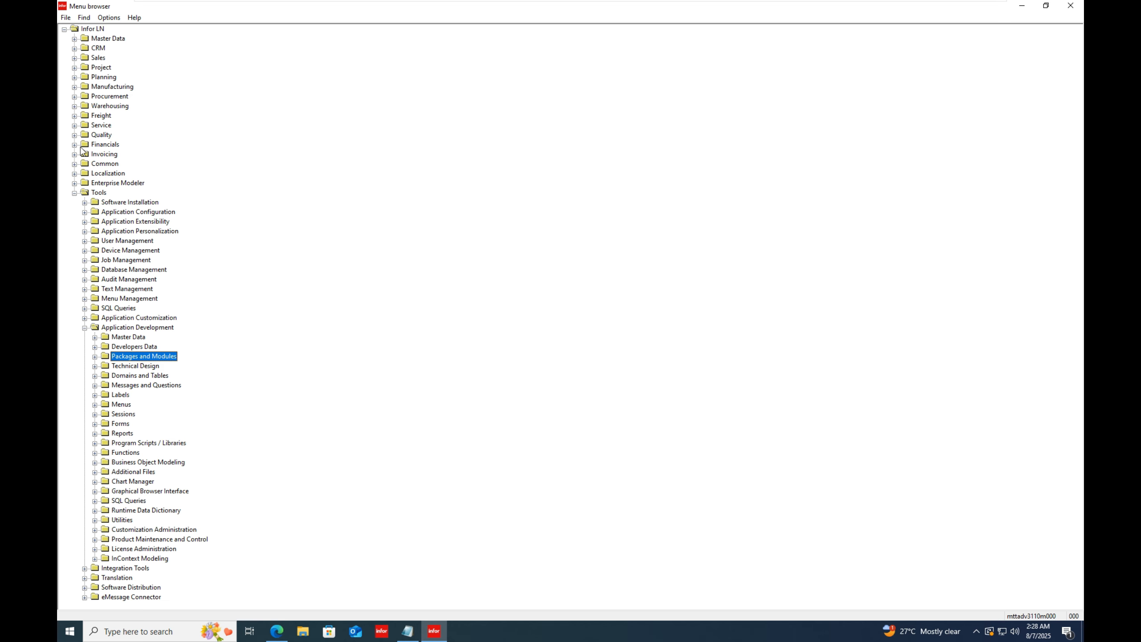
pyautogui.press('Down')
pyautogui.press('Down')
pyautogui.press('Up')
pyautogui.press('Down')
pyautogui.press('Right')
pyautogui.press('Down')
pyautogui.press('Down')
pyautogui.press('Down')
pyautogui.press('Down')
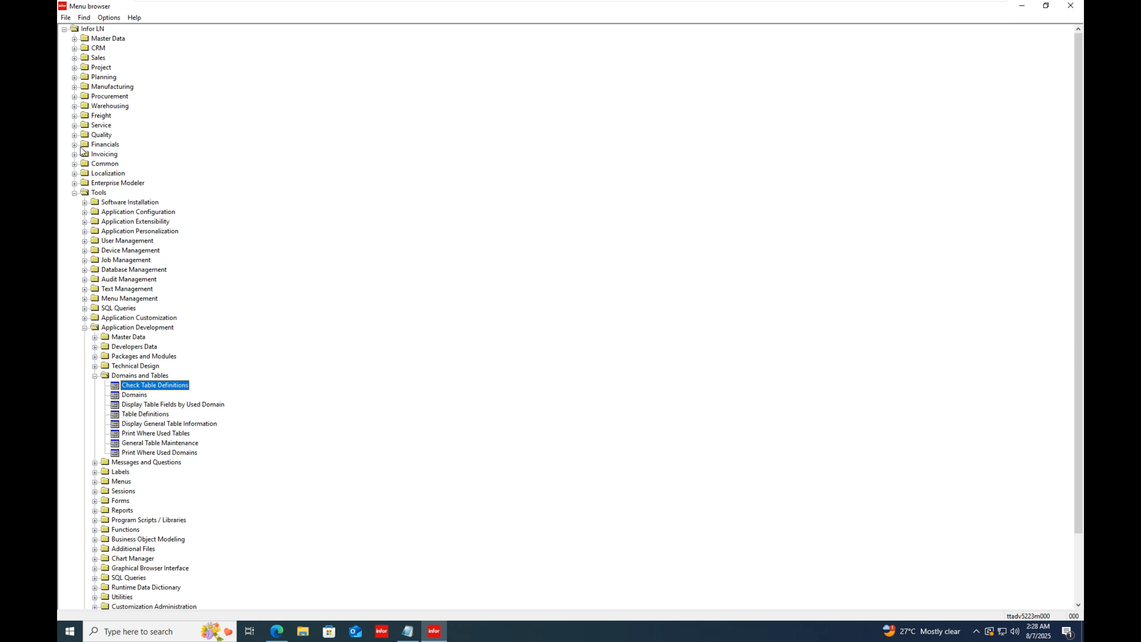
pyautogui.press('Return')
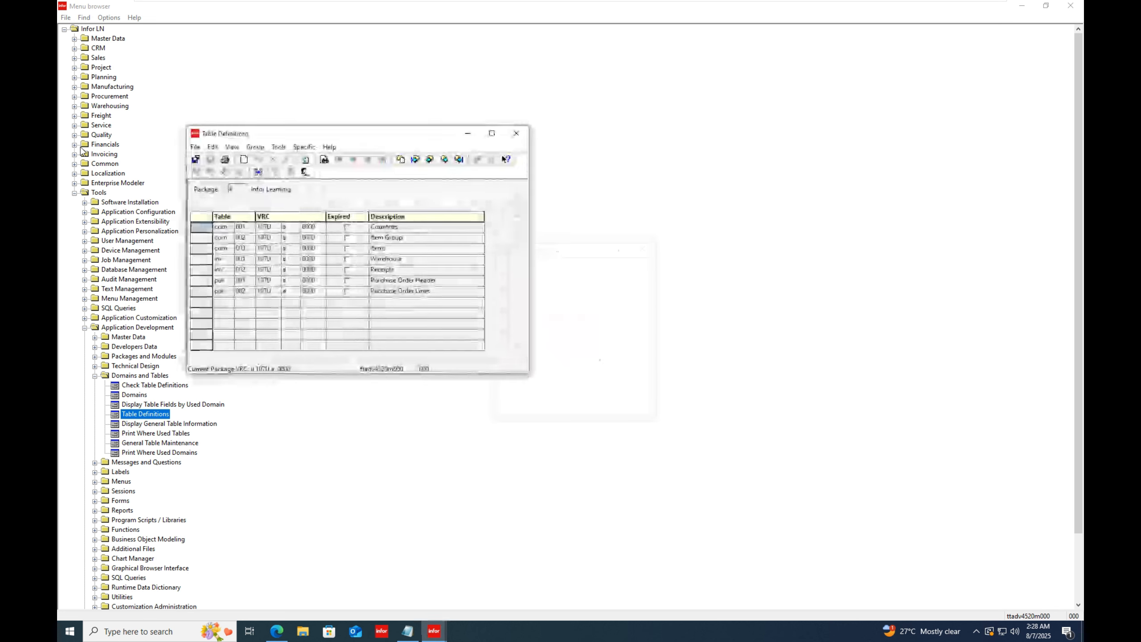